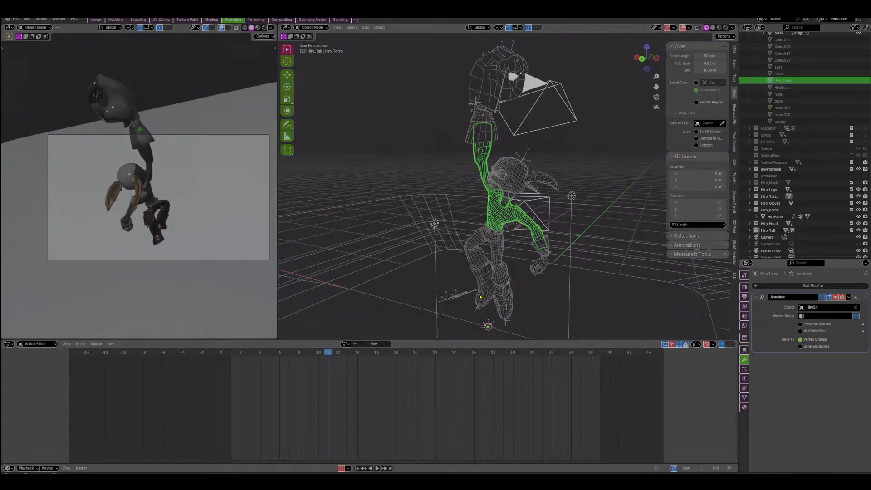
Select the character's HiroSK armature in the viewport and switch it to Pose Mode.
{"action": "left_click", "coordinate": [464, 295]}
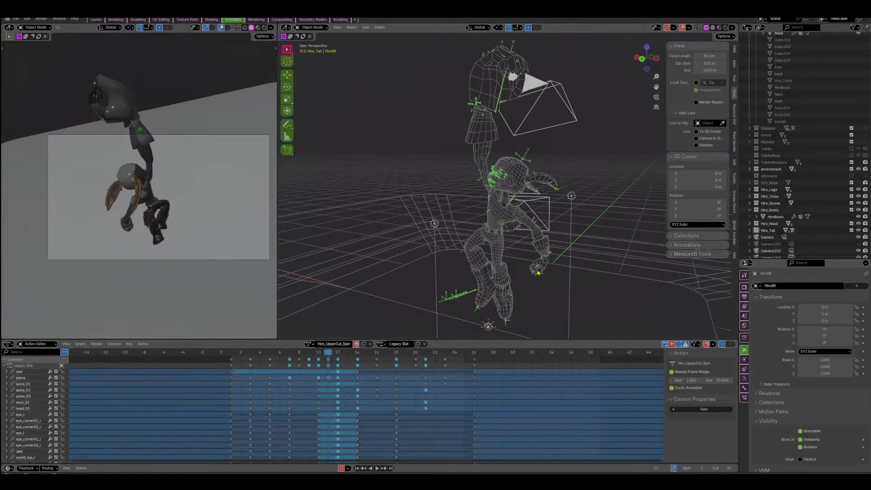
{"action": "middle_click_drag", "start_coordinate": [575, 265], "coordinate": [562, 193]}
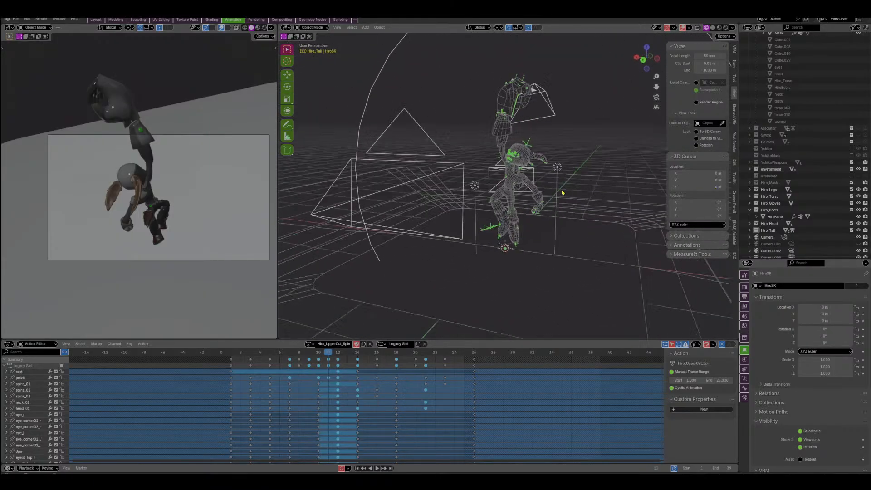
{"action": "left_click", "coordinate": [312, 27]}
{"action": "left_click", "coordinate": [313, 52]}
{"action": "middle_click_drag", "start_coordinate": [518, 273], "coordinate": [501, 262]}
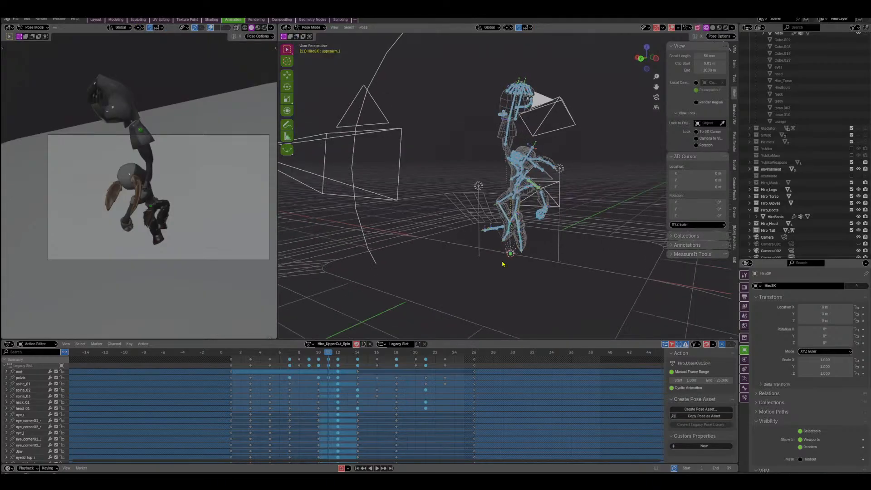
Play and scrub the Hiro_UpperCut_Spin action to examine the motion from several sides.
{"action": "key", "text": "space"}
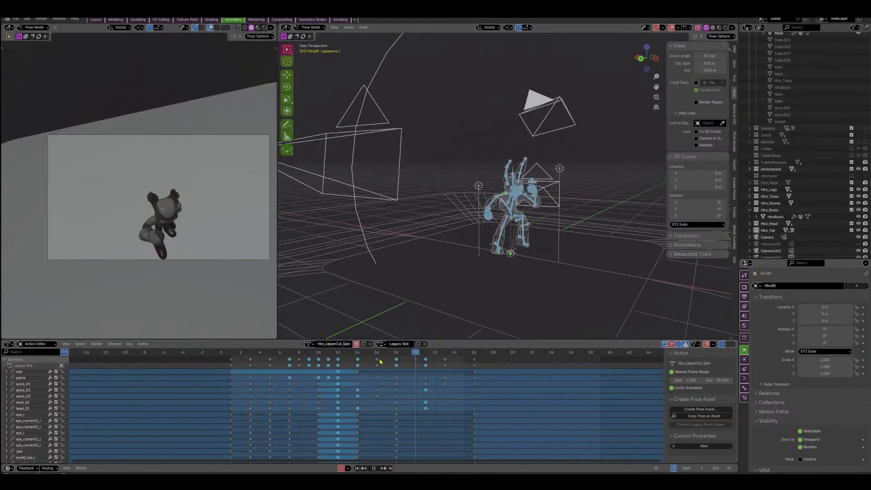
{"action": "middle_click_drag", "start_coordinate": [531, 202], "coordinate": [554, 177]}
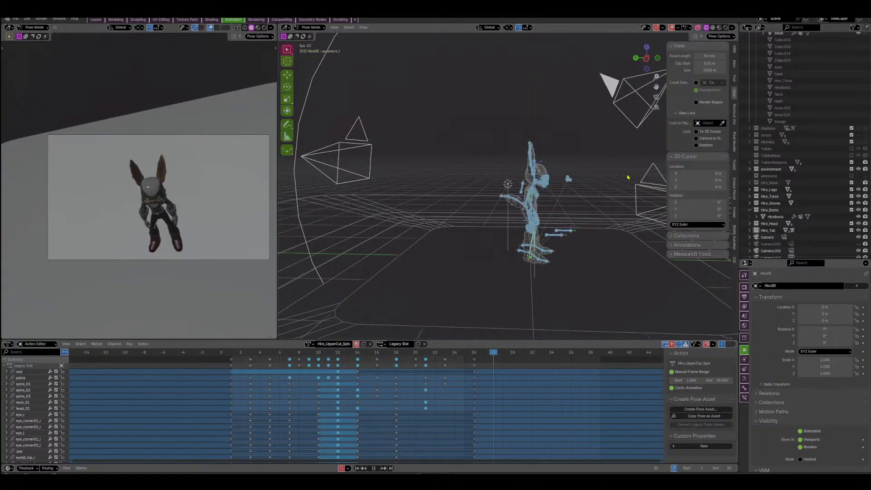
{"action": "middle_click_drag", "start_coordinate": [610, 176], "coordinate": [538, 176]}
{"action": "key", "text": "space"}
{"action": "middle_click_drag", "start_coordinate": [577, 202], "coordinate": [536, 202]}
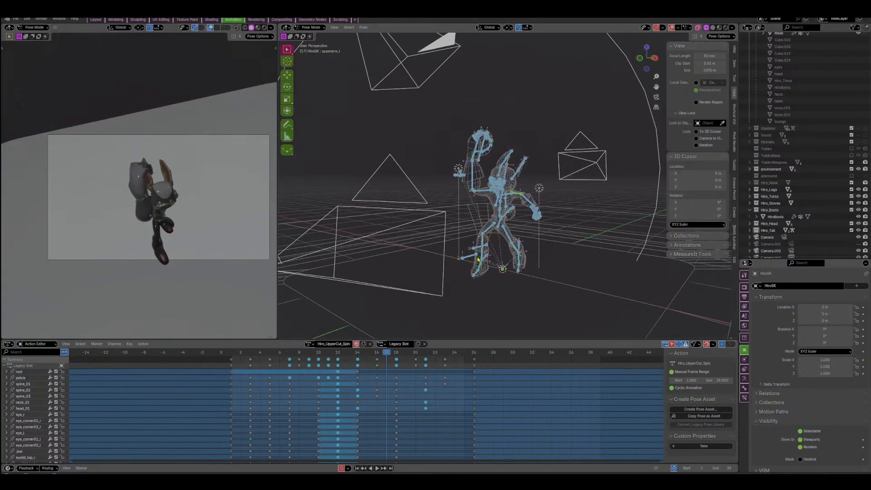
{"action": "middle_click_drag", "start_coordinate": [427, 259], "coordinate": [358, 329]}
{"action": "key", "text": "space"}
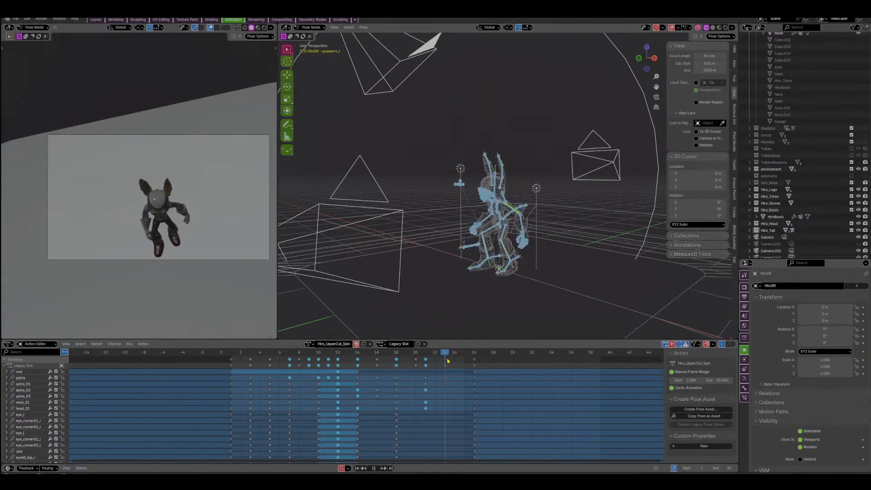
{"action": "left_click_drag", "start_coordinate": [315, 359], "coordinate": [236, 358]}
{"action": "left_click", "coordinate": [259, 356]}
{"action": "key", "text": "space"}
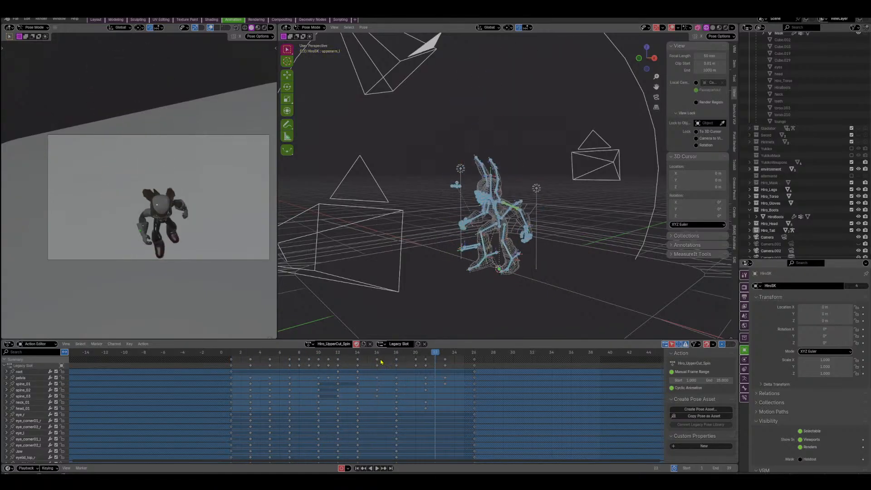
Load the Hiro_Death action on the armature and play through it, stopping at frame 10.
{"action": "left_click", "coordinate": [310, 344]}
{"action": "left_click", "coordinate": [309, 344]}
{"action": "left_click", "coordinate": [309, 344]}
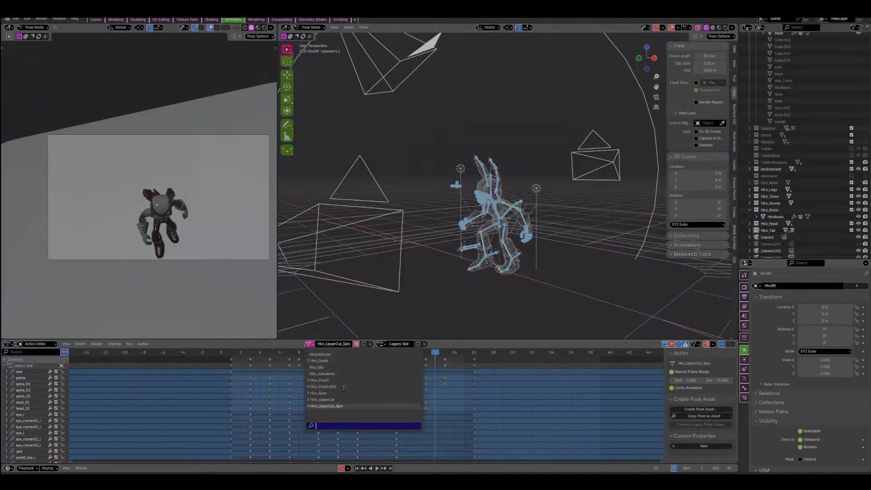
{"action": "left_click", "coordinate": [319, 360]}
{"action": "key", "text": "space"}
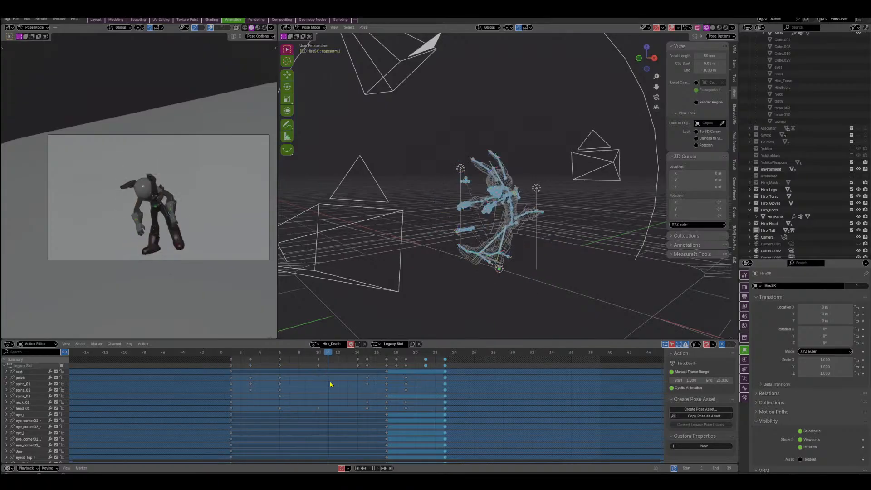
{"action": "left_click_drag", "start_coordinate": [330, 384], "coordinate": [322, 384]}
{"action": "mouse_move", "coordinate": [475, 201]}
{"action": "middle_mouse_down"}
{"action": "mouse_move", "coordinate": [480, 187]}
{"action": "mouse_move", "coordinate": [550, 182]}
{"action": "mouse_move", "coordinate": [477, 202]}
{"action": "middle_mouse_up"}
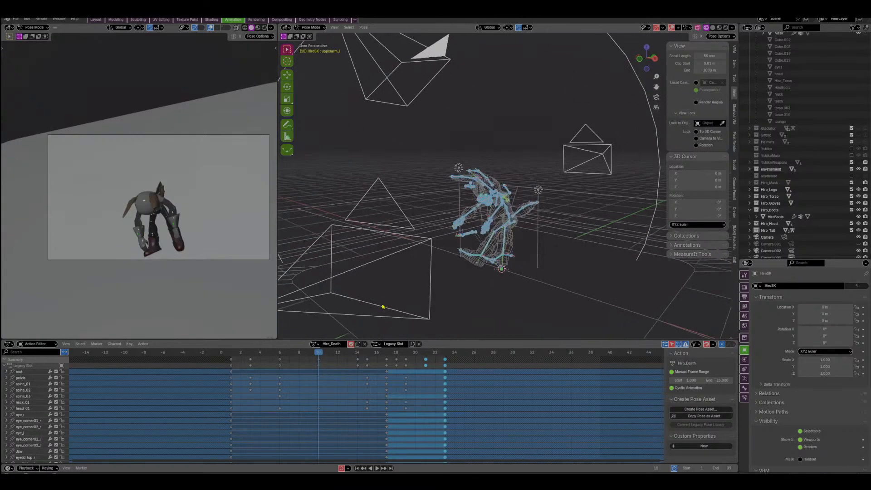
Duplicate the Hiro_Death action and rename the copy as Hiro_Knockout.
{"action": "scroll", "coordinate": [383, 305], "scroll_direction": "up", "scroll_amount": 3}
{"action": "left_click", "coordinate": [358, 344]}
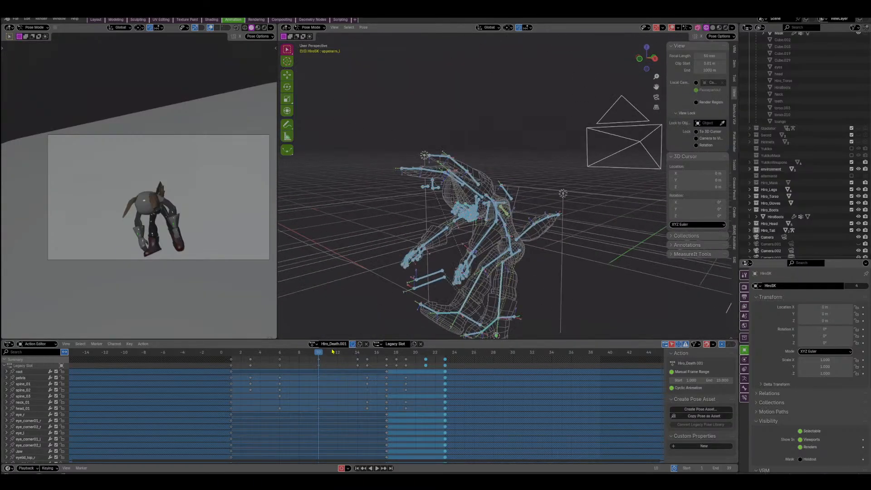
{"action": "double_click", "coordinate": [332, 344]}
{"action": "type", "text": "Hiro_Knockout"}
{"action": "key", "text": "Return"}
Insert keyframes on all channels at frame 11 of the Hiro_Knockout action.
{"action": "middle_click_drag", "start_coordinate": [569, 282], "coordinate": [644, 275]}
{"action": "left_click", "coordinate": [329, 356]}
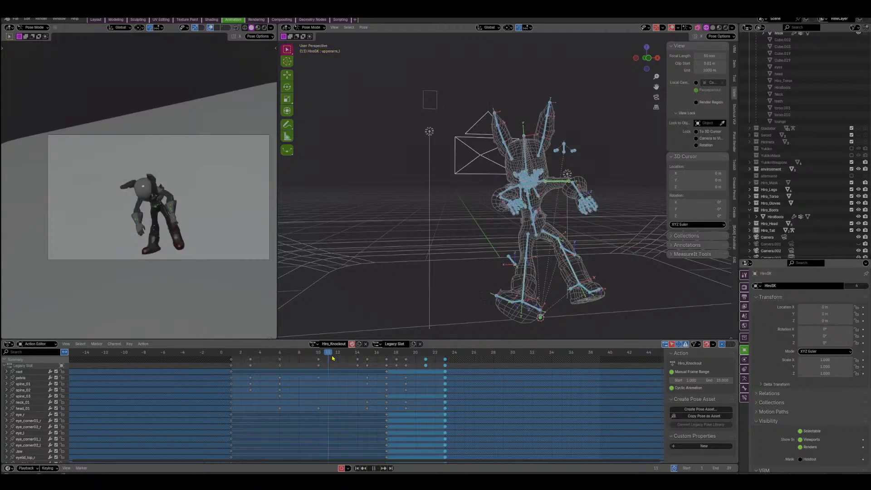
{"action": "middle_click_drag", "start_coordinate": [550, 271], "coordinate": [471, 273]}
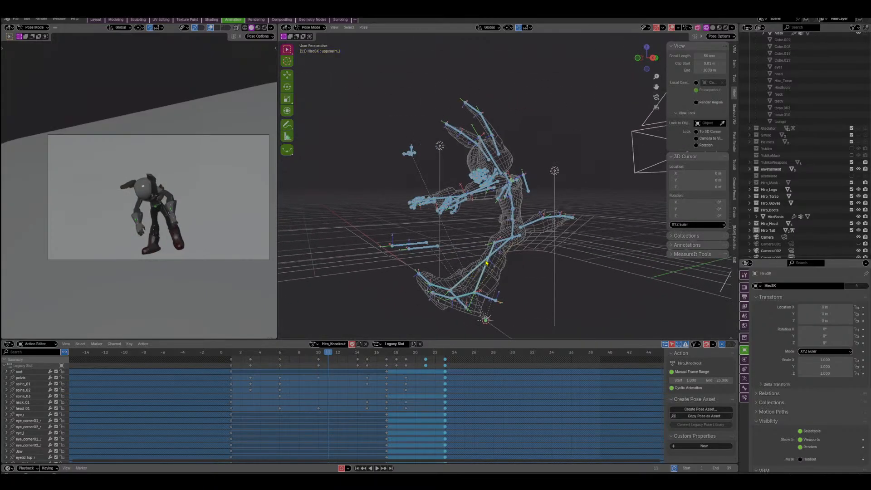
{"action": "key", "text": "i"}
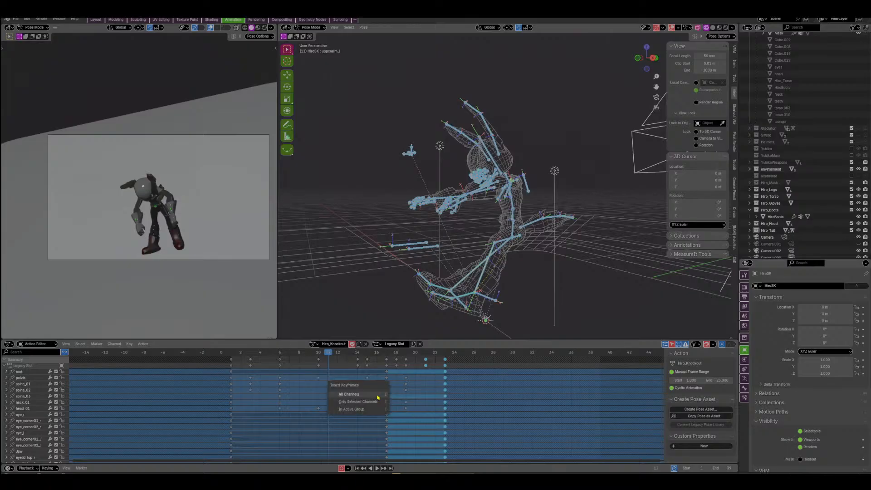
{"action": "left_click", "coordinate": [377, 397]}
Delete all Hiro_Knockout keyframes that lie before frame 11.
{"action": "middle_click_drag", "start_coordinate": [357, 370], "coordinate": [348, 373]}
{"action": "scroll", "coordinate": [364, 369], "scroll_direction": "up", "scroll_amount": 3}
{"action": "left_click", "coordinate": [332, 361]}
{"action": "left_click_drag", "start_coordinate": [332, 361], "coordinate": [188, 463]}
{"action": "left_click", "coordinate": [317, 371]}
{"action": "key", "text": "Delete"}
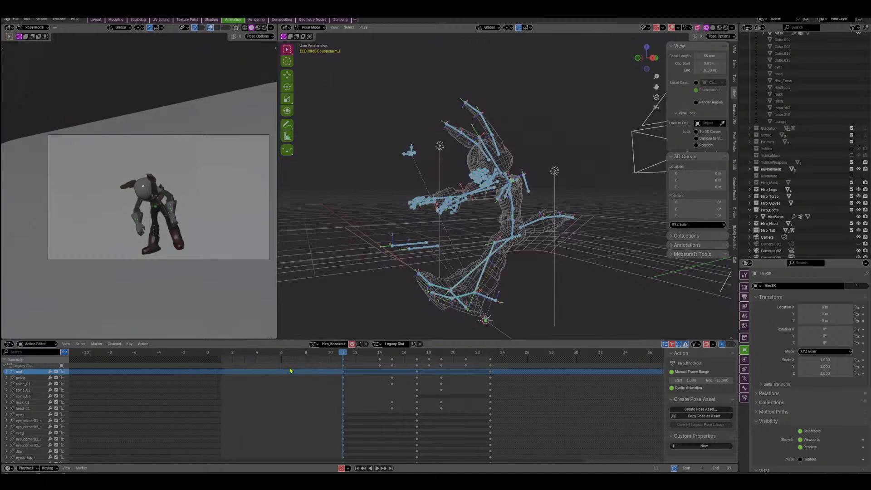
Shift the frame 11 keyframes to frame 1 and delete every keyframe after them.
{"action": "left_click_drag", "start_coordinate": [337, 362], "coordinate": [219, 376]}
{"action": "left_click_drag", "start_coordinate": [298, 354], "coordinate": [498, 462]}
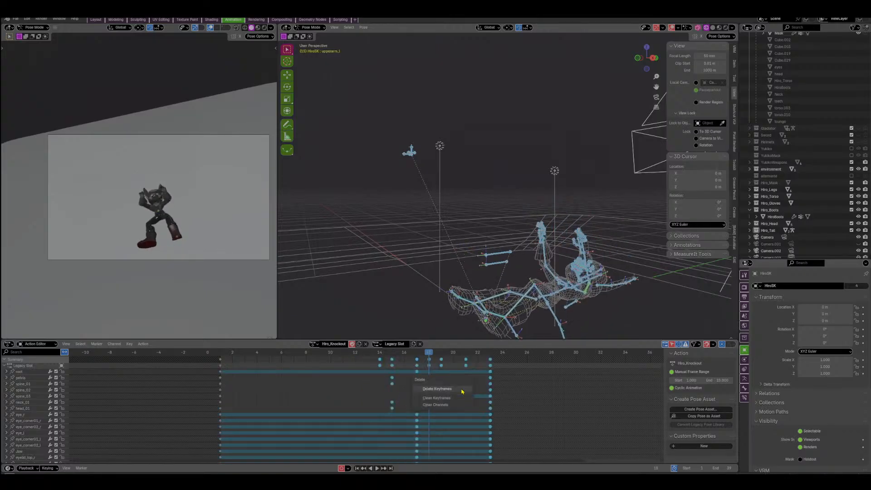
{"action": "key", "text": "Delete"}
{"action": "left_click_drag", "start_coordinate": [440, 358], "coordinate": [502, 359]}
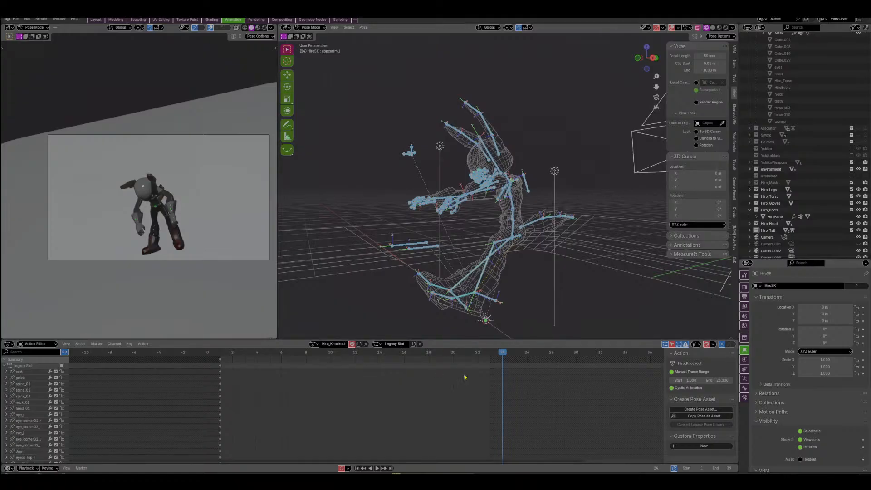
At frame 1, move and rotate the left foot IK bone to lift the foot off the ground.
{"action": "left_click", "coordinate": [219, 356]}
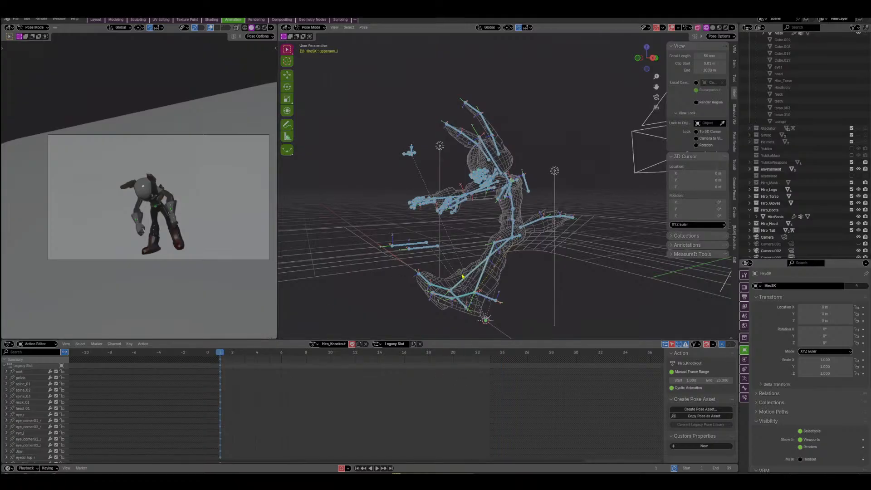
{"action": "middle_click_drag", "start_coordinate": [463, 316], "coordinate": [583, 262]}
{"action": "left_click", "coordinate": [508, 274]}
{"action": "left_click", "coordinate": [503, 265]}
{"action": "key", "text": "g"}
{"action": "left_click", "coordinate": [505, 250]}
{"action": "key", "text": "r"}
{"action": "left_click", "coordinate": [554, 258]}
{"action": "key", "text": "g"}
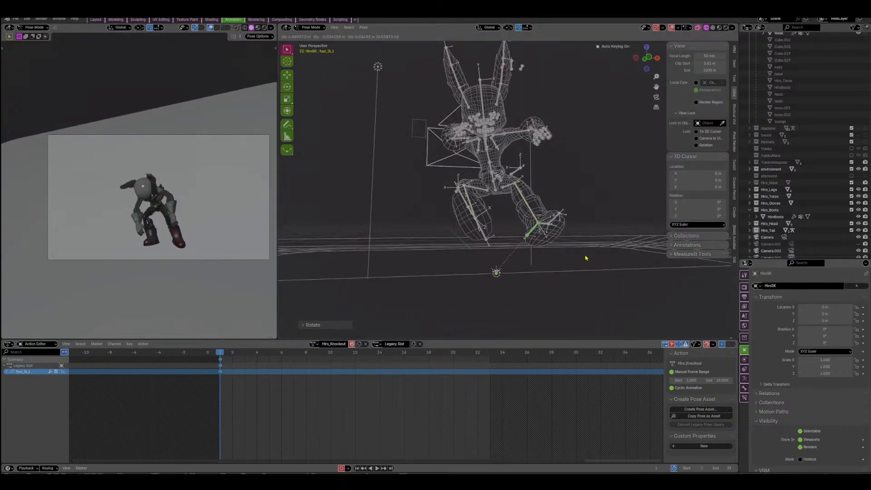
{"action": "left_click", "coordinate": [585, 257]}
{"action": "left_click", "coordinate": [348, 467]}
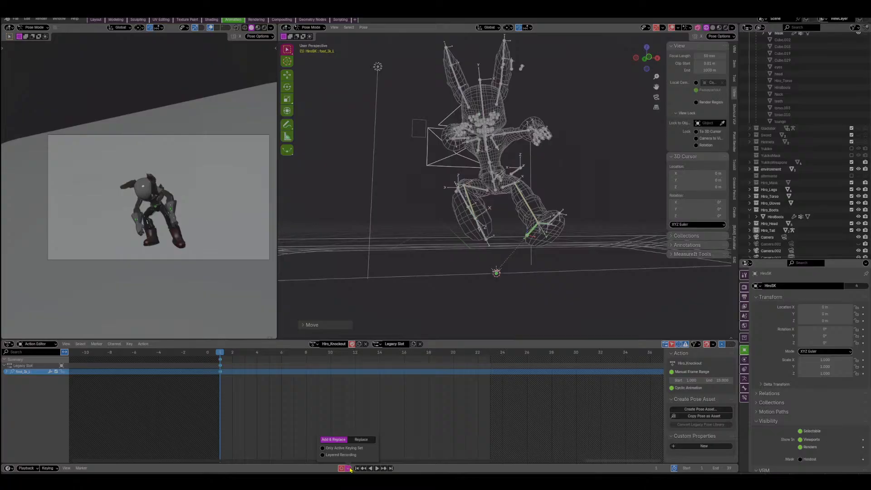
From the side, rotate the left foot IK bone so the toes tilt upward and readjust its position.
{"action": "middle_click_drag", "start_coordinate": [529, 288], "coordinate": [587, 250]}
{"action": "key", "text": "r"}
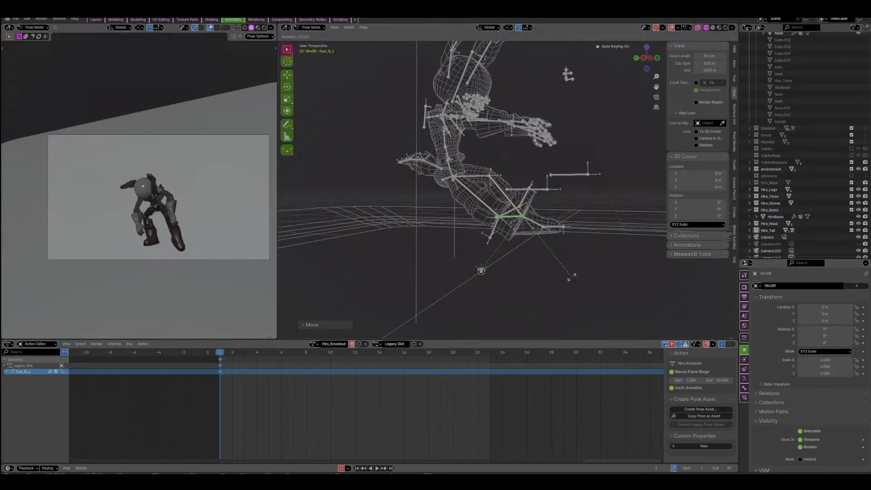
{"action": "left_click", "coordinate": [581, 238]}
{"action": "key", "text": "g"}
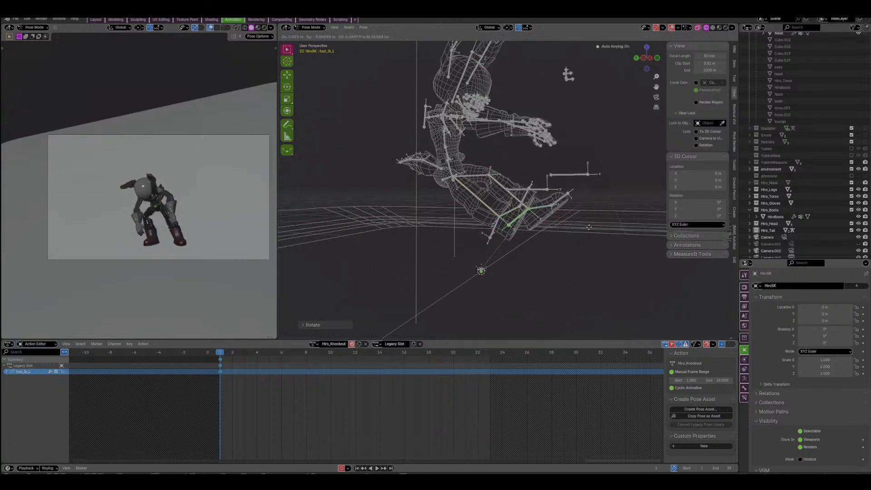
{"action": "left_click", "coordinate": [591, 229]}
Reposition the knee IK bone to adjust the direction of the bent knee.
{"action": "middle_click_drag", "start_coordinate": [591, 229], "coordinate": [565, 220]}
{"action": "left_click", "coordinate": [531, 194]}
{"action": "middle_click_drag", "start_coordinate": [531, 195], "coordinate": [509, 191]}
{"action": "key", "text": "g"}
{"action": "left_click", "coordinate": [528, 177]}
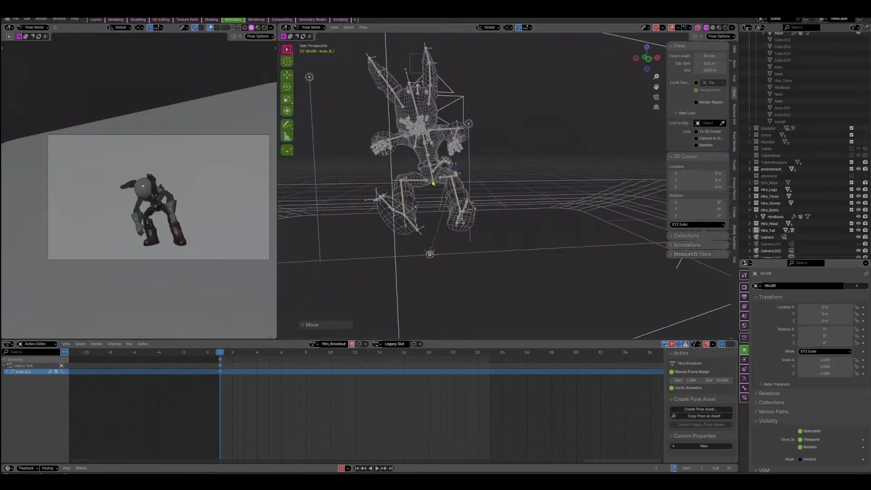
Rotate the pelvis bone sideways in the front view and move it in the left side view.
{"action": "middle_click_drag", "start_coordinate": [432, 183], "coordinate": [470, 192], "text": "shift"}
{"action": "left_click", "coordinate": [470, 189]}
{"action": "left_click", "coordinate": [647, 59]}
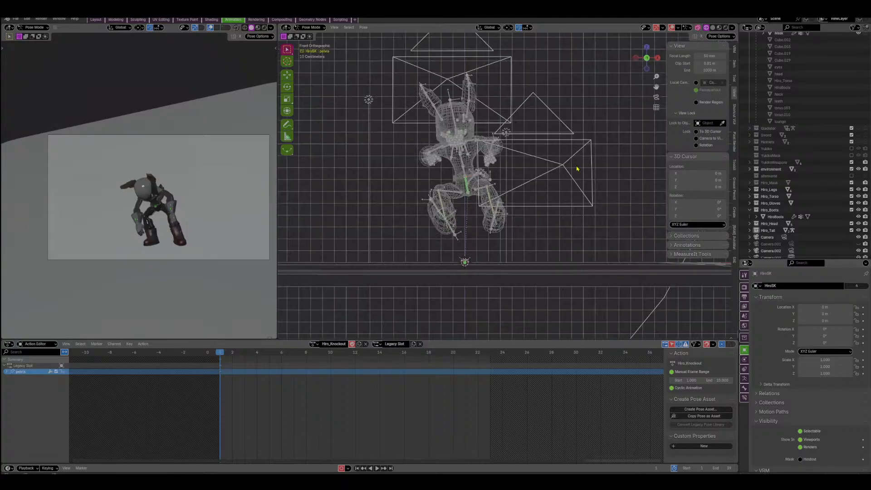
{"action": "key", "text": "r"}
{"action": "left_click", "coordinate": [574, 186]}
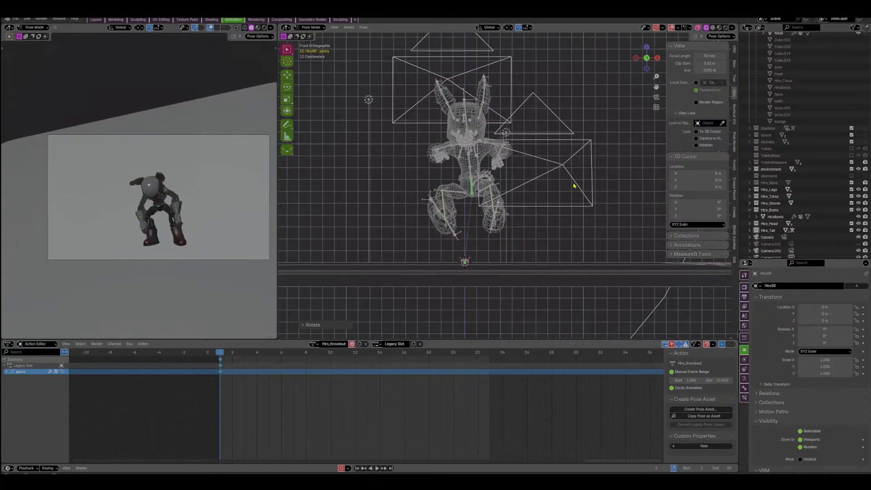
{"action": "left_click", "coordinate": [636, 58]}
{"action": "key", "text": "g"}
{"action": "left_click", "coordinate": [494, 225]}
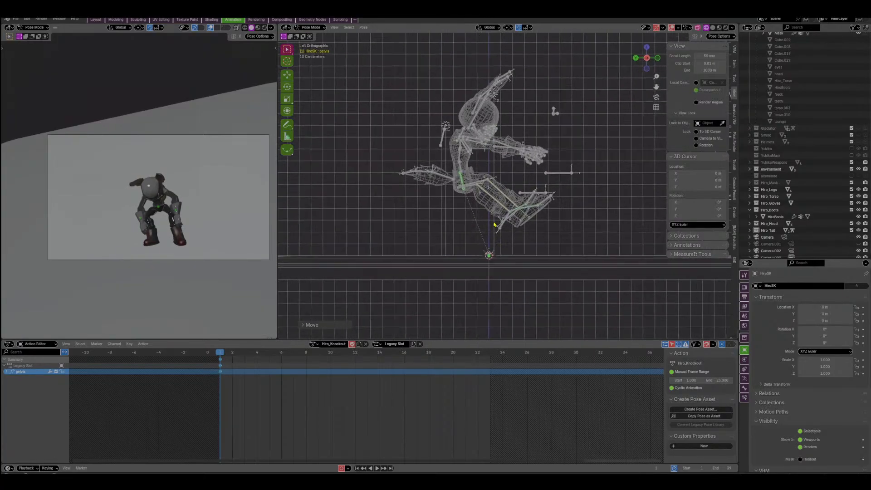
Lower both foot IK bones together and shift the pelvis down and toward the legs in the side view.
{"action": "left_click", "coordinate": [504, 221]}
{"action": "left_click", "coordinate": [506, 223], "text": "shift"}
{"action": "key", "text": "g"}
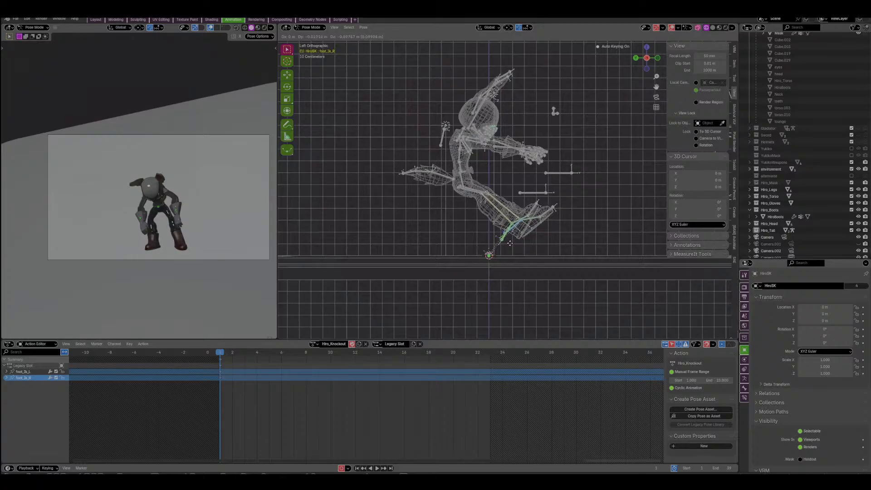
{"action": "left_click", "coordinate": [508, 240]}
{"action": "left_click", "coordinate": [471, 185]}
{"action": "key", "text": "g"}
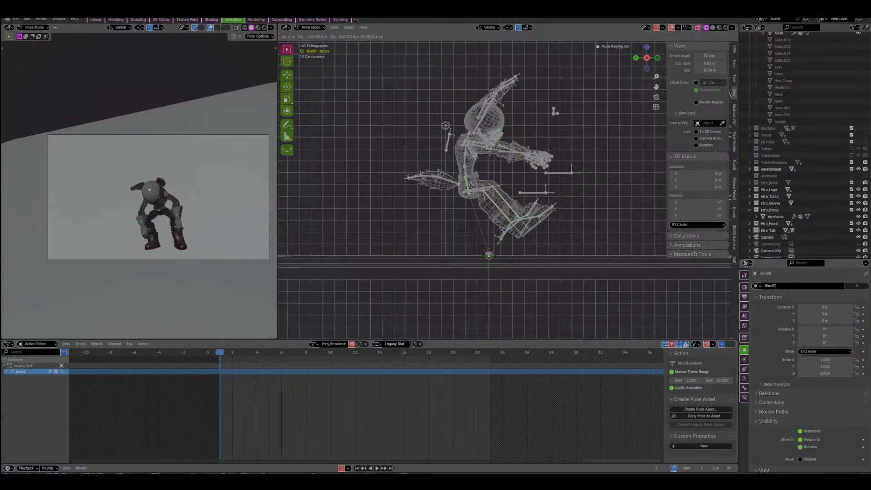
{"action": "left_click", "coordinate": [471, 187]}
Select both foot IK bones and rotate them together to tilt the toes downward.
{"action": "middle_click_drag", "start_coordinate": [509, 219], "coordinate": [473, 220], "text": "shift"}
{"action": "left_click", "coordinate": [468, 216]}
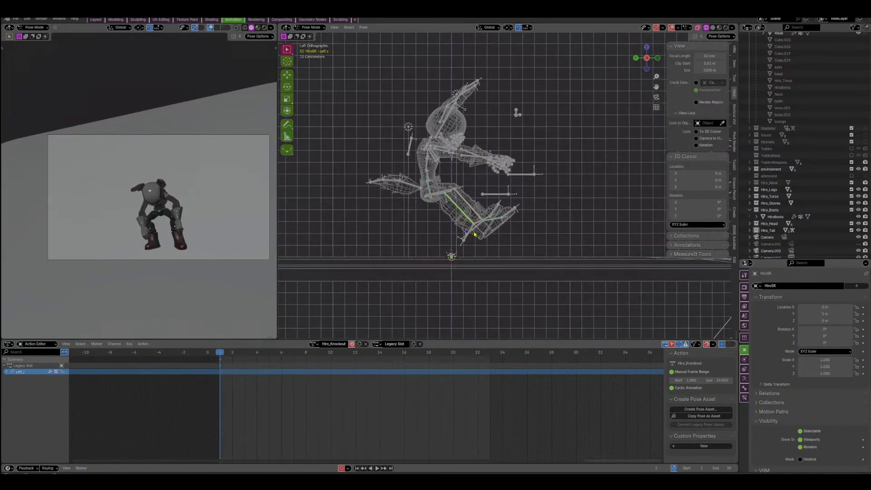
{"action": "left_click_drag", "start_coordinate": [462, 232], "coordinate": [485, 242]}
{"action": "key", "text": "r"}
{"action": "left_click", "coordinate": [531, 251]}
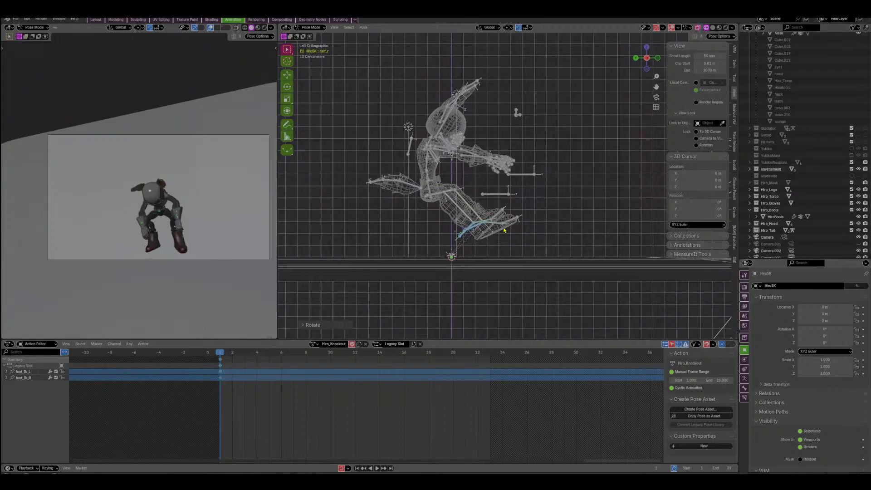
Move the left foot IK bone forward and bring the right foot IK bone in beside it.
{"action": "middle_click_drag", "start_coordinate": [504, 230], "coordinate": [476, 233]}
{"action": "left_click", "coordinate": [476, 232]}
{"action": "middle_click_drag", "start_coordinate": [551, 230], "coordinate": [517, 244]}
{"action": "key", "text": "g"}
{"action": "left_click", "coordinate": [506, 255]}
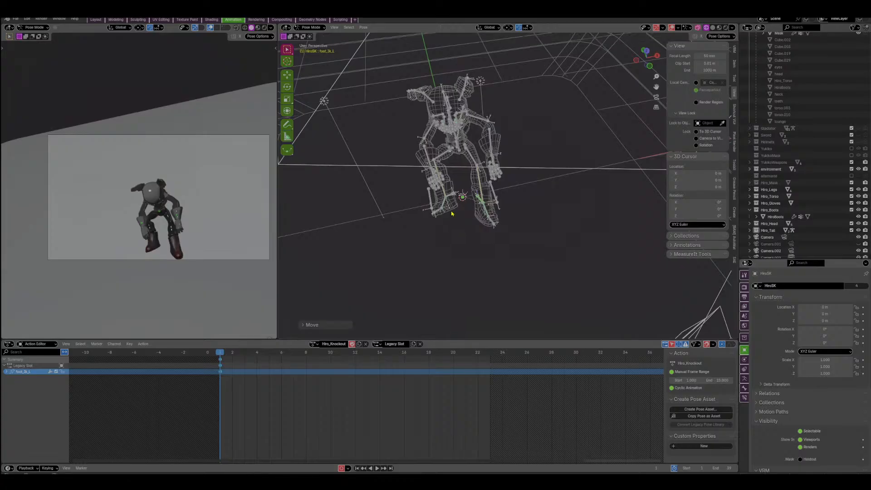
{"action": "left_click", "coordinate": [456, 199]}
{"action": "key", "text": "g"}
{"action": "left_click", "coordinate": [465, 208]}
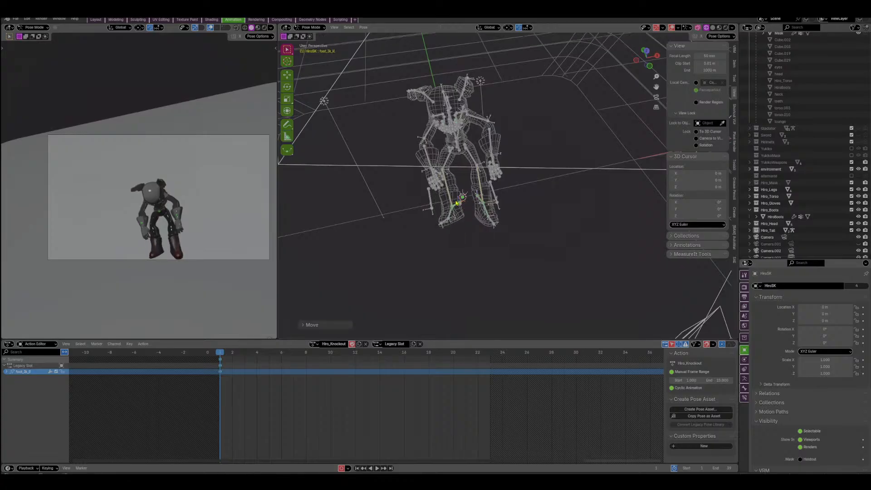
Select the left hand bone and rotate it to bend the wrist.
{"action": "scroll", "coordinate": [552, 194], "scroll_direction": "up", "scroll_amount": 5}
{"action": "scroll", "coordinate": [552, 194], "scroll_direction": "up", "scroll_amount": 2}
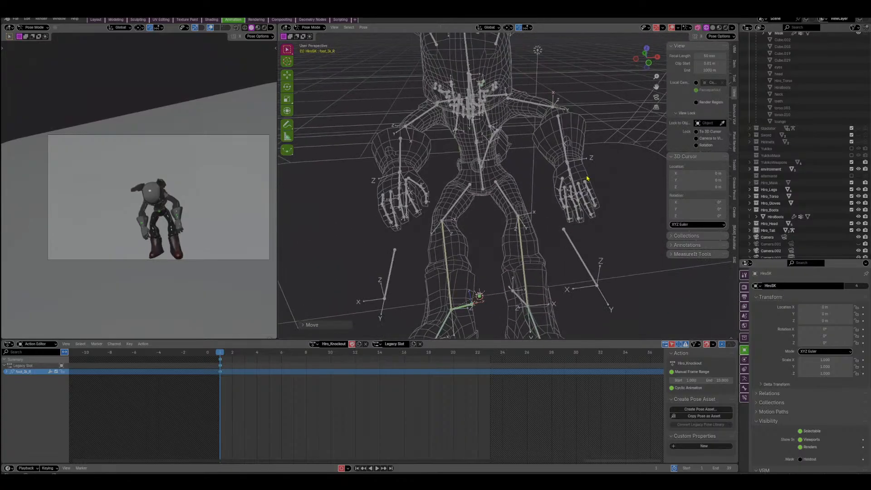
{"action": "left_click", "coordinate": [574, 175]}
{"action": "middle_click_drag", "start_coordinate": [574, 175], "coordinate": [652, 121]}
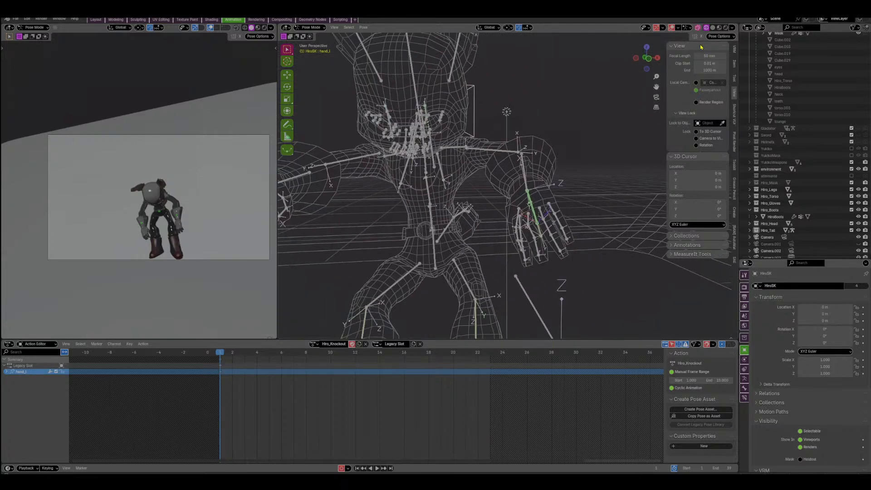
{"action": "middle_click_drag", "start_coordinate": [591, 254], "coordinate": [628, 247]}
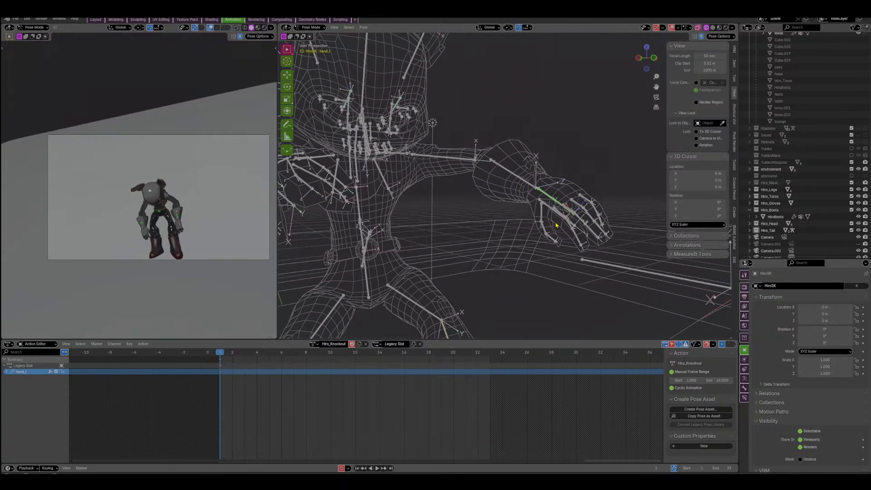
{"action": "left_click_drag", "start_coordinate": [555, 223], "coordinate": [532, 241]}
{"action": "middle_click_drag", "start_coordinate": [585, 231], "coordinate": [543, 216]}
{"action": "key", "text": "r"}
{"action": "left_click", "coordinate": [594, 242]}
Rotate the left forearm bone and readjust its angle from a second viewpoint.
{"action": "left_click", "coordinate": [543, 207]}
{"action": "key", "text": "r"}
{"action": "left_click", "coordinate": [550, 209]}
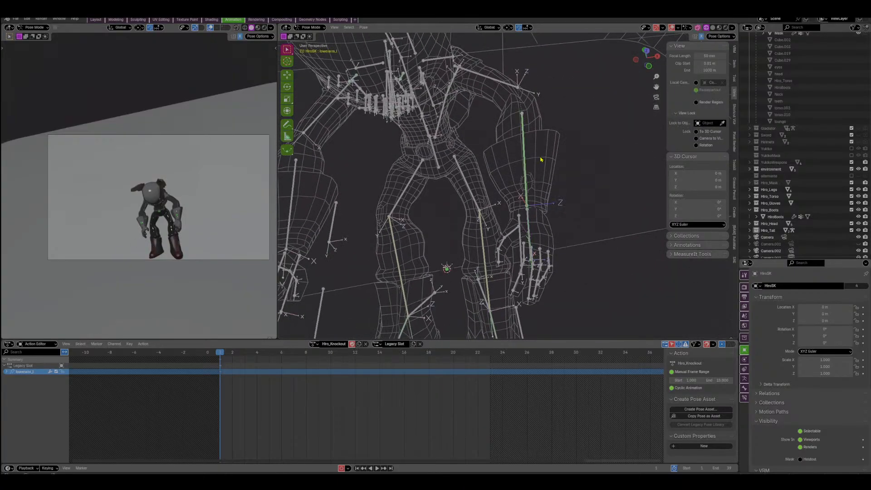
{"action": "key", "text": "alt+g"}
{"action": "middle_click_drag", "start_coordinate": [540, 151], "coordinate": [530, 181]}
{"action": "left_click", "coordinate": [528, 139]}
{"action": "middle_click_drag", "start_coordinate": [535, 136], "coordinate": [506, 172]}
{"action": "key", "text": "r"}
{"action": "left_click", "coordinate": [550, 166]}
{"action": "left_click", "coordinate": [517, 159]}
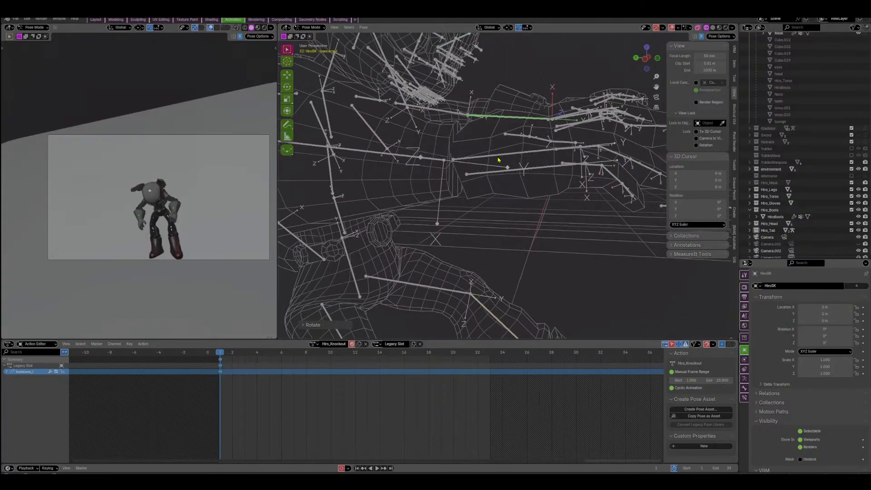
Move the eye look-at control bone in front of the face, working in the side view.
{"action": "middle_click_drag", "start_coordinate": [436, 155], "coordinate": [622, 193]}
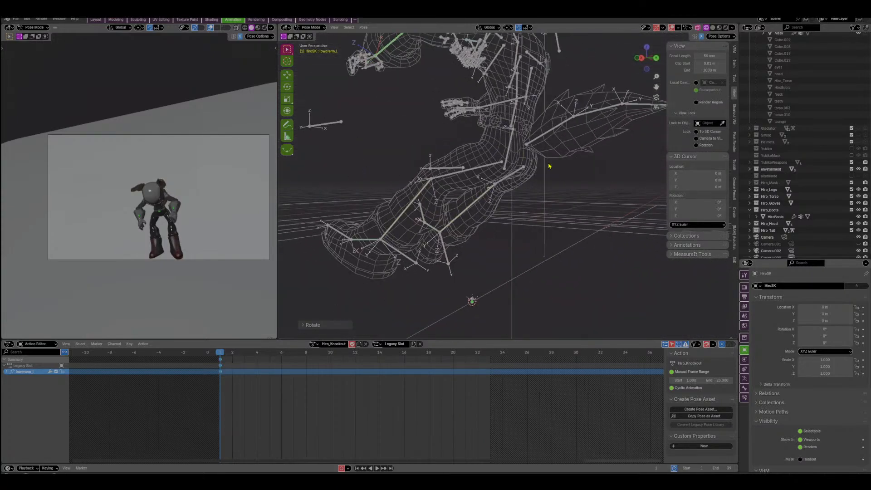
{"action": "middle_click_drag", "start_coordinate": [456, 165], "coordinate": [526, 163]}
{"action": "scroll", "coordinate": [524, 165], "scroll_direction": "up", "scroll_amount": 4}
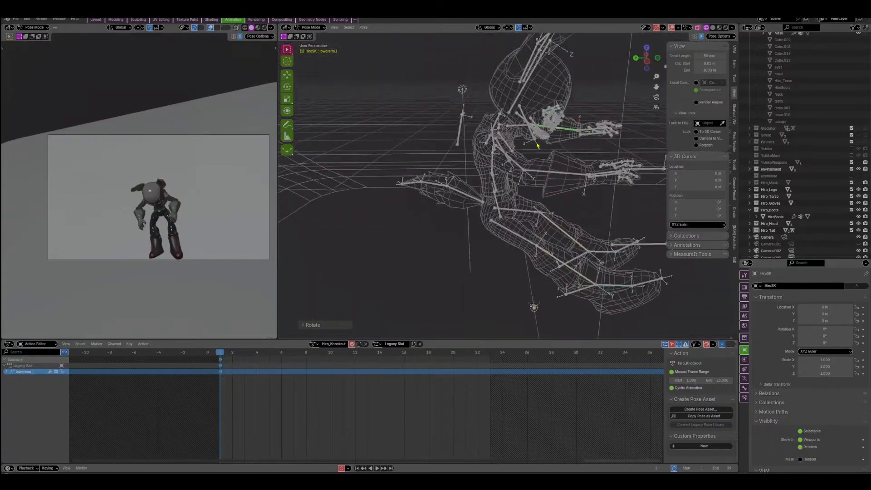
{"action": "middle_click_drag", "start_coordinate": [553, 213], "coordinate": [558, 183]}
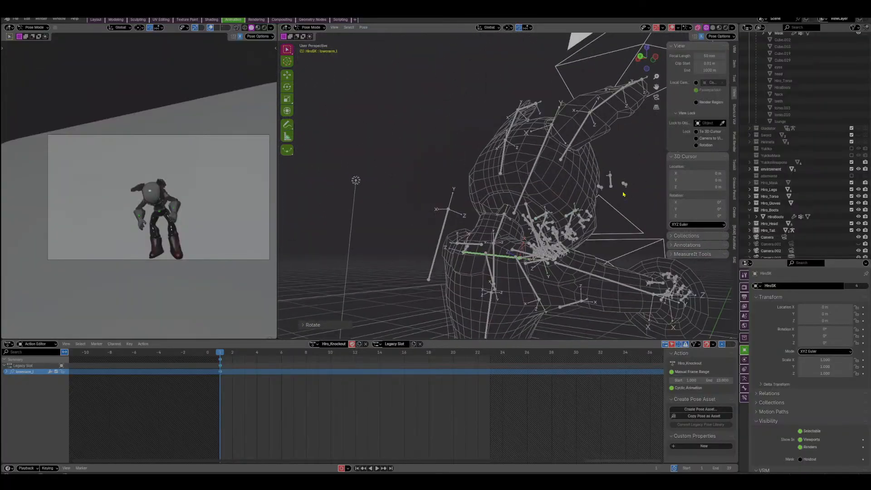
{"action": "middle_click_drag", "start_coordinate": [623, 194], "coordinate": [605, 154]}
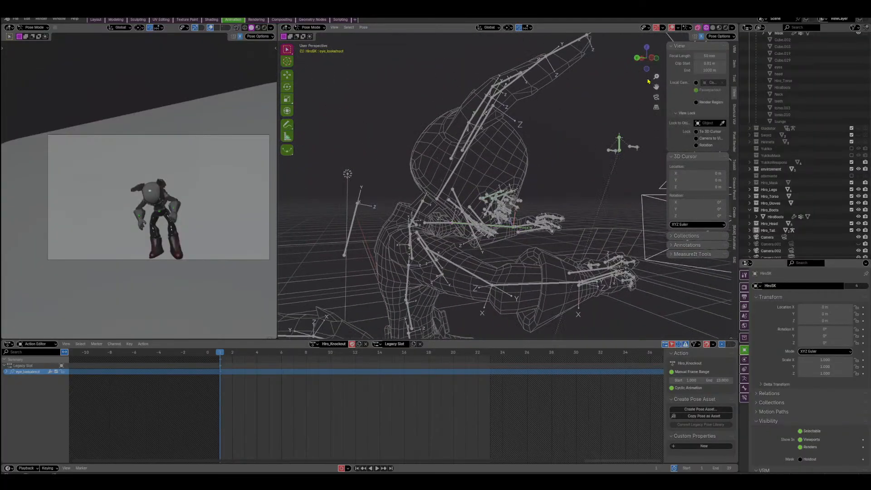
{"action": "left_click", "coordinate": [651, 58]}
{"action": "middle_click_drag", "start_coordinate": [564, 202], "coordinate": [530, 160], "text": "shift"}
{"action": "key", "text": "g"}
{"action": "left_click", "coordinate": [545, 176]}
Scale the bone above the right eye along the global Z axis and reposition the upper eyelid.
{"action": "key", "text": "a"}
{"action": "key", "text": "ctrl+z"}
{"action": "key", "text": "s"}
{"action": "key", "text": "z"}
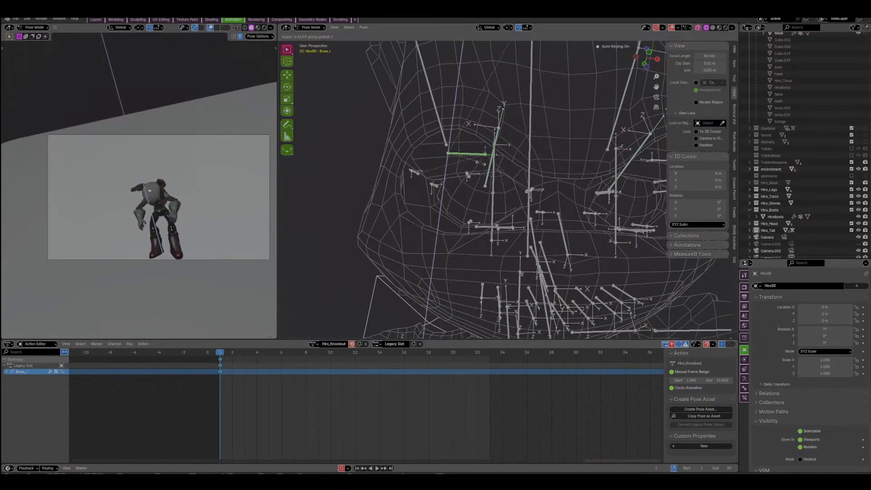
{"action": "left_click", "coordinate": [510, 181]}
{"action": "key", "text": "g"}
{"action": "left_click", "coordinate": [522, 204]}
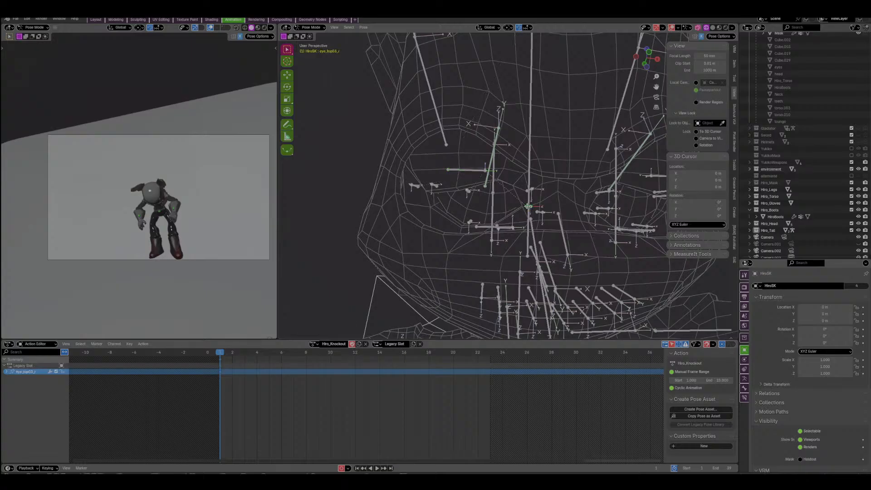
Lower eye_top03_r and reposition the neighbouring upper eyelid bone of the right eye.
{"action": "key", "text": "g"}
{"action": "left_click", "coordinate": [529, 219]}
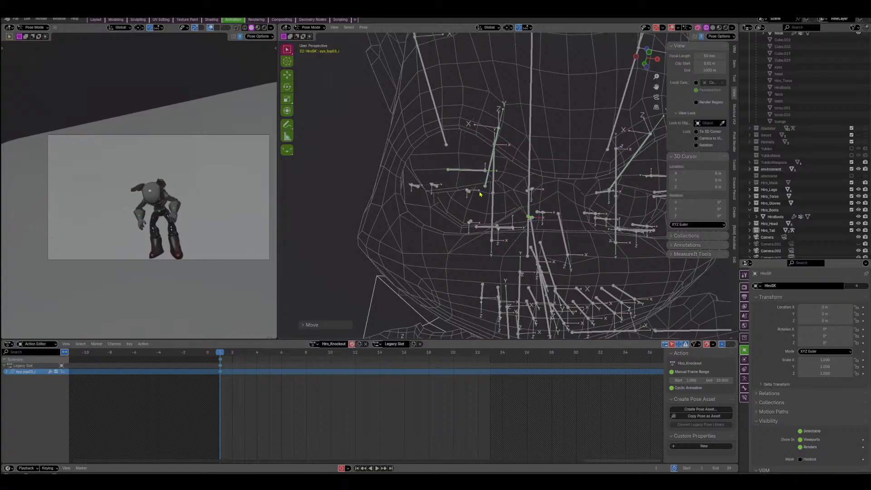
{"action": "middle_click_drag", "start_coordinate": [479, 194], "coordinate": [493, 204]}
{"action": "left_click", "coordinate": [468, 187]}
{"action": "key", "text": "g"}
{"action": "left_click", "coordinate": [480, 198]}
{"action": "key", "text": "g"}
{"action": "left_click", "coordinate": [535, 215]}
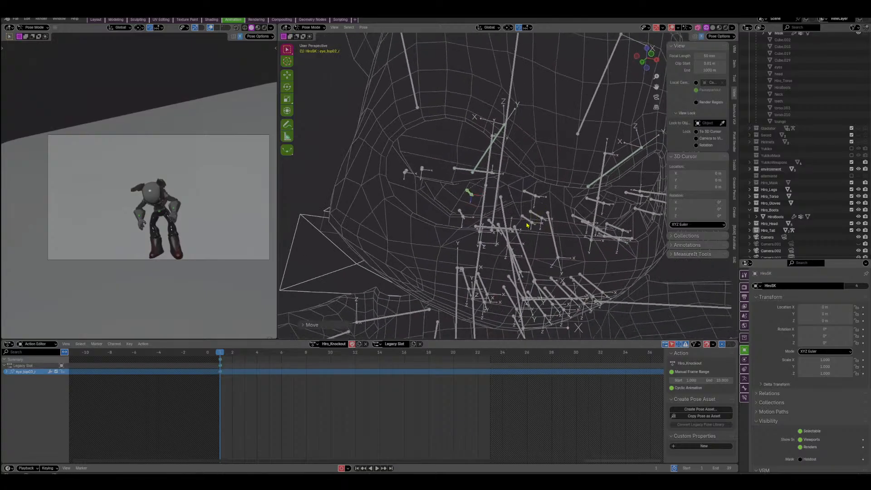
Readjust the right eye's inner upper eyelid bone and move eye_bot03_r upward.
{"action": "left_click", "coordinate": [530, 193]}
{"action": "key", "text": "g"}
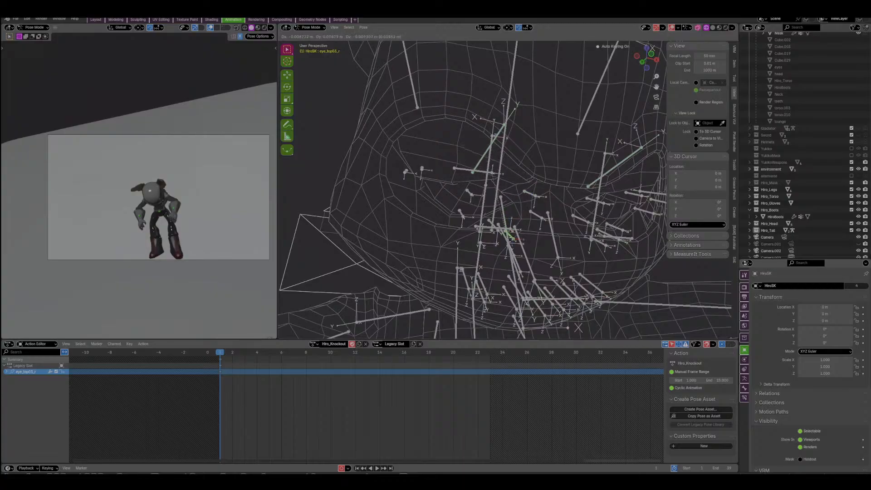
{"action": "left_click", "coordinate": [510, 238]}
{"action": "middle_click_drag", "start_coordinate": [511, 234], "coordinate": [535, 194]}
{"action": "key", "text": "g"}
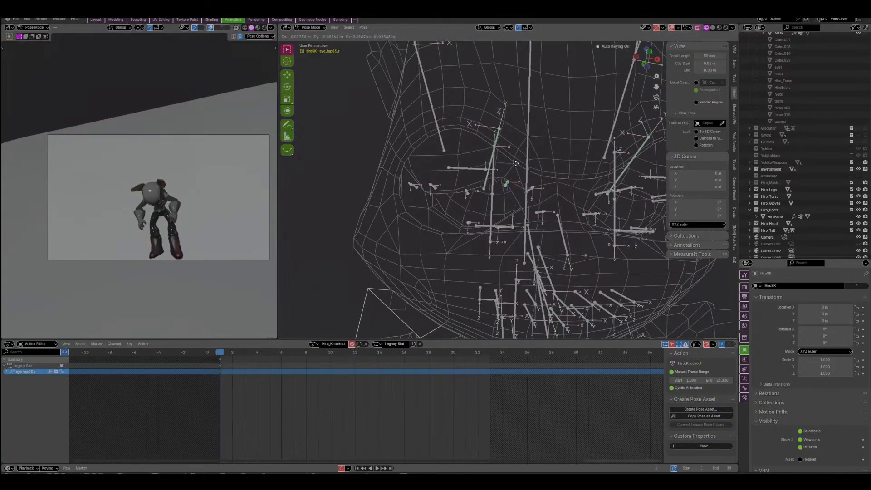
{"action": "left_click", "coordinate": [516, 189]}
{"action": "left_click", "coordinate": [534, 210]}
{"action": "key", "text": "g"}
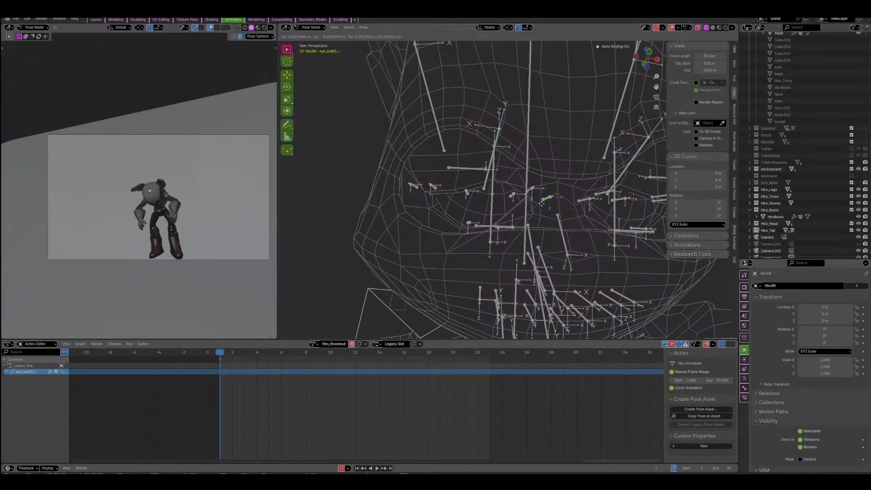
{"action": "left_click", "coordinate": [545, 210]}
Move the right eye's remaining lower eyelid bones, including eye_under_r, up toward the upper lid.
{"action": "middle_click_drag", "start_coordinate": [481, 207], "coordinate": [518, 245]}
{"action": "left_click", "coordinate": [477, 211]}
{"action": "key", "text": "g"}
{"action": "left_click", "coordinate": [496, 208]}
{"action": "key", "text": "g"}
{"action": "left_click", "coordinate": [538, 211]}
{"action": "middle_click_drag", "start_coordinate": [510, 182], "coordinate": [529, 186]}
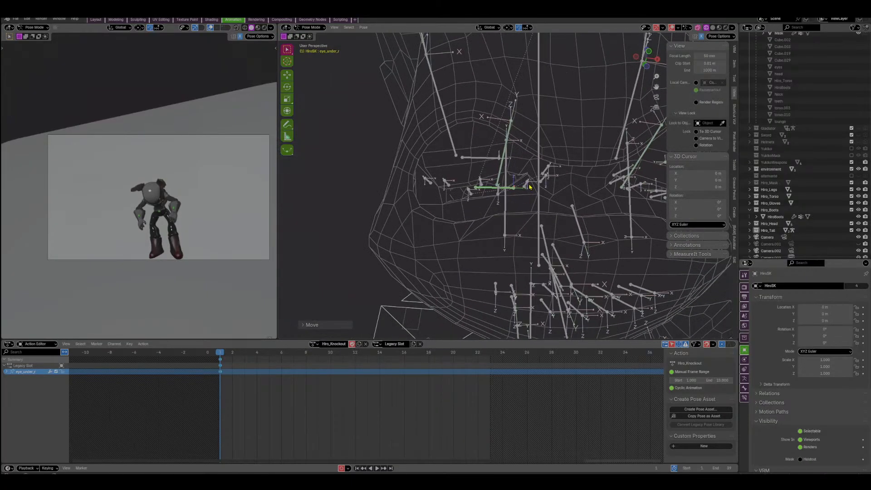
Reposition eye_bot03_r against the inner corner of the right eye and adjust it along the Y axis.
{"action": "left_click", "coordinate": [542, 175]}
{"action": "key", "text": "g"}
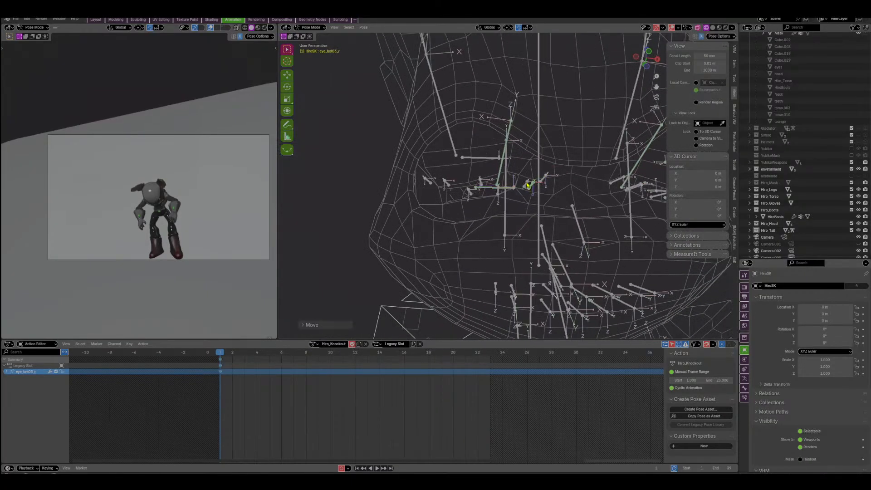
{"action": "left_click", "coordinate": [527, 185]}
{"action": "key", "text": "g"}
{"action": "key", "text": "y"}
{"action": "left_click", "coordinate": [531, 182]}
Move the corner bones of the right eye to fit the narrowed eyelids.
{"action": "middle_click_drag", "start_coordinate": [531, 182], "coordinate": [521, 198]}
{"action": "key", "text": "g"}
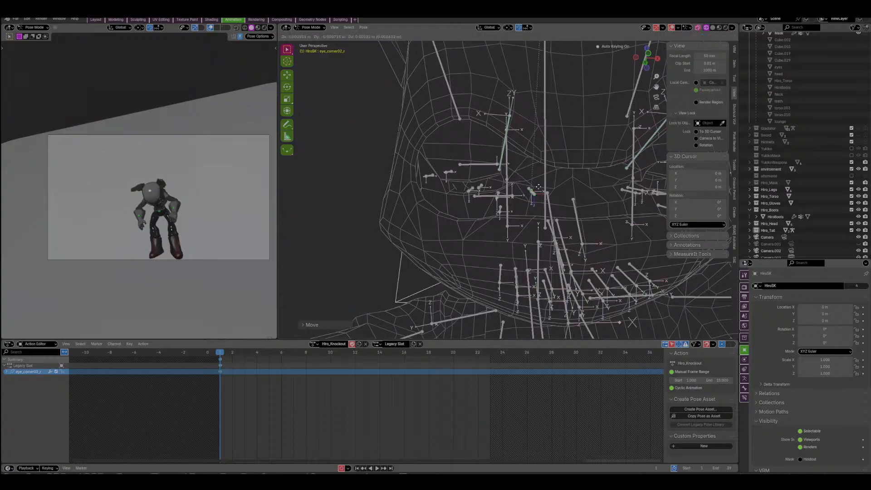
{"action": "middle_click_drag", "start_coordinate": [518, 190], "coordinate": [498, 199]}
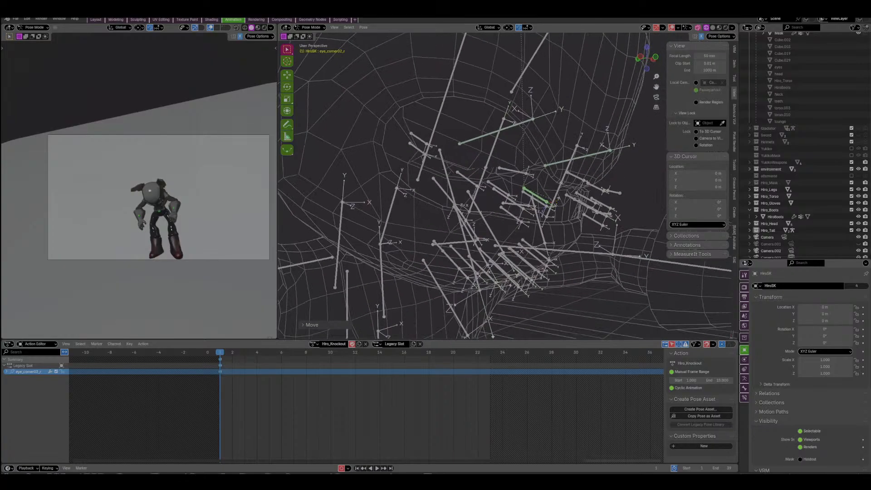
{"action": "left_click", "coordinate": [585, 189]}
{"action": "middle_click_drag", "start_coordinate": [585, 189], "coordinate": [542, 154]}
{"action": "left_click", "coordinate": [460, 148]}
{"action": "key", "text": "g"}
{"action": "left_click", "coordinate": [517, 161]}
Rotate and move the bone under the right eye to follow the closed lid.
{"action": "middle_click_drag", "start_coordinate": [533, 209], "coordinate": [506, 192]}
{"action": "left_click", "coordinate": [495, 191]}
{"action": "key", "text": "r"}
{"action": "left_click", "coordinate": [498, 183]}
{"action": "left_click", "coordinate": [500, 183]}
{"action": "key", "text": "g"}
{"action": "left_click", "coordinate": [511, 186]}
Scale eye_under_r along the global Z axis, then raise and slightly rotate it into place.
{"action": "key", "text": "r"}
{"action": "key", "text": "s"}
{"action": "key", "text": "z"}
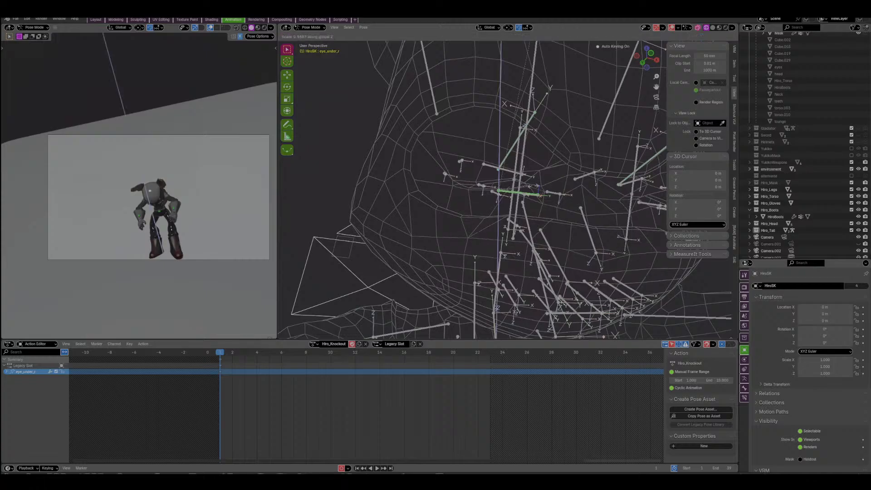
{"action": "left_click", "coordinate": [517, 189]}
{"action": "key", "text": "g"}
{"action": "left_click", "coordinate": [514, 179]}
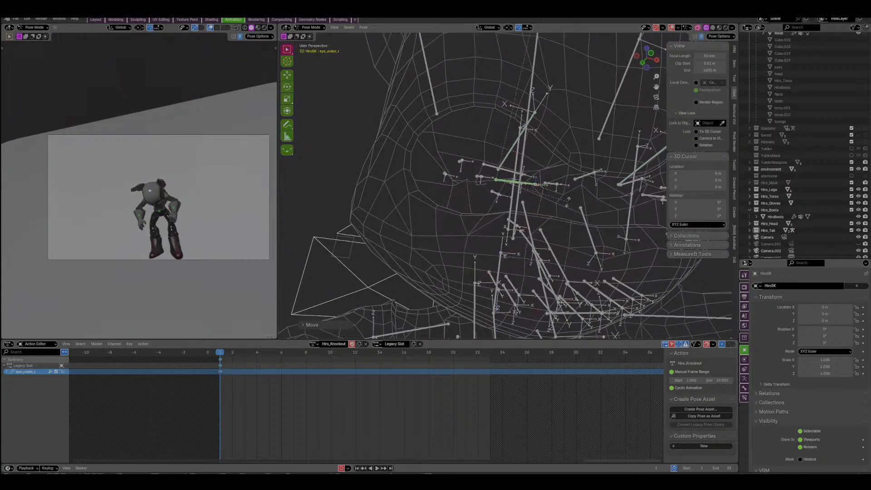
{"action": "key", "text": "r"}
{"action": "left_click", "coordinate": [515, 181]}
{"action": "key", "text": "g"}
{"action": "left_click", "coordinate": [516, 182]}
Hide the Mask object and switch the posing viewport to solid shading.
{"action": "middle_click_drag", "start_coordinate": [516, 182], "coordinate": [644, 173]}
{"action": "scroll", "coordinate": [797, 191], "scroll_direction": "down", "scroll_amount": 2}
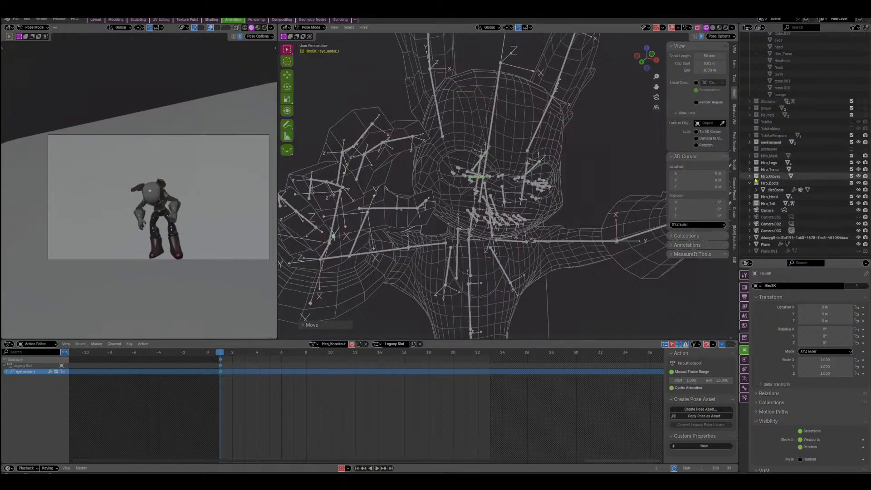
{"action": "scroll", "coordinate": [755, 179], "scroll_direction": "up", "scroll_amount": 6}
{"action": "scroll", "coordinate": [752, 176], "scroll_direction": "up", "scroll_amount": 2}
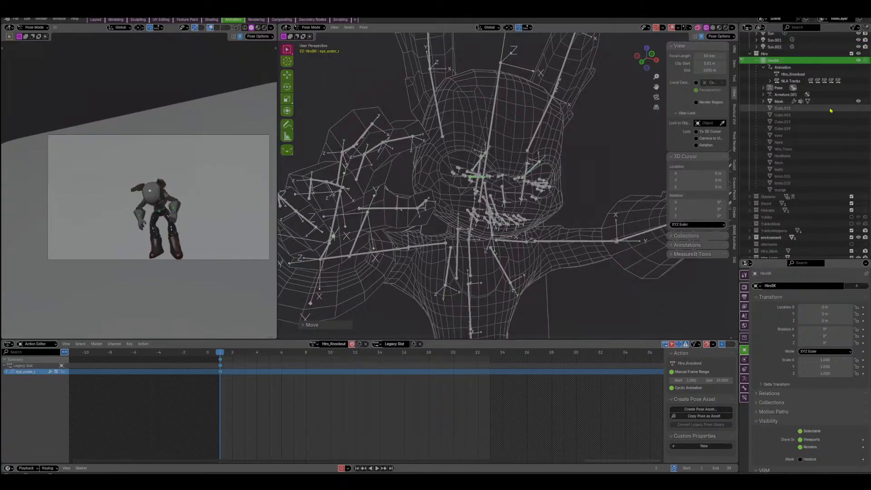
{"action": "left_click", "coordinate": [857, 102]}
{"action": "middle_click_drag", "start_coordinate": [517, 177], "coordinate": [664, 35]}
{"action": "left_click", "coordinate": [713, 28]}
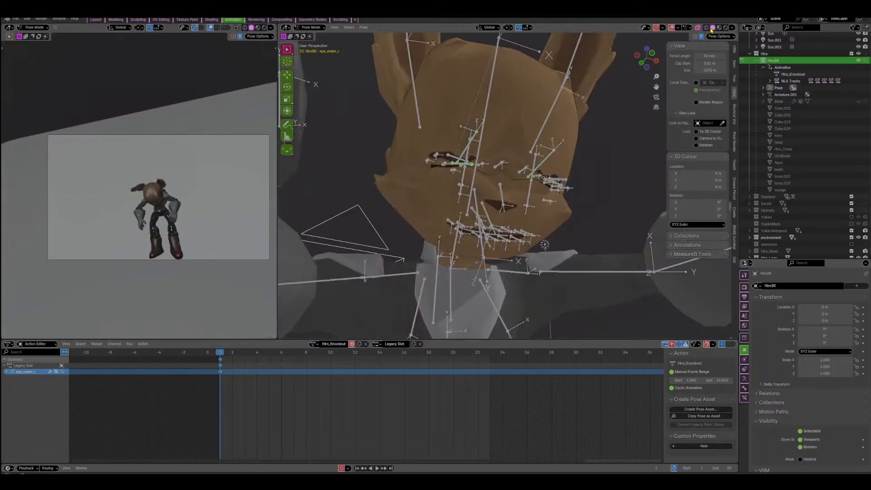
Reposition the upper lip bones, including Mouth_top_mid, to shape the open mouth.
{"action": "mouse_move", "coordinate": [561, 195]}
{"action": "middle_mouse_down"}
{"action": "mouse_move", "coordinate": [572, 193]}
{"action": "mouse_move", "coordinate": [548, 184]}
{"action": "mouse_move", "coordinate": [585, 172]}
{"action": "middle_mouse_up"}
{"action": "scroll", "coordinate": [572, 192], "scroll_direction": "up", "scroll_amount": 2}
{"action": "left_click", "coordinate": [483, 204]}
{"action": "key", "text": "g"}
{"action": "left_click", "coordinate": [544, 215]}
{"action": "middle_click_drag", "start_coordinate": [548, 215], "coordinate": [530, 172]}
{"action": "key", "text": "g"}
{"action": "left_click", "coordinate": [439, 170]}
{"action": "left_click", "coordinate": [557, 177]}
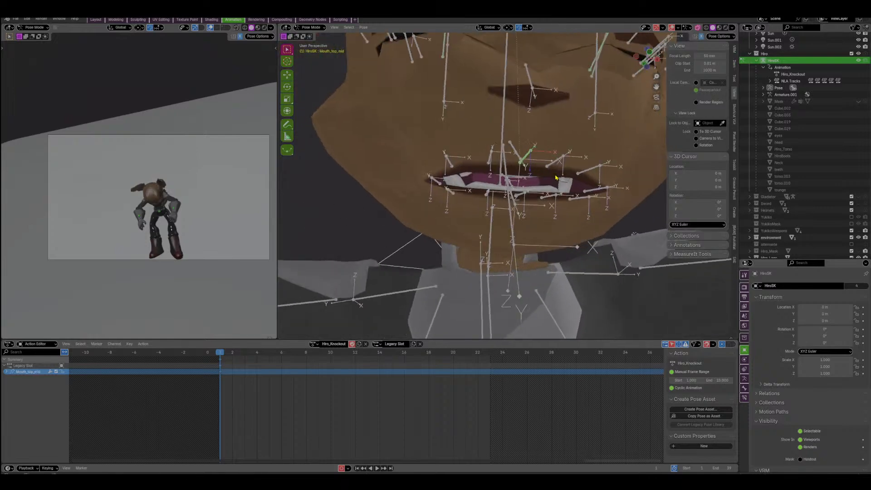
{"action": "key", "text": "g"}
{"action": "left_click", "coordinate": [552, 178]}
{"action": "key", "text": "g"}
{"action": "left_click", "coordinate": [490, 157]}
Adjust the lip bones on the sides of the mouth, including mouth_bot_03_r.
{"action": "middle_click_drag", "start_coordinate": [489, 158], "coordinate": [503, 182]}
{"action": "left_click", "coordinate": [549, 172]}
{"action": "key", "text": "g"}
{"action": "left_click", "coordinate": [559, 175]}
{"action": "left_click", "coordinate": [536, 202]}
{"action": "left_click", "coordinate": [524, 196]}
{"action": "left_click", "coordinate": [499, 183]}
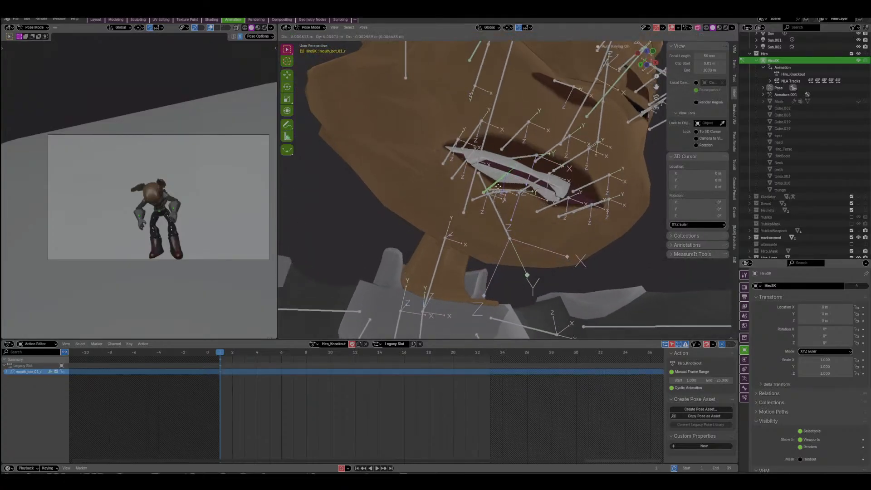
{"action": "left_click", "coordinate": [498, 186]}
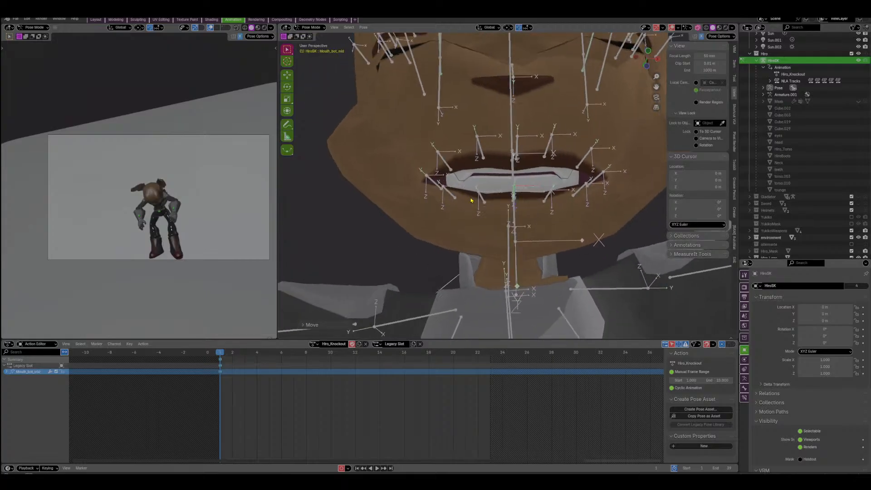
Move mouth_bot_02_r to reshape the lower lip near the right mouth corner.
{"action": "left_click", "coordinate": [436, 186]}
{"action": "key", "text": "g"}
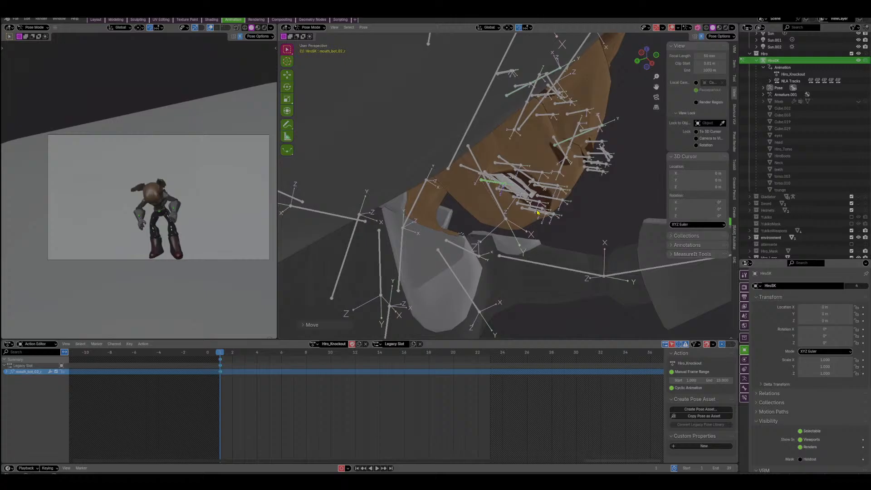
{"action": "middle_click_drag", "start_coordinate": [537, 212], "coordinate": [434, 218]}
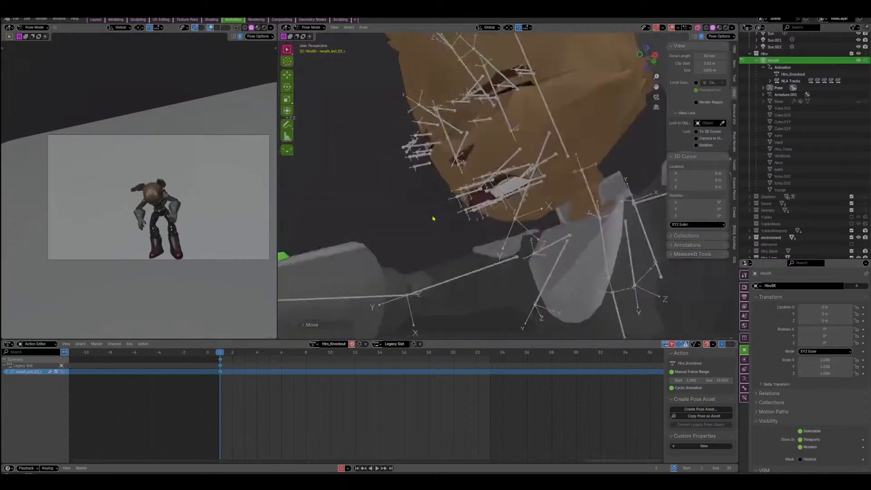
{"action": "scroll", "coordinate": [433, 217], "scroll_direction": "down", "scroll_amount": 4}
{"action": "middle_click_drag", "start_coordinate": [521, 204], "coordinate": [517, 184]}
{"action": "scroll", "coordinate": [516, 185], "scroll_direction": "up", "scroll_amount": 5}
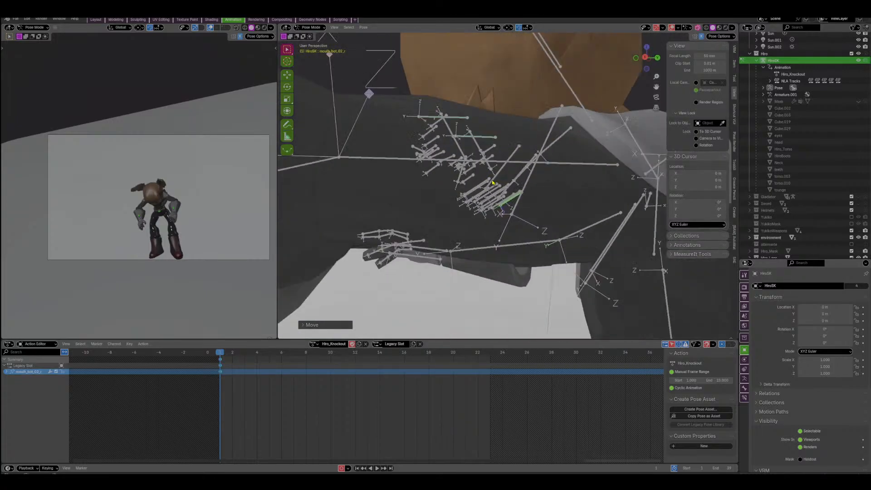
Move the right mouth corner bones, including mouth_smile_r, to finish the mouth expression.
{"action": "middle_click_drag", "start_coordinate": [353, 180], "coordinate": [523, 178]}
{"action": "key", "text": "g"}
{"action": "left_click", "coordinate": [509, 181]}
{"action": "key", "text": "g"}
{"action": "left_click", "coordinate": [490, 204]}
{"action": "key", "text": "g"}
{"action": "left_click", "coordinate": [518, 198]}
Select all bones and insert keyframes for the whole pose at frame 1.
{"action": "scroll", "coordinate": [523, 194], "scroll_direction": "down", "scroll_amount": 6}
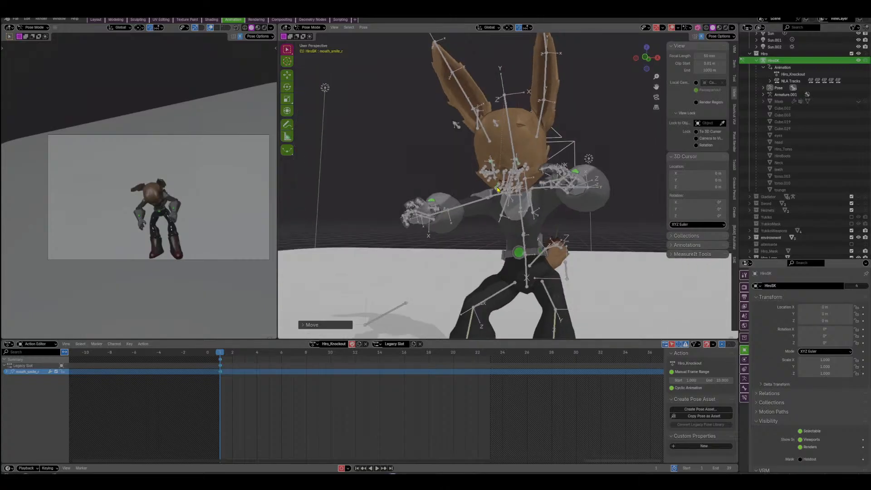
{"action": "key", "text": "a"}
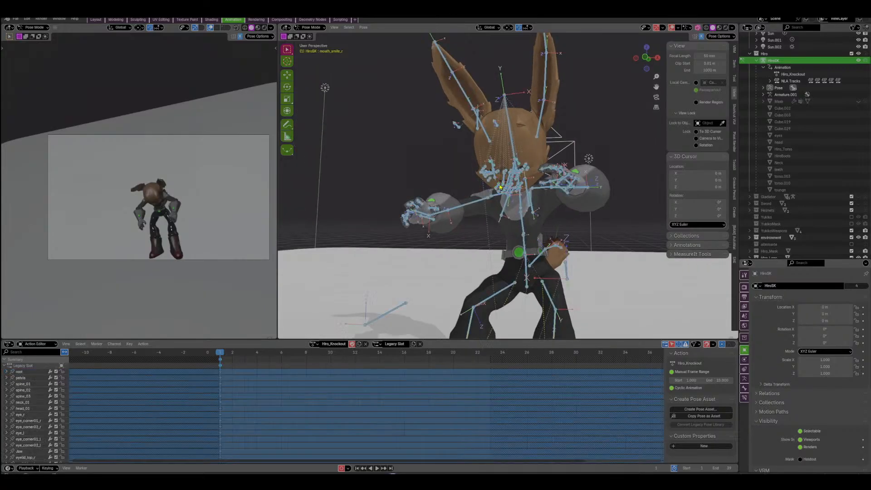
{"action": "key", "text": "i"}
{"action": "left_click", "coordinate": [274, 379]}
Rotate the neck_01 bone forward in the left side view to tip the head down.
{"action": "middle_click_drag", "start_coordinate": [404, 254], "coordinate": [505, 170]}
{"action": "left_click", "coordinate": [451, 178]}
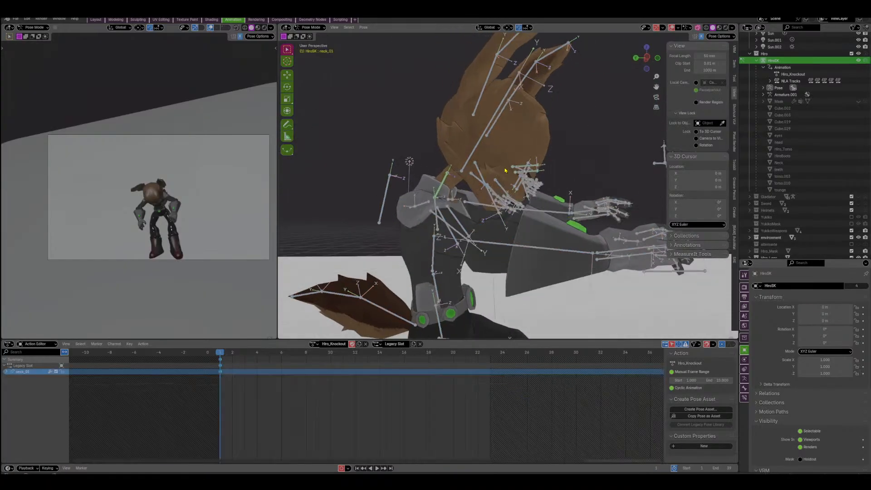
{"action": "left_click", "coordinate": [648, 58]}
{"action": "key", "text": "r"}
{"action": "left_click", "coordinate": [578, 190]}
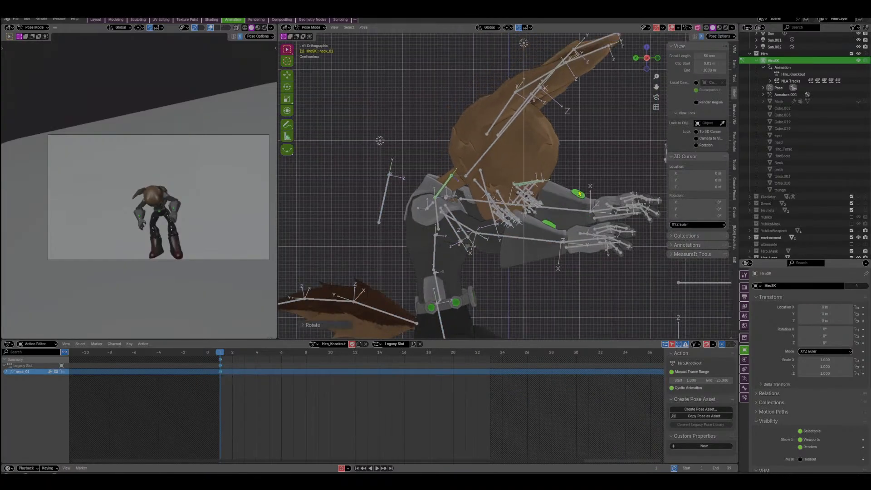
Move and rotate the neck_01 bone and rotate the head_01 bone to refine the bowed head.
{"action": "key", "text": "g"}
{"action": "left_click", "coordinate": [583, 191]}
{"action": "key", "text": "r"}
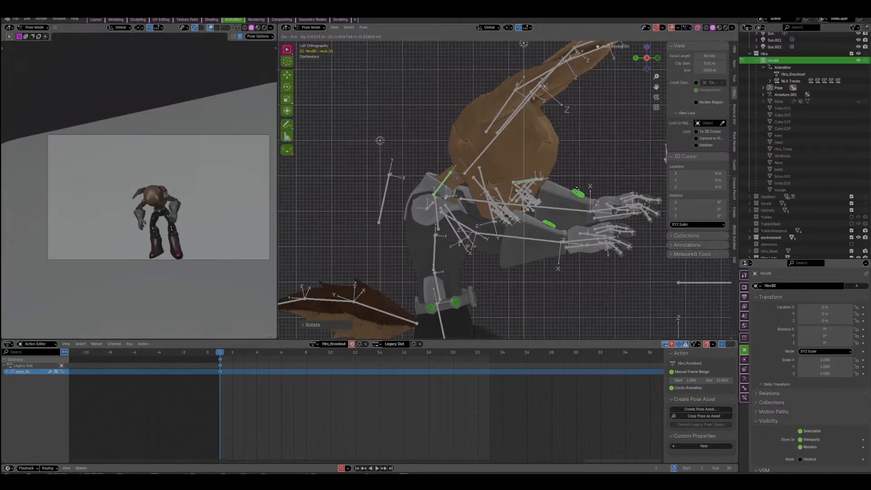
{"action": "left_click", "coordinate": [504, 144]}
{"action": "key", "text": "r"}
{"action": "left_click", "coordinate": [530, 147]}
{"action": "key", "text": "g"}
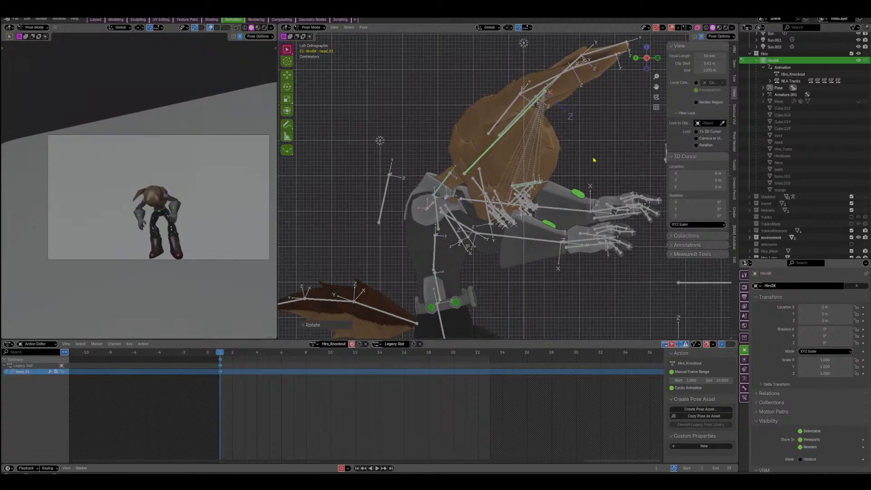
{"action": "right_click", "coordinate": [590, 165]}
Reposition the right foot by moving the foot_ik_R bone, checking its placement from several angles.
{"action": "middle_click_drag", "start_coordinate": [560, 200], "coordinate": [489, 203], "text": "shift"}
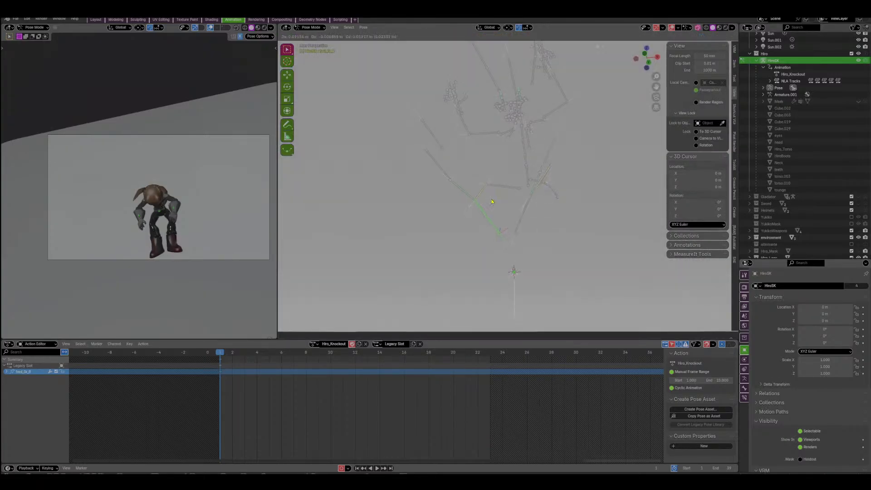
{"action": "left_click", "coordinate": [493, 202]}
{"action": "right_click", "coordinate": [497, 206]}
{"action": "middle_click_drag", "start_coordinate": [592, 131], "coordinate": [562, 199]}
{"action": "key", "text": "g"}
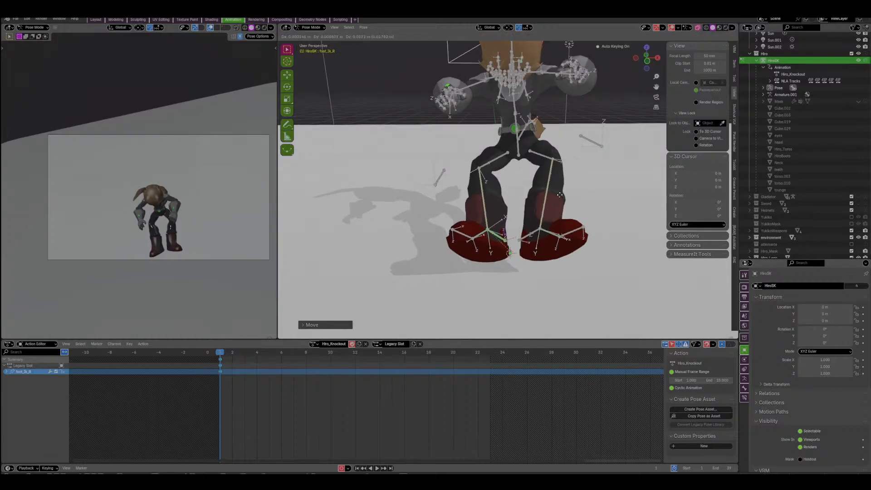
{"action": "left_click", "coordinate": [562, 196]}
{"action": "middle_click_drag", "start_coordinate": [585, 134], "coordinate": [503, 199]}
{"action": "left_click", "coordinate": [702, 37]}
{"action": "key", "text": "g"}
{"action": "left_click", "coordinate": [521, 228]}
{"action": "key", "text": "g"}
{"action": "left_click", "coordinate": [516, 194]}
{"action": "key", "text": "g"}
{"action": "left_click", "coordinate": [514, 213]}
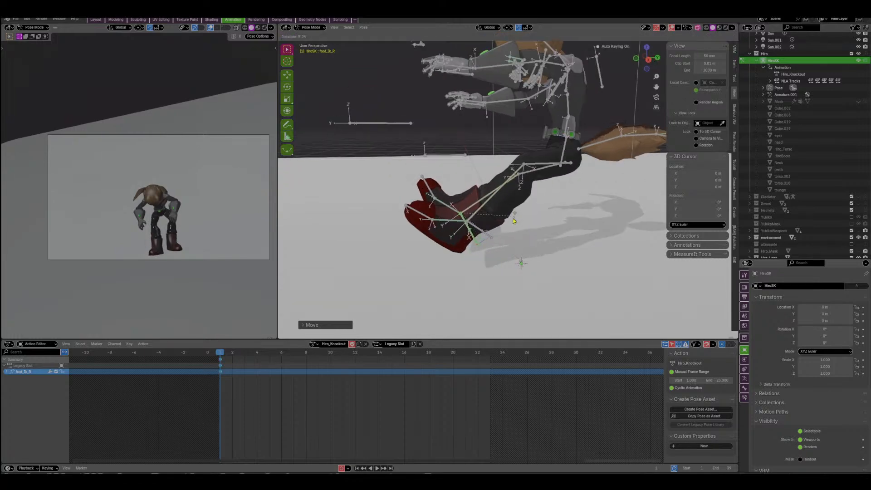
Rotate the foot_ik_R bone to angle the right foot.
{"action": "middle_click_drag", "start_coordinate": [494, 232], "coordinate": [595, 225]}
{"action": "key", "text": "r"}
{"action": "left_click", "coordinate": [513, 211]}
{"action": "key", "text": "r"}
{"action": "left_click", "coordinate": [533, 218]}
Move the foot_ik_L bone to offset the left foot from the right one.
{"action": "key", "text": "g"}
{"action": "left_click", "coordinate": [529, 210]}
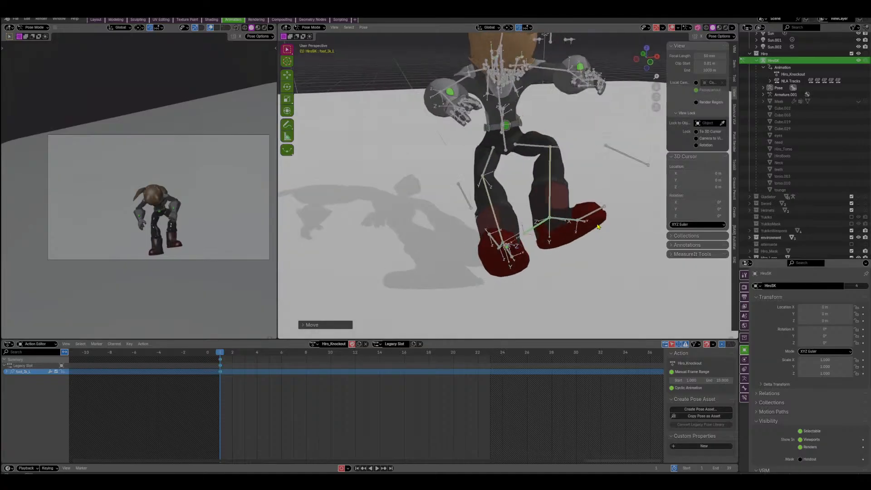
{"action": "key", "text": "g"}
{"action": "left_click", "coordinate": [606, 223]}
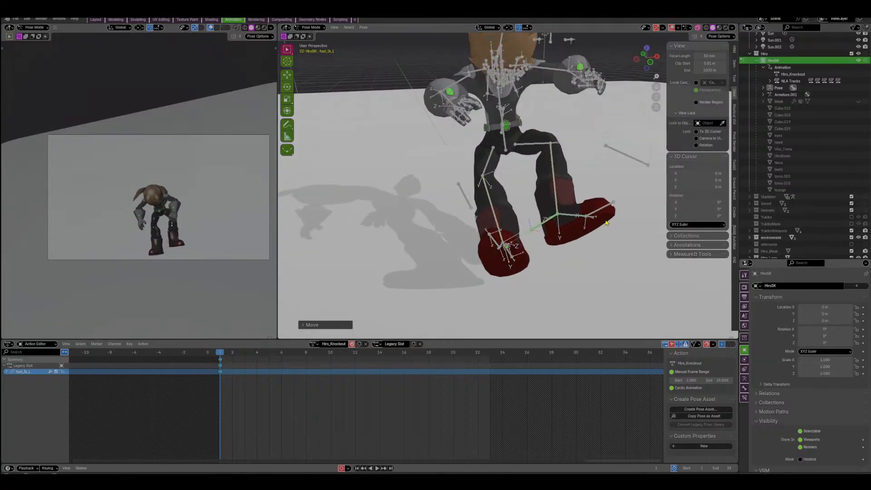
Rotate the upperarm_r bone and the right lower arm to bring the right arm inward.
{"action": "middle_click_drag", "start_coordinate": [472, 110], "coordinate": [517, 168]}
{"action": "key", "text": "r"}
{"action": "left_click", "coordinate": [535, 194]}
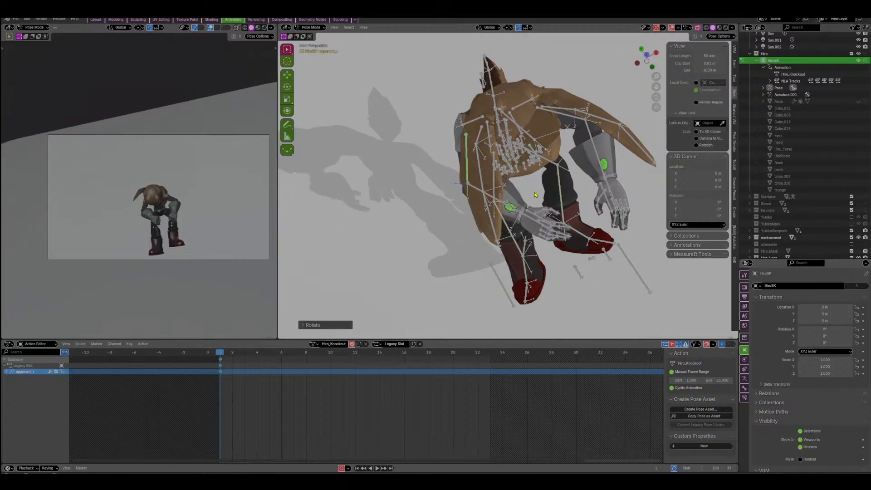
{"action": "left_click", "coordinate": [504, 205]}
{"action": "key", "text": "r"}
{"action": "left_click", "coordinate": [516, 247]}
Rotate and move the hand_r bone so the right hand droops from the wrist.
{"action": "middle_click_drag", "start_coordinate": [516, 246], "coordinate": [605, 104]}
{"action": "key", "text": "r"}
{"action": "left_click", "coordinate": [576, 155]}
{"action": "key", "text": "g"}
{"action": "left_click", "coordinate": [588, 159]}
{"action": "key", "text": "g"}
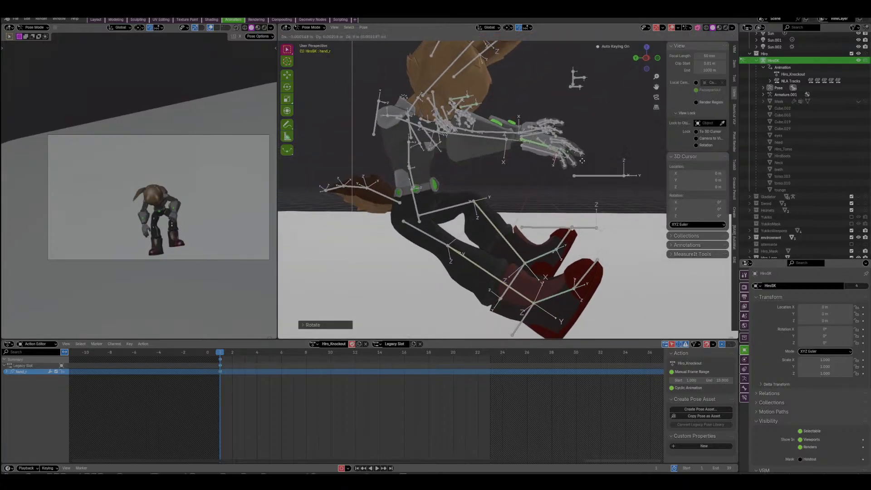
{"action": "left_click", "coordinate": [580, 160]}
{"action": "key", "text": "r"}
{"action": "scroll", "coordinate": [490, 191], "scroll_direction": "up", "scroll_amount": 3}
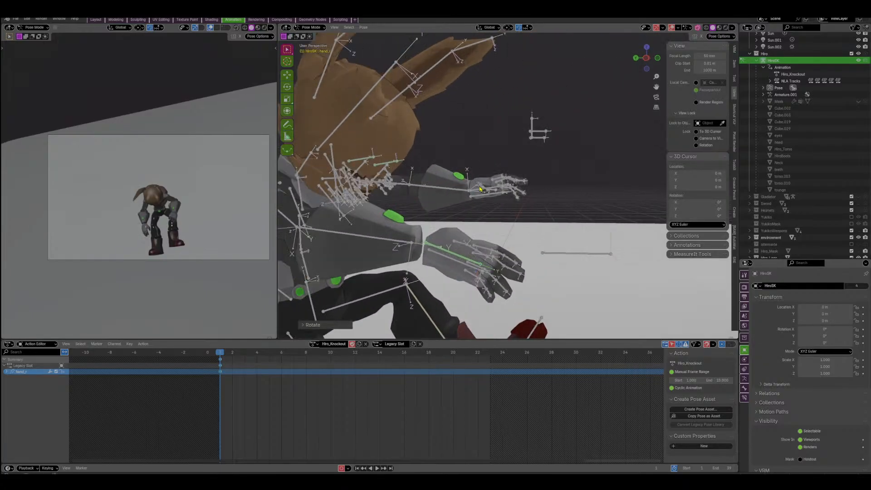
Rotate and move the hand_l bone to bend the left hand downward.
{"action": "left_click", "coordinate": [480, 188]}
{"action": "middle_click_drag", "start_coordinate": [480, 188], "coordinate": [473, 189]}
{"action": "key", "text": "r"}
{"action": "left_click", "coordinate": [545, 210]}
{"action": "middle_click_drag", "start_coordinate": [545, 210], "coordinate": [545, 201]}
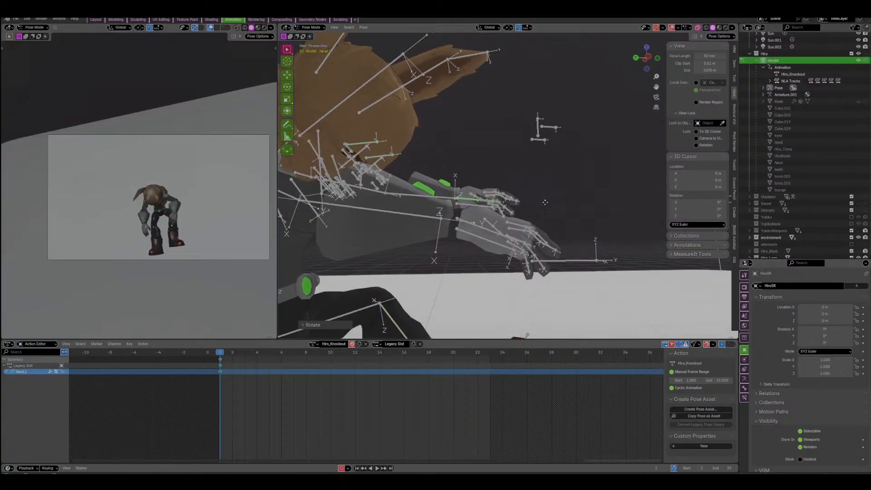
{"action": "key", "text": "g"}
{"action": "left_click", "coordinate": [551, 217]}
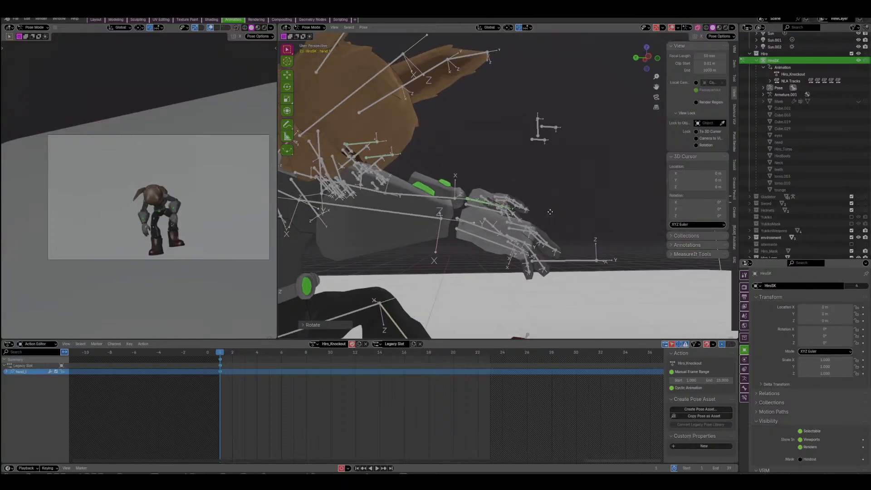
{"action": "key", "text": "g"}
{"action": "left_click", "coordinate": [548, 199]}
Set the transform pivot point to Individual Origins and rotate the right ear bones to curl the ear downward.
{"action": "middle_click_drag", "start_coordinate": [548, 147], "coordinate": [558, 117]}
{"action": "scroll", "coordinate": [549, 165], "scroll_direction": "down", "scroll_amount": 5}
{"action": "scroll", "coordinate": [548, 165], "scroll_direction": "up", "scroll_amount": 2}
{"action": "scroll", "coordinate": [551, 152], "scroll_direction": "up", "scroll_amount": 1}
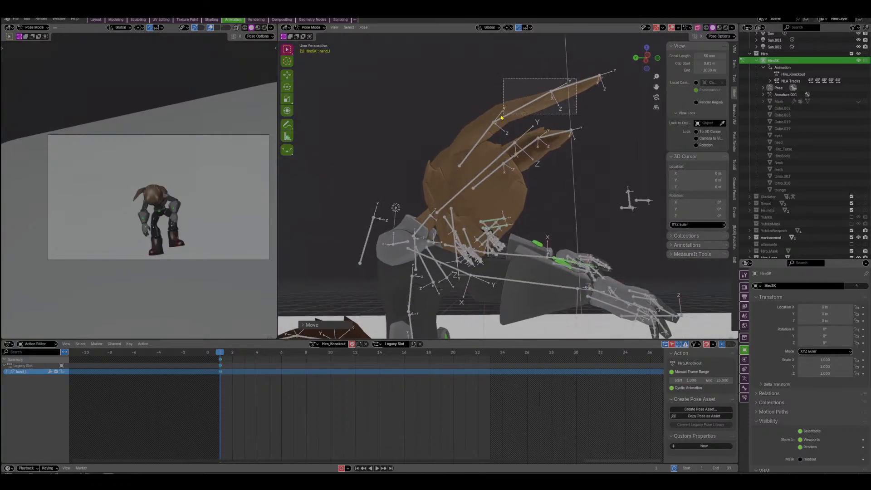
{"action": "left_click_drag", "start_coordinate": [502, 118], "coordinate": [503, 116]}
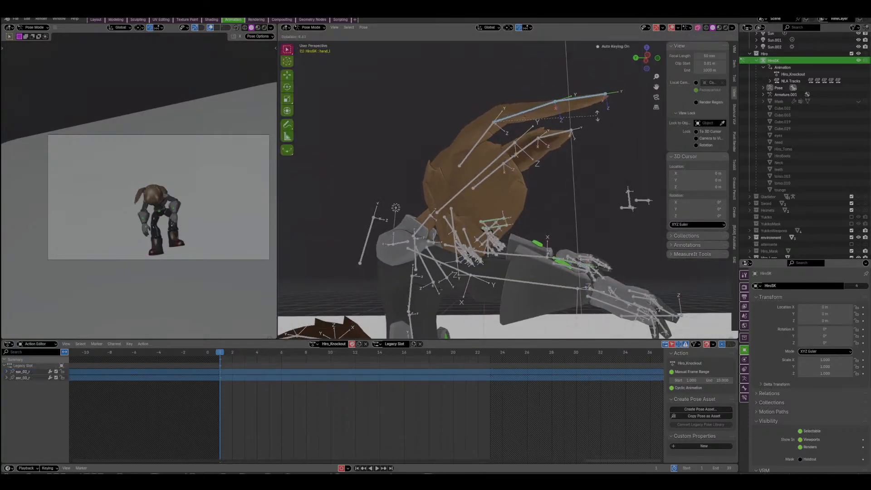
{"action": "left_click", "coordinate": [599, 105]}
{"action": "left_click", "coordinate": [507, 27]}
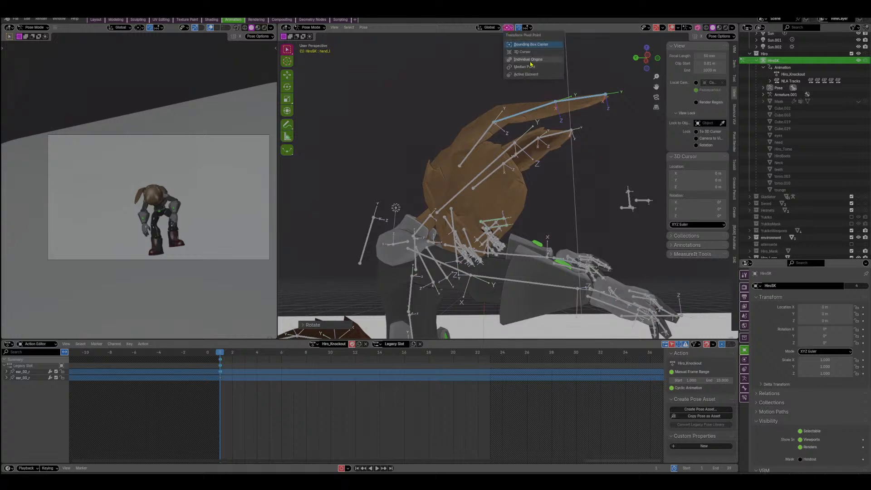
{"action": "left_click", "coordinate": [529, 60]}
{"action": "left_click_drag", "start_coordinate": [457, 130], "coordinate": [457, 128]}
{"action": "key", "text": "r"}
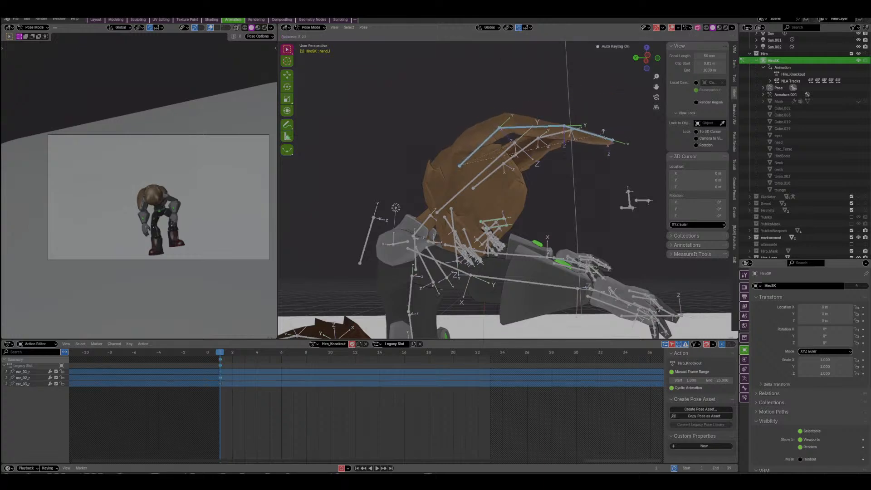
{"action": "left_click", "coordinate": [606, 135]}
Rotate and adjust the ear_01_r bone to lower the base of the right ear.
{"action": "left_click", "coordinate": [481, 147]}
{"action": "key", "text": "r"}
{"action": "left_click", "coordinate": [561, 151]}
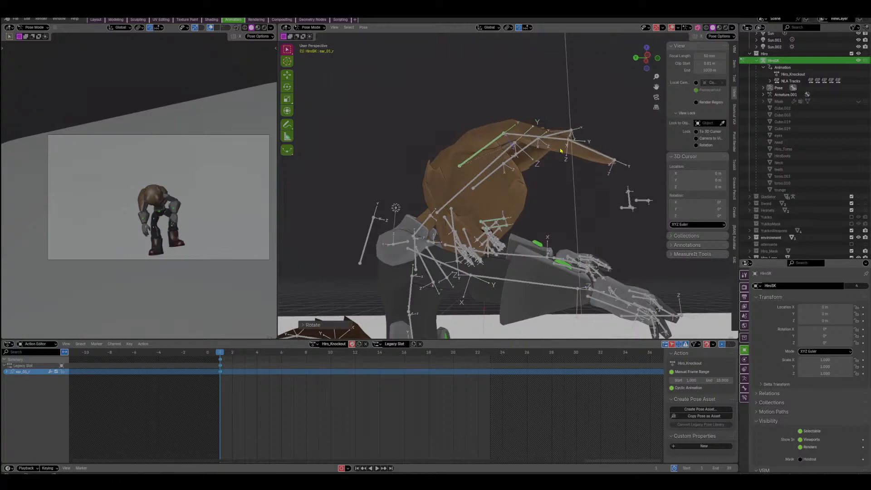
{"action": "key", "text": "g"}
{"action": "left_click", "coordinate": [564, 146]}
Rotate ear_02_l and ear_03_l together, followed by ear_01_l and the left ear's tip bone, to curl the ear downward.
{"action": "middle_click_drag", "start_coordinate": [564, 147], "coordinate": [497, 132]}
{"action": "left_click_drag", "start_coordinate": [513, 91], "coordinate": [464, 112]}
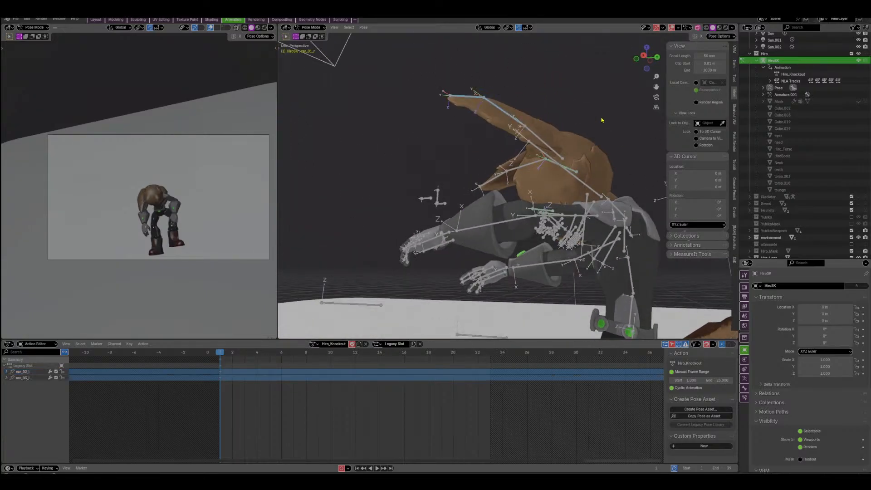
{"action": "key", "text": "r"}
{"action": "left_click", "coordinate": [606, 153]}
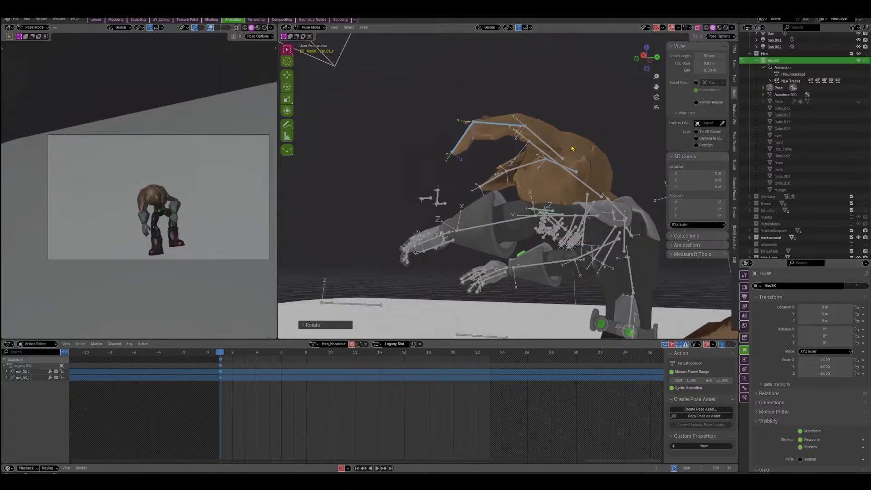
{"action": "left_click", "coordinate": [554, 151]}
{"action": "key", "text": "r"}
{"action": "left_click", "coordinate": [598, 141]}
{"action": "left_click", "coordinate": [468, 180]}
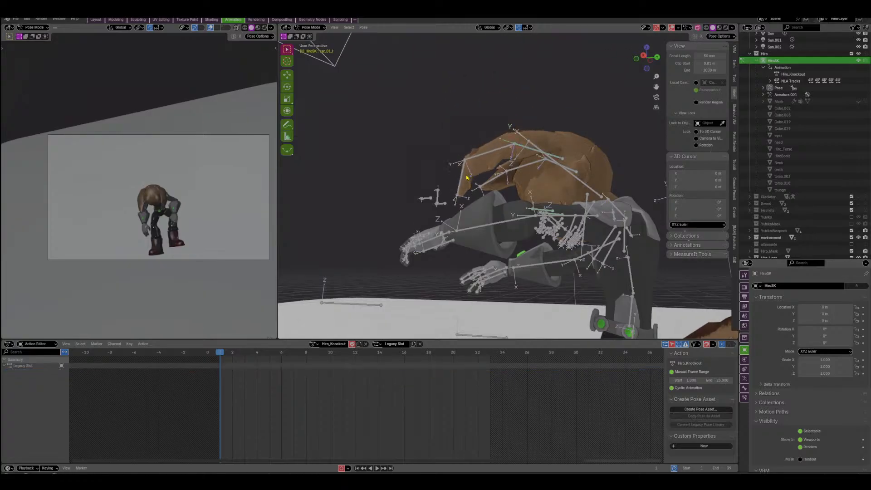
{"action": "key", "text": "r"}
{"action": "left_click", "coordinate": [480, 221]}
Move and rotate the right foot's control bone to adjust the right leg's angle.
{"action": "middle_click_drag", "start_coordinate": [480, 219], "coordinate": [556, 198]}
{"action": "key", "text": "g"}
{"action": "left_click", "coordinate": [572, 260]}
{"action": "key", "text": "r"}
{"action": "left_click", "coordinate": [601, 262]}
{"action": "key", "text": "r"}
{"action": "left_click", "coordinate": [499, 269]}
Select the Tail_01, Tail_02 and Tail_03 bones and rotate them together to curl the tail.
{"action": "scroll", "coordinate": [584, 250], "scroll_direction": "down", "scroll_amount": 4}
{"action": "scroll", "coordinate": [489, 201], "scroll_direction": "up", "scroll_amount": 4}
{"action": "scroll", "coordinate": [556, 198], "scroll_direction": "up", "scroll_amount": 4}
{"action": "left_click_drag", "start_coordinate": [434, 170], "coordinate": [533, 204]}
{"action": "middle_click_drag", "start_coordinate": [562, 195], "coordinate": [556, 276]}
{"action": "key", "text": "r"}
{"action": "left_click", "coordinate": [564, 252]}
{"action": "key", "text": "r"}
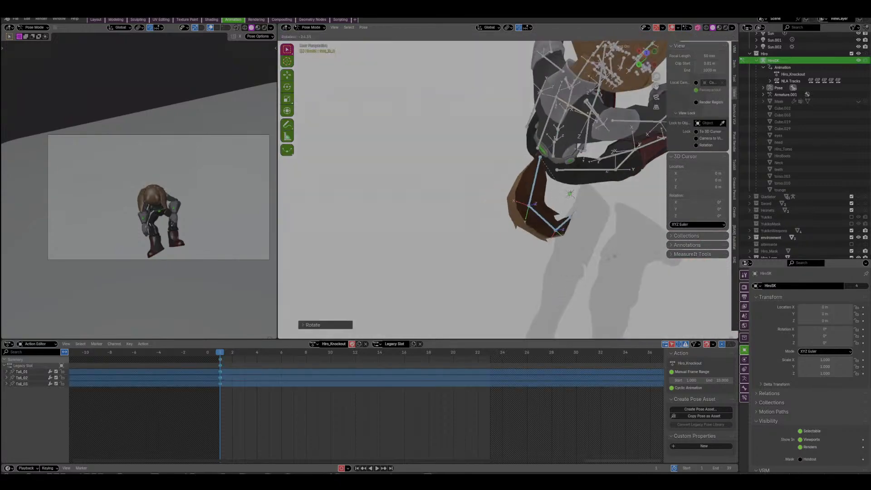
{"action": "left_click", "coordinate": [630, 238]}
{"action": "middle_click_drag", "start_coordinate": [629, 237], "coordinate": [591, 250]}
{"action": "key", "text": "r"}
{"action": "left_click", "coordinate": [594, 222]}
Rotate individual tail bones, including Tail_03, to refine the tail's bend.
{"action": "left_click", "coordinate": [589, 212]}
{"action": "middle_click_drag", "start_coordinate": [589, 211], "coordinate": [523, 203]}
{"action": "left_click", "coordinate": [516, 200]}
{"action": "key", "text": "r"}
{"action": "left_click", "coordinate": [548, 233]}
{"action": "key", "text": "r"}
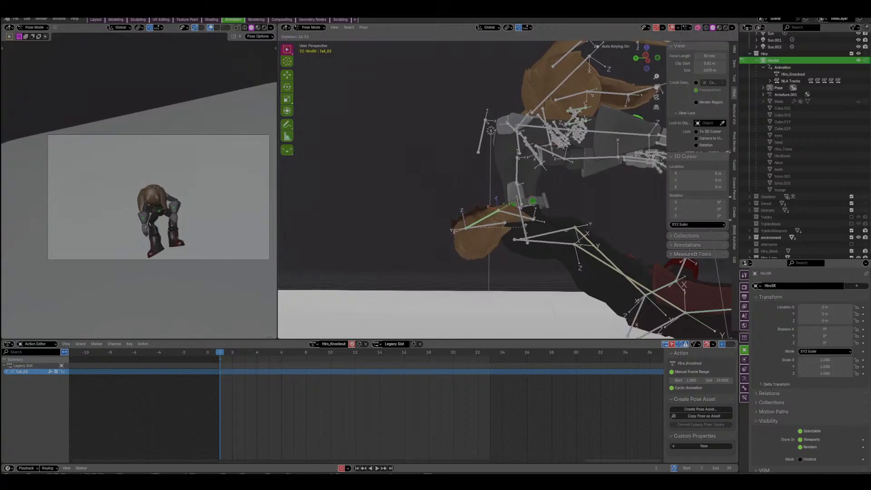
{"action": "left_click", "coordinate": [526, 220]}
Select all bones and duplicate the frame 1 keyframes to frame 24.
{"action": "middle_click_drag", "start_coordinate": [526, 220], "coordinate": [547, 208]}
{"action": "key", "text": "a"}
{"action": "middle_click_drag", "start_coordinate": [441, 277], "coordinate": [444, 257]}
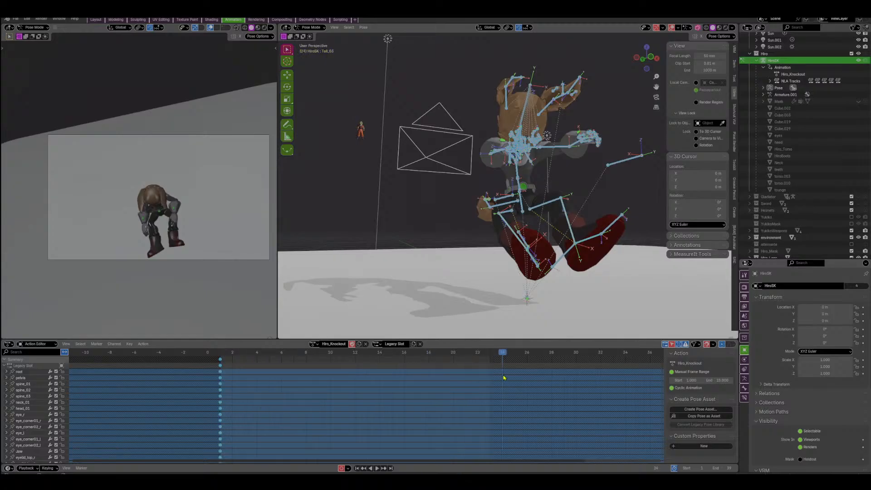
{"action": "key", "text": "shift+d"}
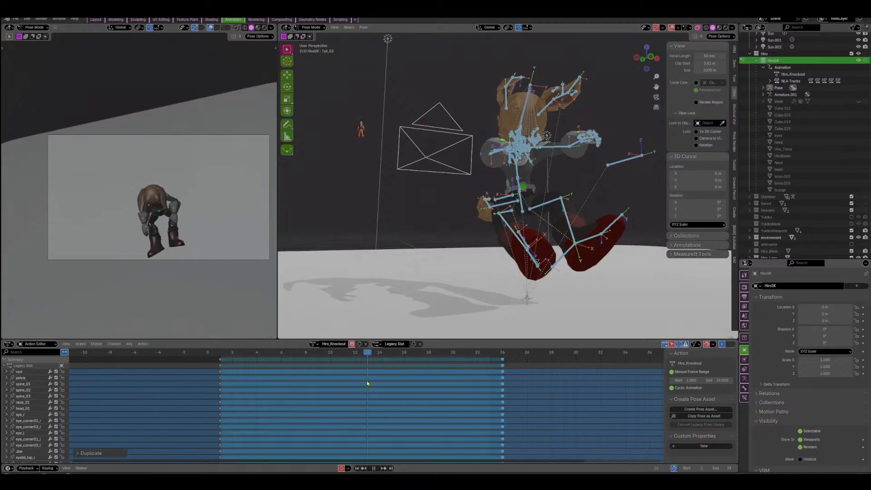
Rotate the pelvis bone at frame 13 to swing the body into the mid-loop pose.
{"action": "middle_click_drag", "start_coordinate": [469, 275], "coordinate": [522, 252]}
{"action": "left_click", "coordinate": [495, 206]}
{"action": "scroll", "coordinate": [557, 241], "scroll_direction": "up", "scroll_amount": 3}
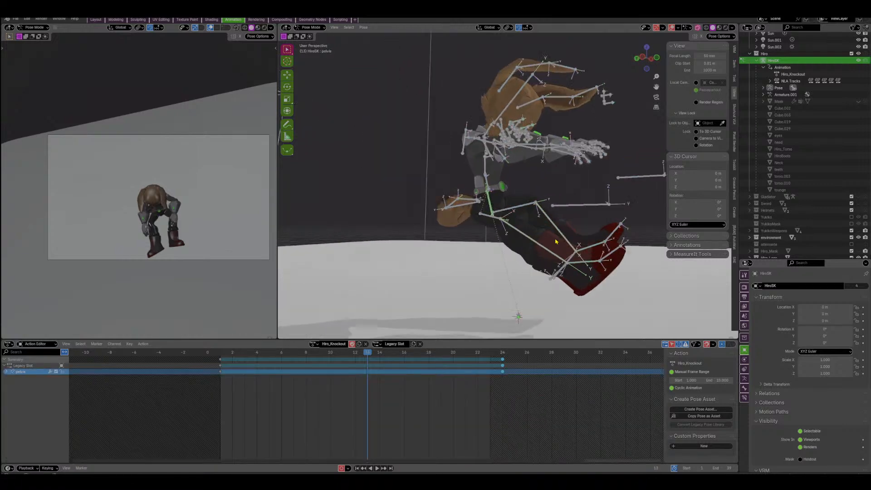
{"action": "key", "text": "r"}
{"action": "left_click", "coordinate": [609, 216]}
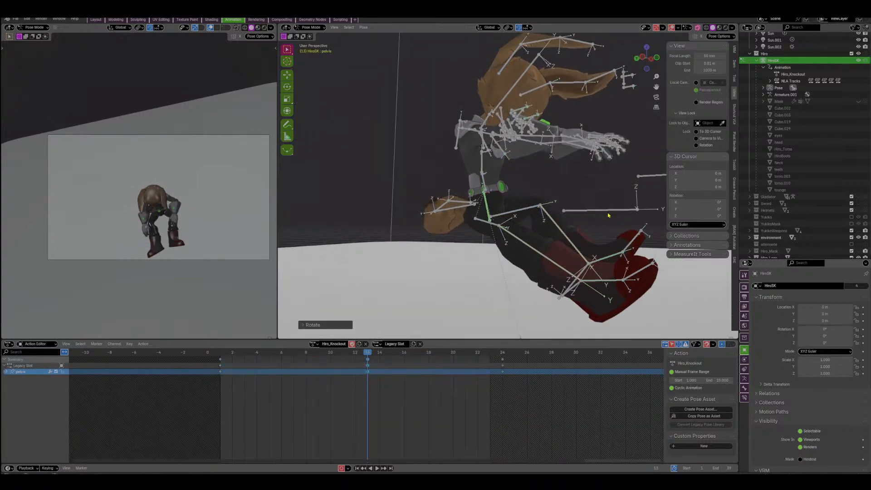
{"action": "middle_click_drag", "start_coordinate": [608, 216], "coordinate": [593, 197]}
{"action": "middle_click_drag", "start_coordinate": [558, 153], "coordinate": [544, 168], "text": "shift"}
Rotate the lowerarm_r and lowerarm_l bones at frame 13.
{"action": "left_click", "coordinate": [544, 169]}
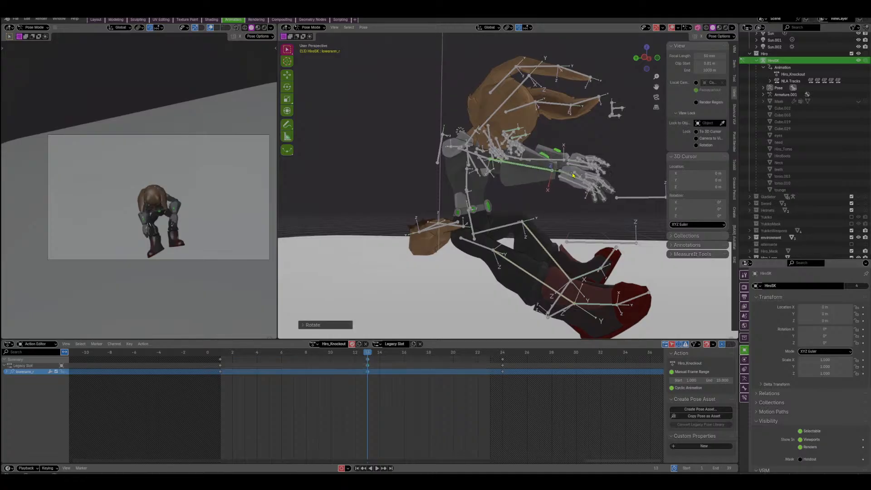
{"action": "key", "text": "r"}
{"action": "left_click", "coordinate": [600, 171]}
{"action": "middle_click_drag", "start_coordinate": [600, 171], "coordinate": [503, 236]}
{"action": "key", "text": "r"}
{"action": "left_click", "coordinate": [544, 242]}
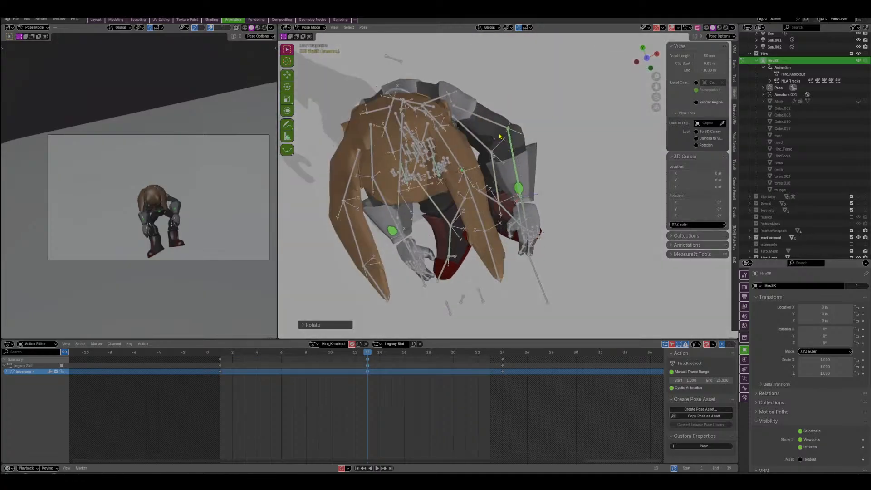
Rotate the upperarm_l bone at frame 13 to adjust the left arm's swing.
{"action": "left_click", "coordinate": [499, 134]}
{"action": "left_click", "coordinate": [496, 125]}
{"action": "key", "text": "r"}
{"action": "left_click", "coordinate": [566, 157]}
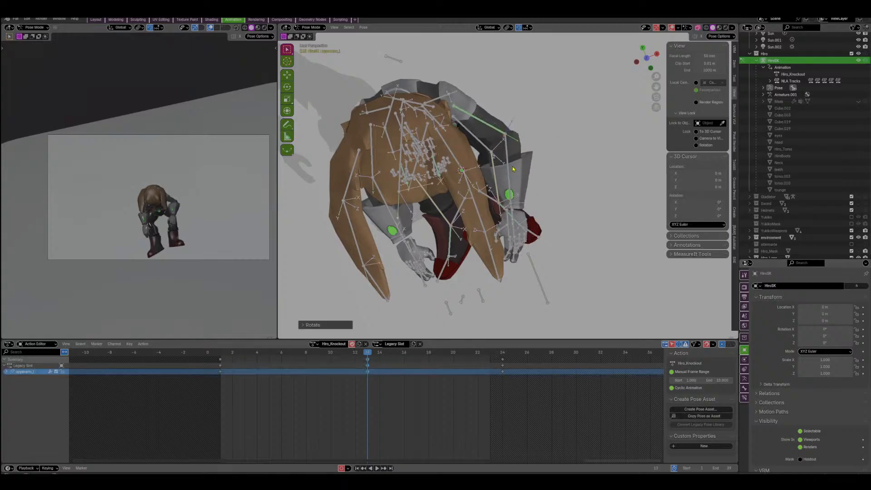
{"action": "key", "text": "r"}
{"action": "left_click", "coordinate": [540, 221]}
Rotate the left and right hand bones at frame 13.
{"action": "middle_click_drag", "start_coordinate": [539, 238], "coordinate": [585, 202]}
{"action": "left_click", "coordinate": [511, 216]}
{"action": "key", "text": "r"}
{"action": "left_click", "coordinate": [540, 222]}
{"action": "left_click", "coordinate": [390, 244]}
{"action": "middle_click_drag", "start_coordinate": [420, 240], "coordinate": [491, 197]}
{"action": "key", "text": "r"}
{"action": "middle_click_drag", "start_coordinate": [547, 195], "coordinate": [597, 190]}
{"action": "left_click", "coordinate": [577, 240]}
Move the left knee's IK bone and the foot_ik_L bone at frame 13.
{"action": "left_click", "coordinate": [596, 187]}
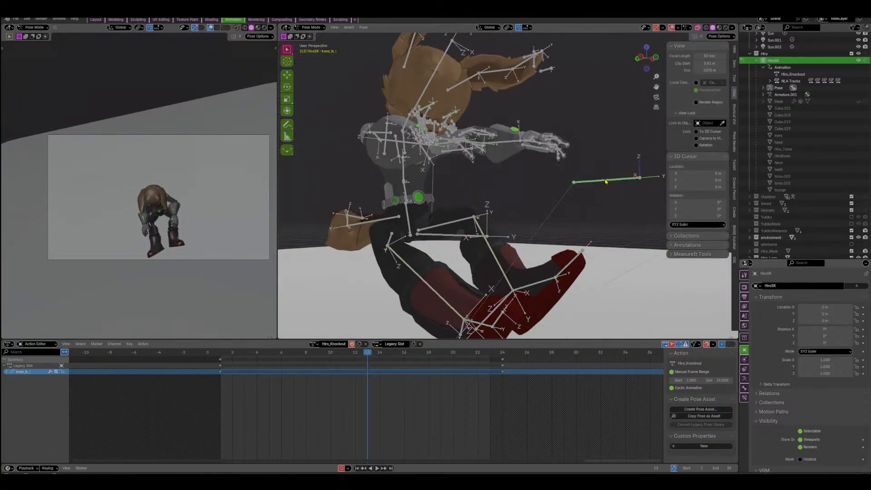
{"action": "key", "text": "g"}
{"action": "left_click", "coordinate": [584, 203]}
{"action": "left_click", "coordinate": [506, 296]}
{"action": "middle_click_drag", "start_coordinate": [506, 295], "coordinate": [507, 267]}
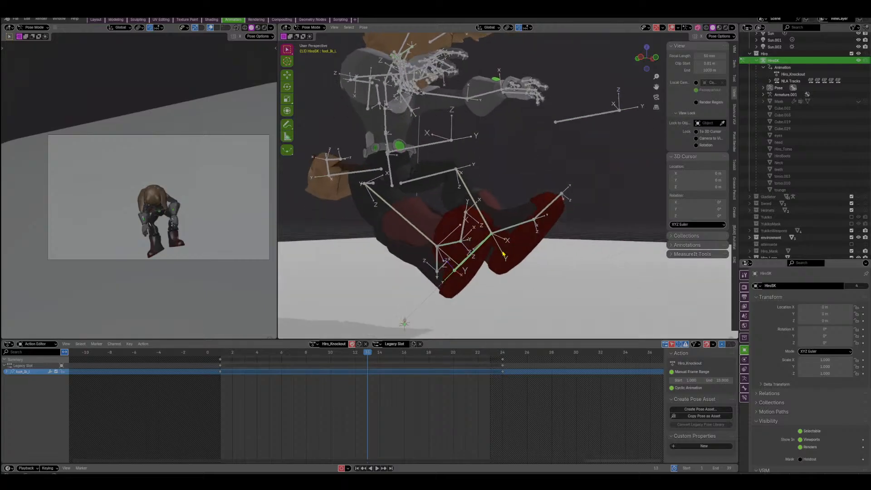
{"action": "key", "text": "g"}
{"action": "left_click", "coordinate": [444, 271]}
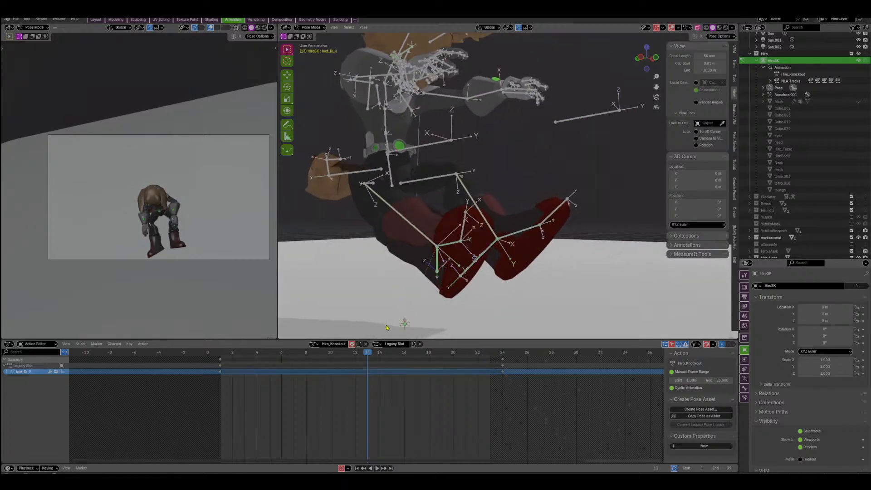
Move the foot_ik_R bone at frame 13 and play back the animation to review the leg motion.
{"action": "middle_click_drag", "start_coordinate": [486, 291], "coordinate": [437, 289]}
{"action": "key", "text": "g"}
{"action": "left_click", "coordinate": [486, 240]}
{"action": "key", "text": "space"}
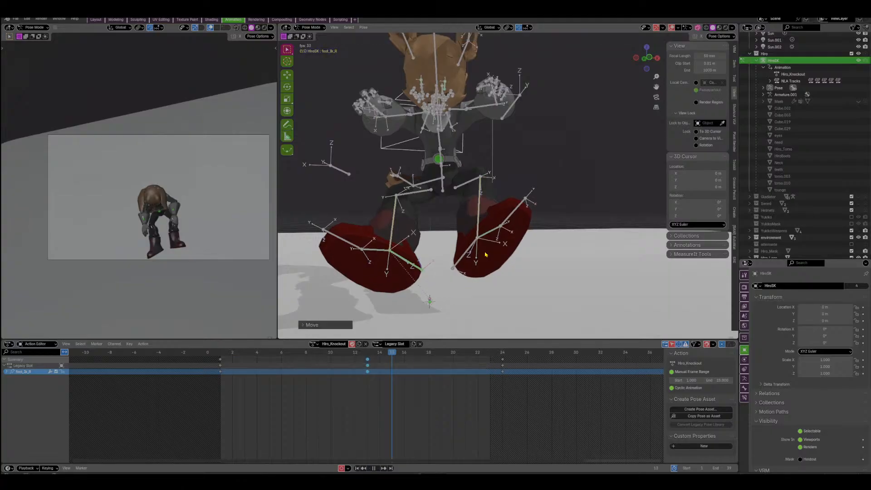
{"action": "middle_click_drag", "start_coordinate": [486, 240], "coordinate": [480, 211]}
{"action": "key", "text": "space"}
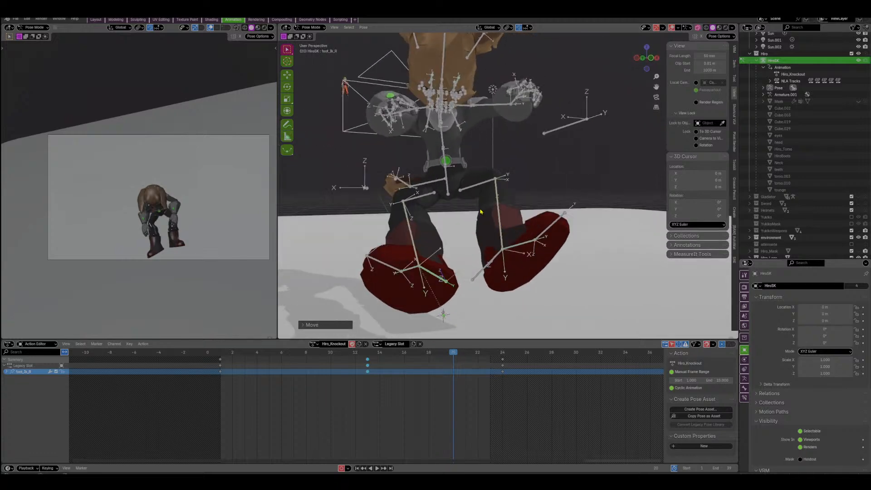
{"action": "middle_click_drag", "start_coordinate": [465, 284], "coordinate": [451, 255]}
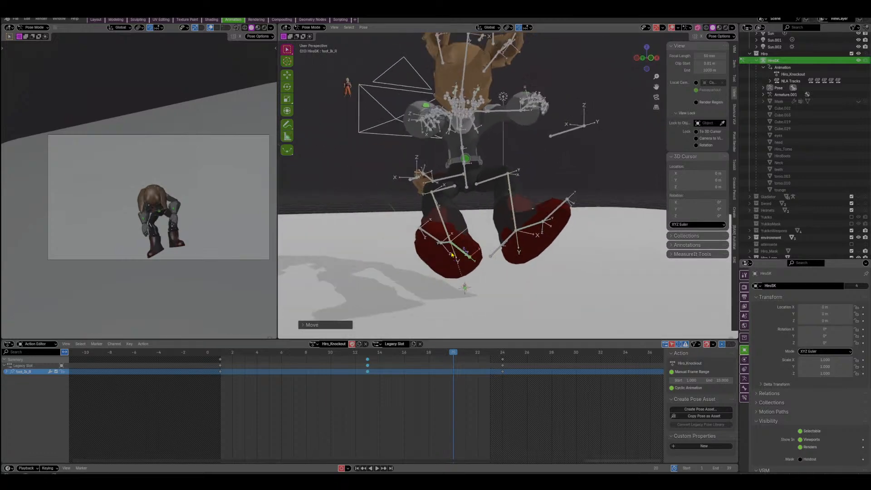
Move the frame 13 keys of the lowerarm_r, hand_r and foot_ik_R bones to frame 8 and play back the animation.
{"action": "middle_click_drag", "start_coordinate": [426, 158], "coordinate": [526, 164]}
{"action": "left_click", "coordinate": [530, 164]}
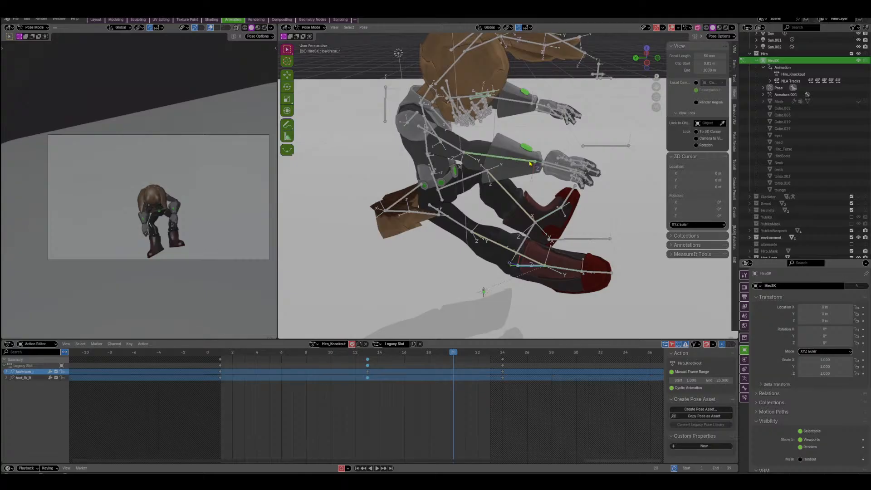
{"action": "left_click", "coordinate": [555, 170], "text": "shift"}
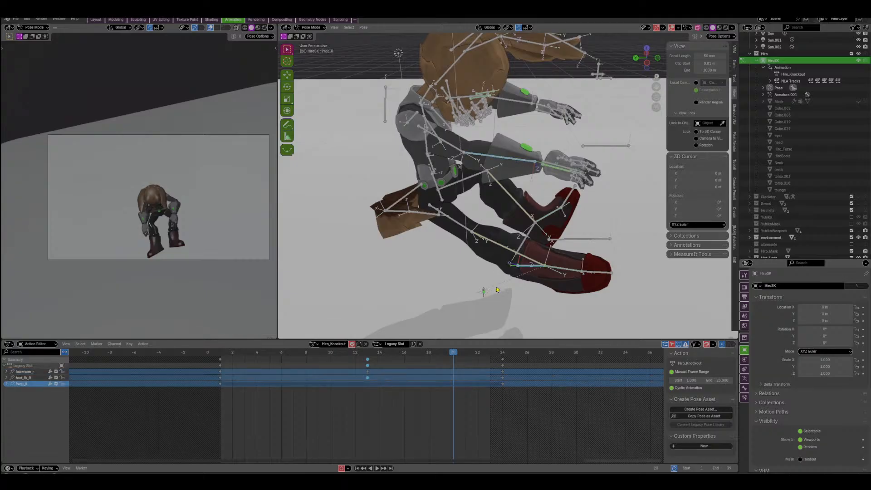
{"action": "left_click", "coordinate": [556, 166], "text": "shift"}
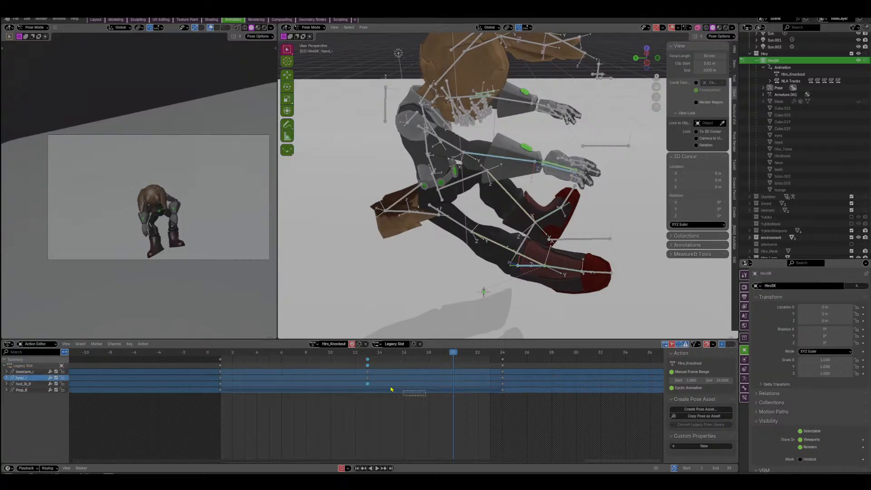
{"action": "key", "text": "g"}
{"action": "left_click", "coordinate": [334, 385]}
{"action": "key", "text": "space"}
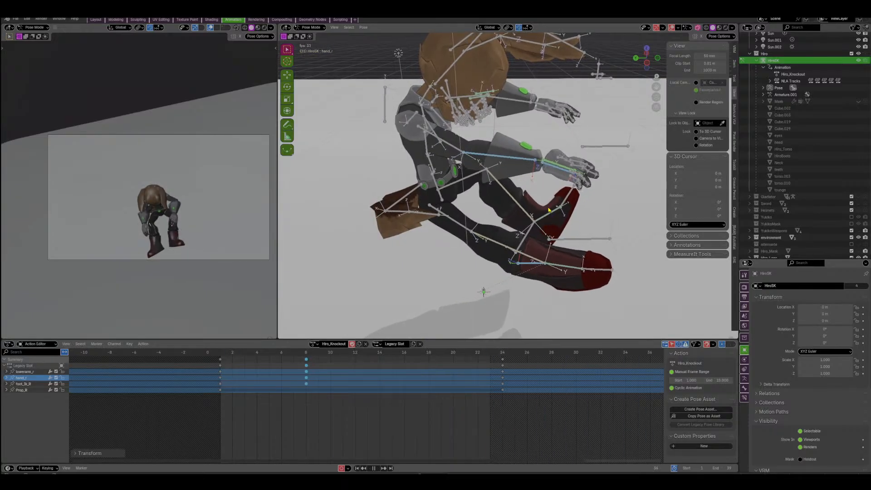
{"action": "key", "text": "space"}
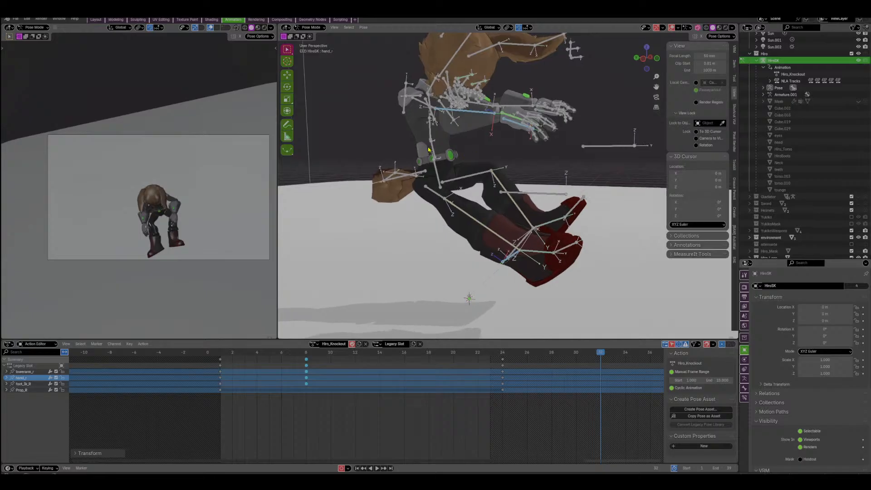
Rotate the spine_03 bone slightly at frame 12.
{"action": "left_click", "coordinate": [429, 149]}
{"action": "middle_click_drag", "start_coordinate": [430, 154], "coordinate": [443, 168]}
{"action": "left_click", "coordinate": [357, 353]}
{"action": "middle_click_drag", "start_coordinate": [453, 242], "coordinate": [477, 277]}
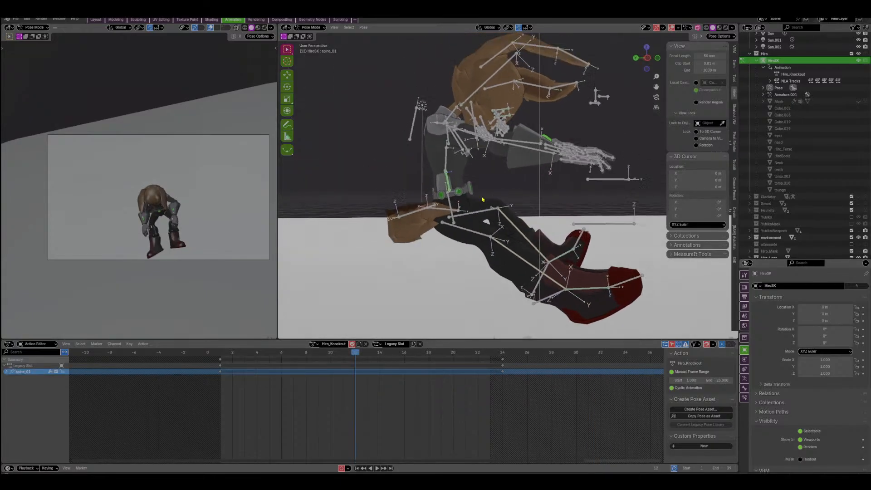
{"action": "key", "text": "r"}
{"action": "left_click", "coordinate": [463, 153]}
{"action": "left_click", "coordinate": [465, 149]}
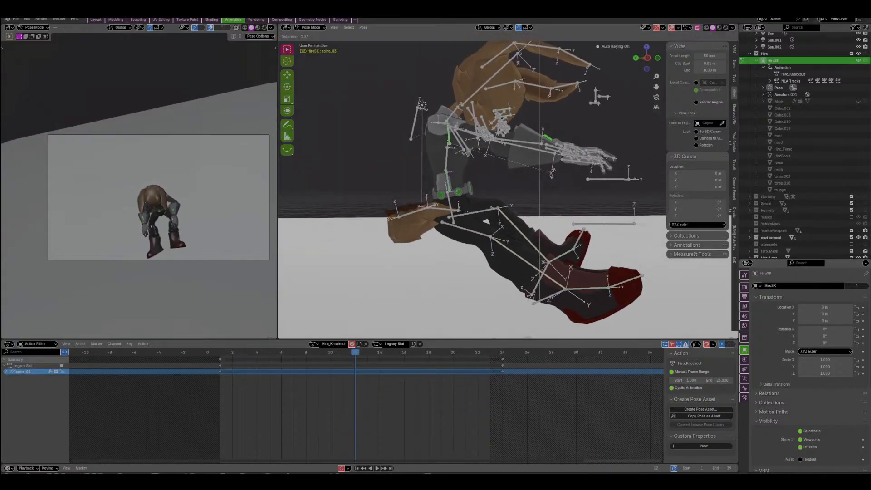
Play back the animation from several angles and check the scene's frame rate in the output settings.
{"action": "key", "text": "space"}
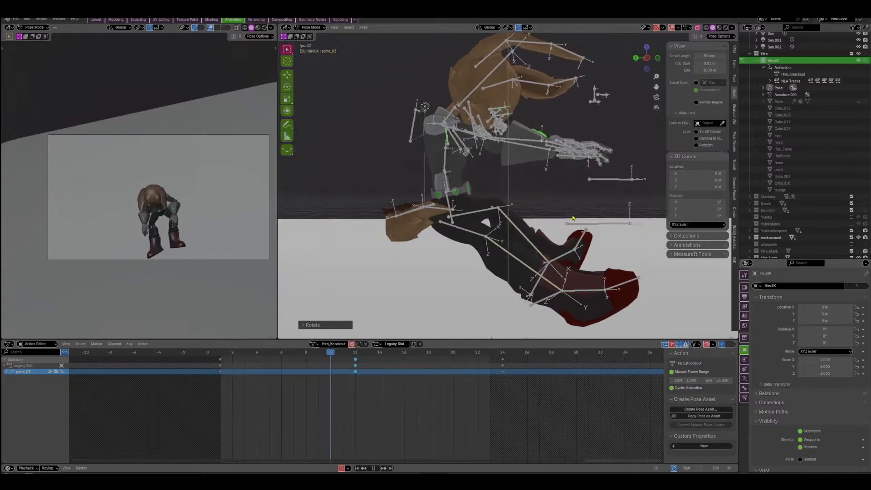
{"action": "left_click", "coordinate": [744, 296]}
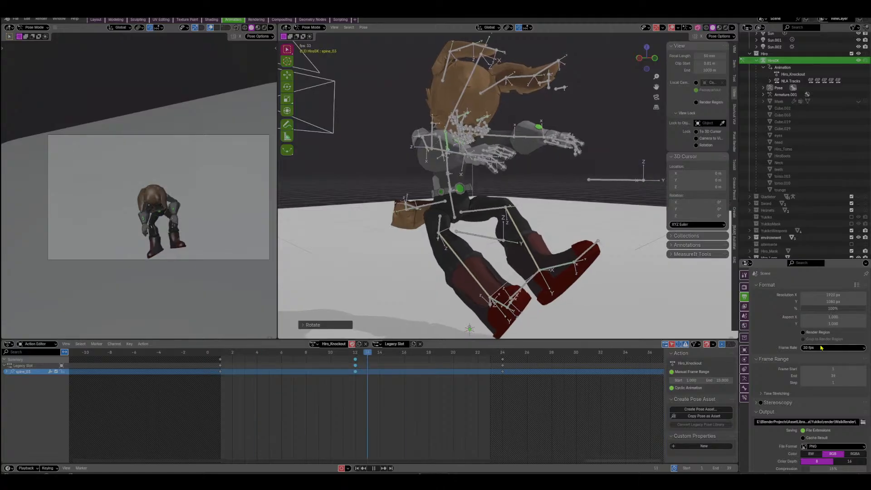
{"action": "middle_click_drag", "start_coordinate": [515, 253], "coordinate": [543, 223]}
{"action": "middle_click_drag", "start_coordinate": [605, 233], "coordinate": [550, 229]}
{"action": "middle_click_drag", "start_coordinate": [490, 262], "coordinate": [520, 213], "text": "shift"}
{"action": "key", "text": "space"}
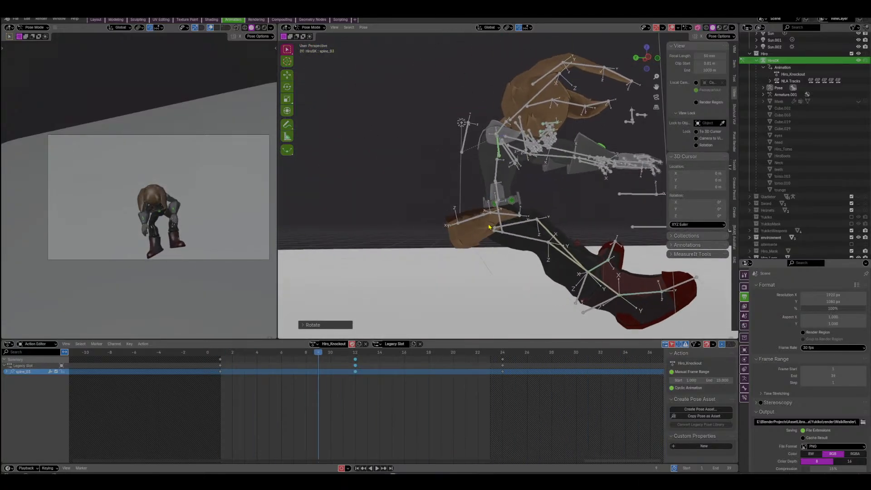
Rotate the tail bones, including Tail_02, at frame 9 to vary the tail's bend.
{"action": "left_click", "coordinate": [482, 219]}
{"action": "scroll", "coordinate": [511, 207], "scroll_direction": "up", "scroll_amount": 1}
{"action": "key", "text": "r"}
{"action": "left_click", "coordinate": [528, 247]}
{"action": "left_click", "coordinate": [517, 247]}
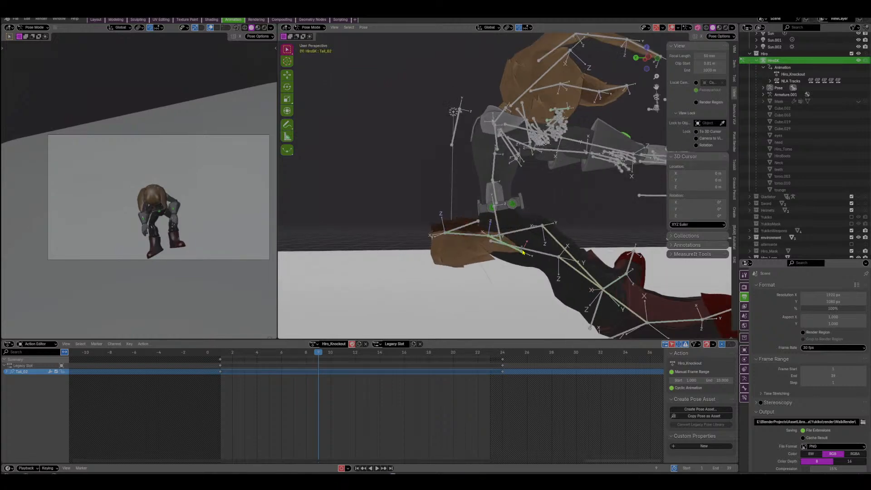
{"action": "key", "text": "r"}
{"action": "left_click", "coordinate": [527, 207]}
Rotate the right ear's bones ear_02_r, ear_03_r and ear_01_r at frame 9.
{"action": "middle_click_drag", "start_coordinate": [560, 84], "coordinate": [479, 169], "text": "shift"}
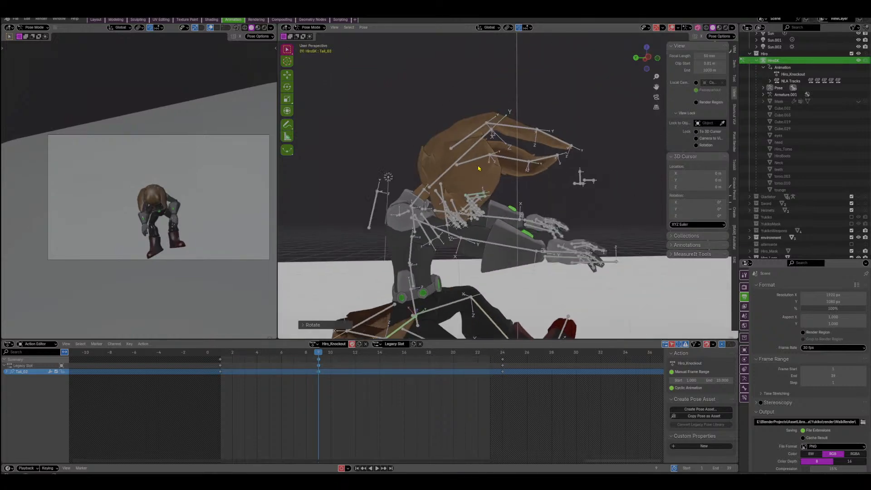
{"action": "key", "text": "r"}
{"action": "left_click", "coordinate": [562, 111]}
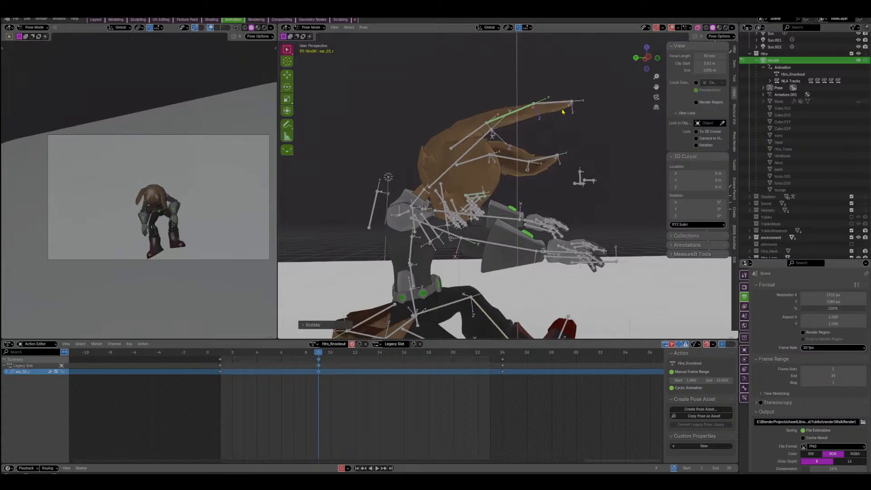
{"action": "left_click", "coordinate": [572, 107]}
{"action": "key", "text": "r"}
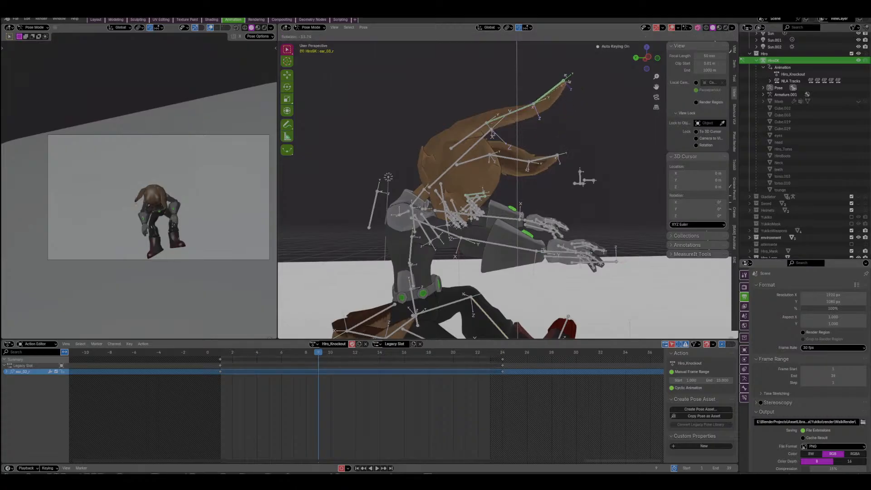
{"action": "left_click", "coordinate": [572, 71]}
{"action": "left_click", "coordinate": [472, 134]}
{"action": "key", "text": "r"}
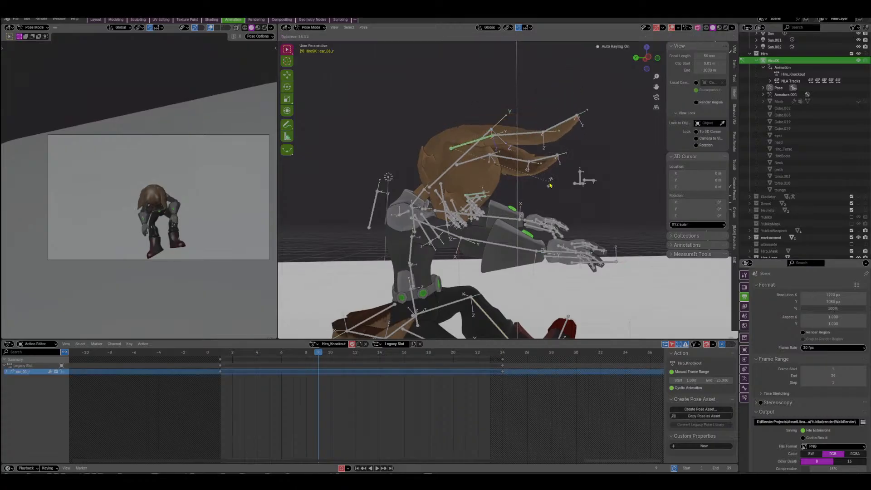
{"action": "left_click", "coordinate": [549, 185]}
Rotate the left ear's bones ear_01_l and ear_02_l at frame 14.
{"action": "middle_click_drag", "start_coordinate": [549, 185], "coordinate": [385, 326]}
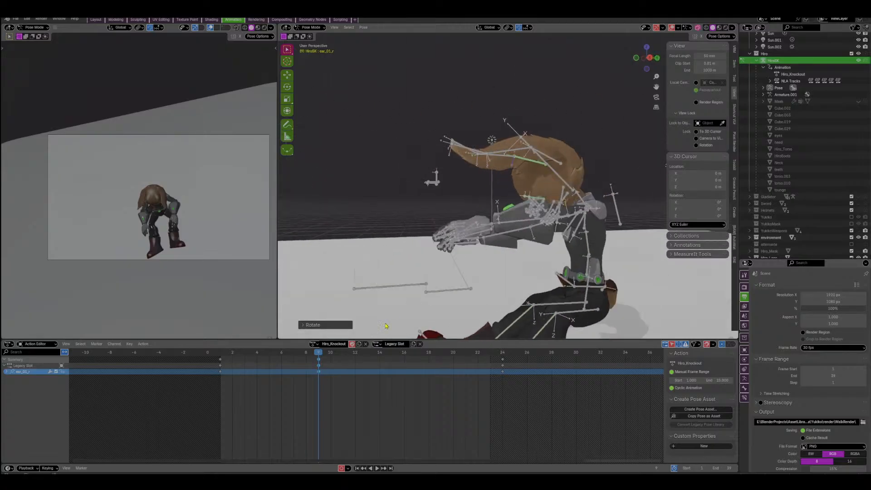
{"action": "left_click", "coordinate": [380, 355]}
{"action": "middle_click_drag", "start_coordinate": [503, 204], "coordinate": [594, 155]}
{"action": "left_click", "coordinate": [546, 158]}
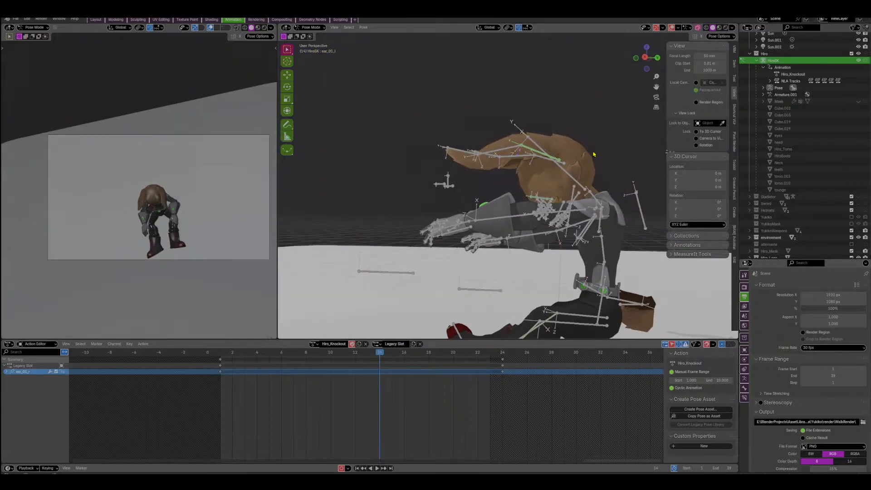
{"action": "key", "text": "r"}
{"action": "left_click", "coordinate": [596, 144]}
{"action": "left_click", "coordinate": [517, 157]}
{"action": "key", "text": "r"}
{"action": "left_click", "coordinate": [554, 196]}
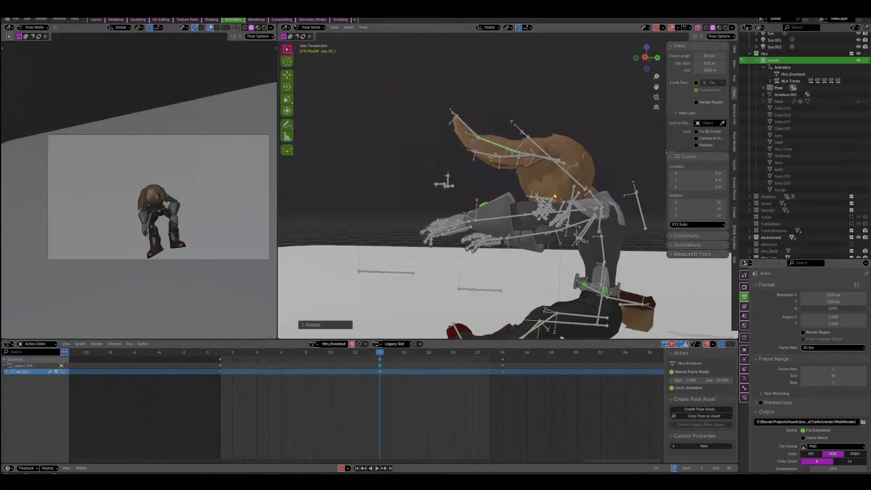
Undo the last left ear rotation, then rotate the ear_03_l bone at frame 14 and play back the motion.
{"action": "key", "text": "ctrl+z"}
{"action": "middle_click_drag", "start_coordinate": [473, 134], "coordinate": [522, 136]}
{"action": "key", "text": "r"}
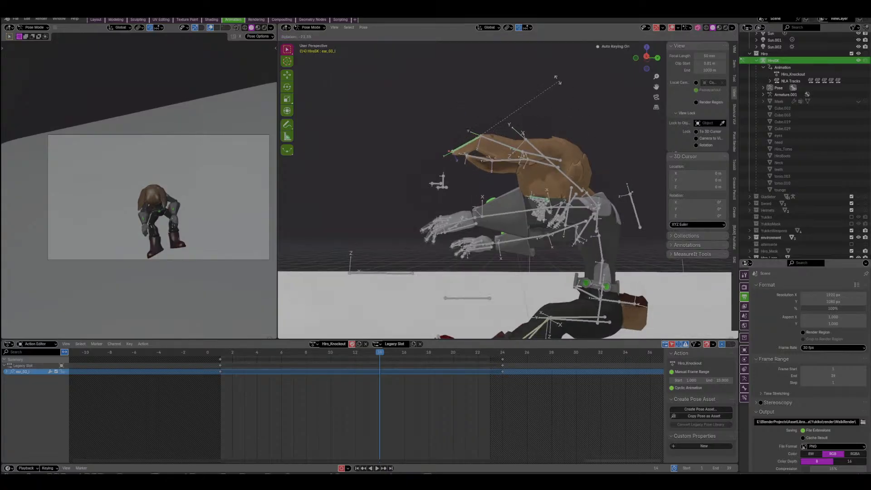
{"action": "left_click", "coordinate": [557, 80]}
{"action": "key", "text": "space"}
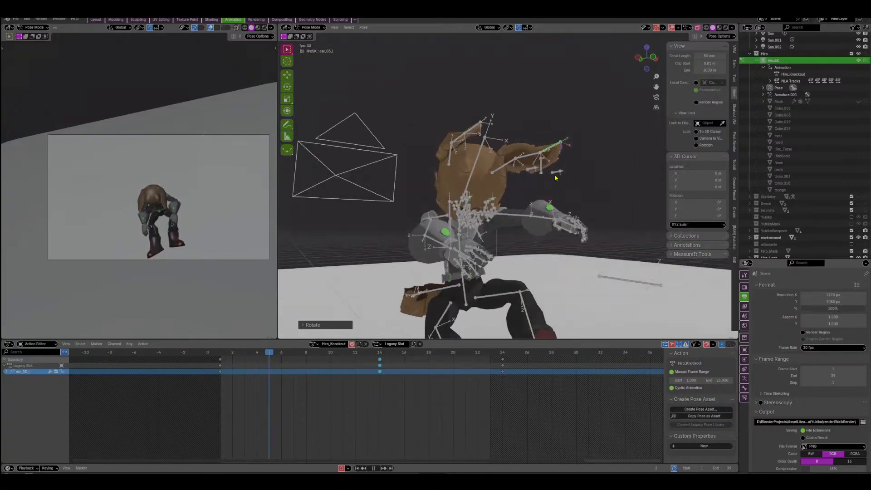
{"action": "key", "text": "space"}
Select all six ear bones and move their mid-pose keys to frame 3 for the right ear and frame 5 for the left.
{"action": "middle_click_drag", "start_coordinate": [555, 166], "coordinate": [539, 158]}
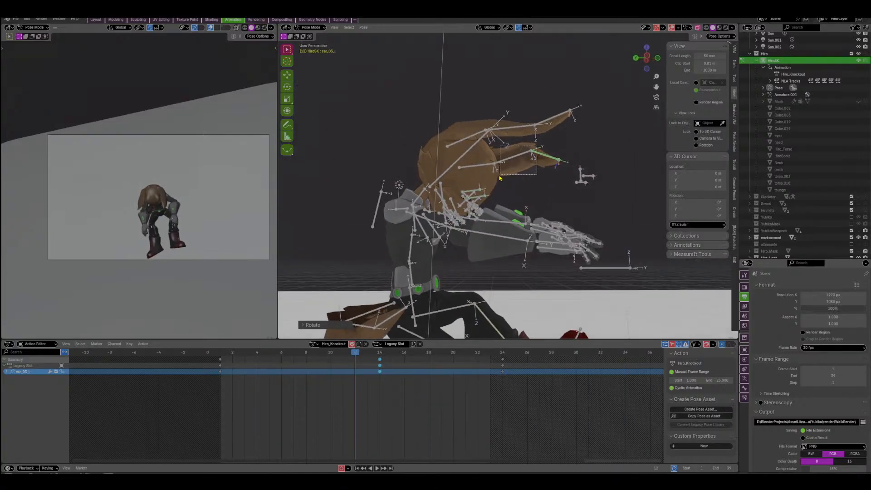
{"action": "left_click_drag", "start_coordinate": [499, 178], "coordinate": [498, 178]}
{"action": "left_click_drag", "start_coordinate": [502, 137], "coordinate": [502, 137], "text": "shift"}
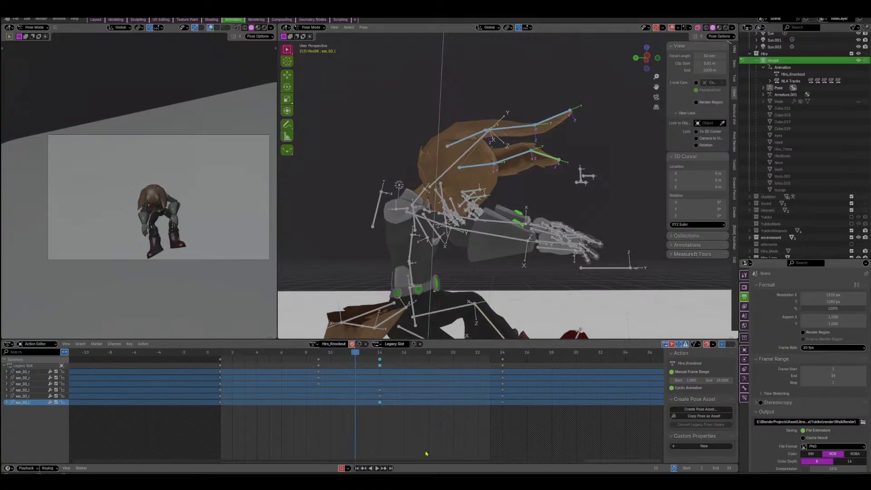
{"action": "key", "text": "g"}
{"action": "left_click", "coordinate": [278, 390]}
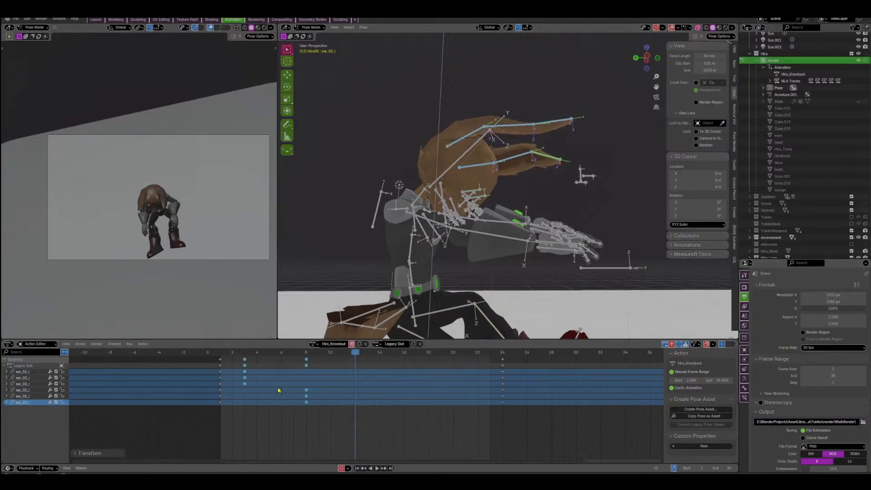
{"action": "left_click", "coordinate": [317, 399]}
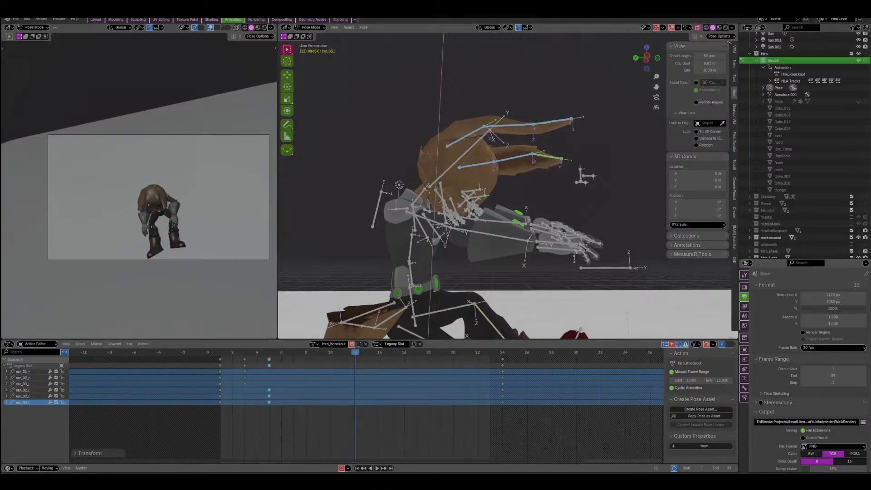
Duplicate the ear bones' opening key pattern repeatedly along the timeline, starting copies at frames 6, 11, 14 and 19.
{"action": "key", "text": "g"}
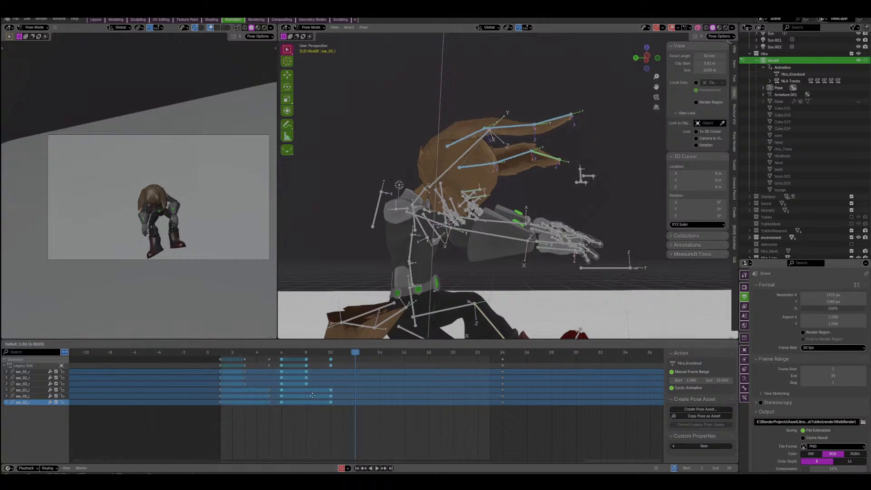
{"action": "left_click", "coordinate": [316, 395]}
{"action": "key", "text": "shift+d"}
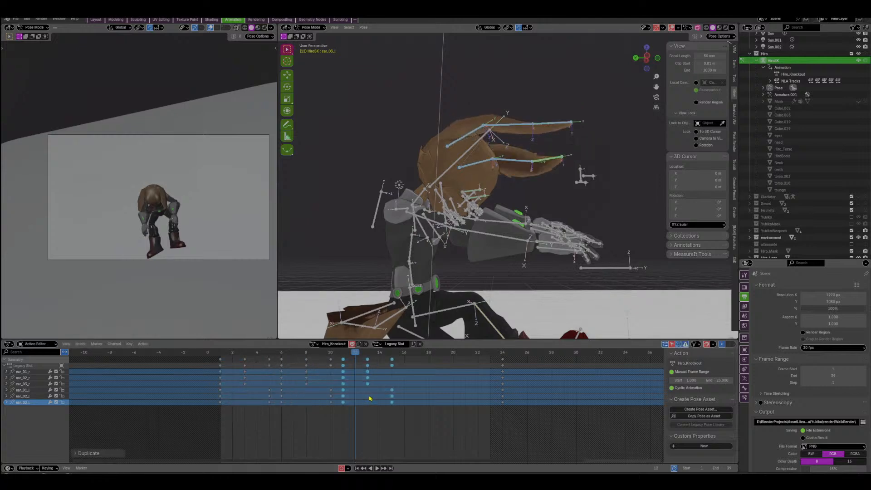
{"action": "left_click", "coordinate": [412, 395]}
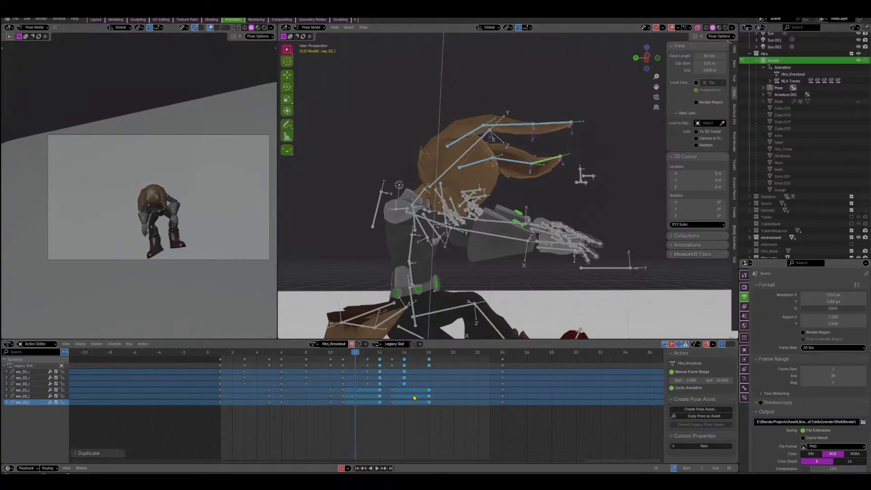
{"action": "key", "text": "shift+d"}
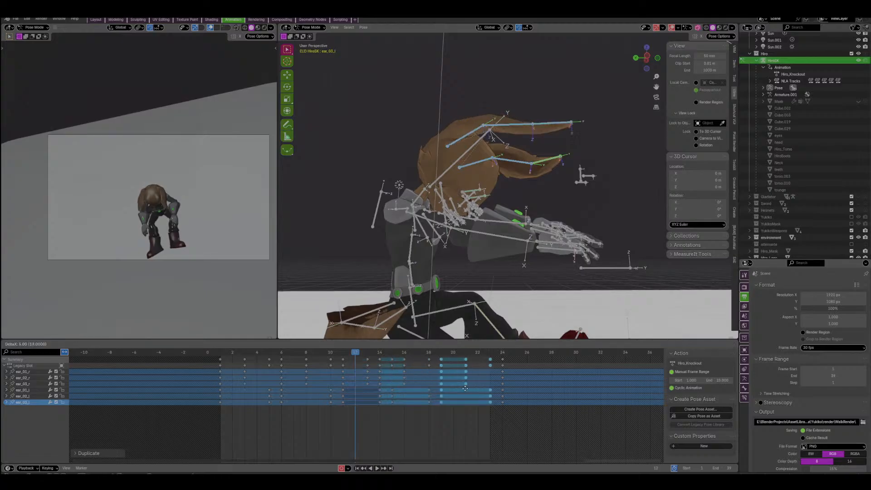
{"action": "left_click", "coordinate": [467, 386]}
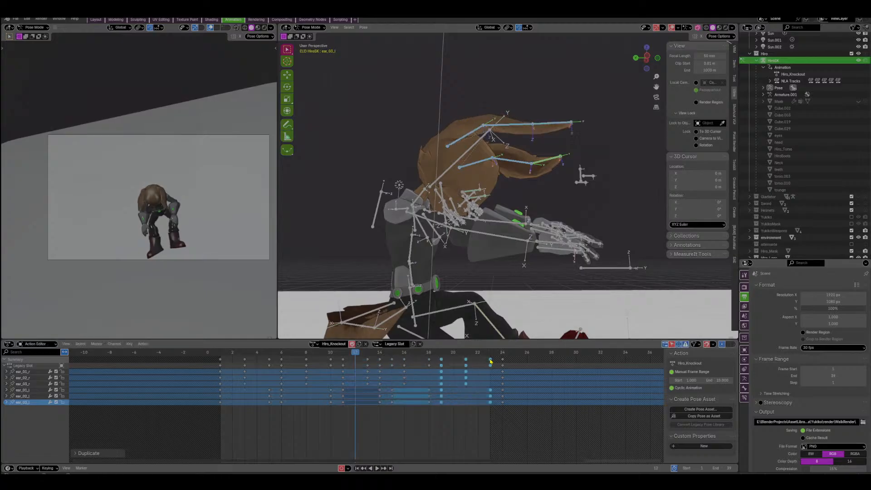
Delete the ear keys at frame 23, shift the keys at frames 19 and 21 to 20 and 22, and play back the result.
{"action": "left_click", "coordinate": [490, 360]}
{"action": "key", "text": "x"}
{"action": "left_click", "coordinate": [490, 360]}
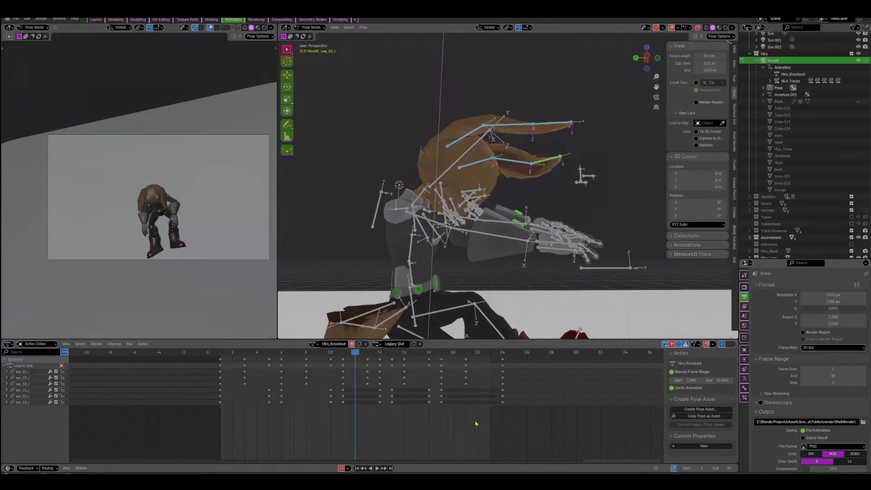
{"action": "left_click_drag", "start_coordinate": [476, 422], "coordinate": [441, 362]}
{"action": "key", "text": "g"}
{"action": "left_click", "coordinate": [461, 366]}
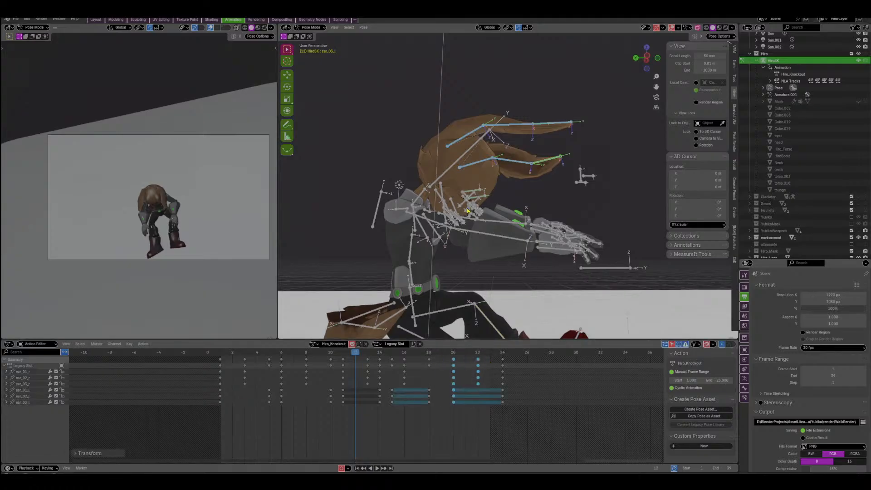
{"action": "key", "text": "space"}
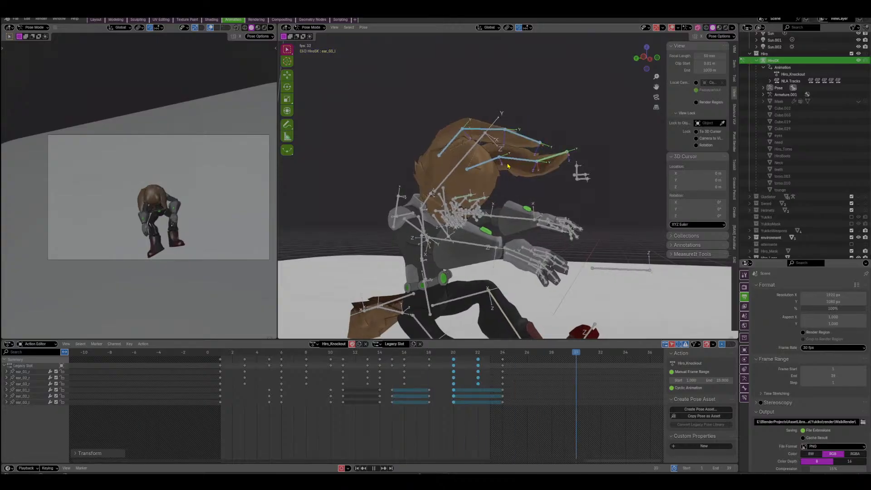
{"action": "key", "text": "space"}
Delete the frame 13 keys of the ear_02_r and ear_03_r bones and play back the animation.
{"action": "left_click", "coordinate": [544, 141]}
{"action": "left_click", "coordinate": [544, 141], "text": "shift"}
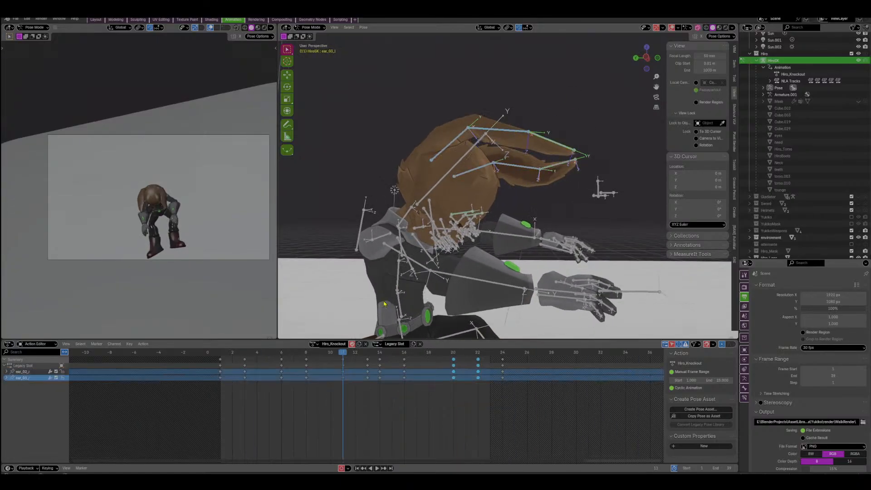
{"action": "left_click", "coordinate": [368, 359]}
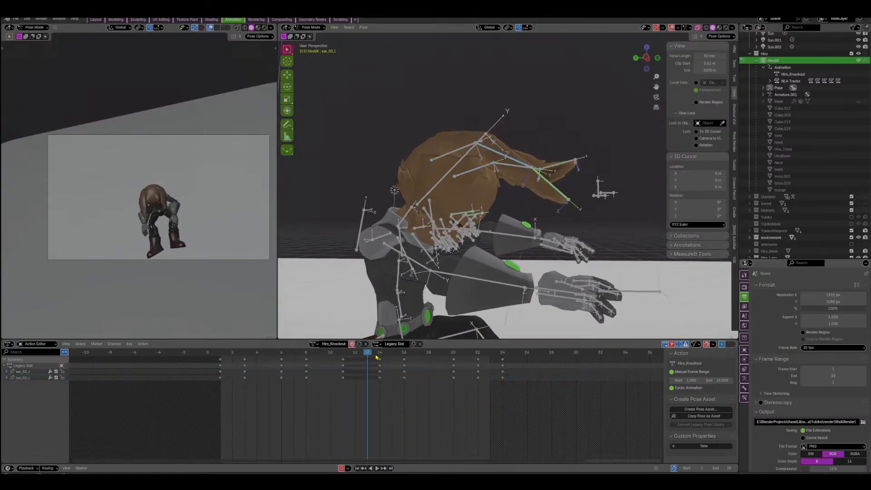
{"action": "key", "text": "space"}
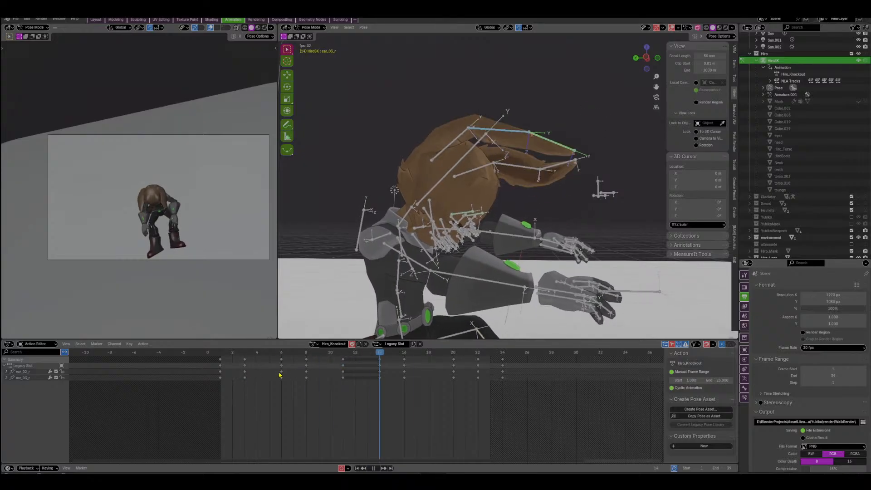
Delete the keys at frames 6 and 8 of the ear_02_r and ear_03_r bones and play back the animation.
{"action": "key", "text": "space"}
{"action": "left_click_drag", "start_coordinate": [295, 355], "coordinate": [281, 365]}
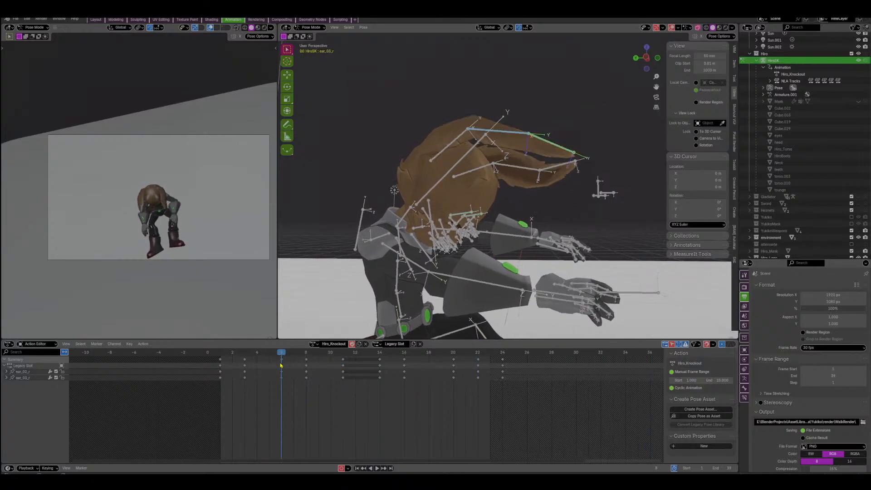
{"action": "key", "text": "Delete"}
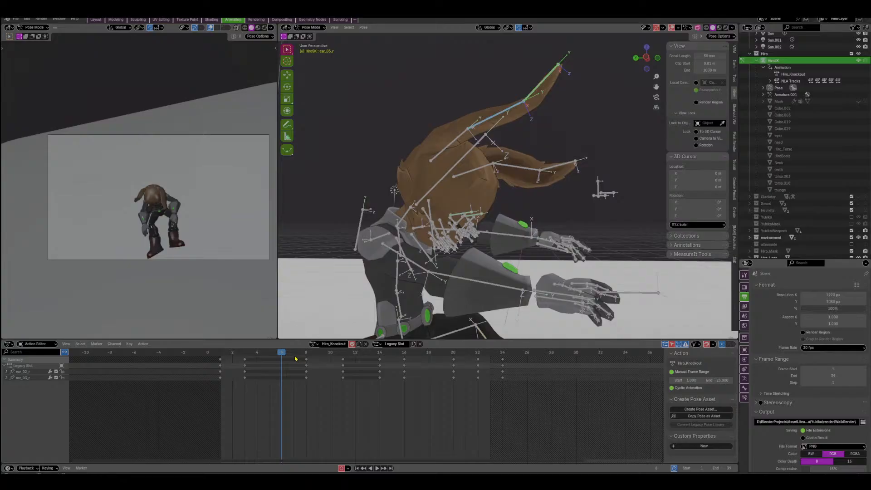
{"action": "left_click", "coordinate": [306, 361]}
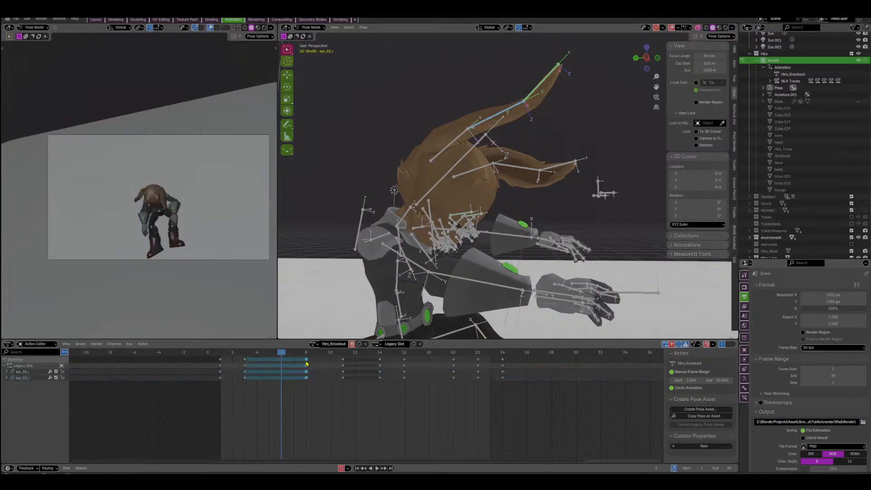
{"action": "key", "text": "Delete"}
{"action": "left_click_drag", "start_coordinate": [282, 355], "coordinate": [324, 364]}
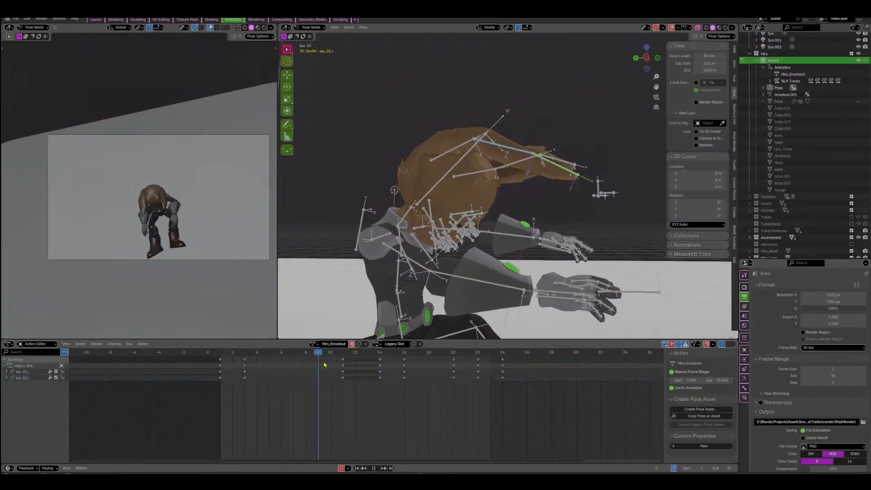
{"action": "key", "text": "space"}
{"action": "key", "text": "space"}
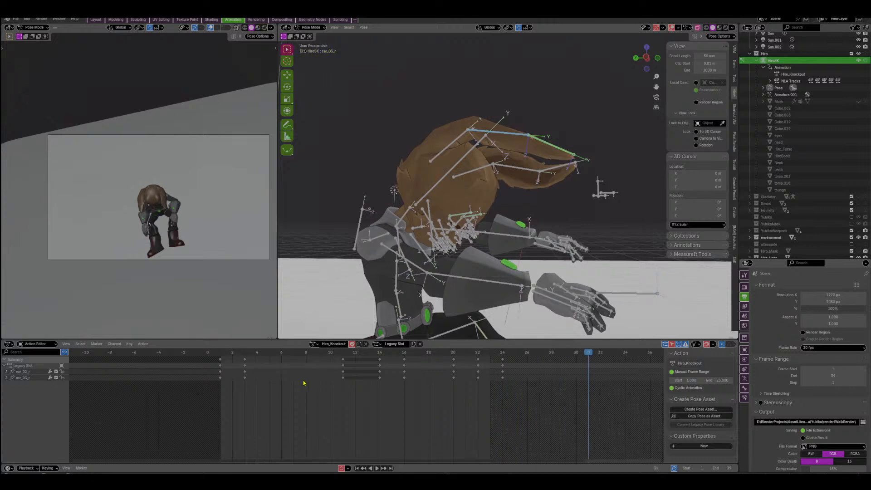
Delete the ear_01_r bone's keys at frames 13 and 22 and play back the animation.
{"action": "left_click", "coordinate": [447, 145]}
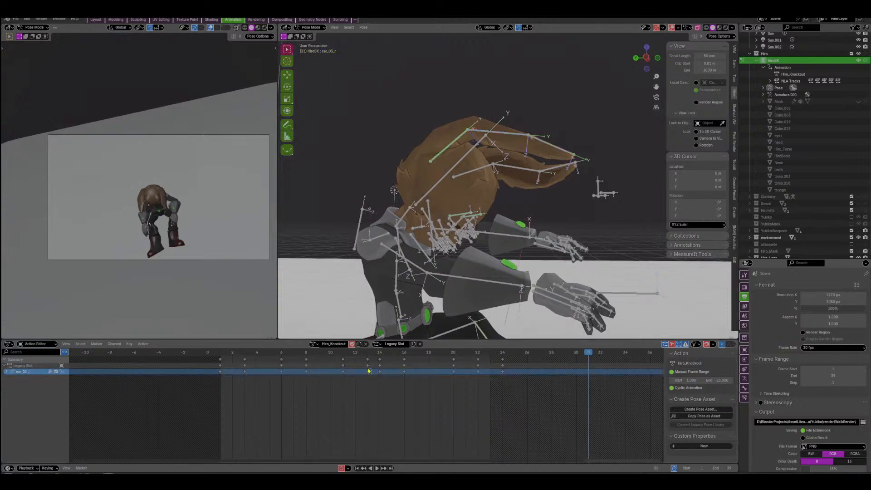
{"action": "key", "text": "Delete"}
{"action": "left_click_drag", "start_coordinate": [470, 354], "coordinate": [470, 355]}
{"action": "key", "text": "Delete"}
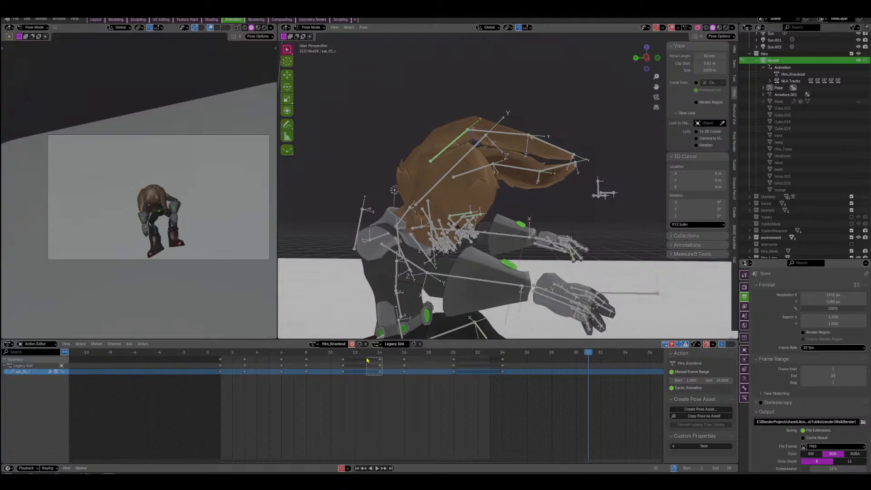
{"action": "key", "text": "Delete"}
{"action": "key", "text": "space"}
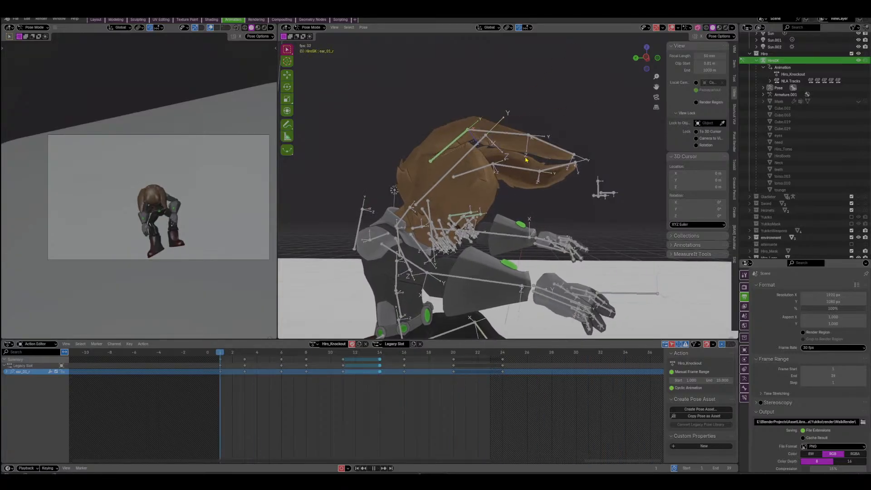
Delete the ear_02_r bone's key at frame 14 and check the playback.
{"action": "left_click", "coordinate": [518, 133]}
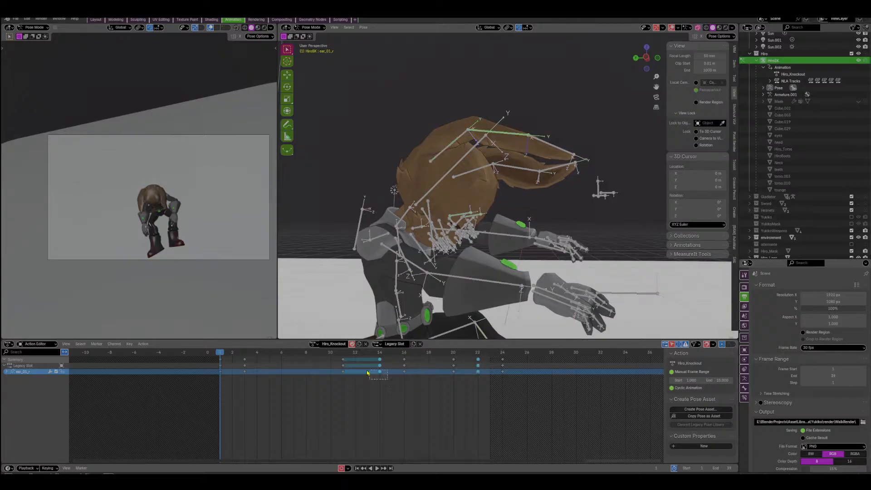
{"action": "key", "text": "Delete"}
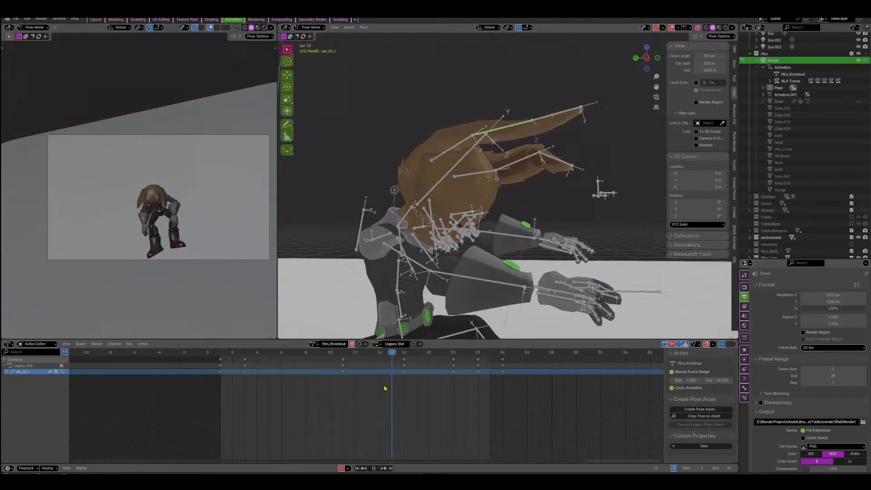
{"action": "key", "text": "space"}
Select all six ear bones, delete their keys from frame 3 through frame 22, and play back the result.
{"action": "left_click_drag", "start_coordinate": [574, 130], "coordinate": [418, 205]}
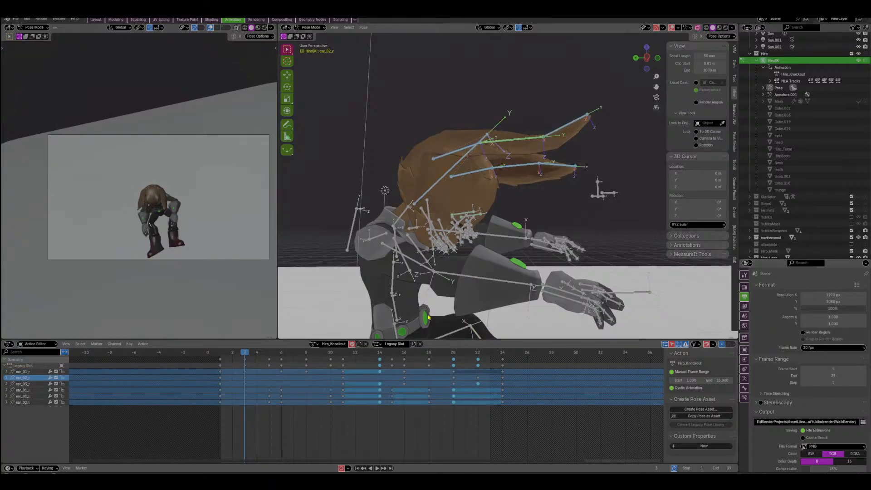
{"action": "left_click_drag", "start_coordinate": [496, 427], "coordinate": [243, 361]}
{"action": "key", "text": "Delete"}
{"action": "key", "text": "space"}
{"action": "middle_click_drag", "start_coordinate": [589, 206], "coordinate": [619, 193]}
{"action": "key", "text": "space"}
Move the frame 24 keys of all bones to frame 17 and set the scene's end frame to 16.
{"action": "key", "text": "alt+a"}
{"action": "left_click", "coordinate": [426, 253]}
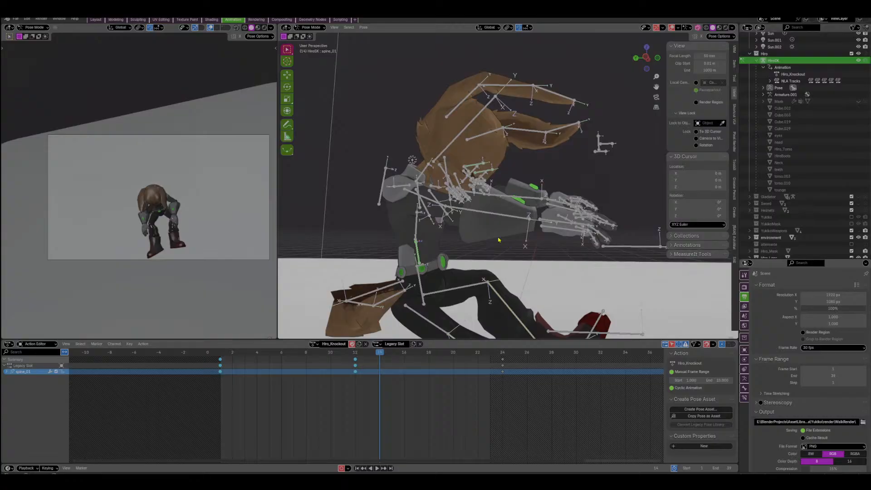
{"action": "key", "text": "space"}
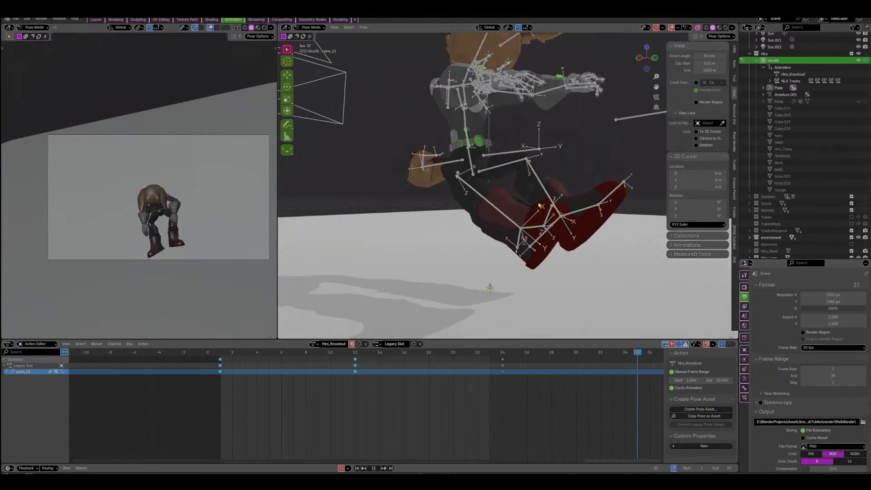
{"action": "key", "text": "a"}
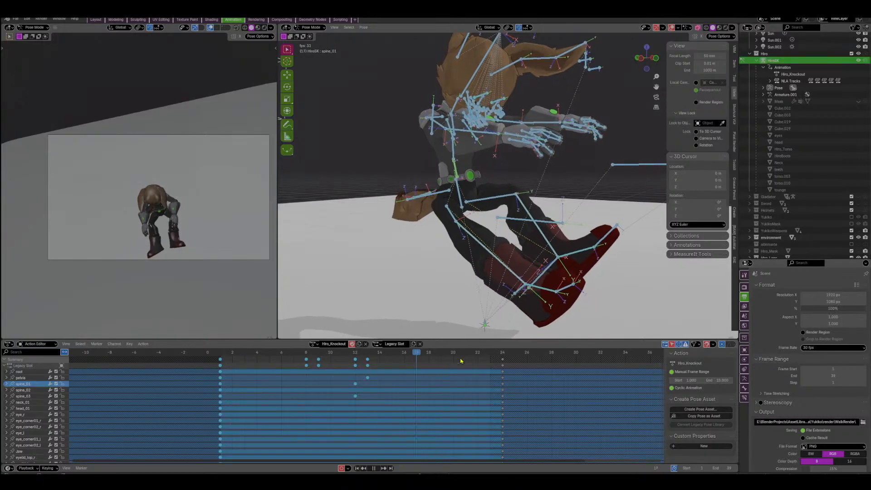
{"action": "key", "text": "g"}
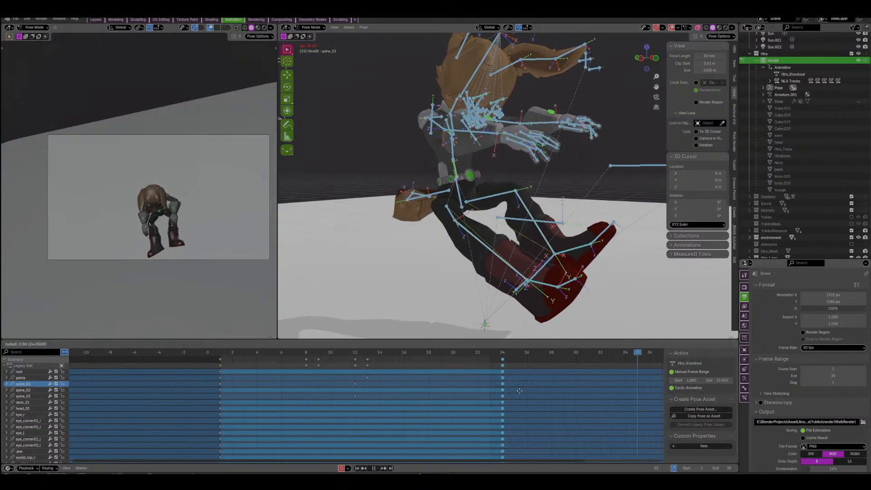
{"action": "left_click", "coordinate": [443, 387]}
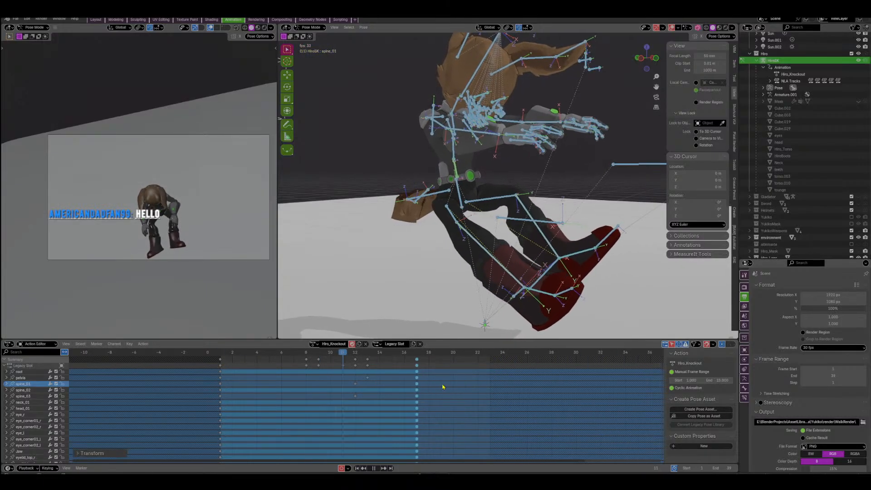
{"action": "left_click_drag", "start_coordinate": [721, 467], "coordinate": [707, 473]}
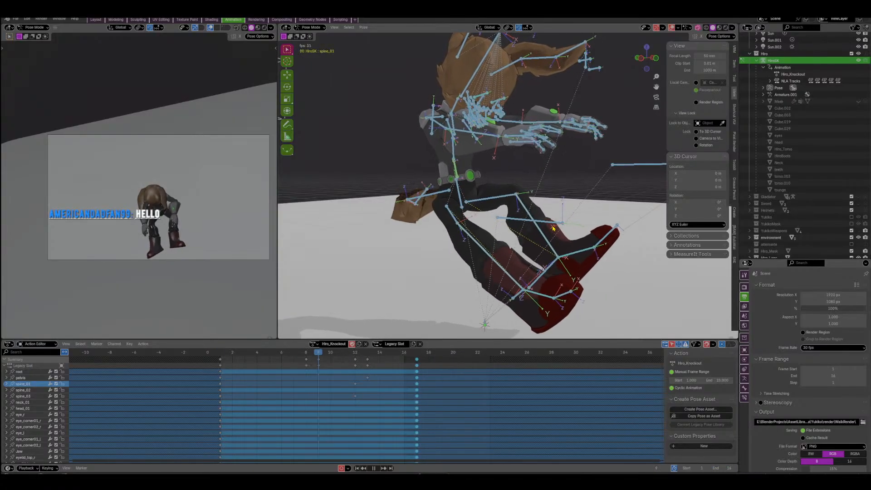
Select the right ear's bones and rotate them together at frame 7.
{"action": "middle_click_drag", "start_coordinate": [552, 228], "coordinate": [526, 168]}
{"action": "scroll", "coordinate": [544, 170], "scroll_direction": "up", "scroll_amount": 3}
{"action": "middle_click_drag", "start_coordinate": [526, 168], "coordinate": [501, 146], "text": "shift"}
{"action": "key", "text": "space"}
{"action": "left_click_drag", "start_coordinate": [478, 107], "coordinate": [446, 137]}
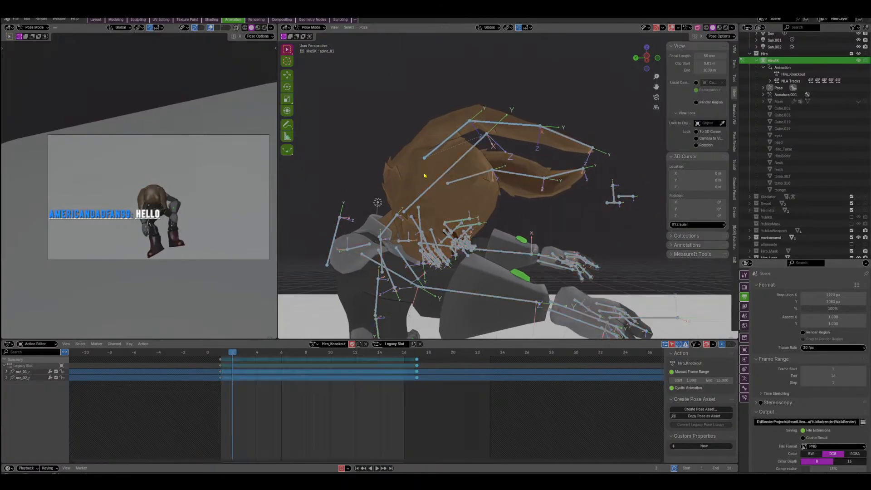
{"action": "left_click", "coordinate": [295, 354]}
{"action": "key", "text": "r"}
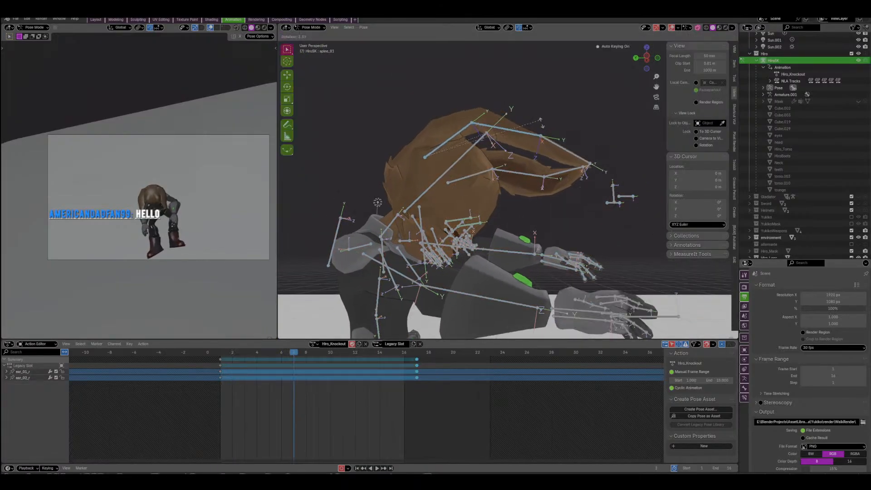
{"action": "left_click", "coordinate": [541, 132]}
Rotate the ear_02_r and ear_03_r bones individually at frame 7 to bend the right ear.
{"action": "left_click", "coordinate": [535, 140]}
{"action": "key", "text": "r"}
{"action": "left_click", "coordinate": [563, 156]}
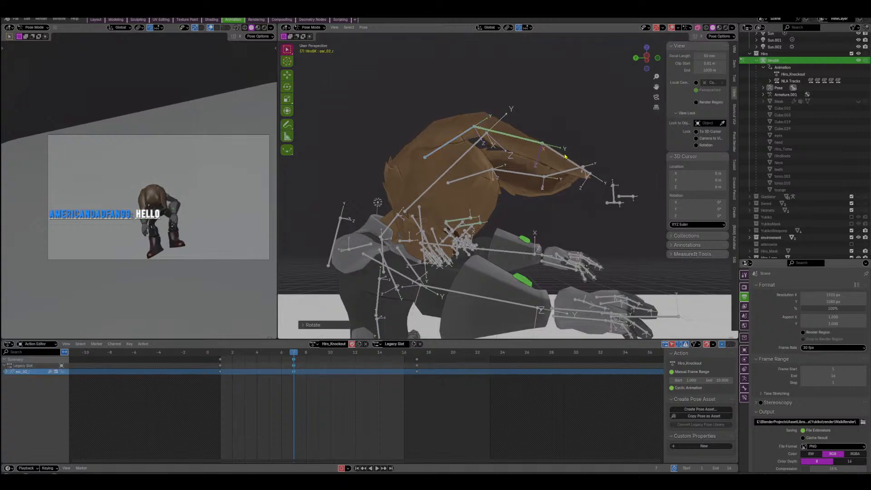
{"action": "left_click", "coordinate": [565, 156]}
{"action": "middle_click_drag", "start_coordinate": [565, 156], "coordinate": [554, 170]}
{"action": "key", "text": "r"}
{"action": "left_click", "coordinate": [585, 146]}
Rotate the left ear's bones, posing ear_02_l and ear_03_l at frame 11, and play back the animation.
{"action": "middle_click_drag", "start_coordinate": [586, 146], "coordinate": [496, 128]}
{"action": "left_click", "coordinate": [560, 184]}
{"action": "key", "text": "r"}
{"action": "left_click", "coordinate": [551, 199]}
{"action": "left_click", "coordinate": [343, 352]}
{"action": "left_click", "coordinate": [498, 140]}
{"action": "key", "text": "r"}
{"action": "left_click", "coordinate": [496, 126]}
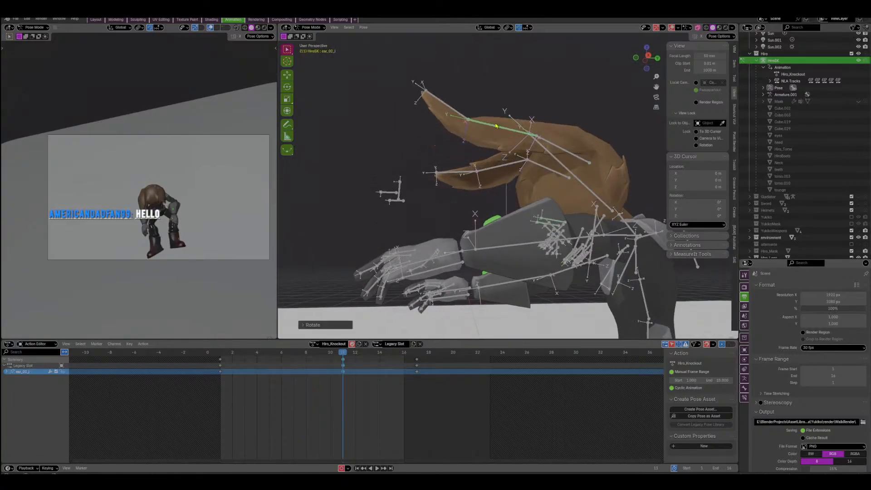
{"action": "left_click", "coordinate": [442, 103]}
{"action": "key", "text": "space"}
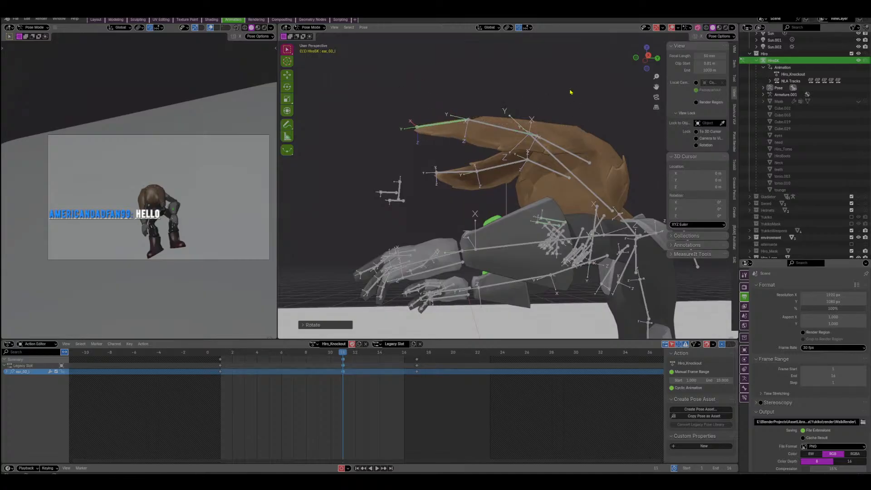
Select the head_01 bone and rotate it at frame 9.
{"action": "middle_click_drag", "start_coordinate": [536, 133], "coordinate": [603, 161]}
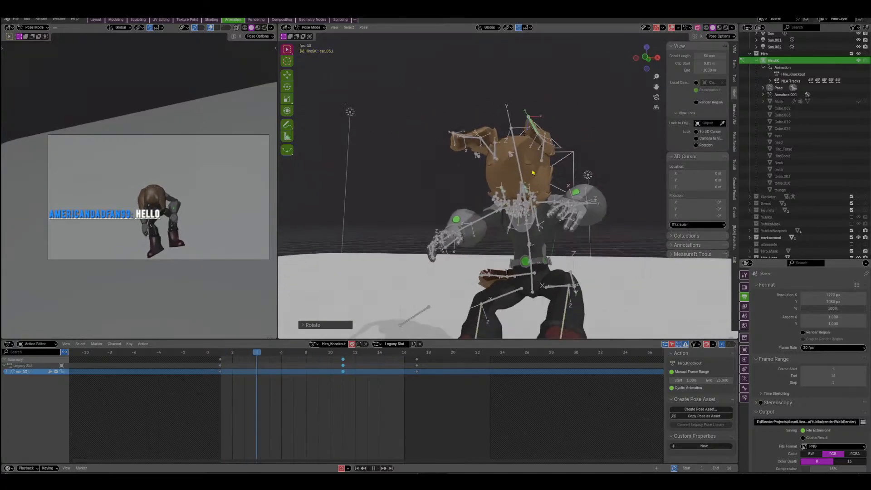
{"action": "left_click", "coordinate": [521, 159]}
{"action": "middle_click_drag", "start_coordinate": [520, 158], "coordinate": [538, 135]}
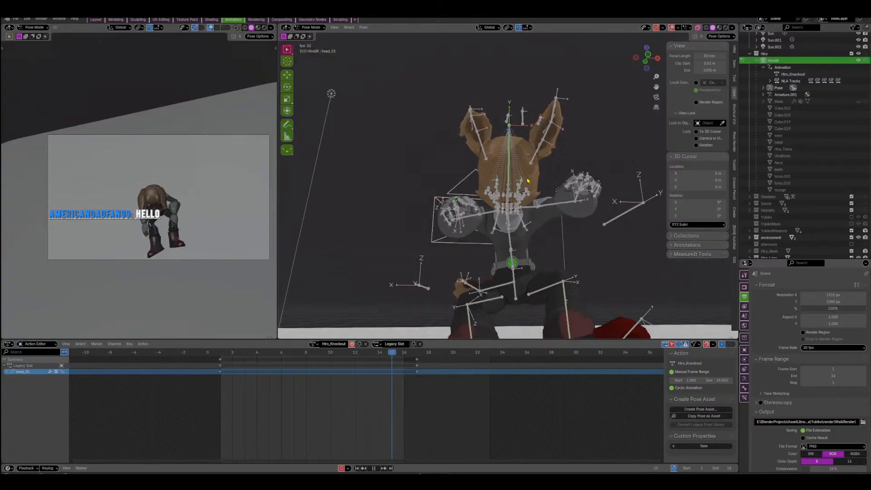
{"action": "scroll", "coordinate": [460, 231], "scroll_direction": "up", "scroll_amount": 2}
{"action": "left_click", "coordinate": [316, 355]}
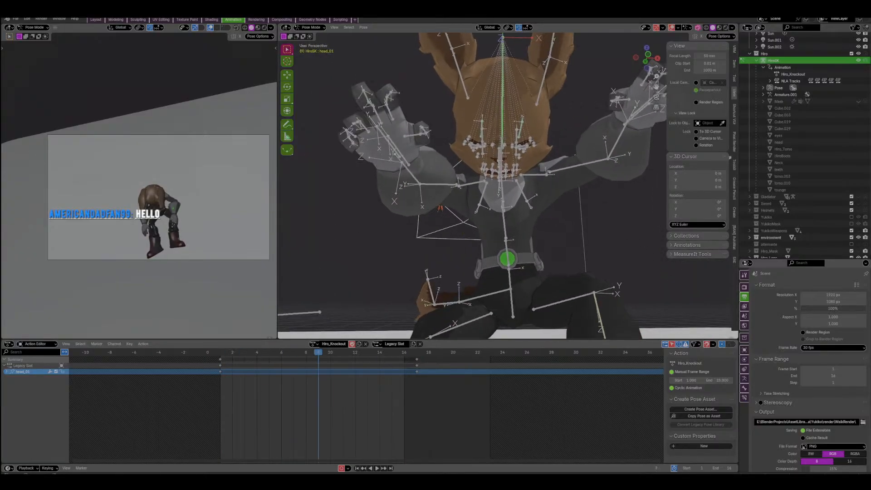
{"action": "key", "text": "r"}
{"action": "left_click", "coordinate": [581, 126]}
{"action": "middle_click_drag", "start_coordinate": [581, 127], "coordinate": [564, 178]}
Rotate the head_01 bone at frames 13 and 5 and play back the animation.
{"action": "left_click", "coordinate": [370, 357]}
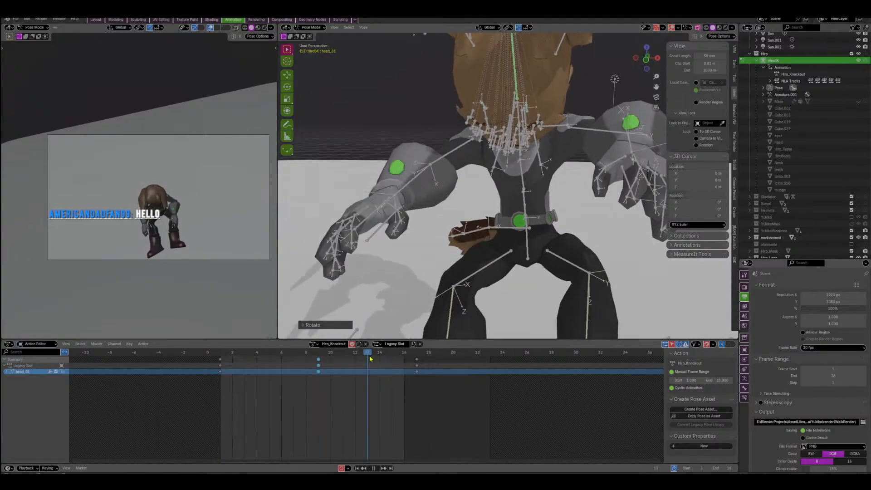
{"action": "key", "text": "r"}
{"action": "left_click", "coordinate": [556, 205]}
{"action": "left_click", "coordinate": [272, 354]}
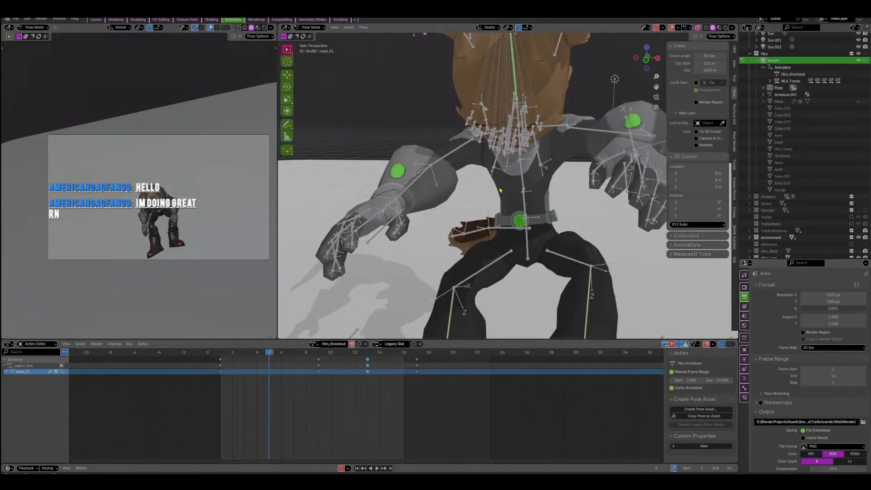
{"action": "middle_click_drag", "start_coordinate": [504, 190], "coordinate": [585, 185]}
{"action": "key", "text": "r"}
{"action": "left_click", "coordinate": [565, 164]}
{"action": "key", "text": "space"}
Rotate the spine_03 bone at frame 6 and shift it slightly.
{"action": "middle_click_drag", "start_coordinate": [562, 158], "coordinate": [476, 178]}
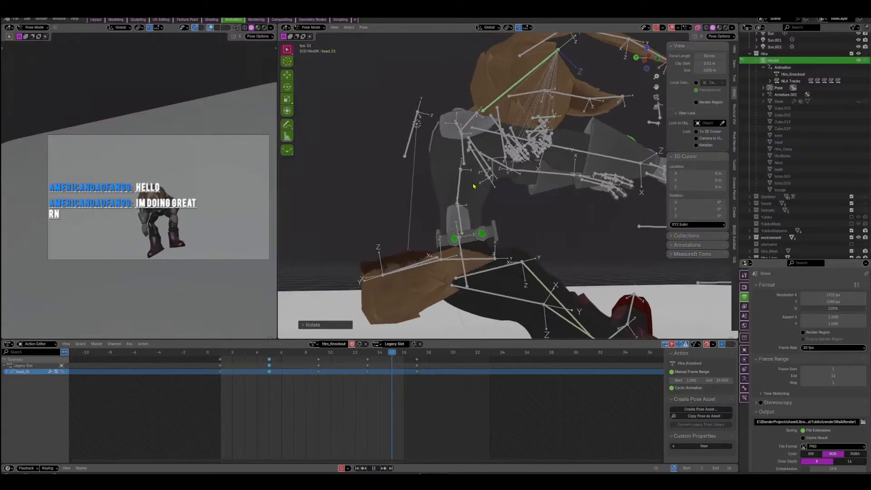
{"action": "left_click", "coordinate": [468, 157]}
{"action": "key", "text": "space"}
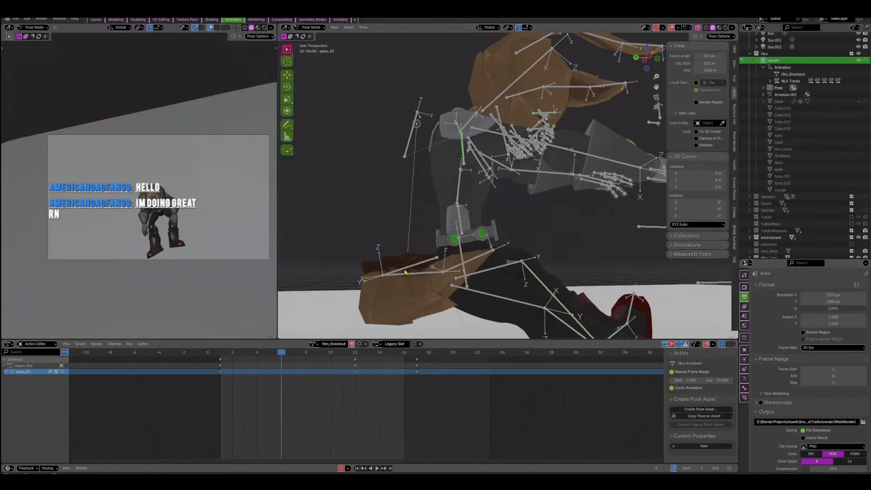
{"action": "key", "text": "r"}
{"action": "left_click", "coordinate": [470, 162]}
{"action": "left_click", "coordinate": [460, 186]}
{"action": "key", "text": "r"}
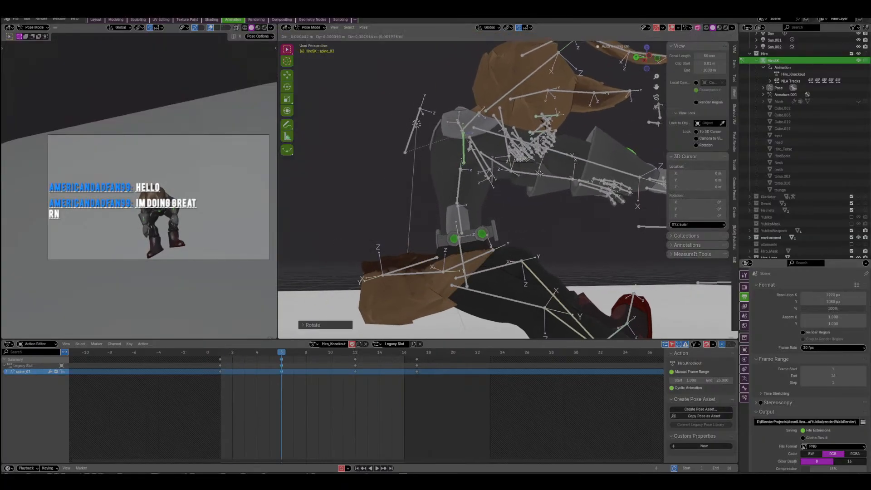
Select the spine_02 bone, then rotate it and adjust its position at frame 8.
{"action": "left_click", "coordinate": [463, 188]}
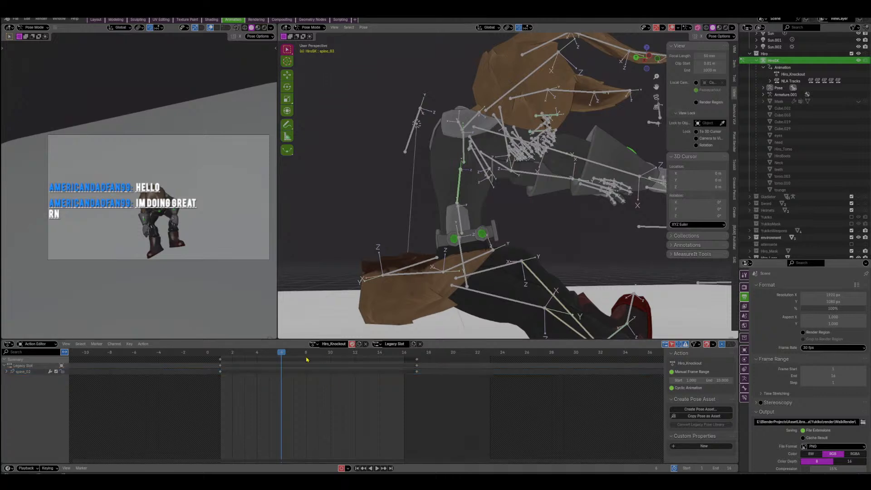
{"action": "key", "text": "space"}
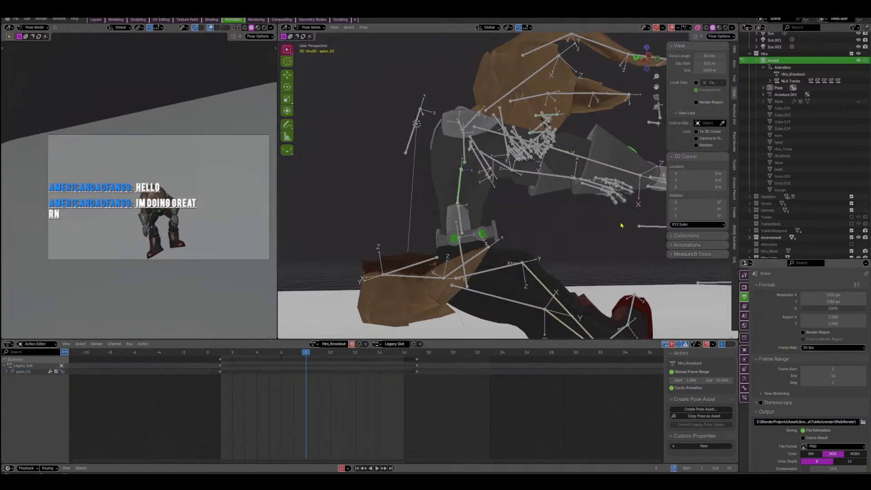
{"action": "key", "text": "r"}
{"action": "left_click", "coordinate": [585, 239]}
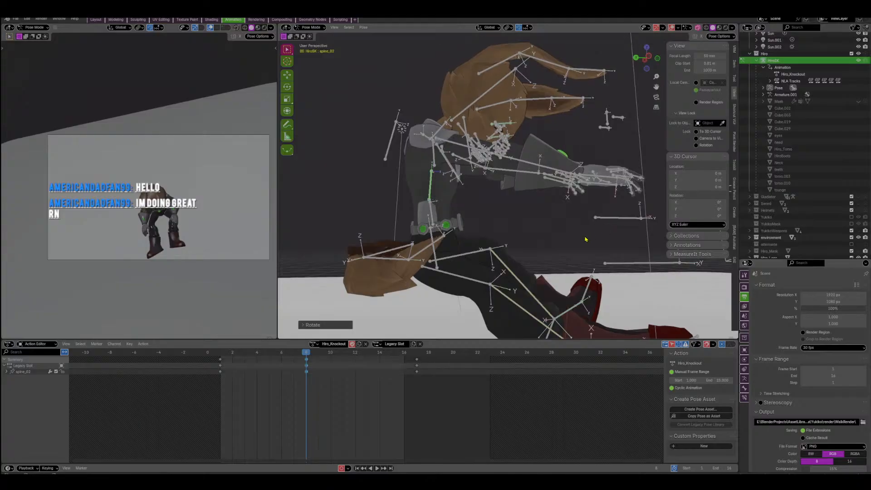
{"action": "key", "text": "g"}
{"action": "left_click", "coordinate": [585, 237]}
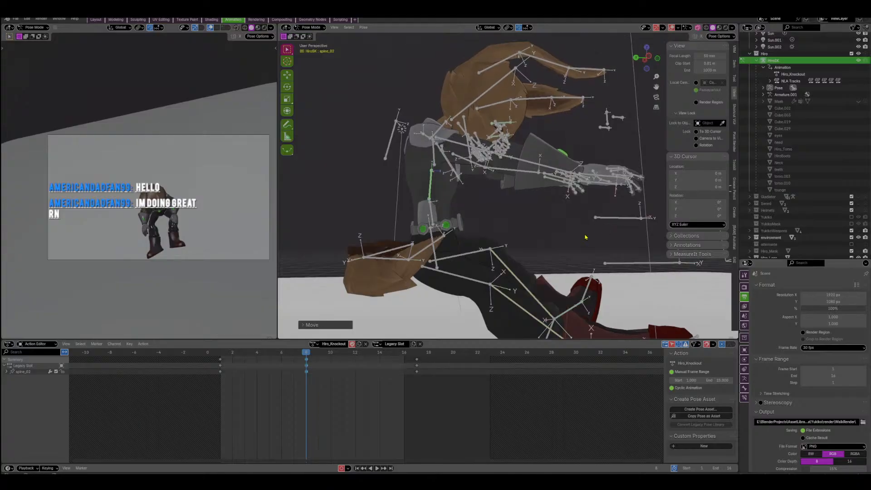
{"action": "middle_click_drag", "start_coordinate": [566, 241], "coordinate": [540, 244]}
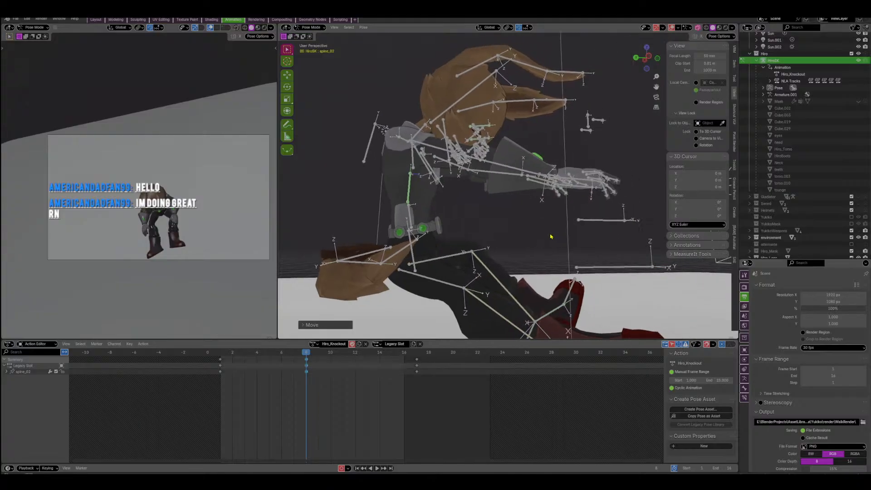
Select the left foot IK bone, shift its frame 13 key to frame 10 and play back the animation.
{"action": "key", "text": "space"}
{"action": "middle_click_drag", "start_coordinate": [550, 237], "coordinate": [515, 224]}
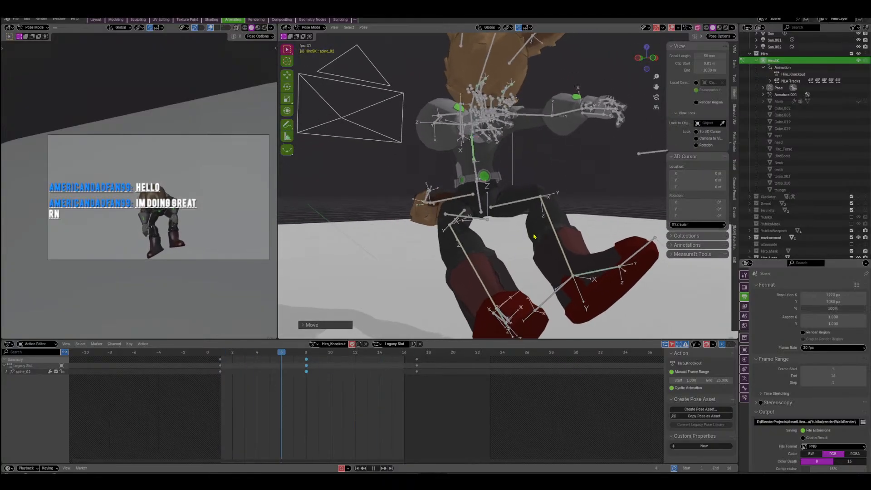
{"action": "scroll", "coordinate": [534, 237], "scroll_direction": "down", "scroll_amount": 1}
{"action": "key", "text": "space"}
{"action": "left_click", "coordinate": [545, 277]}
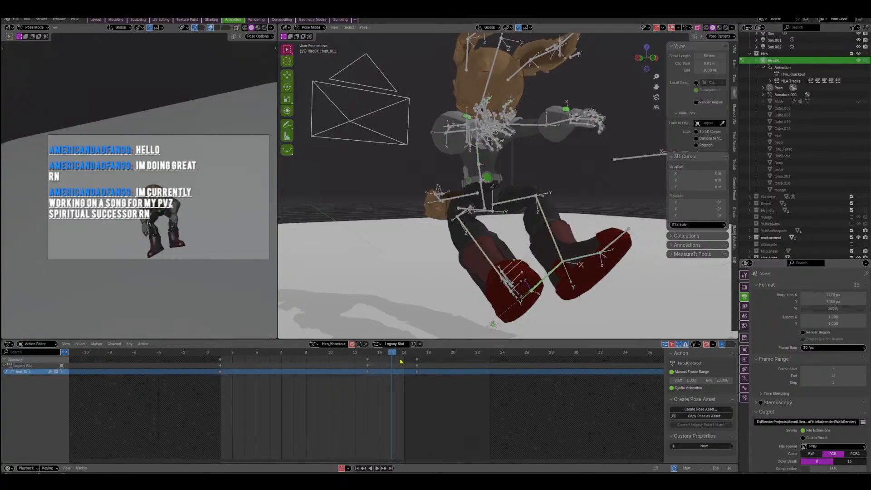
{"action": "key", "text": "Left"}
{"action": "key", "text": "g"}
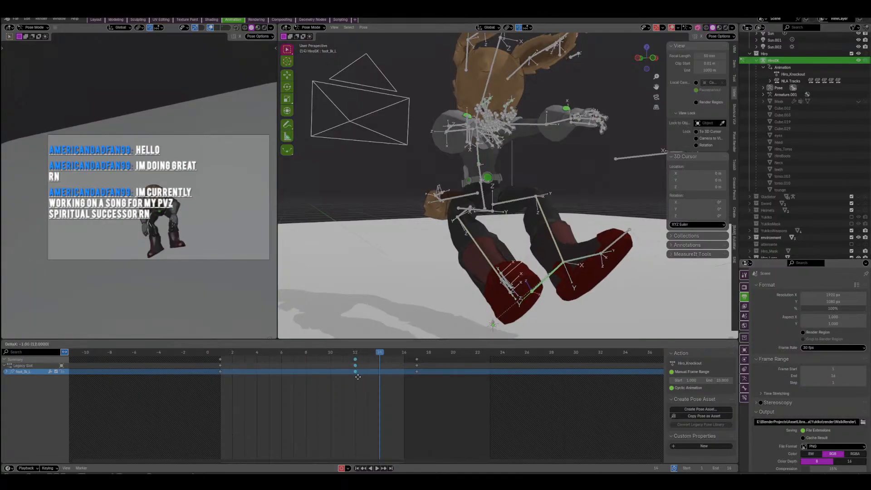
{"action": "left_click", "coordinate": [346, 372]}
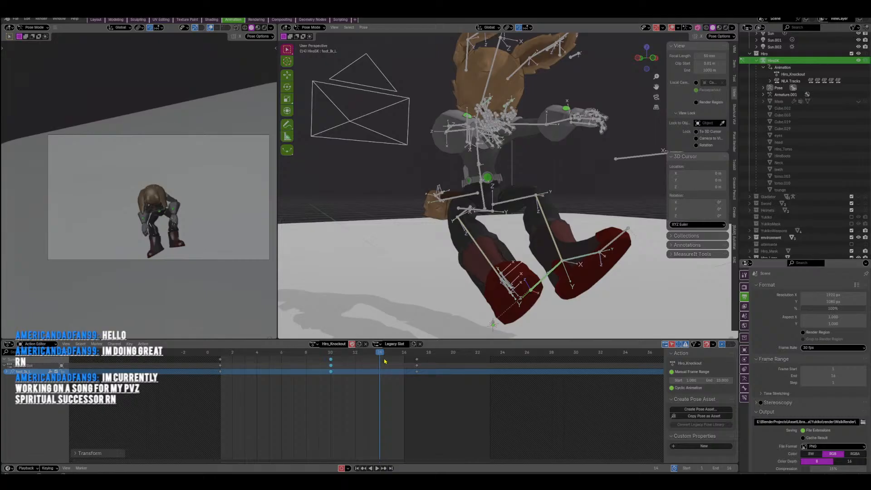
{"action": "left_click_drag", "start_coordinate": [384, 360], "coordinate": [344, 363]}
{"action": "key", "text": "space"}
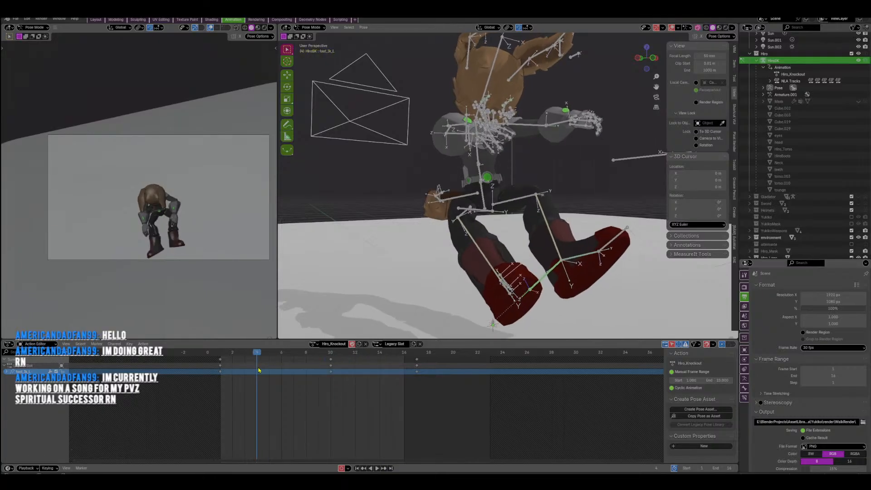
{"action": "key", "text": "space"}
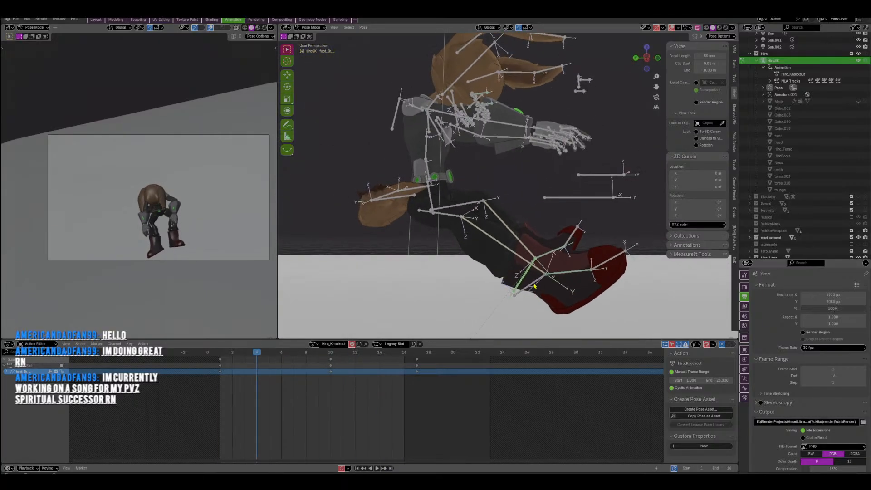
Rotate and reposition the right foot IK bone at frame 12, checking the motion in playback.
{"action": "left_click_drag", "start_coordinate": [317, 353], "coordinate": [331, 352]}
{"action": "middle_click_drag", "start_coordinate": [320, 324], "coordinate": [360, 331]}
{"action": "left_click", "coordinate": [357, 353]}
{"action": "middle_click_drag", "start_coordinate": [562, 299], "coordinate": [522, 275], "text": "shift"}
{"action": "key", "text": "r"}
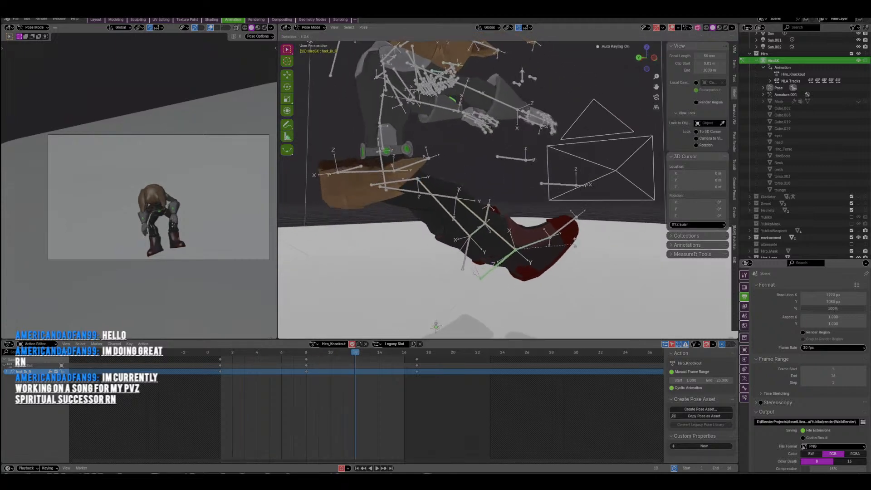
{"action": "left_click", "coordinate": [572, 236]}
{"action": "key", "text": "g"}
{"action": "left_click", "coordinate": [570, 238]}
{"action": "middle_click_drag", "start_coordinate": [570, 237], "coordinate": [563, 278]}
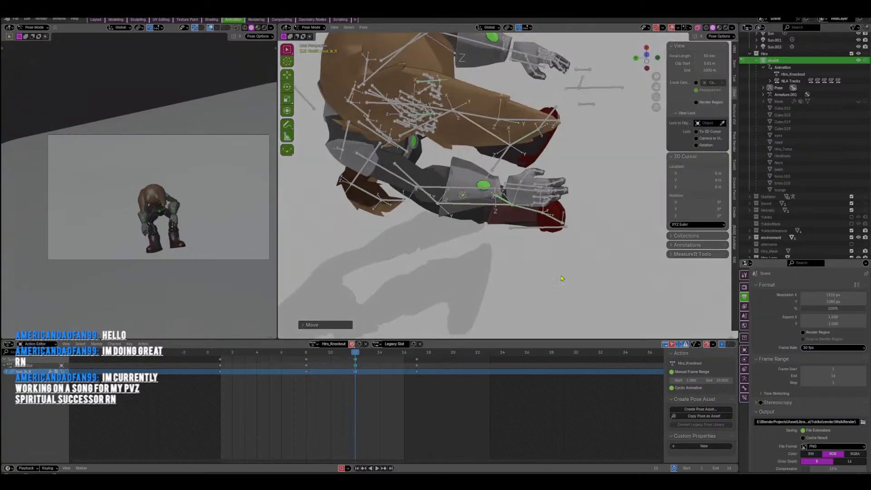
{"action": "key", "text": "g"}
{"action": "left_click", "coordinate": [564, 269]}
{"action": "key", "text": "space"}
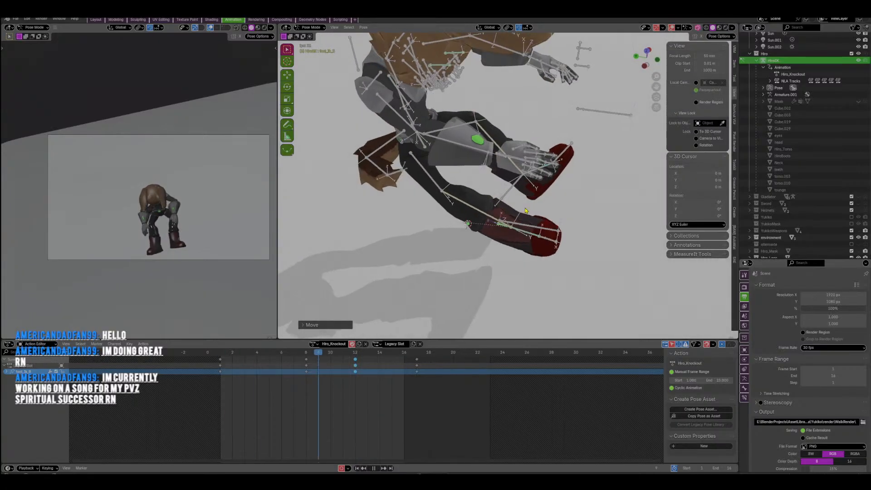
{"action": "middle_click_drag", "start_coordinate": [508, 196], "coordinate": [505, 158]}
{"action": "key", "text": "space"}
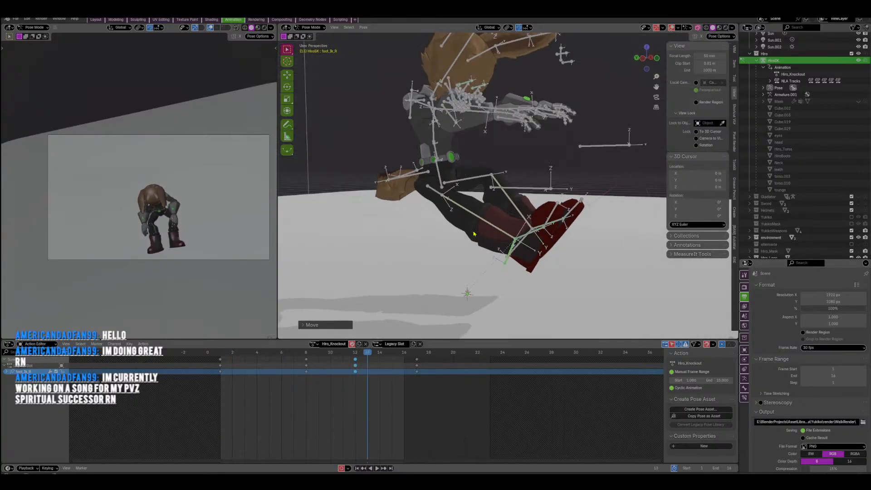
Select the right knee IK control bone and move it at frame 1.
{"action": "left_click", "coordinate": [515, 194]}
{"action": "key", "text": "space"}
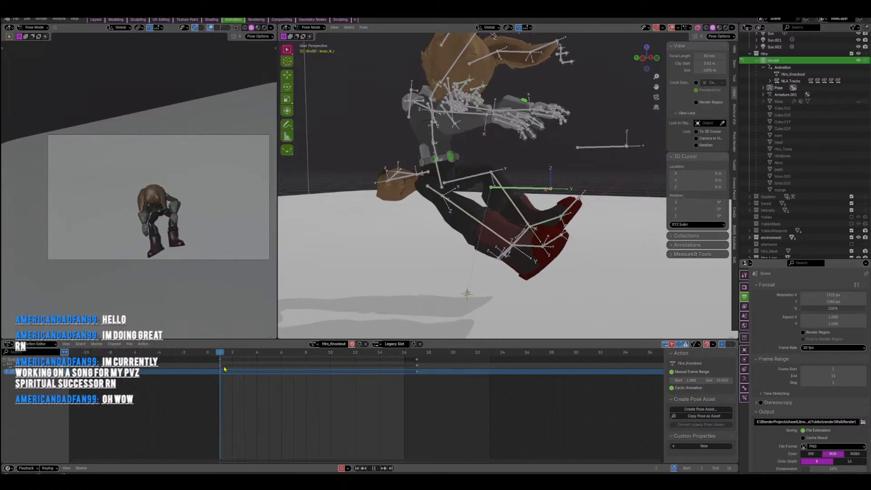
{"action": "middle_click_drag", "start_coordinate": [589, 205], "coordinate": [514, 200]}
{"action": "key", "text": "g"}
{"action": "left_click", "coordinate": [544, 198]}
Duplicate the frame 1 keys of all bones onto frame 17 and play back the loop.
{"action": "left_click_drag", "start_coordinate": [274, 396], "coordinate": [219, 357]}
{"action": "key", "text": "a"}
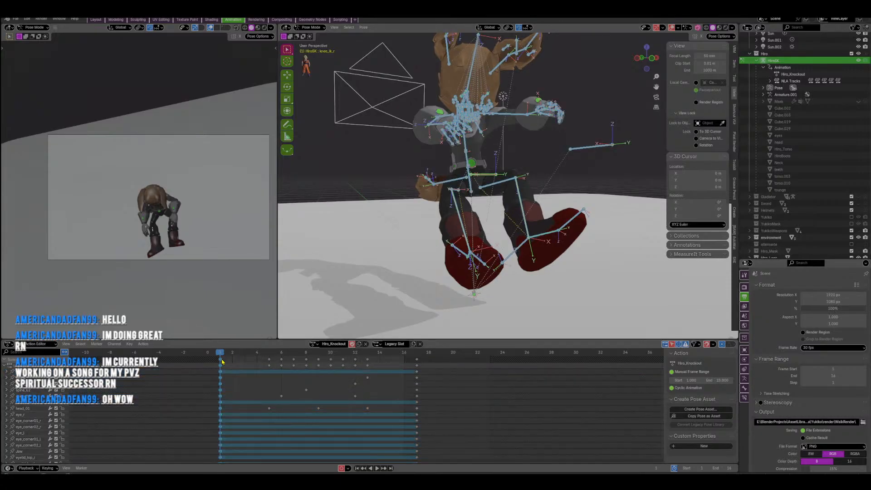
{"action": "key", "text": "shift+d"}
{"action": "left_click", "coordinate": [418, 364]}
{"action": "key", "text": "space"}
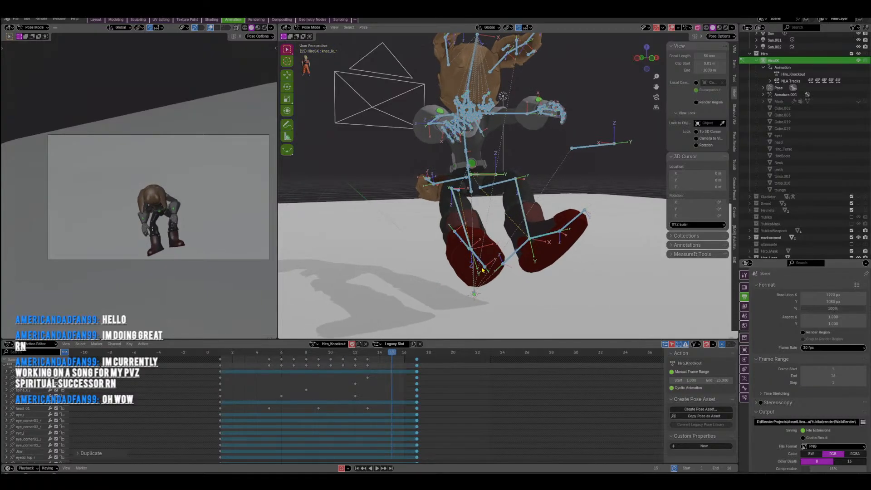
Select the right foot IK bone, then move and rotate it at frame 8 and play back the result.
{"action": "left_click", "coordinate": [482, 269]}
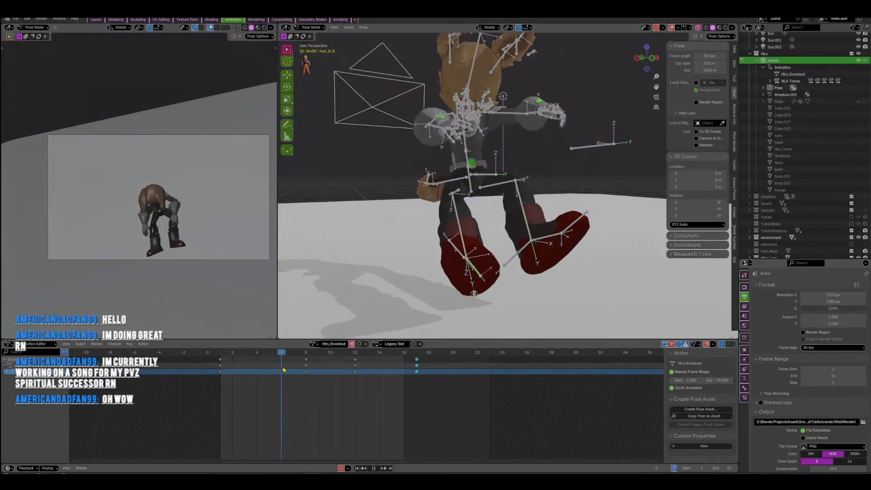
{"action": "key", "text": "g"}
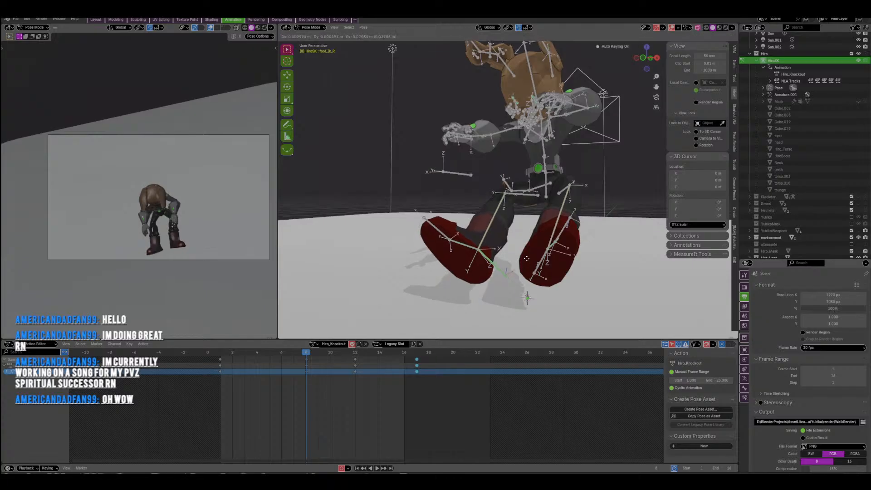
{"action": "left_click", "coordinate": [530, 257]}
{"action": "key", "text": "r"}
{"action": "left_click", "coordinate": [474, 312]}
{"action": "key", "text": "space"}
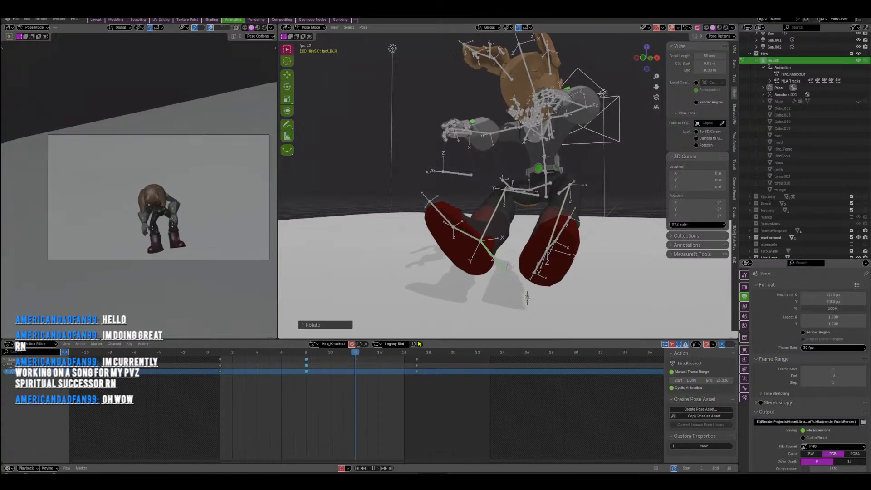
{"action": "key", "text": "space"}
Retime the right foot IK keys, shifting the frame 8 key to frame 7 and the frame 12 key to frame 11.
{"action": "left_click", "coordinate": [256, 353]}
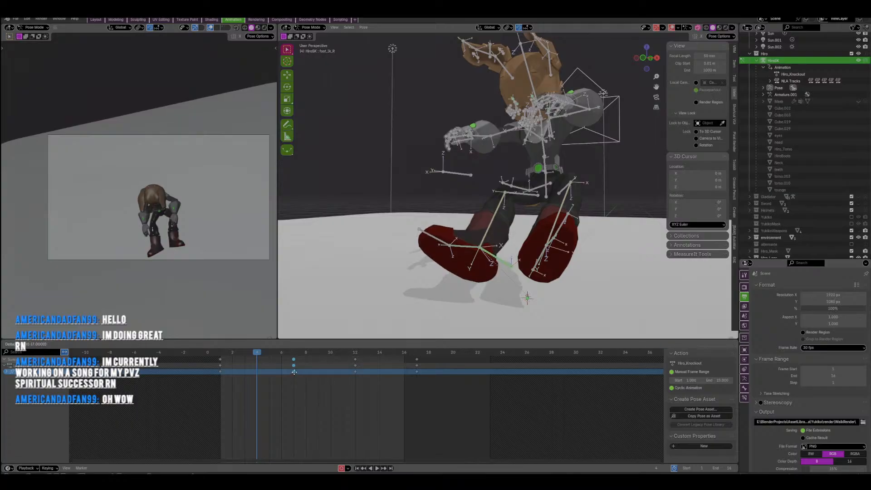
{"action": "key", "text": "space"}
{"action": "key", "text": "space"}
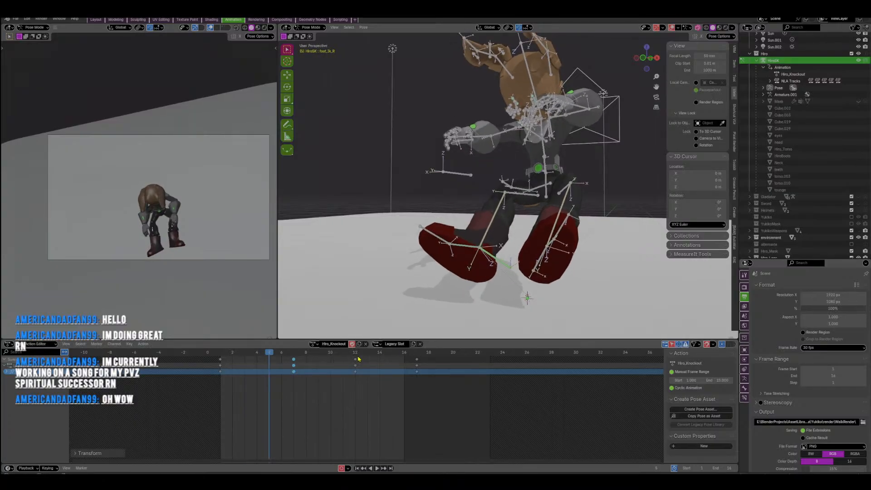
{"action": "left_click", "coordinate": [356, 354]}
{"action": "key", "text": "space"}
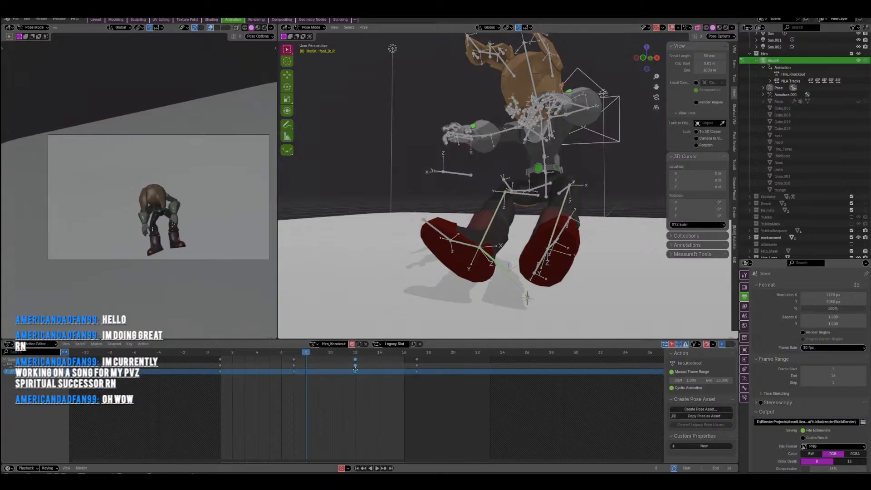
{"action": "key", "text": "space"}
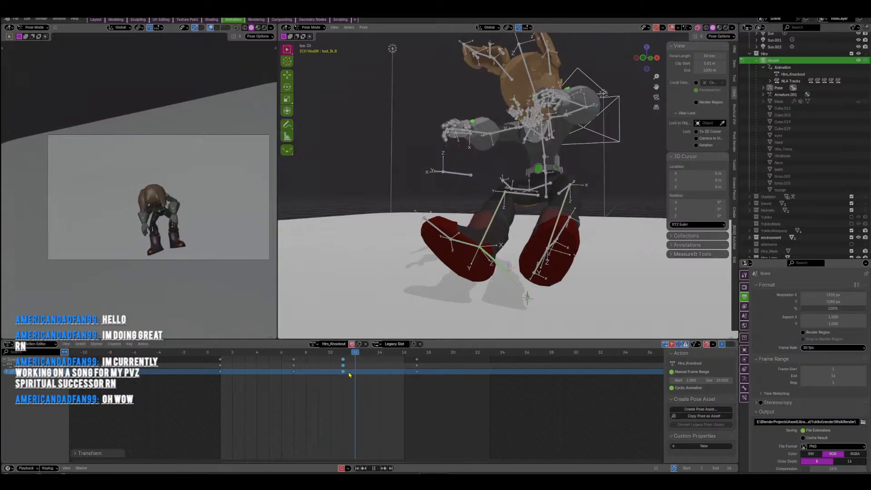
{"action": "key", "text": "Escape"}
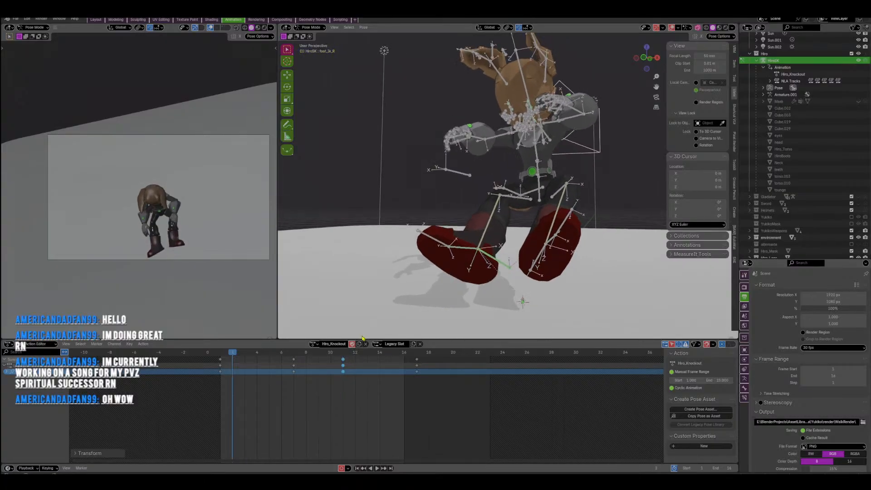
Shift the right foot IK bone's frame 7 key to frame 6 and review the playback.
{"action": "left_click", "coordinate": [378, 352]}
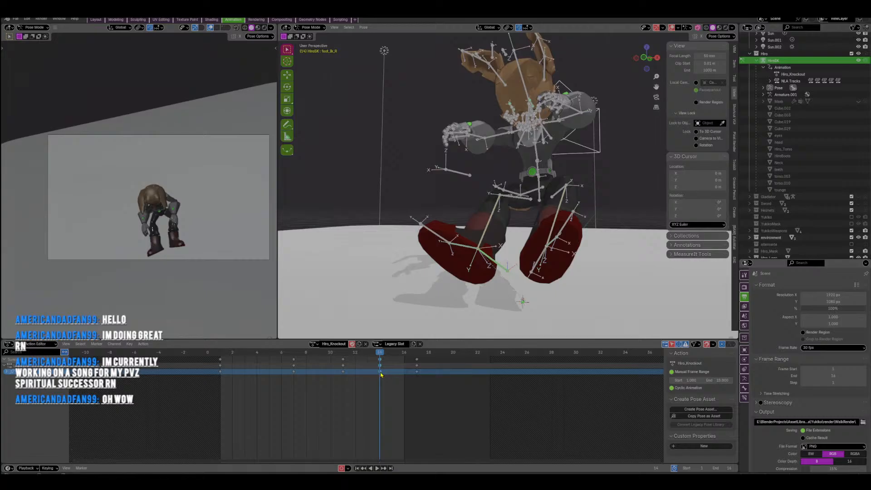
{"action": "key", "text": "space"}
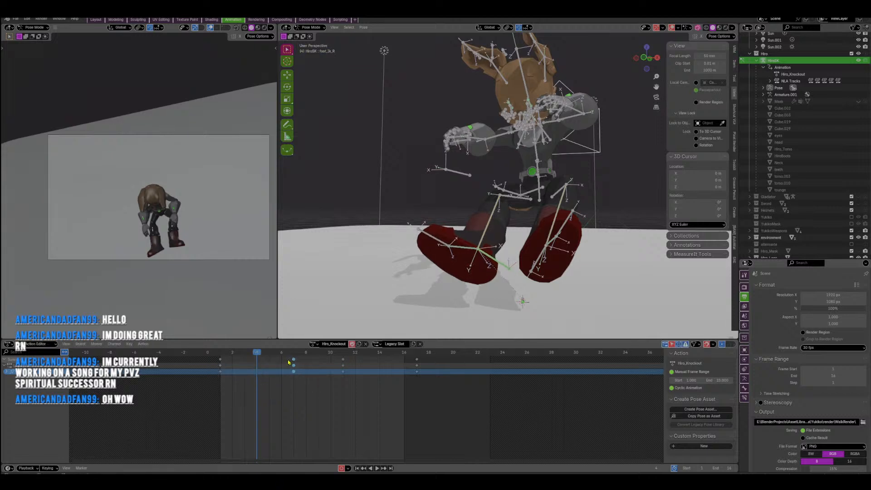
{"action": "left_click", "coordinate": [287, 377]}
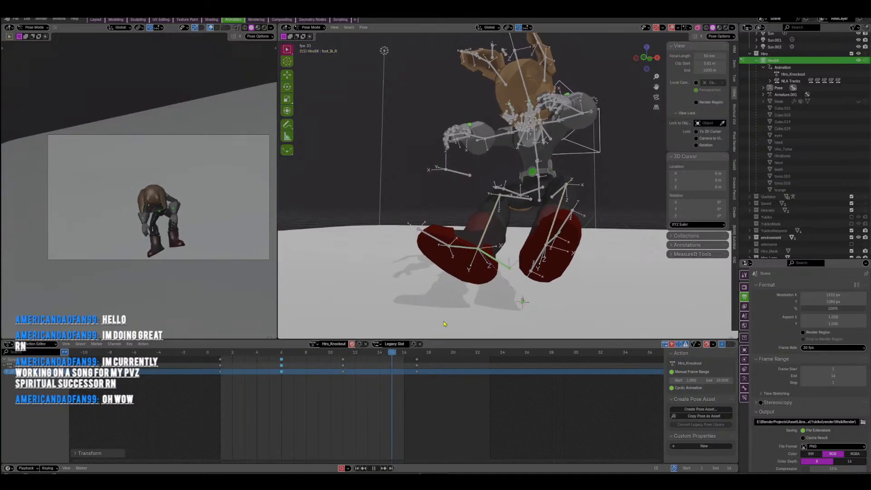
{"action": "middle_click_drag", "start_coordinate": [444, 325], "coordinate": [466, 298]}
{"action": "key", "text": "space"}
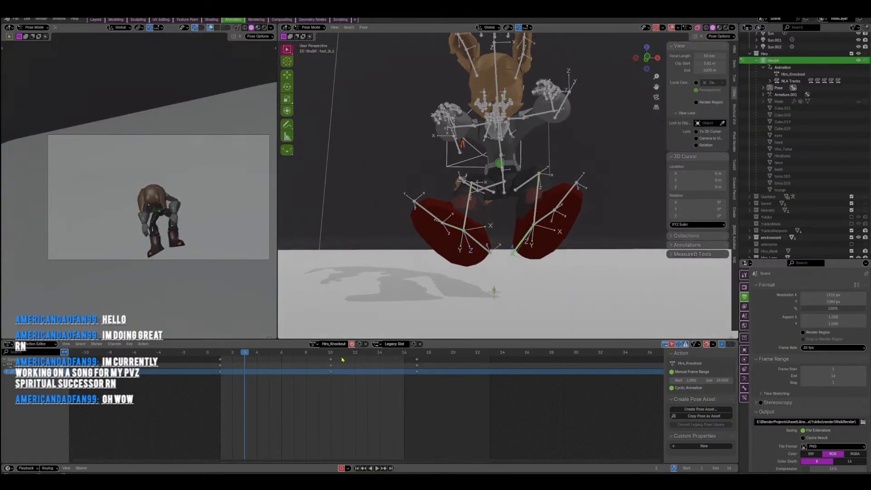
Arrange the left foot IK bone's in-between keys at frames 6 and 11 and play back the animation.
{"action": "key", "text": "space"}
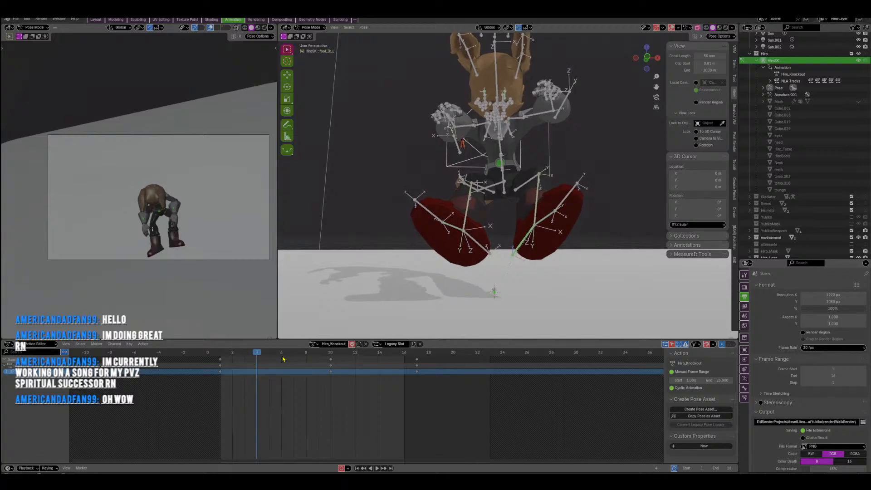
{"action": "key", "text": "space"}
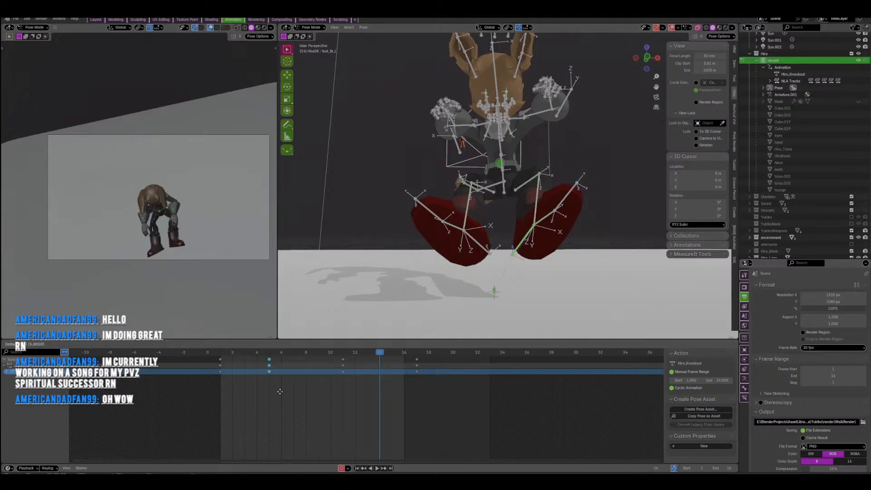
{"action": "left_click", "coordinate": [296, 389]}
{"action": "key", "text": "space"}
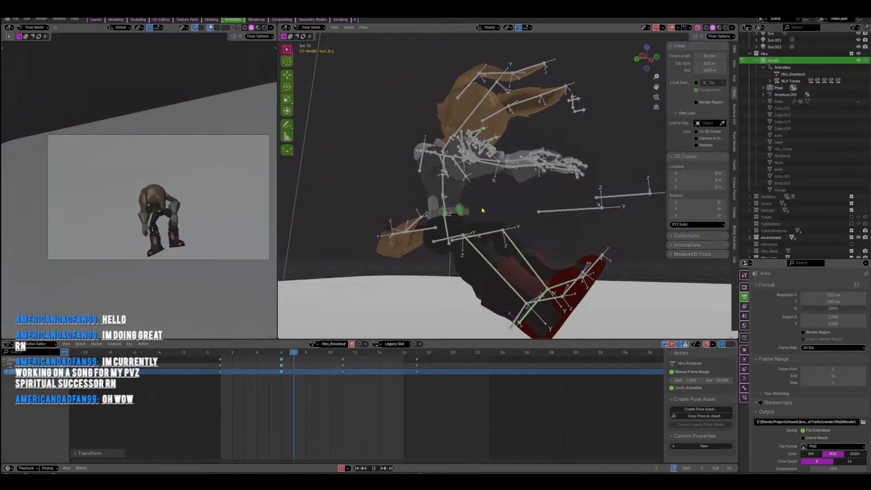
{"action": "key", "text": "space"}
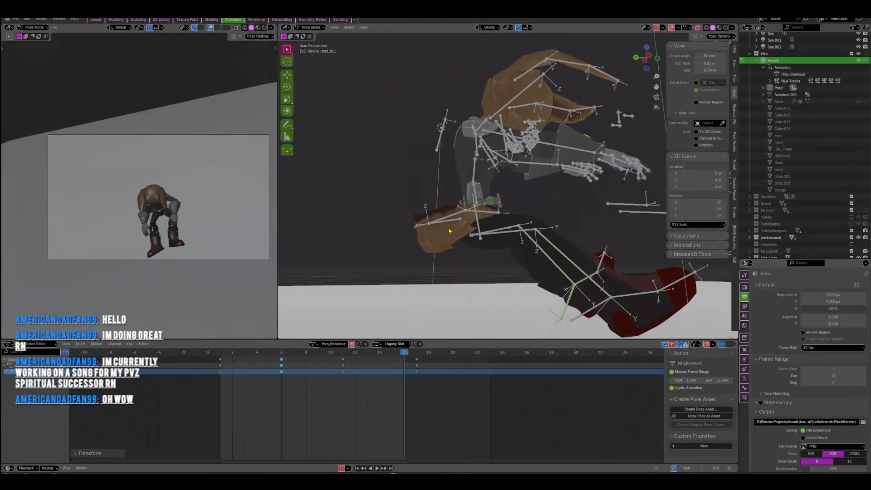
Select the Tail_02 bone and rotate it at frame 12.
{"action": "left_click", "coordinate": [356, 353]}
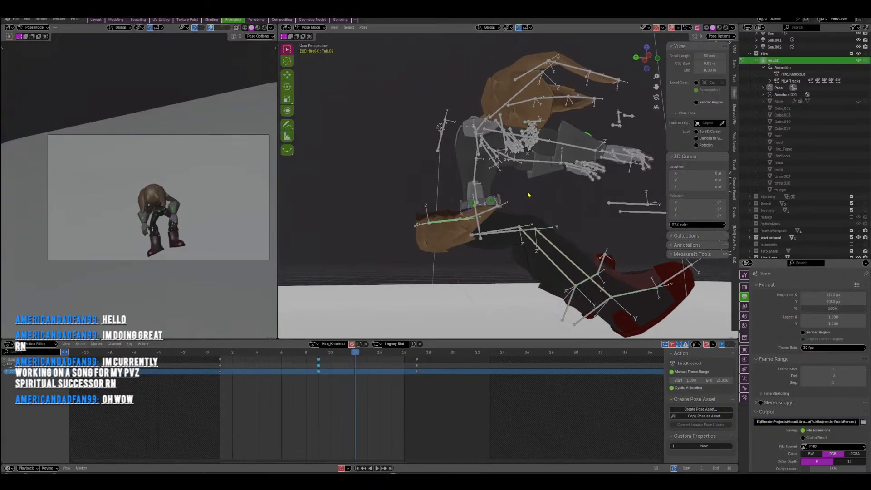
{"action": "middle_click_drag", "start_coordinate": [529, 195], "coordinate": [557, 258]}
{"action": "key", "text": "r"}
{"action": "left_click", "coordinate": [521, 210]}
Rotate the Tail_02 bone at frame 5 from the back and side, and play back the tail motion.
{"action": "left_click", "coordinate": [268, 353]}
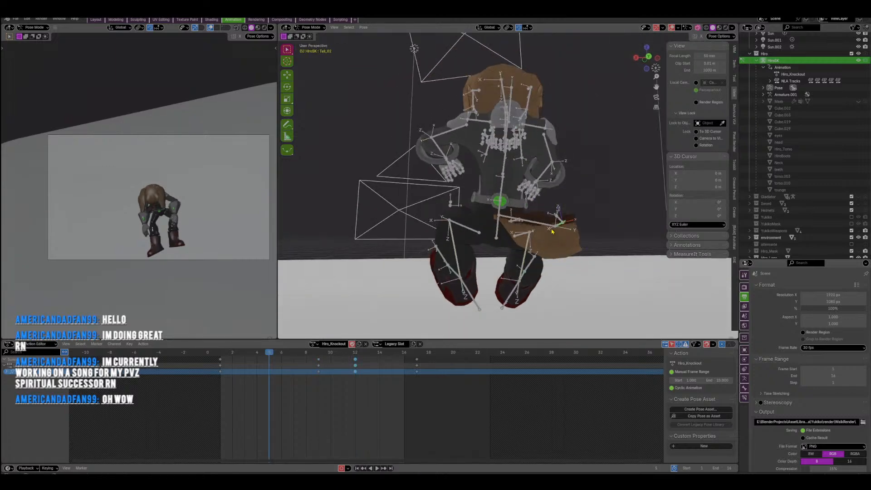
{"action": "key", "text": "r"}
{"action": "left_click", "coordinate": [571, 215]}
{"action": "left_click", "coordinate": [549, 222]}
{"action": "middle_click_drag", "start_coordinate": [529, 254], "coordinate": [386, 313]}
{"action": "left_click", "coordinate": [458, 212]}
{"action": "key", "text": "r"}
{"action": "left_click", "coordinate": [490, 229]}
{"action": "key", "text": "space"}
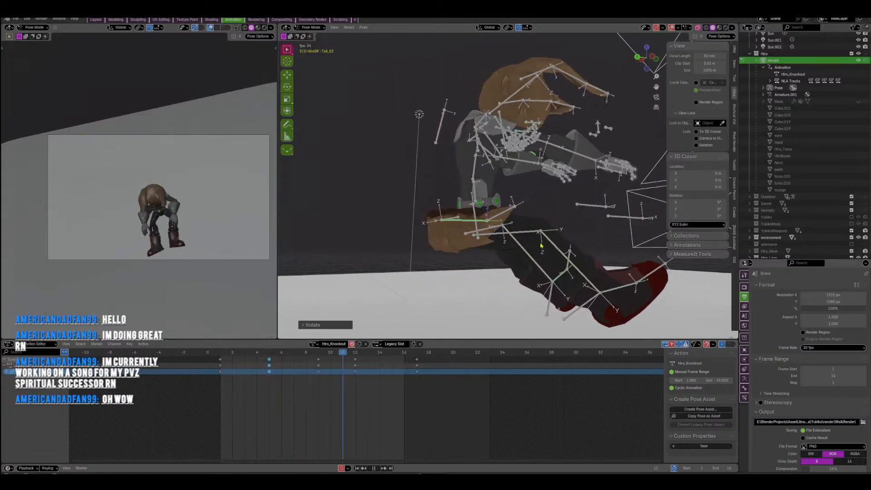
{"action": "middle_click_drag", "start_coordinate": [535, 240], "coordinate": [518, 246]}
{"action": "key", "text": "space"}
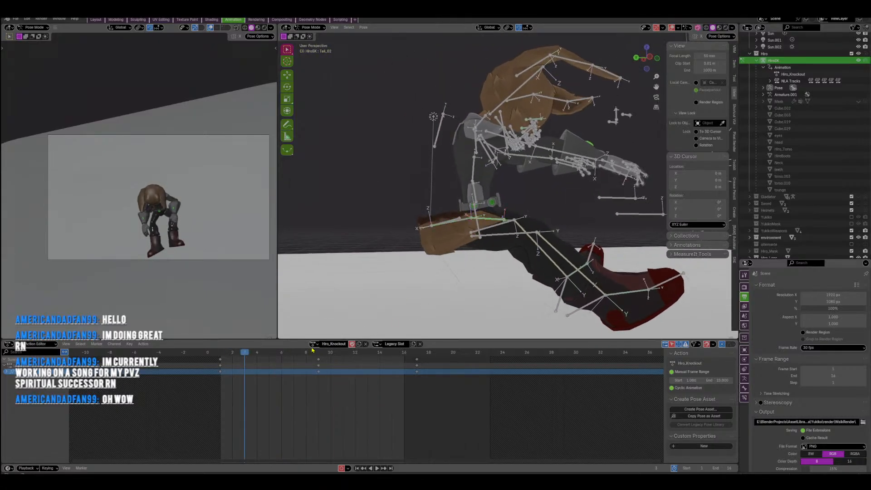
Rotate the tail bone nearest the hips to adjust its in-between pose.
{"action": "key", "text": "space"}
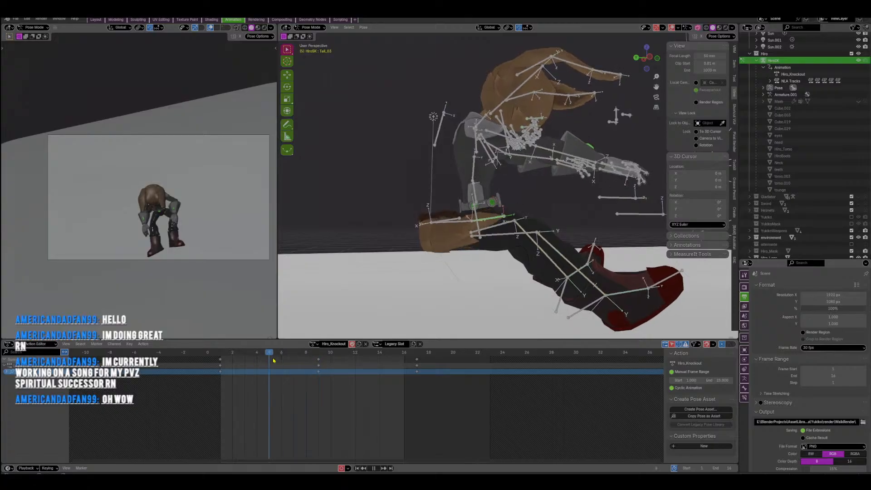
{"action": "key", "text": "r"}
{"action": "left_click", "coordinate": [558, 232]}
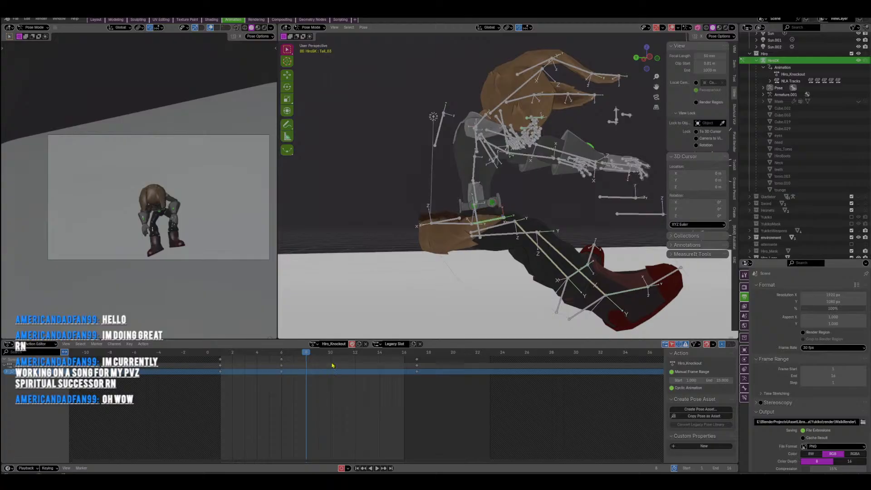
Shift the in-between key of the tail bone nearest the hips from frame 6 to frame 8 during playback.
{"action": "key", "text": "space"}
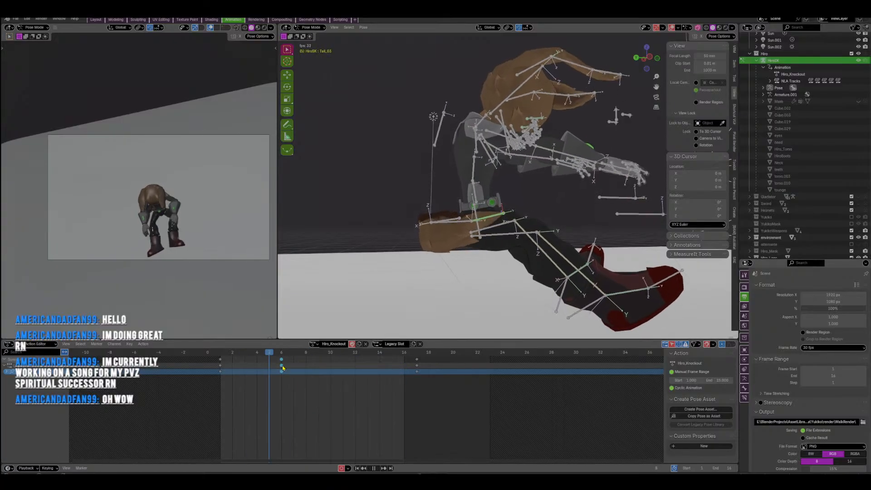
{"action": "left_click_drag", "start_coordinate": [282, 365], "coordinate": [307, 366]}
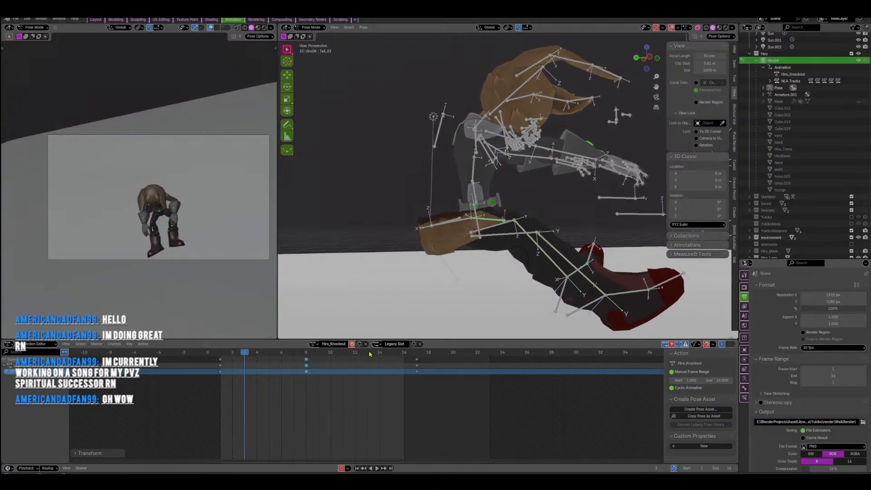
{"action": "key", "text": "space"}
Rotate the tail bone nearest the hips at frame 13 and play back the tail motion.
{"action": "middle_click_drag", "start_coordinate": [505, 264], "coordinate": [485, 264]}
{"action": "key", "text": "r"}
{"action": "left_click", "coordinate": [498, 257]}
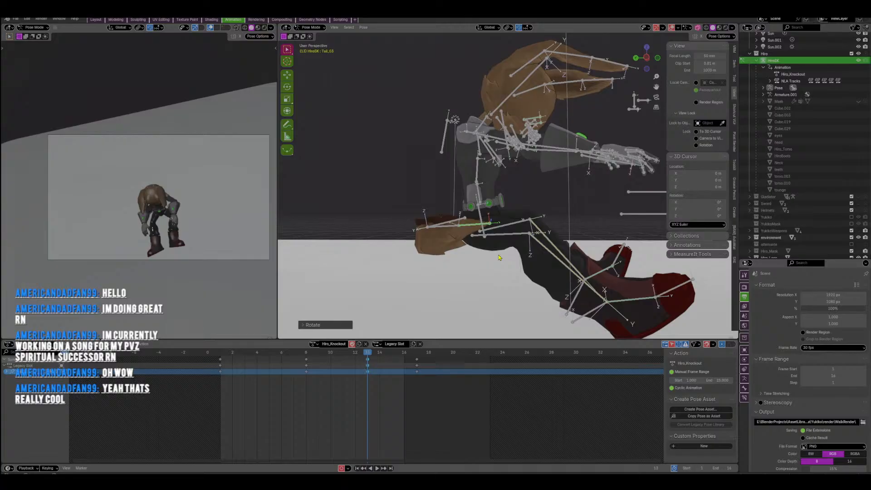
{"action": "key", "text": "space"}
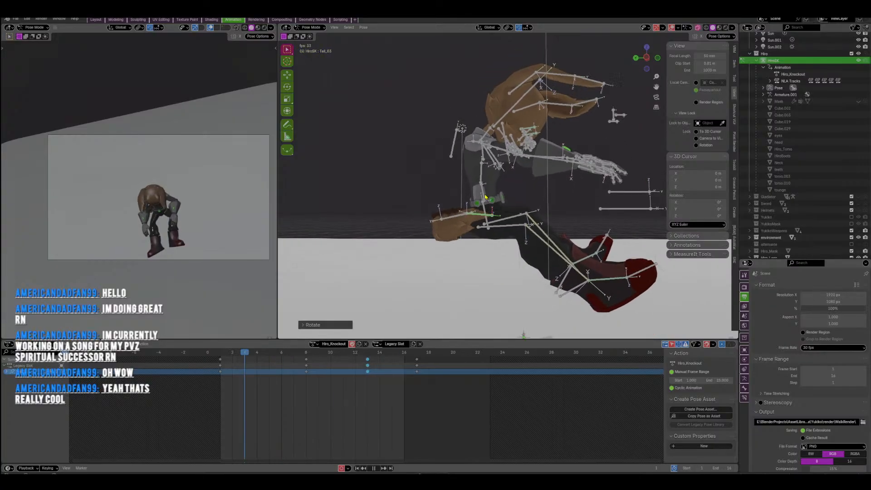
{"action": "key", "text": "space"}
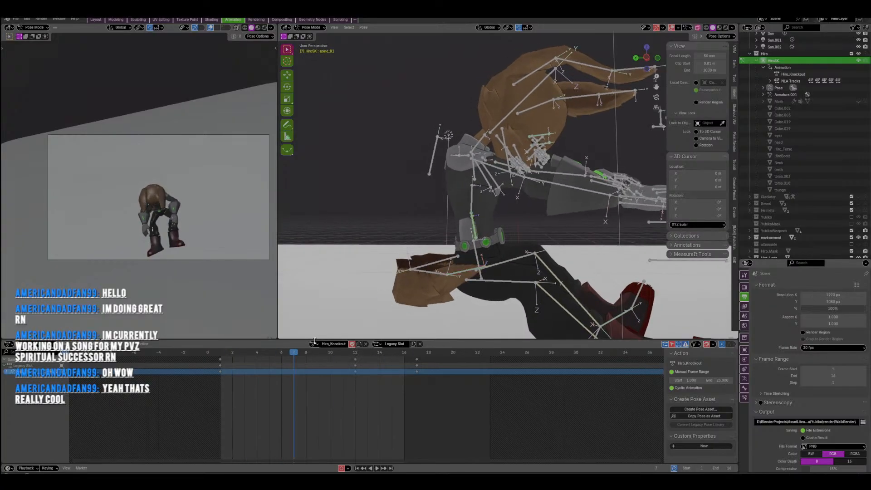
Adjust the lower spine bone's pose at frame 7 and review the playback from another angle.
{"action": "key", "text": "r"}
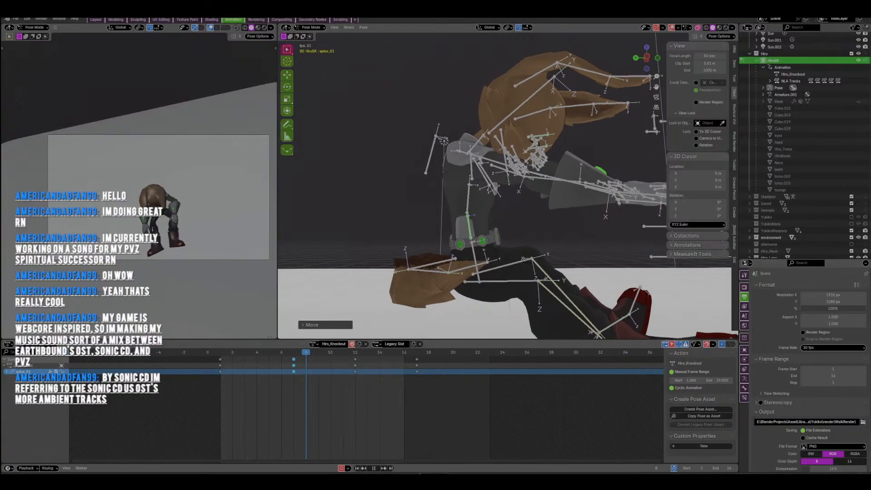
{"action": "middle_click_drag", "start_coordinate": [550, 178], "coordinate": [484, 192]}
{"action": "key", "text": "space"}
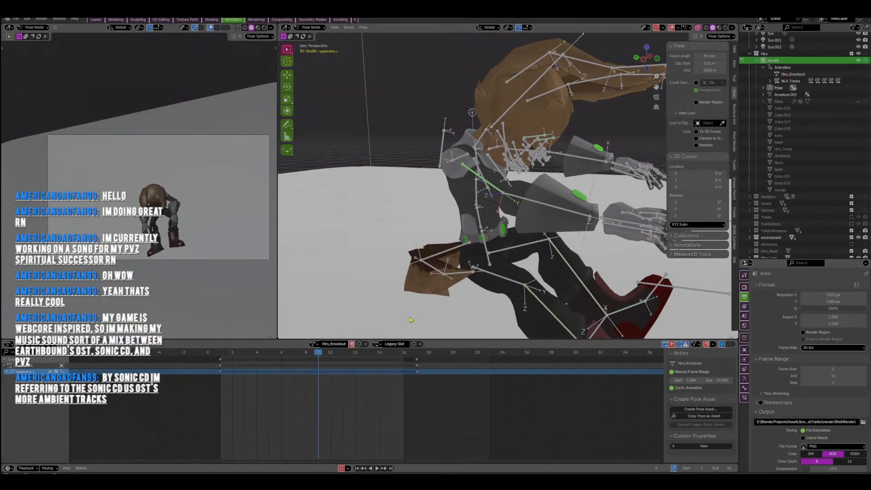
Select the left upper arm bone (upperarm_l) and rotate it at frame 7.
{"action": "middle_click_drag", "start_coordinate": [411, 320], "coordinate": [535, 267]}
{"action": "left_click", "coordinate": [542, 255]}
{"action": "middle_click_drag", "start_coordinate": [658, 172], "coordinate": [306, 307]}
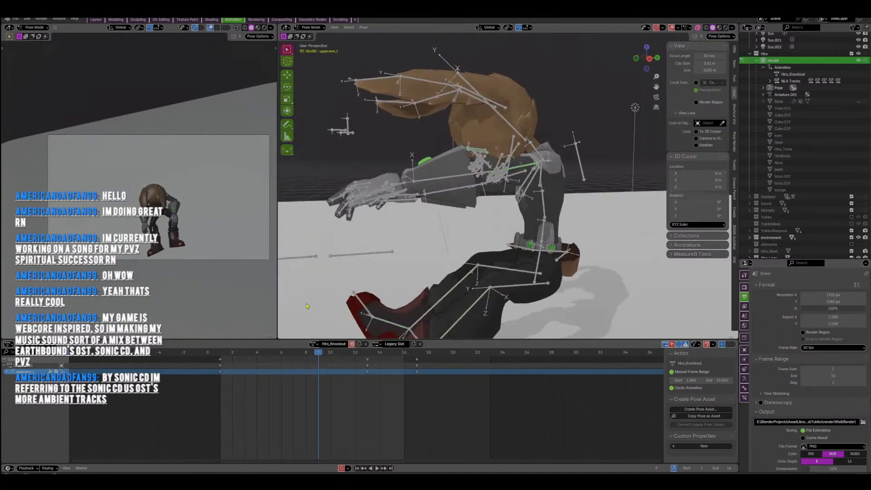
{"action": "left_click", "coordinate": [292, 353]}
{"action": "middle_click_drag", "start_coordinate": [471, 222], "coordinate": [459, 220]}
{"action": "key", "text": "r"}
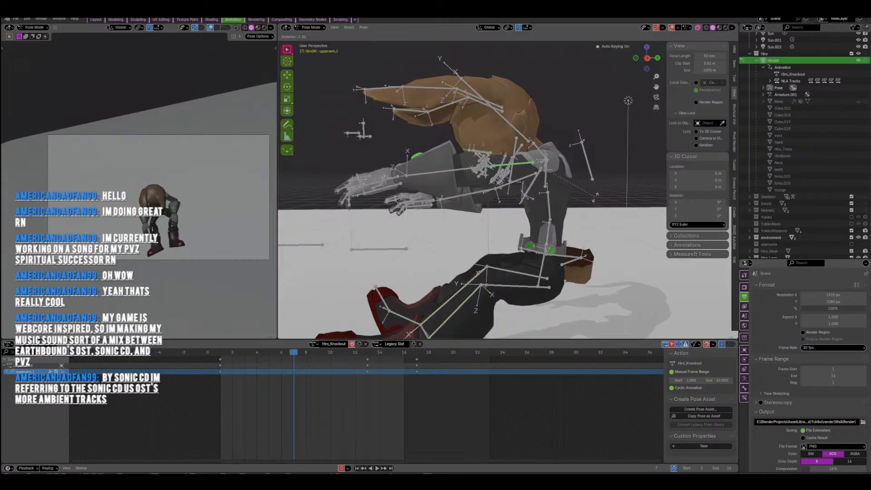
{"action": "left_click", "coordinate": [518, 169]}
Rotate the left forearm bone (lowerarm_l) at frame 7 and check the arm from the front.
{"action": "middle_click_drag", "start_coordinate": [518, 169], "coordinate": [477, 187]}
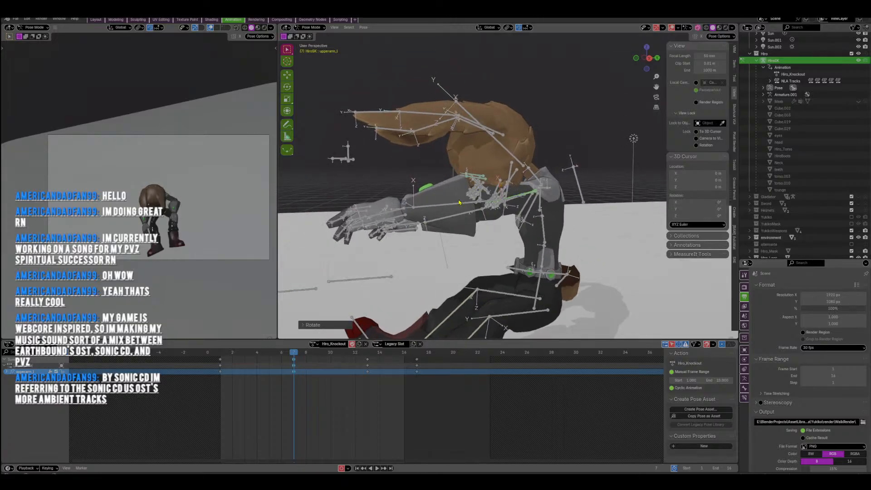
{"action": "key", "text": "r"}
{"action": "left_click", "coordinate": [599, 189]}
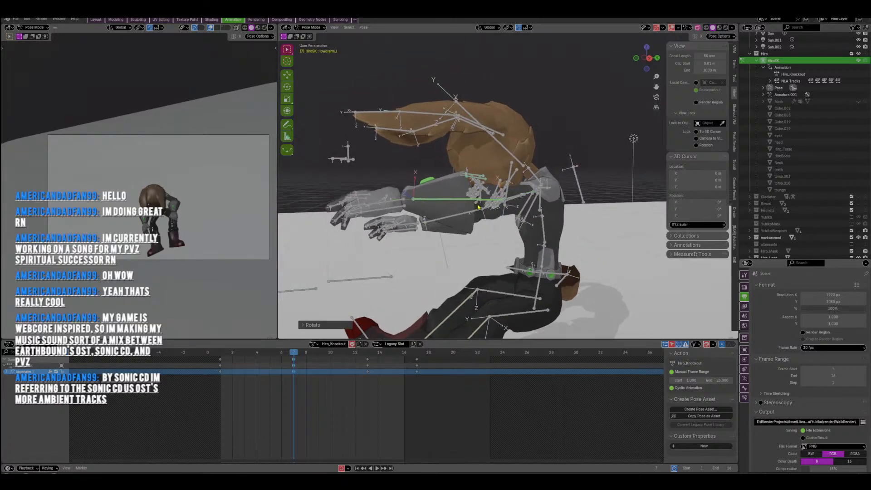
{"action": "middle_click_drag", "start_coordinate": [599, 188], "coordinate": [523, 200]}
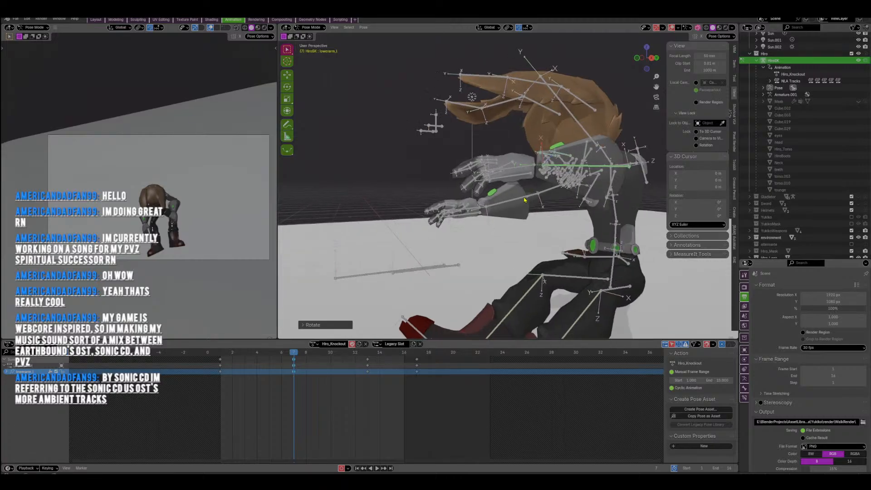
Rotate the right forearm bone (lowerarm_r) at frame 12 and play back the arm motion from the front.
{"action": "left_click", "coordinate": [355, 353]}
{"action": "middle_click_drag", "start_coordinate": [371, 235], "coordinate": [557, 211]}
{"action": "left_click", "coordinate": [513, 183]}
{"action": "key", "text": "r"}
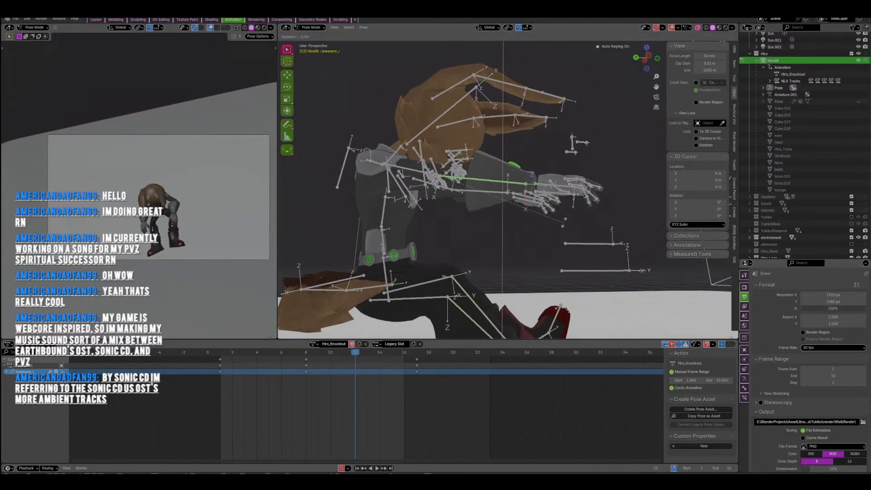
{"action": "left_click", "coordinate": [564, 223]}
{"action": "middle_click_drag", "start_coordinate": [571, 152], "coordinate": [592, 158]}
{"action": "key", "text": "space"}
{"action": "middle_click_drag", "start_coordinate": [563, 163], "coordinate": [540, 179]}
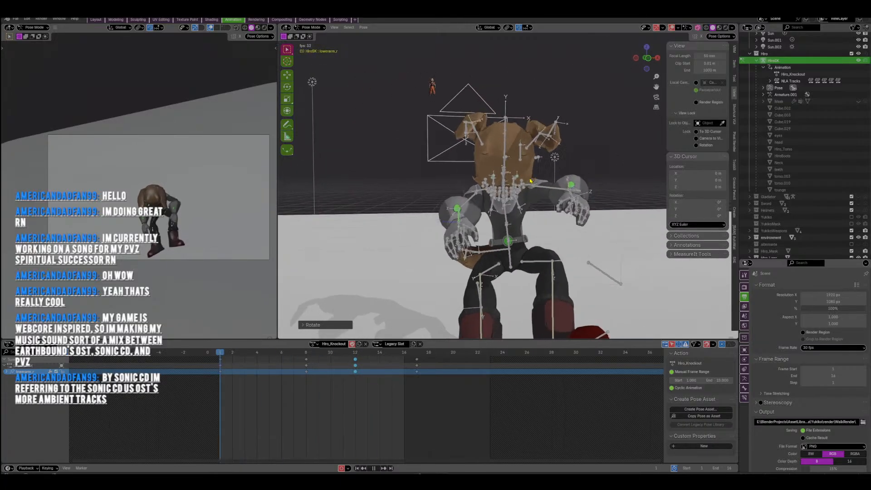
{"action": "key", "text": "space"}
Select the head bone and delete its key at frame 13.
{"action": "left_click", "coordinate": [506, 145]}
{"action": "left_click", "coordinate": [367, 366]}
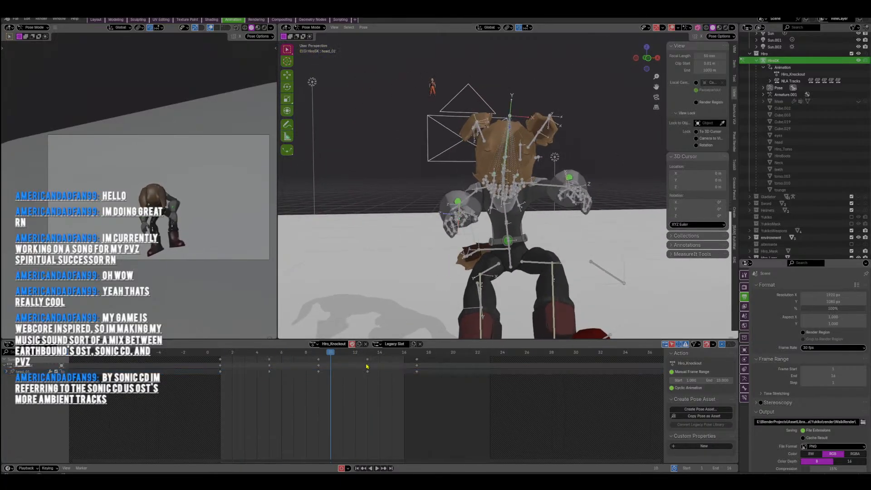
{"action": "left_click", "coordinate": [367, 354]}
{"action": "left_click", "coordinate": [368, 359]}
{"action": "key", "text": "x"}
{"action": "left_click", "coordinate": [367, 359]}
Shift the head bone's two in-between keys to frames 6 and 11 and play back the animation.
{"action": "left_click_drag", "start_coordinate": [357, 388], "coordinate": [308, 357]}
{"action": "key", "text": "shift+d"}
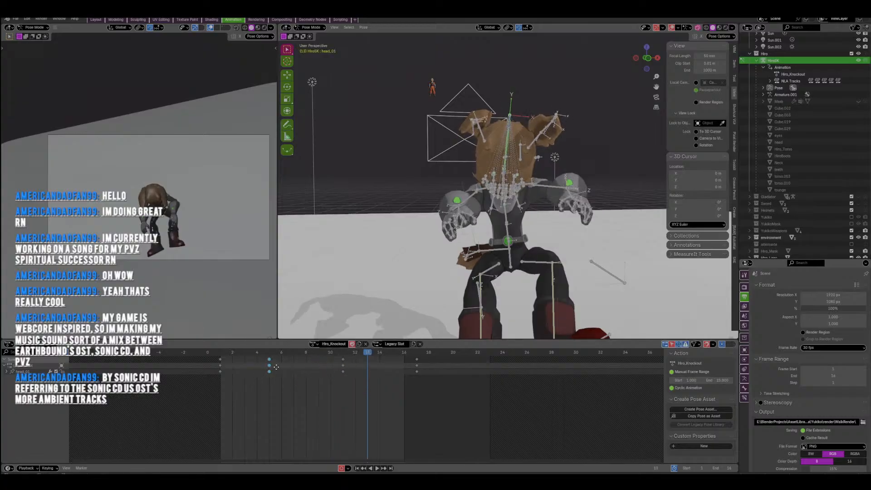
{"action": "left_click", "coordinate": [281, 366]}
{"action": "key", "text": "space"}
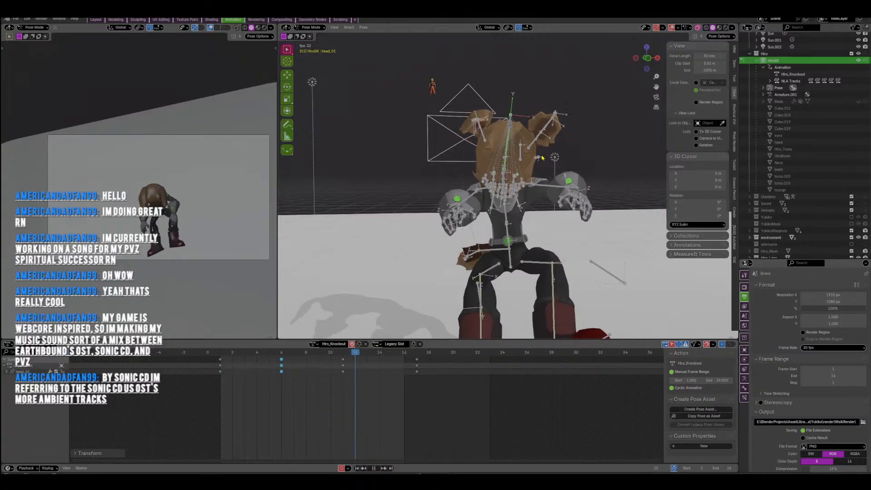
Key the right foot IK bone's pose at frame 3 and move that key to frame 6.
{"action": "middle_click_drag", "start_coordinate": [536, 150], "coordinate": [440, 254]}
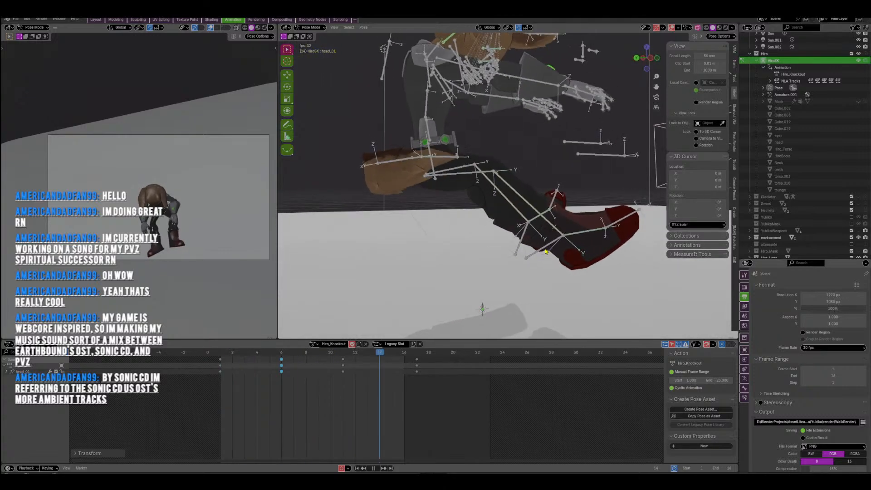
{"action": "left_click", "coordinate": [530, 255]}
{"action": "key", "text": "space"}
{"action": "key", "text": "space"}
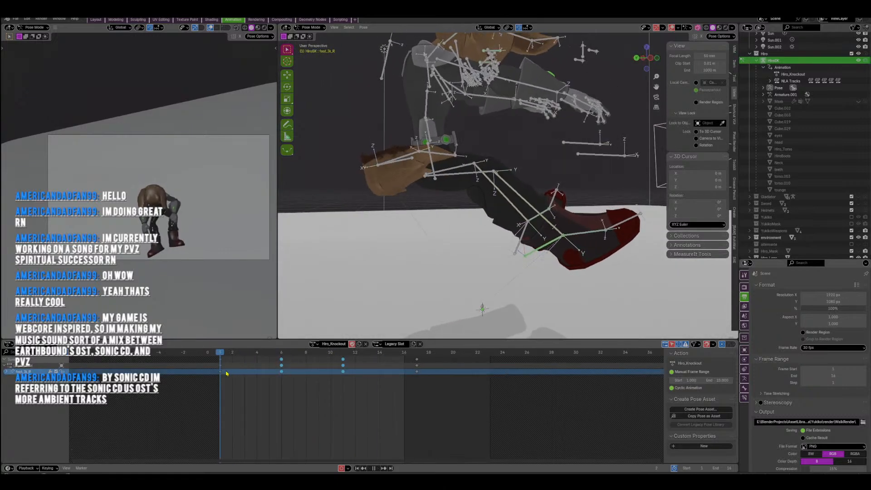
{"action": "mouse_move", "coordinate": [256, 356]}
{"action": "left_mouse_down"}
{"action": "mouse_move", "coordinate": [253, 369]}
{"action": "mouse_move", "coordinate": [243, 352]}
{"action": "left_mouse_up"}
{"action": "key", "text": "i"}
{"action": "left_click", "coordinate": [249, 364]}
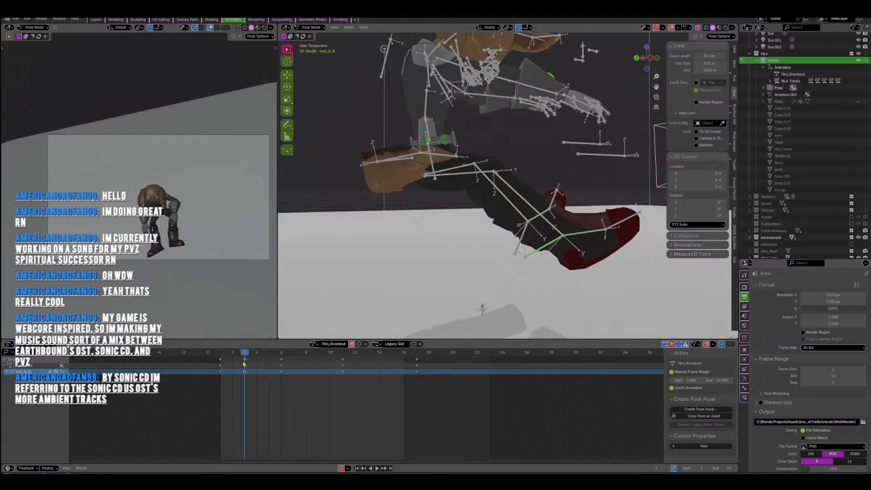
{"action": "key", "text": "g"}
{"action": "left_click", "coordinate": [282, 372]}
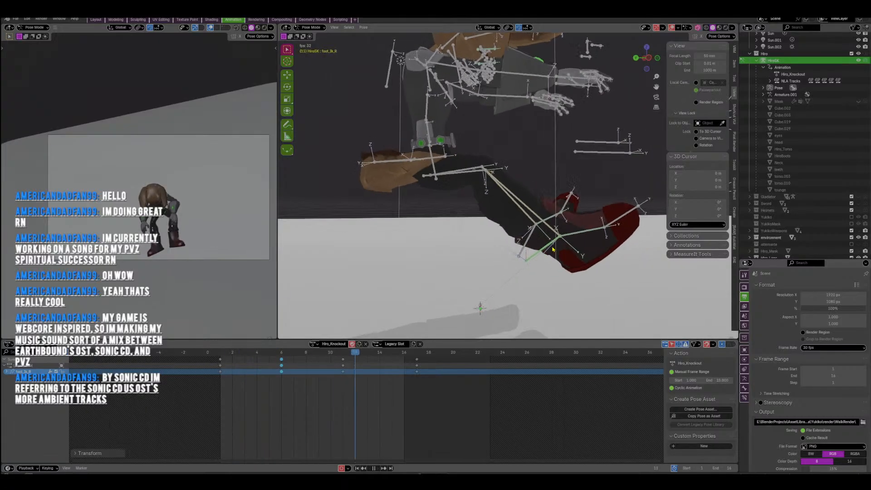
Key the right foot IK bone's pose at frame 14, move that key to frame 11 and play back.
{"action": "left_click_drag", "start_coordinate": [393, 356], "coordinate": [385, 354]}
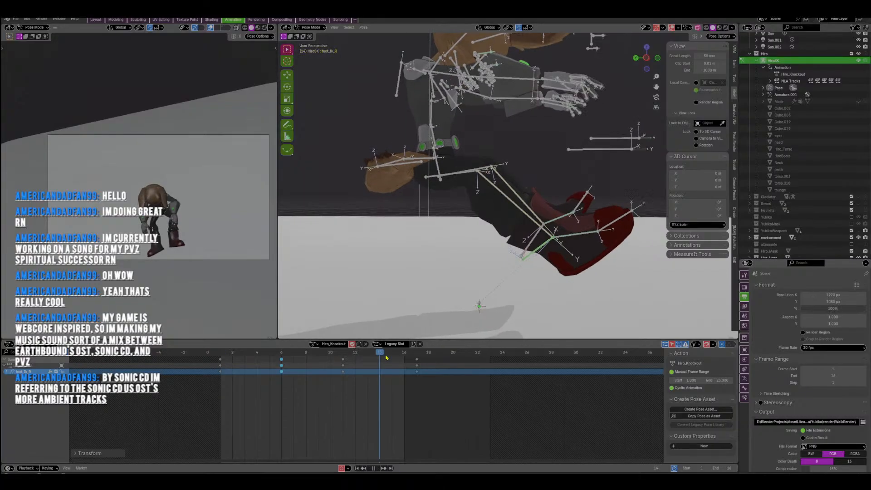
{"action": "key", "text": "i"}
{"action": "left_click", "coordinate": [550, 261]}
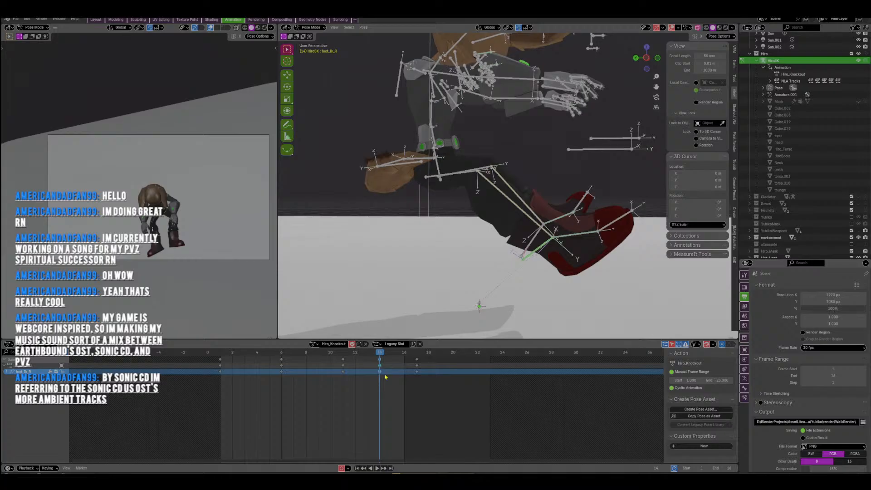
{"action": "key", "text": "g"}
{"action": "left_click", "coordinate": [350, 377]}
{"action": "key", "text": "space"}
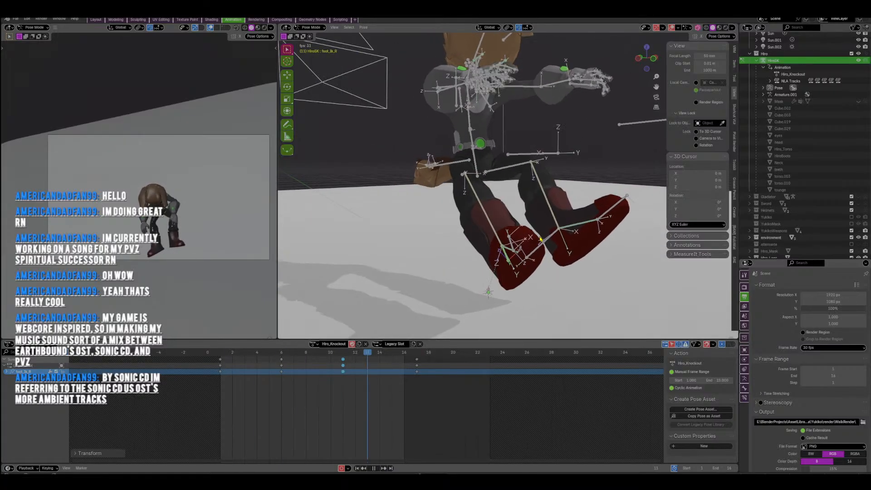
Key the left foot IK bone's pose at frame 14, move that key to frame 11 and play back.
{"action": "key", "text": "space"}
{"action": "left_click", "coordinate": [377, 354]}
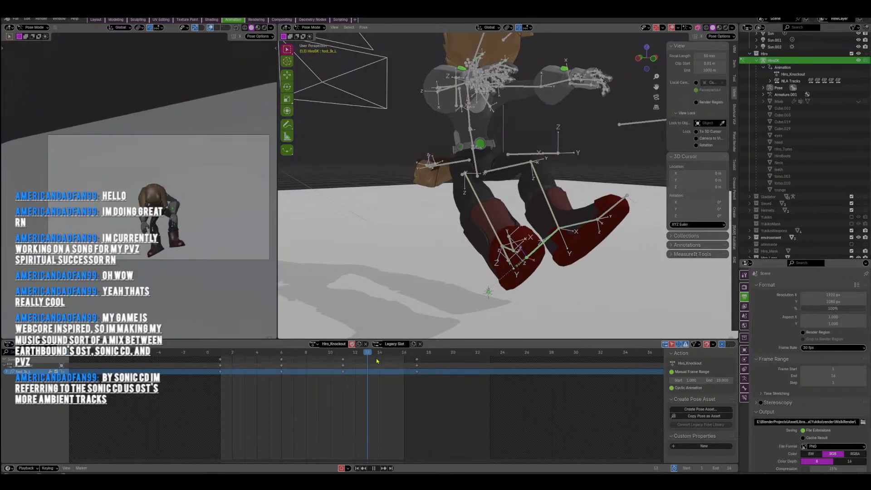
{"action": "key", "text": "i"}
{"action": "left_click", "coordinate": [379, 363]}
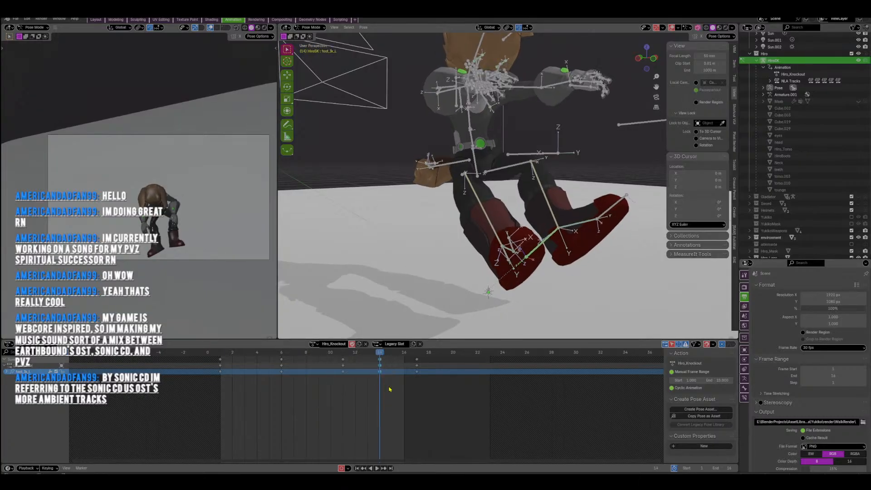
{"action": "key", "text": "g"}
{"action": "left_click", "coordinate": [352, 387]}
{"action": "key", "text": "space"}
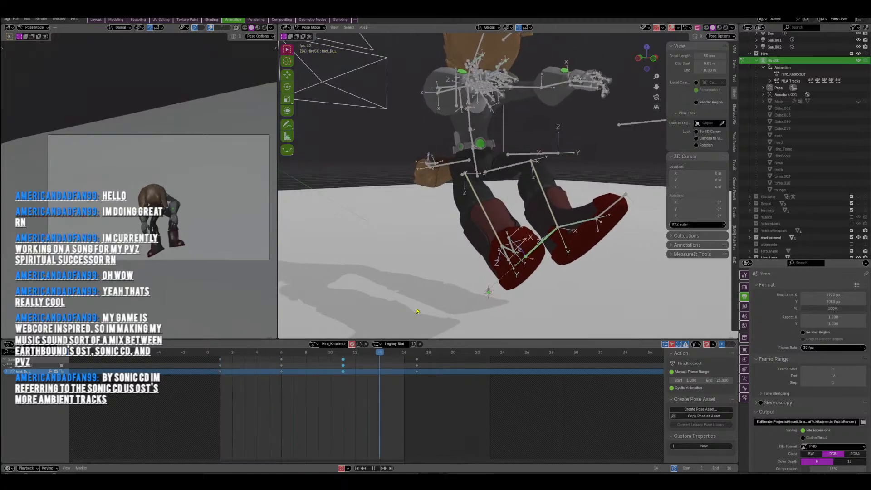
Move and rotate the pelvis bone at frame 6, and play back the body motion from the side.
{"action": "middle_click_drag", "start_coordinate": [562, 231], "coordinate": [514, 209]}
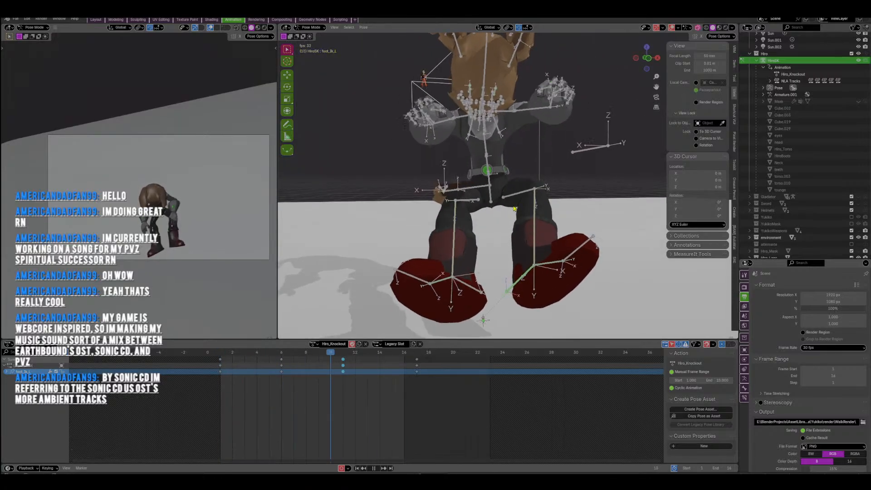
{"action": "key", "text": "space"}
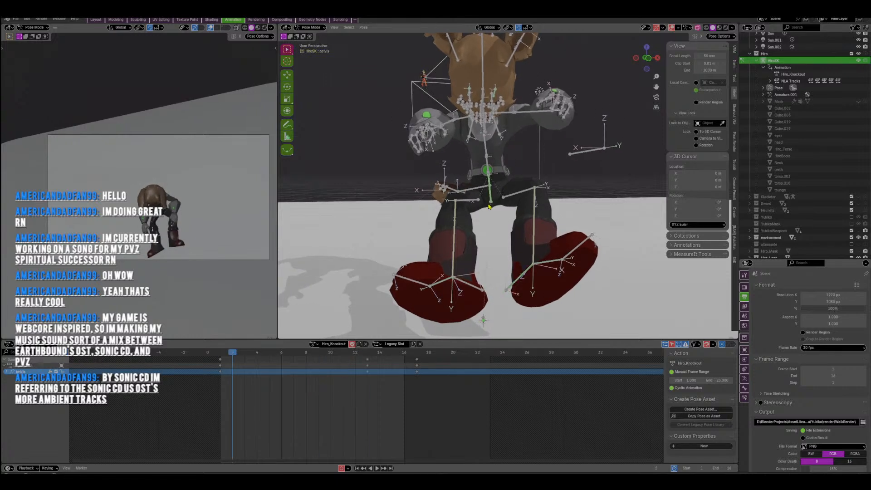
{"action": "left_click", "coordinate": [276, 360]}
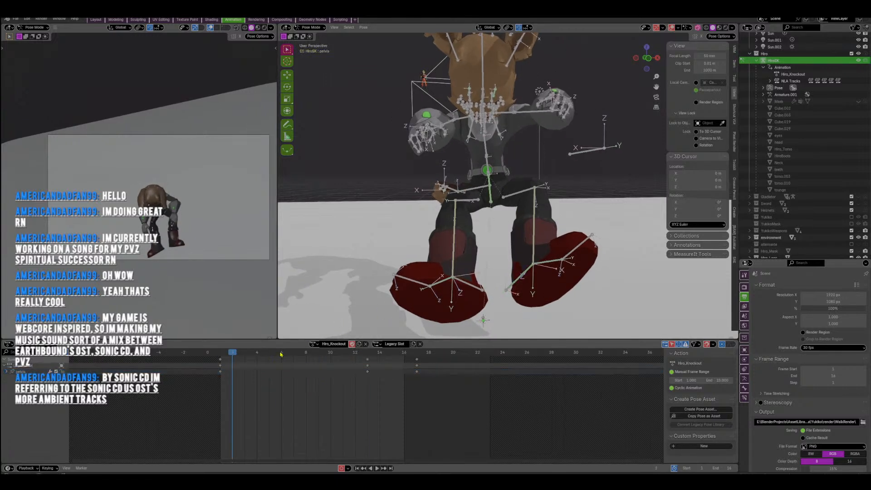
{"action": "left_click", "coordinate": [280, 353]}
{"action": "key", "text": "g"}
{"action": "left_click", "coordinate": [610, 190]}
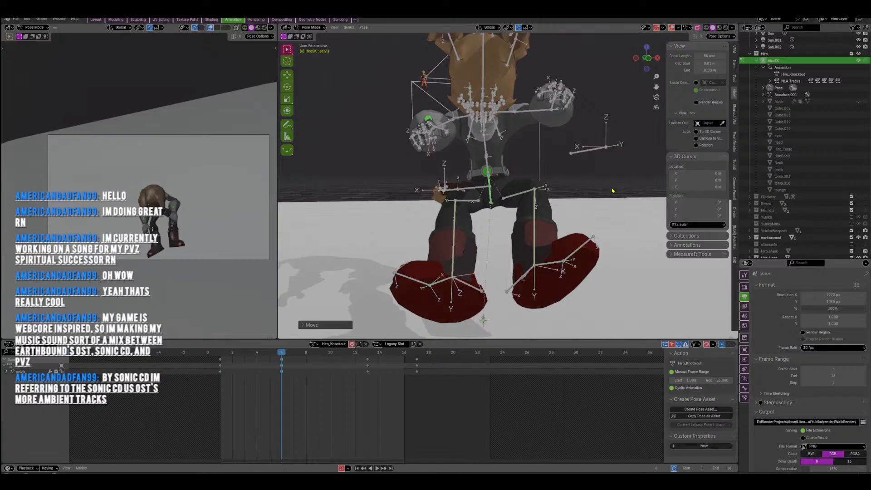
{"action": "key", "text": "r"}
{"action": "left_click", "coordinate": [585, 203]}
{"action": "key", "text": "space"}
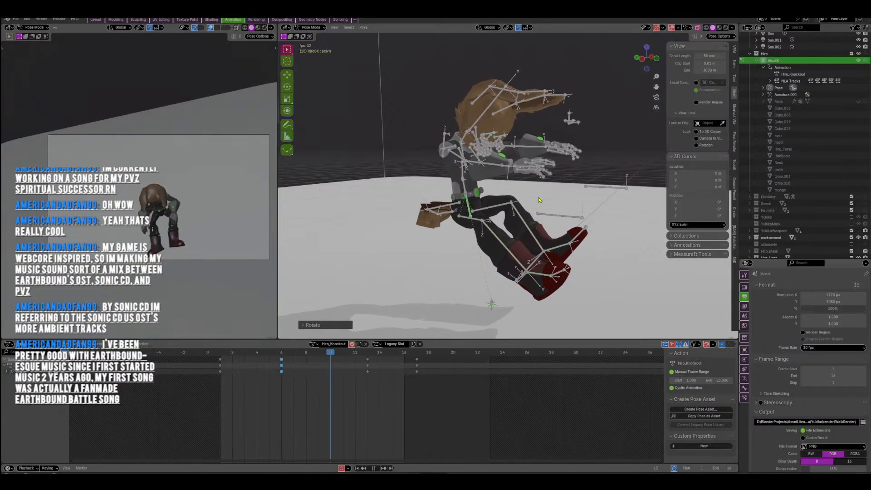
{"action": "middle_click_drag", "start_coordinate": [582, 215], "coordinate": [492, 219]}
{"action": "scroll", "coordinate": [490, 220], "scroll_direction": "up", "scroll_amount": 1}
{"action": "key", "text": "space"}
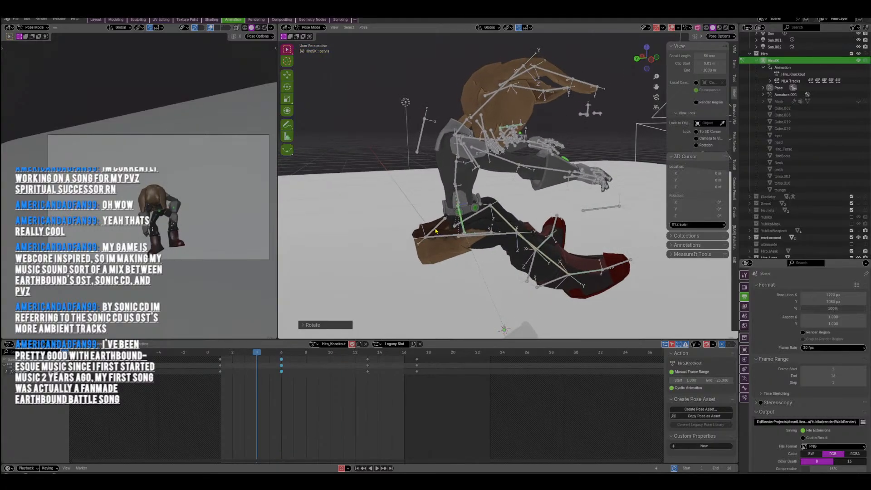
Select the outermost tail bone and rotate it at frame 10.
{"action": "left_click", "coordinate": [435, 229]}
{"action": "left_click_drag", "start_coordinate": [319, 354], "coordinate": [330, 353]}
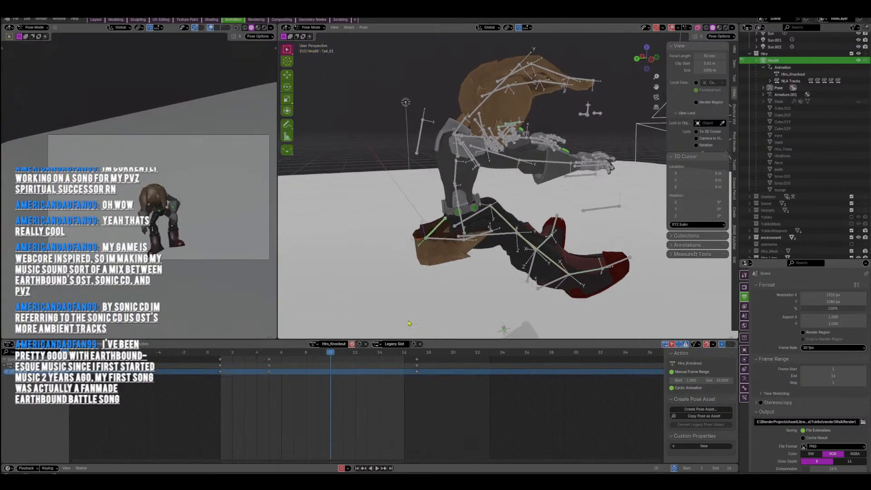
{"action": "key", "text": "r"}
{"action": "left_click", "coordinate": [440, 239]}
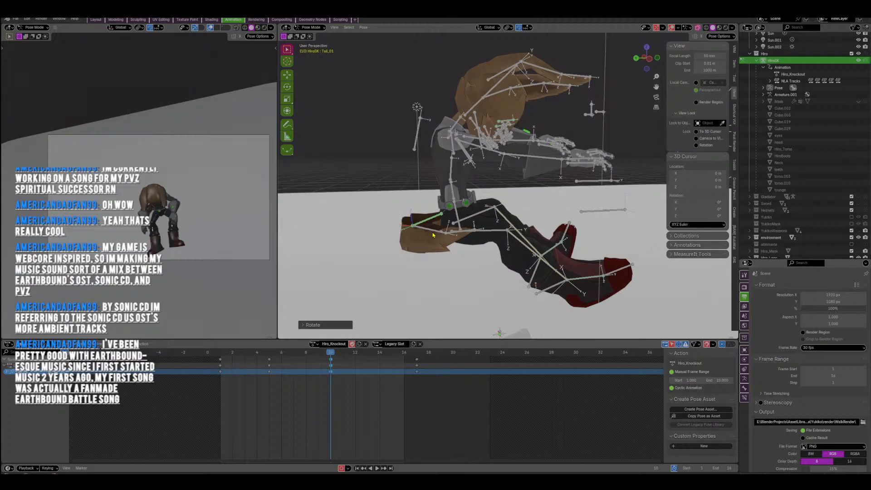
Undo the outermost tail bone's rotation and rotate the tail bone nearest the body at frame 8.
{"action": "key", "text": "ctrl+z"}
{"action": "left_click", "coordinate": [353, 357]}
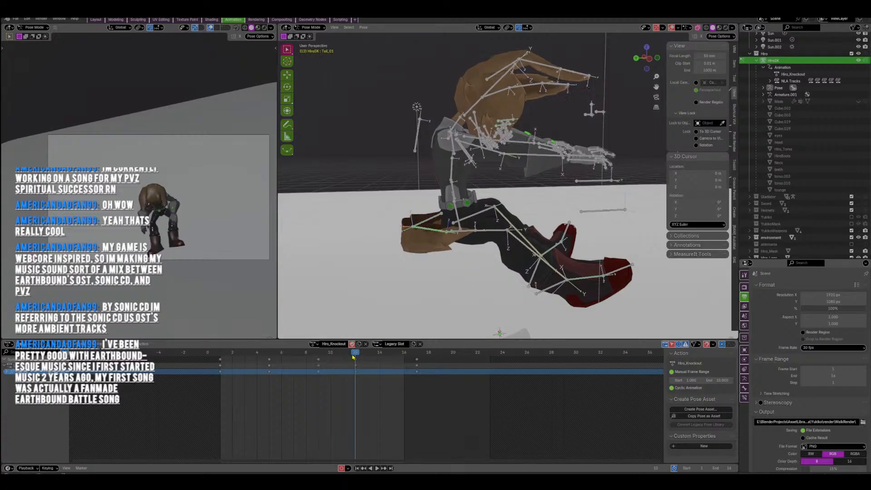
{"action": "left_click", "coordinate": [318, 355]}
{"action": "left_click", "coordinate": [448, 239]}
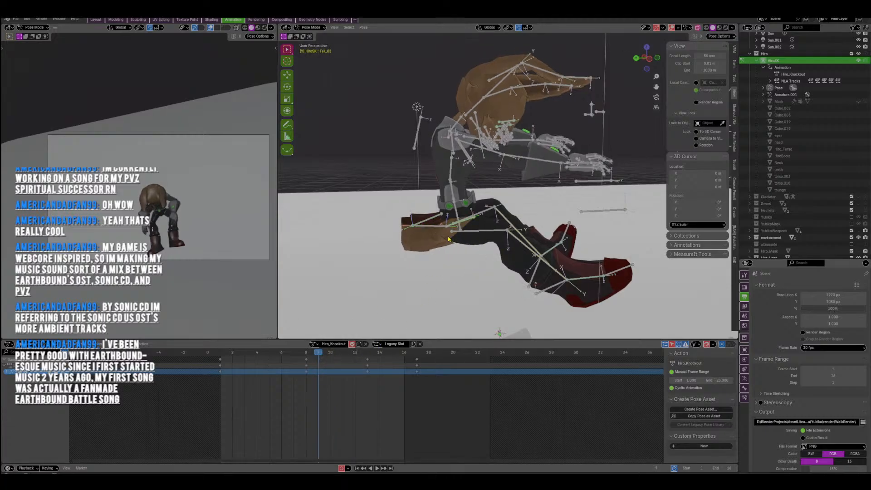
{"action": "key", "text": "space"}
{"action": "key", "text": "r"}
{"action": "left_click", "coordinate": [572, 210]}
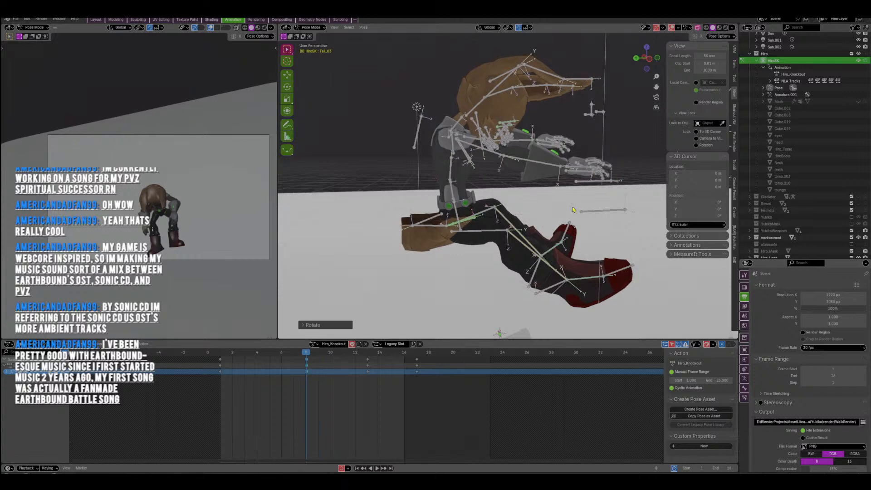
Rotate the same tail bone at frame 13 and play back the tail motion from another angle.
{"action": "left_click", "coordinate": [367, 353]}
{"action": "middle_click_drag", "start_coordinate": [495, 229], "coordinate": [473, 233]}
{"action": "key", "text": "r"}
{"action": "left_click", "coordinate": [498, 218]}
{"action": "key", "text": "space"}
{"action": "middle_click_drag", "start_coordinate": [519, 198], "coordinate": [473, 201]}
{"action": "key", "text": "space"}
Rotate the tail bone at frame 17, copy all bones' keys from frame 17 to frame 1, and play back.
{"action": "left_click", "coordinate": [368, 353]}
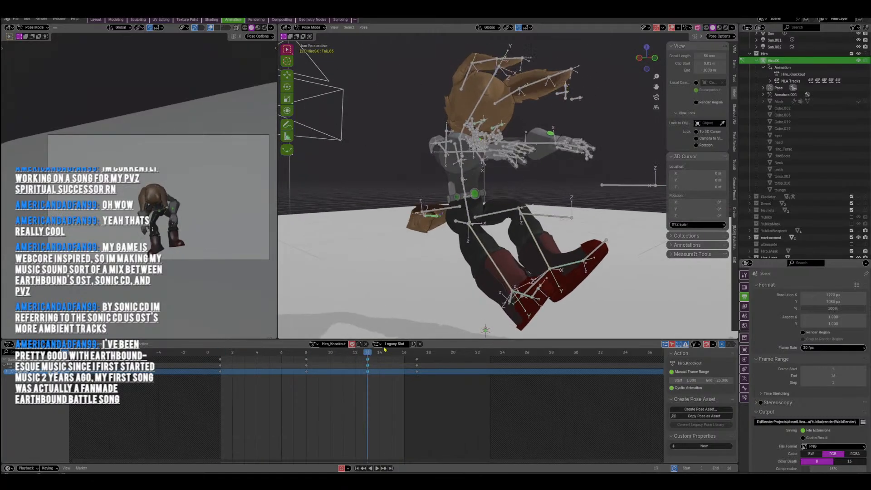
{"action": "left_click", "coordinate": [416, 353]}
{"action": "middle_click_drag", "start_coordinate": [508, 291], "coordinate": [527, 258]}
{"action": "scroll", "coordinate": [528, 258], "scroll_direction": "up", "scroll_amount": 2}
{"action": "key", "text": "r"}
{"action": "left_click", "coordinate": [519, 230]}
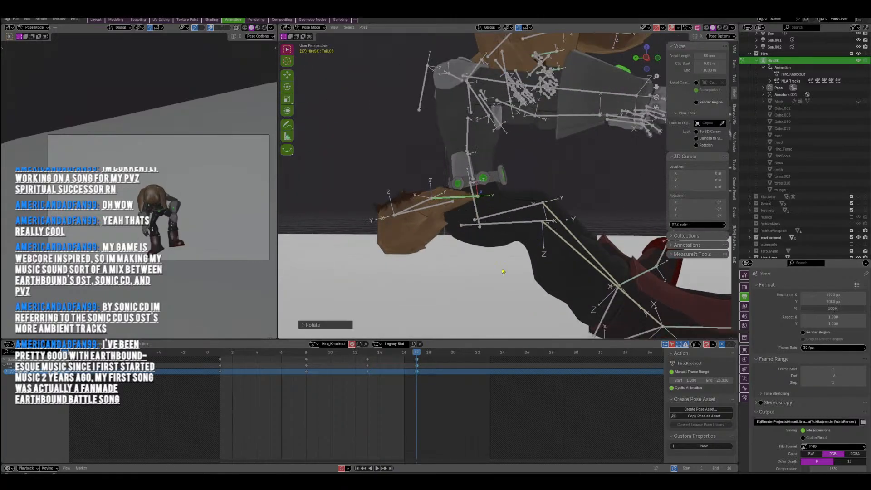
{"action": "key", "text": "a"}
{"action": "key", "text": "shift+d"}
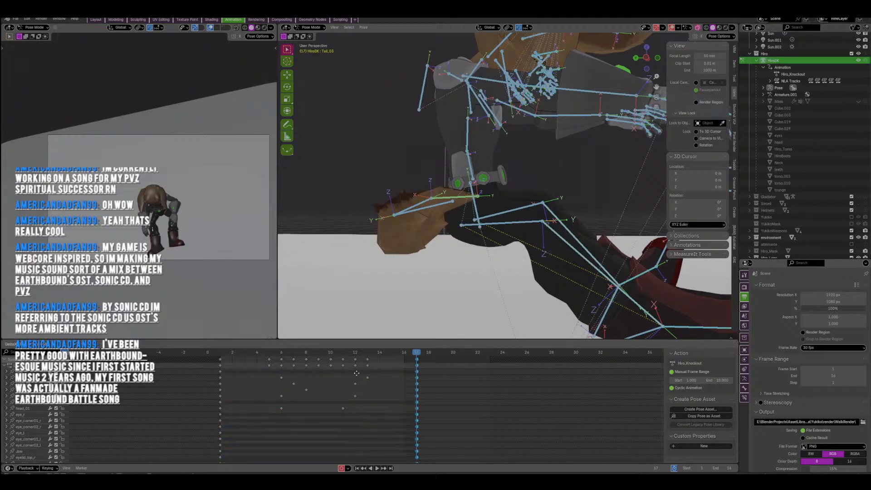
{"action": "left_click", "coordinate": [225, 389]}
{"action": "key", "text": "space"}
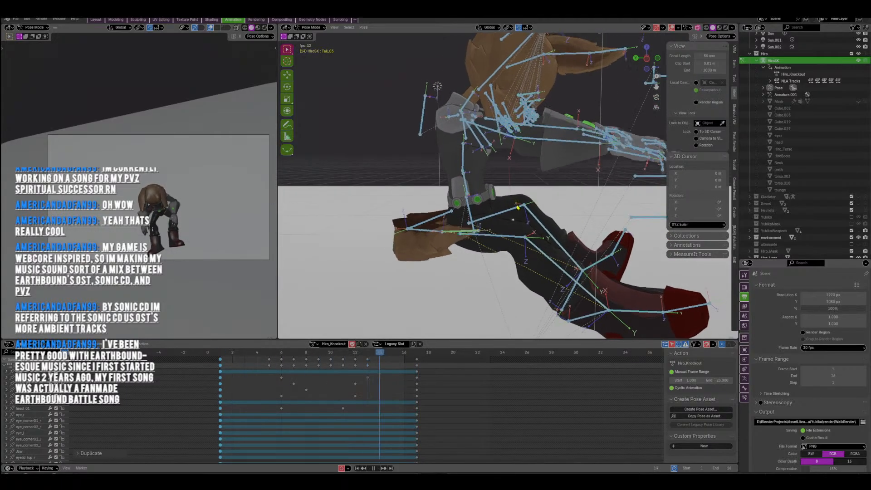
{"action": "key", "text": "space"}
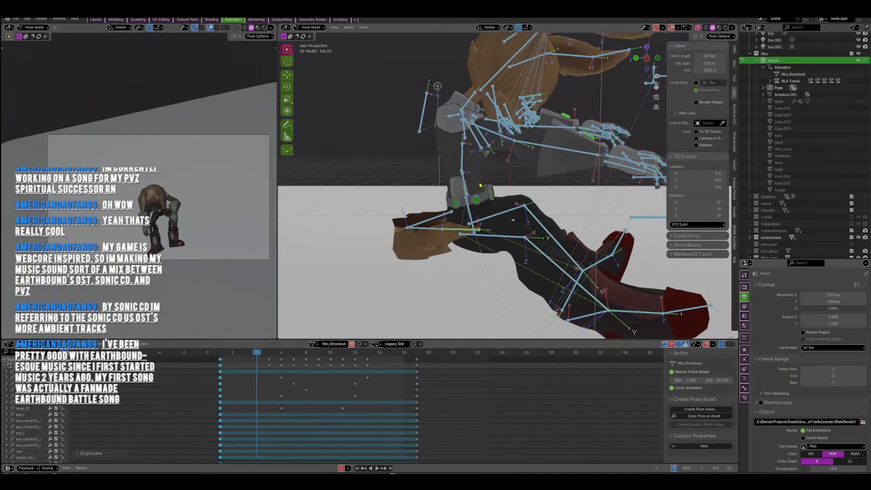
Select the lower spine bone and play back the knockout loop, examining the body motion from several angles.
{"action": "left_click", "coordinate": [453, 218]}
{"action": "key", "text": "space"}
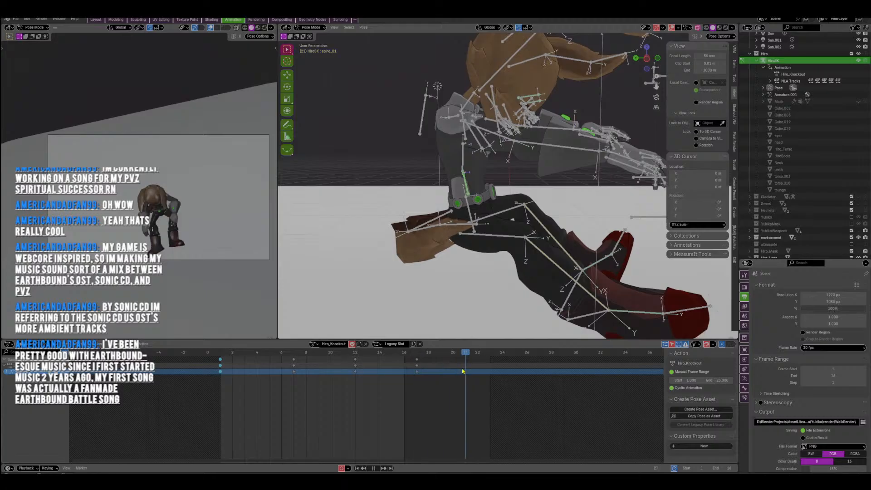
{"action": "key", "text": "space"}
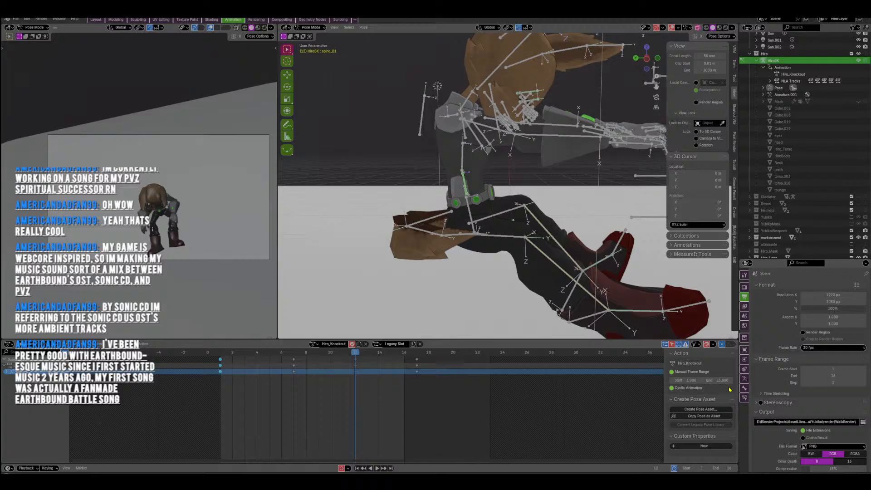
{"action": "middle_click_drag", "start_coordinate": [619, 304], "coordinate": [591, 303]}
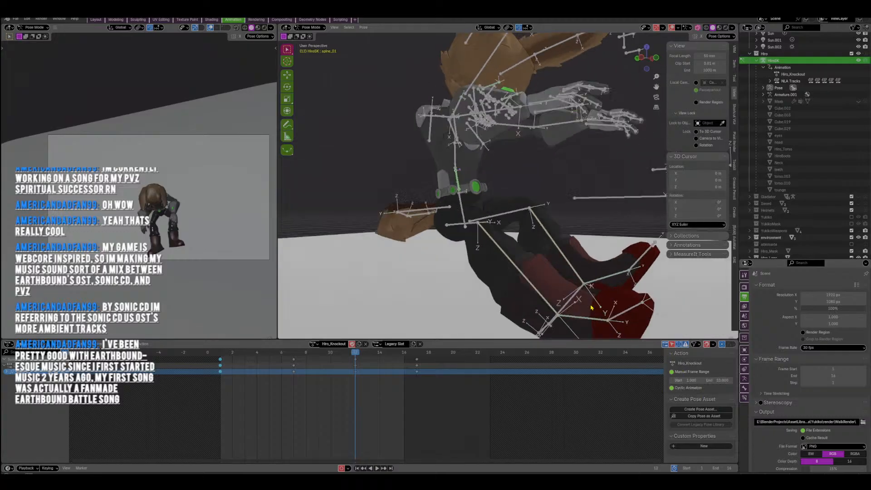
{"action": "scroll", "coordinate": [585, 290], "scroll_direction": "down", "scroll_amount": 3}
{"action": "middle_click_drag", "start_coordinate": [585, 272], "coordinate": [512, 233]}
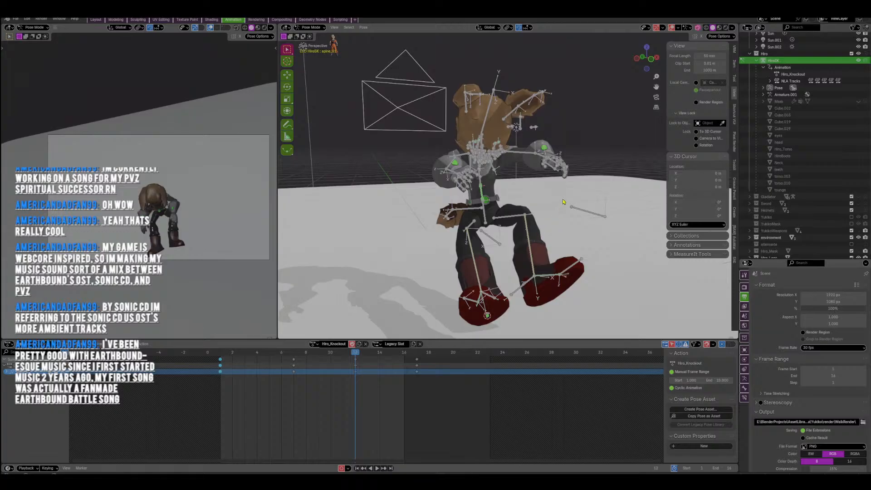
{"action": "key", "text": "space"}
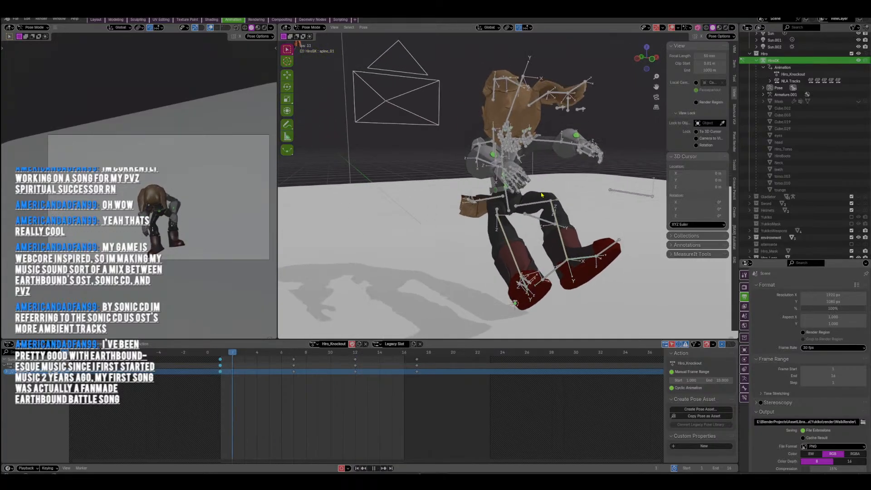
{"action": "middle_click_drag", "start_coordinate": [541, 195], "coordinate": [493, 212]}
{"action": "middle_click_drag", "start_coordinate": [527, 182], "coordinate": [550, 186]}
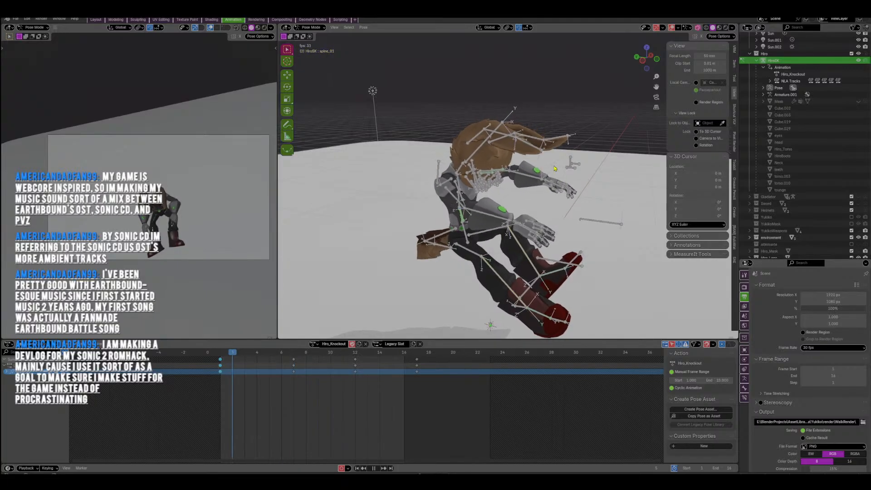
{"action": "middle_click_drag", "start_coordinate": [589, 204], "coordinate": [565, 218]}
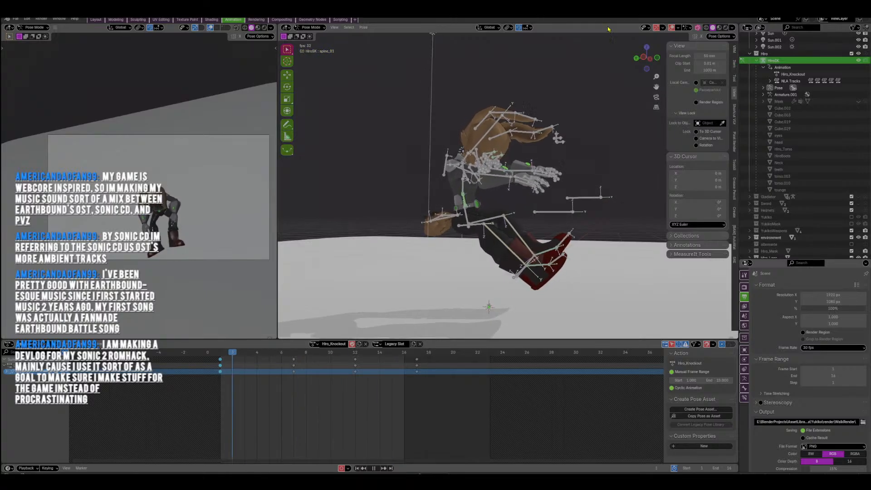
{"action": "middle_click_drag", "start_coordinate": [529, 206], "coordinate": [465, 166]}
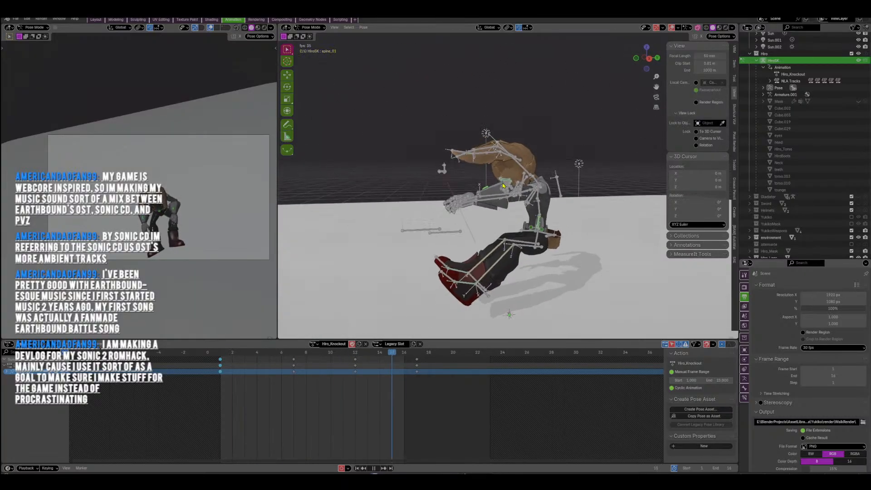
Rotate the left ear's base bone at frame 13 and play back the motion.
{"action": "scroll", "coordinate": [466, 167], "scroll_direction": "up", "scroll_amount": 4}
{"action": "key", "text": "space"}
{"action": "left_click_drag", "start_coordinate": [385, 353], "coordinate": [369, 352]}
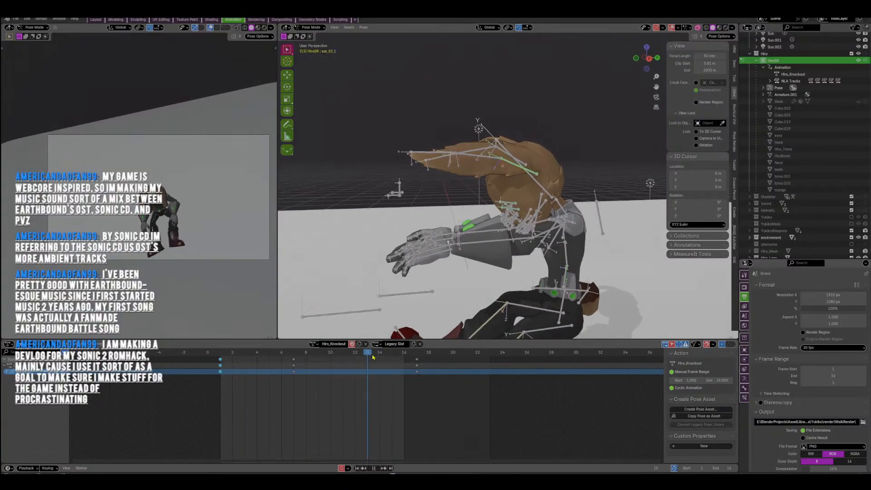
{"action": "middle_click_drag", "start_coordinate": [454, 217], "coordinate": [496, 169]}
{"action": "key", "text": "r"}
{"action": "left_click", "coordinate": [426, 202]}
{"action": "key", "text": "space"}
{"action": "key", "text": "space"}
Try rotating the left ear's middle bone at frame 6 and check it in playback.
{"action": "left_click", "coordinate": [496, 154]}
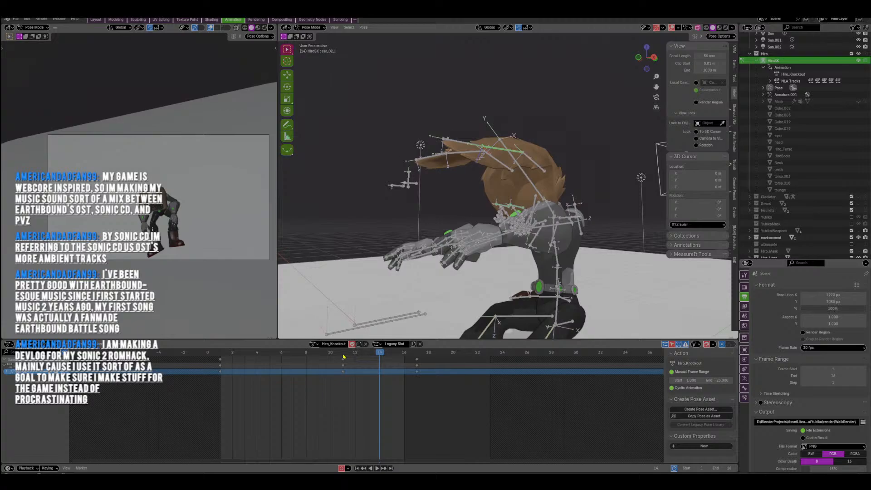
{"action": "left_click", "coordinate": [343, 356]}
{"action": "middle_click_drag", "start_coordinate": [458, 236], "coordinate": [429, 242]}
{"action": "left_click", "coordinate": [282, 355]}
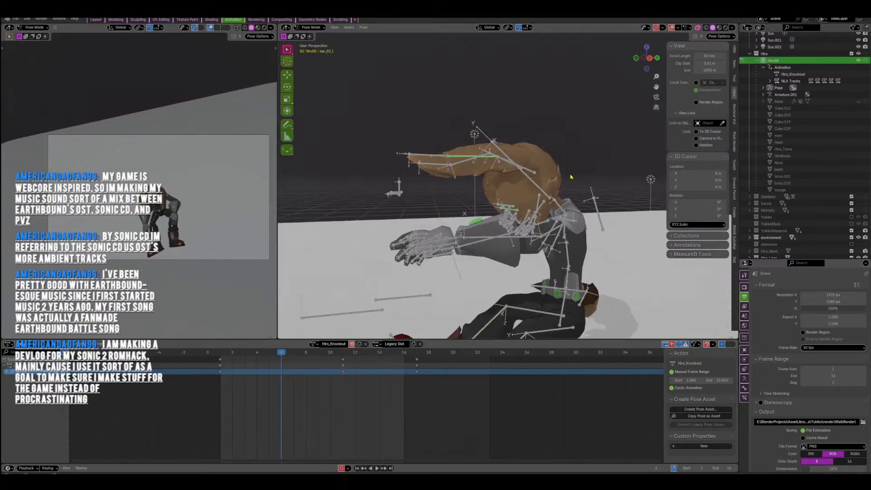
{"action": "key", "text": "r"}
{"action": "left_click", "coordinate": [565, 178]}
{"action": "key", "text": "space"}
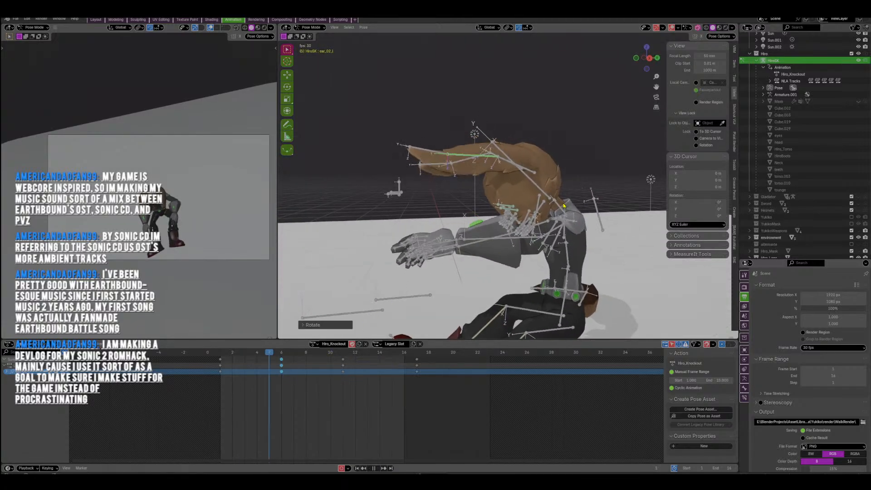
{"action": "middle_click_drag", "start_coordinate": [564, 205], "coordinate": [592, 216]}
{"action": "key", "text": "space"}
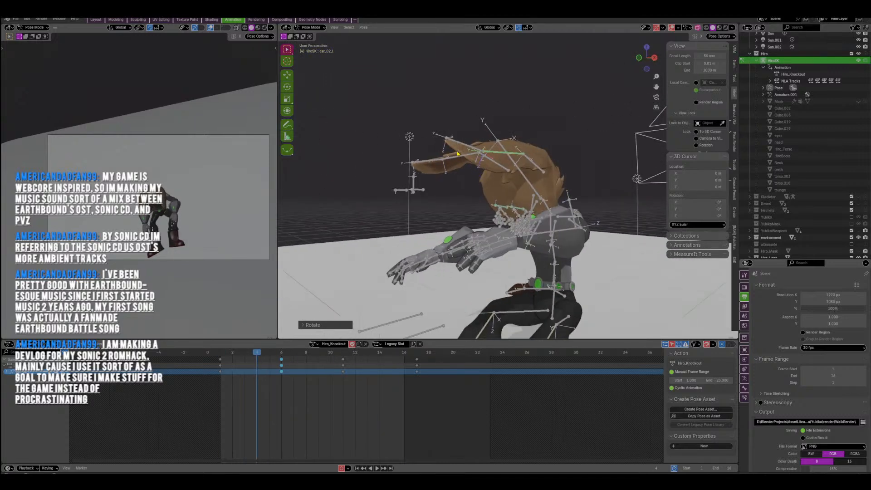
{"action": "key", "text": "ctrl+z"}
Rotate the left ear's tip bone at frames 11 and 1.
{"action": "left_click", "coordinate": [343, 352]}
{"action": "middle_click_drag", "start_coordinate": [472, 190], "coordinate": [452, 191]}
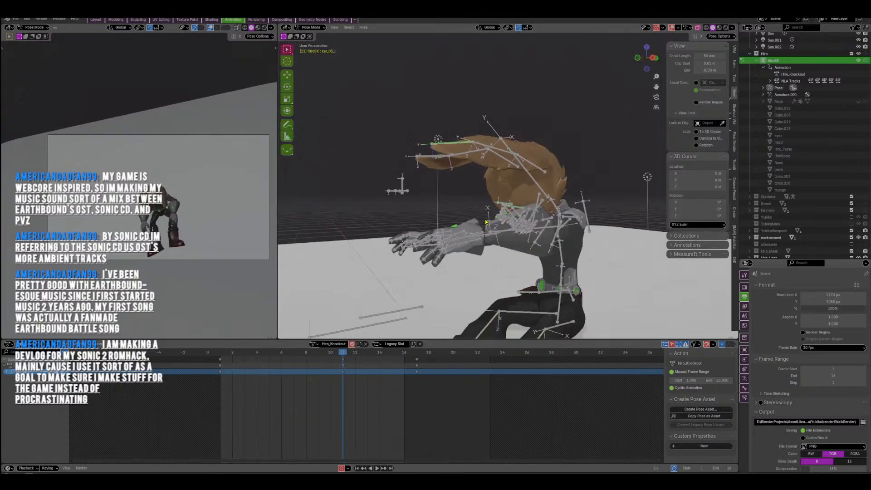
{"action": "left_click", "coordinate": [449, 144]}
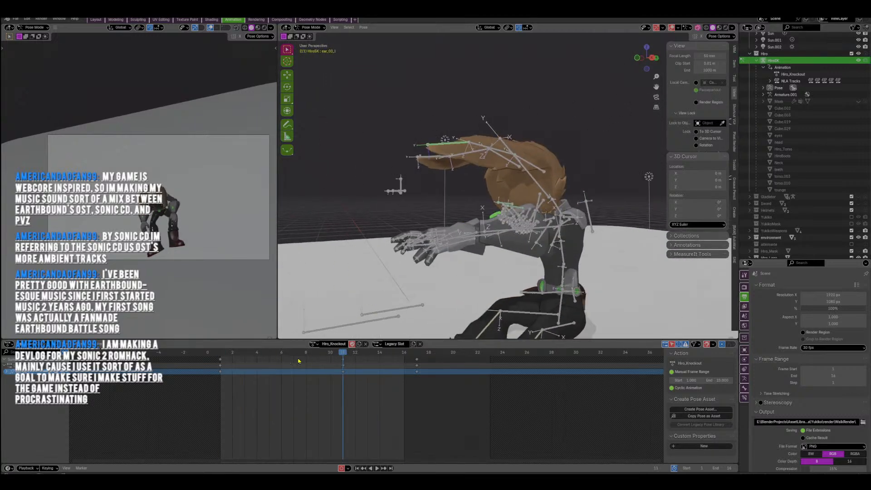
{"action": "left_click", "coordinate": [219, 354]}
{"action": "middle_click_drag", "start_coordinate": [561, 224], "coordinate": [548, 226]}
{"action": "key", "text": "r"}
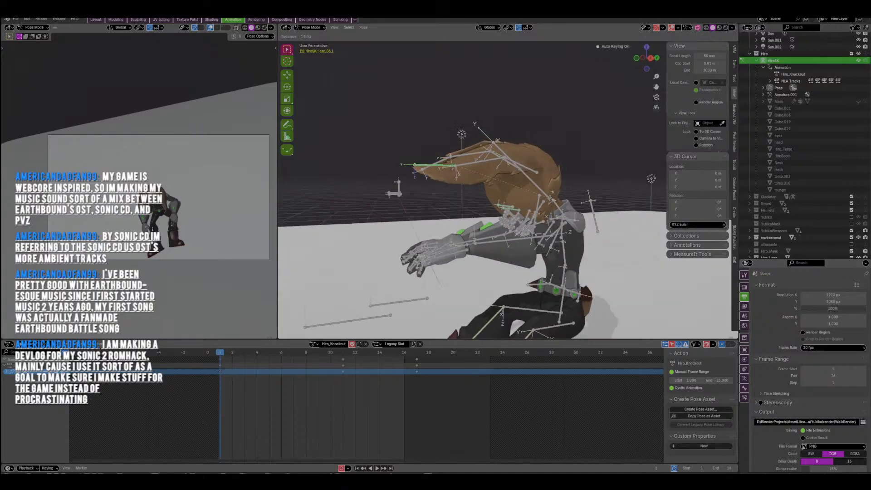
{"action": "left_click", "coordinate": [559, 193]}
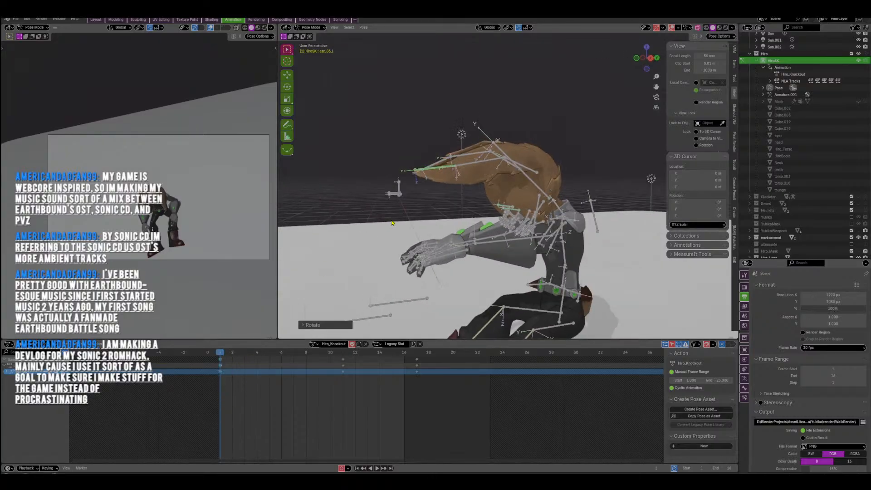
Copy all bones' keys from frame 1 to frame 17 and play back the loop.
{"action": "key", "text": "a"}
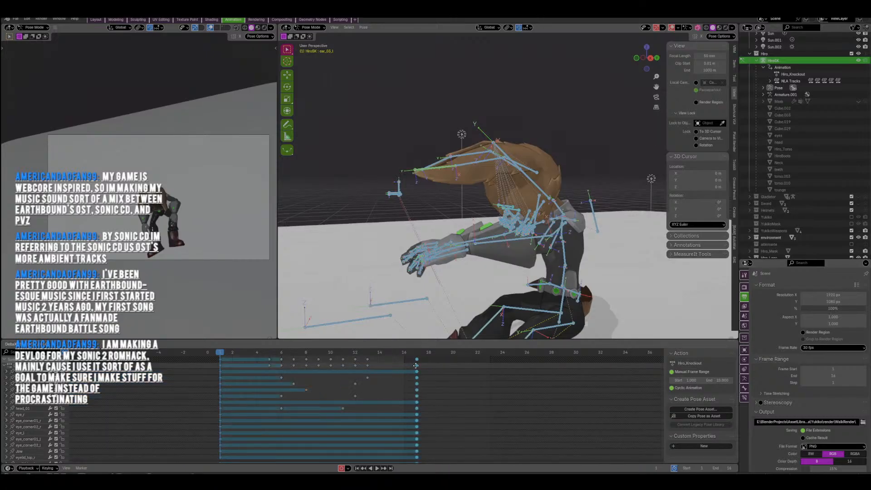
{"action": "left_click", "coordinate": [448, 362]}
{"action": "key", "text": "space"}
{"action": "middle_click_drag", "start_coordinate": [479, 238], "coordinate": [438, 167]}
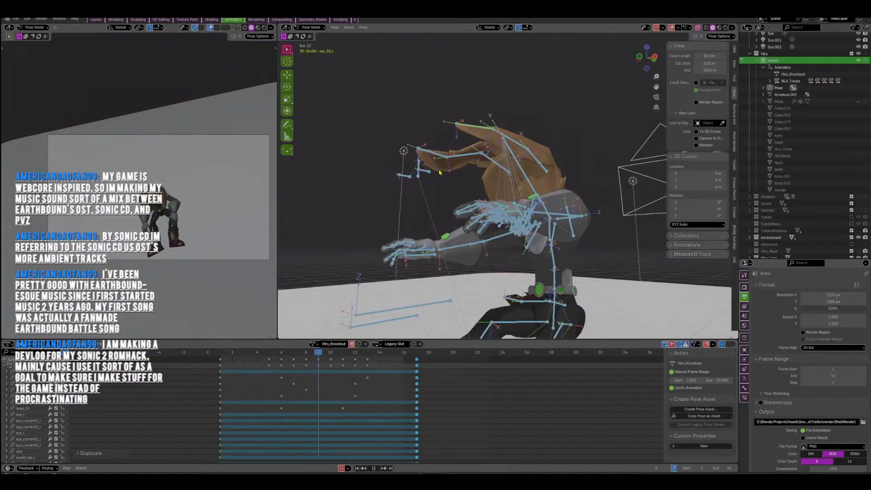
{"action": "key", "text": "space"}
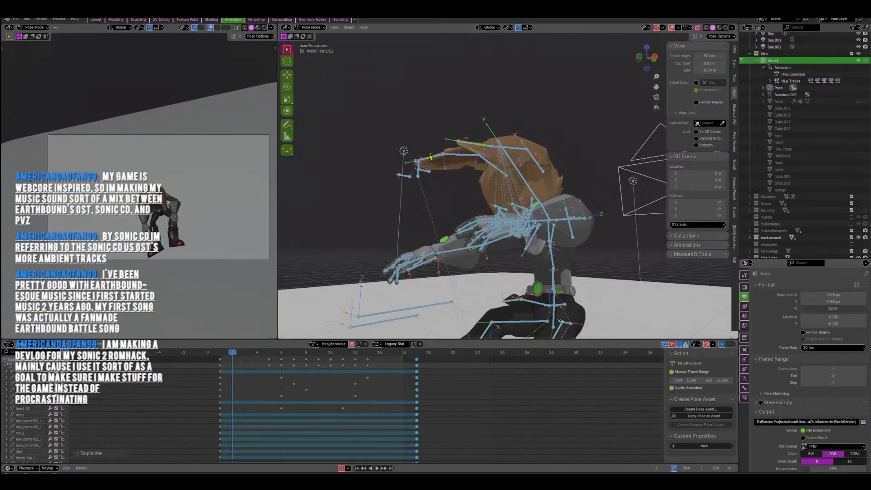
Rotate the right ear's tip and middle bones at frame 7.
{"action": "left_click", "coordinate": [430, 157]}
{"action": "key", "text": "Up"}
{"action": "middle_click_drag", "start_coordinate": [428, 221], "coordinate": [583, 189]}
{"action": "key", "text": "r"}
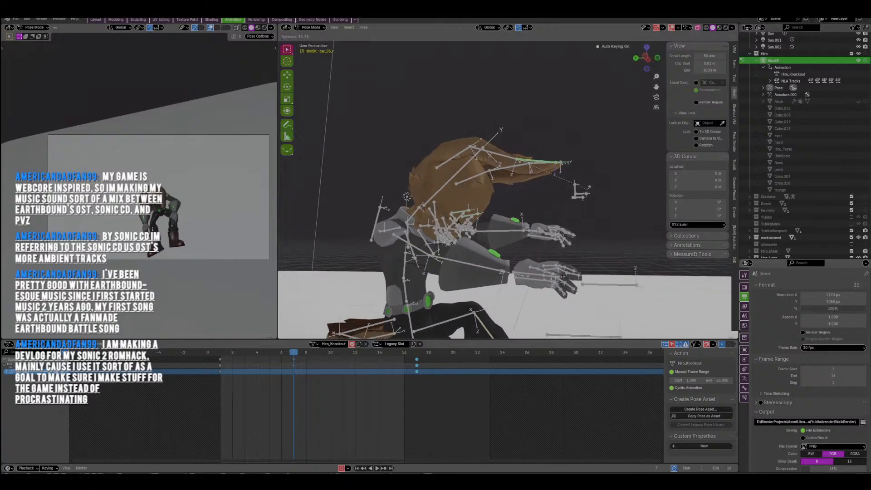
{"action": "left_click", "coordinate": [588, 194]}
{"action": "left_click", "coordinate": [507, 160]}
{"action": "middle_click_drag", "start_coordinate": [507, 160], "coordinate": [520, 163]}
{"action": "key", "text": "r"}
{"action": "left_click", "coordinate": [526, 175]}
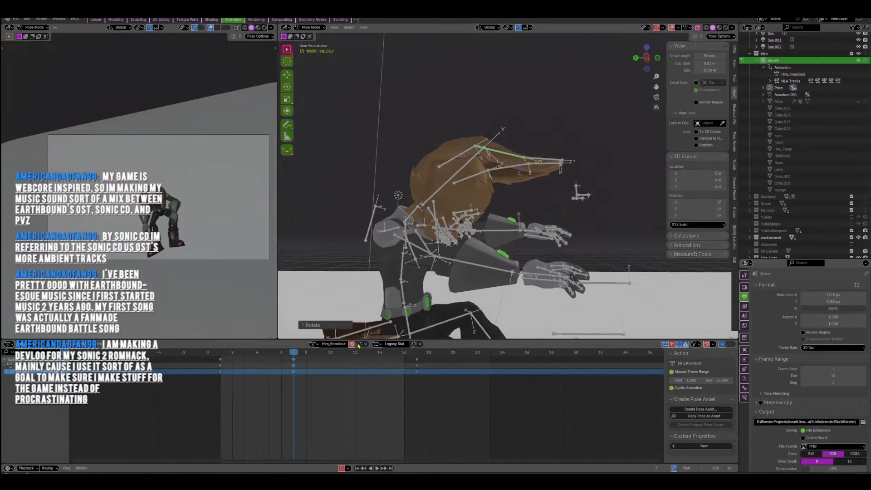
Rotate the right ear's middle and tip bones at frame 11 and play back the ear motion.
{"action": "left_click", "coordinate": [343, 353]}
{"action": "key", "text": "r"}
{"action": "left_click", "coordinate": [533, 216]}
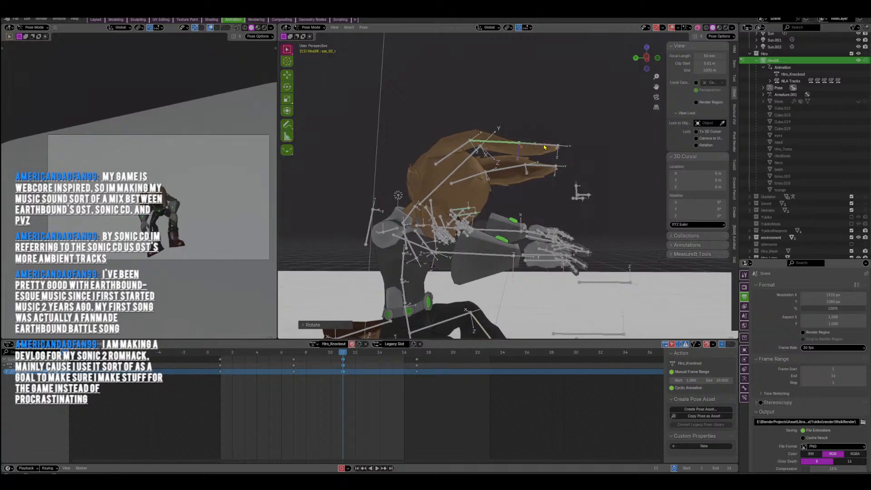
{"action": "left_click", "coordinate": [545, 147]}
{"action": "key", "text": "r"}
{"action": "left_click", "coordinate": [569, 162]}
{"action": "key", "text": "r"}
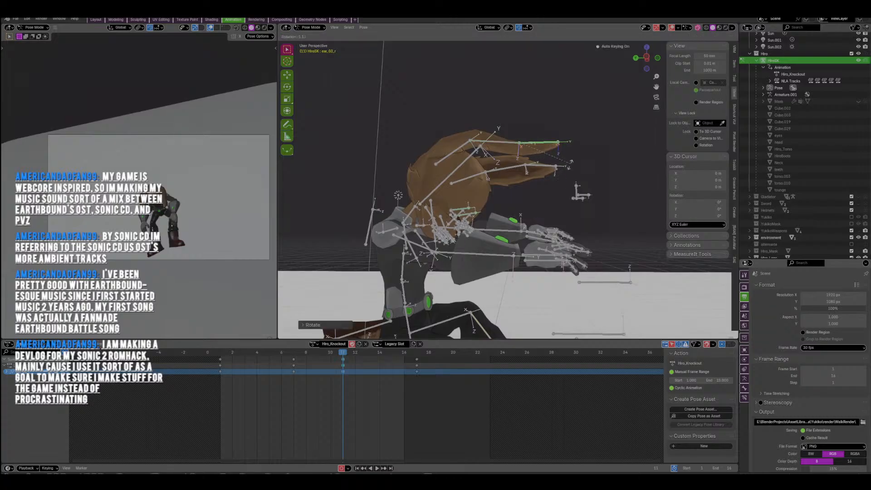
{"action": "left_click", "coordinate": [571, 161]}
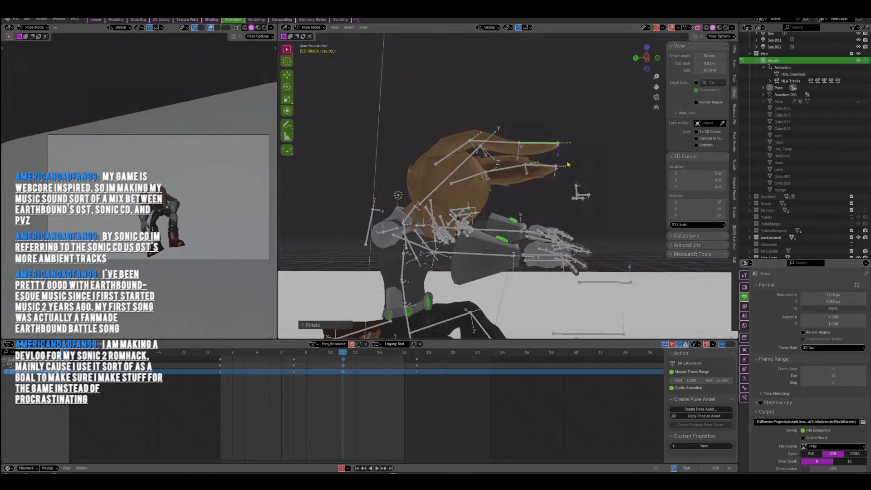
{"action": "middle_click_drag", "start_coordinate": [568, 164], "coordinate": [507, 195]}
{"action": "key", "text": "space"}
{"action": "key", "text": "space"}
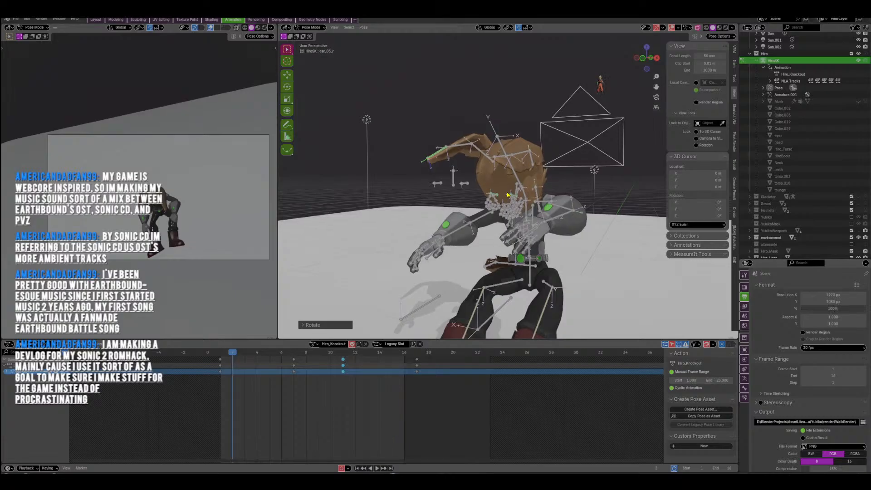
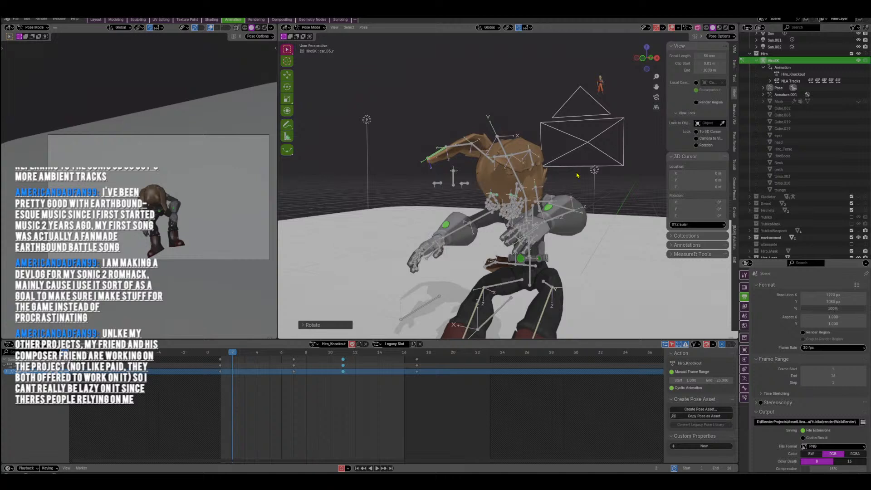
Play back the Hiro_Knockout loop and examine the full-body motion from several view angles with all bones selected.
{"action": "scroll", "coordinate": [525, 207], "scroll_direction": "down", "scroll_amount": 2}
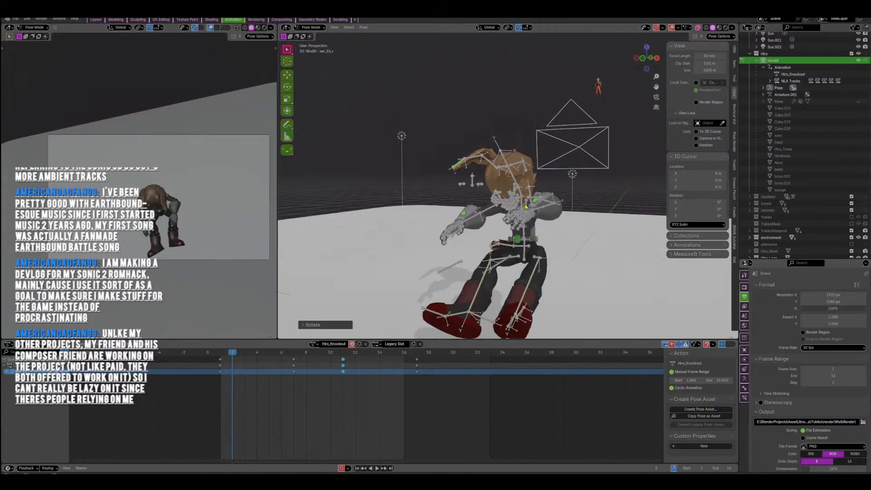
{"action": "middle_click_drag", "start_coordinate": [501, 232], "coordinate": [578, 173]}
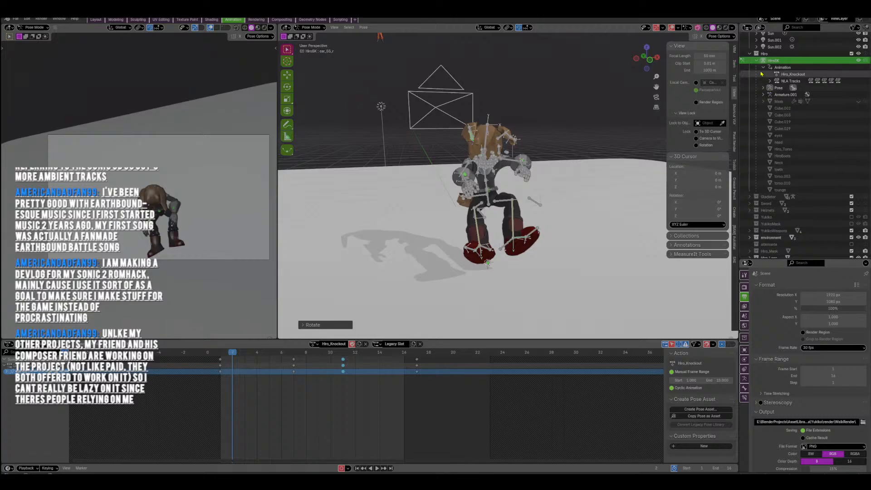
{"action": "middle_click_drag", "start_coordinate": [516, 183], "coordinate": [475, 255]}
{"action": "key", "text": "space"}
{"action": "key", "text": "space"}
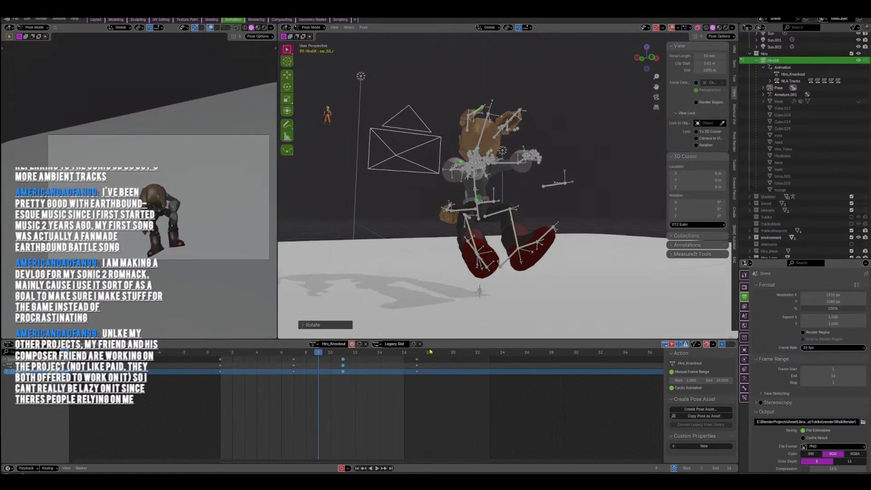
{"action": "key", "text": "space"}
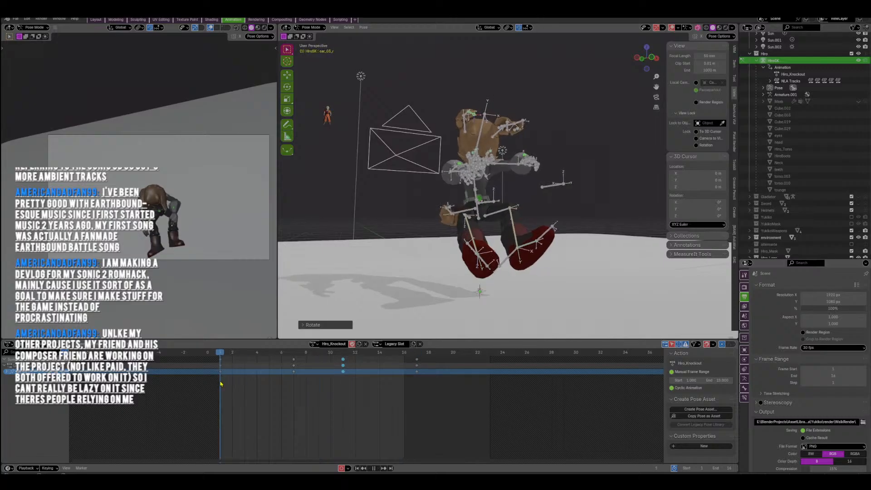
{"action": "left_click_drag", "start_coordinate": [223, 384], "coordinate": [355, 379]}
{"action": "key", "text": "a"}
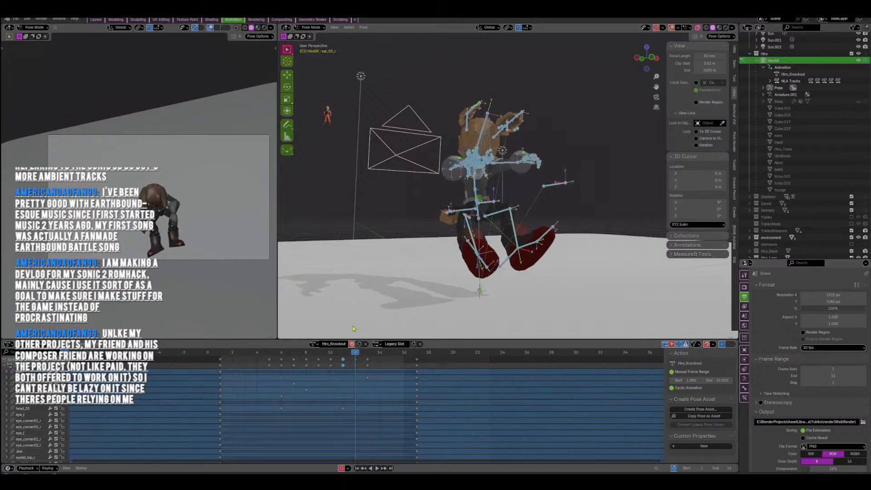
{"action": "key", "text": "space"}
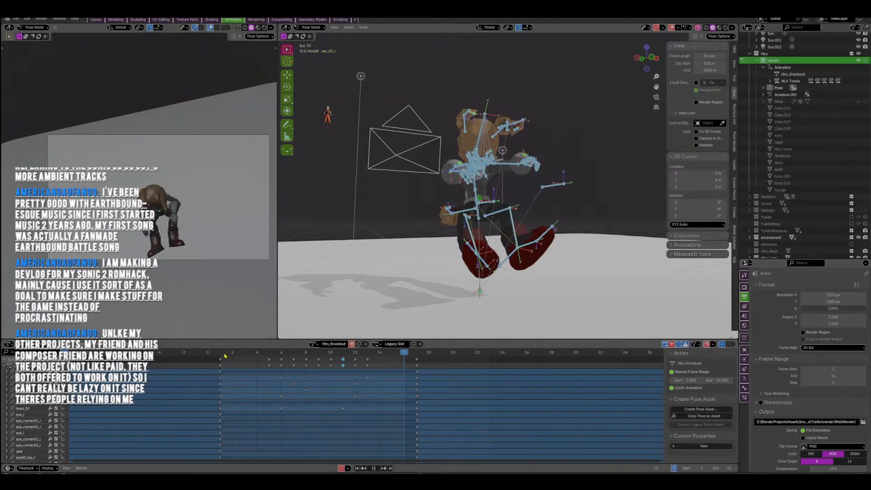
{"action": "middle_click_drag", "start_coordinate": [464, 251], "coordinate": [484, 260]}
{"action": "key", "text": "space"}
{"action": "scroll", "coordinate": [485, 260], "scroll_direction": "up", "scroll_amount": 1}
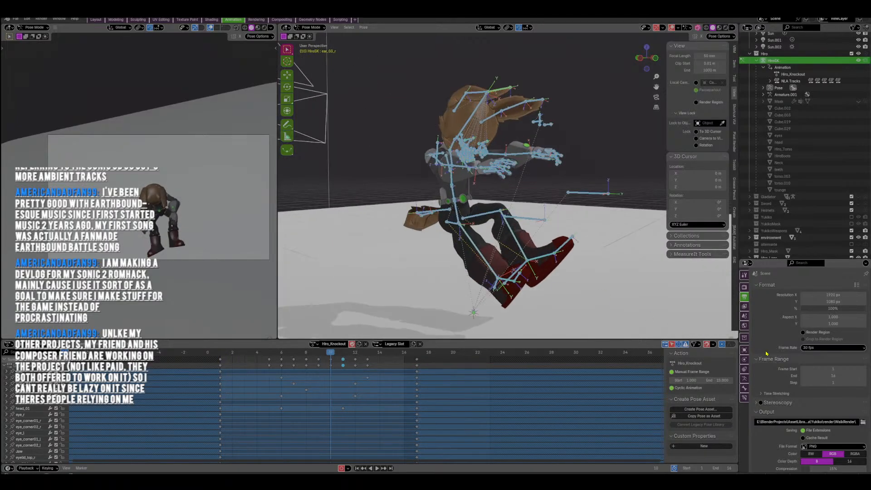
Set the end of the Hiro_Knockout action's manual frame range to 16 and play back the loop.
{"action": "left_click", "coordinate": [718, 380]}
{"action": "type", "text": "16"}
{"action": "key", "text": "Return"}
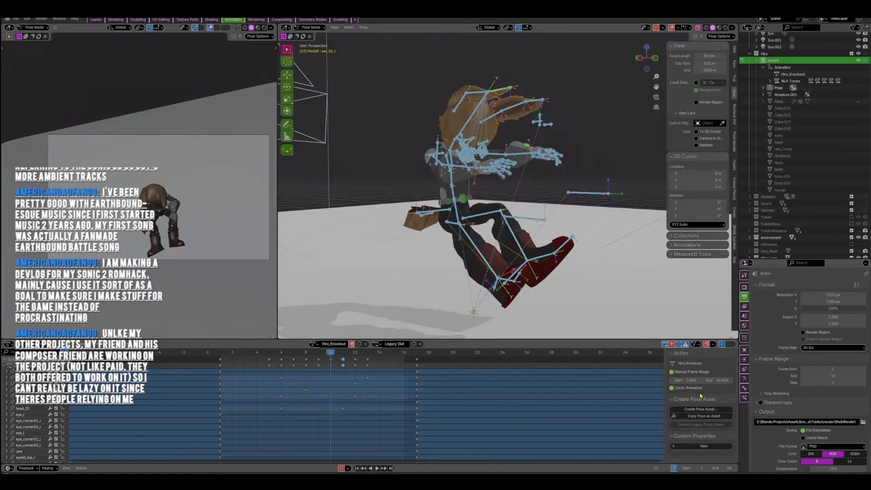
{"action": "scroll", "coordinate": [438, 389], "scroll_direction": "up", "scroll_amount": 2}
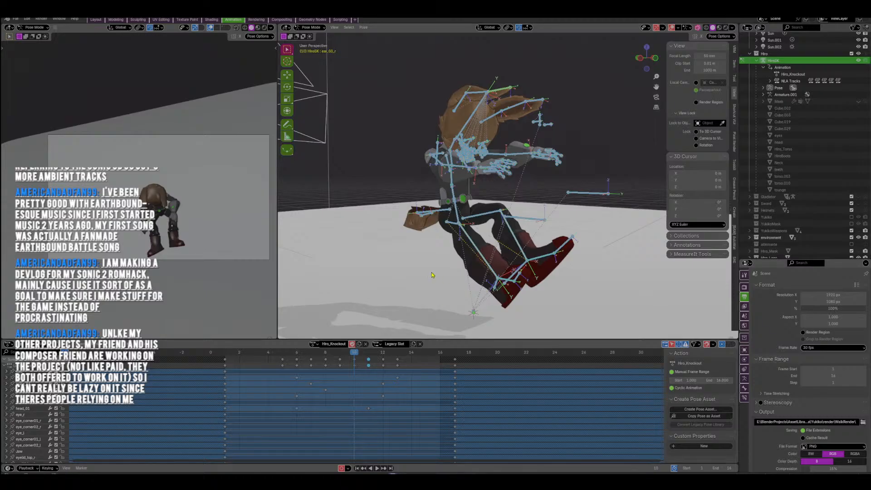
{"action": "middle_click_drag", "start_coordinate": [432, 275], "coordinate": [367, 318]}
{"action": "key", "text": "space"}
{"action": "middle_click_drag", "start_coordinate": [513, 303], "coordinate": [481, 269]}
{"action": "key", "text": "Escape"}
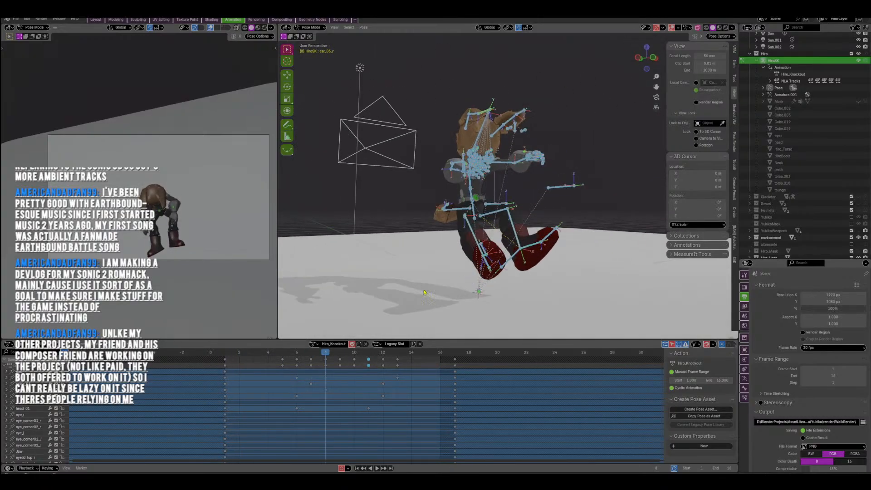
Load the Hiro_JumpAnim action on the armature, play it back, and set the scene's end frame to 20.
{"action": "left_click", "coordinate": [315, 344]}
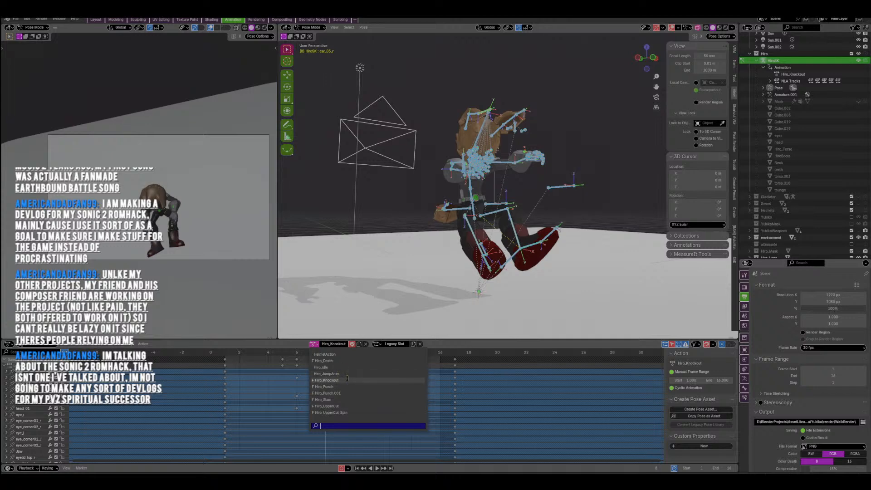
{"action": "left_click", "coordinate": [349, 373]}
{"action": "key", "text": "space"}
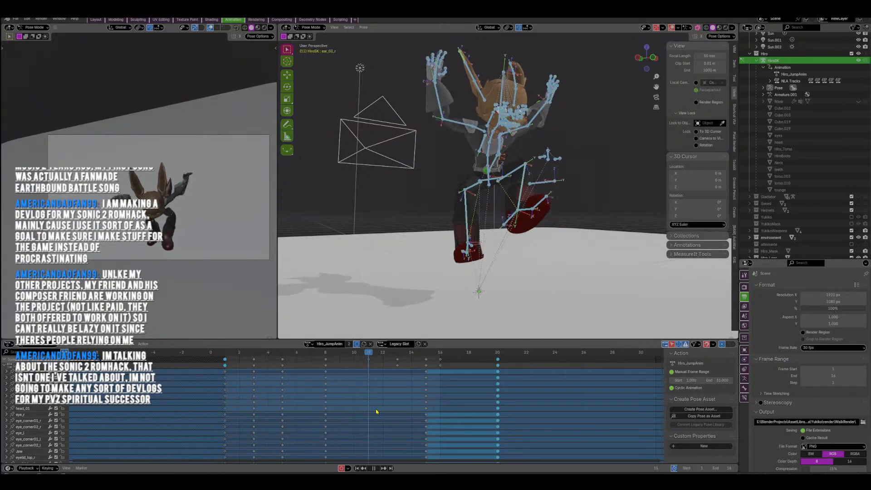
{"action": "key", "text": "space"}
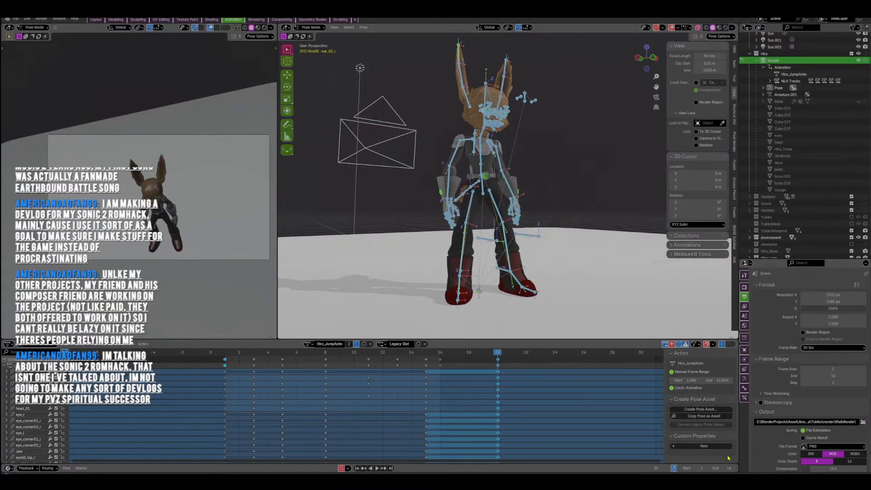
{"action": "left_click", "coordinate": [733, 468]}
{"action": "left_click", "coordinate": [733, 468]}
{"action": "left_click", "coordinate": [734, 469]}
{"action": "left_click", "coordinate": [733, 468]}
Make a separate copy of the Hiro_JumpAnim action and name it Hiro_DodgeForward.
{"action": "left_click", "coordinate": [349, 343]}
{"action": "double_click", "coordinate": [345, 344]}
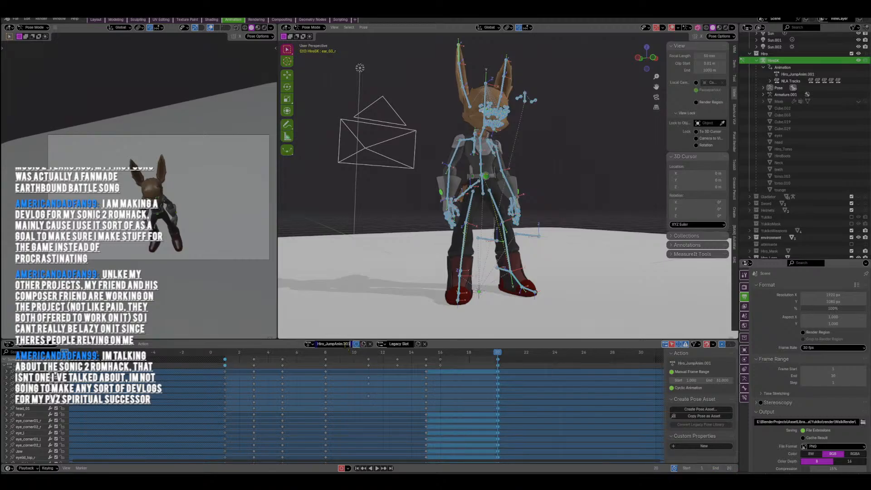
{"action": "type", "text": "Hiro"}
{"action": "type", "text": "ro"}
{"action": "type", "text": "_Dodge"}
{"action": "key", "text": "Return"}
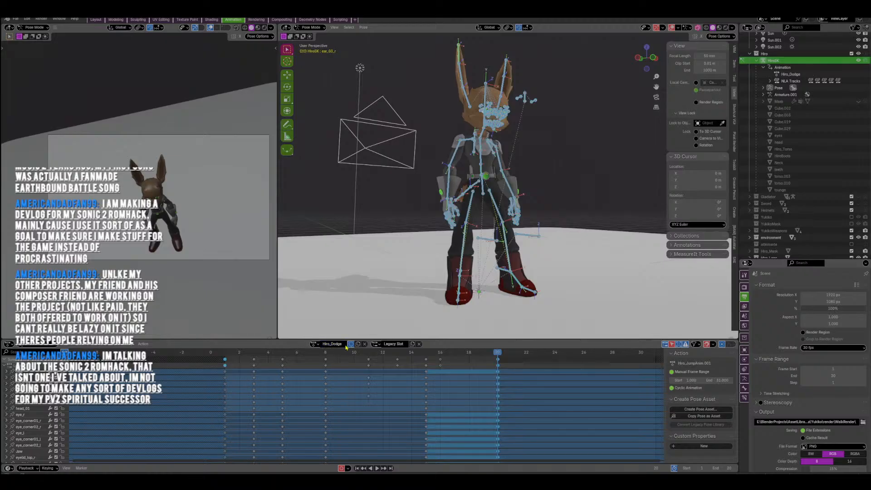
{"action": "double_click", "coordinate": [344, 344]}
{"action": "type", "text": "Forward"}
{"action": "key", "text": "Return"}
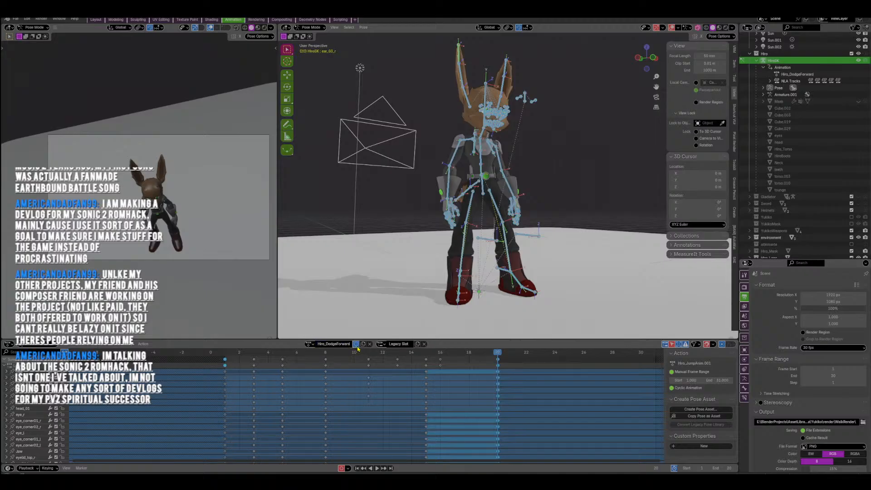
Play Hiro_DodgeForward briefly, stop at frame 2, and rotate the spine bone in the crouching pose.
{"action": "middle_click_drag", "start_coordinate": [483, 261], "coordinate": [530, 263]}
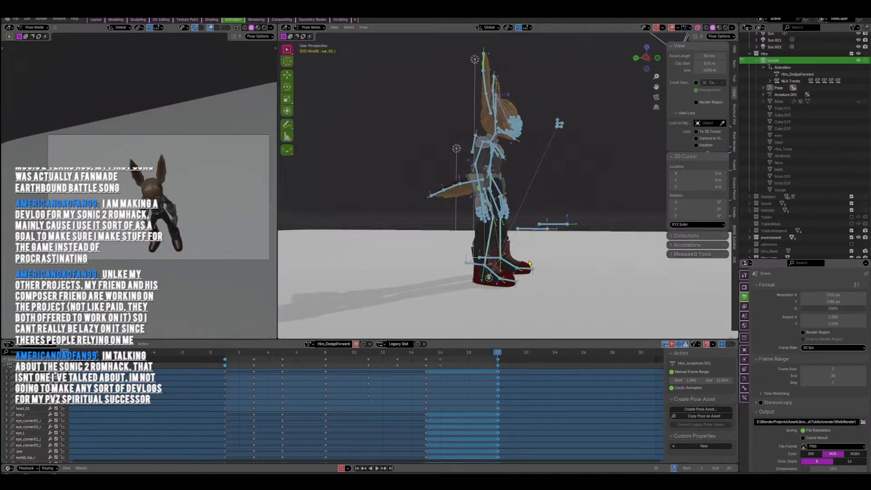
{"action": "key", "text": "space"}
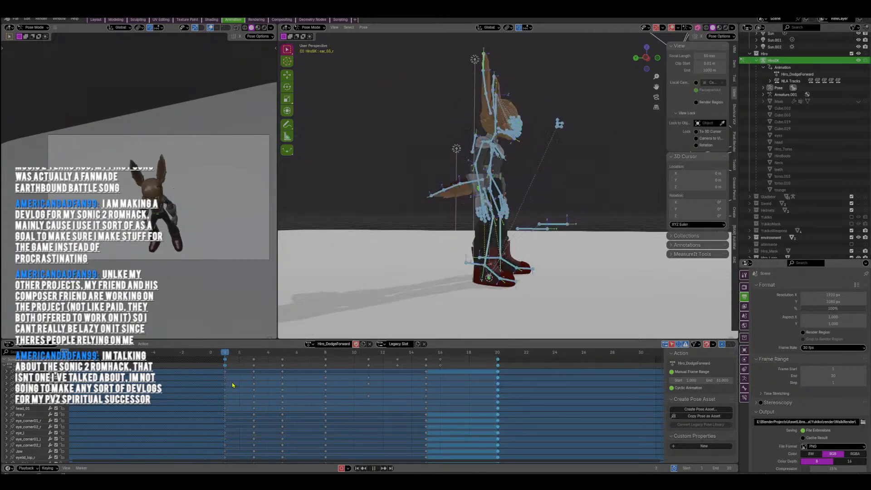
{"action": "key", "text": "space"}
{"action": "middle_click_drag", "start_coordinate": [526, 269], "coordinate": [480, 269]}
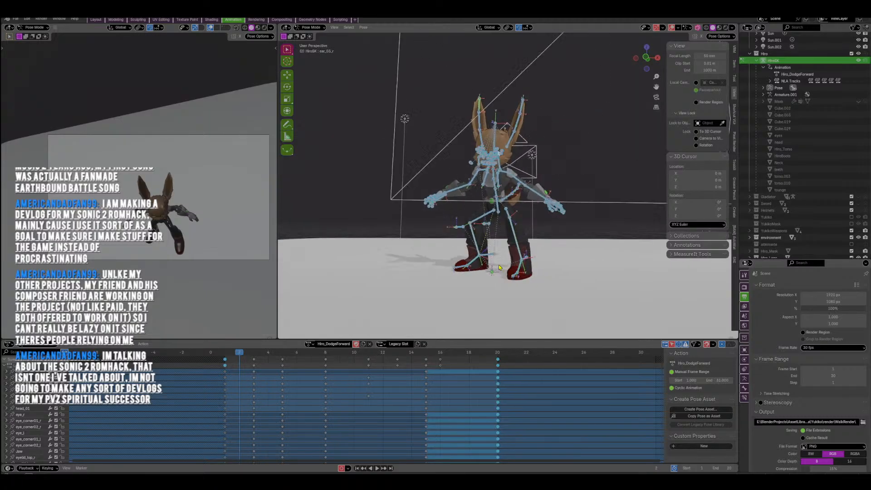
{"action": "scroll", "coordinate": [498, 265], "scroll_direction": "up", "scroll_amount": 3}
{"action": "left_click", "coordinate": [484, 195]}
{"action": "scroll", "coordinate": [483, 196], "scroll_direction": "up", "scroll_amount": 1}
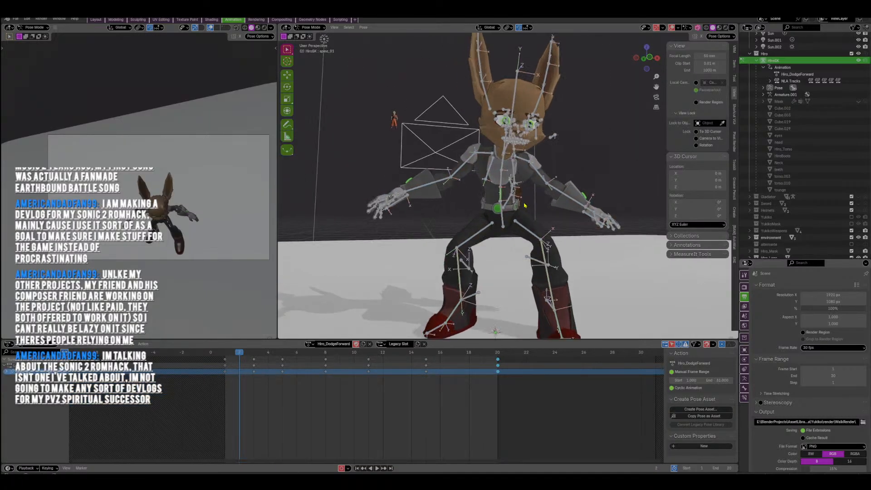
{"action": "middle_click_drag", "start_coordinate": [504, 206], "coordinate": [483, 207]}
{"action": "key", "text": "r"}
{"action": "left_click", "coordinate": [572, 239]}
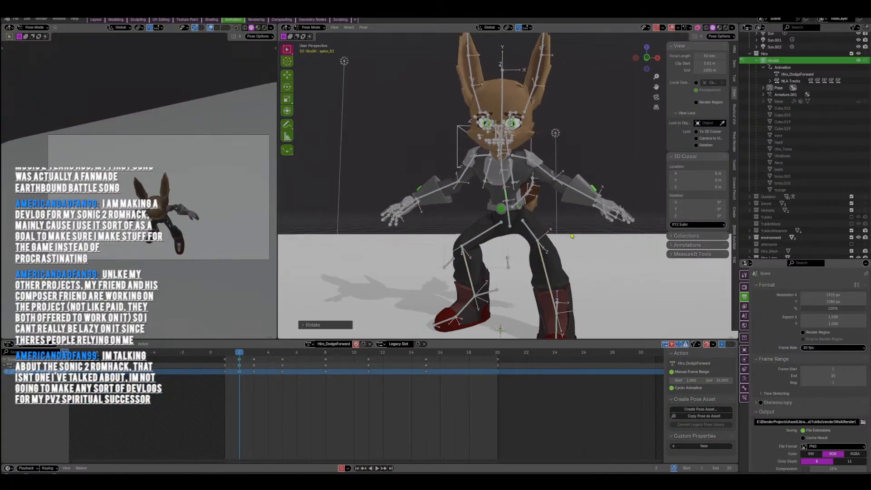
{"action": "middle_click_drag", "start_coordinate": [572, 204], "coordinate": [592, 200]}
{"action": "middle_click_drag", "start_coordinate": [546, 170], "coordinate": [528, 169]}
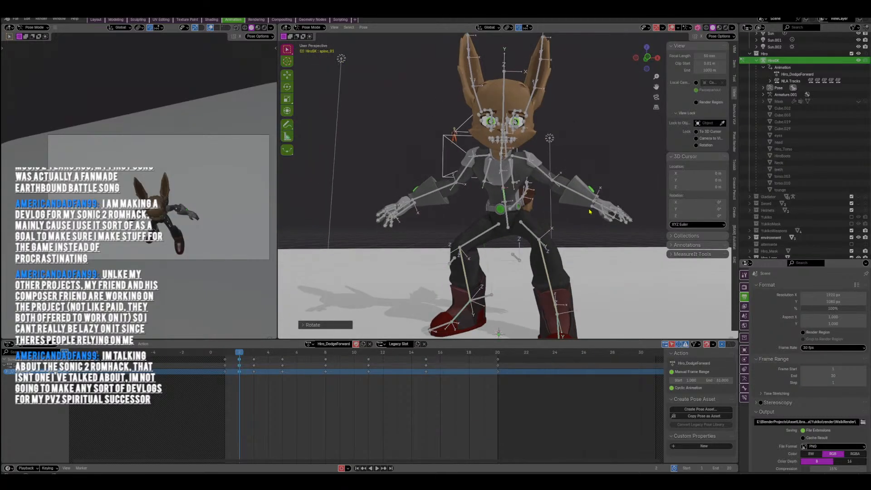
{"action": "key", "text": "r"}
{"action": "left_click", "coordinate": [535, 181]}
At frame 2, move the pelvis bone and rotate the tail bones downward together.
{"action": "left_click", "coordinate": [502, 220]}
{"action": "middle_click_drag", "start_coordinate": [582, 219], "coordinate": [526, 196]}
{"action": "key", "text": "g"}
{"action": "left_click", "coordinate": [558, 221]}
{"action": "left_click_drag", "start_coordinate": [550, 128], "coordinate": [512, 159]}
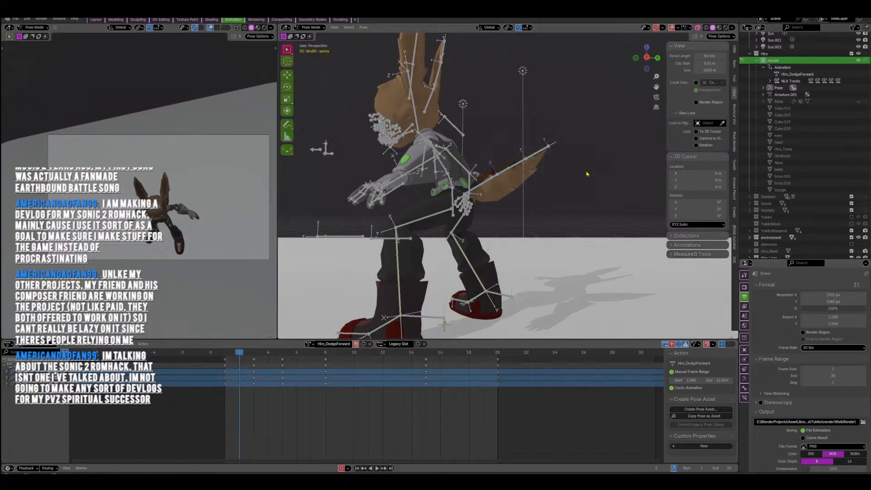
{"action": "key", "text": "r"}
{"action": "left_click", "coordinate": [601, 212]}
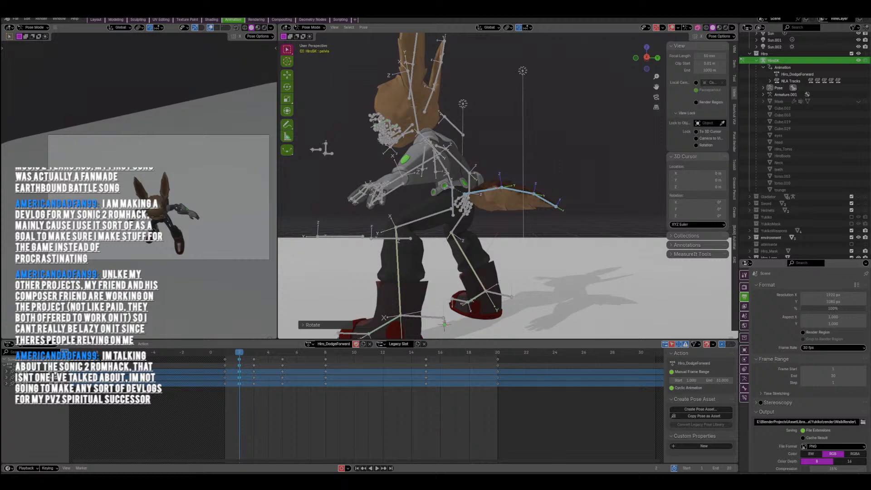
At frame 2, move the left foot's IK bone outward along X and rotate it outward about Z.
{"action": "middle_click_drag", "start_coordinate": [481, 181], "coordinate": [541, 234]}
{"action": "left_click", "coordinate": [566, 241]}
{"action": "scroll", "coordinate": [536, 230], "scroll_direction": "down", "scroll_amount": 2}
{"action": "key", "text": "g"}
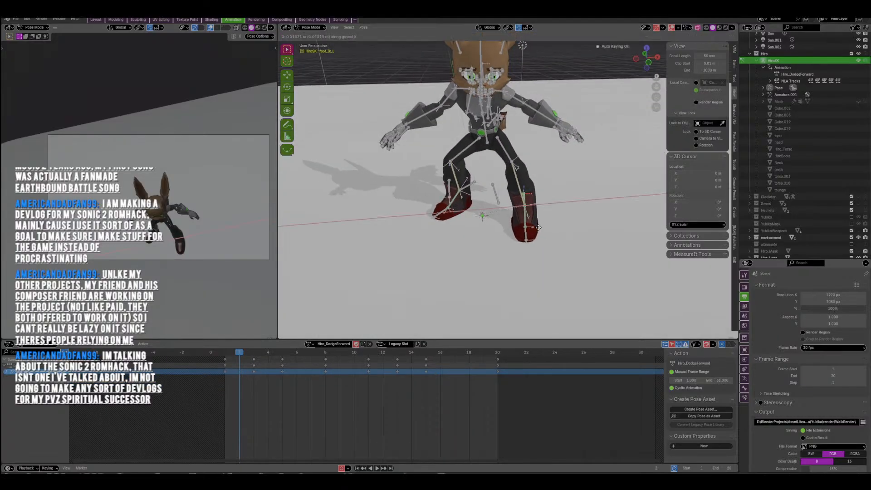
{"action": "left_click", "coordinate": [542, 227]}
{"action": "key", "text": "r"}
{"action": "key", "text": "z"}
{"action": "left_click", "coordinate": [538, 218]}
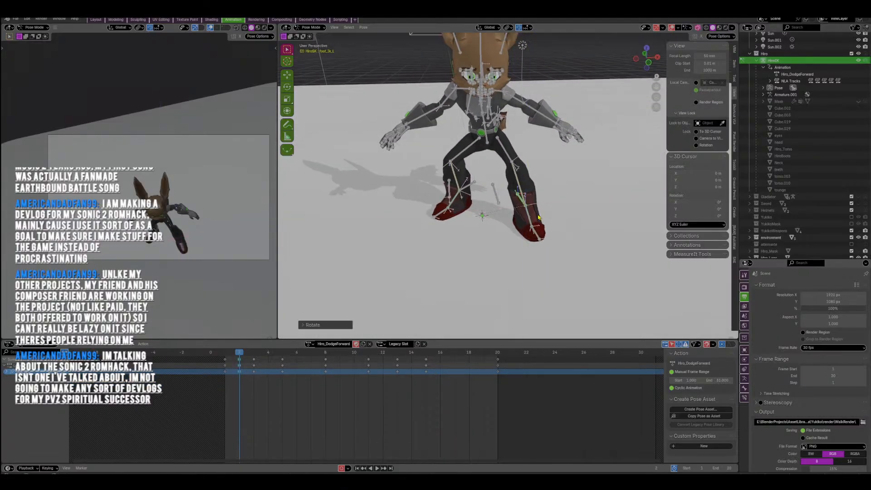
At frame 2, move the right foot's IK bone outward along X and rotate it about Z.
{"action": "left_click", "coordinate": [472, 183]}
{"action": "key", "text": "g"}
{"action": "key", "text": "x"}
{"action": "left_click", "coordinate": [527, 209]}
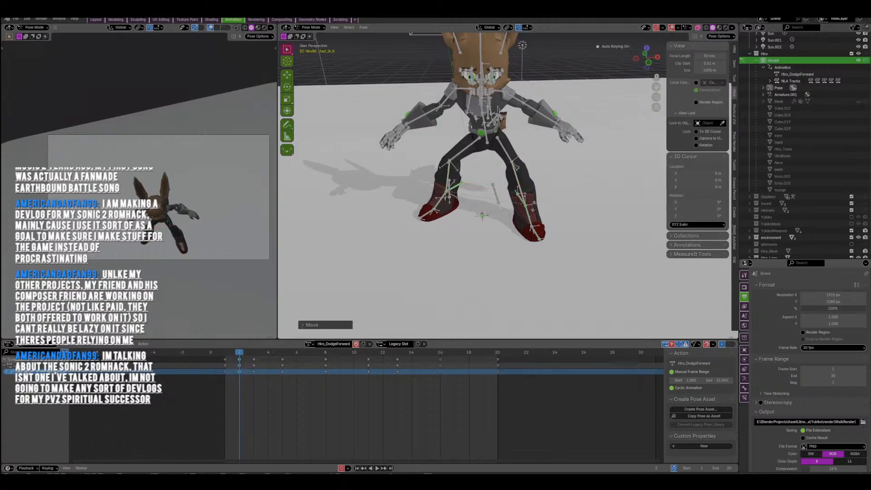
{"action": "key", "text": "r"}
{"action": "key", "text": "z"}
{"action": "left_click", "coordinate": [523, 216]}
Rotate the left shoulder, upper arm and forearm bones at frame 2.
{"action": "scroll", "coordinate": [526, 209], "scroll_direction": "up", "scroll_amount": 2}
{"action": "middle_click_drag", "start_coordinate": [539, 181], "coordinate": [583, 179]}
{"action": "left_click", "coordinate": [502, 155]}
{"action": "key", "text": "r"}
{"action": "left_click", "coordinate": [551, 169]}
{"action": "left_click", "coordinate": [560, 169]}
{"action": "left_click", "coordinate": [515, 151]}
{"action": "key", "text": "r"}
{"action": "left_click", "coordinate": [533, 164]}
{"action": "left_click", "coordinate": [535, 167]}
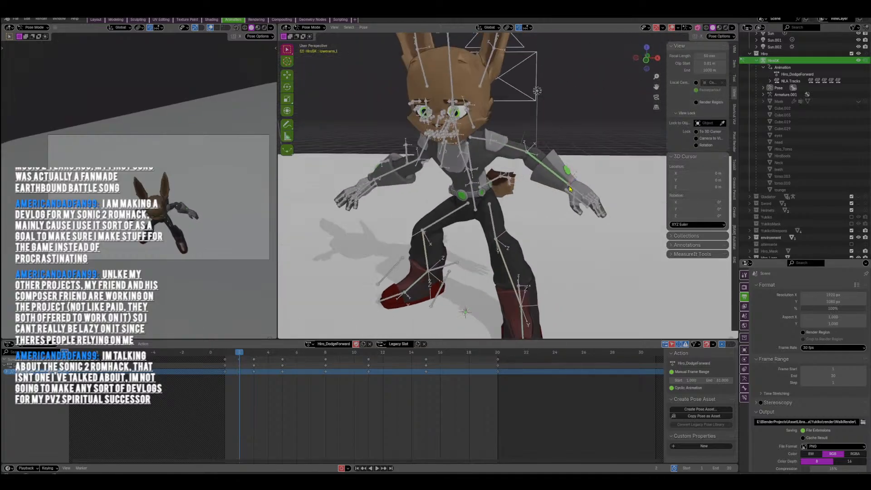
{"action": "key", "text": "r"}
{"action": "left_click", "coordinate": [558, 199]}
Rotate the left hand bone downward at the wrist at frame 2.
{"action": "scroll", "coordinate": [557, 198], "scroll_direction": "up", "scroll_amount": 4}
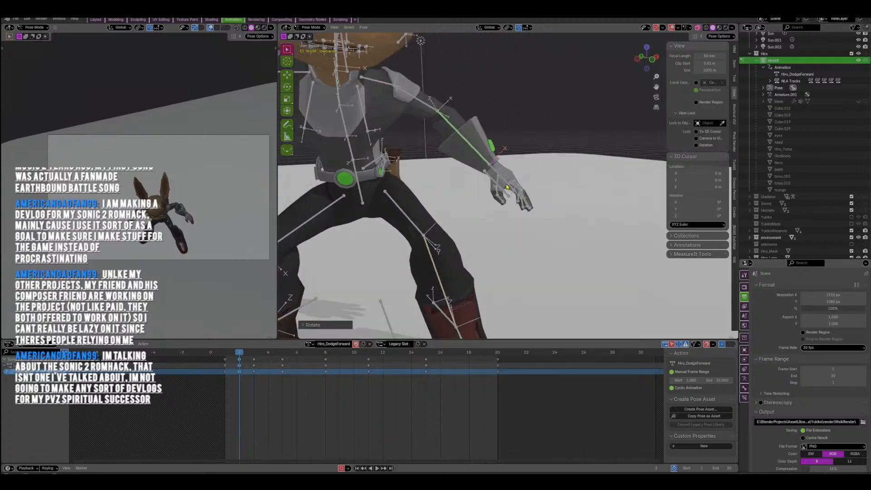
{"action": "left_click", "coordinate": [507, 187]}
{"action": "key", "text": "r"}
{"action": "left_click", "coordinate": [526, 194]}
{"action": "key", "text": "r"}
{"action": "left_click", "coordinate": [526, 194]}
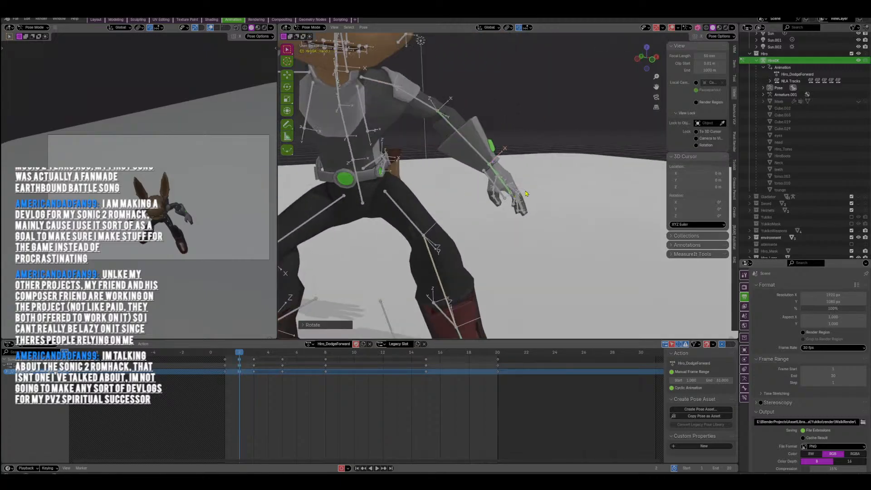
Rotate the left thumb's lower bone at frame 2, refining its direction from different view angles.
{"action": "middle_click_drag", "start_coordinate": [533, 182], "coordinate": [481, 179]}
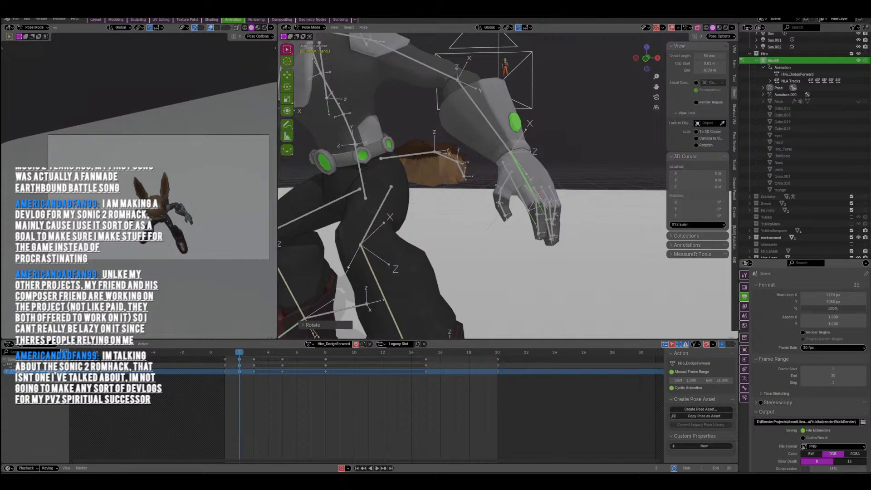
{"action": "scroll", "coordinate": [510, 195], "scroll_direction": "up", "scroll_amount": 3}
{"action": "left_click", "coordinate": [508, 167]}
{"action": "middle_click_drag", "start_coordinate": [507, 166], "coordinate": [519, 204]}
{"action": "key", "text": "r"}
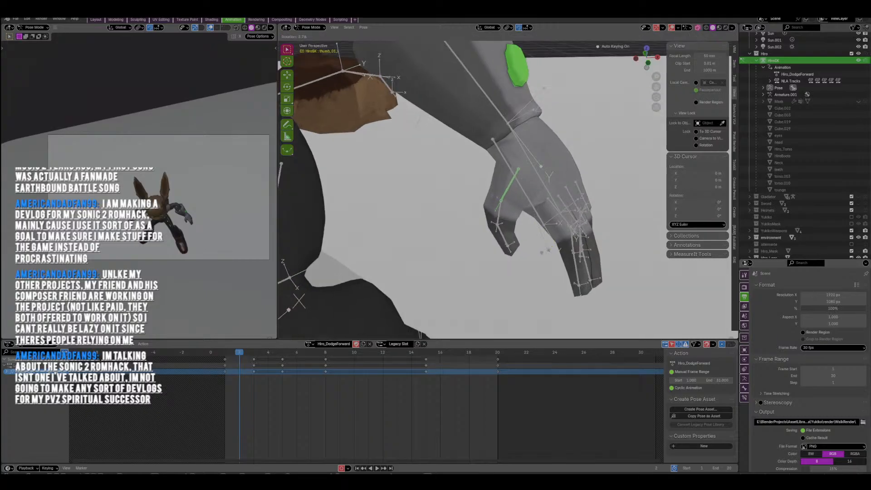
{"action": "left_click", "coordinate": [530, 249]}
{"action": "key", "text": "r"}
{"action": "middle_click_drag", "start_coordinate": [531, 249], "coordinate": [510, 200]}
{"action": "left_click", "coordinate": [514, 224]}
{"action": "key", "text": "r"}
{"action": "left_click", "coordinate": [473, 213]}
Rotate the left thumb's outer bone in two passes at frame 2.
{"action": "left_click", "coordinate": [472, 198]}
{"action": "key", "text": "r"}
{"action": "left_click", "coordinate": [476, 221]}
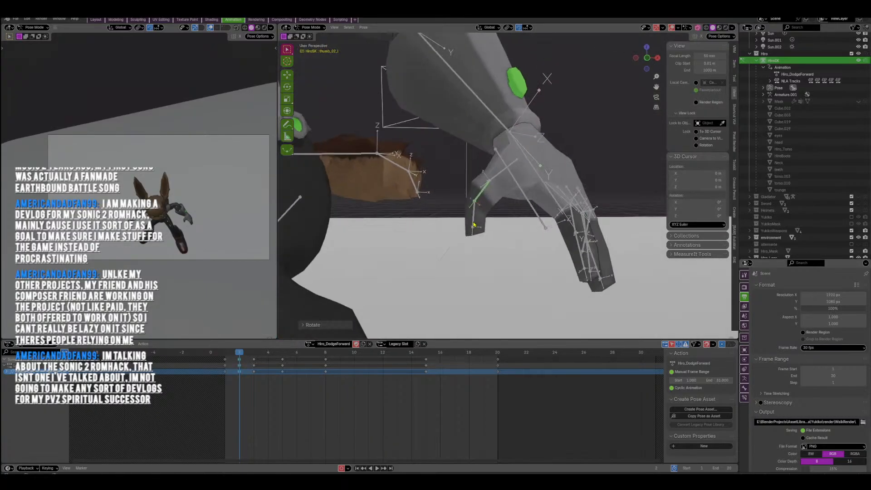
{"action": "key", "text": "r"}
{"action": "left_click", "coordinate": [492, 221]}
Rotate the left index finger's base bone, and bend its two outer bones downward at frame 2.
{"action": "left_click", "coordinate": [554, 191]}
{"action": "middle_click_drag", "start_coordinate": [583, 198], "coordinate": [539, 215]}
{"action": "left_click", "coordinate": [565, 187]}
{"action": "key", "text": "r"}
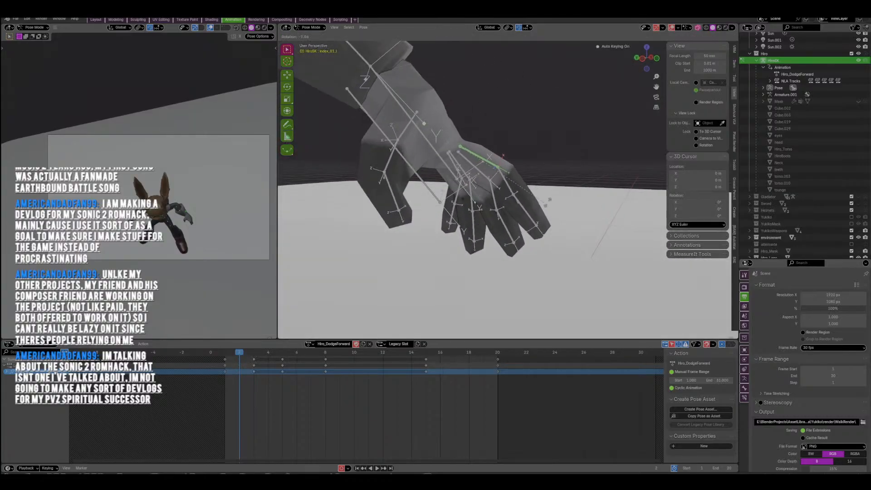
{"action": "left_click", "coordinate": [548, 199]}
{"action": "left_click", "coordinate": [510, 187]}
{"action": "left_click", "coordinate": [525, 209], "text": "shift"}
{"action": "key", "text": "r"}
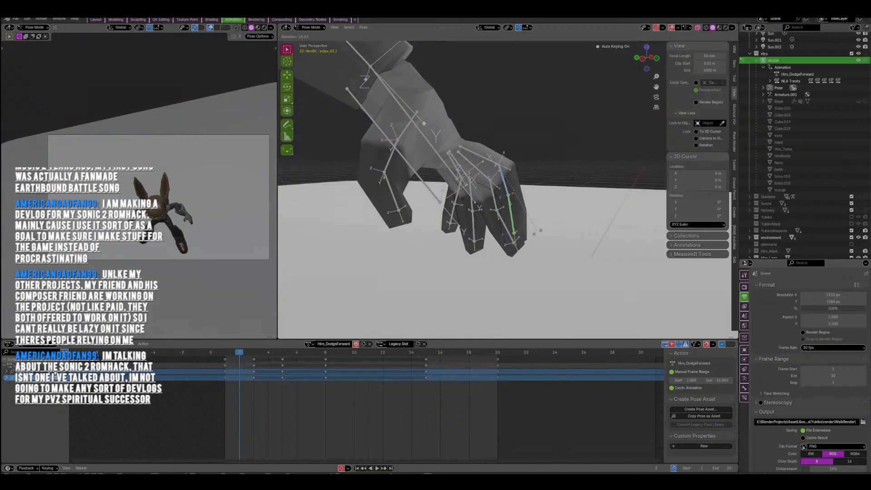
{"action": "left_click", "coordinate": [541, 219]}
Refine the left index finger's curl by rotating its base bone and the bone after it.
{"action": "left_click", "coordinate": [492, 160]}
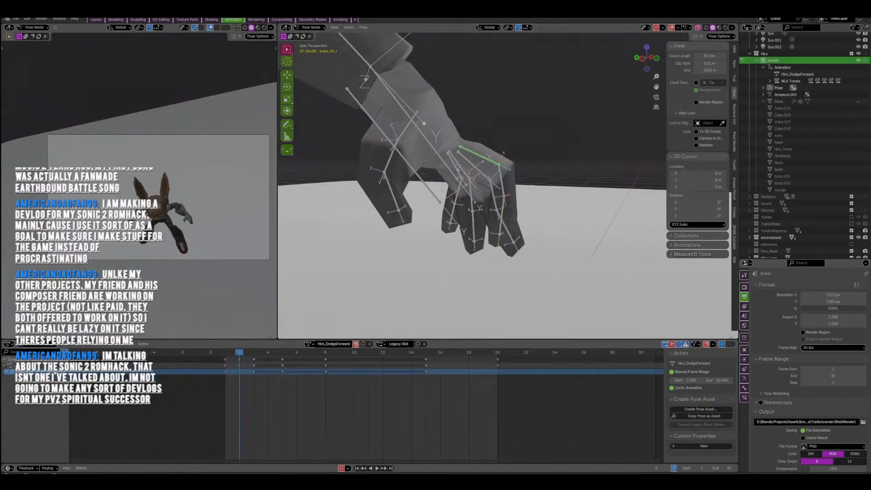
{"action": "key", "text": "r"}
{"action": "left_click", "coordinate": [539, 201]}
{"action": "left_click", "coordinate": [496, 198]}
{"action": "key", "text": "r"}
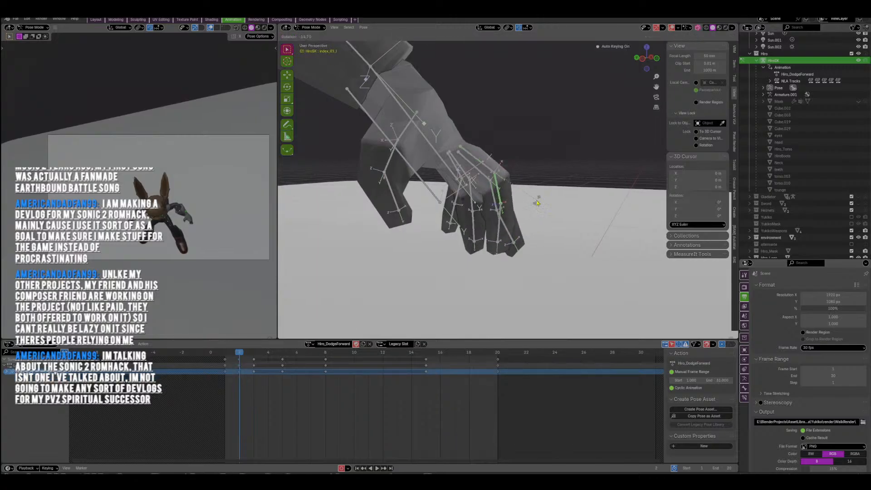
{"action": "left_click", "coordinate": [537, 203]}
Rotate the left middle finger's bones at frame 2, including the outermost one.
{"action": "middle_click_drag", "start_coordinate": [539, 208], "coordinate": [476, 233]}
{"action": "left_click", "coordinate": [513, 200], "text": "shift"}
{"action": "left_click", "coordinate": [700, 37]}
{"action": "left_click", "coordinate": [494, 179]}
{"action": "key", "text": "r"}
{"action": "left_click", "coordinate": [461, 225]}
{"action": "left_click", "coordinate": [461, 226]}
{"action": "key", "text": "r"}
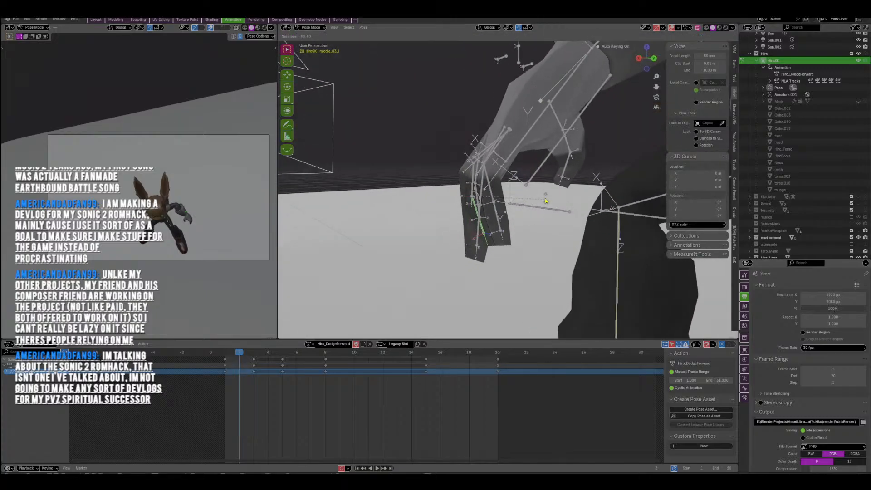
{"action": "left_click", "coordinate": [545, 199]}
Rotate the outermost bone of the left pinky finger at frame 2.
{"action": "middle_click_drag", "start_coordinate": [540, 197], "coordinate": [536, 238]}
{"action": "left_click", "coordinate": [519, 216]}
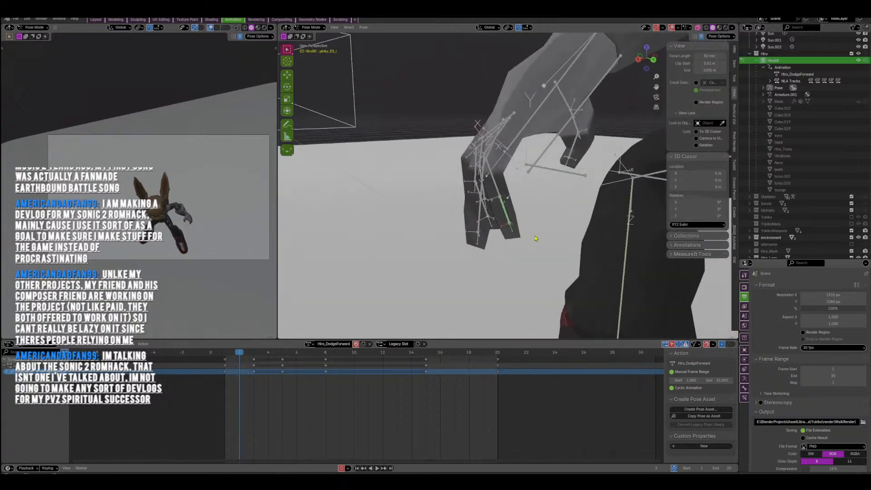
{"action": "key", "text": "r"}
{"action": "left_click", "coordinate": [553, 205]}
Rotate the left ring finger's middle and outer bones at frame 2.
{"action": "middle_click_drag", "start_coordinate": [554, 206], "coordinate": [469, 188]}
{"action": "left_click", "coordinate": [478, 193]}
{"action": "key", "text": "r"}
{"action": "left_click", "coordinate": [510, 225]}
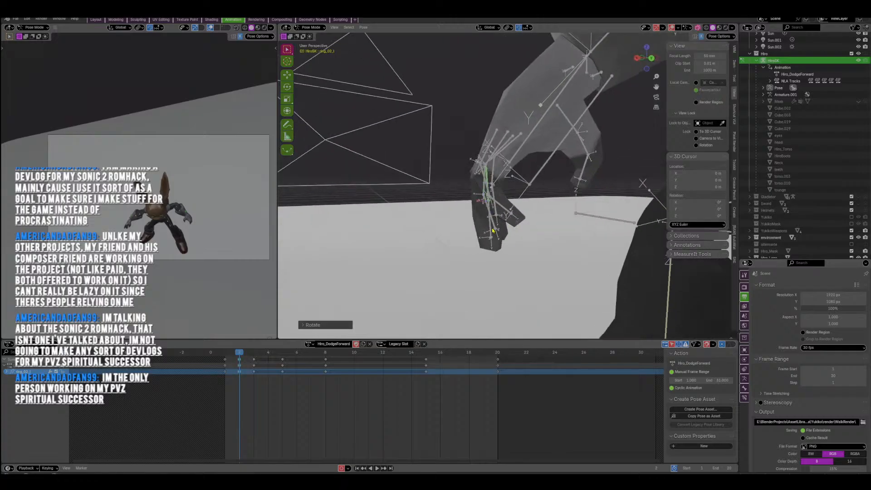
{"action": "left_click", "coordinate": [490, 222]}
{"action": "key", "text": "r"}
{"action": "left_click", "coordinate": [519, 233]}
Adjust the left middle finger from the back of the hand by rotating its outermost bone and its base bone.
{"action": "middle_click_drag", "start_coordinate": [519, 233], "coordinate": [543, 223]}
{"action": "left_click", "coordinate": [544, 224]}
{"action": "key", "text": "r"}
{"action": "left_click", "coordinate": [546, 221]}
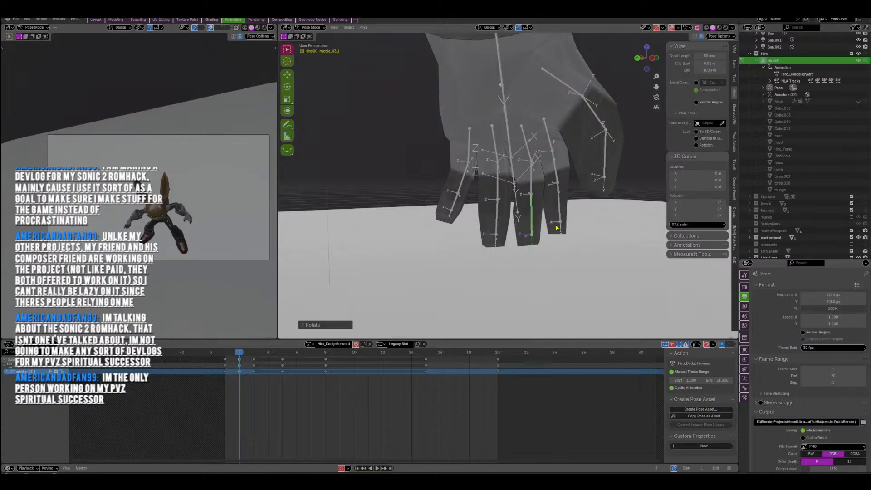
{"action": "left_click", "coordinate": [530, 154]}
{"action": "key", "text": "r"}
{"action": "left_click", "coordinate": [529, 157]}
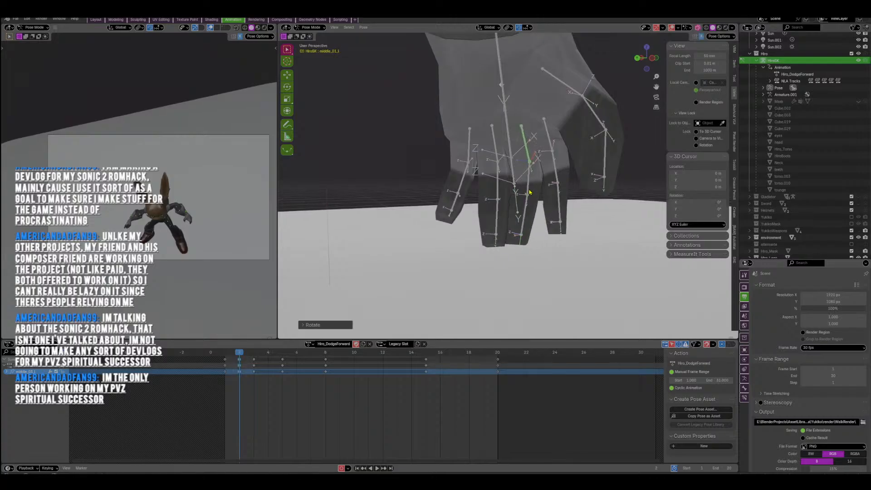
Rotate the next bone of the hand's middle finger to straighten that finger at frame 2.
{"action": "left_click", "coordinate": [531, 191]}
{"action": "key", "text": "r"}
{"action": "left_click", "coordinate": [545, 196]}
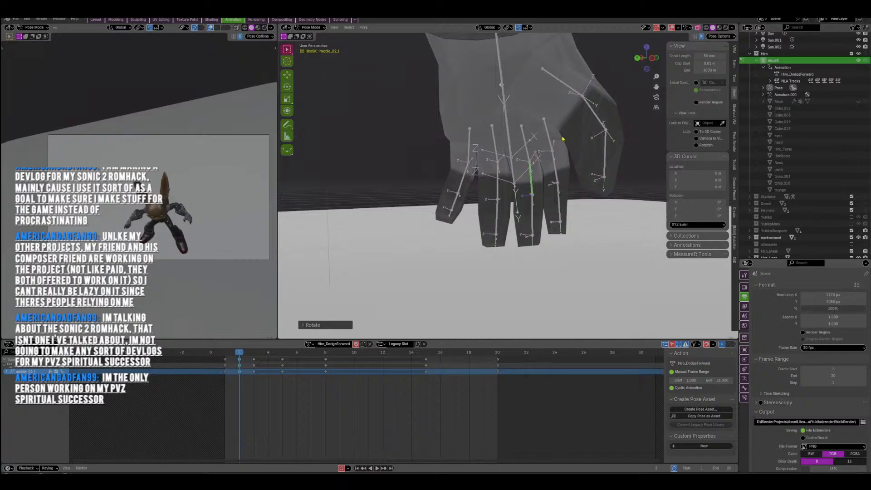
Rotate and reposition the thumb bones of the same hand, adjusting the pose from several viewing angles.
{"action": "middle_click_drag", "start_coordinate": [562, 138], "coordinate": [513, 258]}
{"action": "left_click", "coordinate": [453, 150]}
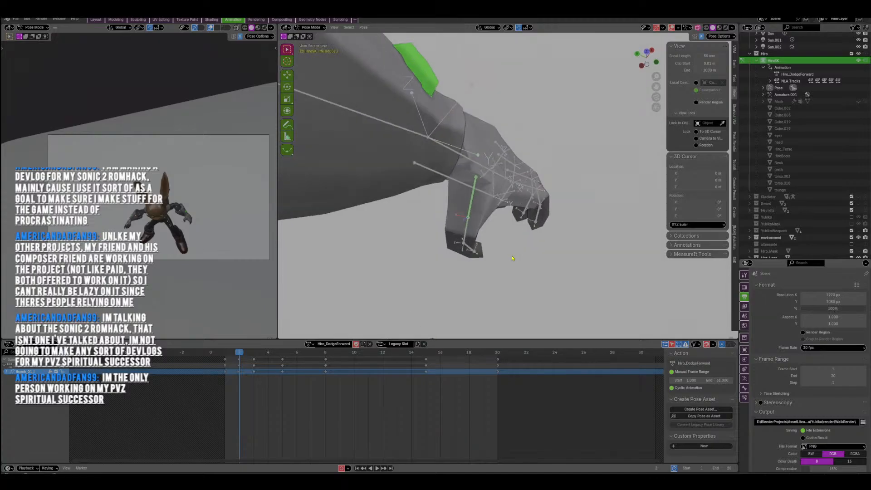
{"action": "key", "text": "r"}
{"action": "left_click", "coordinate": [534, 228]}
{"action": "middle_click_drag", "start_coordinate": [534, 228], "coordinate": [556, 190]}
{"action": "key", "text": "r"}
{"action": "left_click", "coordinate": [506, 214]}
{"action": "key", "text": "g"}
{"action": "left_click", "coordinate": [454, 188]}
{"action": "left_click", "coordinate": [450, 202]}
{"action": "key", "text": "r"}
{"action": "left_click", "coordinate": [481, 202]}
Rotate the character's right forearm bone to adjust how the arm hangs.
{"action": "scroll", "coordinate": [482, 202], "scroll_direction": "down", "scroll_amount": 4}
{"action": "scroll", "coordinate": [482, 202], "scroll_direction": "down", "scroll_amount": 4}
{"action": "middle_click_drag", "start_coordinate": [413, 170], "coordinate": [491, 160], "text": "shift"}
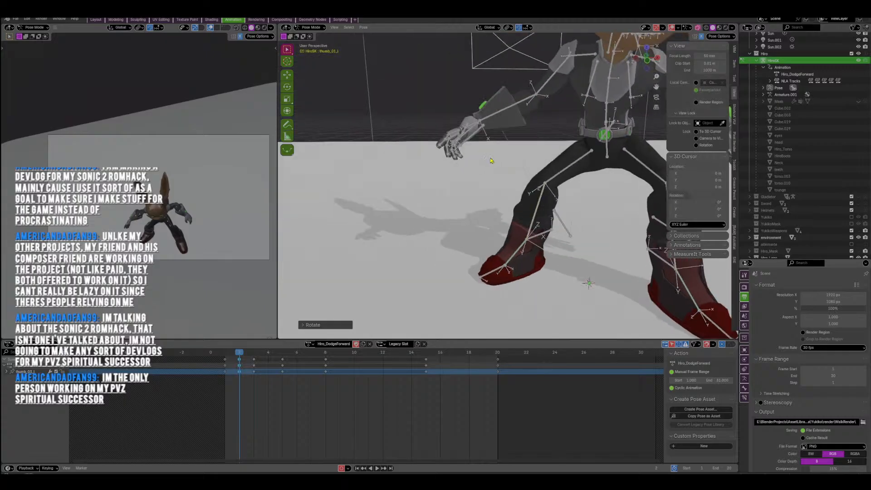
{"action": "scroll", "coordinate": [491, 160], "scroll_direction": "up", "scroll_amount": 3}
{"action": "left_click", "coordinate": [488, 142]}
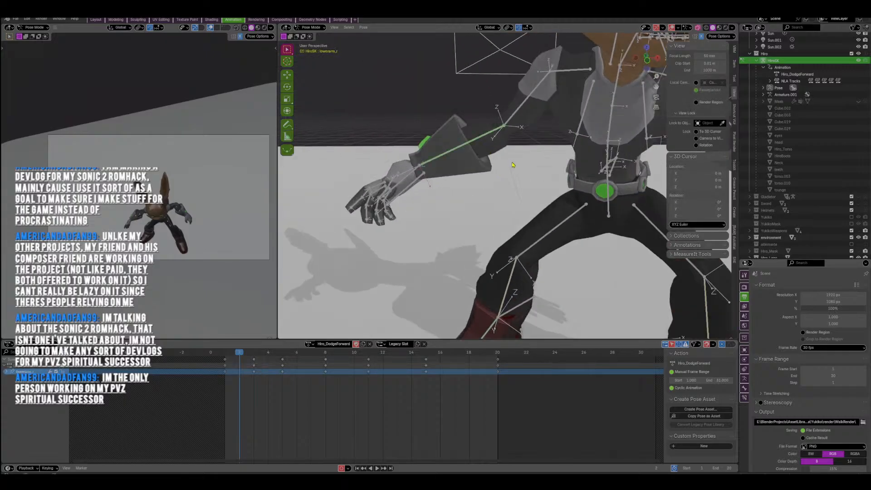
{"action": "scroll", "coordinate": [512, 164], "scroll_direction": "down", "scroll_amount": 2}
{"action": "left_click", "coordinate": [700, 37]}
{"action": "middle_click_drag", "start_coordinate": [565, 140], "coordinate": [574, 175]}
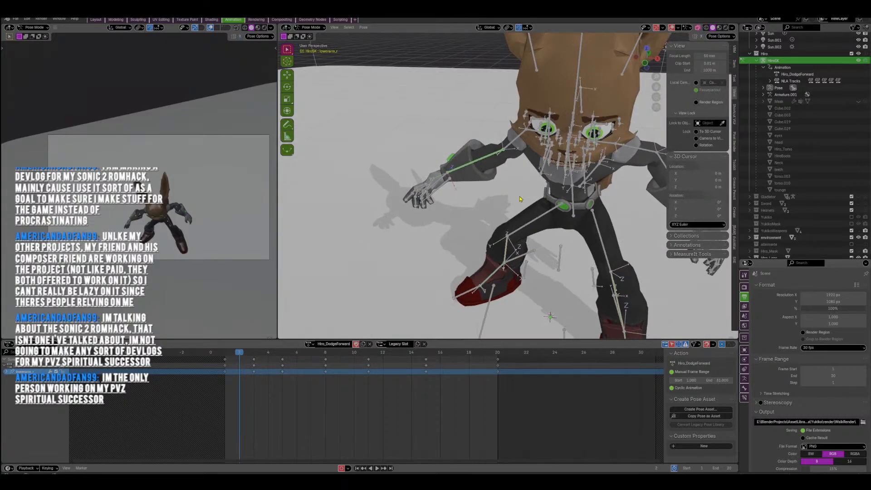
{"action": "key", "text": "r"}
{"action": "left_click", "coordinate": [528, 193]}
Rotate the right upper arm bone to lower the arm beside the body.
{"action": "middle_click_drag", "start_coordinate": [528, 192], "coordinate": [573, 125]}
{"action": "left_click", "coordinate": [530, 137]}
{"action": "key", "text": "r"}
{"action": "left_click", "coordinate": [520, 196]}
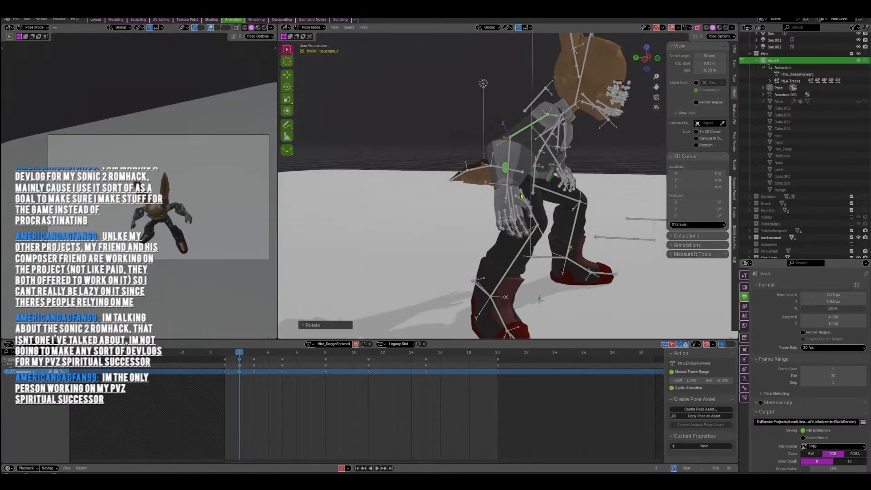
Rotate the right hand's index finger bone several times from different angles to shape the finger's bend.
{"action": "scroll", "coordinate": [521, 196], "scroll_direction": "up", "scroll_amount": 6}
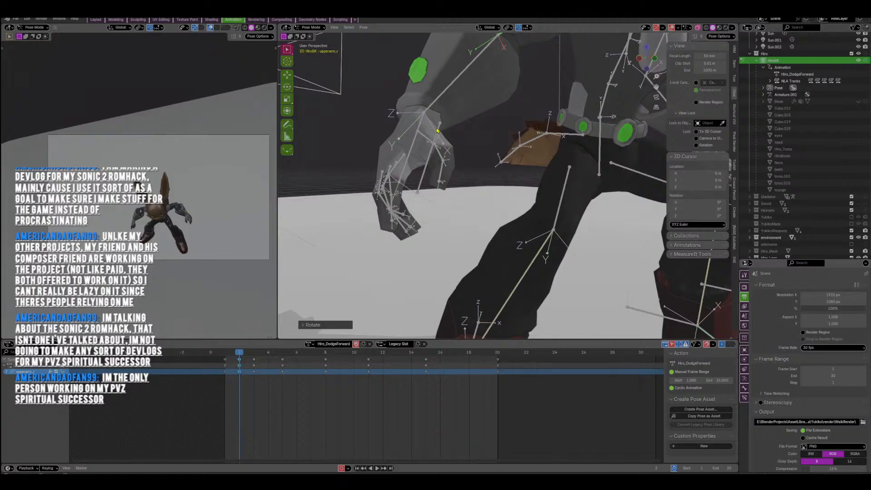
{"action": "middle_click_drag", "start_coordinate": [436, 131], "coordinate": [529, 157]}
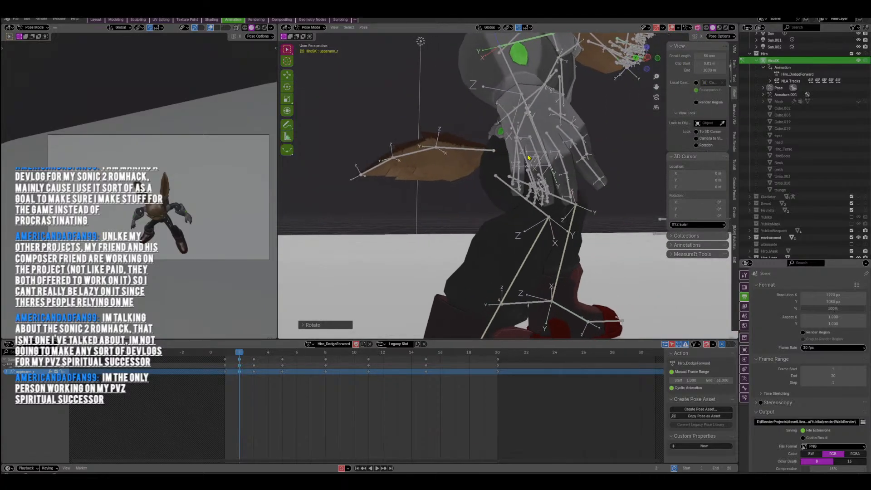
{"action": "left_click", "coordinate": [589, 168]}
{"action": "middle_click_drag", "start_coordinate": [590, 167], "coordinate": [614, 168]}
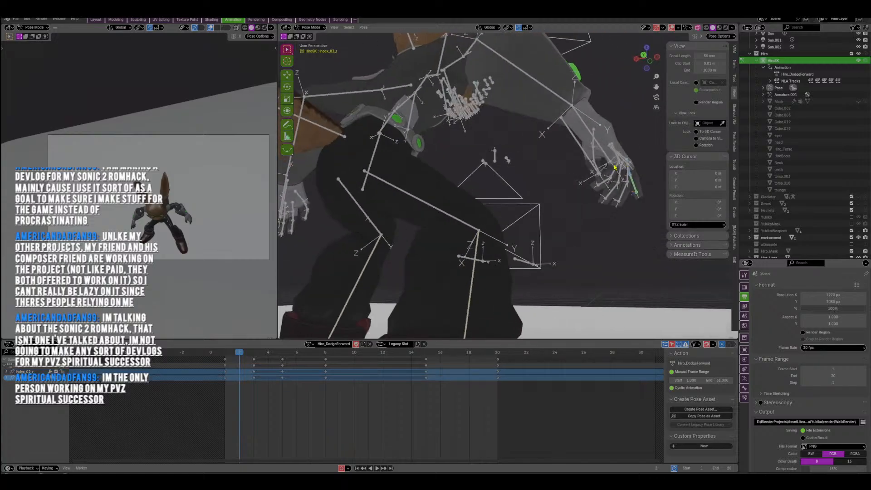
{"action": "left_click", "coordinate": [513, 191]}
{"action": "middle_click_drag", "start_coordinate": [512, 190], "coordinate": [477, 176]}
{"action": "left_click", "coordinate": [472, 145]}
{"action": "middle_click_drag", "start_coordinate": [472, 145], "coordinate": [482, 224]}
{"action": "key", "text": "r"}
{"action": "left_click", "coordinate": [548, 158]}
{"action": "key", "text": "r"}
{"action": "left_click", "coordinate": [478, 194]}
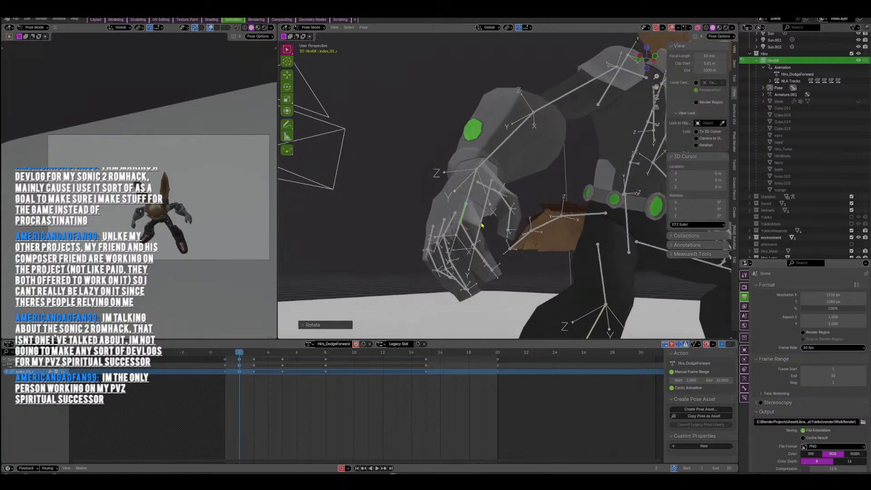
{"action": "middle_click_drag", "start_coordinate": [512, 199], "coordinate": [487, 207]}
{"action": "key", "text": "r"}
{"action": "left_click", "coordinate": [544, 250]}
{"action": "scroll", "coordinate": [528, 194], "scroll_direction": "down", "scroll_amount": 2}
{"action": "key", "text": "r"}
{"action": "left_click", "coordinate": [544, 220]}
Rotate the right hand bone at the wrist from two viewing angles.
{"action": "left_click", "coordinate": [453, 202]}
{"action": "key", "text": "r"}
{"action": "left_click", "coordinate": [467, 254]}
{"action": "middle_click_drag", "start_coordinate": [467, 254], "coordinate": [540, 198]}
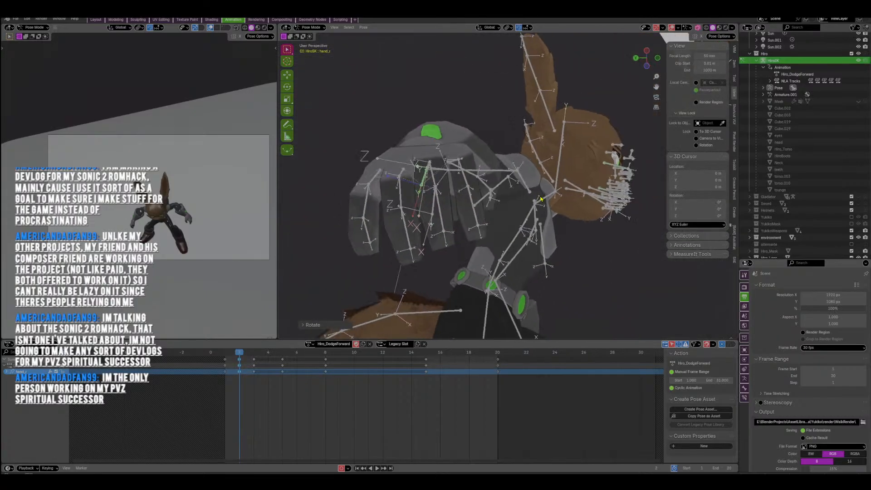
{"action": "key", "text": "r"}
{"action": "left_click", "coordinate": [504, 159]}
Select the right forearm bone again and refine its rotation in two passes.
{"action": "middle_click_drag", "start_coordinate": [504, 158], "coordinate": [506, 187]}
{"action": "left_click", "coordinate": [497, 134]}
{"action": "scroll", "coordinate": [492, 136], "scroll_direction": "down", "scroll_amount": 3}
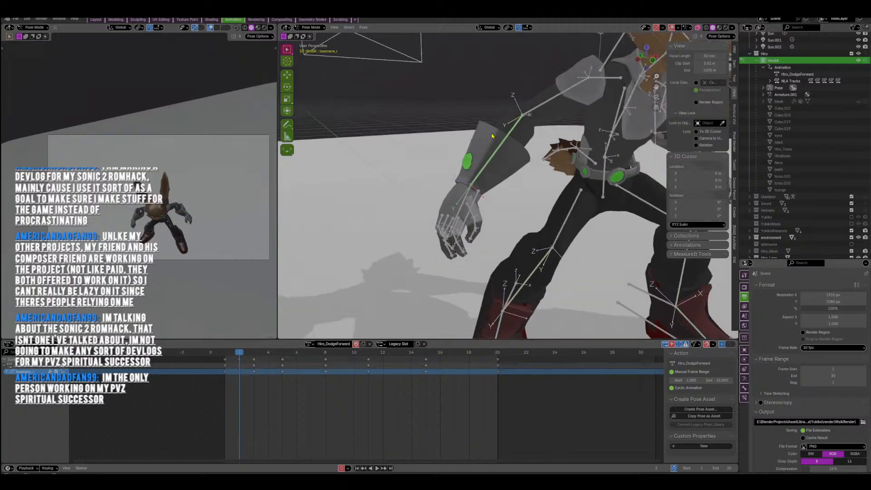
{"action": "mouse_move", "coordinate": [493, 136]}
{"action": "middle_mouse_down"}
{"action": "mouse_move", "coordinate": [522, 165]}
{"action": "mouse_move", "coordinate": [501, 150]}
{"action": "middle_mouse_up"}
{"action": "key", "text": "r"}
{"action": "left_click", "coordinate": [519, 159]}
{"action": "key", "text": "r"}
{"action": "left_click", "coordinate": [529, 167]}
Move the eye look-at control in the side view to redirect the character's gaze.
{"action": "scroll", "coordinate": [521, 164], "scroll_direction": "down", "scroll_amount": 3}
{"action": "mouse_move", "coordinate": [583, 174]}
{"action": "middle_mouse_down"}
{"action": "mouse_move", "coordinate": [509, 194]}
{"action": "mouse_move", "coordinate": [457, 194]}
{"action": "mouse_move", "coordinate": [575, 180]}
{"action": "middle_mouse_up"}
{"action": "left_click", "coordinate": [577, 181]}
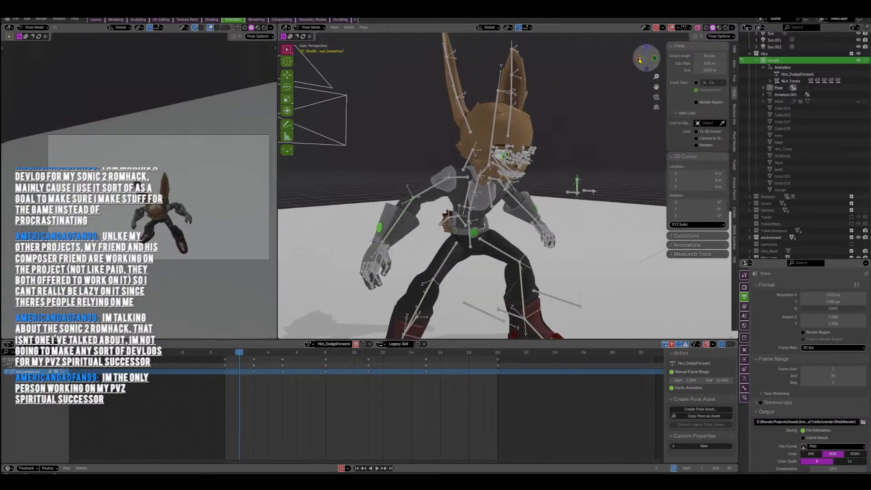
{"action": "left_click", "coordinate": [640, 59]}
{"action": "scroll", "coordinate": [544, 174], "scroll_direction": "up", "scroll_amount": 3}
{"action": "key", "text": "g"}
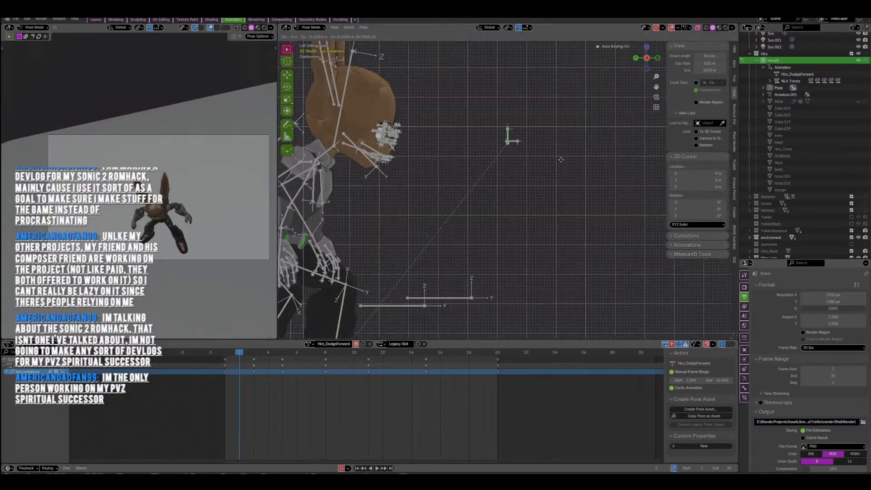
{"action": "left_click", "coordinate": [564, 152]}
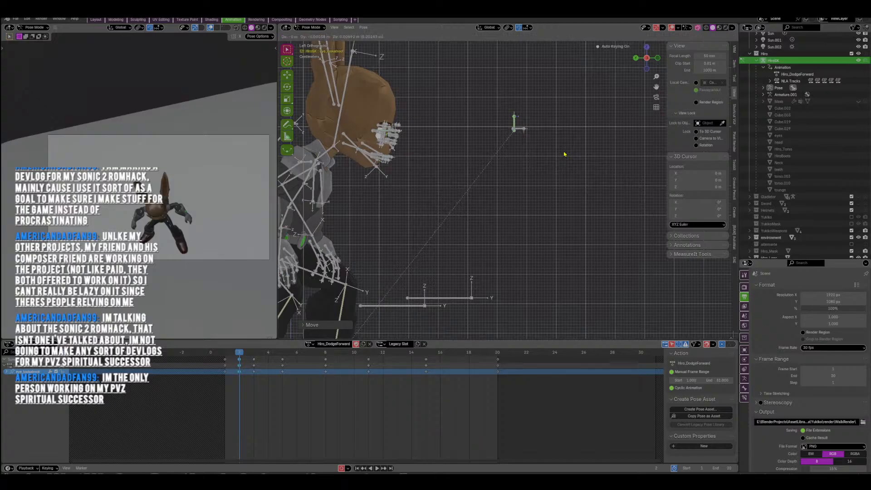
{"action": "scroll", "coordinate": [535, 168], "scroll_direction": "up", "scroll_amount": 4}
{"action": "middle_click_drag", "start_coordinate": [523, 173], "coordinate": [608, 108]}
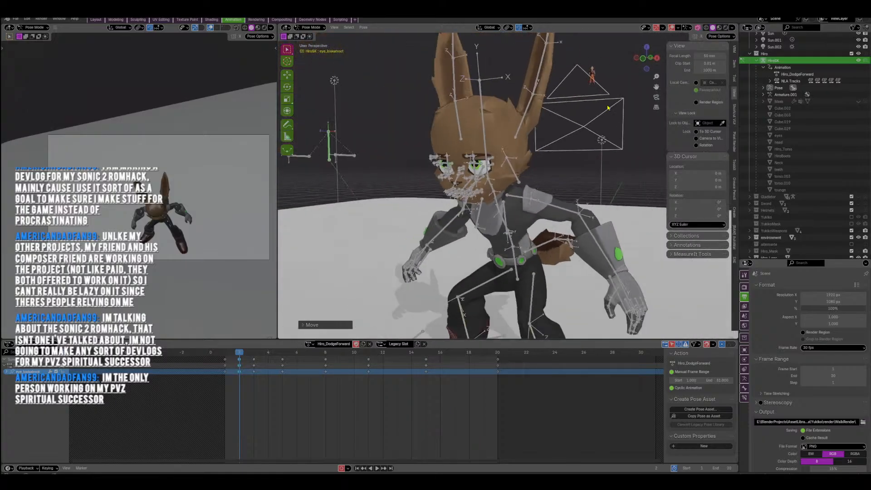
Move the jaw bone slightly in the side view to adjust the mouth.
{"action": "left_click", "coordinate": [636, 60]}
{"action": "scroll", "coordinate": [557, 142], "scroll_direction": "down", "scroll_amount": 1}
{"action": "middle_click_drag", "start_coordinate": [529, 199], "coordinate": [522, 154], "text": "shift"}
{"action": "scroll", "coordinate": [496, 129], "scroll_direction": "up", "scroll_amount": 2}
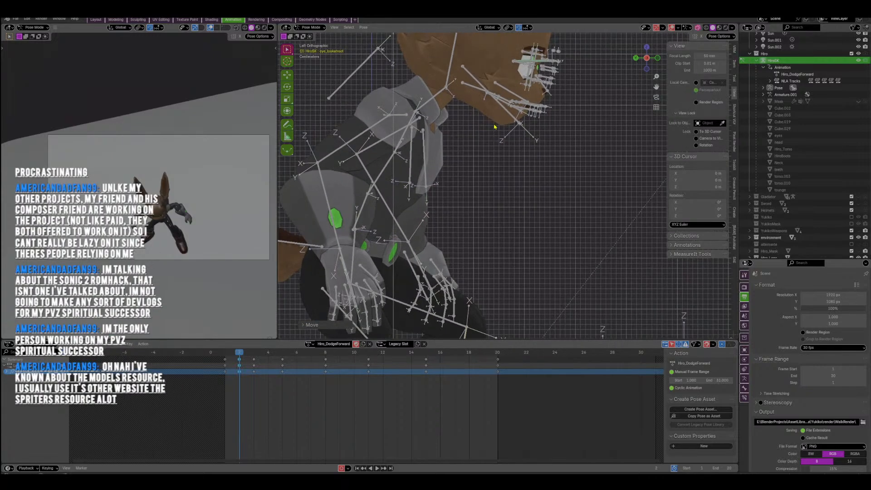
{"action": "scroll", "coordinate": [495, 176], "scroll_direction": "up", "scroll_amount": 3}
{"action": "middle_click_drag", "start_coordinate": [494, 127], "coordinate": [469, 145], "text": "shift"}
{"action": "left_click", "coordinate": [519, 163]}
{"action": "key", "text": "g"}
{"action": "left_click", "coordinate": [520, 163]}
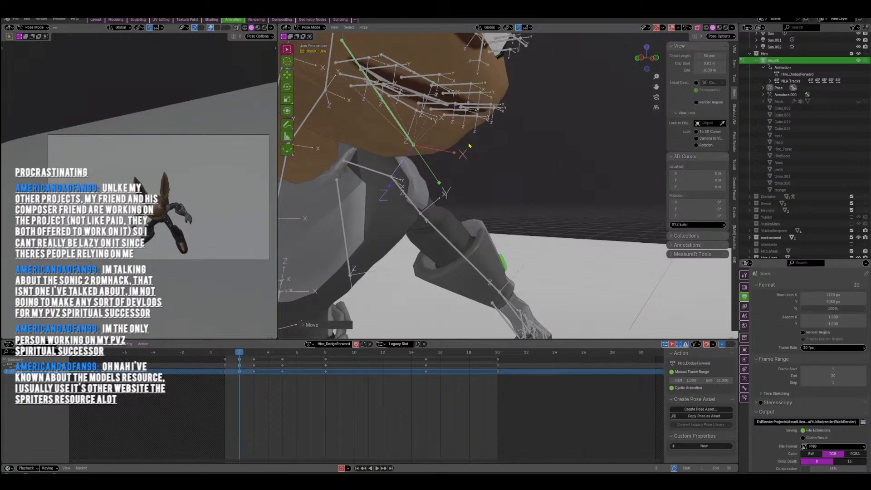
Move the mouth smile controls to reshape the corners of the mouth.
{"action": "left_click", "coordinate": [364, 84]}
{"action": "middle_click_drag", "start_coordinate": [408, 106], "coordinate": [448, 110]}
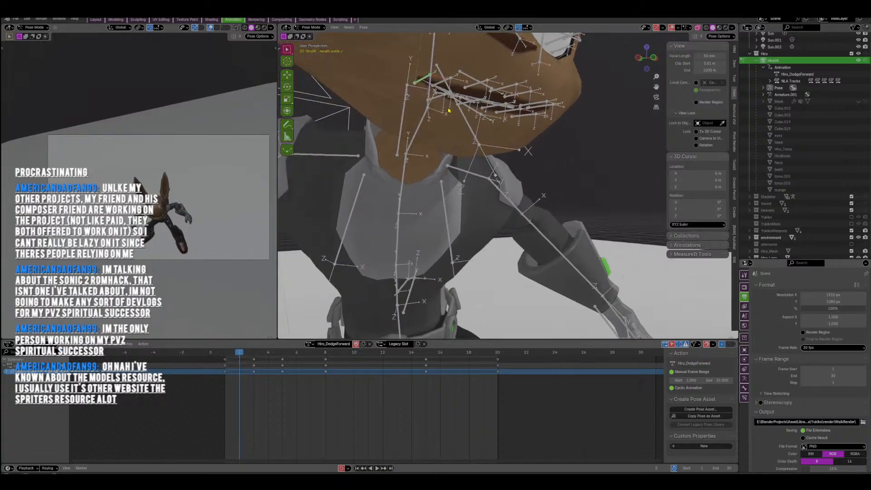
{"action": "key", "text": "g"}
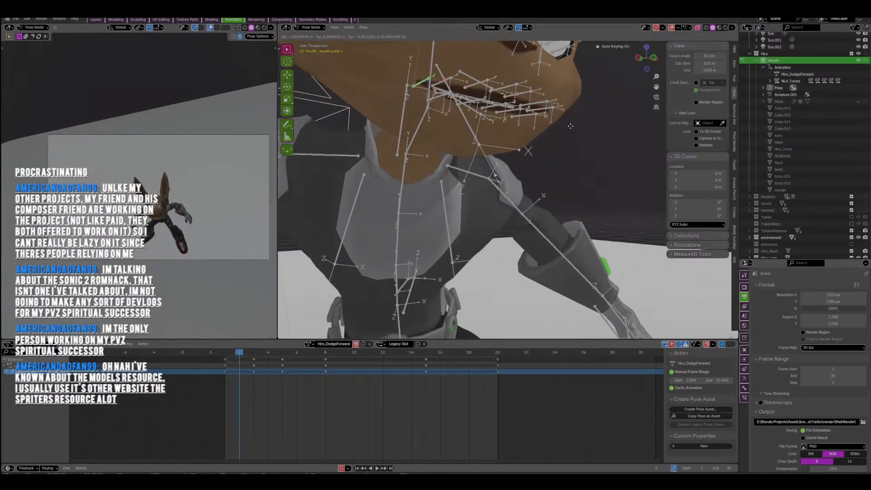
{"action": "left_click", "coordinate": [567, 130]}
{"action": "mouse_move", "coordinate": [567, 130]}
{"action": "middle_mouse_down"}
{"action": "mouse_move", "coordinate": [606, 138]}
{"action": "mouse_move", "coordinate": [579, 141]}
{"action": "middle_mouse_up"}
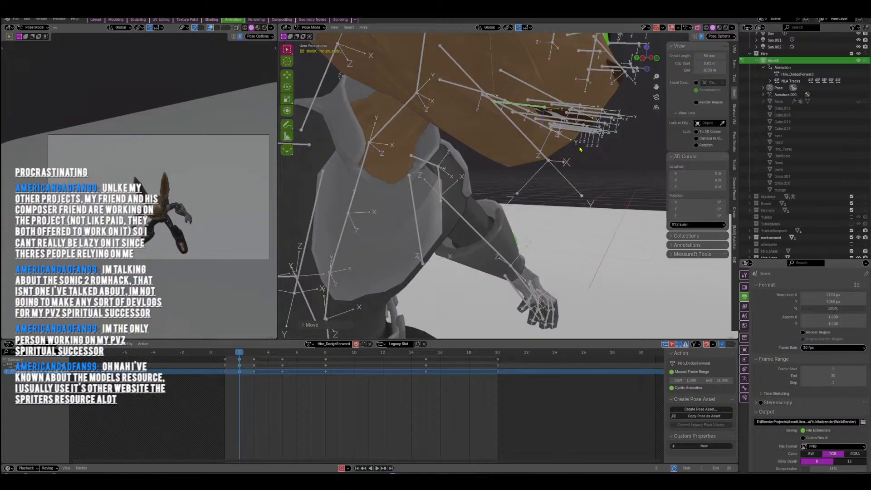
{"action": "middle_click_drag", "start_coordinate": [579, 150], "coordinate": [552, 155]}
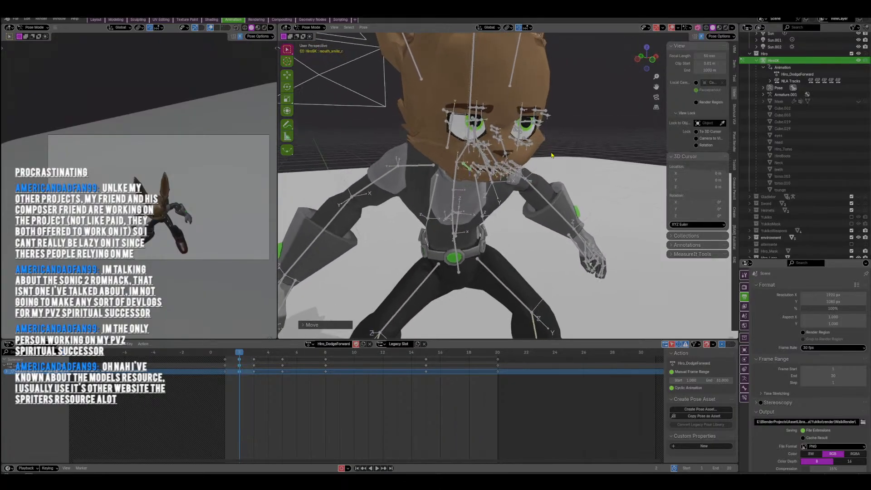
{"action": "scroll", "coordinate": [552, 155], "scroll_direction": "up", "scroll_amount": 1}
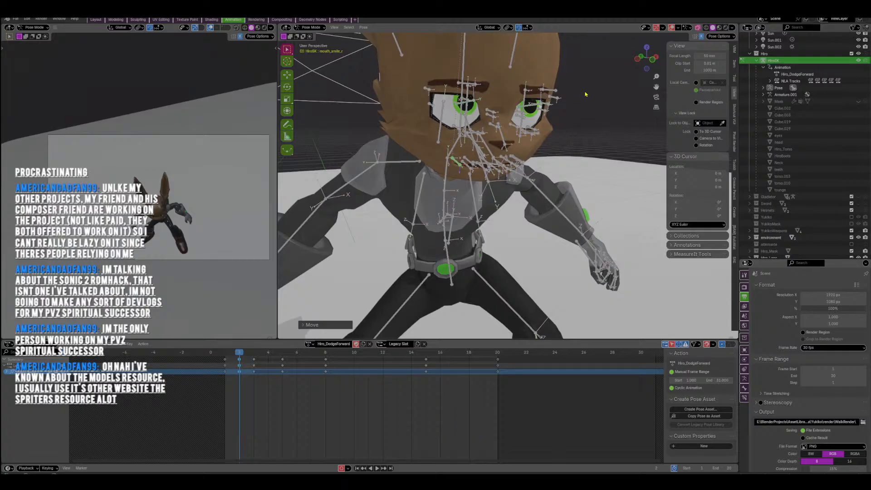
{"action": "key", "text": "XF86AudioLowerVolume"}
Select all the tail bones together and rotate them to tilt the tail.
{"action": "middle_click_drag", "start_coordinate": [455, 128], "coordinate": [520, 146]}
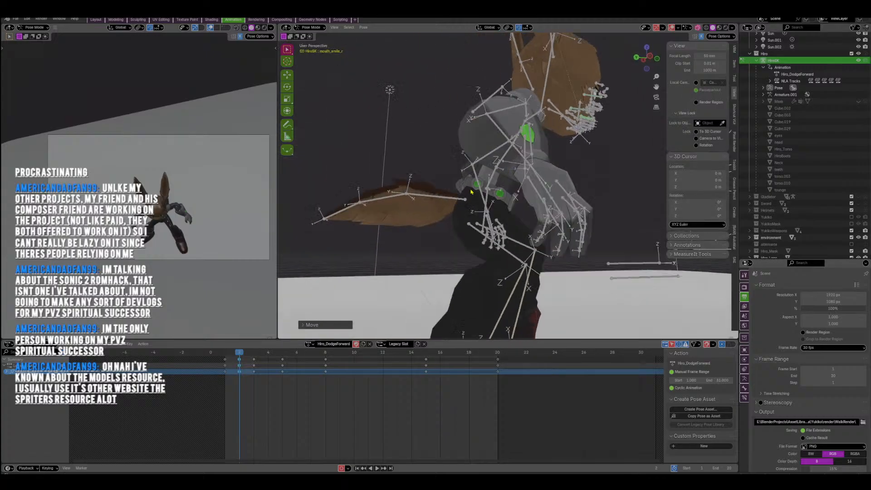
{"action": "middle_click_drag", "start_coordinate": [467, 181], "coordinate": [503, 152], "text": "shift"}
{"action": "left_click_drag", "start_coordinate": [416, 151], "coordinate": [496, 189]}
{"action": "key", "text": "r"}
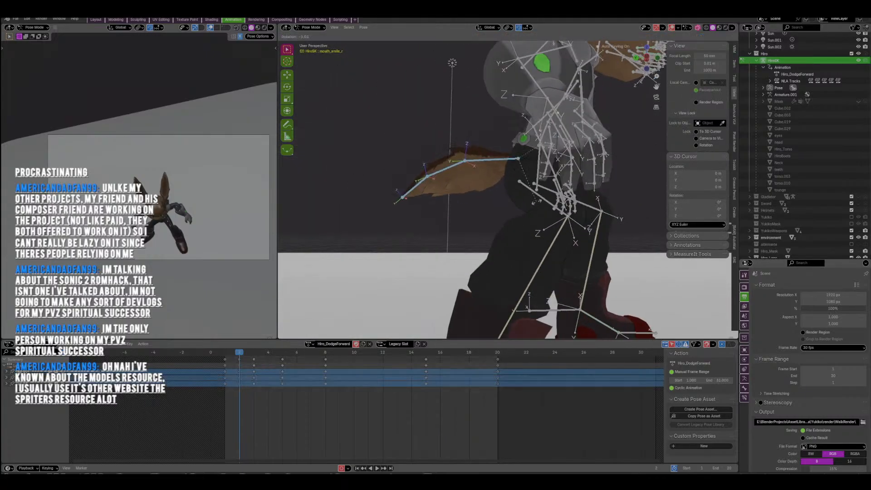
{"action": "left_click", "coordinate": [539, 182]}
Rotate the ear bones from the front and side to adjust the tilt and curve of the ears.
{"action": "scroll", "coordinate": [538, 182], "scroll_direction": "down", "scroll_amount": 3}
{"action": "middle_click_drag", "start_coordinate": [538, 181], "coordinate": [483, 122]}
{"action": "left_click", "coordinate": [512, 162]}
{"action": "key", "text": "r"}
{"action": "left_click", "coordinate": [512, 172]}
{"action": "key", "text": "r"}
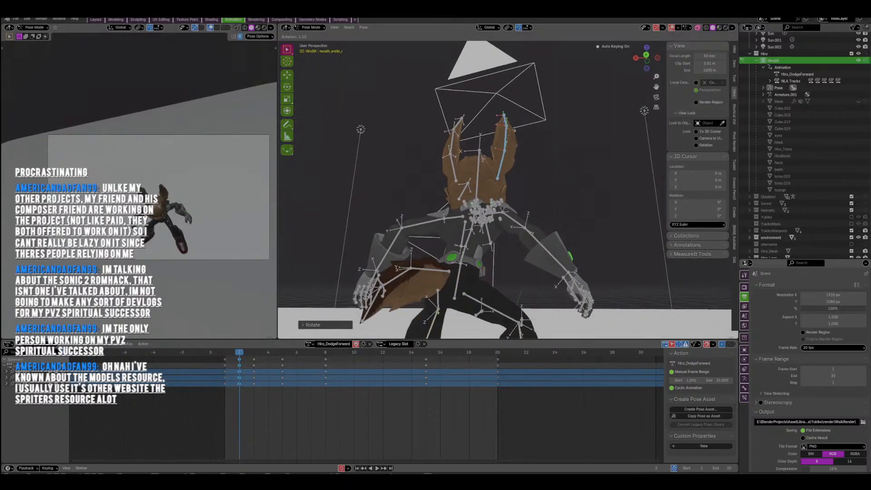
{"action": "left_click", "coordinate": [506, 133]}
{"action": "middle_click_drag", "start_coordinate": [635, 148], "coordinate": [564, 150]}
{"action": "key", "text": "r"}
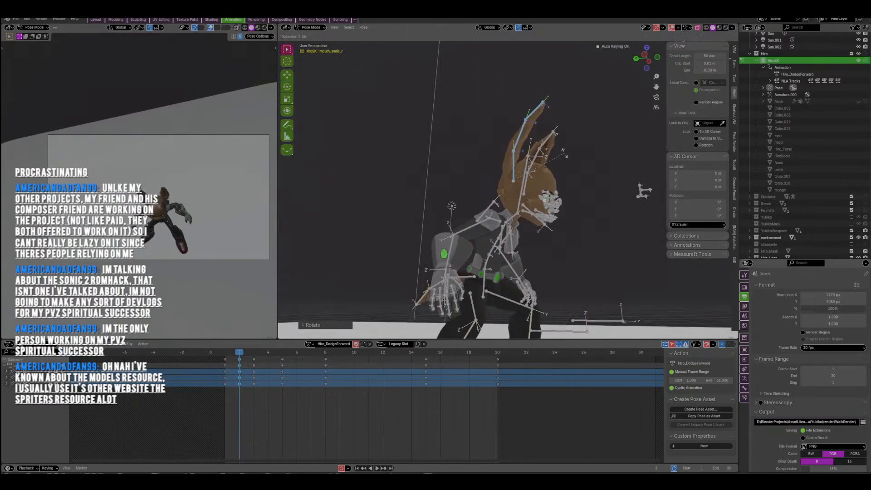
{"action": "left_click", "coordinate": [554, 206]}
Insert keyframes on all channels for every bone of the rig at frame 2.
{"action": "key", "text": "a"}
{"action": "key", "text": "i"}
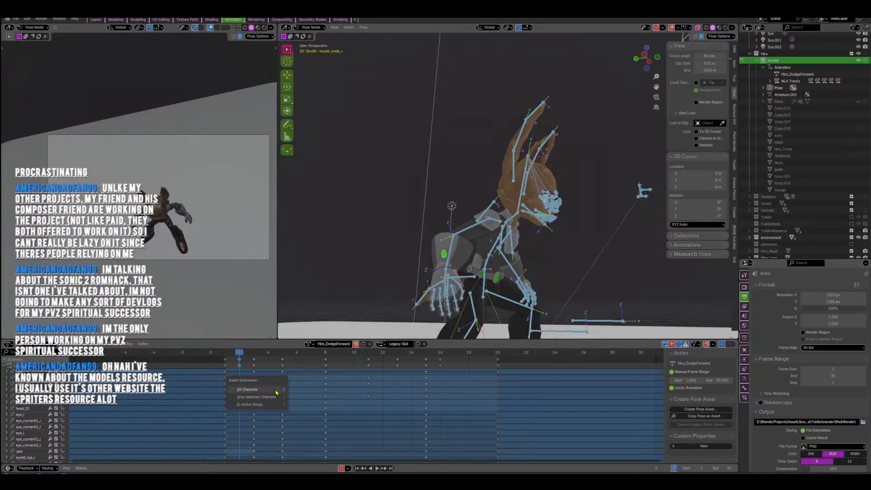
{"action": "left_click", "coordinate": [275, 392]}
Delete the existing keyframes at frame 1 and move the frame 2 keyframes to frame 1.
{"action": "middle_click_drag", "start_coordinate": [520, 286], "coordinate": [429, 231]}
{"action": "key", "text": "i"}
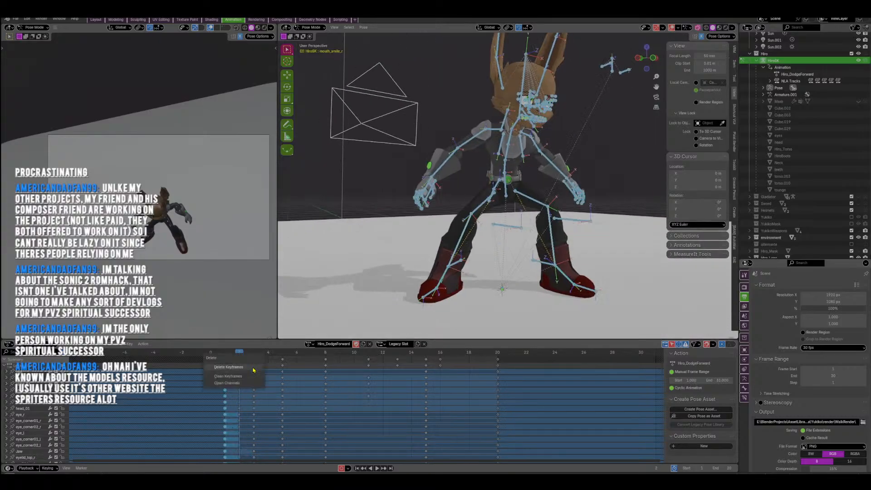
{"action": "left_click", "coordinate": [252, 369]}
{"action": "left_click", "coordinate": [240, 362]}
{"action": "key", "text": "g"}
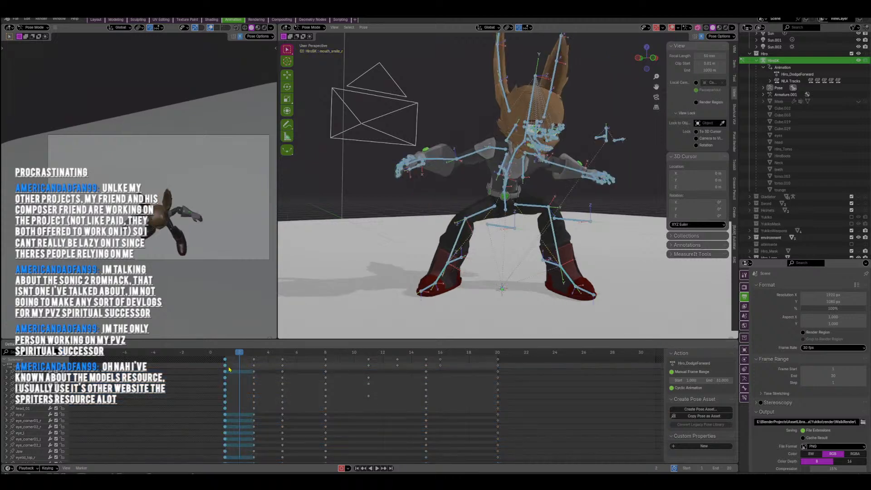
{"action": "left_click", "coordinate": [228, 369]}
Insert keyframes on all channels at frame 2 to capture the in-between pose.
{"action": "key", "text": "space"}
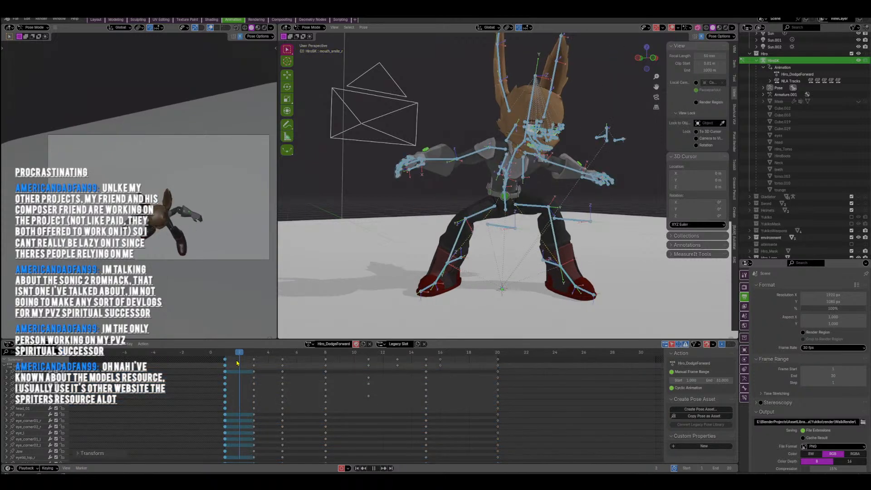
{"action": "left_click_drag", "start_coordinate": [249, 366], "coordinate": [239, 373]}
{"action": "middle_click_drag", "start_coordinate": [460, 264], "coordinate": [521, 249]}
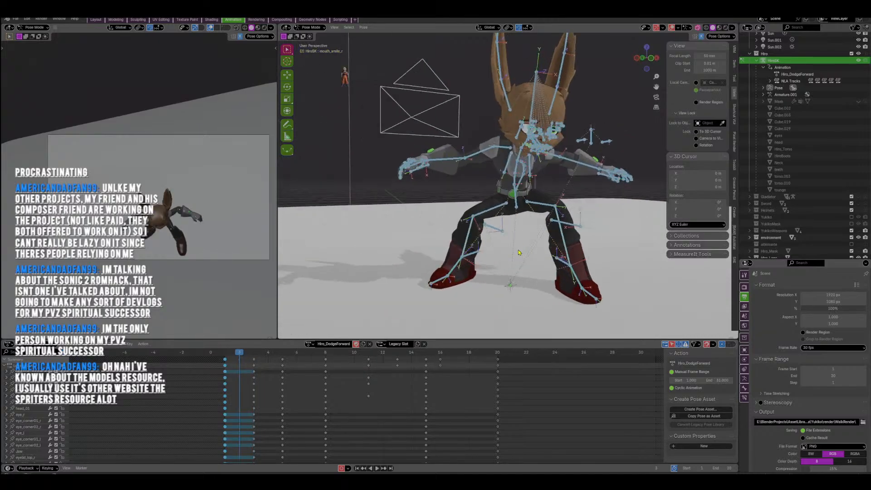
{"action": "key", "text": "i"}
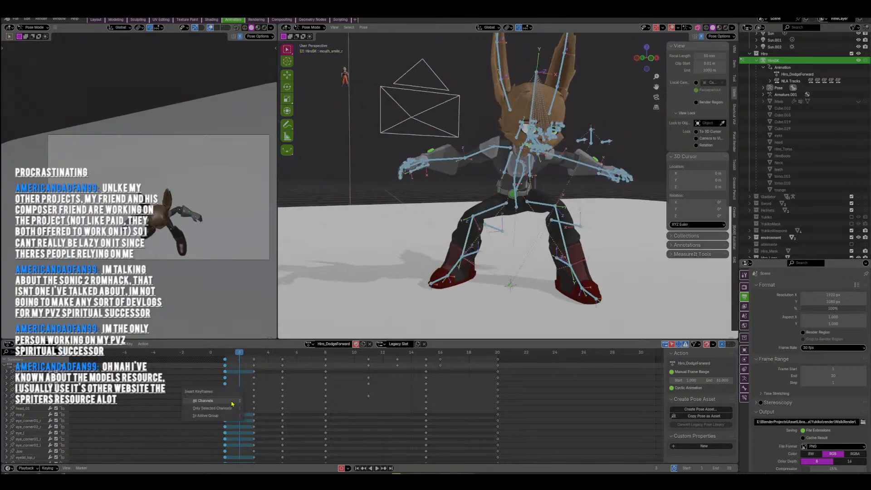
{"action": "left_click", "coordinate": [232, 404]}
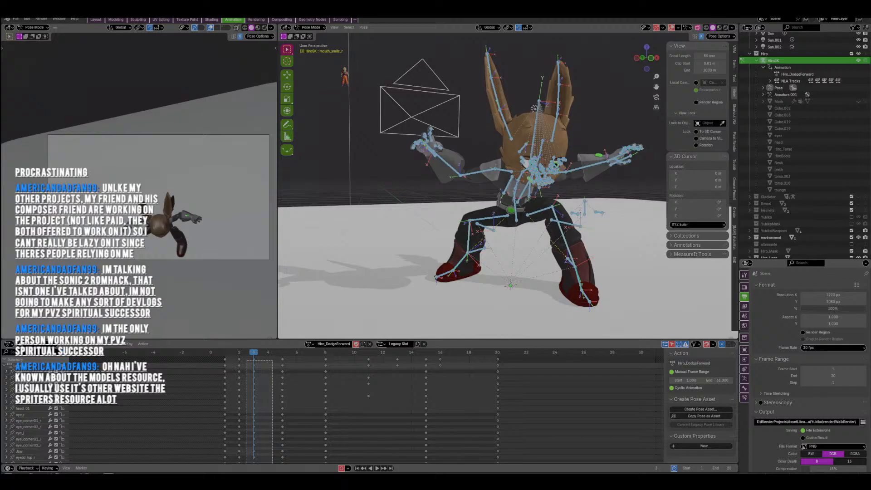
Delete the existing keyframes at frame 3 and move the frame 2 keyframes to frame 3.
{"action": "left_click_drag", "start_coordinate": [272, 463], "coordinate": [273, 465]}
{"action": "key", "text": "x"}
{"action": "left_click", "coordinate": [270, 414]}
{"action": "left_click_drag", "start_coordinate": [239, 361], "coordinate": [253, 366]}
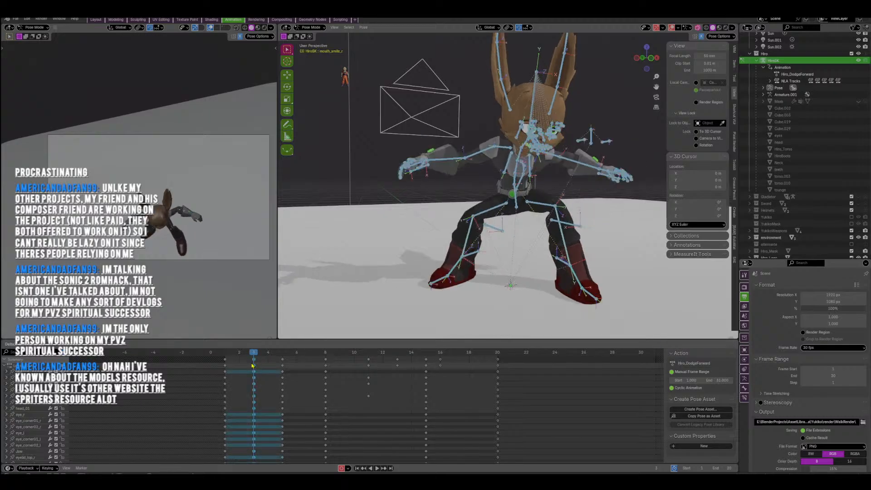
Delete all bone keyframes between frames 5 and 16 and go to frame 10.
{"action": "key", "text": "space"}
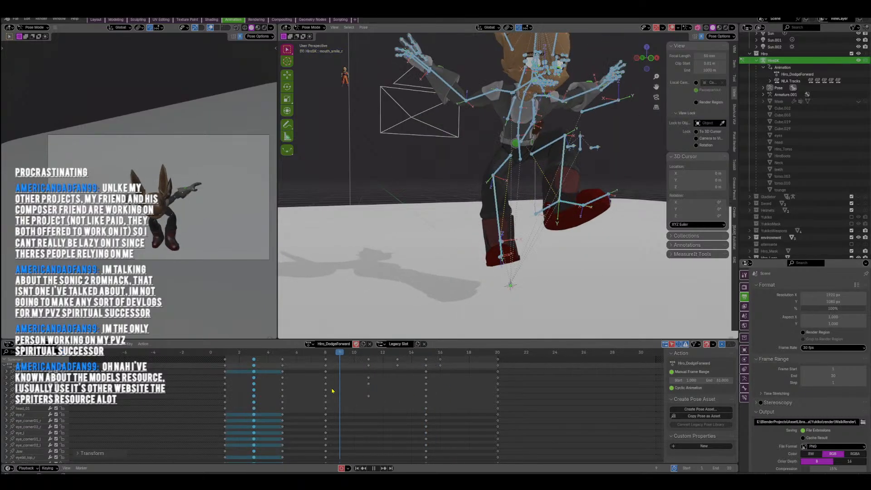
{"action": "left_click", "coordinate": [278, 367]}
{"action": "left_click_drag", "start_coordinate": [273, 362], "coordinate": [449, 462]}
{"action": "key", "text": "x"}
{"action": "left_click", "coordinate": [434, 424]}
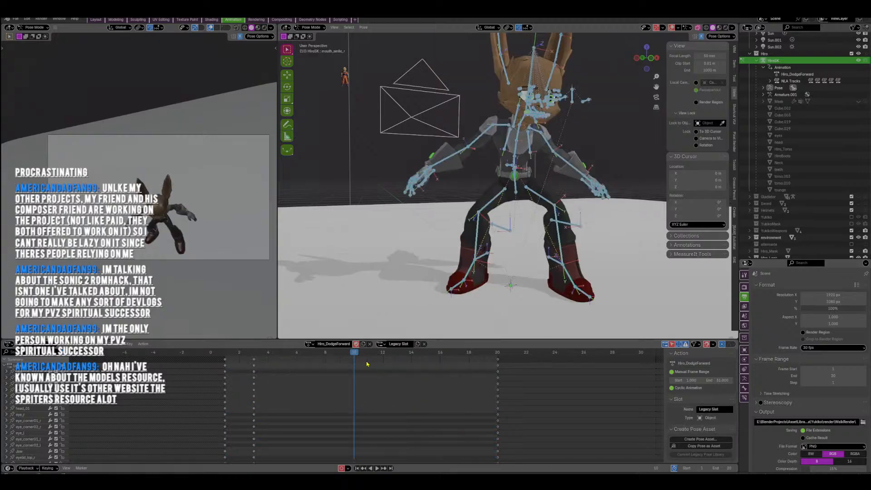
Rotate the pelvis bone forward at frame 10 and reposition it so Hiro leans deeply over his feet.
{"action": "left_click", "coordinate": [636, 59]}
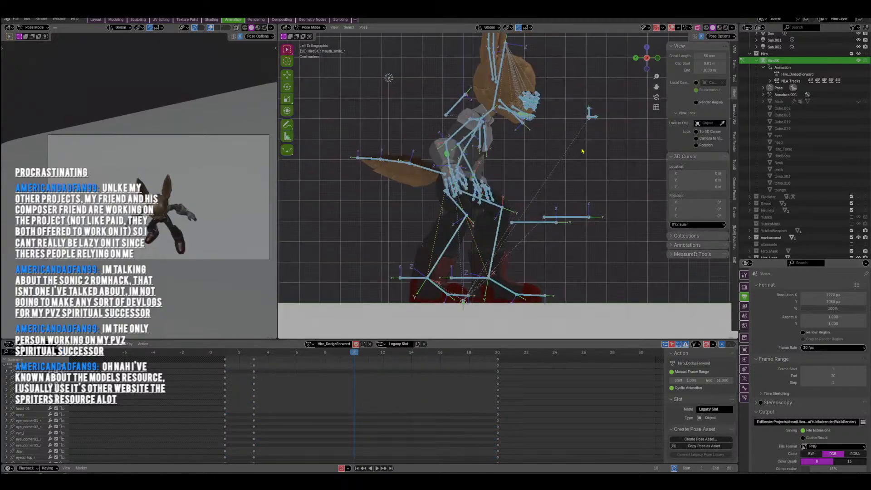
{"action": "middle_click_drag", "start_coordinate": [461, 175], "coordinate": [473, 172]}
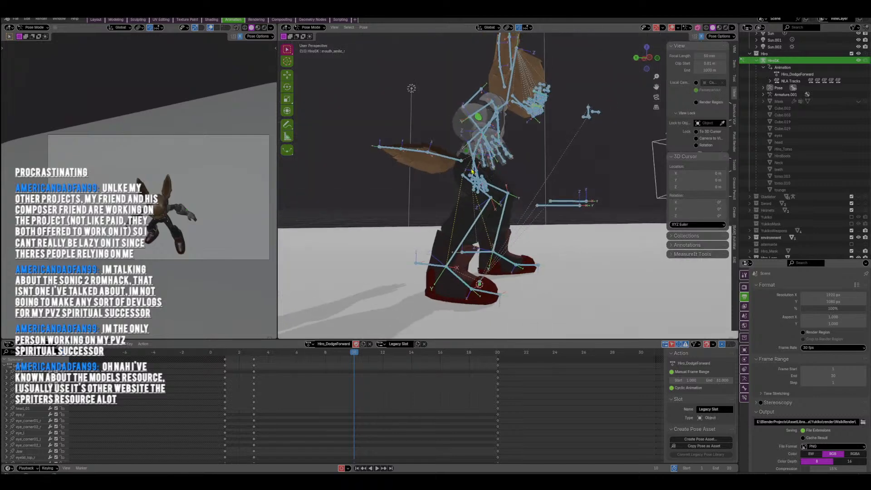
{"action": "left_click", "coordinate": [472, 169]}
{"action": "left_click", "coordinate": [648, 60]}
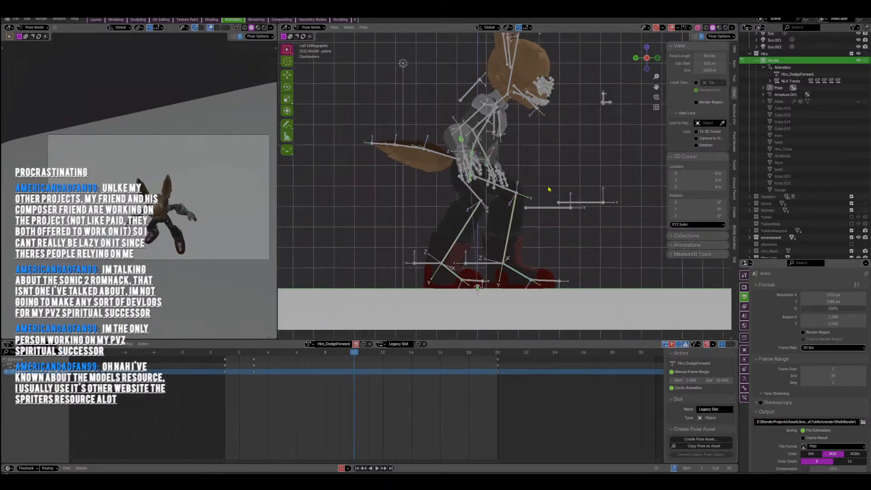
{"action": "key", "text": "r"}
{"action": "left_click", "coordinate": [558, 225]}
{"action": "key", "text": "g"}
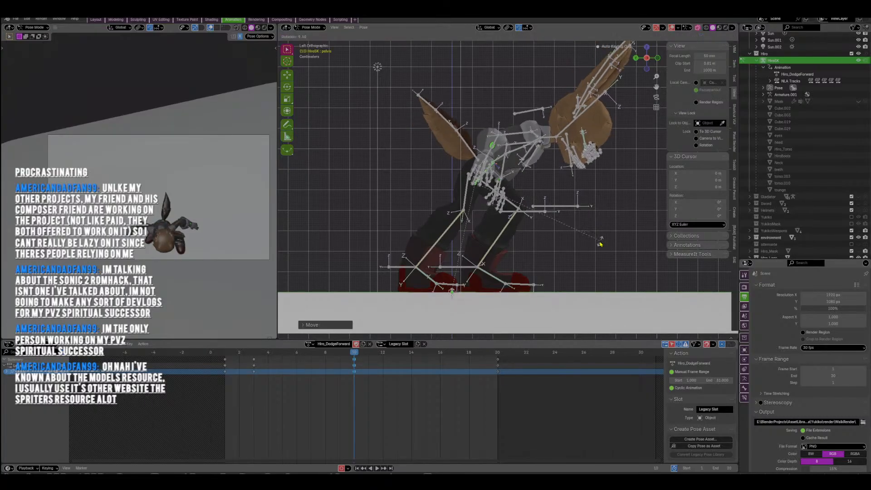
{"action": "left_click", "coordinate": [607, 239]}
Rotate spine_01 in the side view to bring the lower torso closer to horizontal.
{"action": "left_click", "coordinate": [510, 157]}
{"action": "key", "text": "r"}
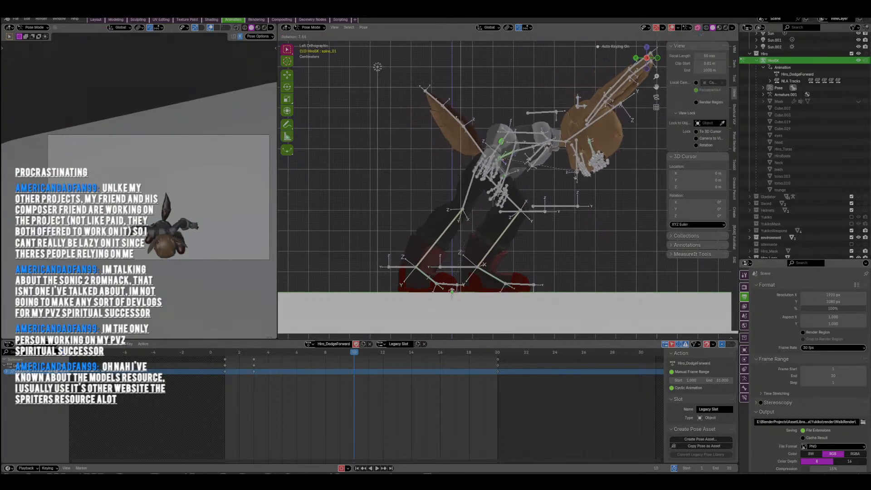
{"action": "left_click", "coordinate": [541, 162]}
{"action": "key", "text": "r"}
{"action": "left_click", "coordinate": [575, 168]}
{"action": "middle_click_drag", "start_coordinate": [575, 169], "coordinate": [527, 171], "text": "shift"}
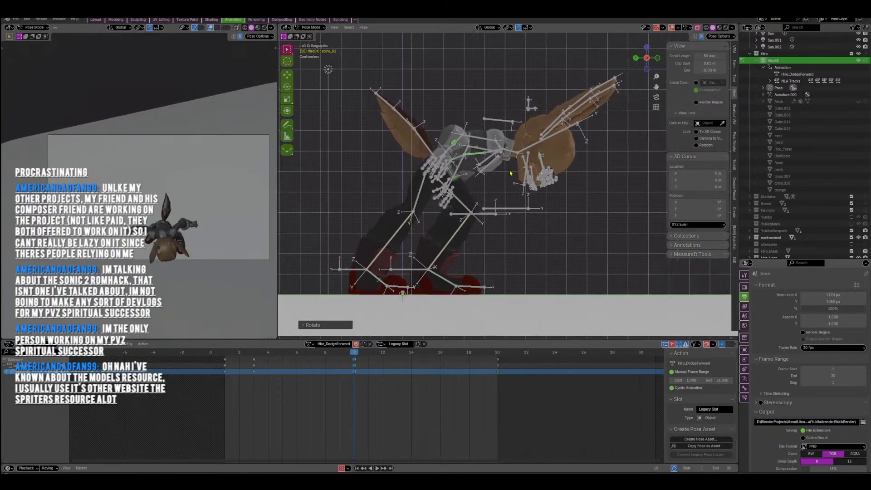
Move and rotate the middle torso bone, and rotate spine_03 to shape the forward-bent upper back.
{"action": "scroll", "coordinate": [527, 172], "scroll_direction": "up", "scroll_amount": 2}
{"action": "left_click", "coordinate": [466, 141]}
{"action": "key", "text": "g"}
{"action": "left_click", "coordinate": [525, 174]}
{"action": "key", "text": "r"}
{"action": "left_click", "coordinate": [525, 157]}
{"action": "key", "text": "g"}
{"action": "left_click", "coordinate": [531, 154]}
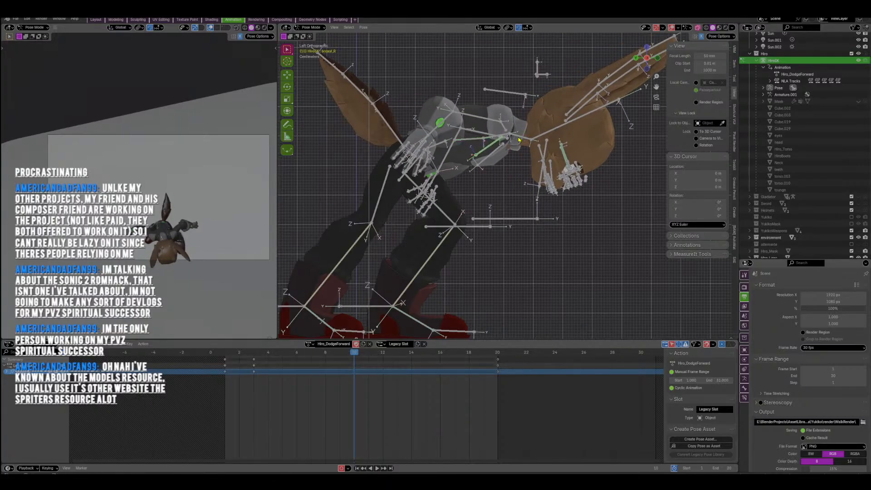
{"action": "left_click", "coordinate": [501, 140]}
{"action": "key", "text": "r"}
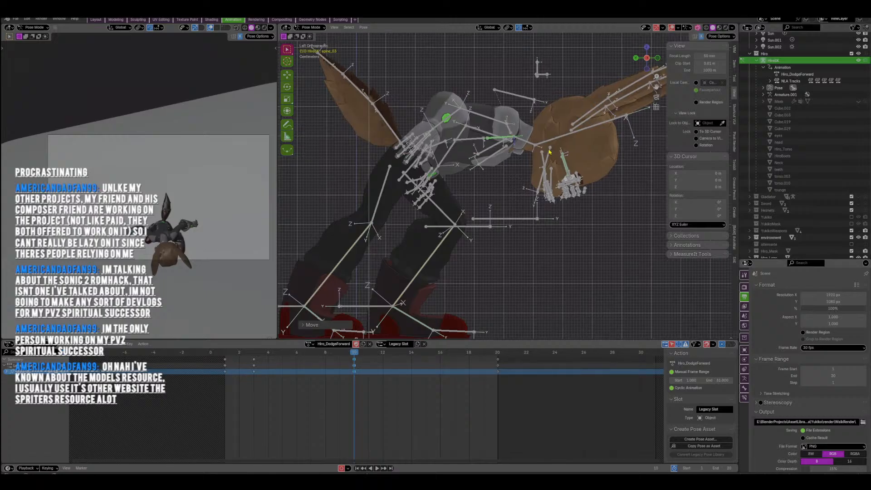
{"action": "left_click", "coordinate": [538, 150]}
Move the neck_01 bone and rotate head_01 to tilt the head up from the bent torso.
{"action": "left_click", "coordinate": [532, 145]}
{"action": "middle_click_drag", "start_coordinate": [531, 145], "coordinate": [478, 159], "text": "shift"}
{"action": "key", "text": "g"}
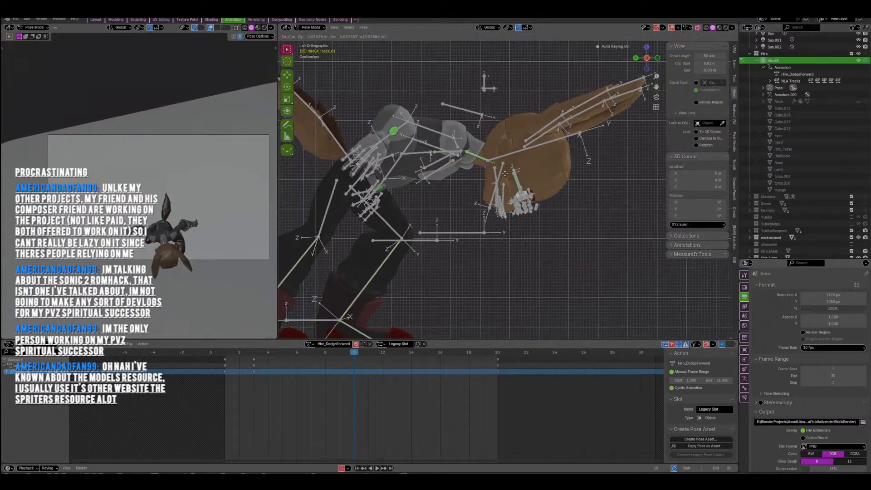
{"action": "left_click", "coordinate": [484, 160]}
{"action": "key", "text": "r"}
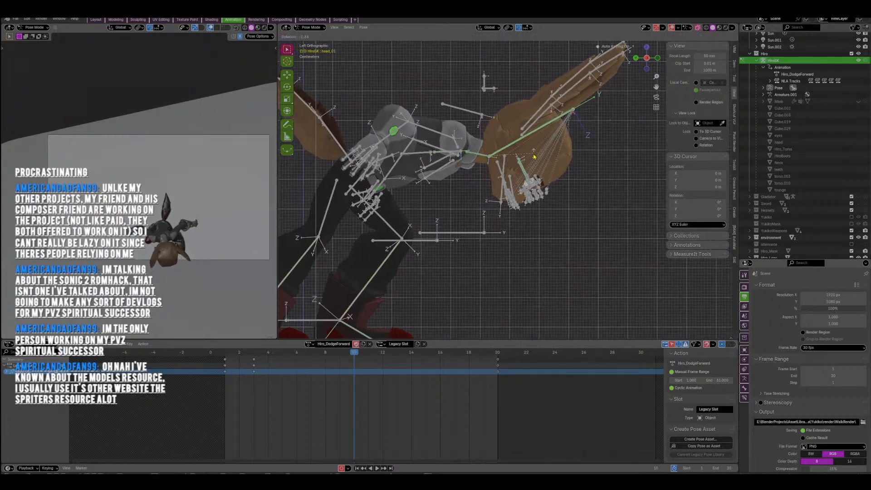
{"action": "left_click", "coordinate": [535, 151]}
{"action": "key", "text": "r"}
{"action": "left_click", "coordinate": [535, 148]}
{"action": "scroll", "coordinate": [535, 149], "scroll_direction": "down", "scroll_amount": 3}
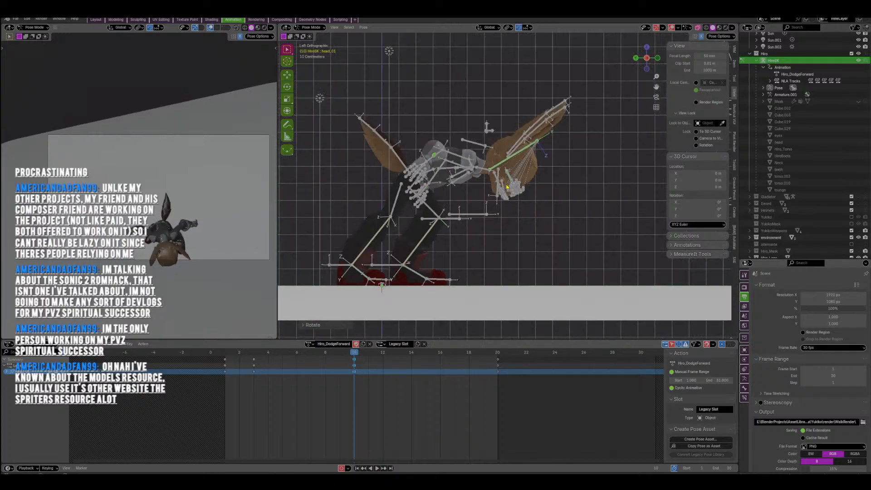
Try to move the right foot's IK control off the ground.
{"action": "middle_click_drag", "start_coordinate": [371, 239], "coordinate": [486, 189], "text": "shift"}
{"action": "scroll", "coordinate": [486, 189], "scroll_direction": "up", "scroll_amount": 2}
{"action": "left_click", "coordinate": [442, 224]}
{"action": "key", "text": "g"}
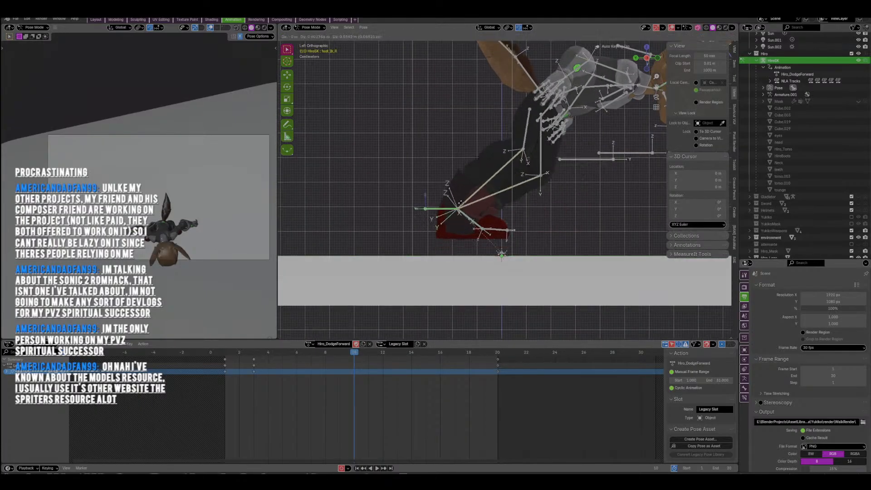
{"action": "left_click", "coordinate": [444, 181]}
{"action": "key", "text": "ctrl+z"}
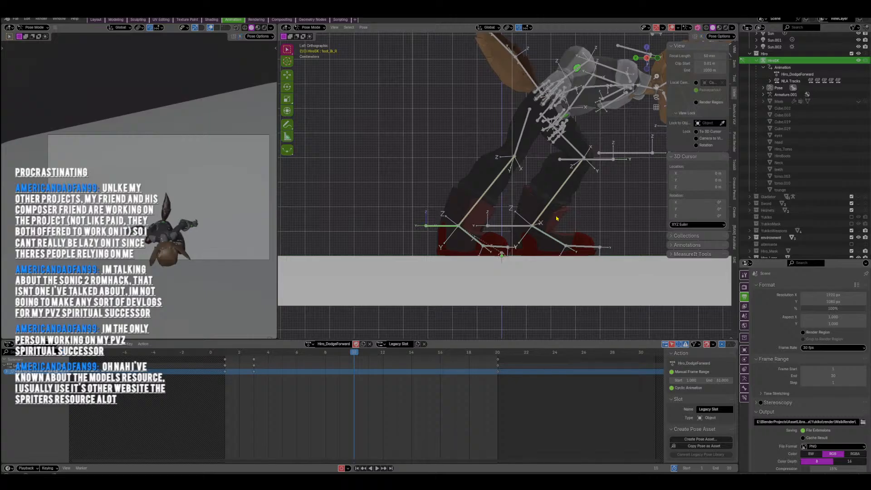
Move and rotate the right foot's IK control to lift the leg behind the body, and reposition its knee control.
{"action": "key", "text": "g"}
{"action": "left_click", "coordinate": [546, 176]}
{"action": "key", "text": "r"}
{"action": "left_click", "coordinate": [456, 246]}
{"action": "middle_click_drag", "start_coordinate": [456, 240], "coordinate": [582, 241]}
{"action": "key", "text": "g"}
{"action": "left_click", "coordinate": [484, 243]}
{"action": "left_click", "coordinate": [566, 128]}
{"action": "key", "text": "g"}
{"action": "left_click", "coordinate": [545, 141]}
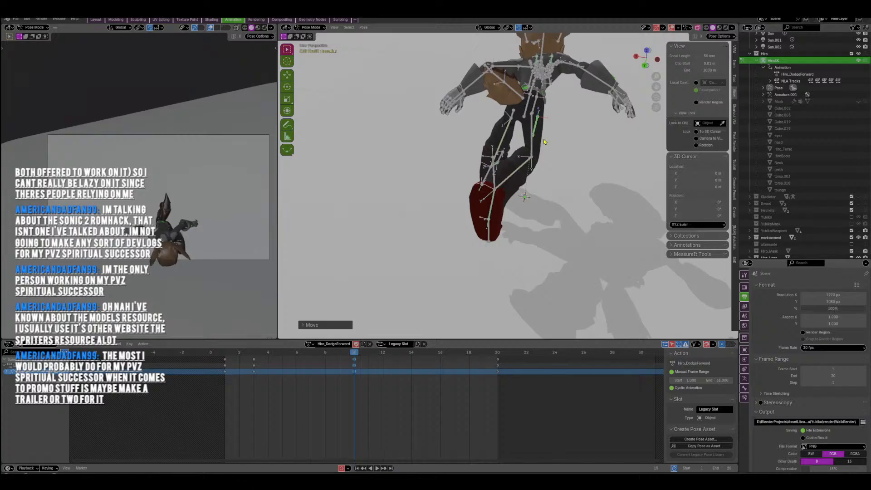
Rotate the raised right foot's front bone and adjust the leg pose with a move along X.
{"action": "middle_click_drag", "start_coordinate": [537, 195], "coordinate": [496, 232]}
{"action": "left_click", "coordinate": [485, 199]}
{"action": "key", "text": "r"}
{"action": "left_click", "coordinate": [510, 220]}
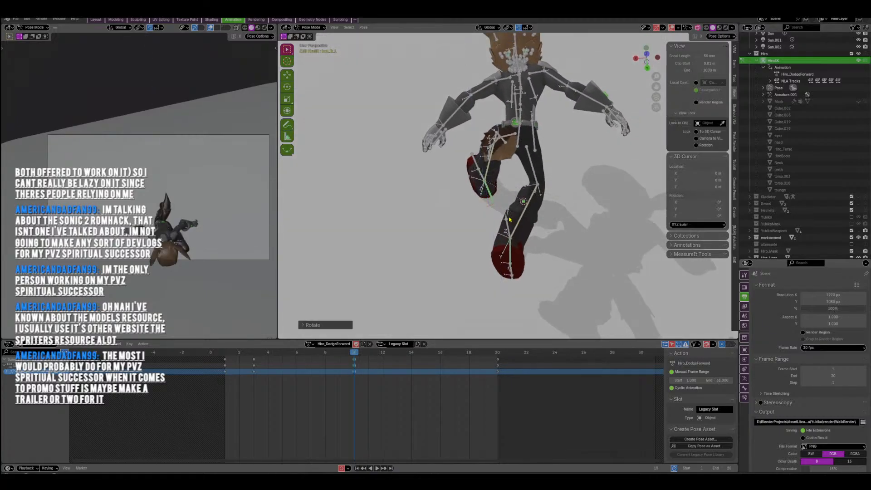
{"action": "key", "text": "g"}
{"action": "key", "text": "x"}
{"action": "left_click", "coordinate": [498, 222]}
Rotate spine_03 in the right side view to adjust the bend of the chest.
{"action": "middle_click_drag", "start_coordinate": [499, 222], "coordinate": [482, 121]}
{"action": "left_click", "coordinate": [502, 114]}
{"action": "left_click", "coordinate": [505, 112], "text": "shift"}
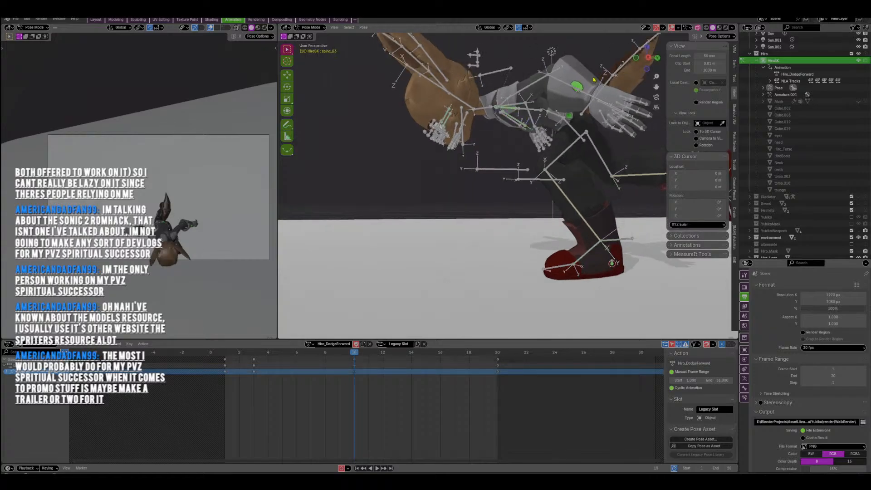
{"action": "left_click", "coordinate": [649, 58]}
{"action": "key", "text": "r"}
{"action": "left_click", "coordinate": [521, 128]}
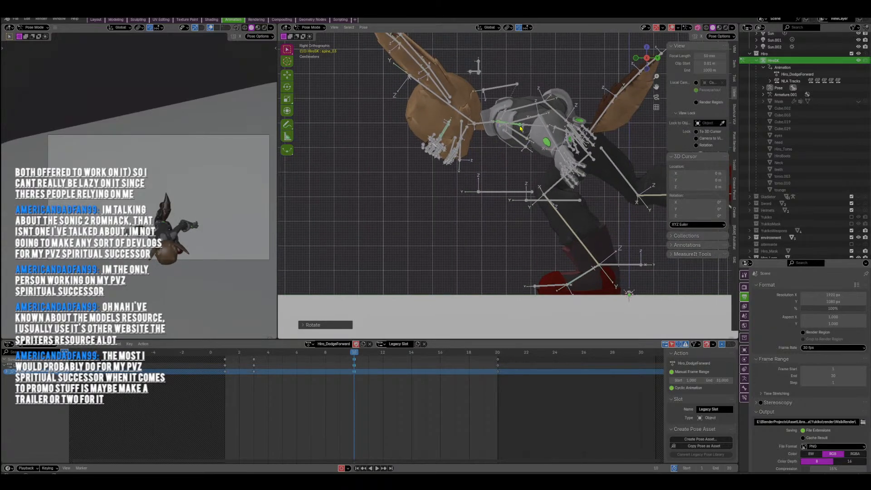
Rotate the left upper arm down from the shoulder and shift it to sit properly against the torso.
{"action": "mouse_move", "coordinate": [520, 128]}
{"action": "middle_mouse_down"}
{"action": "mouse_move", "coordinate": [499, 124]}
{"action": "mouse_move", "coordinate": [514, 134]}
{"action": "middle_mouse_up"}
{"action": "left_click", "coordinate": [506, 126]}
{"action": "key", "text": "r"}
{"action": "left_click", "coordinate": [544, 157]}
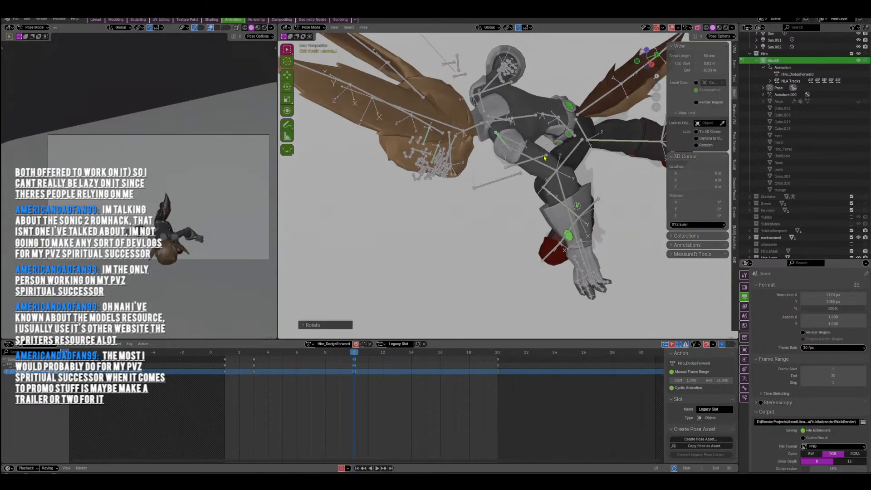
{"action": "key", "text": "g"}
{"action": "left_click", "coordinate": [543, 169]}
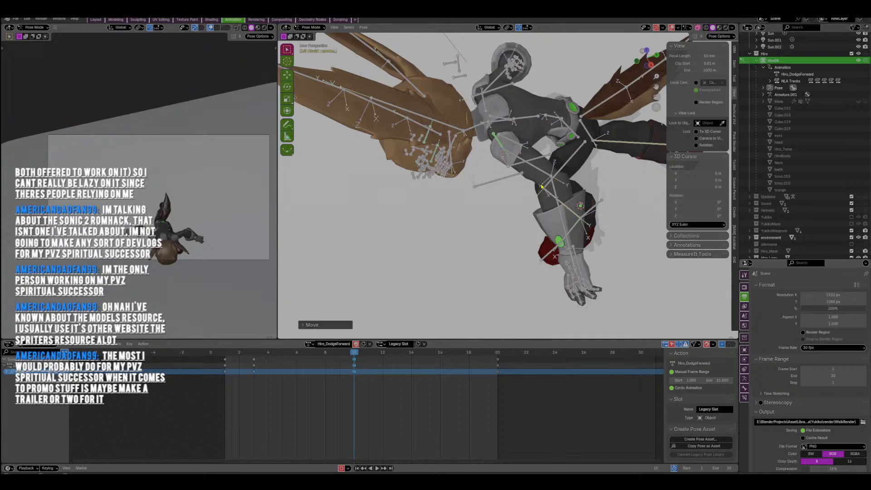
{"action": "middle_click_drag", "start_coordinate": [541, 185], "coordinate": [544, 179]}
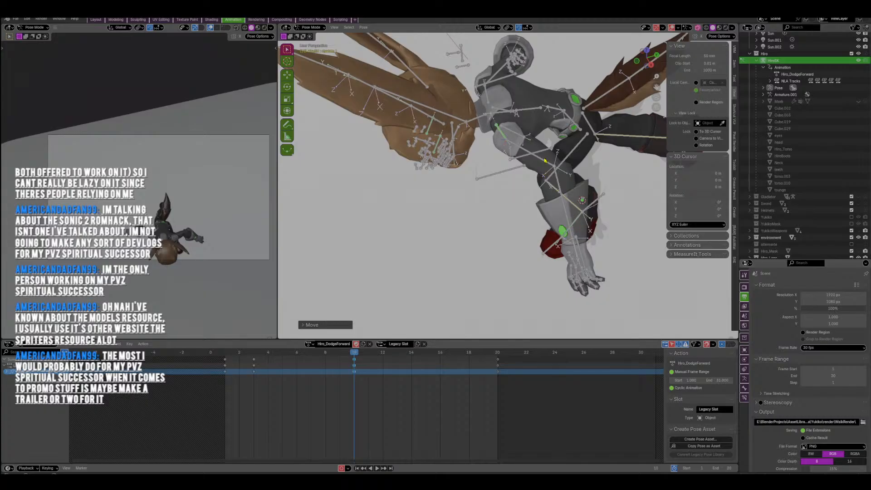
{"action": "mouse_move", "coordinate": [541, 165]}
{"action": "middle_mouse_down"}
{"action": "mouse_move", "coordinate": [565, 122]}
{"action": "mouse_move", "coordinate": [539, 177]}
{"action": "middle_mouse_up"}
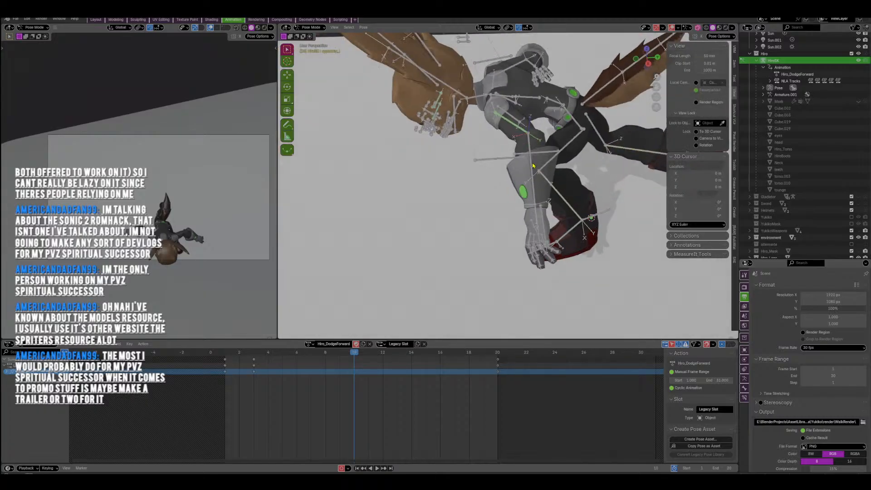
Rotate upperarm_l further from two viewing angles so the left arm reaches forward past the head.
{"action": "key", "text": "r"}
{"action": "left_click", "coordinate": [459, 186]}
{"action": "middle_click_drag", "start_coordinate": [459, 186], "coordinate": [548, 154]}
{"action": "key", "text": "r"}
{"action": "left_click", "coordinate": [524, 271]}
{"action": "key", "text": "r"}
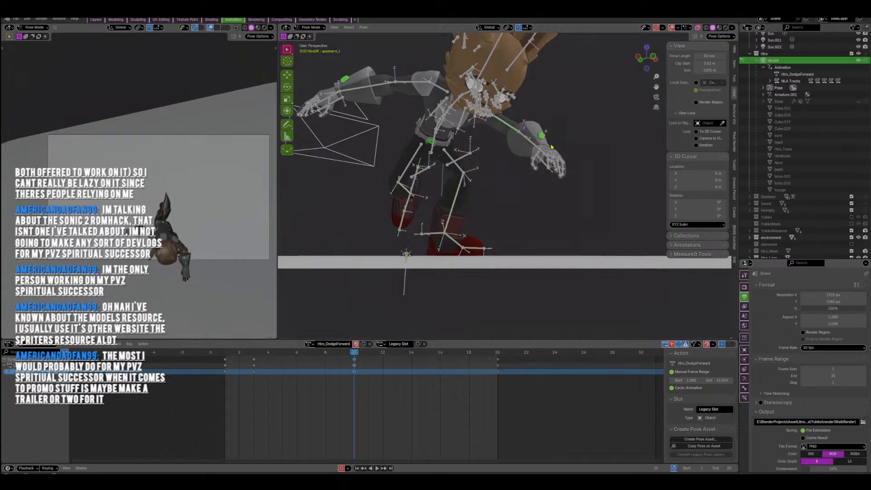
Rotate the left forearm to point down and forward beside the head.
{"action": "middle_click_drag", "start_coordinate": [565, 138], "coordinate": [566, 86]}
{"action": "key", "text": "r"}
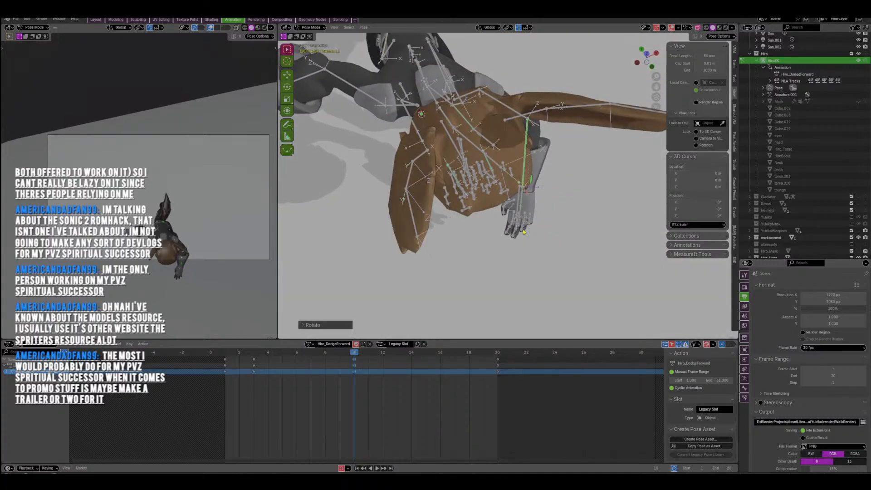
{"action": "middle_click_drag", "start_coordinate": [523, 232], "coordinate": [521, 159]}
Rotate the left hand at the wrist from several angles so it reaches forward with the palm toward the ground.
{"action": "key", "text": "r"}
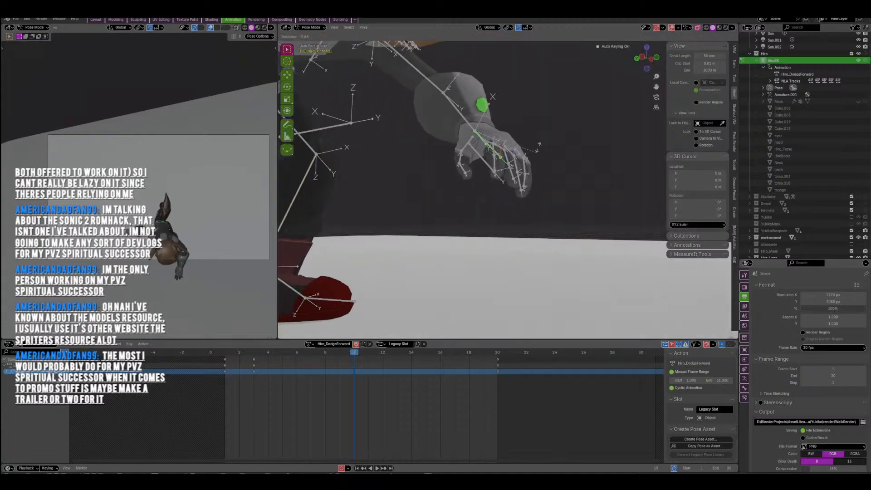
{"action": "left_click", "coordinate": [546, 124]}
{"action": "key", "text": "r"}
{"action": "middle_click_drag", "start_coordinate": [545, 124], "coordinate": [530, 108]}
{"action": "left_click", "coordinate": [518, 166]}
{"action": "key", "text": "r"}
{"action": "middle_click_drag", "start_coordinate": [507, 155], "coordinate": [484, 194]}
{"action": "key", "text": "r"}
{"action": "left_click", "coordinate": [531, 187]}
{"action": "key", "text": "r"}
{"action": "key", "text": "r"}
{"action": "left_click", "coordinate": [539, 147]}
Rotate spine_03 repeatedly to twist the chest, with the left shoulder forward and the right shoulder raised.
{"action": "left_click", "coordinate": [480, 146]}
{"action": "key", "text": "r"}
{"action": "left_click", "coordinate": [529, 147]}
{"action": "key", "text": "r"}
{"action": "left_click", "coordinate": [541, 155]}
{"action": "key", "text": "r"}
{"action": "left_click", "coordinate": [443, 173]}
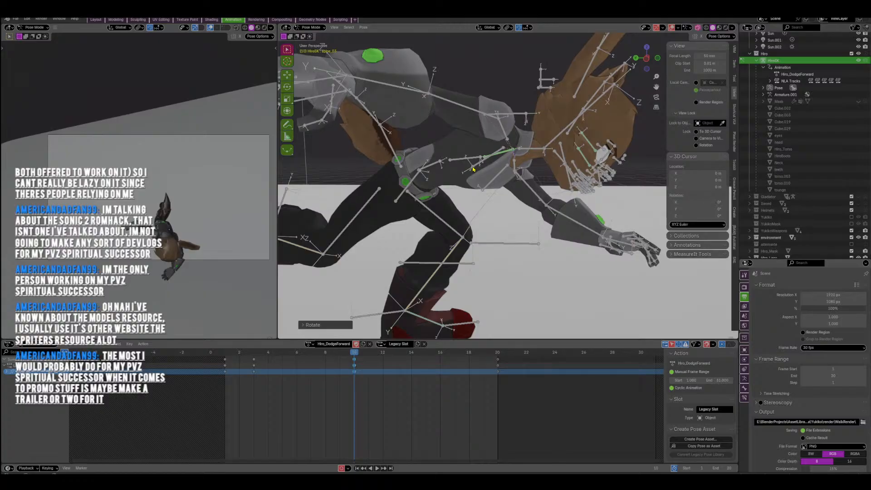
Rotate and move the clavicle_r bone to adjust the right shoulder on the twisted chest.
{"action": "left_click", "coordinate": [495, 136]}
{"action": "middle_click_drag", "start_coordinate": [494, 136], "coordinate": [653, 195]}
{"action": "left_click", "coordinate": [501, 141]}
{"action": "key", "text": "r"}
{"action": "left_click", "coordinate": [563, 137]}
{"action": "key", "text": "g"}
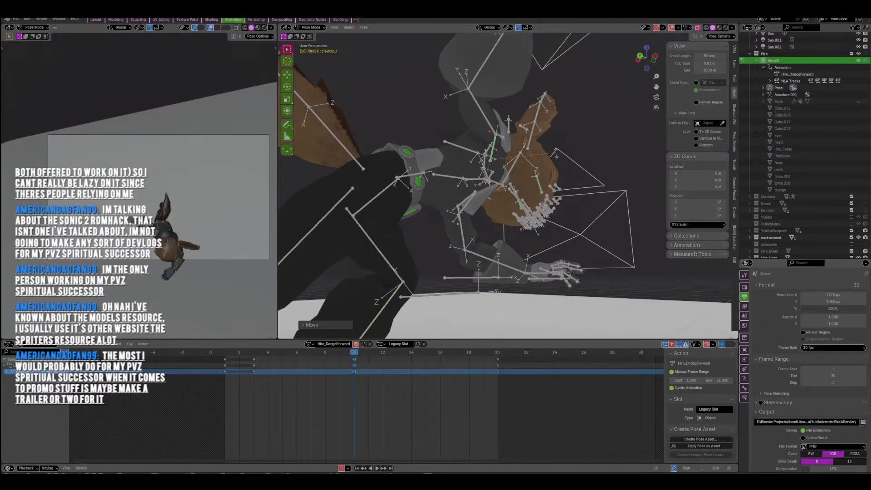
{"action": "middle_click_drag", "start_coordinate": [495, 132], "coordinate": [543, 246], "text": "shift"}
Rotate the right upper arm through several adjustments so it trails back along the body.
{"action": "key", "text": "r"}
{"action": "left_click", "coordinate": [519, 166]}
{"action": "key", "text": "r"}
{"action": "left_click", "coordinate": [529, 168]}
{"action": "key", "text": "r"}
{"action": "left_click", "coordinate": [527, 245]}
Rotate the right forearm so the arm extends backward behind the torso.
{"action": "left_click", "coordinate": [436, 164]}
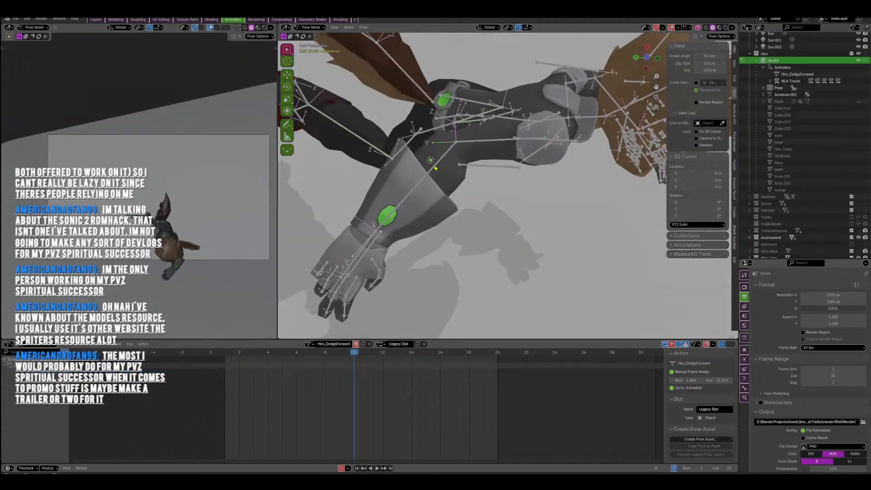
{"action": "left_click", "coordinate": [430, 160]}
{"action": "key", "text": "r"}
{"action": "middle_click_drag", "start_coordinate": [483, 225], "coordinate": [508, 154], "text": "shift"}
{"action": "left_click", "coordinate": [477, 156]}
{"action": "key", "text": "r"}
{"action": "left_click", "coordinate": [507, 194]}
{"action": "key", "text": "r"}
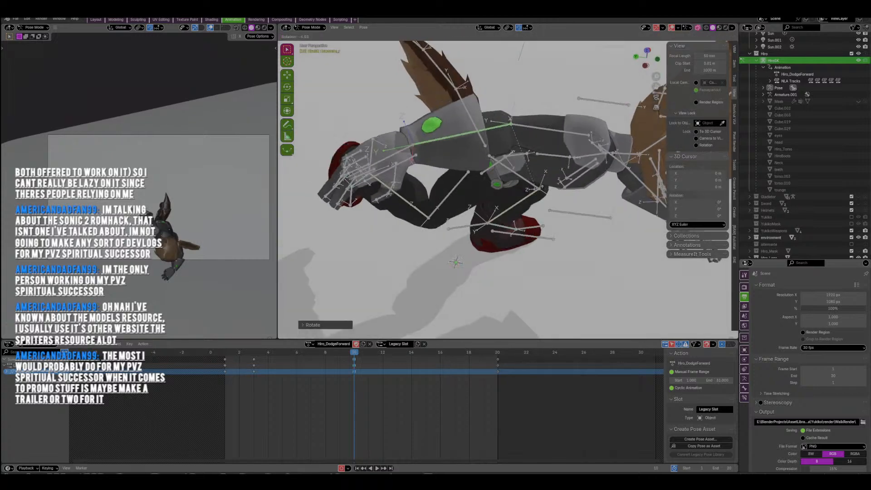
{"action": "left_click", "coordinate": [526, 201]}
Move the hand_r bone to align the right hand with the end of the forearm.
{"action": "middle_click_drag", "start_coordinate": [527, 201], "coordinate": [464, 179]}
{"action": "left_click", "coordinate": [426, 172]}
{"action": "left_click", "coordinate": [439, 162]}
{"action": "key", "text": "g"}
{"action": "left_click", "coordinate": [451, 163]}
{"action": "key", "text": "g"}
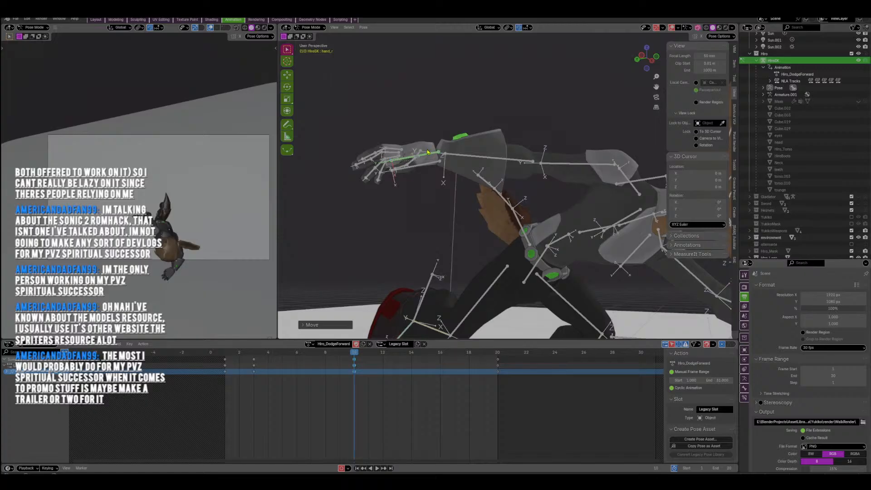
Rotate the right thumb's bones together to swing the thumb away from the fingers.
{"action": "scroll", "coordinate": [426, 162], "scroll_direction": "up", "scroll_amount": 3}
{"action": "middle_click_drag", "start_coordinate": [426, 171], "coordinate": [472, 208]}
{"action": "scroll", "coordinate": [531, 177], "scroll_direction": "up", "scroll_amount": 2}
{"action": "mouse_move", "coordinate": [530, 177]}
{"action": "middle_mouse_down"}
{"action": "mouse_move", "coordinate": [516, 195]}
{"action": "mouse_move", "coordinate": [526, 170]}
{"action": "middle_mouse_up"}
{"action": "left_click", "coordinate": [513, 206]}
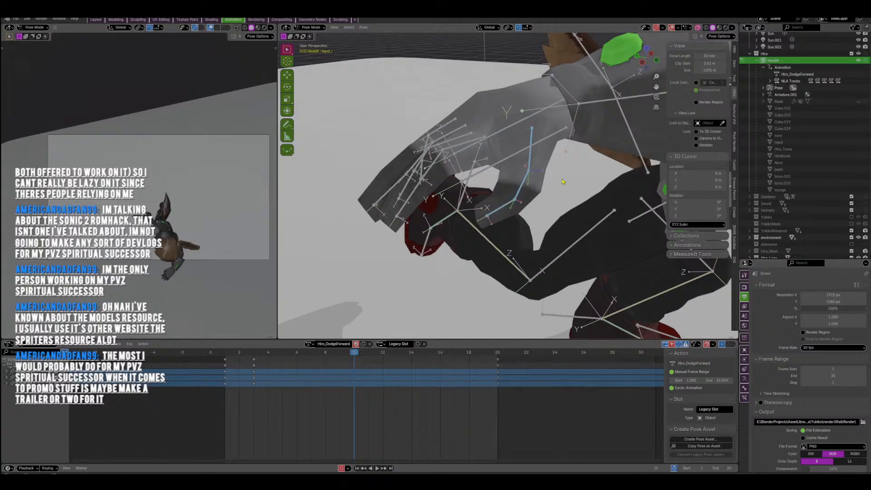
{"action": "key", "text": "r"}
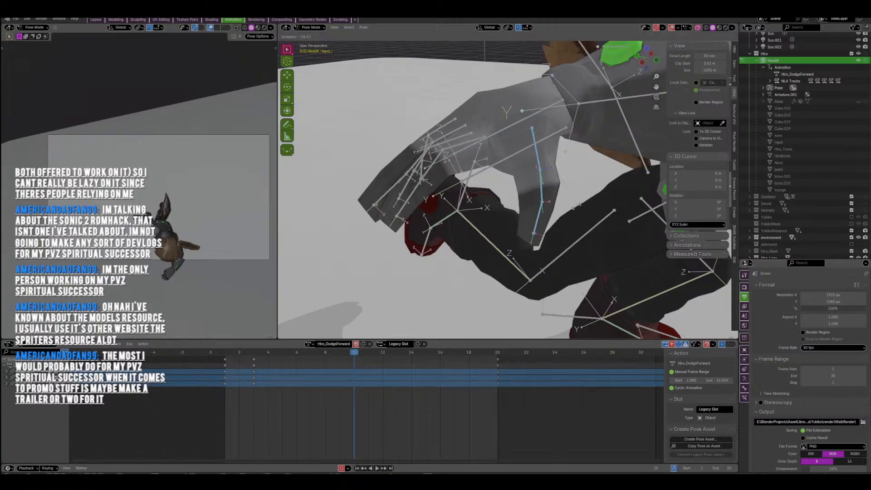
{"action": "left_click", "coordinate": [567, 211]}
Move the right thumb's base bone and adjust its rotation so the thumb sits naturally against the hand.
{"action": "left_click", "coordinate": [534, 151]}
{"action": "key", "text": "g"}
{"action": "left_click", "coordinate": [570, 177]}
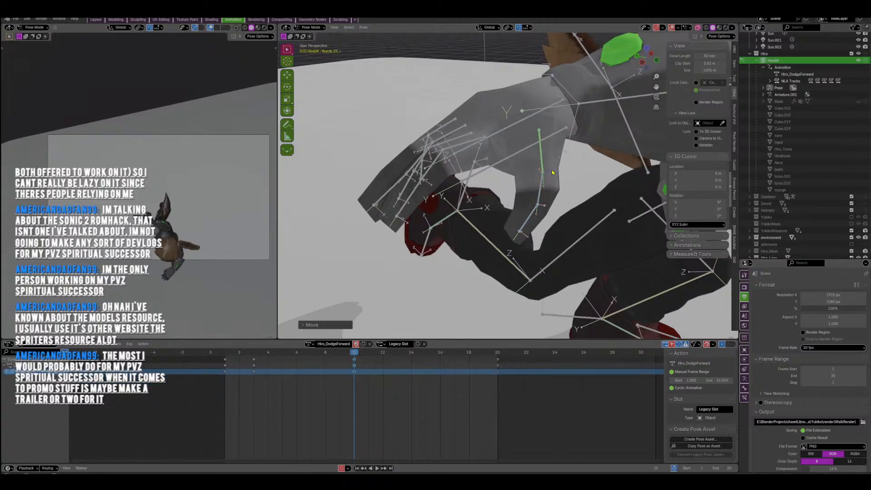
{"action": "middle_click_drag", "start_coordinate": [577, 181], "coordinate": [467, 170]}
{"action": "key", "text": "r"}
{"action": "left_click", "coordinate": [544, 159]}
Rotate the right index finger's bones, starting with index_01_r, to lift its base and curl the tip downward.
{"action": "left_click", "coordinate": [517, 152]}
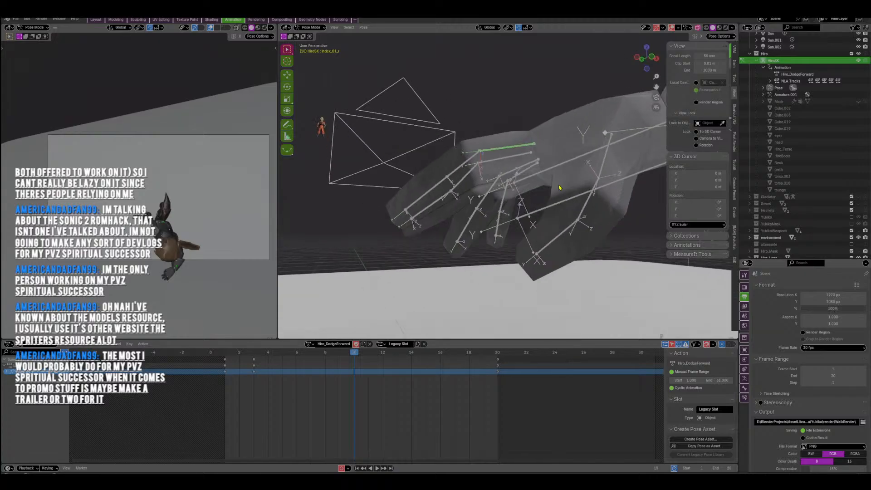
{"action": "key", "text": "r"}
{"action": "left_click", "coordinate": [466, 171]}
{"action": "key", "text": "r"}
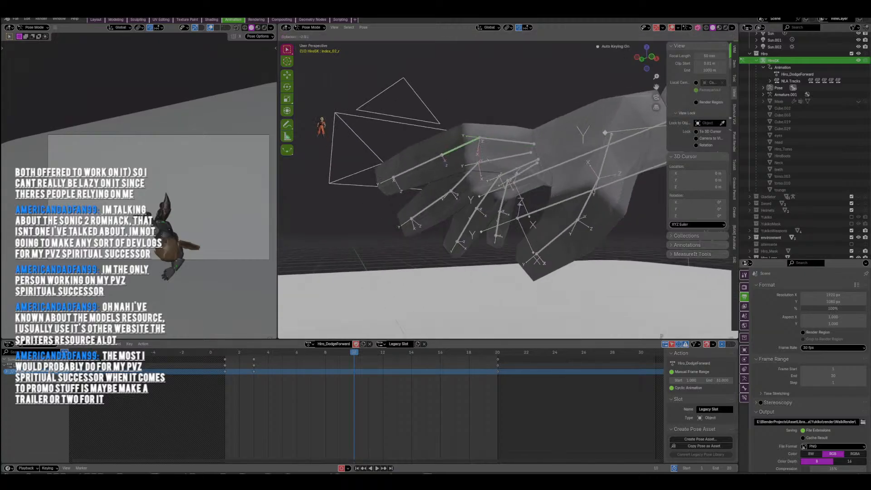
{"action": "left_click", "coordinate": [482, 164]}
{"action": "left_click", "coordinate": [438, 160]}
{"action": "key", "text": "r"}
{"action": "left_click", "coordinate": [508, 166]}
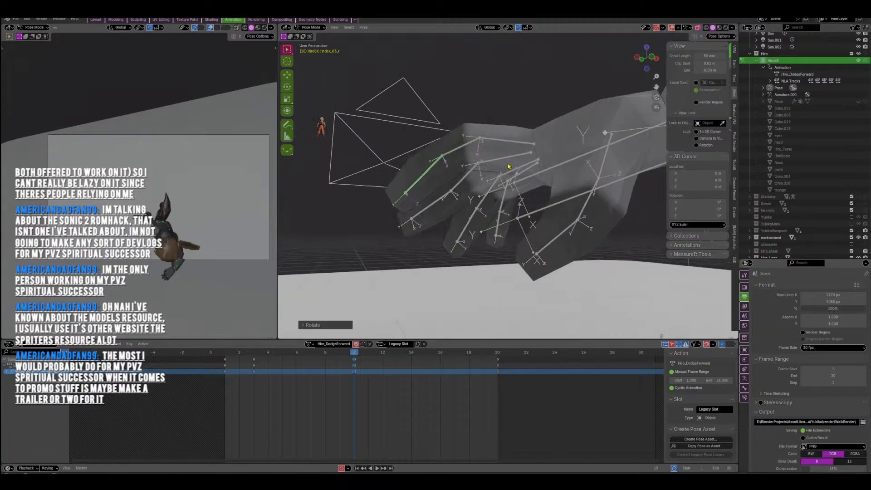
Rotate the right middle finger's bones, including middle_01_r, so the finger curls down beside the index finger.
{"action": "middle_click_drag", "start_coordinate": [403, 188], "coordinate": [442, 160]}
{"action": "middle_click_drag", "start_coordinate": [495, 155], "coordinate": [482, 177]}
{"action": "key", "text": "r"}
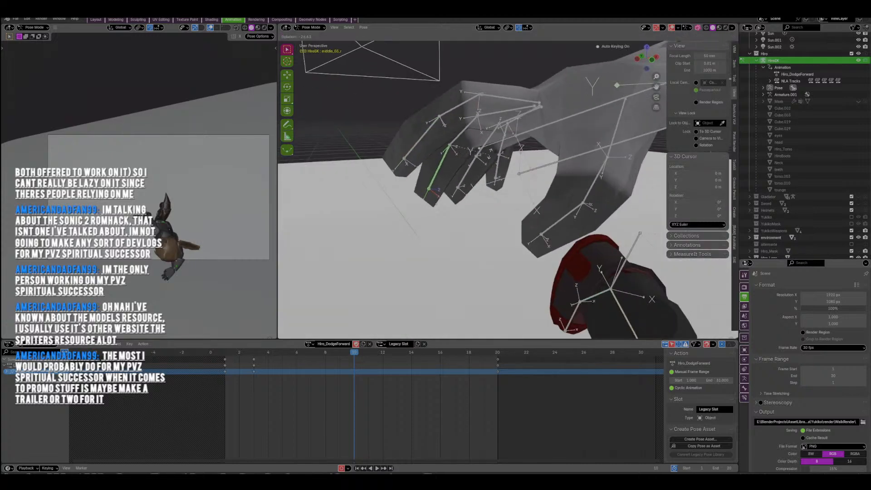
{"action": "left_click", "coordinate": [475, 144]}
{"action": "left_click", "coordinate": [482, 118]}
{"action": "key", "text": "r"}
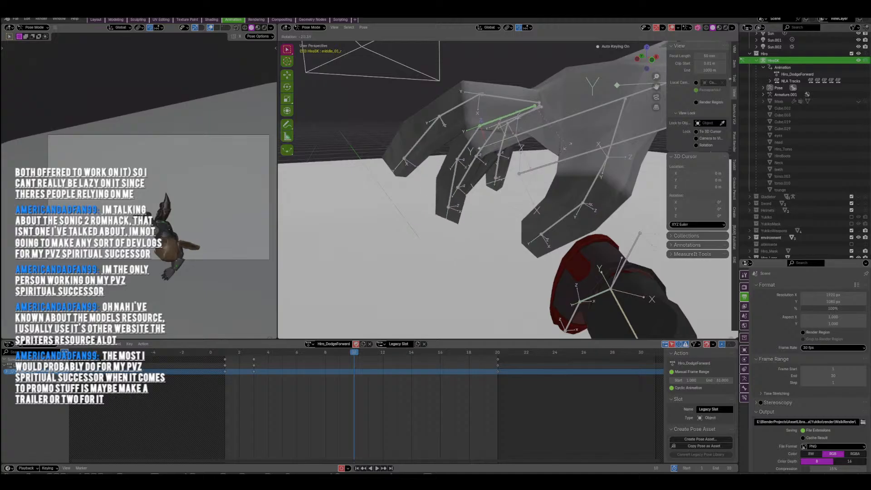
{"action": "left_click", "coordinate": [567, 146]}
Rotate the right middle finger's outer bones sideways so the finger leans toward the index finger.
{"action": "middle_click_drag", "start_coordinate": [508, 148], "coordinate": [516, 238]}
{"action": "left_click", "coordinate": [511, 234]}
{"action": "left_click", "coordinate": [495, 211]}
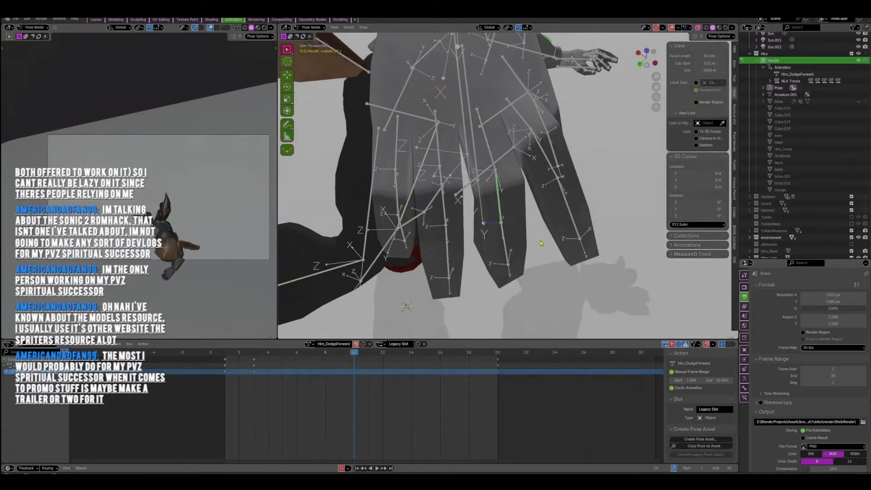
{"action": "key", "text": "r"}
{"action": "left_click", "coordinate": [558, 239]}
{"action": "key", "text": "r"}
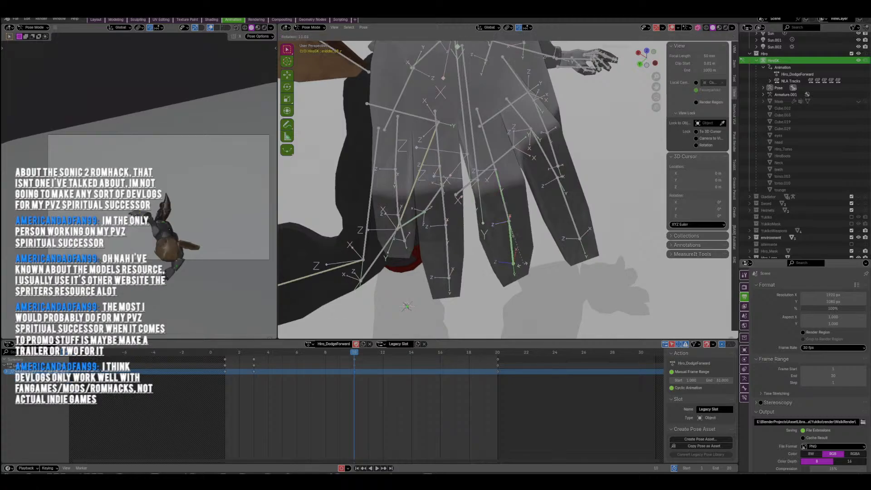
{"action": "left_click", "coordinate": [506, 224]}
{"action": "middle_click_drag", "start_coordinate": [505, 219], "coordinate": [561, 204]}
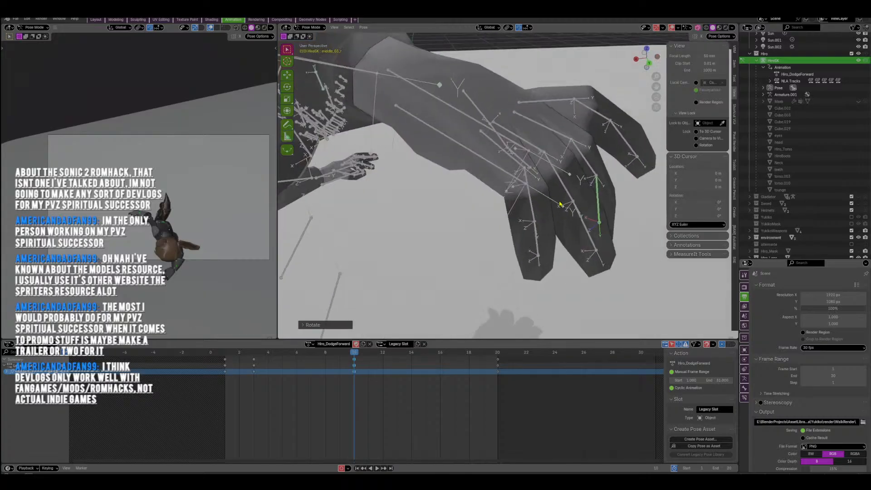
Rotate the right ring finger's bones joint by joint, from ring_01_r to the tip, to lift and curl the finger.
{"action": "left_click", "coordinate": [536, 146]}
{"action": "middle_click_drag", "start_coordinate": [537, 148], "coordinate": [551, 131]}
{"action": "key", "text": "r"}
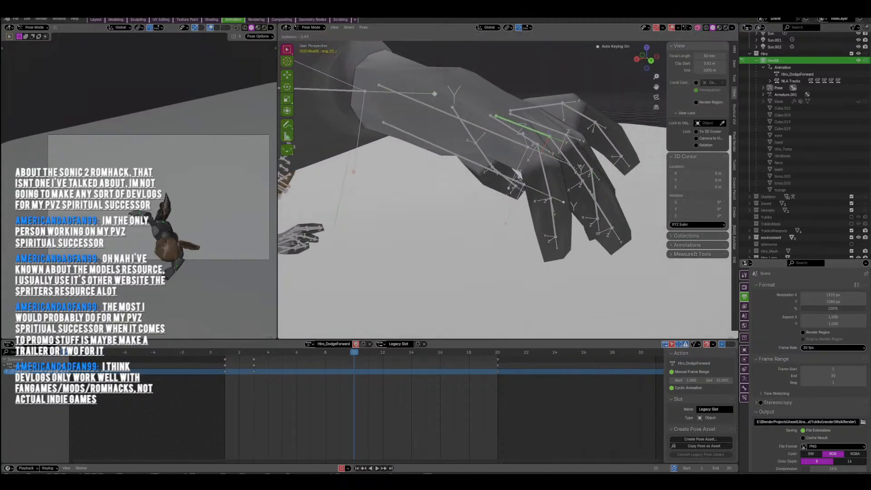
{"action": "left_click", "coordinate": [577, 167]}
{"action": "left_click", "coordinate": [578, 166]}
{"action": "middle_click_drag", "start_coordinate": [578, 166], "coordinate": [598, 164]}
{"action": "key", "text": "r"}
{"action": "left_click", "coordinate": [611, 204]}
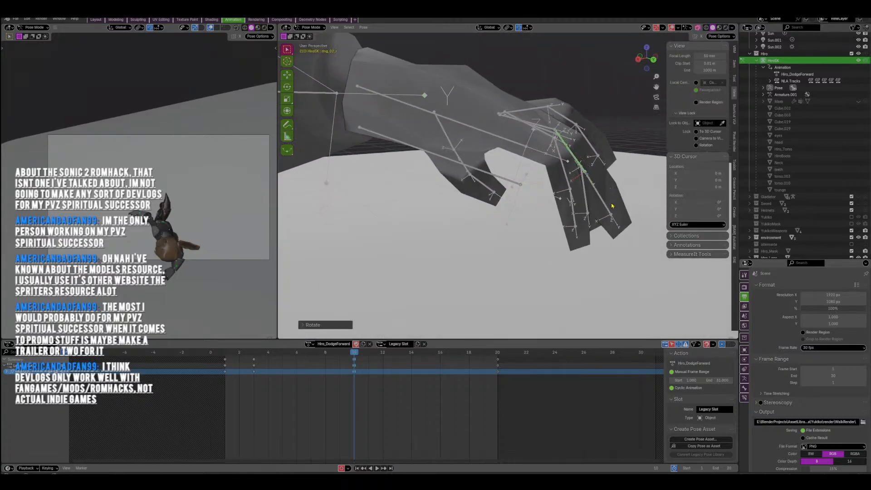
{"action": "key", "text": "r"}
{"action": "left_click", "coordinate": [580, 200]}
{"action": "middle_click_drag", "start_coordinate": [578, 202], "coordinate": [560, 215], "text": "shift"}
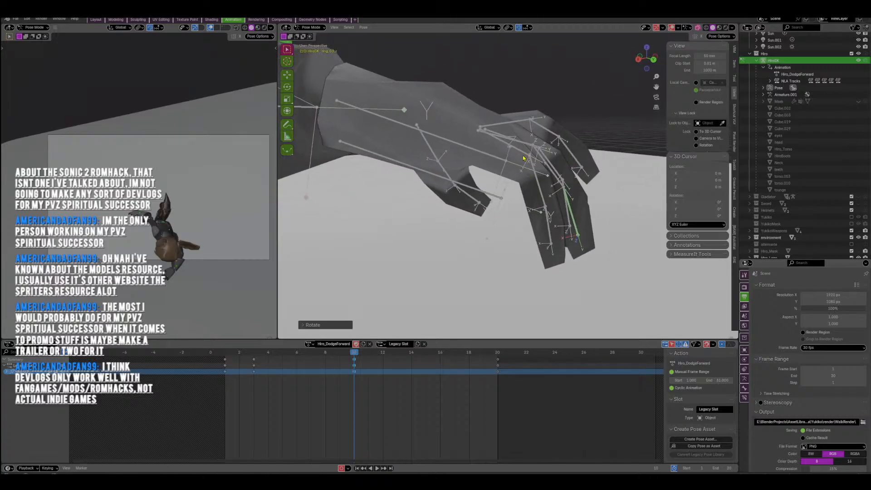
Rotate the right pinky's bones outward so the finger follows the ring finger's curl.
{"action": "left_click", "coordinate": [524, 155]}
{"action": "key", "text": "r"}
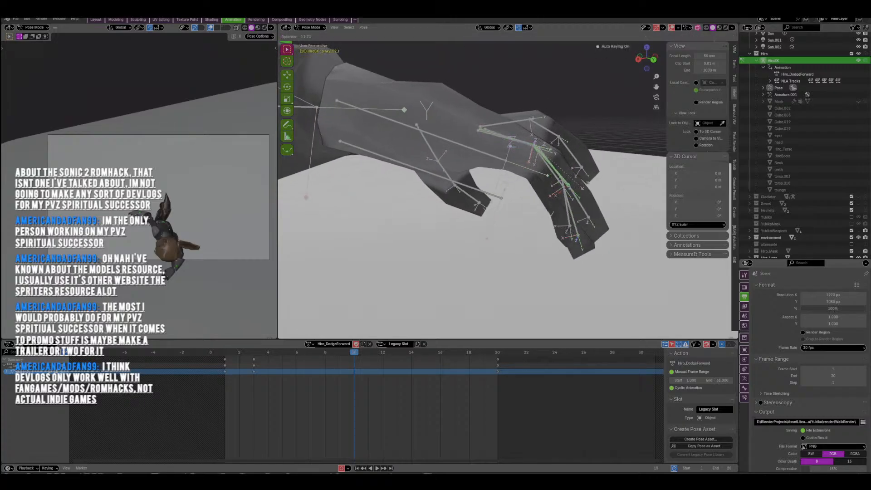
{"action": "left_click", "coordinate": [604, 197]}
{"action": "middle_click_drag", "start_coordinate": [604, 197], "coordinate": [481, 111]}
{"action": "key", "text": "r"}
{"action": "left_click", "coordinate": [610, 199]}
Move the eye_lookatroot bone in front of the face to aim Hiro's gaze forward.
{"action": "scroll", "coordinate": [526, 180], "scroll_direction": "down", "scroll_amount": 4}
{"action": "scroll", "coordinate": [489, 175], "scroll_direction": "down", "scroll_amount": 2}
{"action": "left_click", "coordinate": [484, 173]}
{"action": "key", "text": "g"}
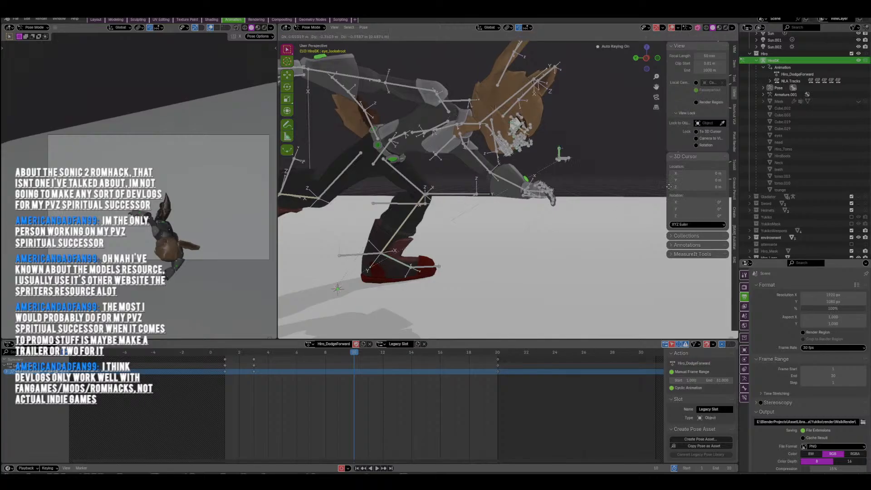
{"action": "left_click", "coordinate": [663, 169]}
{"action": "middle_click_drag", "start_coordinate": [663, 168], "coordinate": [531, 167]}
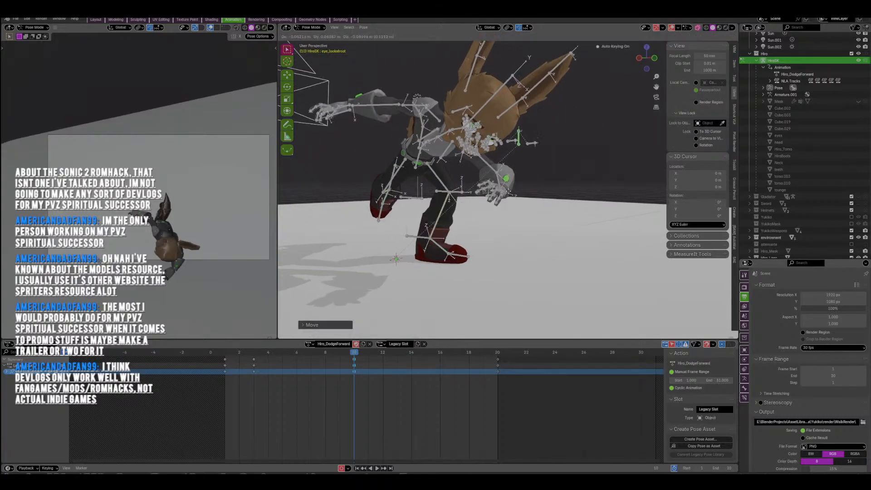
{"action": "middle_click_drag", "start_coordinate": [510, 200], "coordinate": [510, 158]}
Rotate the right ear's bone chain together so the ear swings backward to a more upright position.
{"action": "left_click_drag", "start_coordinate": [524, 116], "coordinate": [485, 159]}
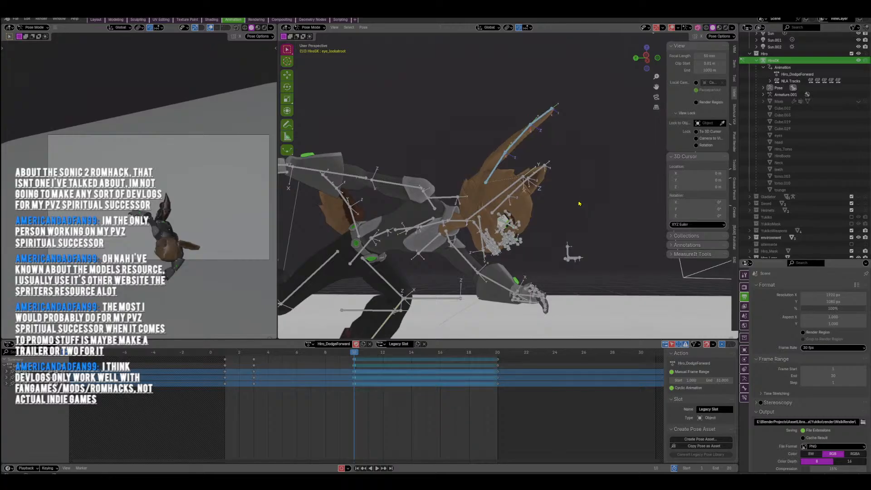
{"action": "key", "text": "r"}
{"action": "left_click", "coordinate": [578, 165]}
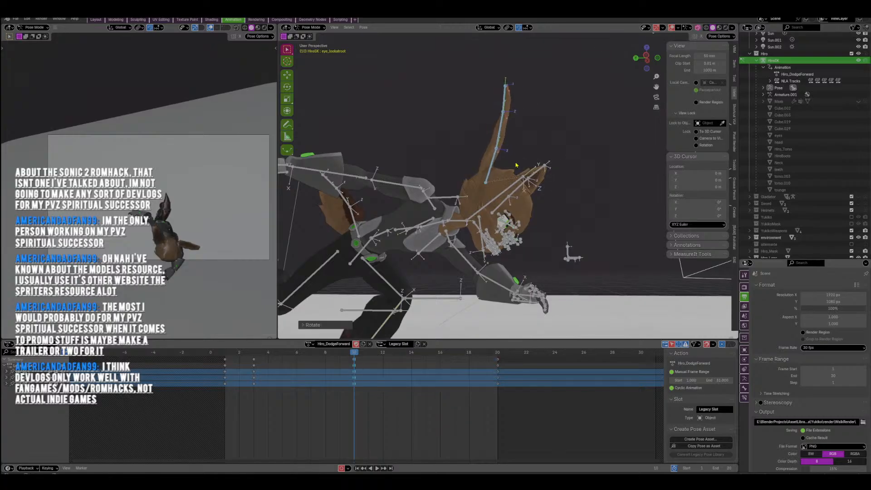
Rotate the right ear's base bone ear_01_r further to refine how the ear leans on the head.
{"action": "left_click", "coordinate": [524, 194]}
{"action": "left_click", "coordinate": [496, 181]}
{"action": "key", "text": "r"}
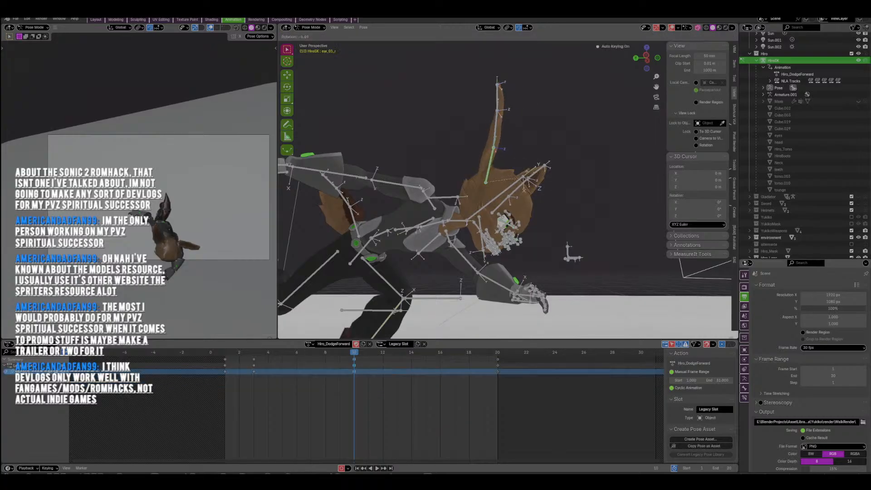
{"action": "left_click", "coordinate": [531, 177]}
{"action": "middle_click_drag", "start_coordinate": [535, 176], "coordinate": [551, 253]}
{"action": "left_click", "coordinate": [573, 309]}
{"action": "middle_click_drag", "start_coordinate": [572, 309], "coordinate": [556, 236]}
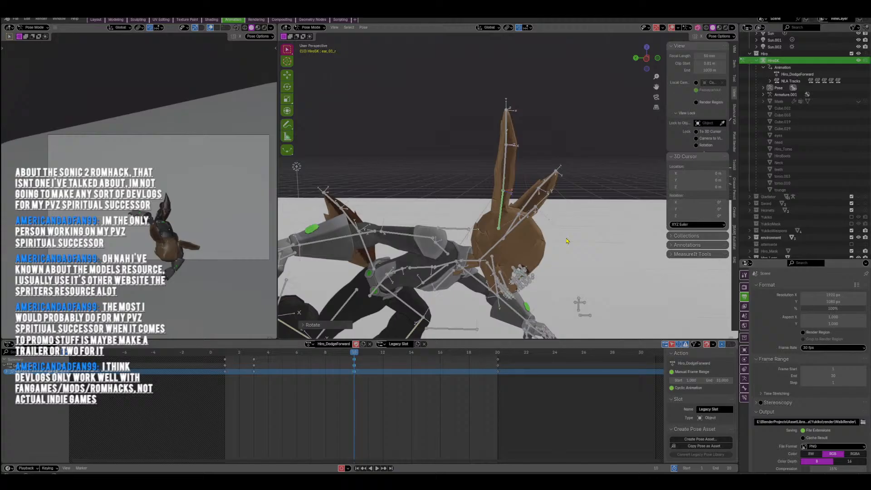
{"action": "middle_click_drag", "start_coordinate": [548, 243], "coordinate": [561, 211]}
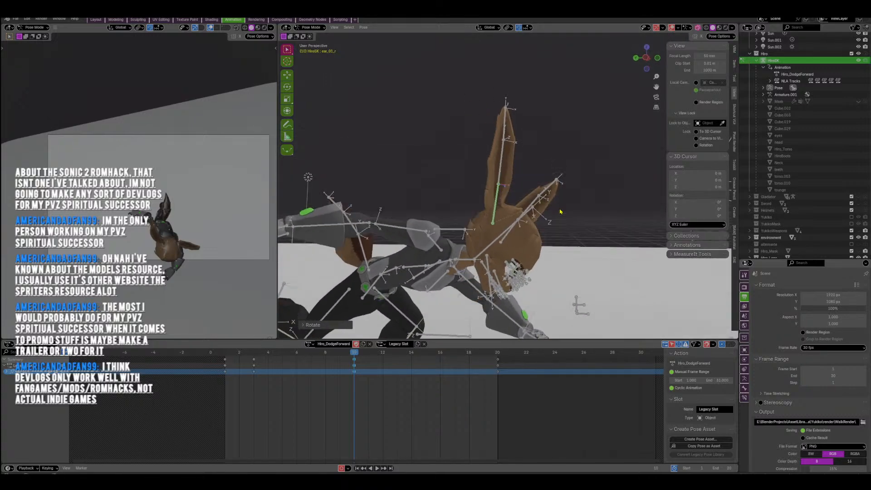
{"action": "scroll", "coordinate": [563, 205], "scroll_direction": "up", "scroll_amount": 3}
{"action": "key", "text": "r"}
{"action": "left_click", "coordinate": [497, 165]}
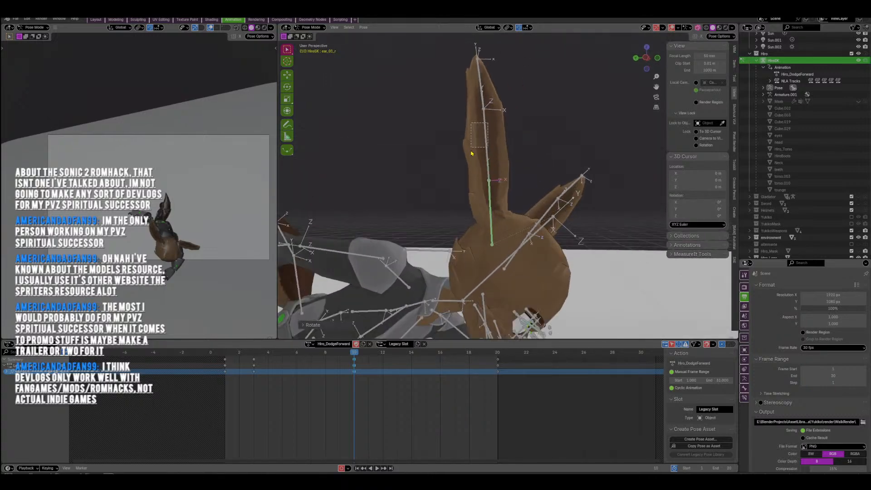
Rotate the right ear's upper bones together so the ear bends backward toward its tip.
{"action": "left_click_drag", "start_coordinate": [492, 96], "coordinate": [470, 125]}
{"action": "middle_click_drag", "start_coordinate": [503, 181], "coordinate": [532, 192]}
{"action": "key", "text": "r"}
{"action": "left_click", "coordinate": [520, 188]}
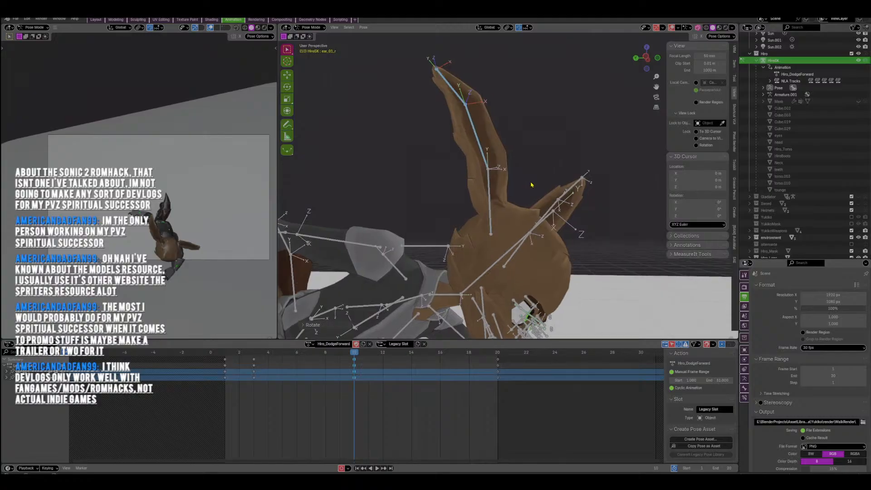
{"action": "key", "text": "r"}
{"action": "left_click", "coordinate": [508, 161]}
{"action": "key", "text": "alt+a"}
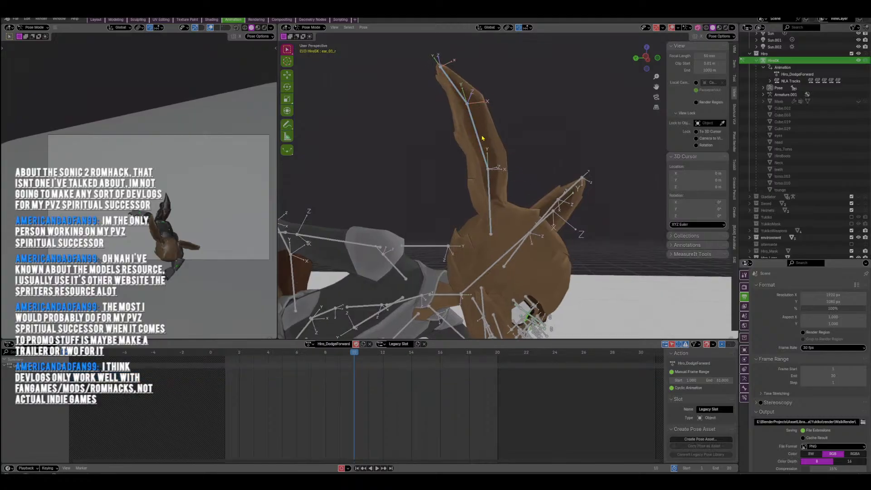
Rotate ear_02_r sideways from a front view to adjust the right ear's bend.
{"action": "left_click", "coordinate": [484, 149]}
{"action": "middle_click_drag", "start_coordinate": [488, 154], "coordinate": [424, 170]}
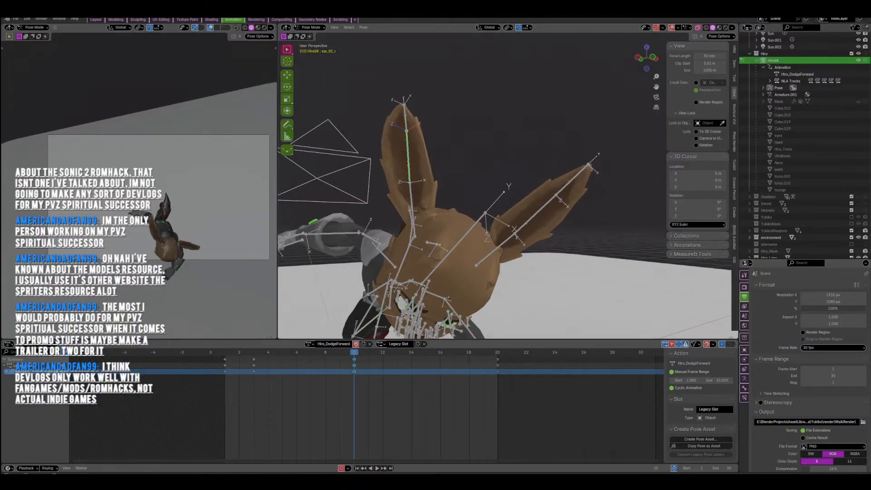
{"action": "key", "text": "r"}
{"action": "left_click", "coordinate": [504, 229]}
Rotate the left ear's base bone and then its second bone so the ear stands up and curves inward.
{"action": "middle_click_drag", "start_coordinate": [521, 245], "coordinate": [527, 233]}
{"action": "key", "text": "r"}
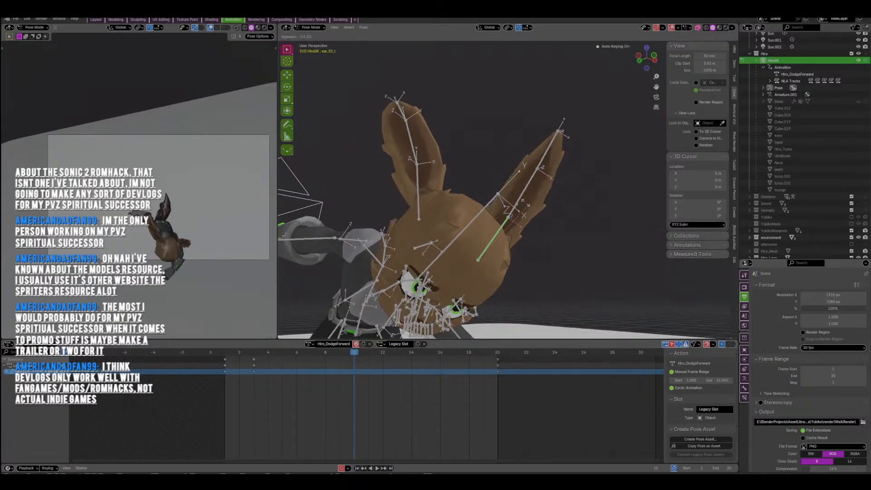
{"action": "left_click", "coordinate": [519, 189]}
{"action": "left_click", "coordinate": [512, 186]}
{"action": "key", "text": "r"}
{"action": "left_click", "coordinate": [533, 182]}
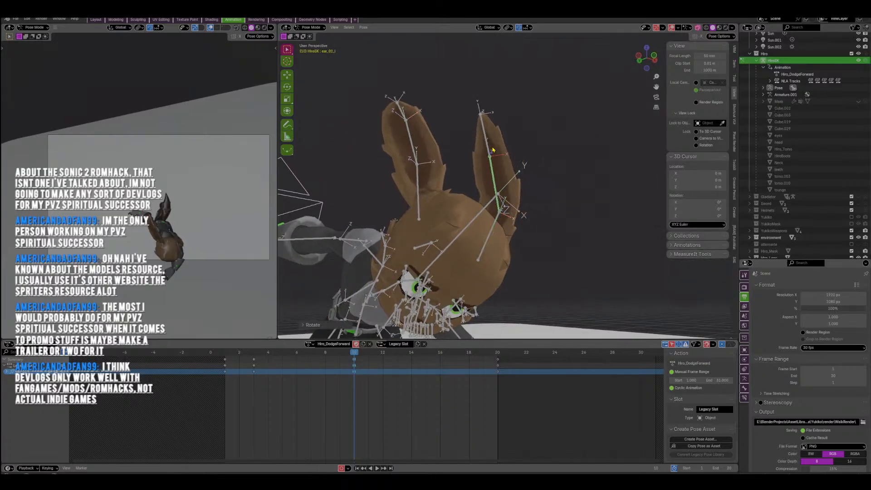
{"action": "left_click", "coordinate": [561, 155]}
Rotate ear_01_l from the side view so the left ear's base leans backward with the head.
{"action": "middle_click_drag", "start_coordinate": [560, 155], "coordinate": [535, 253]}
{"action": "left_click", "coordinate": [506, 243]}
{"action": "key", "text": "r"}
{"action": "left_click", "coordinate": [559, 264]}
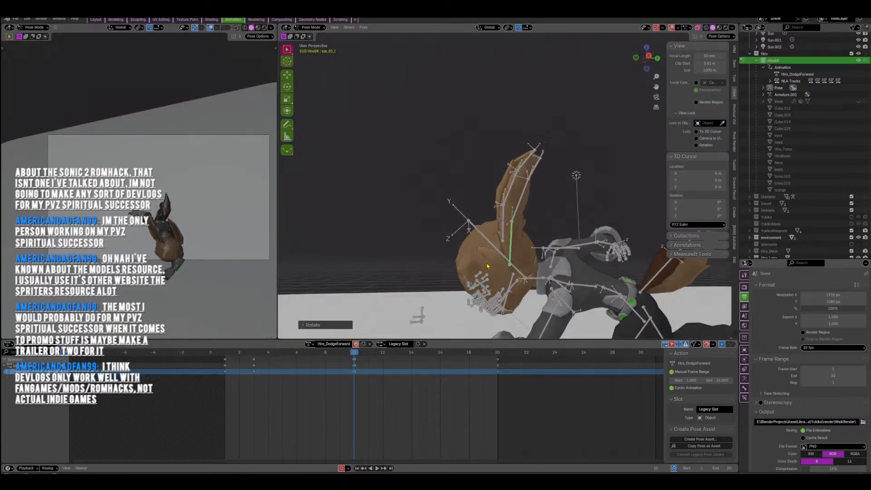
Rotate ear_01_r again from the side to offset the right ear from the left one.
{"action": "middle_click_drag", "start_coordinate": [485, 267], "coordinate": [569, 229]}
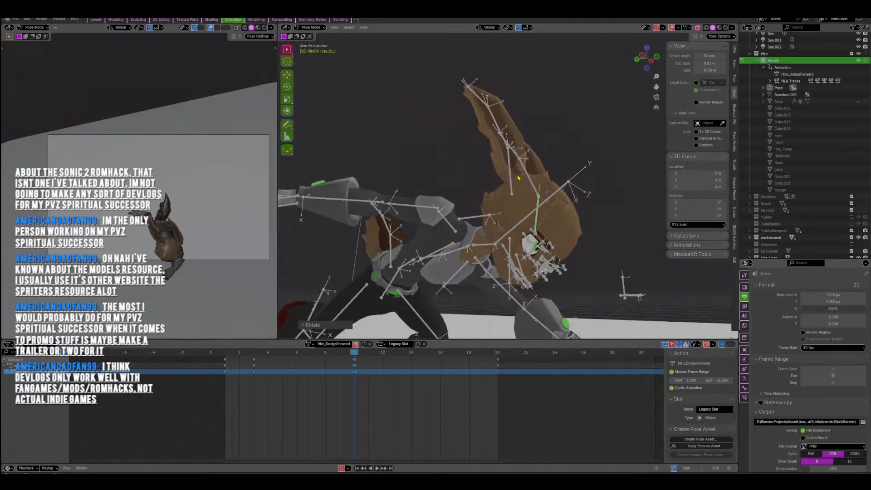
{"action": "left_click", "coordinate": [506, 140]}
{"action": "middle_click_drag", "start_coordinate": [506, 140], "coordinate": [446, 251]}
{"action": "left_click", "coordinate": [489, 171]}
{"action": "key", "text": "r"}
{"action": "left_click", "coordinate": [464, 160]}
Rotate the tail's bone chain downward behind the hips and adjust the angle of its base bone Tail_01.
{"action": "scroll", "coordinate": [454, 223], "scroll_direction": "up", "scroll_amount": 4}
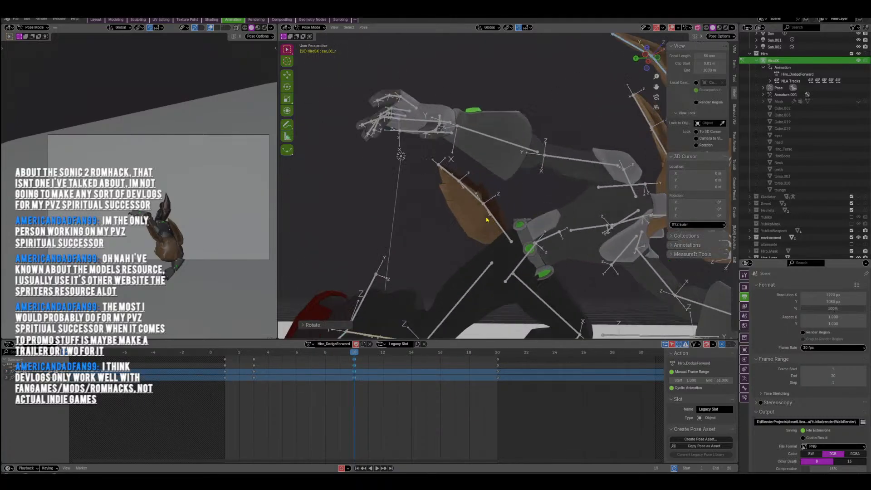
{"action": "middle_click_drag", "start_coordinate": [450, 204], "coordinate": [509, 206]}
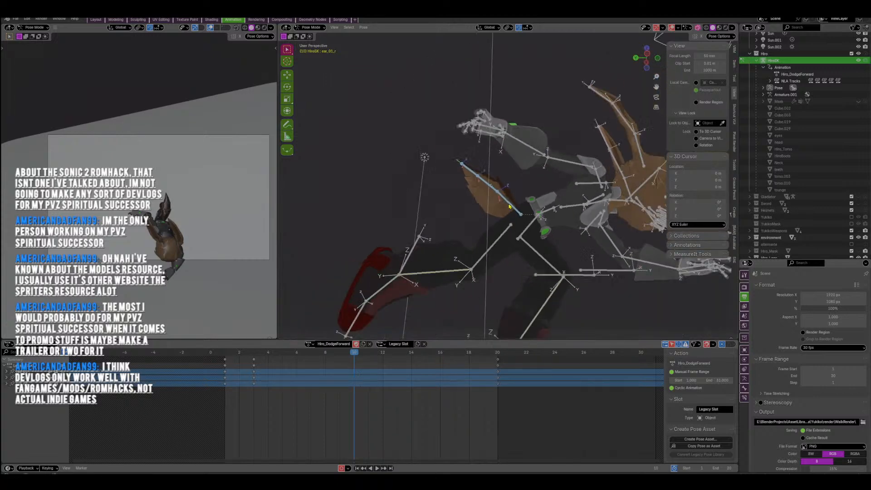
{"action": "key", "text": "r"}
{"action": "left_click", "coordinate": [572, 236]}
{"action": "left_click", "coordinate": [488, 206]}
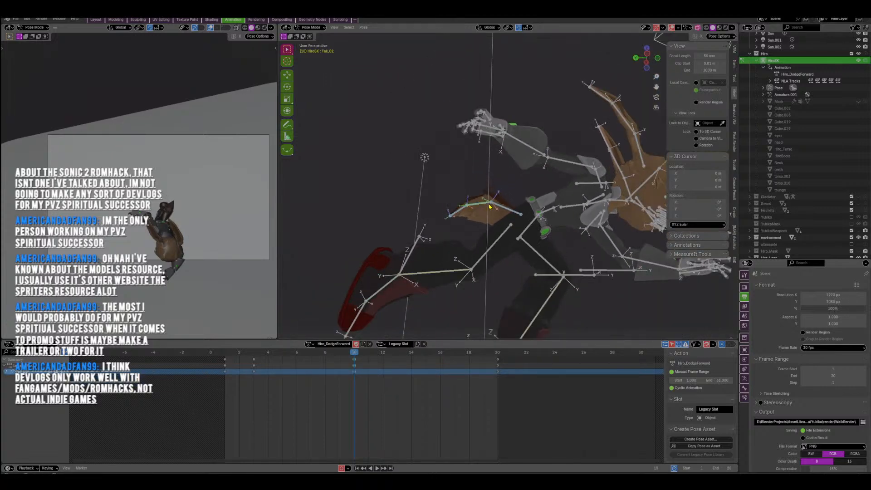
{"action": "left_click", "coordinate": [508, 211]}
{"action": "key", "text": "r"}
{"action": "left_click", "coordinate": [504, 221]}
Move Tail_01 slightly to reposition the tail's root, and rotate Tail_02 to smooth the tail's curve.
{"action": "key", "text": "g"}
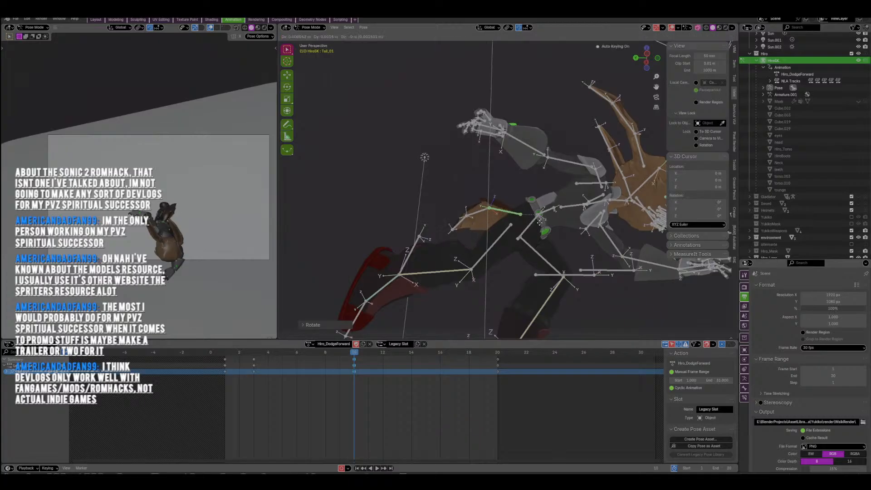
{"action": "left_click", "coordinate": [498, 219]}
{"action": "key", "text": "g"}
{"action": "left_click", "coordinate": [504, 221]}
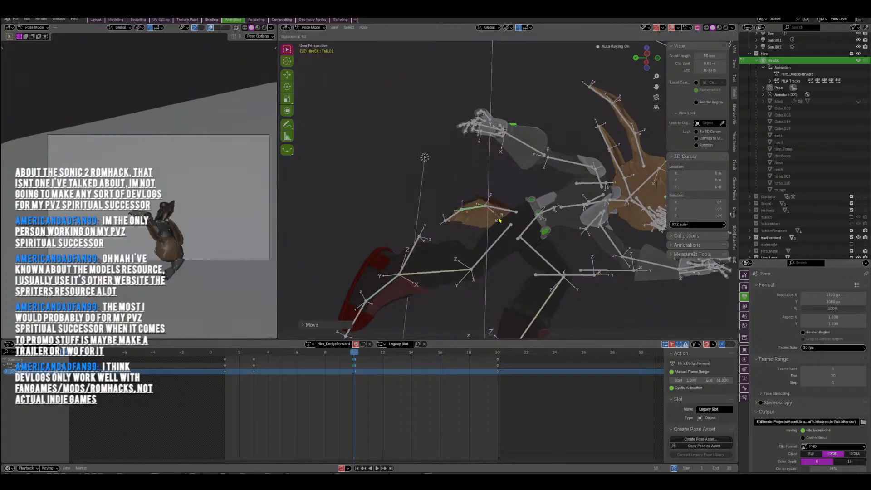
{"action": "left_click", "coordinate": [494, 220]}
Add another tail bone to the selection and rotate the tail sideways as seen from behind the character.
{"action": "scroll", "coordinate": [493, 220], "scroll_direction": "down", "scroll_amount": 3}
{"action": "middle_click_drag", "start_coordinate": [494, 220], "coordinate": [585, 286]}
{"action": "scroll", "coordinate": [471, 224], "scroll_direction": "up", "scroll_amount": 2}
{"action": "scroll", "coordinate": [471, 224], "scroll_direction": "up", "scroll_amount": 1}
{"action": "left_click", "coordinate": [455, 171], "text": "shift"}
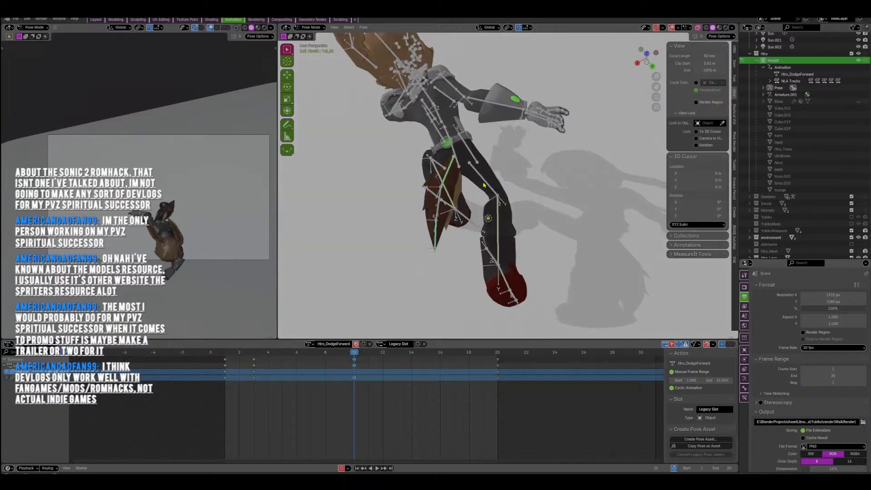
{"action": "middle_click_drag", "start_coordinate": [455, 170], "coordinate": [457, 198]}
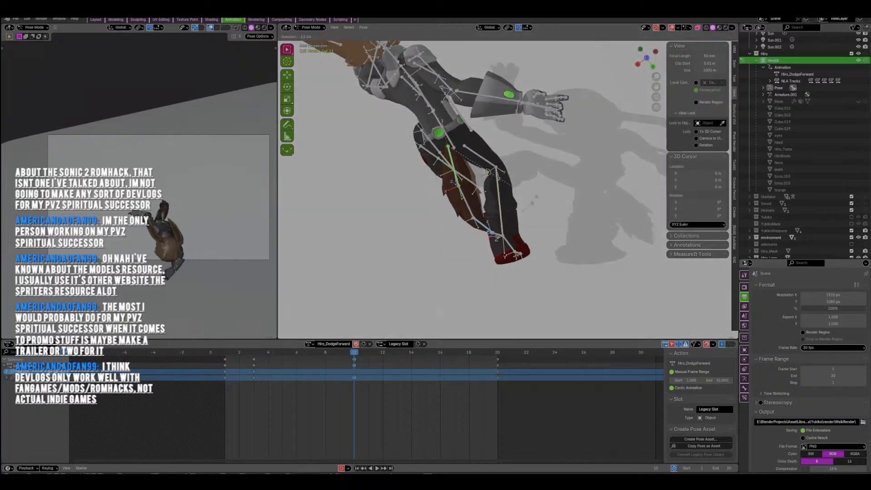
{"action": "left_click", "coordinate": [488, 171]}
{"action": "middle_click_drag", "start_coordinate": [488, 172], "coordinate": [526, 230]}
Play back the dodge animation to check how the crouch flows into the lunging pose.
{"action": "key", "text": "space"}
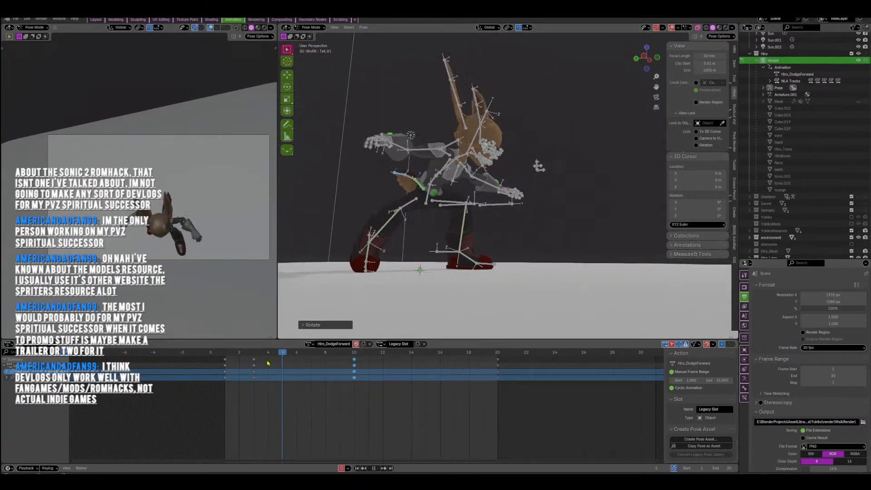
{"action": "key", "text": "space"}
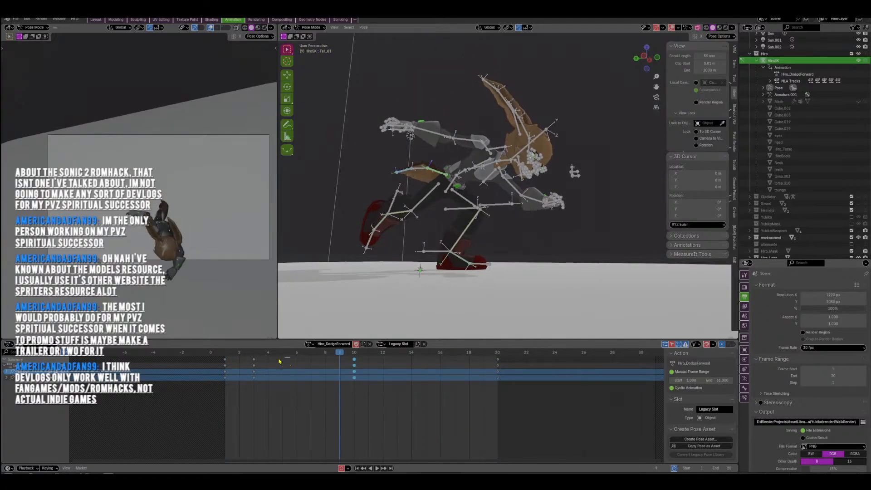
{"action": "key", "text": "space"}
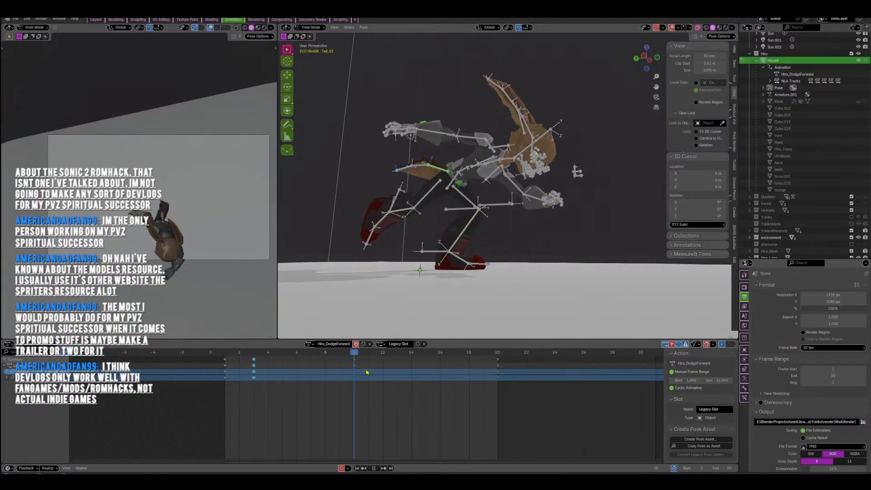
Select every bone of the rig and insert keyframes for the whole lunging pose at frame 10.
{"action": "left_click", "coordinate": [446, 180]}
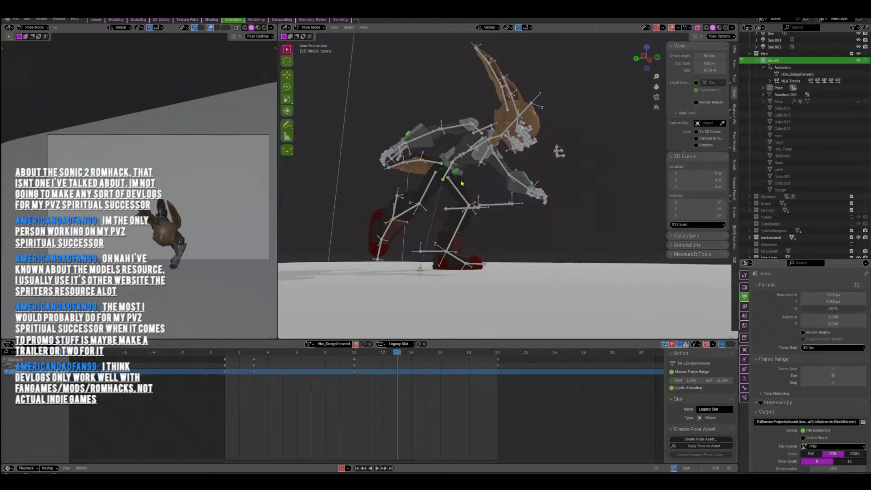
{"action": "key", "text": "space"}
{"action": "key", "text": "a"}
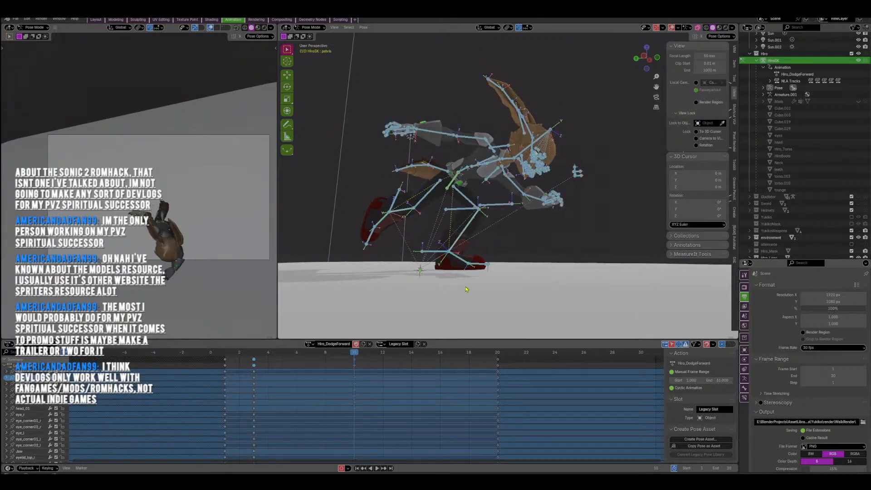
{"action": "left_click", "coordinate": [364, 414]}
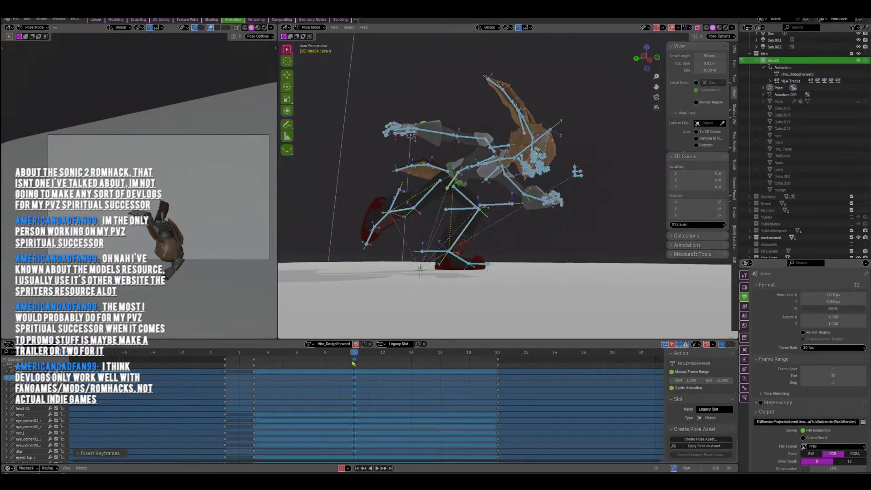
Copy the rear foot's IK and ball_r keyframes from frame 3 to frame 6 to keep the foot planted longer.
{"action": "key", "text": "space"}
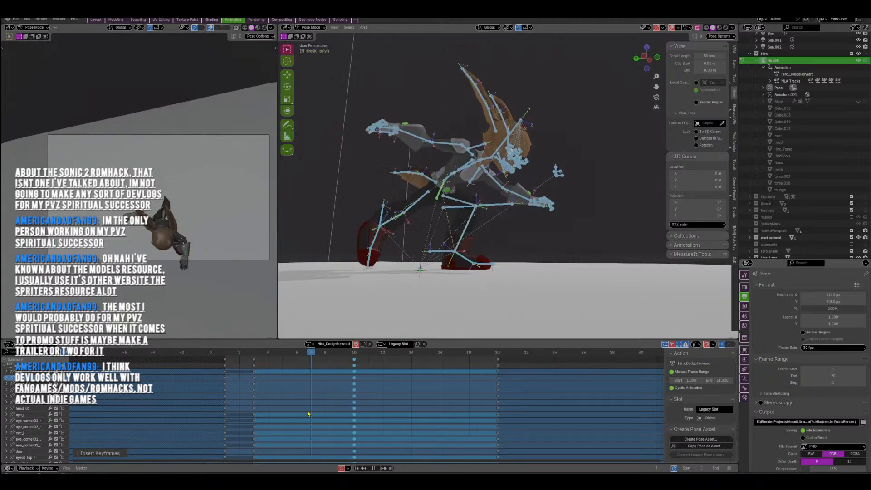
{"action": "key", "text": "space"}
{"action": "middle_click_drag", "start_coordinate": [363, 253], "coordinate": [399, 213]}
{"action": "left_click", "coordinate": [401, 227]}
{"action": "left_click", "coordinate": [402, 250], "text": "shift"}
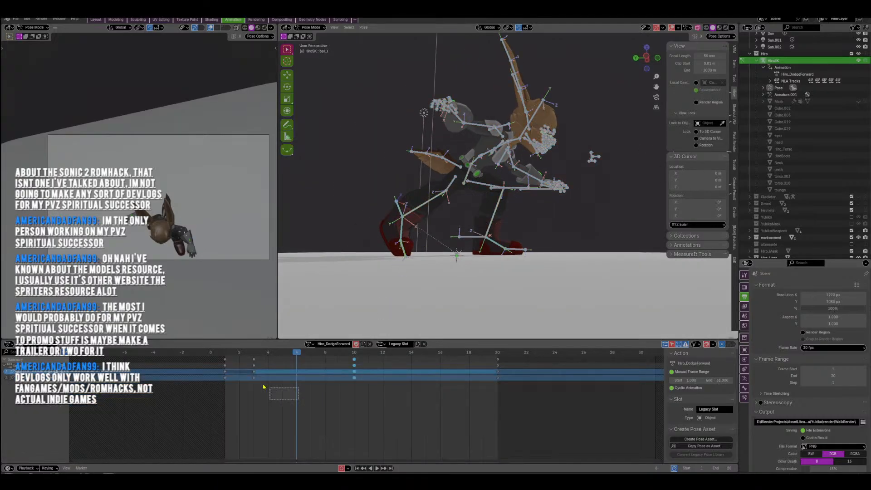
{"action": "left_click_drag", "start_coordinate": [261, 372], "coordinate": [293, 370]}
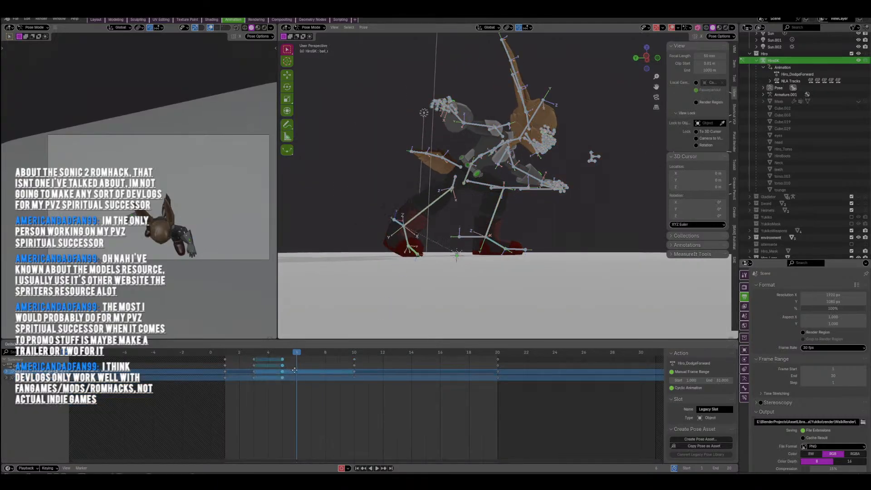
{"action": "left_click", "coordinate": [295, 370]}
Rotate ball_r at frame 8 to bend the rear foot's toes toward the ground.
{"action": "key", "text": "space"}
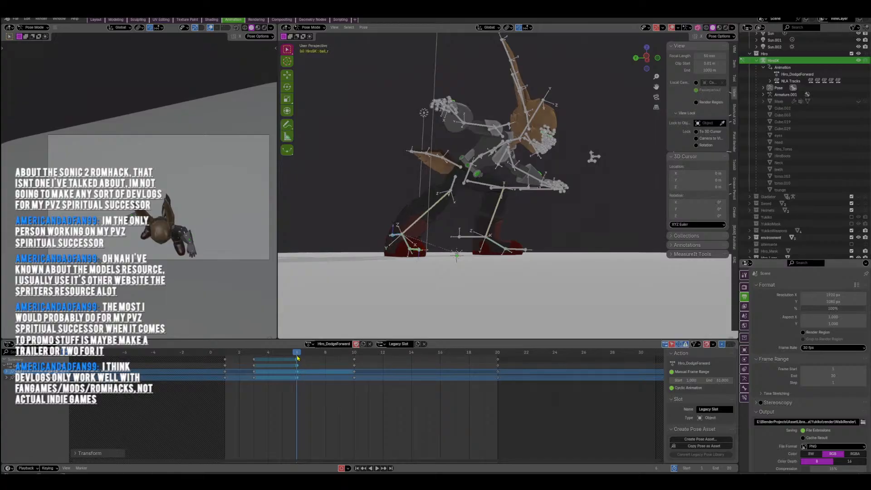
{"action": "key", "text": "space"}
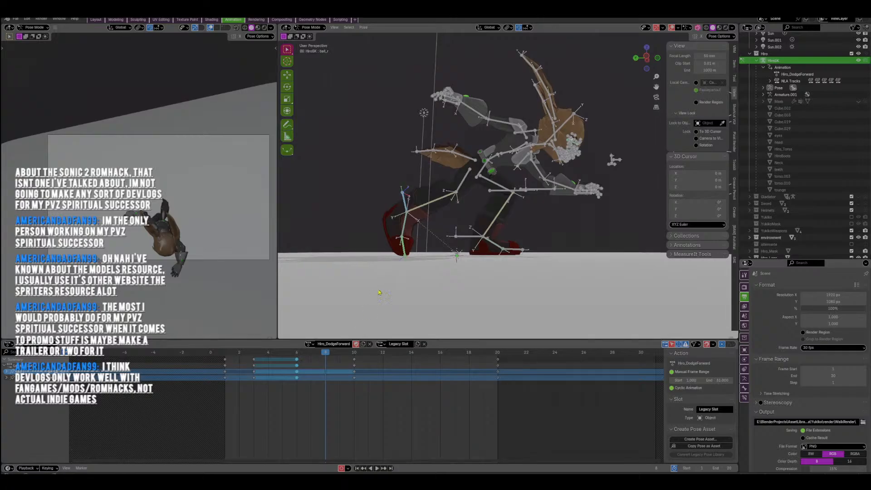
{"action": "middle_click_drag", "start_coordinate": [405, 256], "coordinate": [463, 272]}
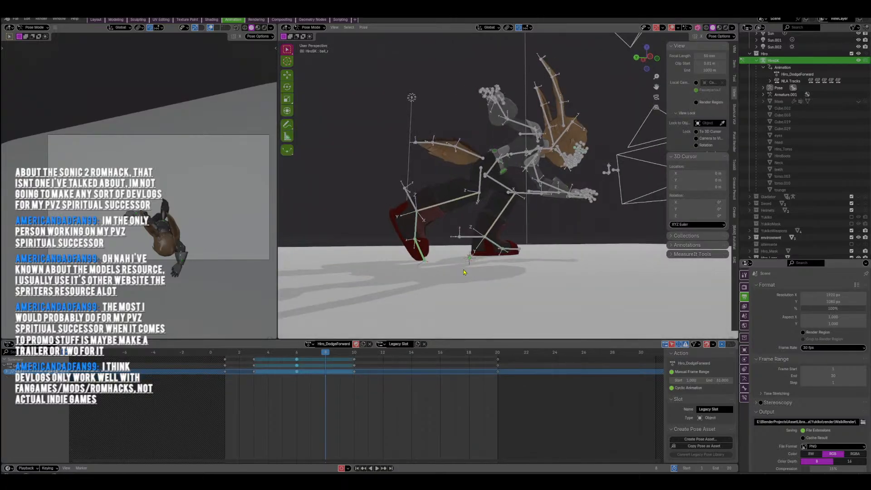
{"action": "key", "text": "r"}
{"action": "left_click", "coordinate": [466, 247]}
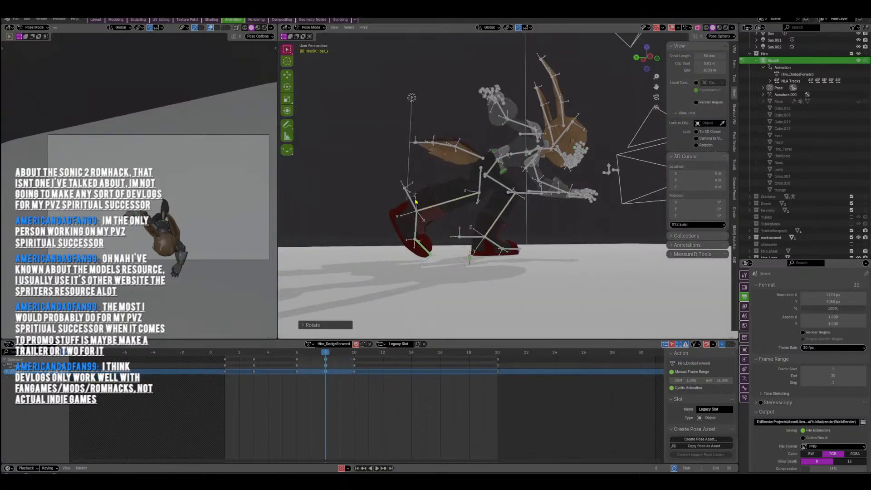
Move and rotate the rear foot's IK bone at frame 8 to shape the push-off from the ground.
{"action": "key", "text": "g"}
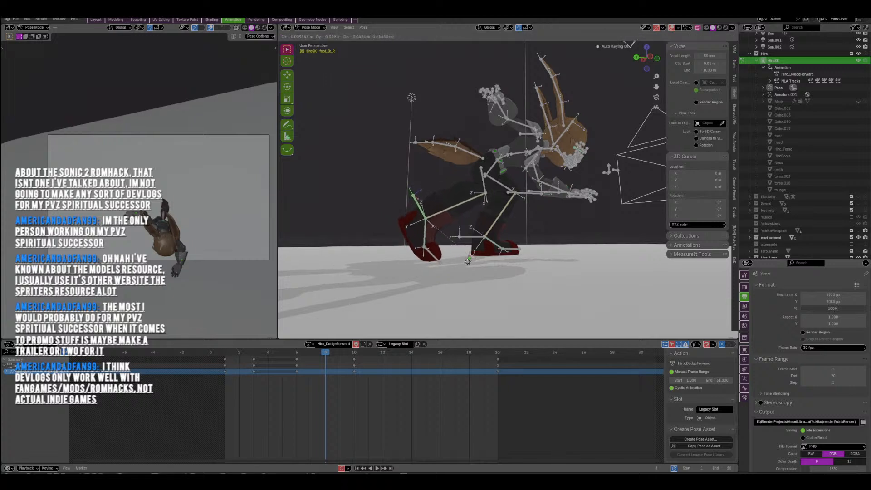
{"action": "left_click", "coordinate": [467, 261]}
{"action": "key", "text": "r"}
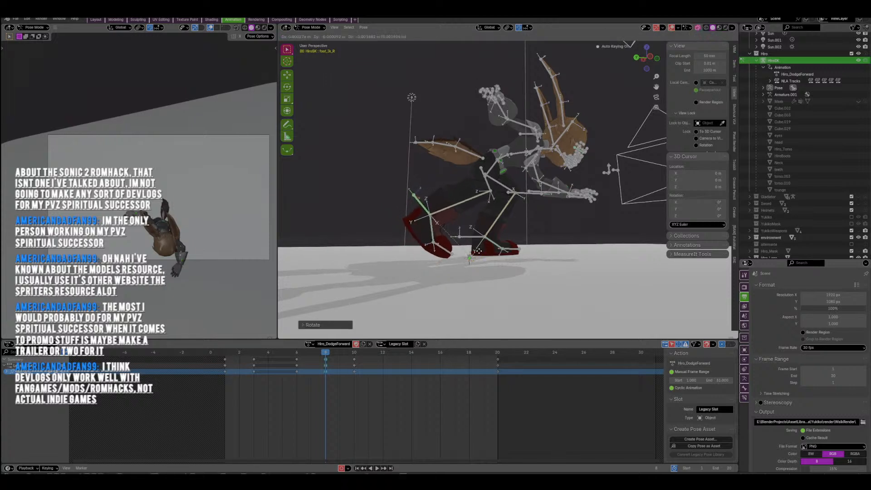
{"action": "left_click", "coordinate": [479, 257]}
{"action": "middle_click_drag", "start_coordinate": [479, 258], "coordinate": [414, 297]}
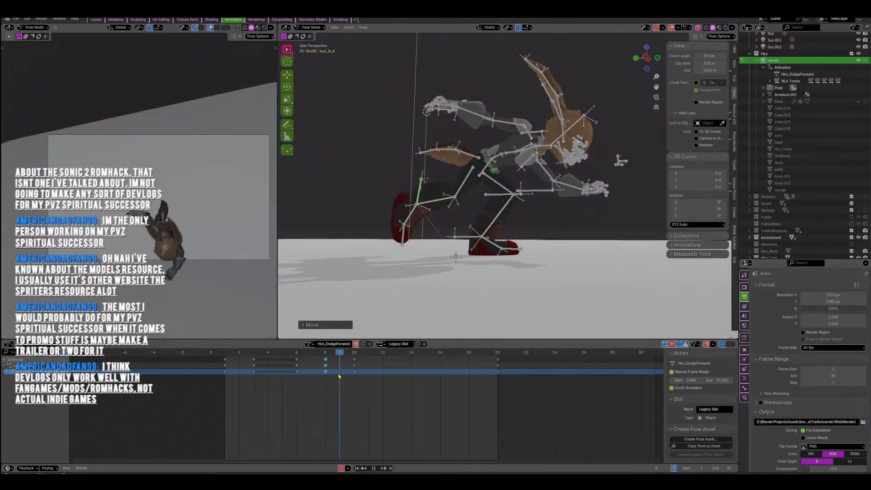
Scrub and play back the animation to check the rear foot's lift-off around frames 6 to 12.
{"action": "left_click_drag", "start_coordinate": [346, 375], "coordinate": [384, 377]}
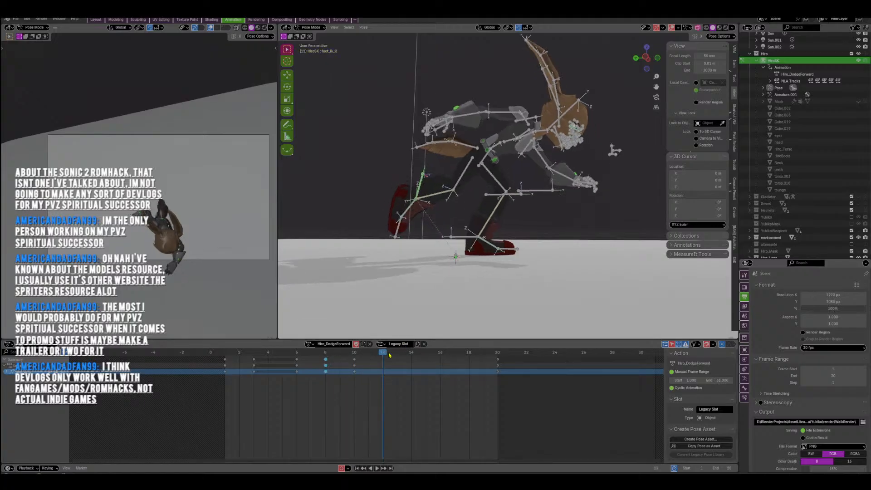
{"action": "key", "text": "space"}
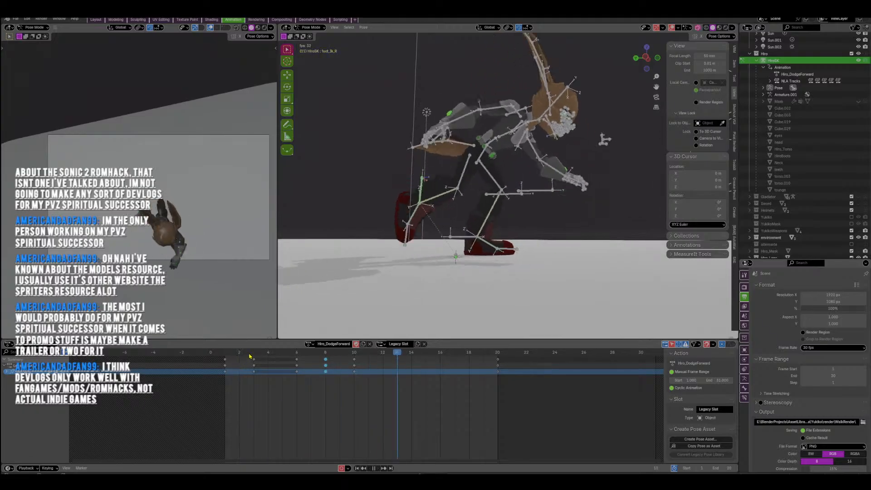
{"action": "key", "text": "Escape"}
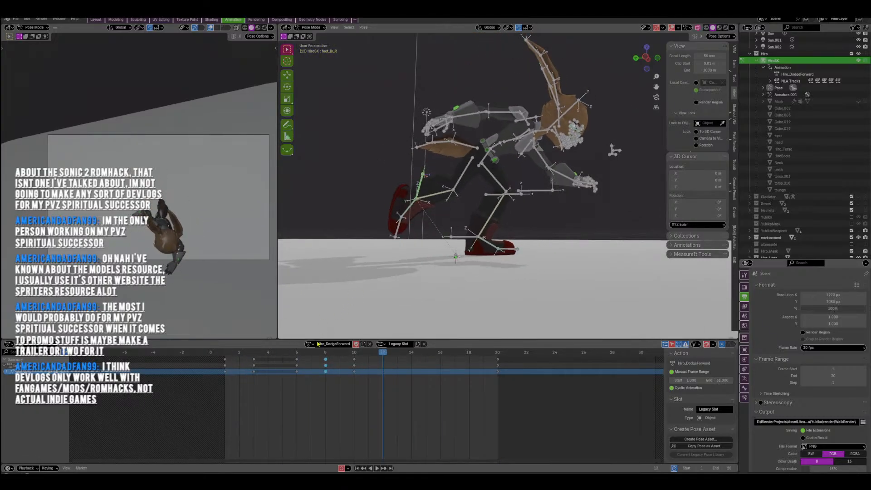
{"action": "key", "text": "space"}
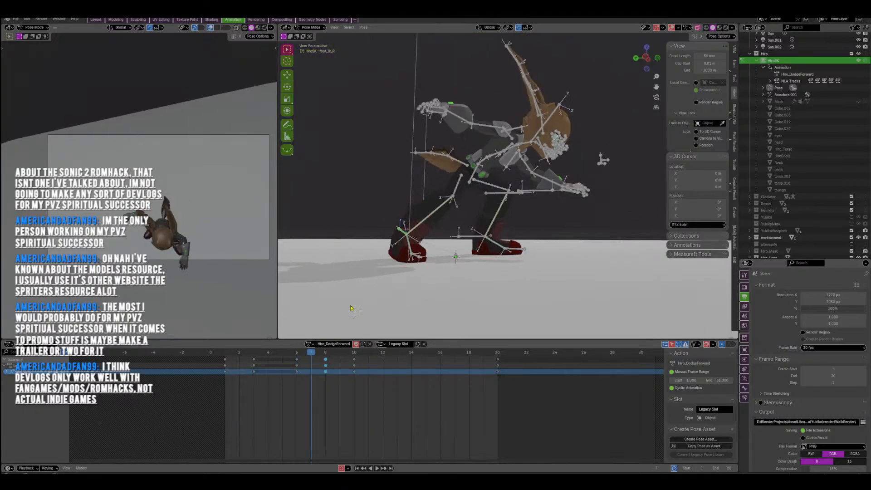
Select the bones of both ears and rotate them forward at frame 6.
{"action": "left_click_drag", "start_coordinate": [312, 351], "coordinate": [295, 355]}
{"action": "middle_click_drag", "start_coordinate": [510, 89], "coordinate": [494, 144], "text": "shift"}
{"action": "left_click_drag", "start_coordinate": [455, 169], "coordinate": [453, 174]}
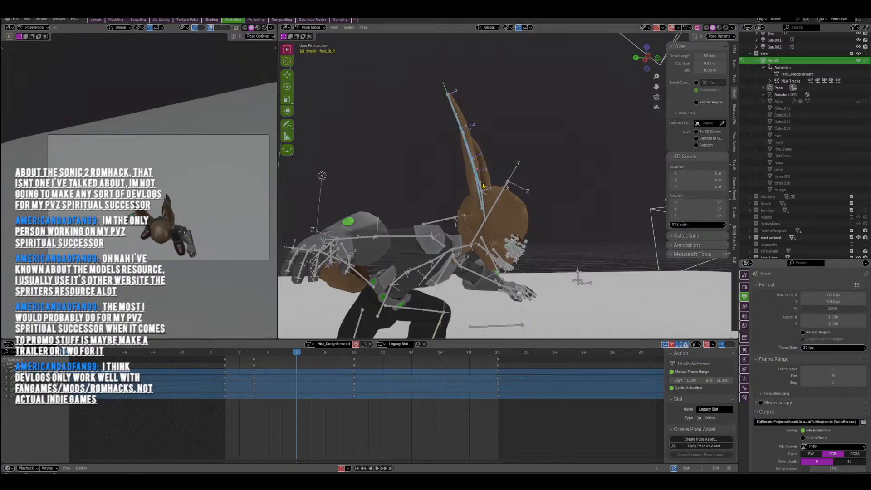
{"action": "middle_click_drag", "start_coordinate": [521, 179], "coordinate": [572, 182]}
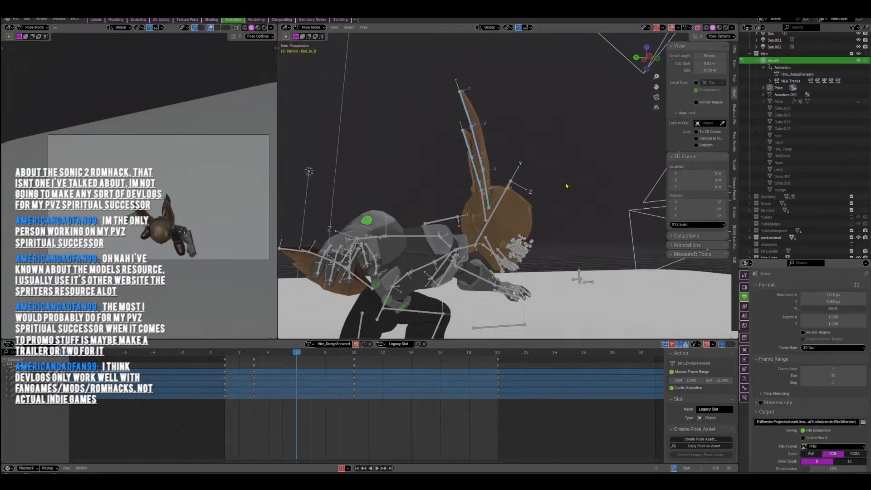
{"action": "key", "text": "t"}
{"action": "key", "text": "r"}
{"action": "left_click", "coordinate": [564, 186]}
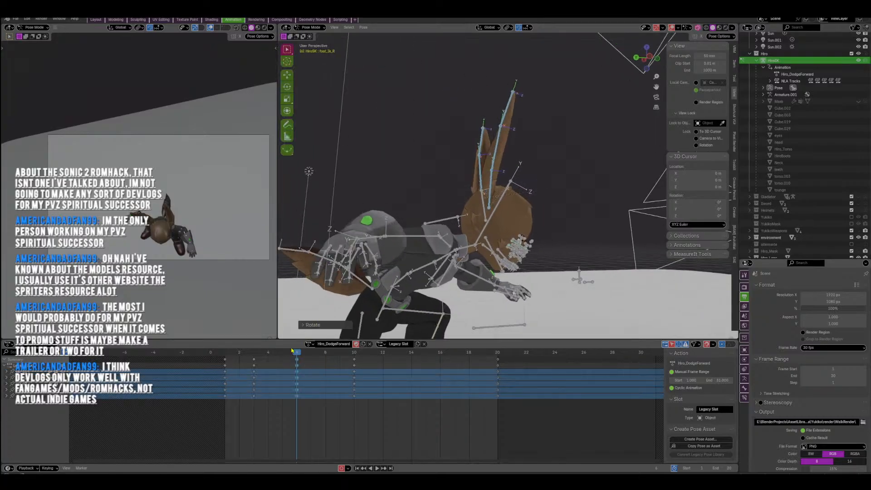
Rotate the right forearm bone at frame 6 to adjust the bend of the trailing arm.
{"action": "key", "text": "space"}
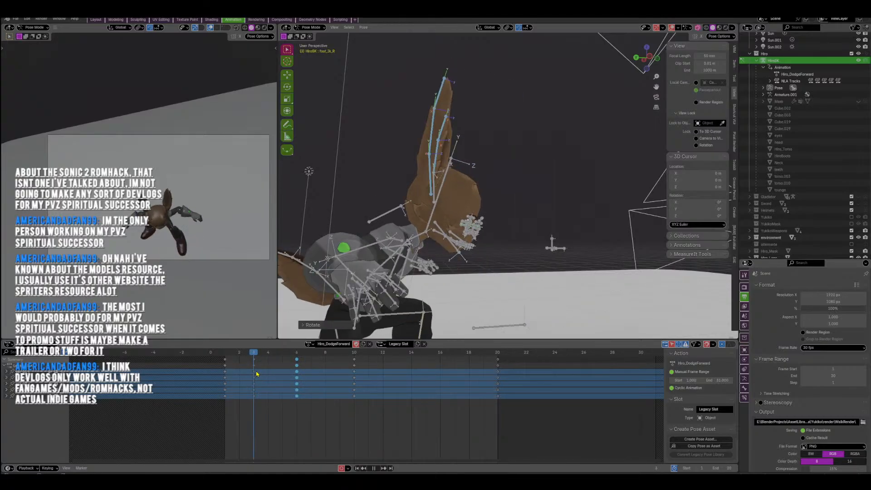
{"action": "key", "text": "space"}
{"action": "middle_click_drag", "start_coordinate": [358, 181], "coordinate": [288, 320]}
{"action": "left_click", "coordinate": [358, 200]}
{"action": "key", "text": "space"}
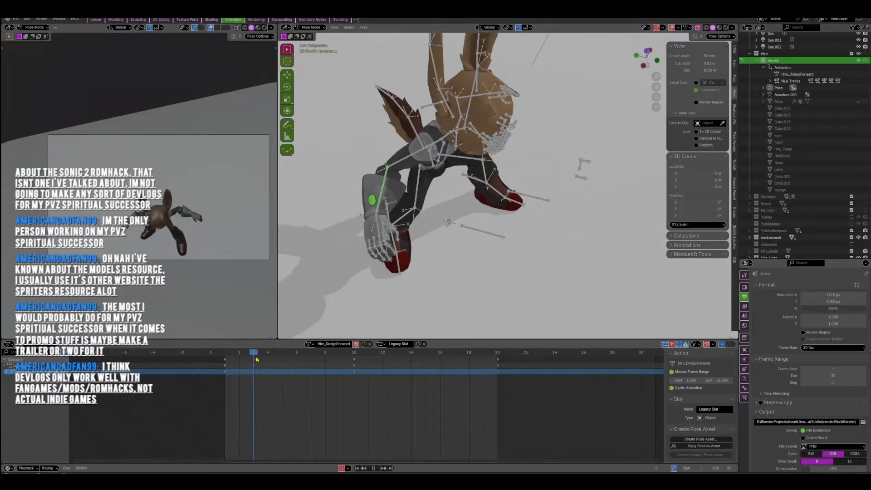
{"action": "middle_click_drag", "start_coordinate": [419, 212], "coordinate": [431, 230]}
{"action": "key", "text": "r"}
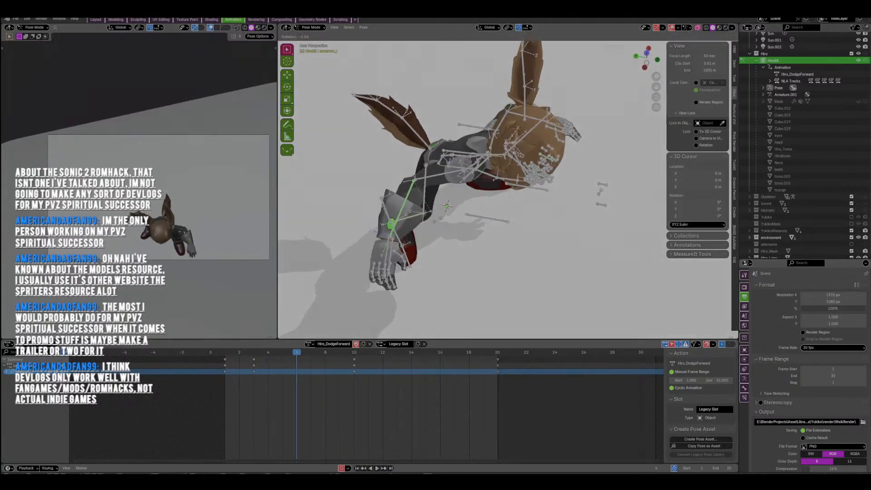
{"action": "left_click", "coordinate": [447, 211]}
Rotate upperarm_r at frame 6 from several views to refine the right arm's swing.
{"action": "left_click", "coordinate": [445, 177]}
{"action": "middle_click_drag", "start_coordinate": [445, 178], "coordinate": [475, 210]}
{"action": "key", "text": "r"}
{"action": "left_click", "coordinate": [517, 185]}
{"action": "scroll", "coordinate": [554, 186], "scroll_direction": "up", "scroll_amount": 2}
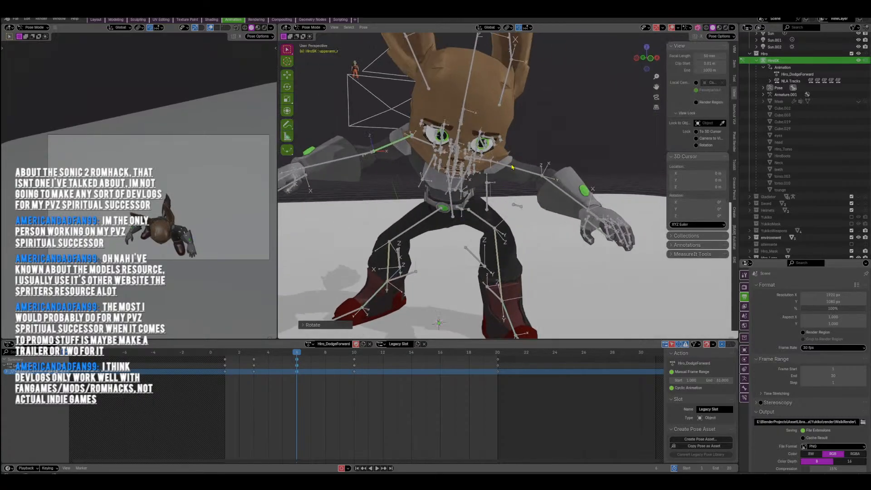
{"action": "middle_click_drag", "start_coordinate": [511, 167], "coordinate": [482, 103]}
{"action": "key", "text": "r"}
{"action": "left_click", "coordinate": [476, 183]}
Rotate and slightly move upperarm_l at frame 6 to lower the left arm beside the body.
{"action": "left_click", "coordinate": [476, 181]}
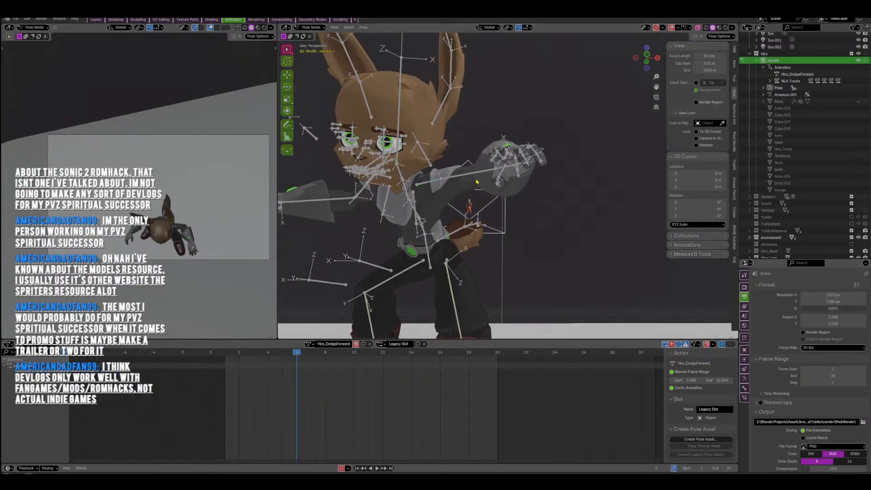
{"action": "middle_click_drag", "start_coordinate": [476, 181], "coordinate": [477, 175]}
{"action": "left_click", "coordinate": [476, 175]}
{"action": "key", "text": "r"}
{"action": "left_click", "coordinate": [484, 205]}
{"action": "key", "text": "g"}
{"action": "left_click", "coordinate": [501, 209]}
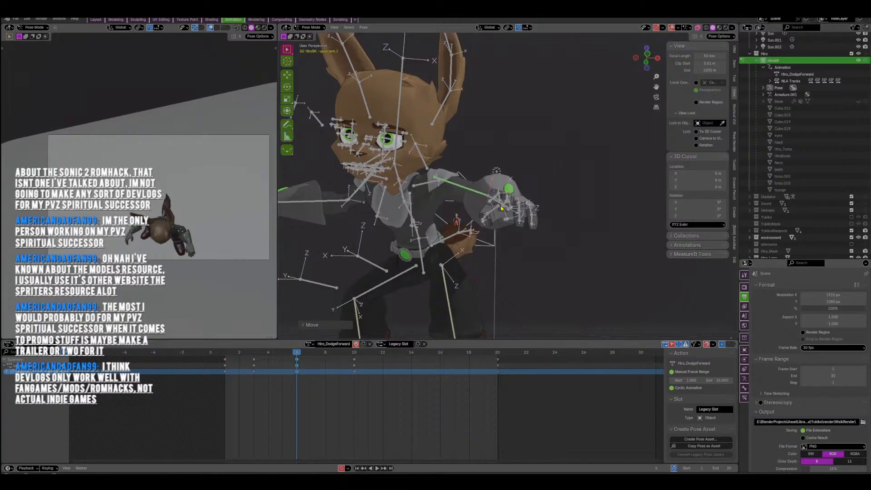
{"action": "key", "text": "r"}
{"action": "left_click", "coordinate": [504, 213]}
{"action": "key", "text": "r"}
{"action": "left_click", "coordinate": [517, 218]}
Rotate the left forearm bone at frame 6 from a side view to adjust the elbow's bend.
{"action": "middle_click_drag", "start_coordinate": [521, 220], "coordinate": [465, 248]}
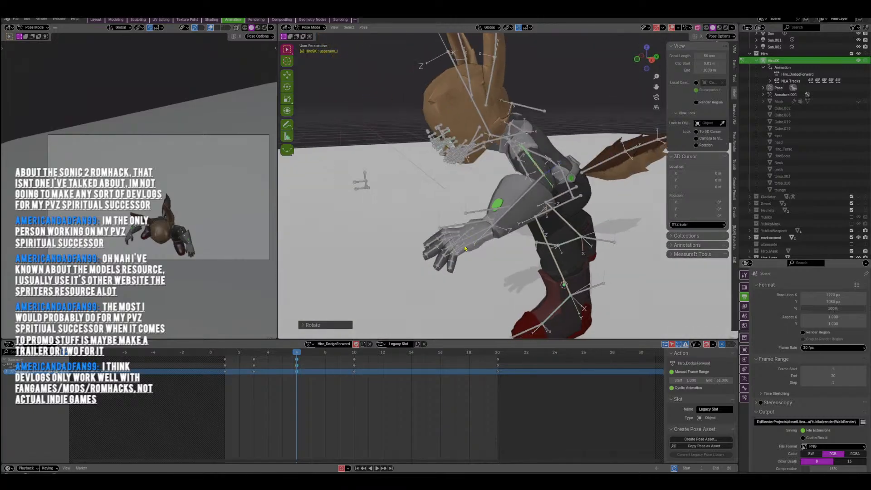
{"action": "left_click", "coordinate": [513, 198]}
{"action": "middle_click_drag", "start_coordinate": [513, 198], "coordinate": [551, 232]}
{"action": "key", "text": "r"}
{"action": "left_click", "coordinate": [486, 247]}
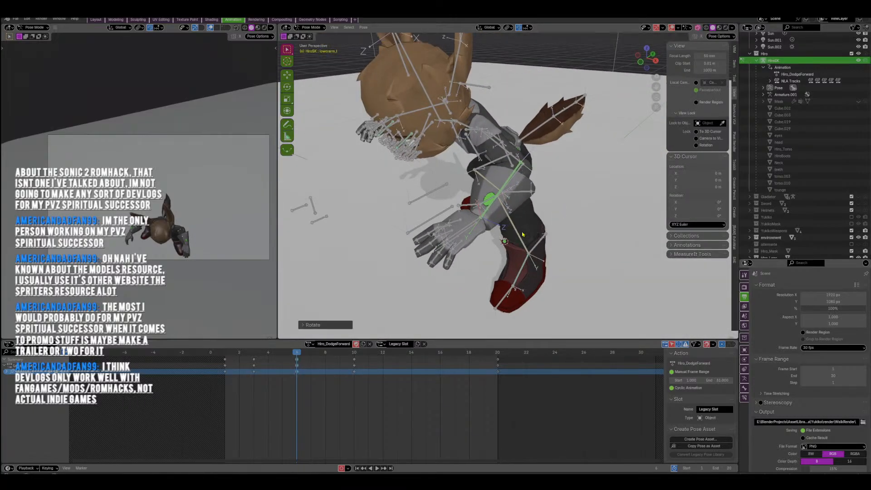
Rotate the left hand bone at frame 6 from the front to angle the hand downward.
{"action": "middle_click_drag", "start_coordinate": [486, 247], "coordinate": [553, 208]}
{"action": "left_click", "coordinate": [481, 232]}
{"action": "key", "text": "r"}
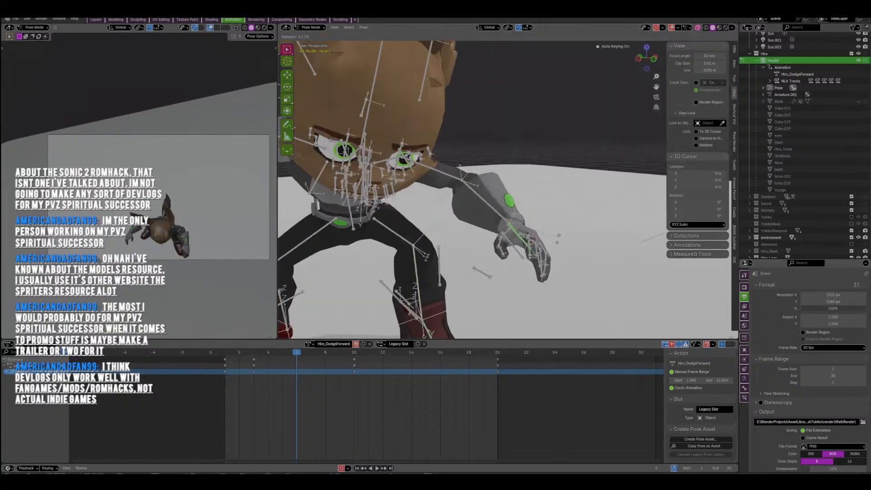
{"action": "left_click", "coordinate": [551, 243]}
{"action": "scroll", "coordinate": [550, 244], "scroll_direction": "down", "scroll_amount": 3}
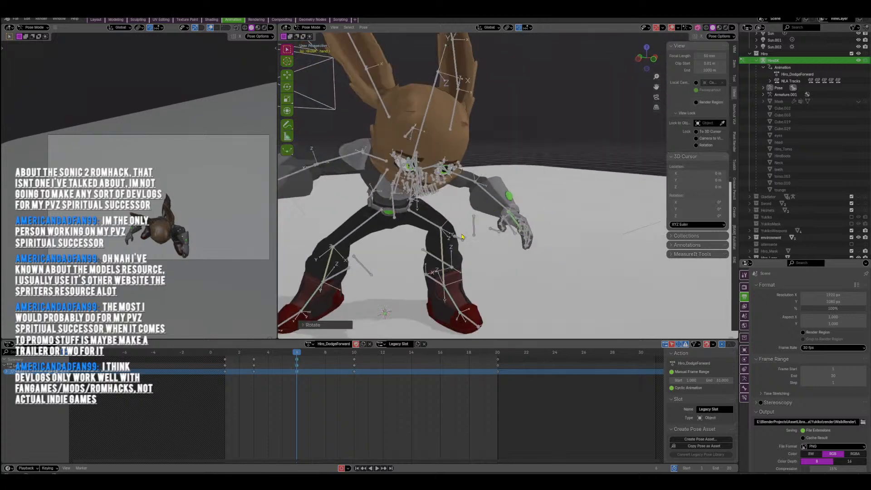
Move the eye look-at control at frame 6 in the side view to redirect the gaze.
{"action": "middle_click_drag", "start_coordinate": [483, 207], "coordinate": [547, 200]}
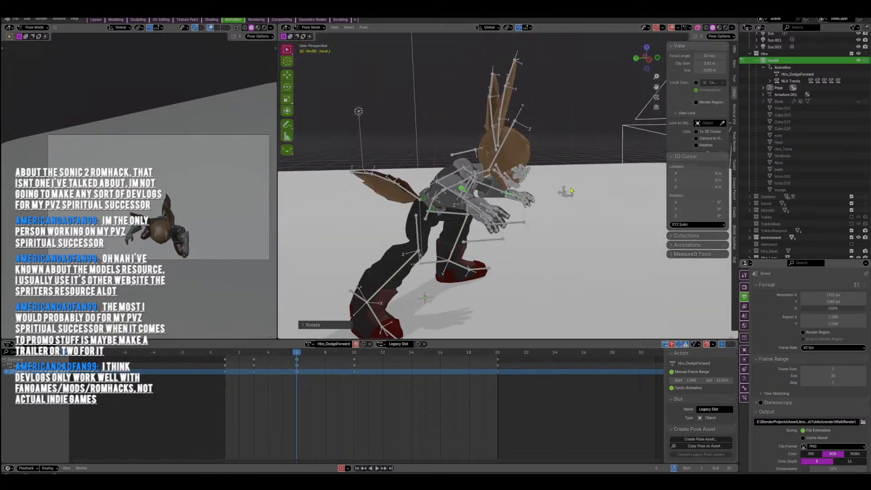
{"action": "left_click", "coordinate": [648, 69]}
{"action": "scroll", "coordinate": [559, 190], "scroll_direction": "up", "scroll_amount": 3}
{"action": "key", "text": "g"}
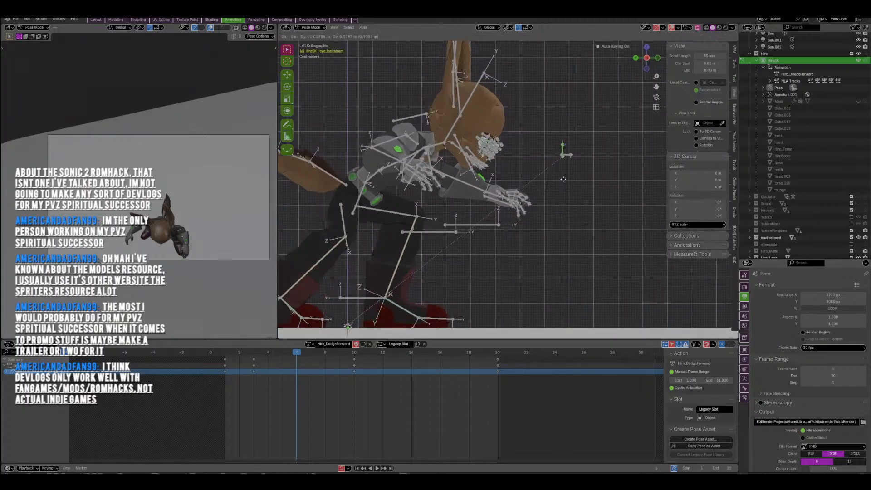
{"action": "left_click", "coordinate": [610, 222]}
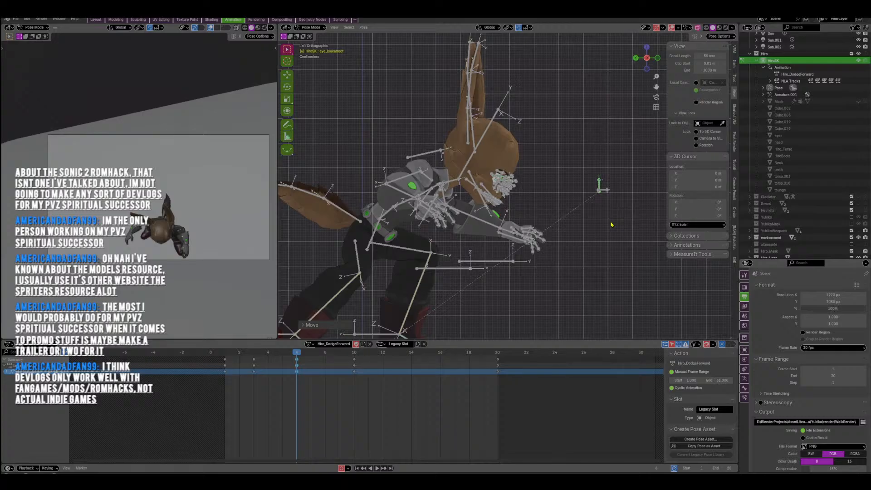
Rotate the head_01 and neck_01 bones at frame 6 to adjust the head's tilt.
{"action": "scroll", "coordinate": [484, 223], "scroll_direction": "up", "scroll_amount": 2}
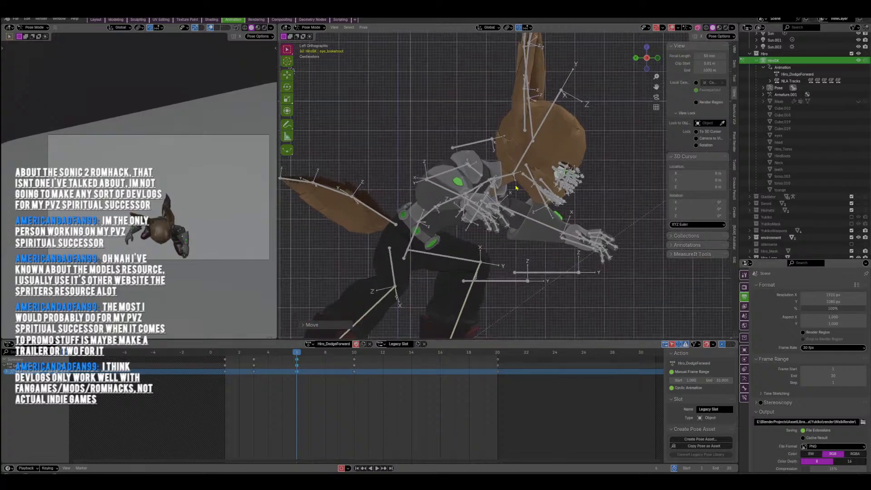
{"action": "key", "text": "r"}
{"action": "left_click", "coordinate": [519, 190]}
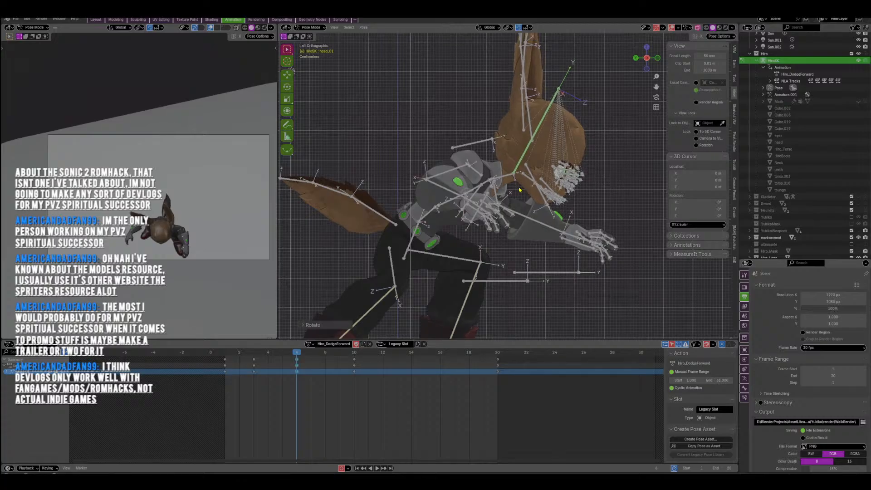
{"action": "left_click", "coordinate": [501, 182]}
{"action": "key", "text": "r"}
{"action": "left_click", "coordinate": [592, 197]}
Rotate the whole tail chain and the tail's tip bone at frame 6 to curl the tip upward.
{"action": "middle_click_drag", "start_coordinate": [367, 181], "coordinate": [544, 165], "text": "shift"}
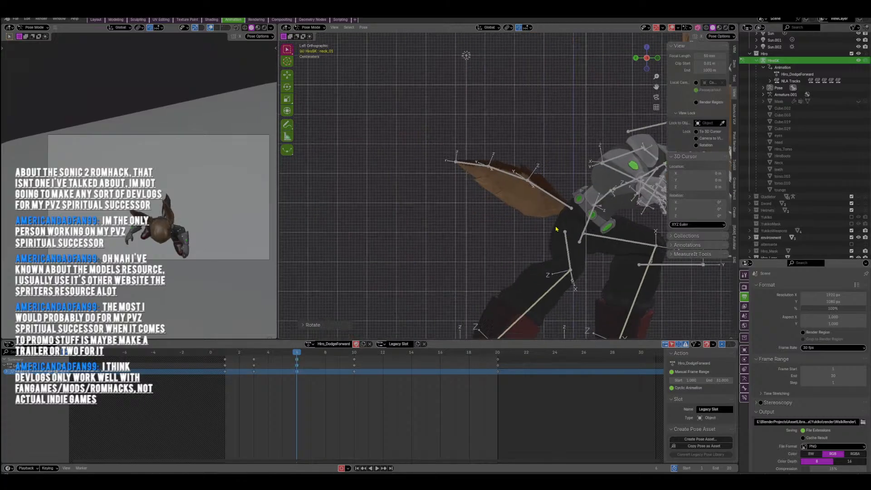
{"action": "left_click_drag", "start_coordinate": [535, 162], "coordinate": [447, 196]}
{"action": "key", "text": "r"}
{"action": "left_click", "coordinate": [526, 210]}
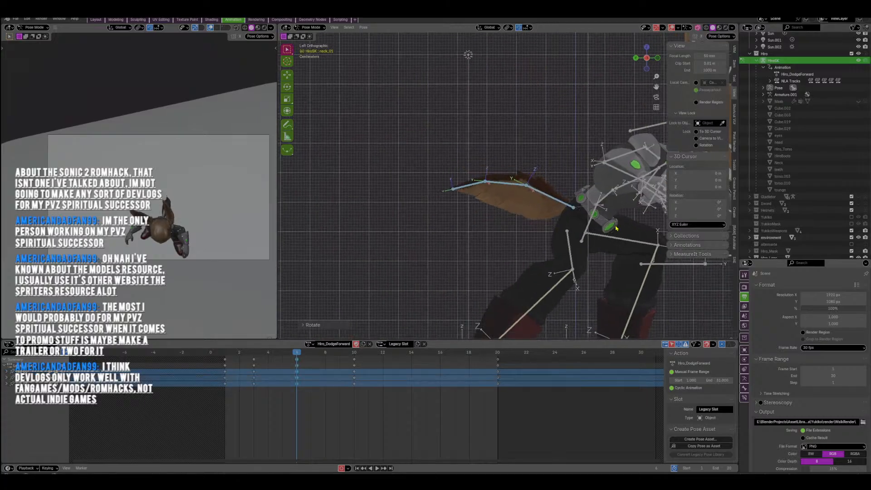
{"action": "middle_click_drag", "start_coordinate": [528, 210], "coordinate": [483, 206], "text": "shift"}
{"action": "left_click", "coordinate": [426, 185]}
{"action": "key", "text": "r"}
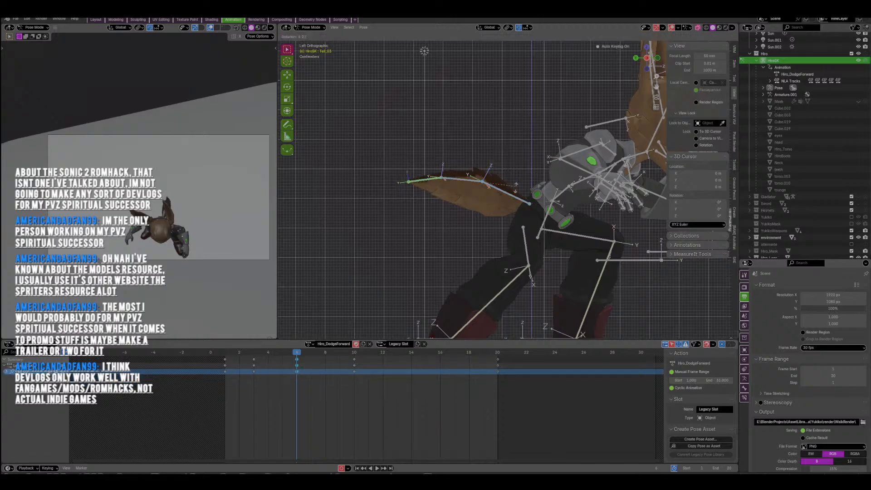
{"action": "left_click", "coordinate": [484, 218]}
{"action": "middle_click_drag", "start_coordinate": [482, 218], "coordinate": [427, 222], "text": "shift"}
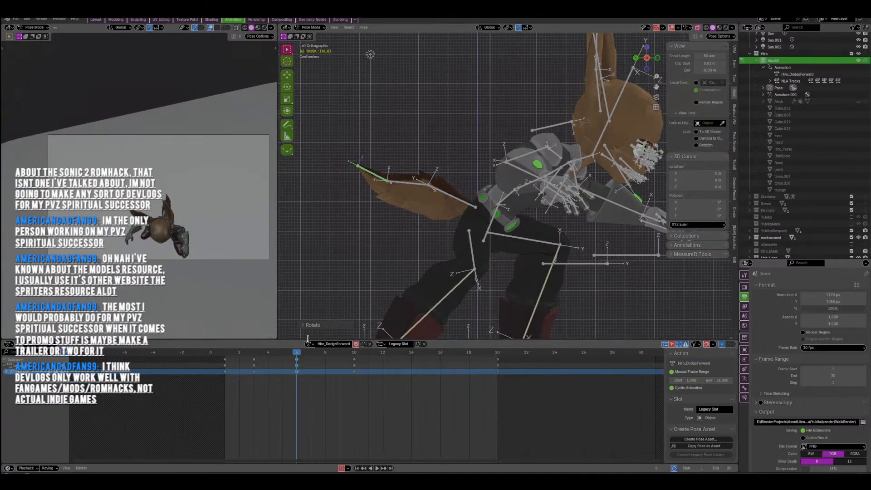
Play through the dodge motion and rotate the spine_02 bone at frame 7 to adjust the torso's lean.
{"action": "left_click_drag", "start_coordinate": [296, 354], "coordinate": [355, 379]}
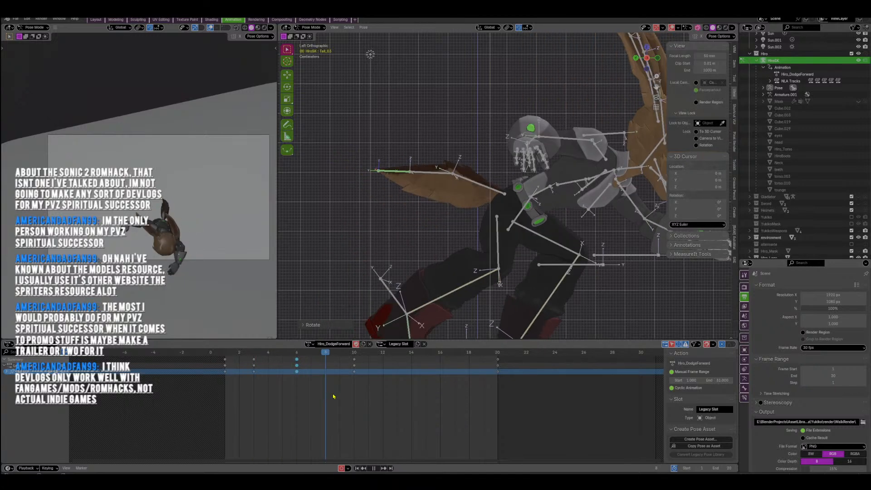
{"action": "key", "text": "space"}
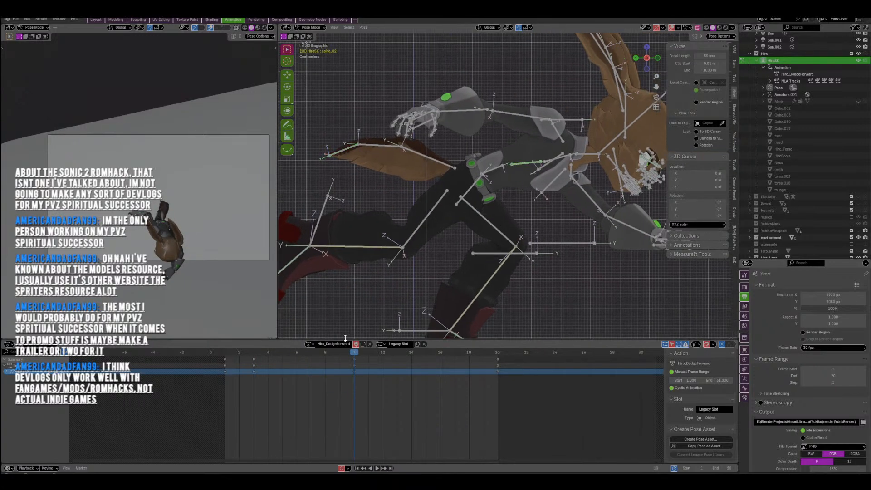
{"action": "key", "text": "space"}
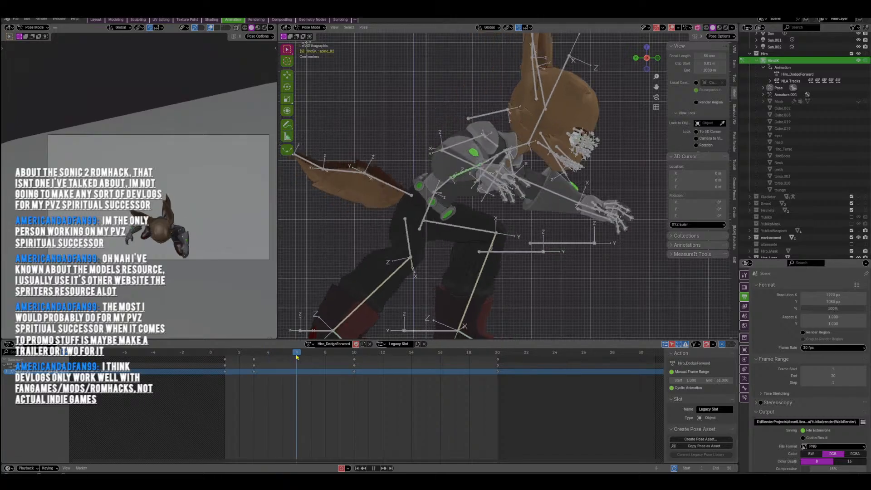
{"action": "key", "text": "space"}
{"action": "key", "text": "r"}
{"action": "left_click", "coordinate": [332, 325]}
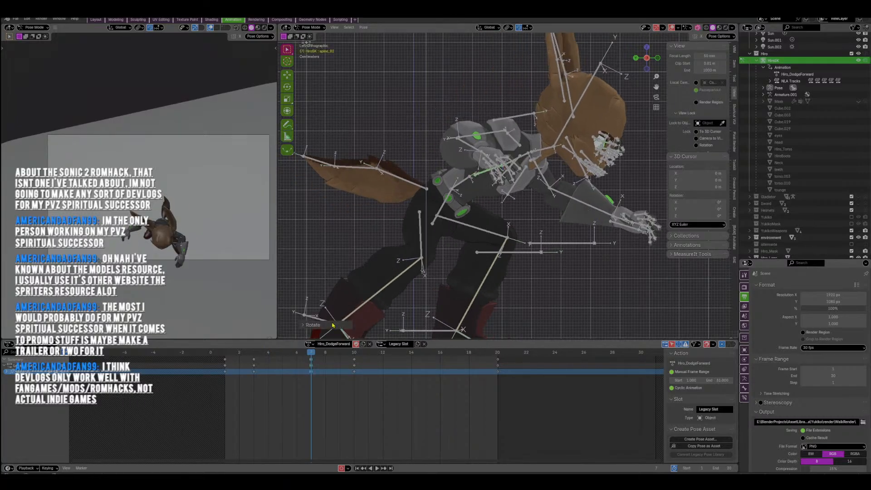
Rotate the pelvis and the spine bones at frame 14 to fold the torso forward and down.
{"action": "key", "text": "space"}
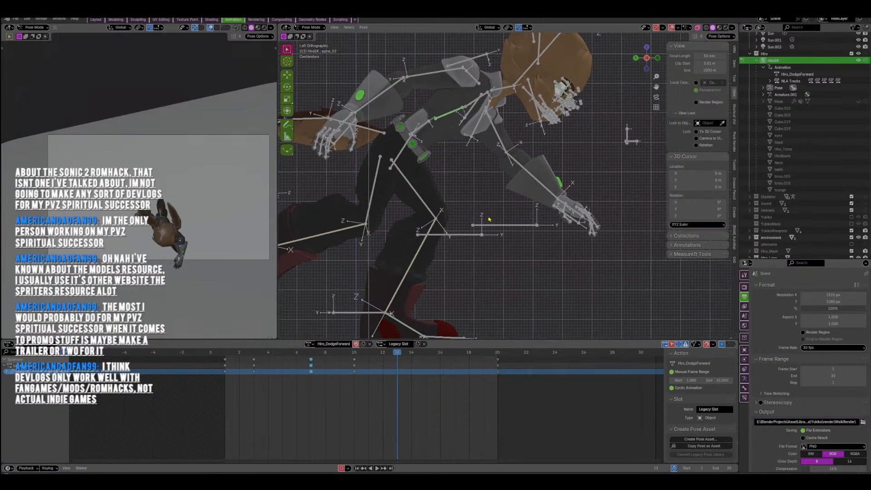
{"action": "key", "text": "space"}
{"action": "scroll", "coordinate": [446, 204], "scroll_direction": "down", "scroll_amount": 3}
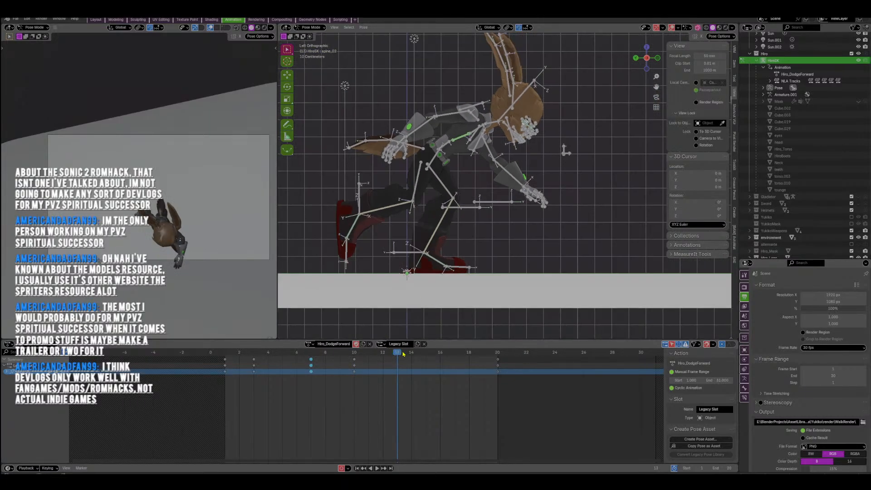
{"action": "key", "text": "space"}
{"action": "scroll", "coordinate": [457, 176], "scroll_direction": "up", "scroll_amount": 1}
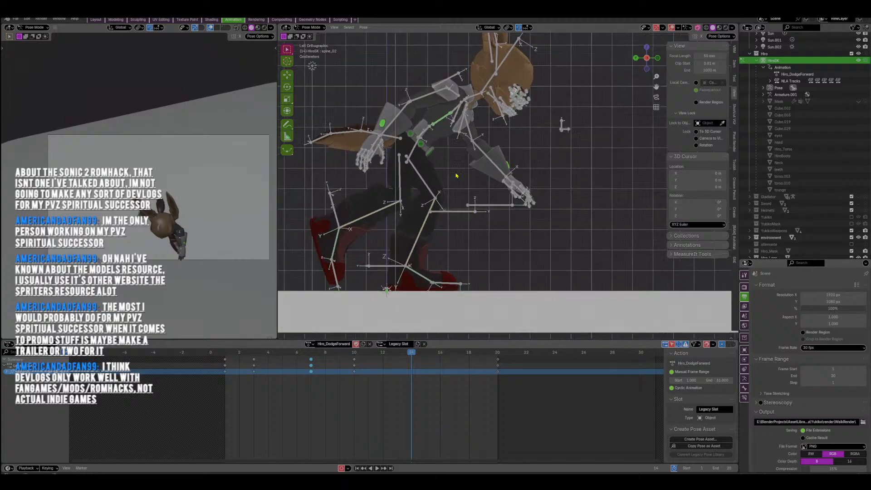
{"action": "key", "text": "r"}
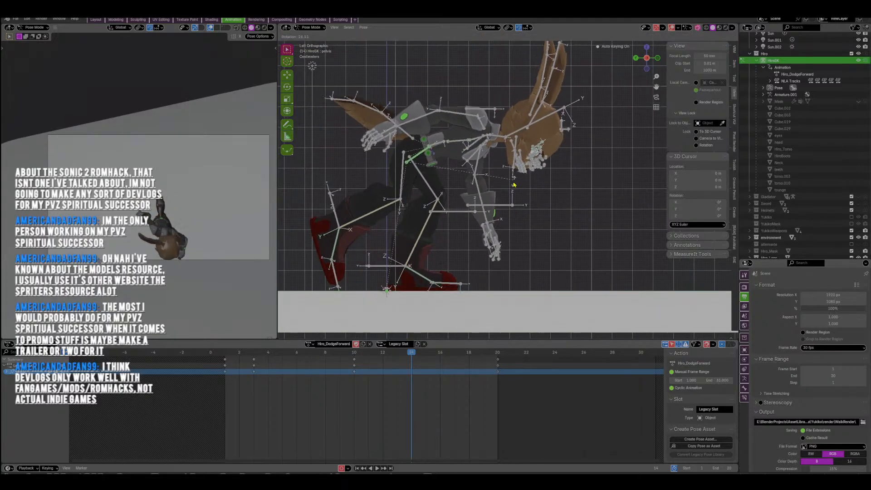
{"action": "left_click", "coordinate": [453, 145]}
{"action": "key", "text": "g"}
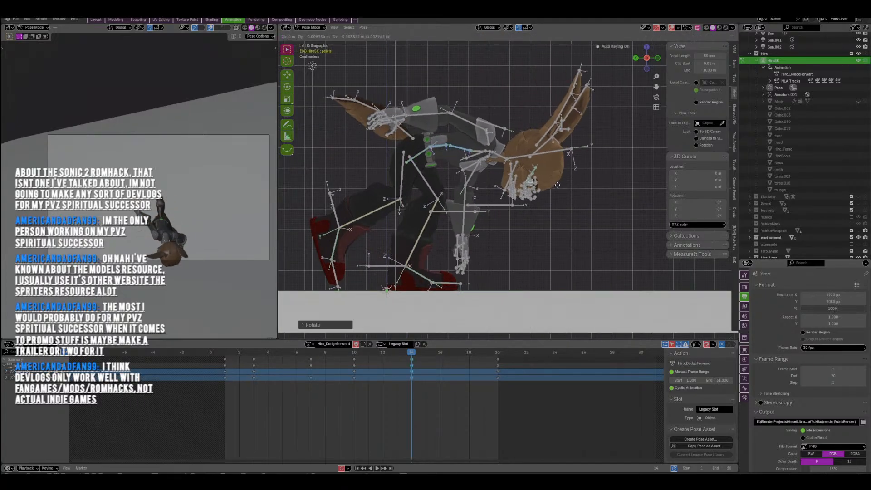
{"action": "left_click", "coordinate": [517, 185]}
{"action": "key", "text": "r"}
{"action": "left_click", "coordinate": [540, 189]}
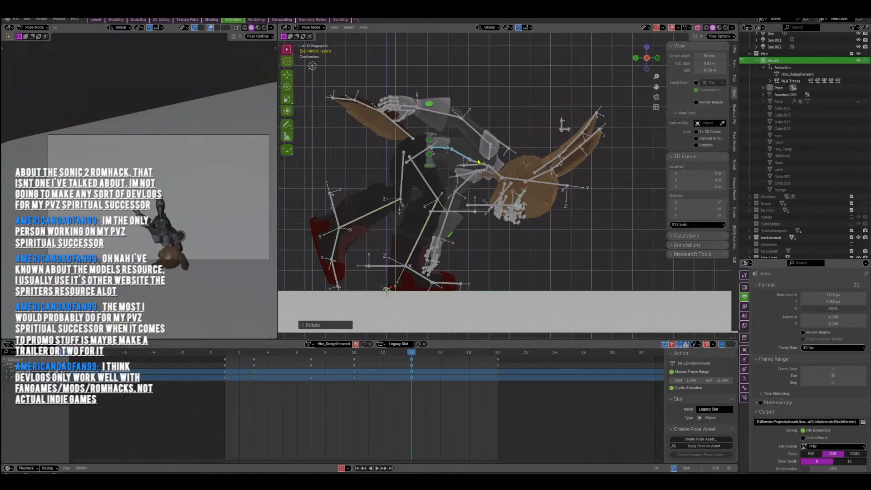
Rotate spine_03 and the selected spine bones together at frame 14 to refine the curve of the back.
{"action": "left_click", "coordinate": [478, 162]}
{"action": "key", "text": "r"}
{"action": "left_click", "coordinate": [508, 191]}
{"action": "middle_click_drag", "start_coordinate": [508, 205], "coordinate": [512, 196], "text": "shift"}
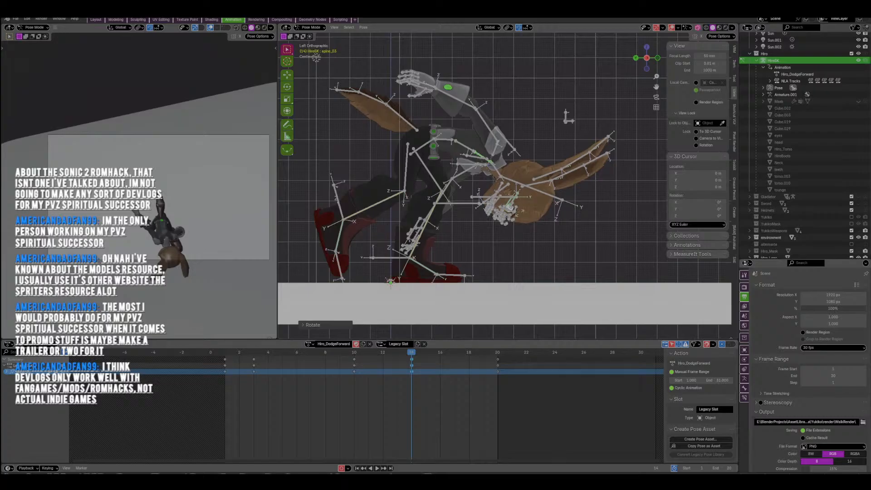
{"action": "left_click", "coordinate": [474, 146], "text": "shift"}
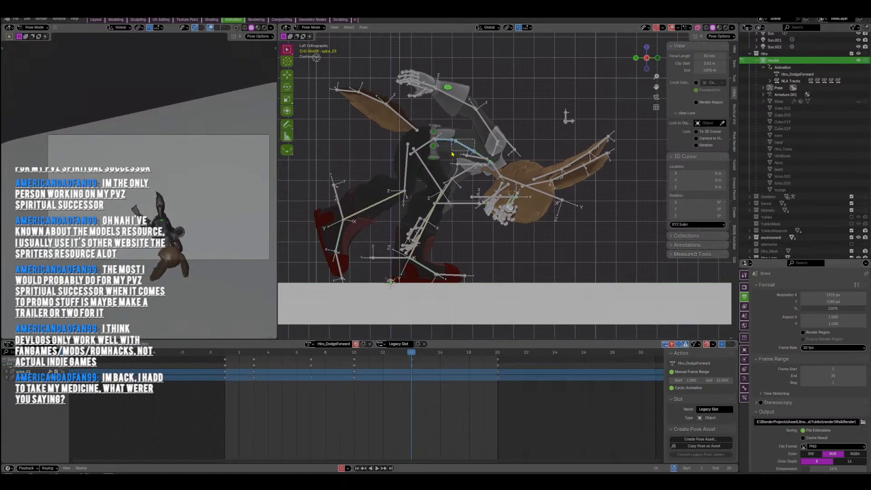
{"action": "left_click_drag", "start_coordinate": [451, 154], "coordinate": [449, 156], "text": "shift"}
{"action": "key", "text": "r"}
{"action": "left_click", "coordinate": [468, 166]}
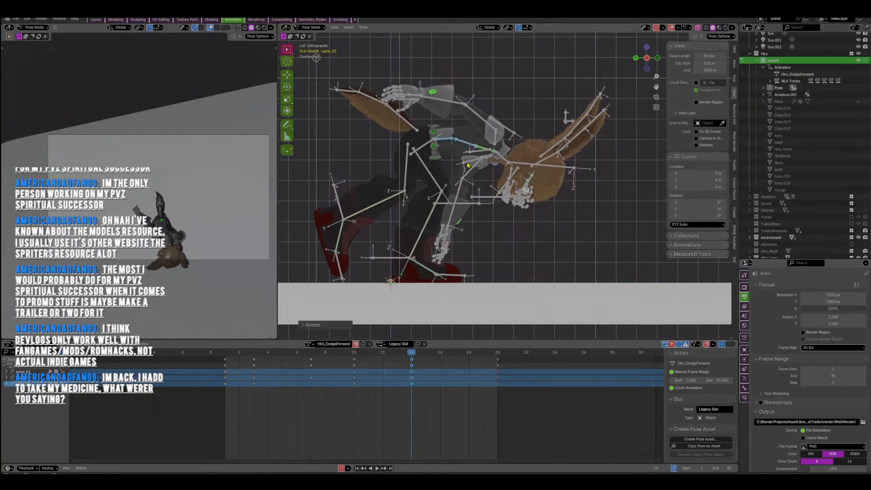
Move the pelvis forward and down at frame 14 to lower the body toward the ground.
{"action": "left_click", "coordinate": [424, 149]}
{"action": "key", "text": "g"}
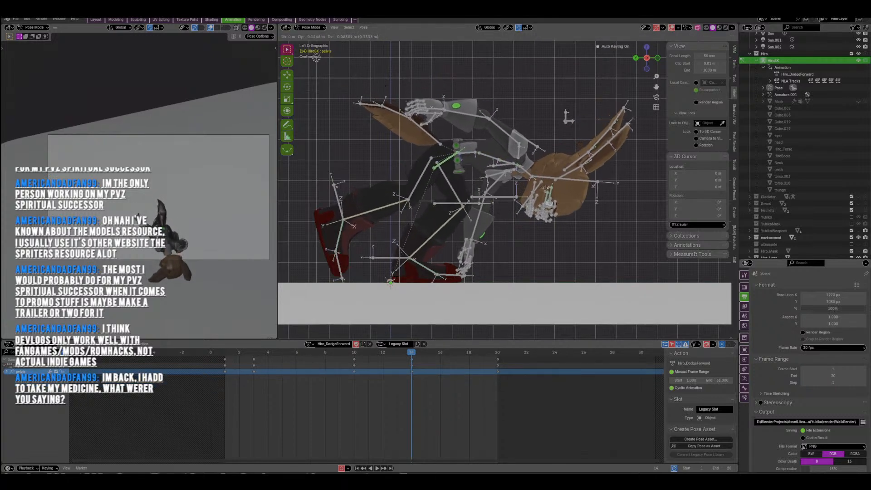
{"action": "left_click", "coordinate": [425, 336]}
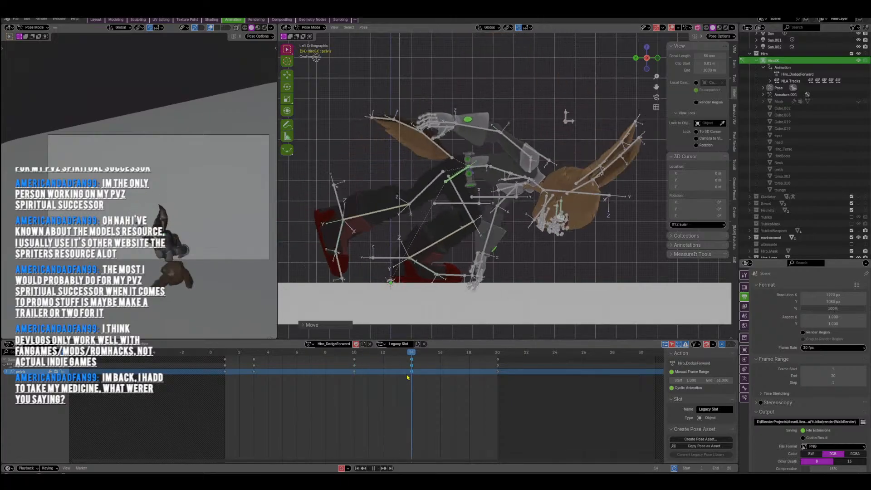
Rotate upperarm_l and the lower arm bones at frame 14 to reach the left arm down toward the ground.
{"action": "key", "text": "r"}
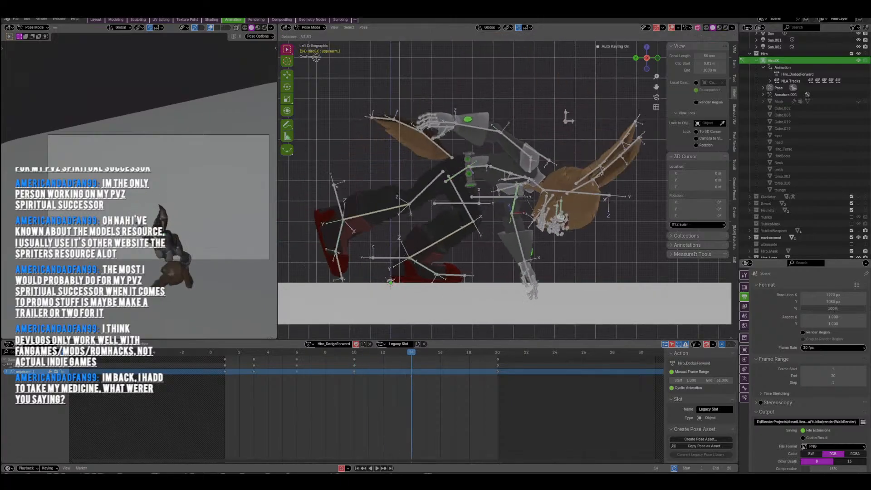
{"action": "left_click", "coordinate": [525, 225]}
{"action": "left_click", "coordinate": [527, 237]}
{"action": "middle_click_drag", "start_coordinate": [527, 237], "coordinate": [533, 199]}
{"action": "key", "text": "r"}
{"action": "left_click", "coordinate": [523, 236]}
{"action": "key", "text": "r"}
{"action": "left_click", "coordinate": [509, 233]}
Move the left hand bone at frame 14 to align it with the forearm's end.
{"action": "left_click", "coordinate": [487, 200]}
{"action": "scroll", "coordinate": [542, 198], "scroll_direction": "up", "scroll_amount": 3}
{"action": "key", "text": "g"}
{"action": "left_click", "coordinate": [434, 121]}
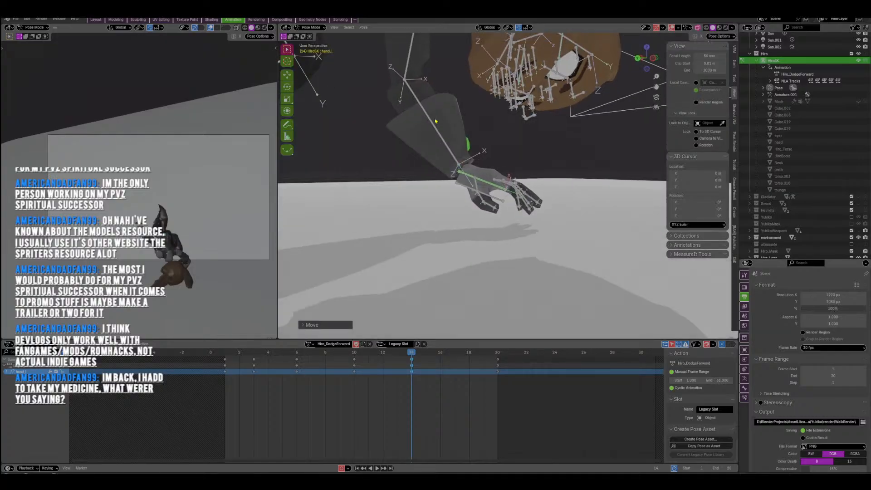
Move and rotate the left forearm at frame 14 from both sides to set the supporting arm's bend.
{"action": "middle_click_drag", "start_coordinate": [425, 119], "coordinate": [473, 134]}
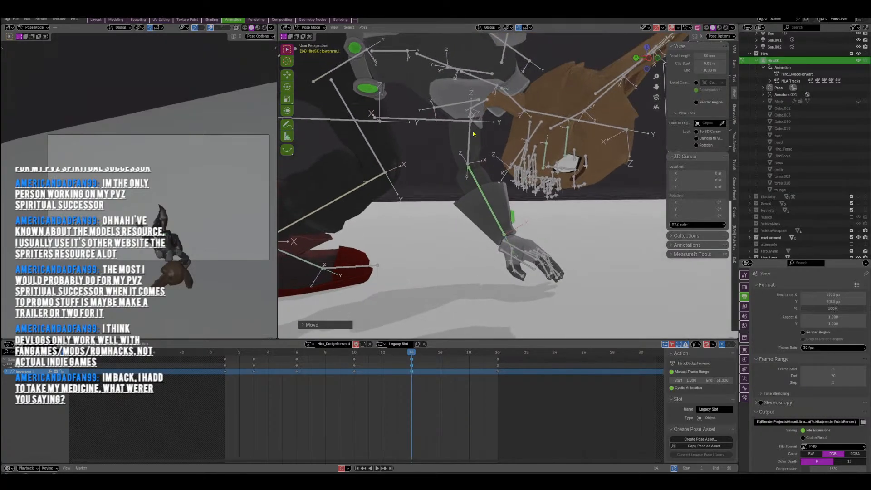
{"action": "key", "text": "g"}
{"action": "left_click", "coordinate": [528, 213]}
{"action": "middle_click_drag", "start_coordinate": [531, 225], "coordinate": [375, 191]}
{"action": "key", "text": "r"}
{"action": "left_click", "coordinate": [540, 220]}
{"action": "key", "text": "g"}
{"action": "left_click", "coordinate": [542, 215]}
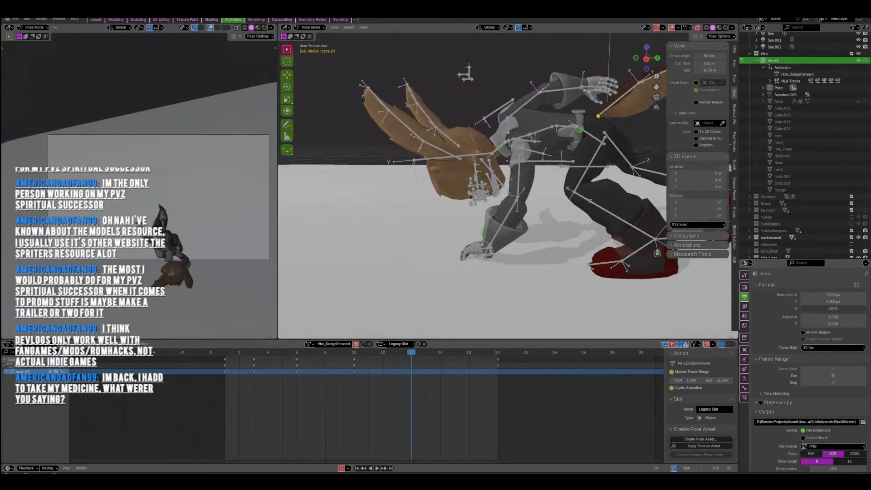
Rotate and slightly move neck_01 at frame 14 in the right side view to lift the head.
{"action": "left_click", "coordinate": [645, 59]}
{"action": "key", "text": "r"}
{"action": "left_click", "coordinate": [545, 200]}
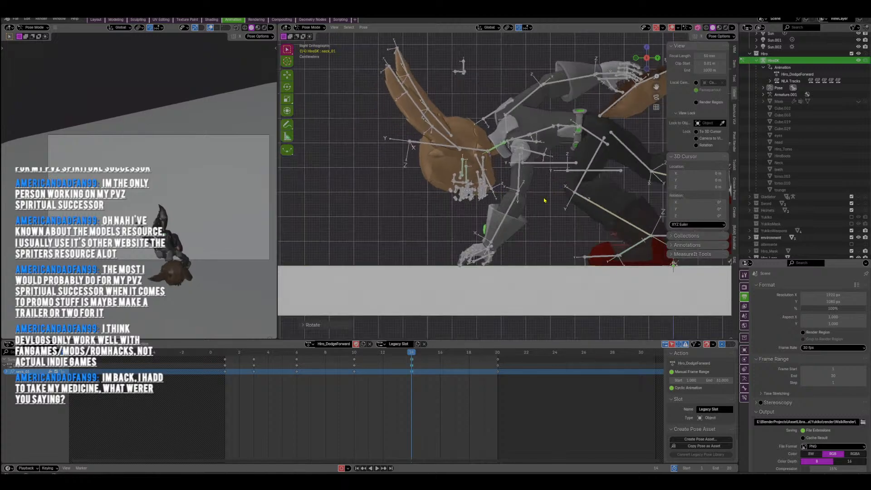
{"action": "key", "text": "g"}
{"action": "left_click", "coordinate": [539, 203]}
Rotate and slightly move head_01 at frame 14 to raise the face and seat the head on the neck.
{"action": "left_click", "coordinate": [473, 150]}
{"action": "key", "text": "r"}
{"action": "left_click", "coordinate": [505, 171]}
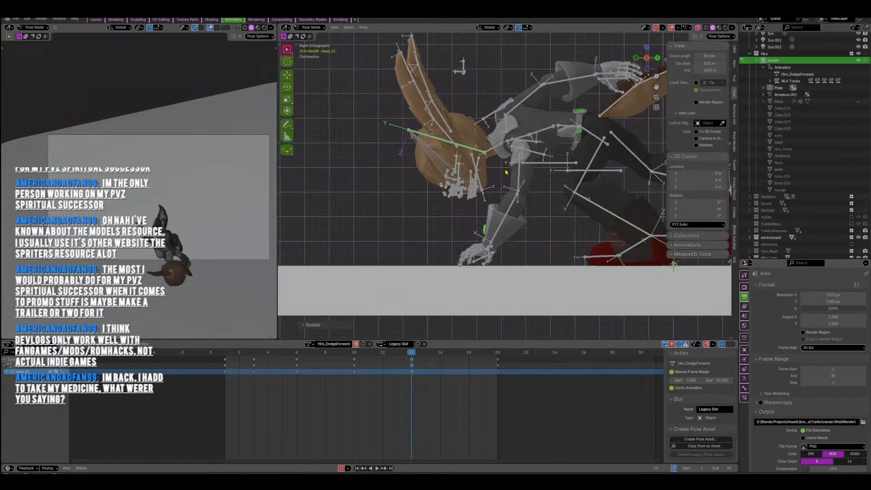
{"action": "key", "text": "g"}
{"action": "left_click", "coordinate": [506, 171]}
{"action": "middle_click_drag", "start_coordinate": [494, 162], "coordinate": [485, 186], "text": "shift"}
{"action": "key", "text": "g"}
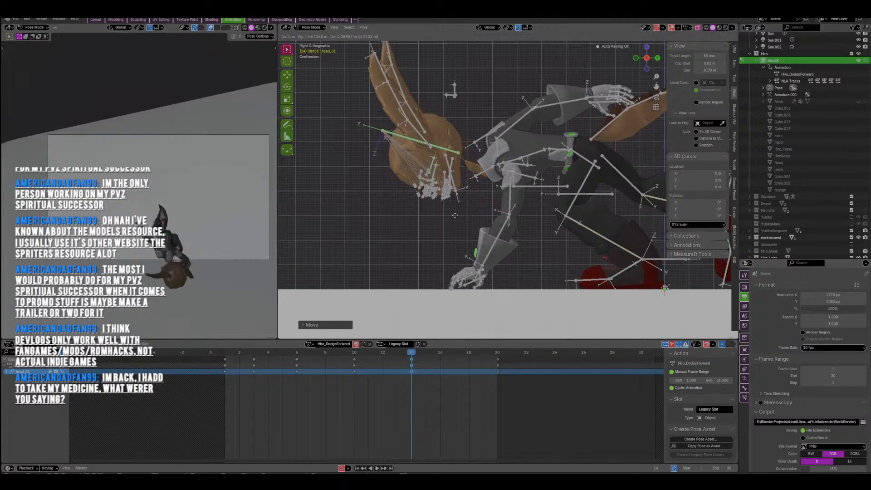
{"action": "right_click", "coordinate": [447, 172]}
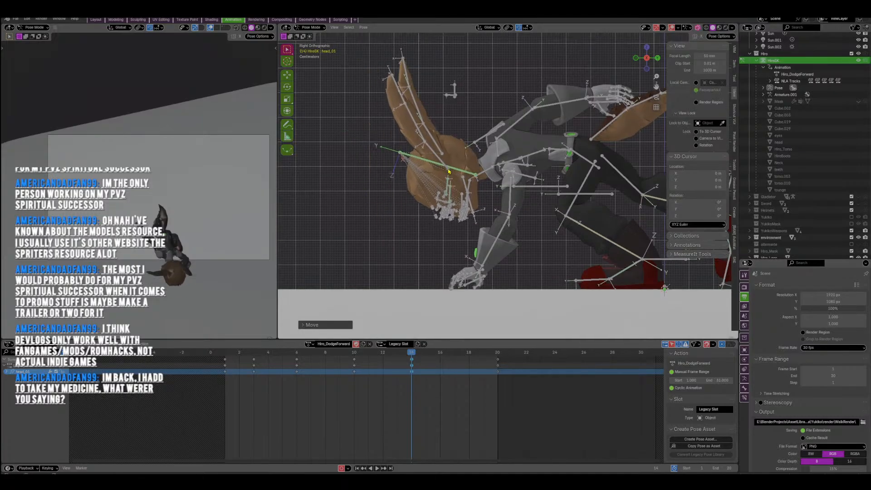
Select spine_03 in the side view and nudge it at frame 14 to refine the upper torso.
{"action": "middle_click_drag", "start_coordinate": [527, 174], "coordinate": [508, 201], "text": "shift"}
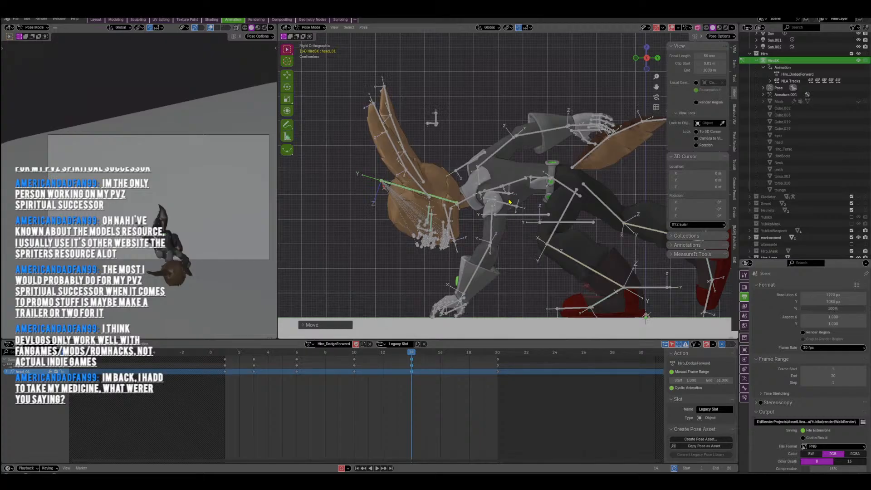
{"action": "middle_click_drag", "start_coordinate": [511, 201], "coordinate": [485, 199], "text": "shift"}
{"action": "middle_click_drag", "start_coordinate": [515, 195], "coordinate": [525, 194], "text": "shift"}
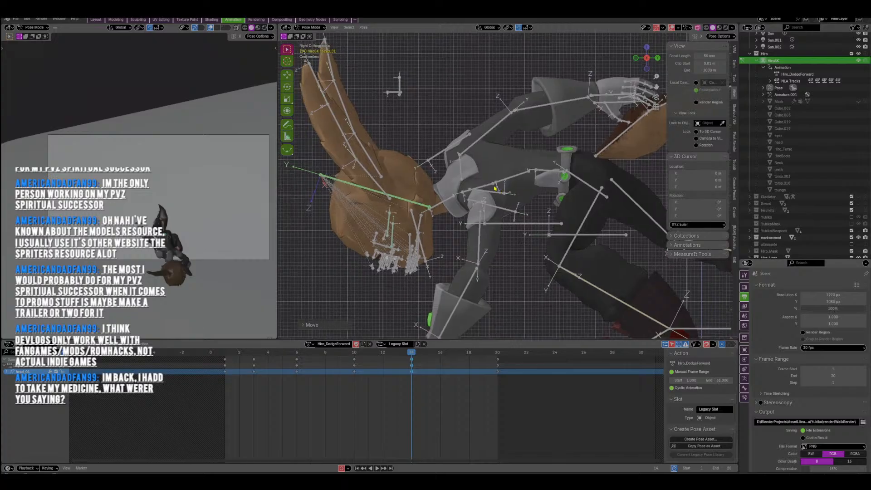
{"action": "left_click", "coordinate": [478, 188]}
{"action": "middle_click_drag", "start_coordinate": [475, 245], "coordinate": [517, 168], "text": "shift"}
{"action": "key", "text": "g"}
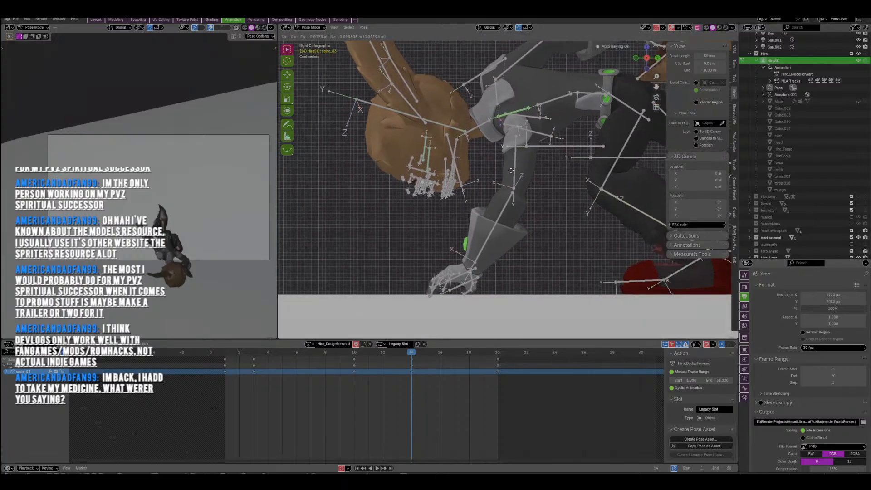
{"action": "left_click", "coordinate": [534, 154]}
{"action": "key", "text": "g"}
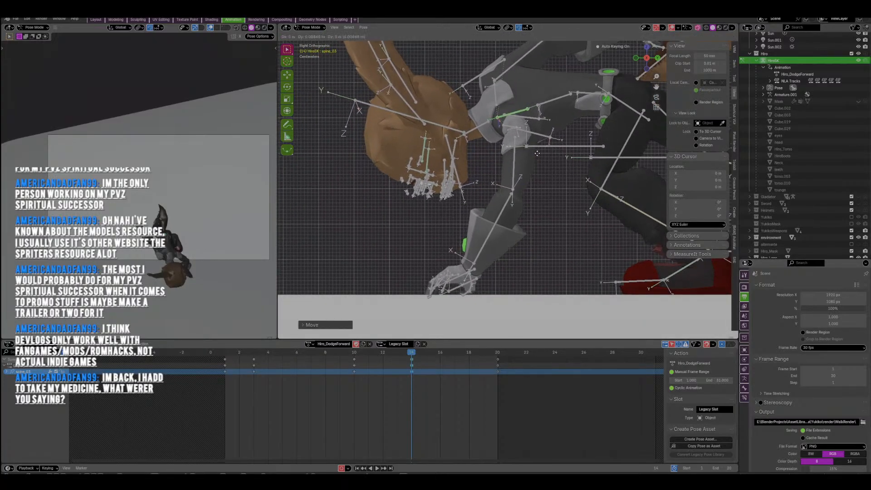
{"action": "left_click", "coordinate": [538, 152]}
Move and rotate the right clavicle at frame 14 to seat the shoulder against the chest.
{"action": "middle_click_drag", "start_coordinate": [529, 78], "coordinate": [438, 193], "text": "shift"}
{"action": "mouse_move", "coordinate": [518, 185]}
{"action": "middle_mouse_down"}
{"action": "mouse_move", "coordinate": [486, 186]}
{"action": "mouse_move", "coordinate": [521, 194]}
{"action": "mouse_move", "coordinate": [515, 200]}
{"action": "middle_mouse_up"}
{"action": "key", "text": "g"}
{"action": "left_click", "coordinate": [521, 190]}
{"action": "key", "text": "r"}
{"action": "left_click", "coordinate": [531, 182]}
{"action": "key", "text": "g"}
{"action": "left_click", "coordinate": [532, 184]}
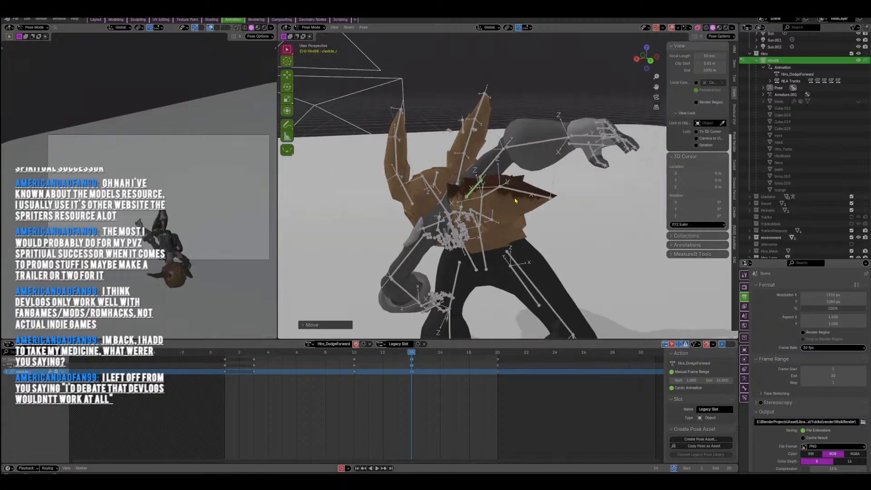
Rotate the right clavicle and right upper arm at frame 14 to swing the raised arm down toward the ground.
{"action": "middle_click_drag", "start_coordinate": [515, 200], "coordinate": [391, 119]}
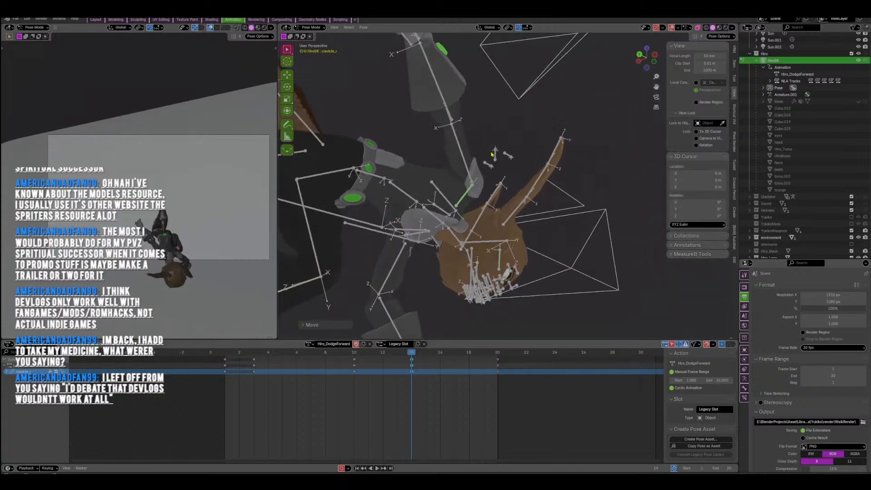
{"action": "key", "text": "r"}
{"action": "left_click", "coordinate": [470, 136]}
{"action": "left_click", "coordinate": [477, 139]}
{"action": "middle_click_drag", "start_coordinate": [476, 140], "coordinate": [369, 230]}
{"action": "key", "text": "r"}
{"action": "left_click", "coordinate": [565, 122]}
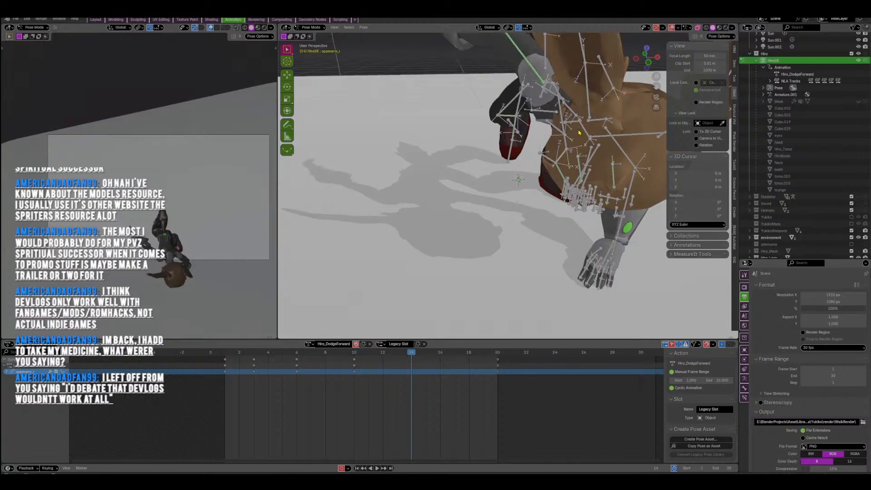
{"action": "key", "text": "r"}
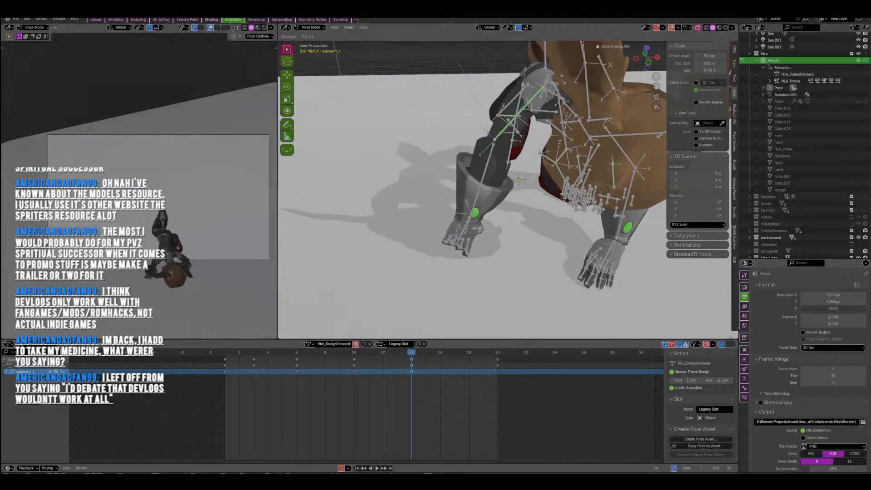
{"action": "left_click", "coordinate": [562, 125]}
Rotate and move the right clavicle at frame 14 to adjust the lowered shoulder.
{"action": "left_click", "coordinate": [559, 101]}
{"action": "middle_click_drag", "start_coordinate": [564, 110], "coordinate": [582, 100]}
{"action": "key", "text": "g"}
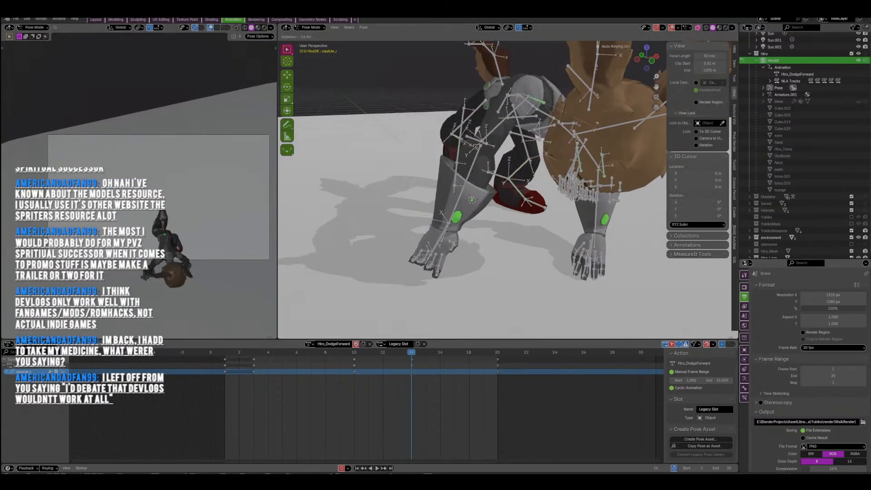
{"action": "left_click", "coordinate": [556, 178]}
{"action": "key", "text": "r"}
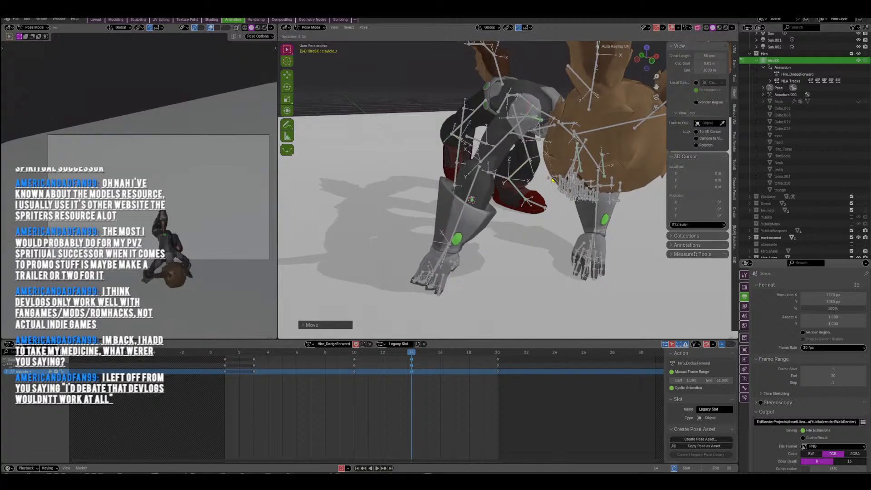
{"action": "left_click", "coordinate": [552, 181]}
Rotate the right upper arm outward and the right forearm downward at frame 14 to bend the elbow.
{"action": "left_click", "coordinate": [522, 133]}
{"action": "middle_click_drag", "start_coordinate": [572, 177], "coordinate": [552, 174]}
{"action": "key", "text": "r"}
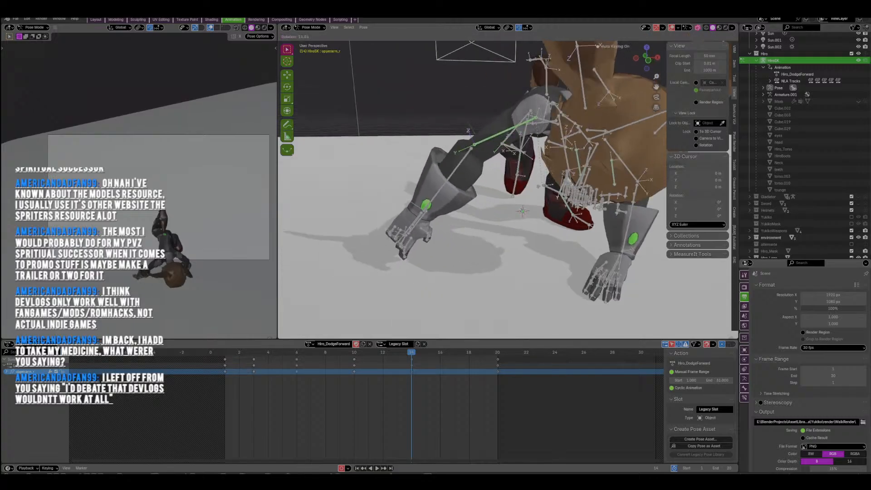
{"action": "left_click", "coordinate": [461, 174]}
{"action": "left_click", "coordinate": [455, 174]}
{"action": "key", "text": "r"}
{"action": "left_click", "coordinate": [476, 180]}
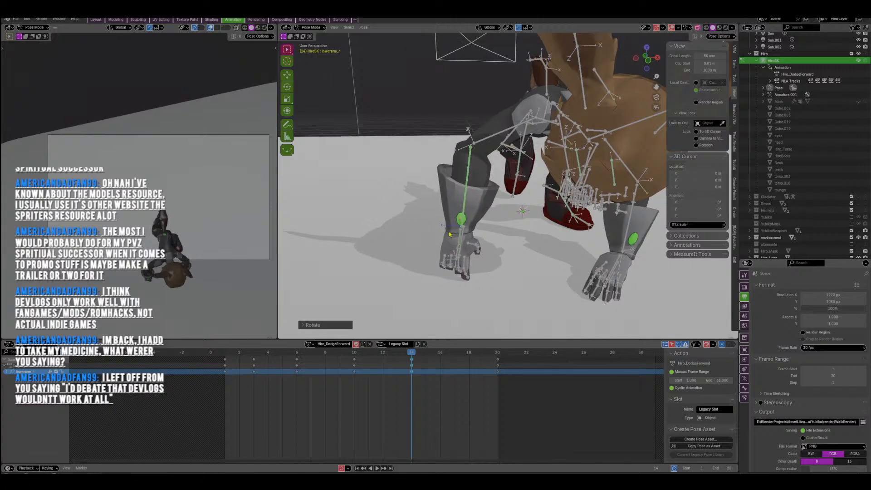
Rotate the right hand at frame 14 so the palm sits toward the floor.
{"action": "middle_click_drag", "start_coordinate": [476, 180], "coordinate": [572, 166]}
{"action": "left_click", "coordinate": [472, 213]}
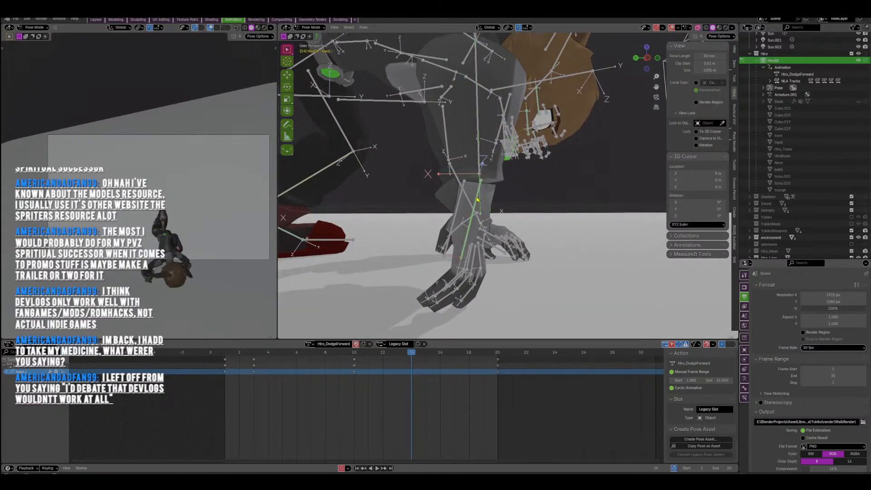
{"action": "key", "text": "r"}
{"action": "left_click", "coordinate": [550, 174]}
{"action": "middle_click_drag", "start_coordinate": [550, 175], "coordinate": [525, 215]}
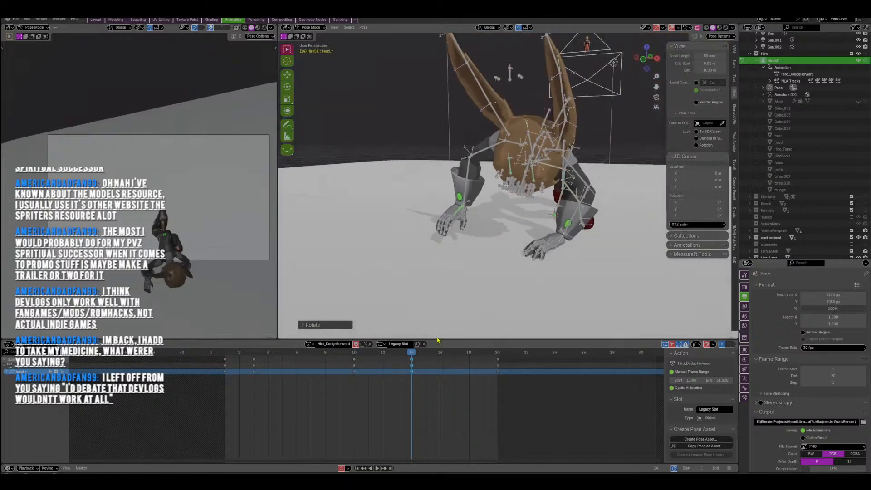
Review the motion, go to frame 12, and rotate and reposition the right hand bone there.
{"action": "key", "text": "space"}
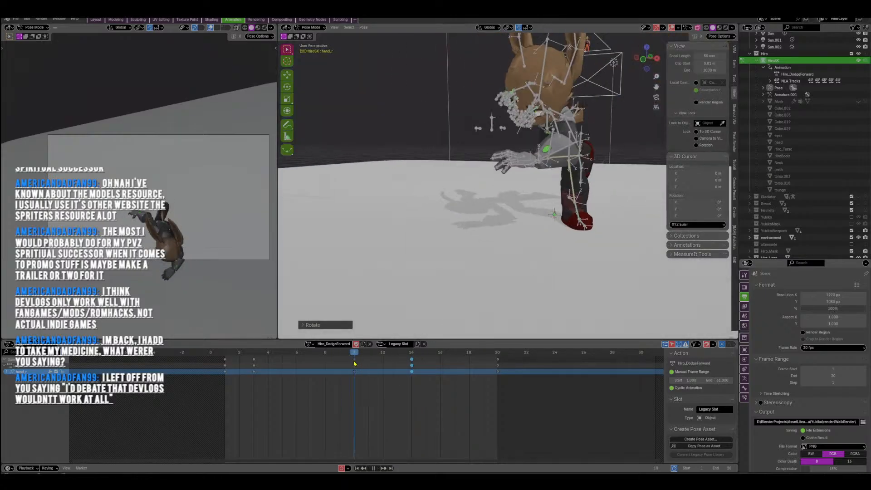
{"action": "mouse_move", "coordinate": [395, 367]}
{"action": "left_mouse_down"}
{"action": "mouse_move", "coordinate": [407, 367]}
{"action": "mouse_move", "coordinate": [354, 366]}
{"action": "mouse_move", "coordinate": [383, 368]}
{"action": "left_mouse_up"}
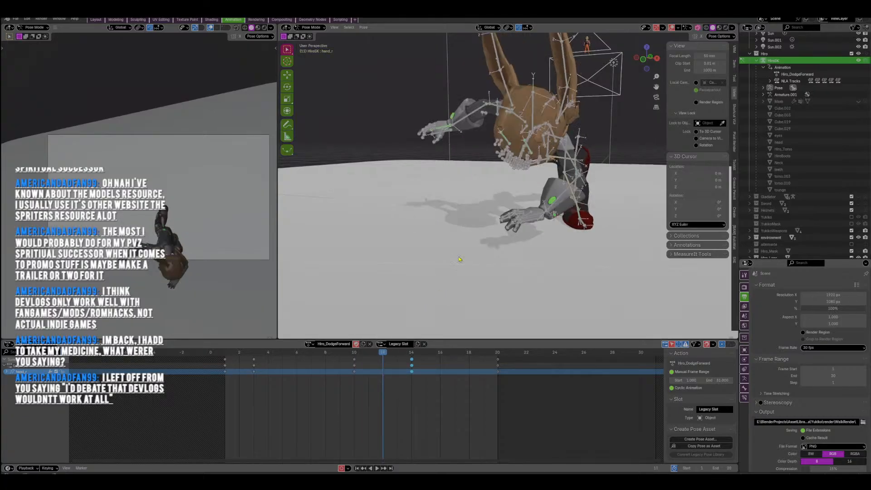
{"action": "middle_click_drag", "start_coordinate": [460, 259], "coordinate": [509, 265]}
{"action": "left_click", "coordinate": [455, 123]}
{"action": "middle_click_drag", "start_coordinate": [458, 129], "coordinate": [530, 213]}
{"action": "key", "text": "r"}
{"action": "left_click", "coordinate": [533, 209]}
{"action": "key", "text": "g"}
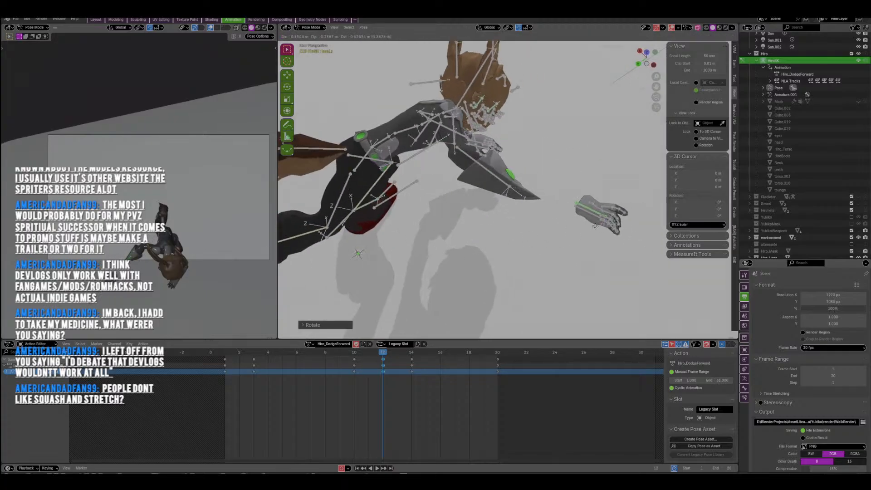
{"action": "left_click", "coordinate": [594, 226]}
{"action": "middle_click_drag", "start_coordinate": [570, 197], "coordinate": [551, 169]}
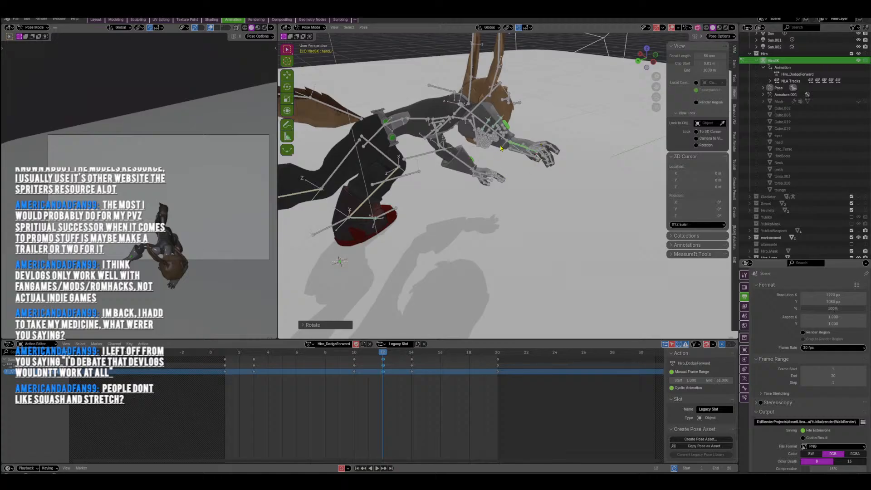
Rotate the right upper arm at frame 12 from several viewing angles to shape the arm's swing into the landing.
{"action": "middle_click_drag", "start_coordinate": [500, 147], "coordinate": [494, 209]}
{"action": "left_click", "coordinate": [487, 161]}
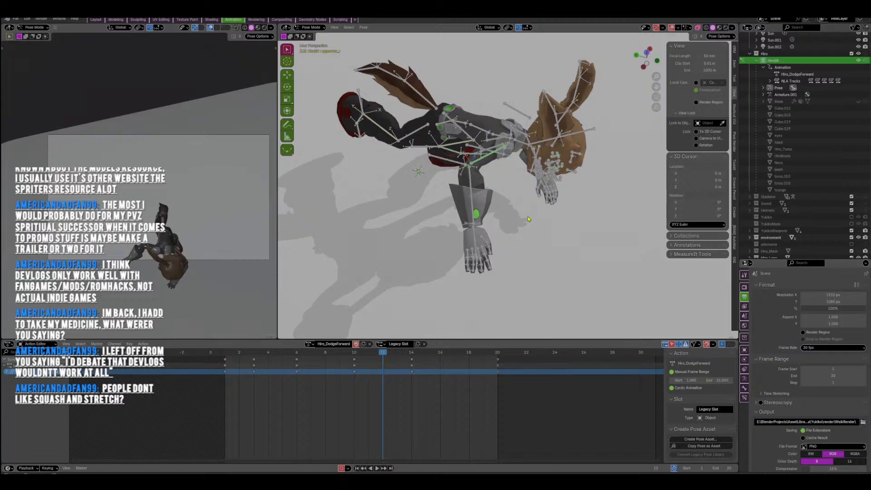
{"action": "key", "text": "r"}
{"action": "left_click", "coordinate": [541, 212]}
{"action": "middle_click_drag", "start_coordinate": [542, 212], "coordinate": [535, 168]}
{"action": "key", "text": "r"}
{"action": "left_click", "coordinate": [547, 191]}
{"action": "key", "text": "r"}
{"action": "left_click", "coordinate": [544, 199]}
{"action": "middle_click_drag", "start_coordinate": [544, 200], "coordinate": [412, 347]}
{"action": "key", "text": "r"}
{"action": "left_click", "coordinate": [539, 164]}
{"action": "key", "text": "r"}
{"action": "left_click", "coordinate": [513, 201]}
Raise and rotate the trailing foot's IK bone at frame 13 in the left side view.
{"action": "left_click_drag", "start_coordinate": [388, 359], "coordinate": [354, 364]}
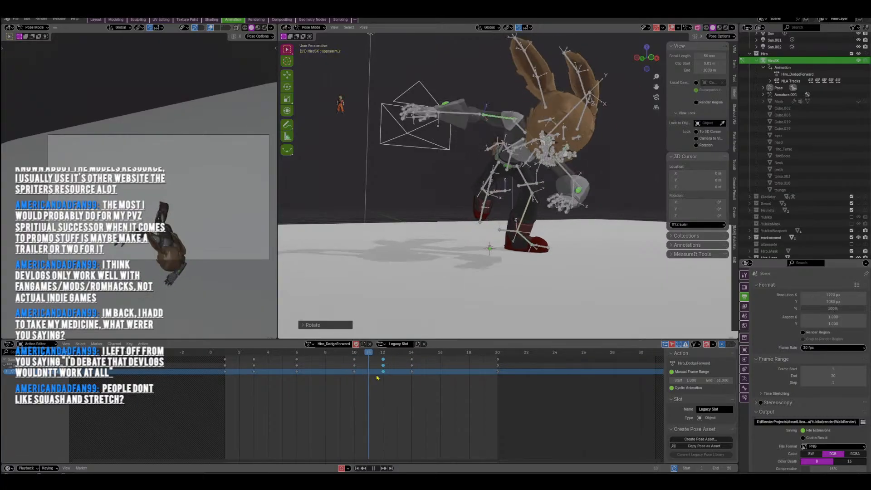
{"action": "key", "text": "space"}
{"action": "middle_click_drag", "start_coordinate": [313, 272], "coordinate": [373, 255]}
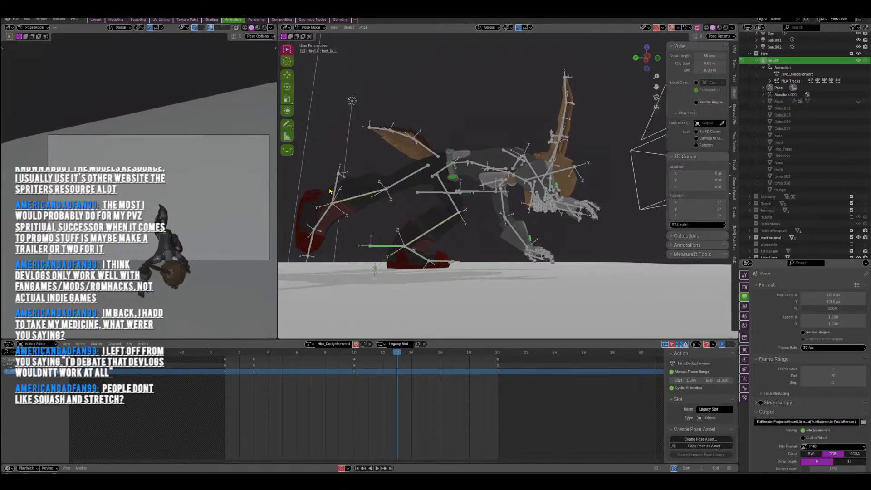
{"action": "left_click", "coordinate": [651, 56]}
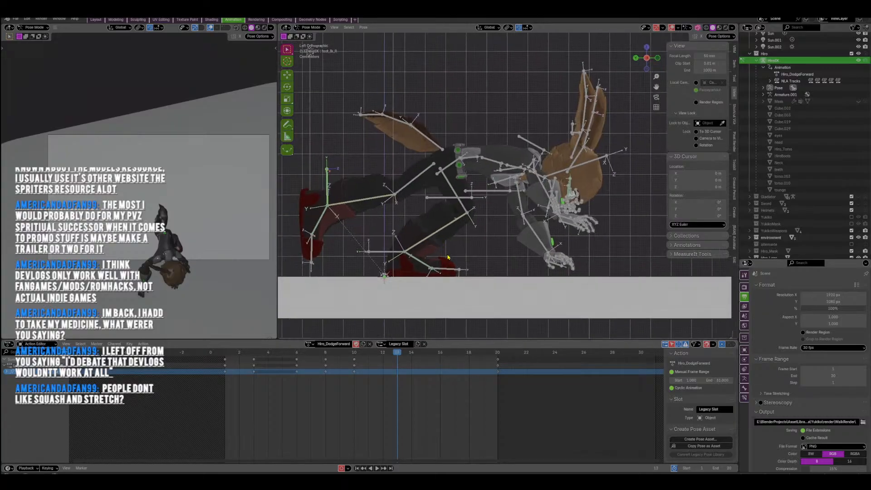
{"action": "key", "text": "g"}
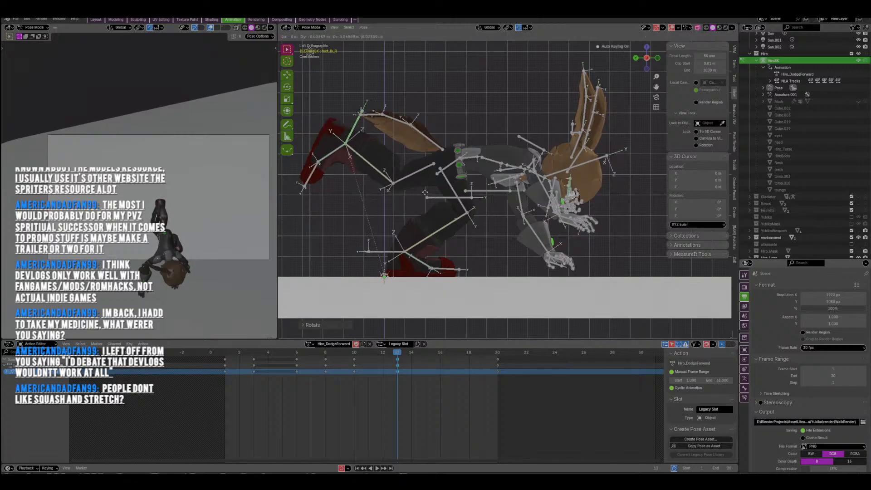
{"action": "left_click", "coordinate": [443, 194]}
{"action": "key", "text": "r"}
{"action": "left_click", "coordinate": [452, 175]}
{"action": "left_click", "coordinate": [451, 170]}
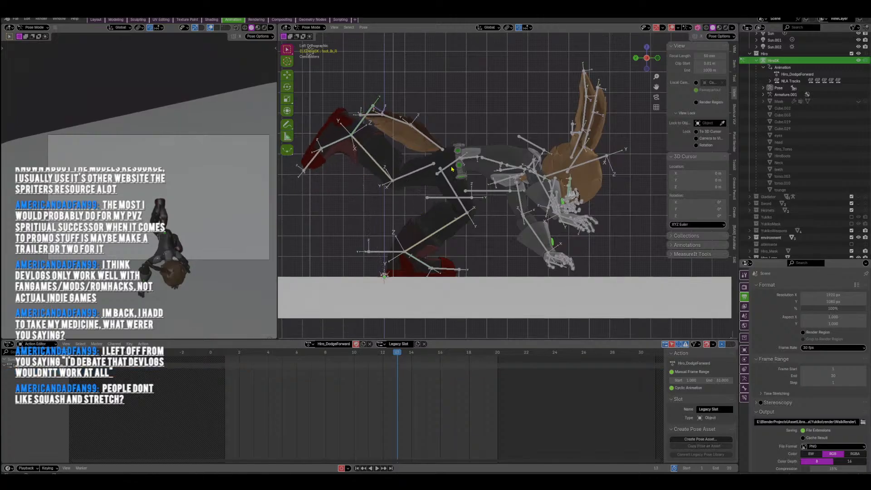
{"action": "left_click", "coordinate": [451, 169]}
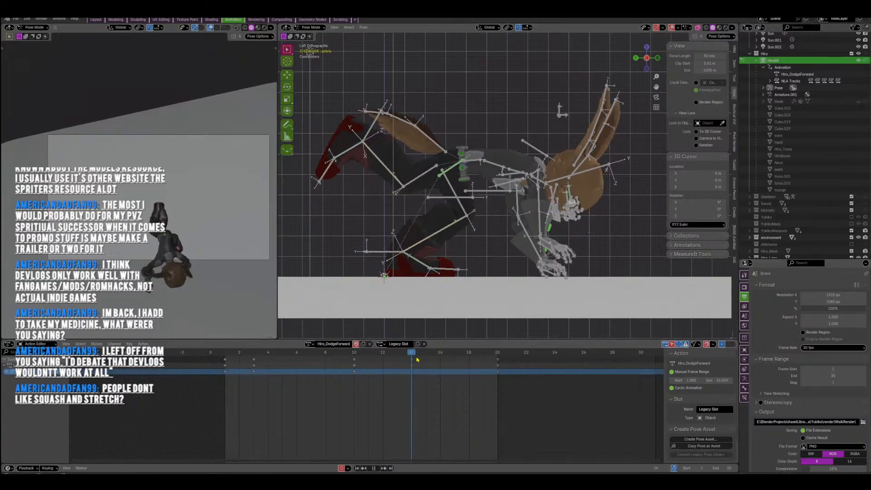
Move and rotate the trailing foot's IK bone at frame 14 to kick the rear leg up high behind the body.
{"action": "left_click", "coordinate": [363, 142]}
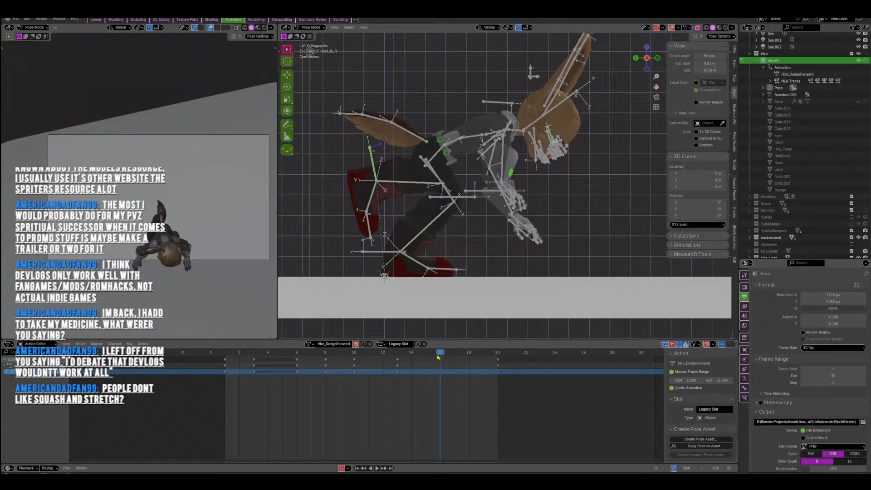
{"action": "key", "text": "space"}
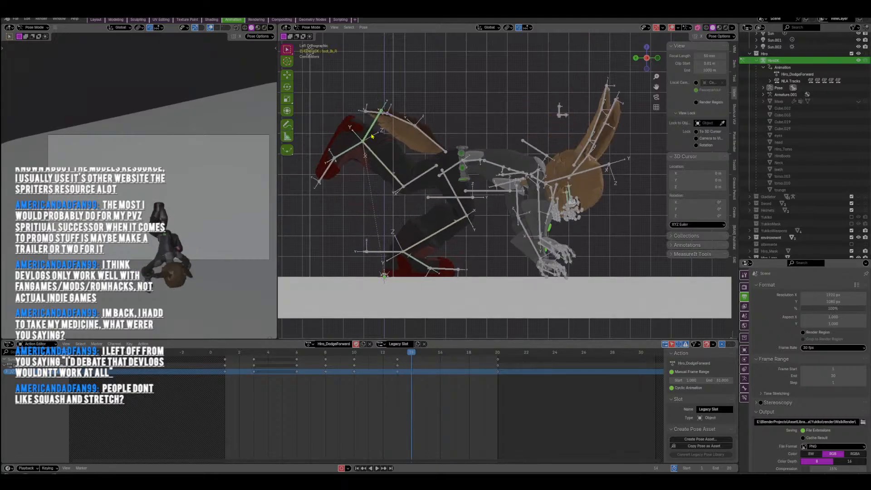
{"action": "key", "text": "g"}
{"action": "left_click", "coordinate": [389, 127]}
{"action": "key", "text": "r"}
{"action": "left_click", "coordinate": [410, 190]}
{"action": "key", "text": "g"}
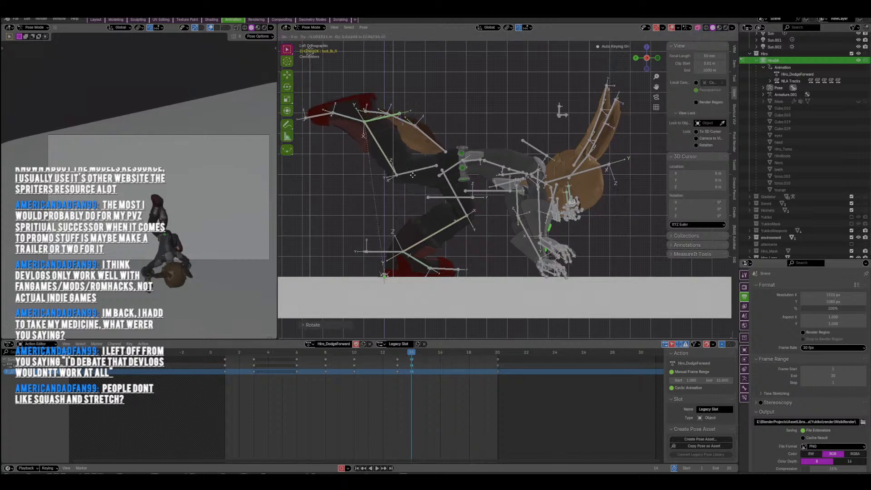
{"action": "left_click", "coordinate": [396, 248]}
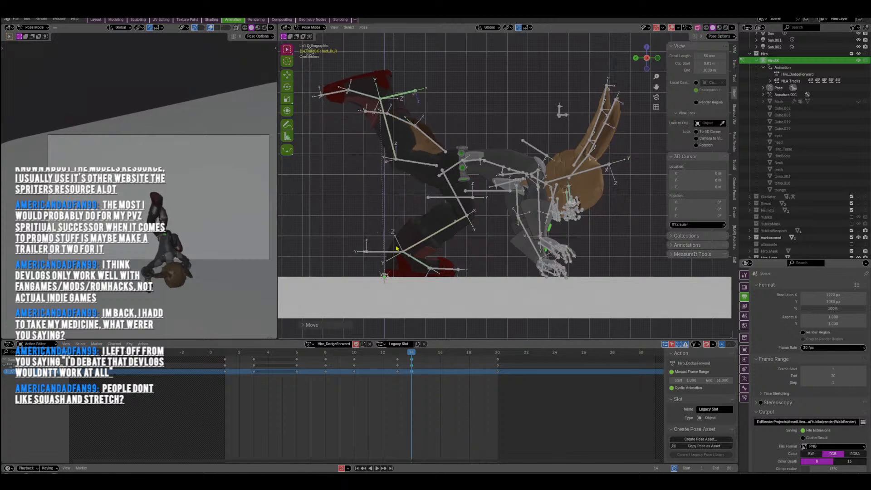
Delete the trailing foot's keyframe at frame 13.
{"action": "left_click", "coordinate": [398, 355]}
{"action": "left_click", "coordinate": [398, 360]}
{"action": "key", "text": "x"}
{"action": "left_click", "coordinate": [398, 362]}
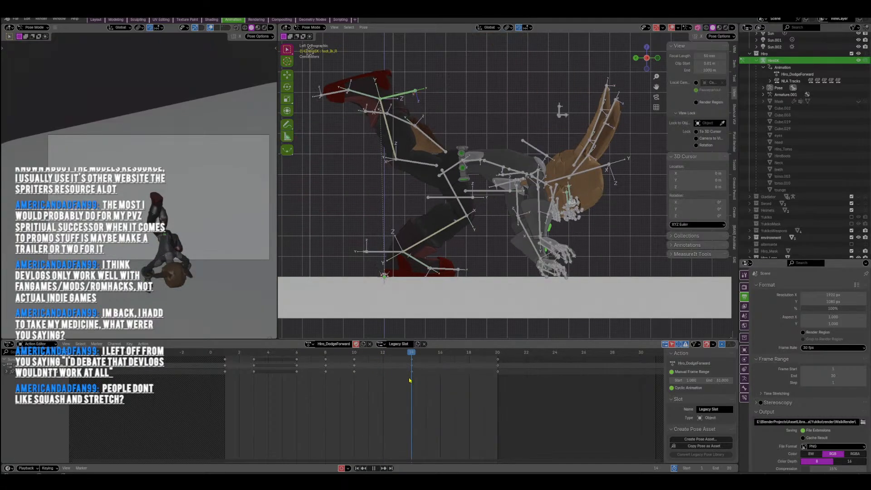
Rotate and move the supporting foot's IK bone at frame 14 to lift the heel and tip the foot forward.
{"action": "left_click", "coordinate": [380, 253]}
{"action": "middle_click_drag", "start_coordinate": [501, 281], "coordinate": [513, 268], "text": "shift"}
{"action": "key", "text": "r"}
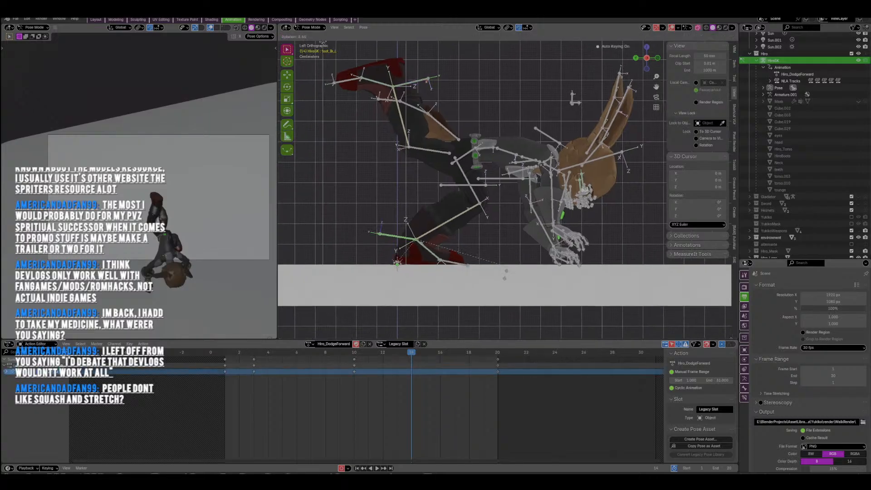
{"action": "left_click", "coordinate": [481, 289]}
{"action": "key", "text": "g"}
{"action": "left_click", "coordinate": [463, 274]}
{"action": "key", "text": "r"}
{"action": "left_click", "coordinate": [448, 280]}
{"action": "key", "text": "g"}
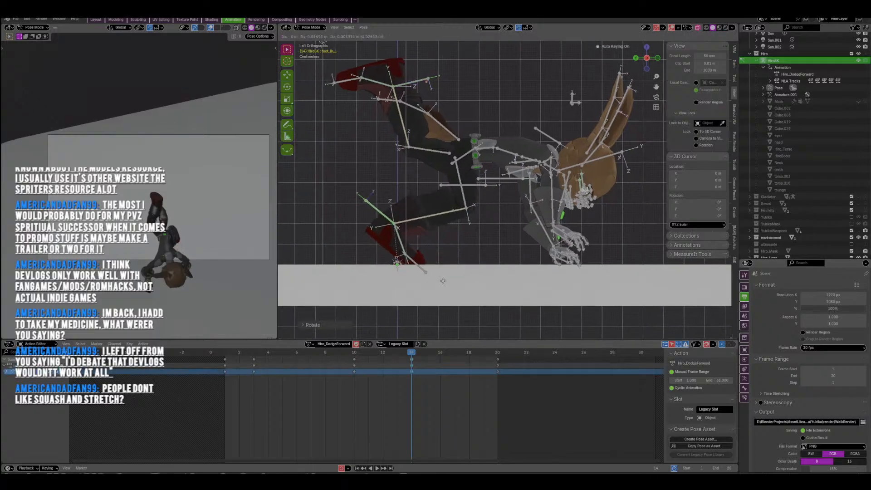
{"action": "left_click", "coordinate": [443, 283]}
Rotate the supporting foot's ball bone at frame 14 to lay the toes flat on the floor.
{"action": "left_click", "coordinate": [412, 270]}
{"action": "key", "text": "r"}
{"action": "left_click", "coordinate": [428, 260]}
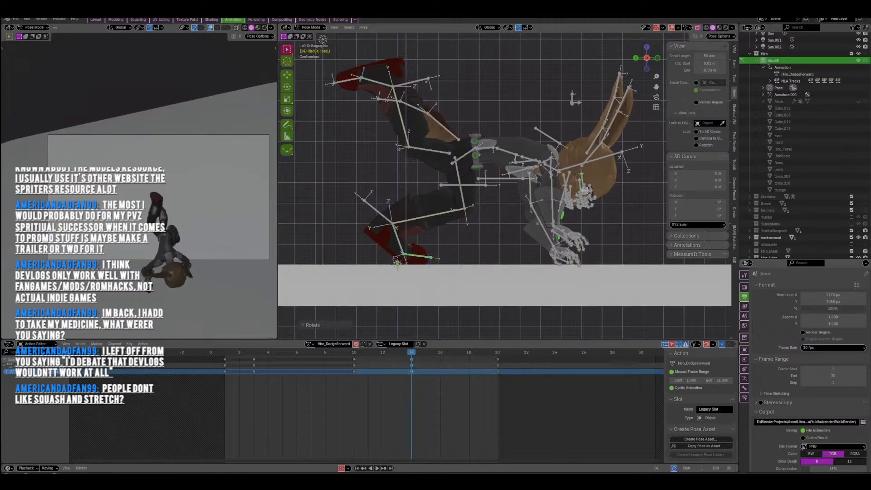
{"action": "left_click", "coordinate": [445, 254]}
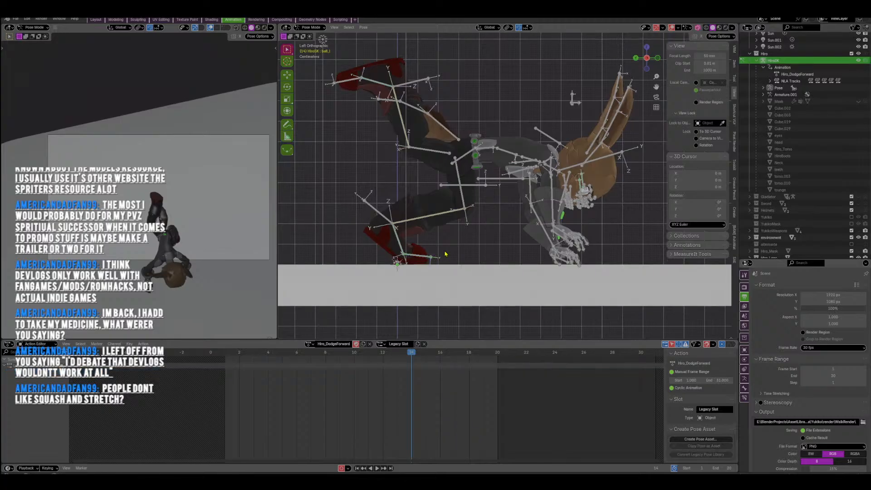
Move the supporting foot's IK bone backward along Y at frame 14, and adjust its position and rotation to extend the leg.
{"action": "left_click", "coordinate": [392, 224]}
{"action": "key", "text": "g"}
{"action": "key", "text": "y"}
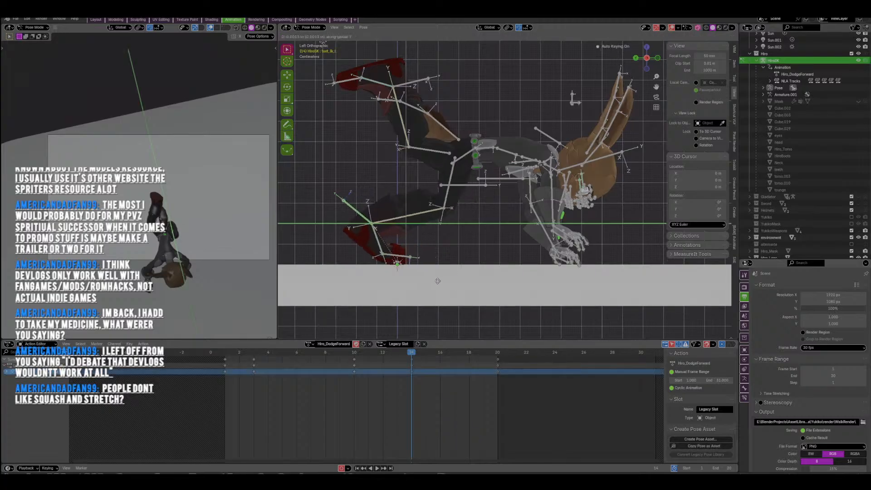
{"action": "left_click", "coordinate": [439, 284]}
{"action": "key", "text": "g"}
{"action": "left_click", "coordinate": [457, 265]}
{"action": "key", "text": "r"}
{"action": "left_click", "coordinate": [455, 270]}
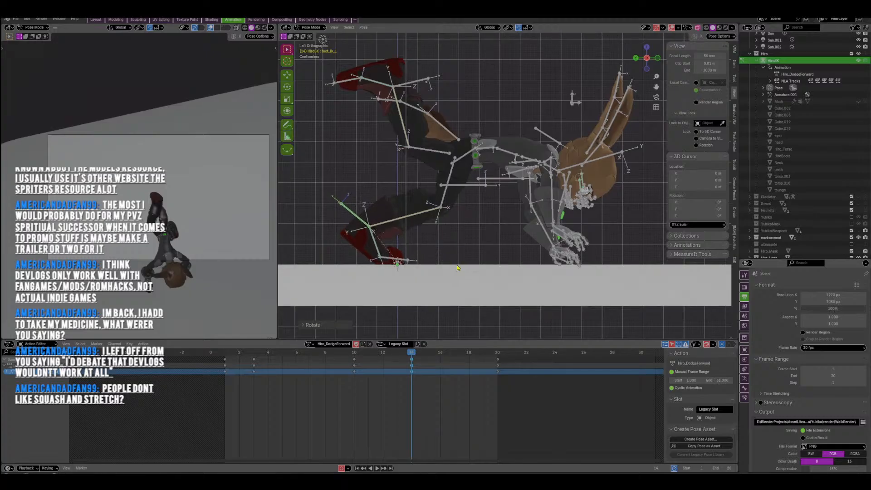
Rotate the pelvis bone at frame 14 to tip the upper body slightly toward the floor, and play back the motion.
{"action": "mouse_move", "coordinate": [489, 186]}
{"action": "middle_mouse_down", "text": "shift"}
{"action": "mouse_move", "coordinate": [477, 203]}
{"action": "mouse_move", "coordinate": [481, 196]}
{"action": "middle_mouse_up", "text": "shift"}
{"action": "left_click", "coordinate": [457, 176]}
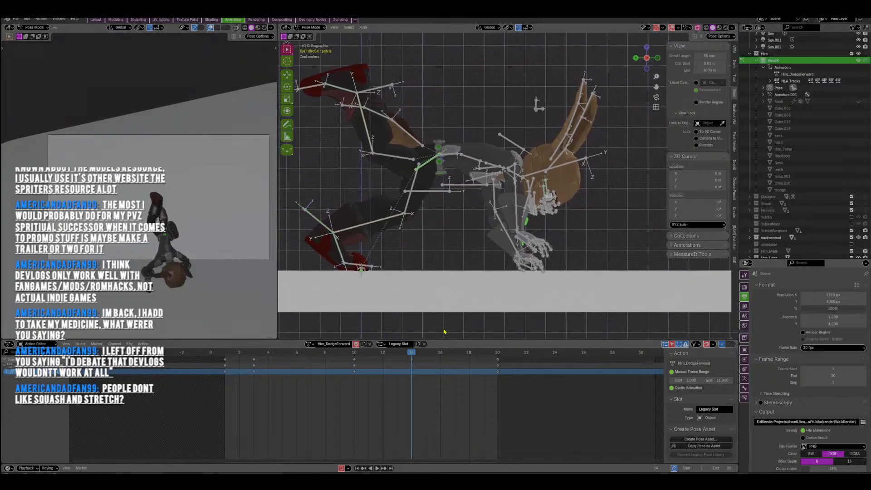
{"action": "key", "text": "r"}
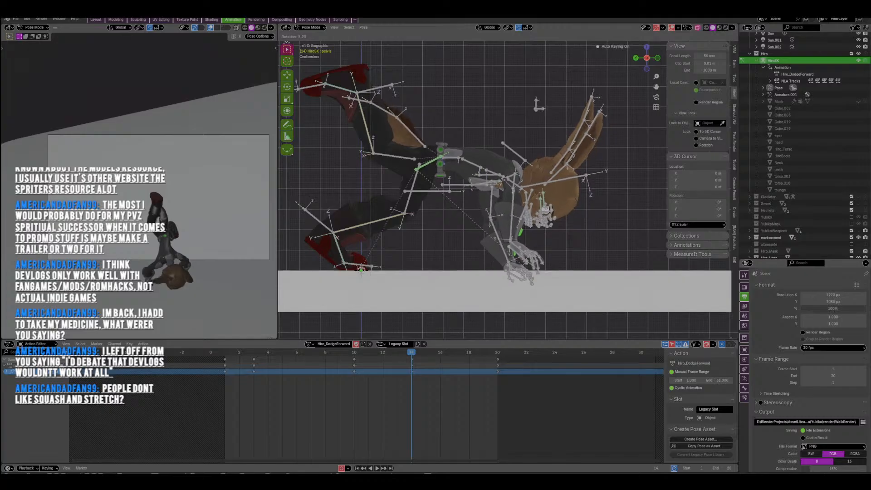
{"action": "left_click", "coordinate": [403, 365]}
{"action": "key", "text": "space"}
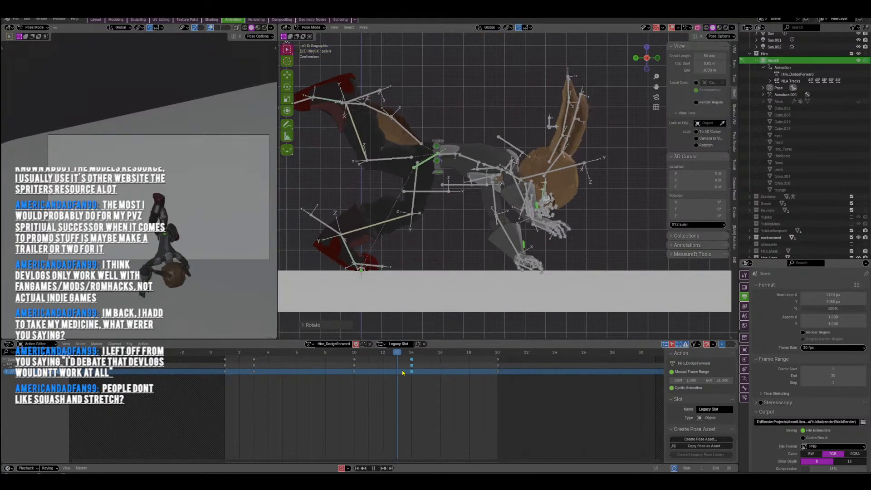
{"action": "key", "text": "Escape"}
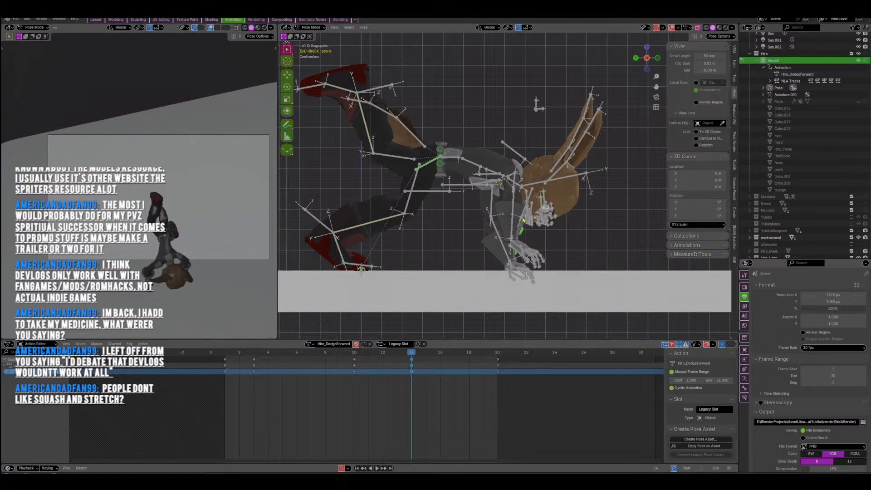
Rotate the three tail bones together at frame 14 to lower the tail behind the hips.
{"action": "middle_click_drag", "start_coordinate": [523, 179], "coordinate": [528, 205], "text": "shift"}
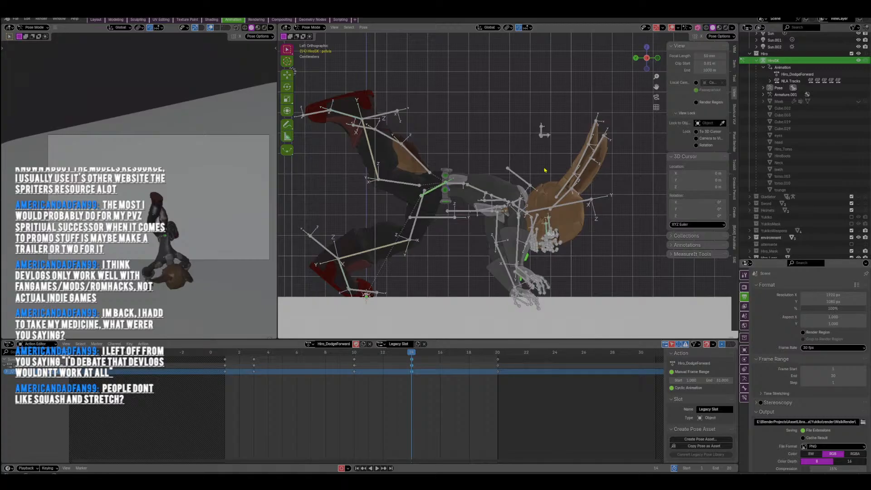
{"action": "middle_click_drag", "start_coordinate": [515, 184], "coordinate": [523, 172], "text": "shift"}
{"action": "middle_click_drag", "start_coordinate": [460, 146], "coordinate": [526, 158], "text": "shift"}
{"action": "left_click", "coordinate": [479, 143]}
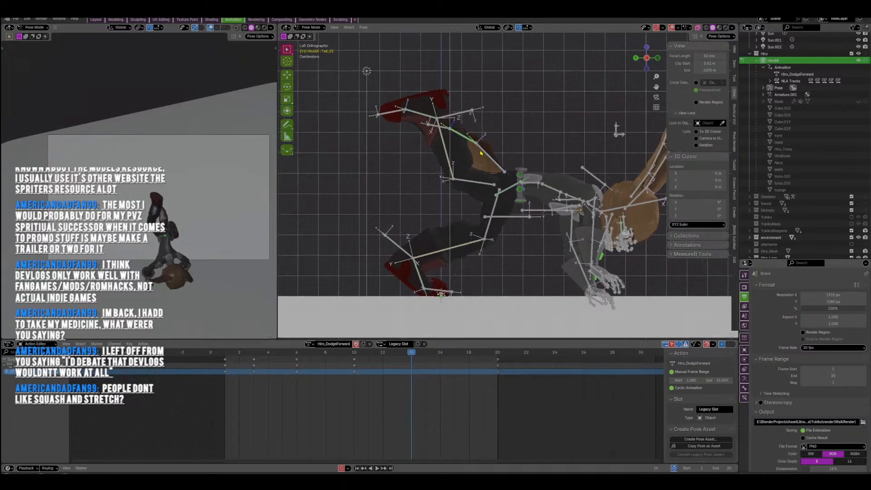
{"action": "left_click", "coordinate": [480, 154], "text": "shift"}
{"action": "left_click", "coordinate": [441, 129], "text": "shift"}
{"action": "key", "text": "r"}
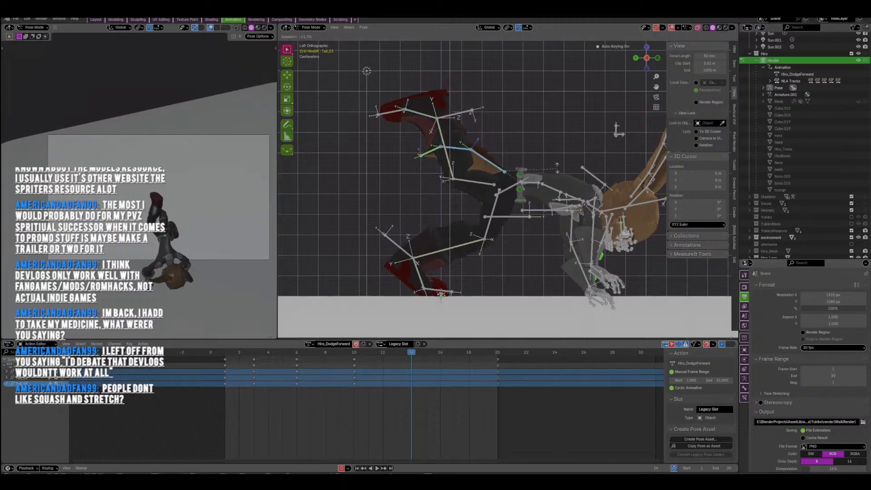
{"action": "left_click", "coordinate": [557, 166]}
Rotate the tail tip and base separately, and lower the two upper tail bones further at frame 14 to shape the curve.
{"action": "left_click", "coordinate": [429, 154]}
{"action": "key", "text": "r"}
{"action": "left_click", "coordinate": [490, 166]}
{"action": "key", "text": "r"}
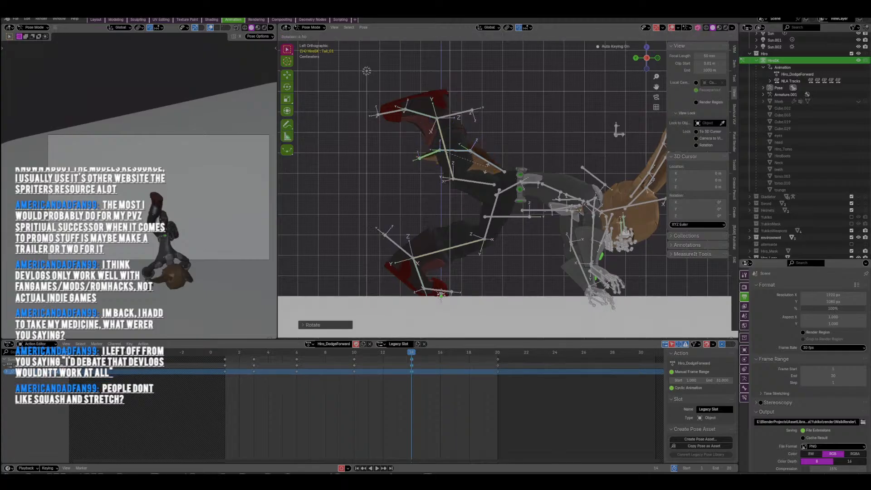
{"action": "left_click", "coordinate": [486, 169]}
{"action": "left_click", "coordinate": [466, 151]}
{"action": "left_click", "coordinate": [480, 156], "text": "shift"}
{"action": "key", "text": "r"}
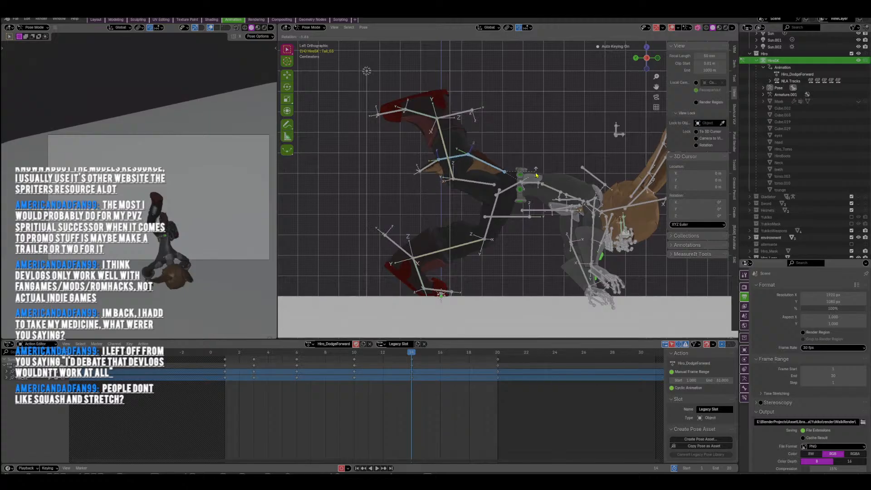
{"action": "left_click", "coordinate": [534, 193]}
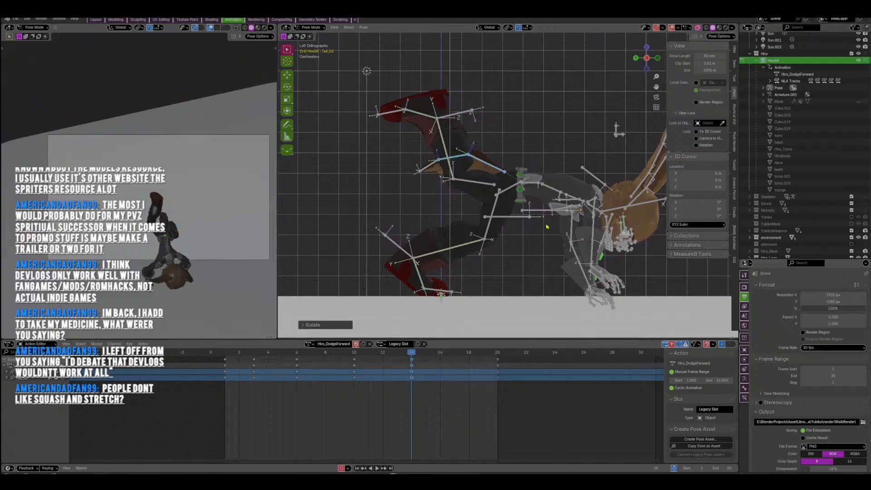
Rotate the left hand's bones at frame 14 to fit the planted hand to the floor.
{"action": "middle_click_drag", "start_coordinate": [536, 228], "coordinate": [517, 253], "text": "shift"}
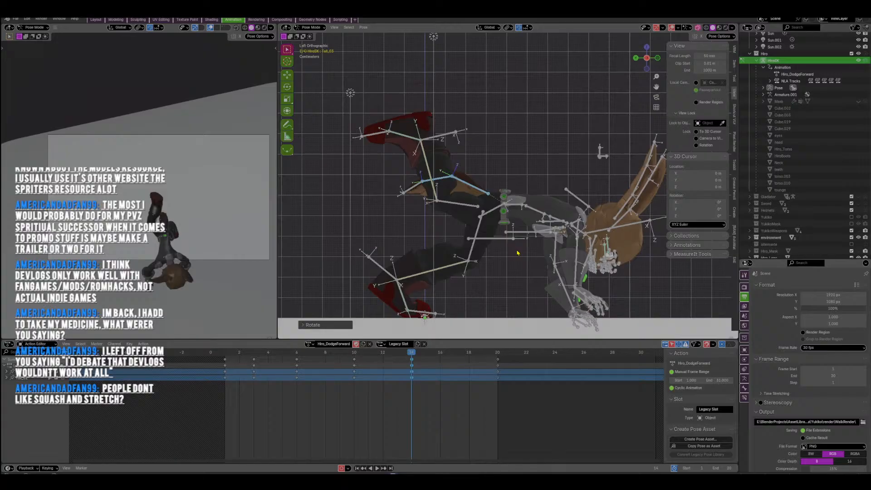
{"action": "middle_click_drag", "start_coordinate": [554, 216], "coordinate": [483, 145], "text": "shift"}
{"action": "scroll", "coordinate": [499, 172], "scroll_direction": "up", "scroll_amount": 1}
{"action": "left_click", "coordinate": [498, 252]}
{"action": "middle_click_drag", "start_coordinate": [498, 252], "coordinate": [513, 333]}
{"action": "key", "text": "r"}
{"action": "left_click", "coordinate": [525, 243]}
{"action": "left_click", "coordinate": [521, 253]}
{"action": "key", "text": "r"}
{"action": "left_click", "coordinate": [531, 258]}
Rotate the left thumb and finger bones at frame 14 to spread the planted hand's digits.
{"action": "left_click", "coordinate": [444, 259]}
{"action": "key", "text": "r"}
{"action": "left_click", "coordinate": [523, 227]}
{"action": "key", "text": "r"}
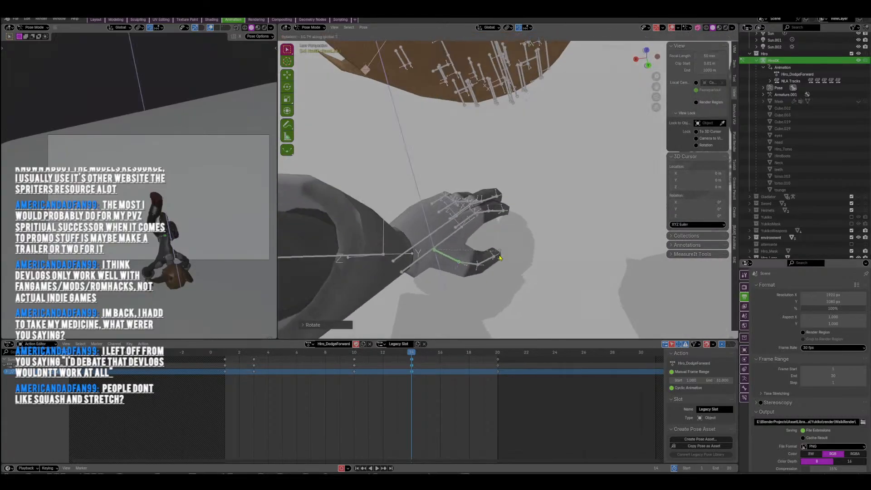
{"action": "left_click", "coordinate": [502, 260]}
{"action": "middle_click_drag", "start_coordinate": [502, 261], "coordinate": [478, 225]}
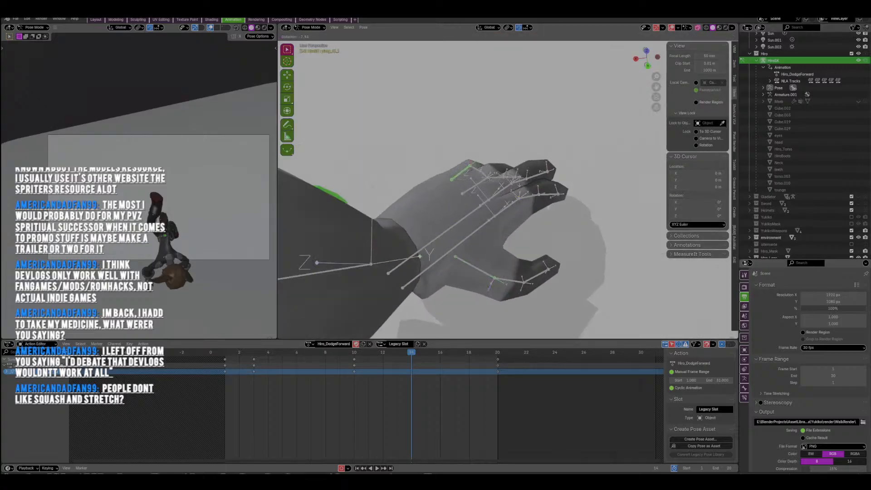
{"action": "middle_click_drag", "start_coordinate": [460, 175], "coordinate": [510, 248]}
{"action": "left_click", "coordinate": [480, 195]}
{"action": "middle_click_drag", "start_coordinate": [539, 214], "coordinate": [486, 215]}
{"action": "scroll", "coordinate": [487, 215], "scroll_direction": "down", "scroll_amount": 4}
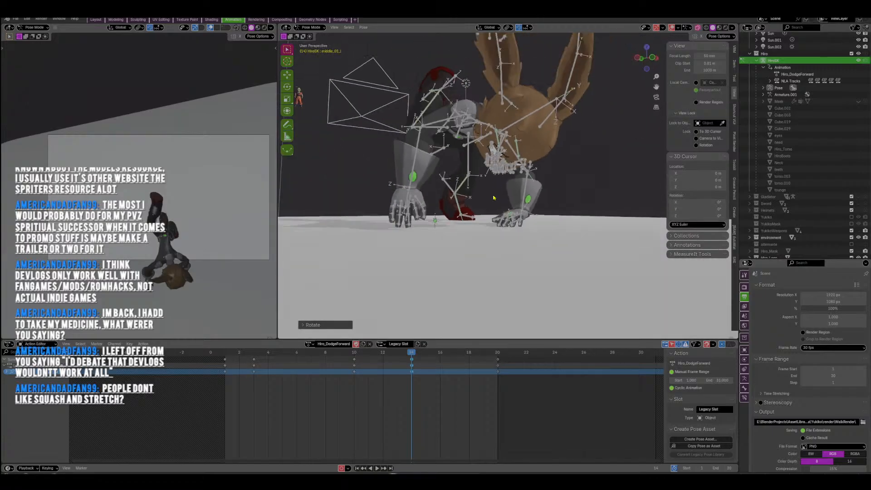
{"action": "middle_click_drag", "start_coordinate": [468, 177], "coordinate": [497, 181]}
{"action": "middle_click_drag", "start_coordinate": [496, 181], "coordinate": [502, 250], "text": "shift"}
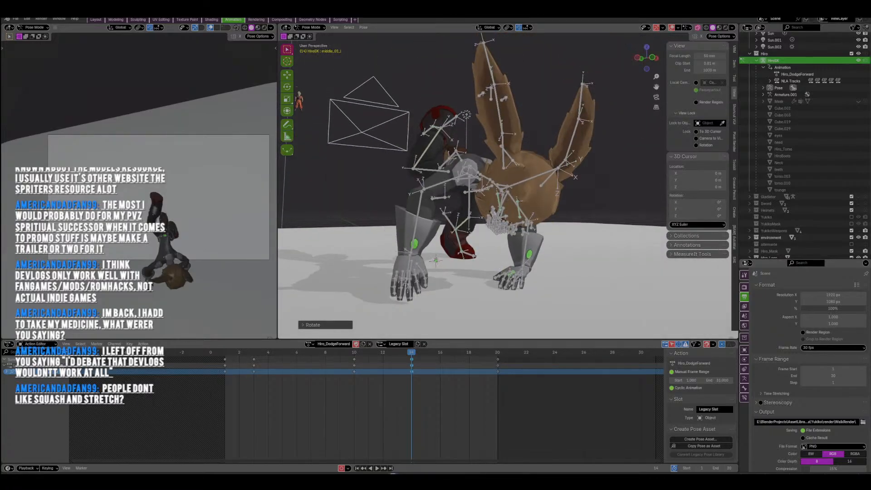
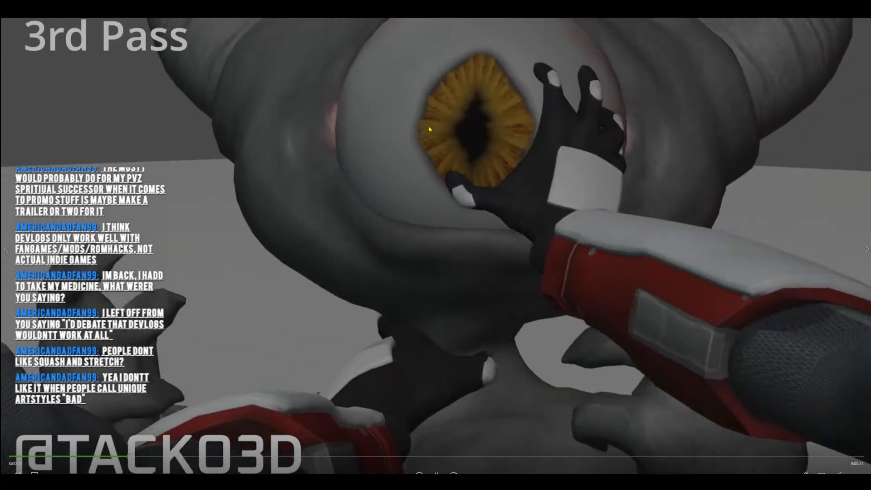
Take the reference video out of full screen, and reposition and enlarge its player window over Blender.
{"action": "left_click", "coordinate": [18, 473]}
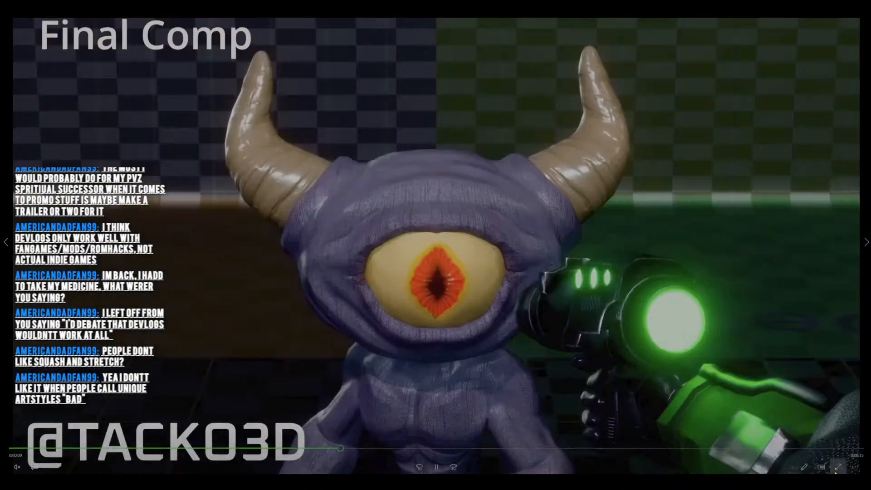
{"action": "left_click", "coordinate": [838, 466]}
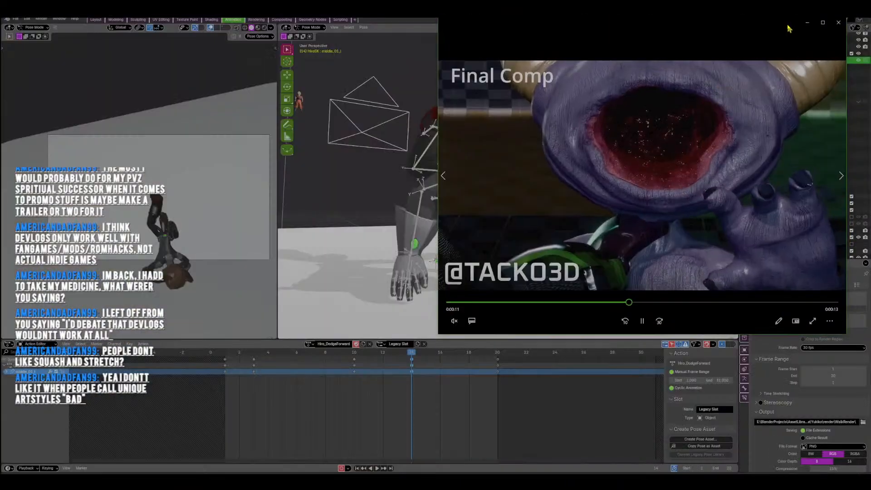
{"action": "left_click_drag", "start_coordinate": [787, 29], "coordinate": [560, 20]}
{"action": "left_click_drag", "start_coordinate": [625, 171], "coordinate": [799, 168]}
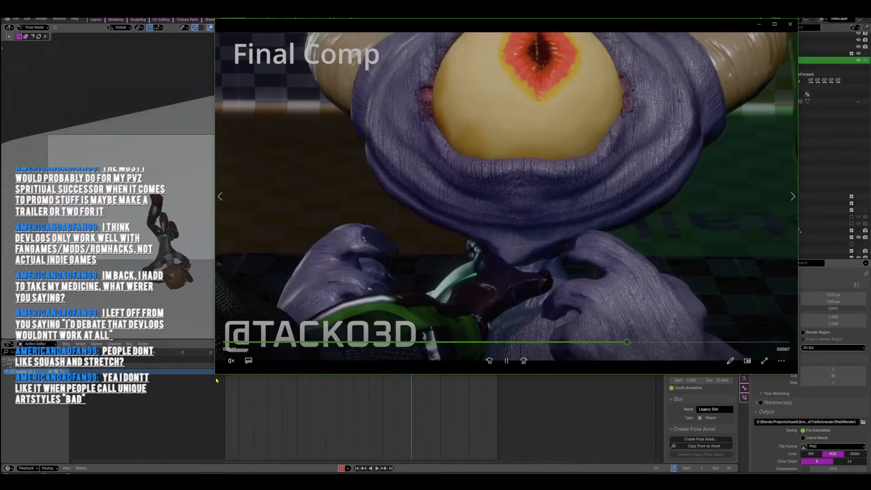
{"action": "left_click_drag", "start_coordinate": [215, 374], "coordinate": [33, 425]}
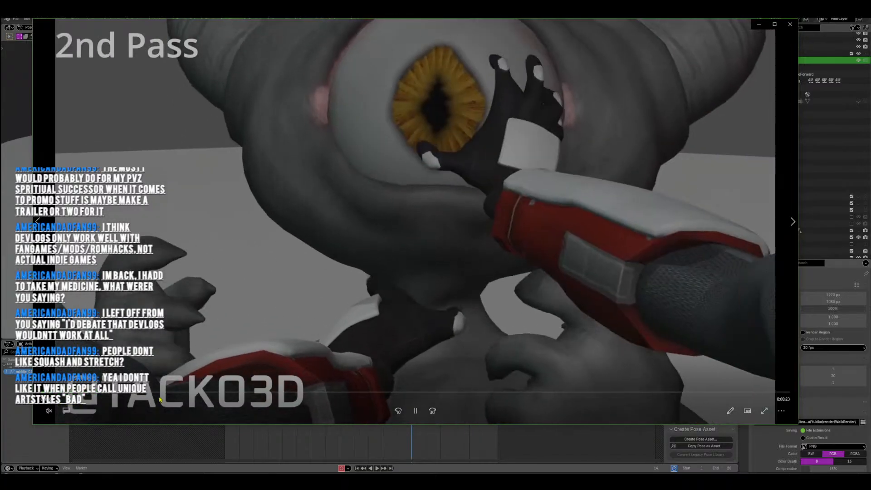
Pause the reference video, scrub through its 3rd Pass eye-grab motion to examine the deformation, and close the player.
{"action": "key", "text": "space"}
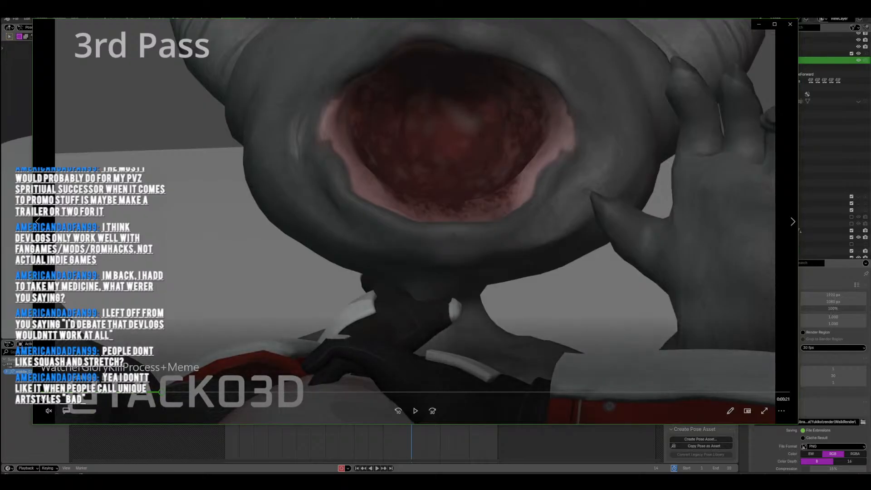
{"action": "left_click", "coordinate": [143, 392]}
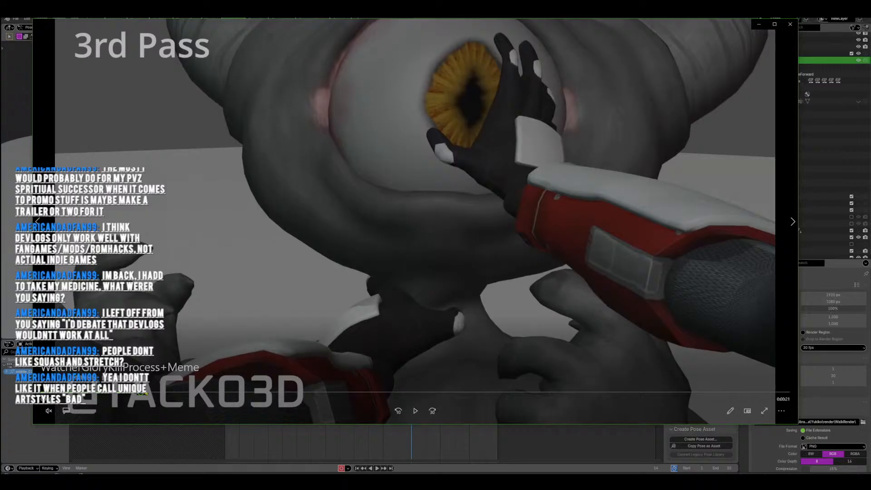
{"action": "mouse_move", "coordinate": [146, 394]}
{"action": "left_mouse_down"}
{"action": "mouse_move", "coordinate": [157, 394]}
{"action": "mouse_move", "coordinate": [147, 395]}
{"action": "left_mouse_up"}
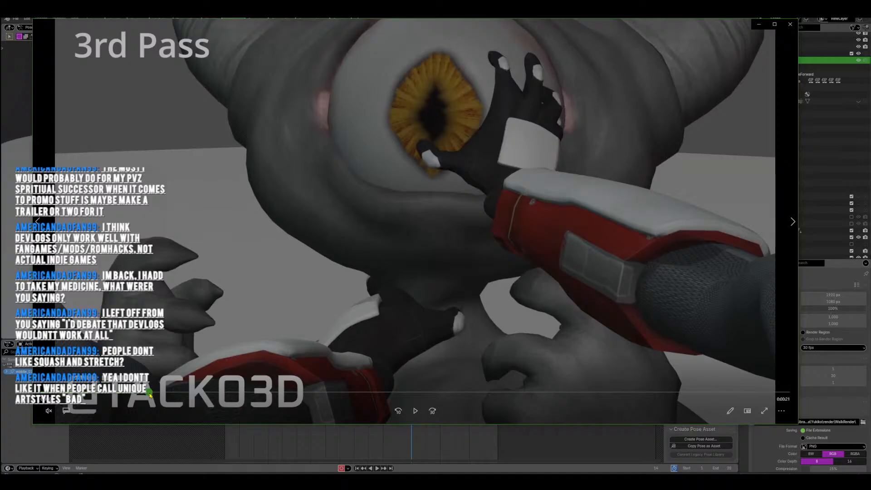
{"action": "left_click_drag", "start_coordinate": [152, 395], "coordinate": [153, 395]}
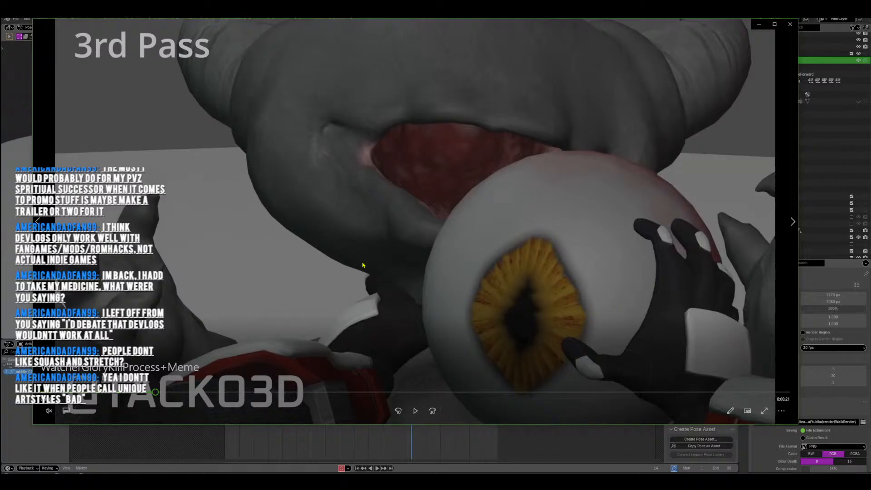
{"action": "left_click_drag", "start_coordinate": [158, 393], "coordinate": [191, 396]}
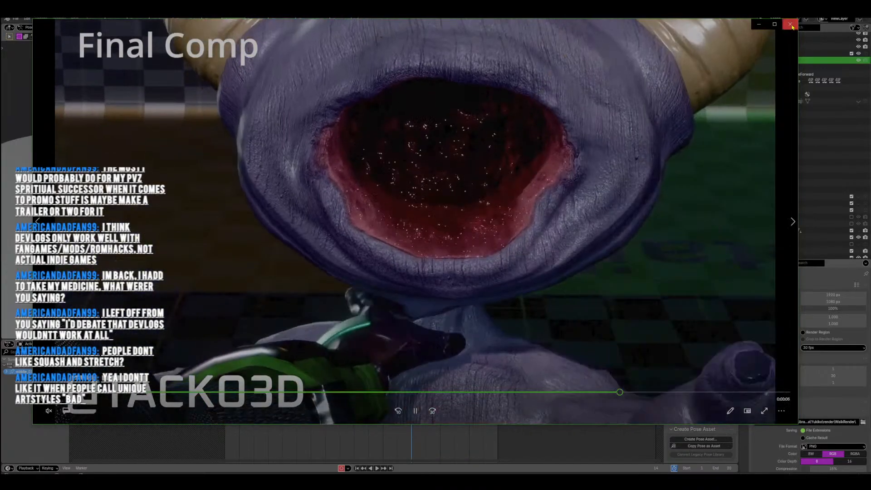
{"action": "left_click", "coordinate": [790, 25]}
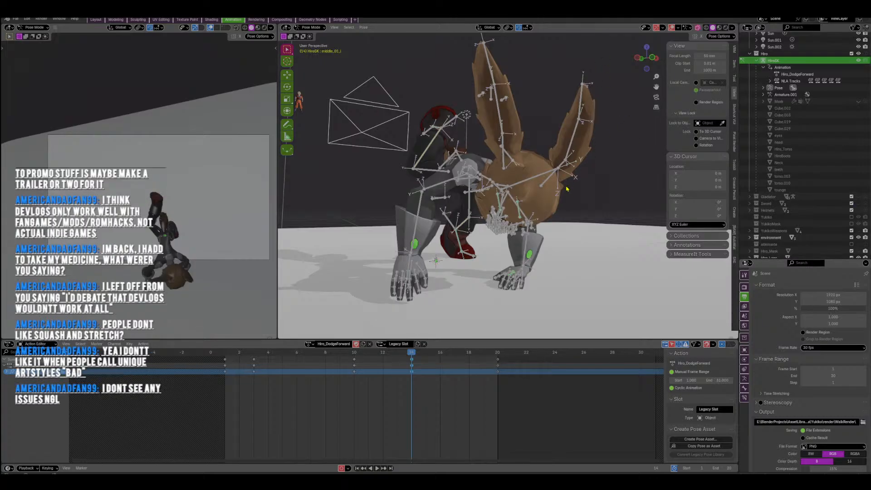
Rotate the right lower arm bone at frame 14 to adjust the planted arm, and play back the dodge.
{"action": "middle_click_drag", "start_coordinate": [566, 225], "coordinate": [470, 186]}
{"action": "key", "text": "r"}
{"action": "left_click", "coordinate": [496, 223]}
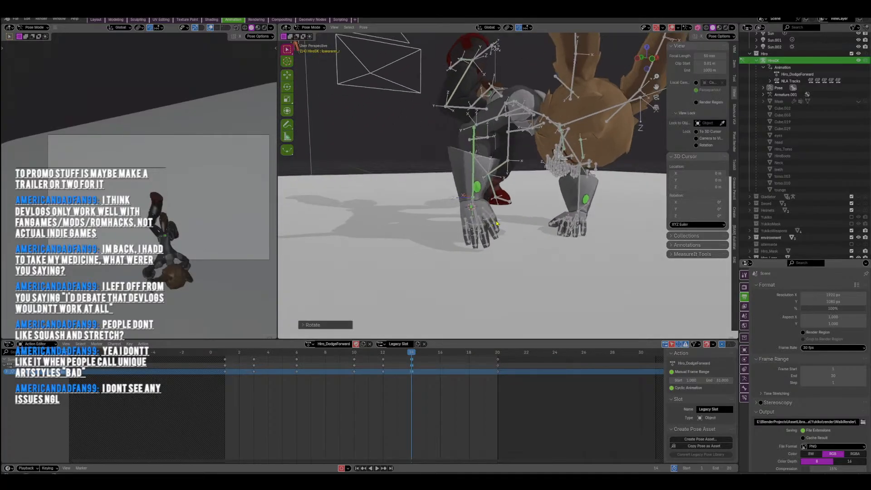
{"action": "middle_click_drag", "start_coordinate": [496, 223], "coordinate": [435, 254]}
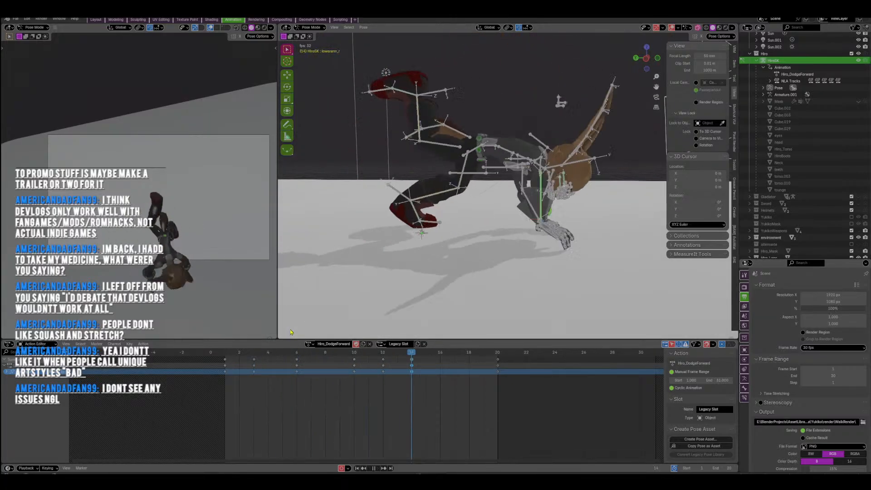
{"action": "key", "text": "space"}
{"action": "key", "text": "space"}
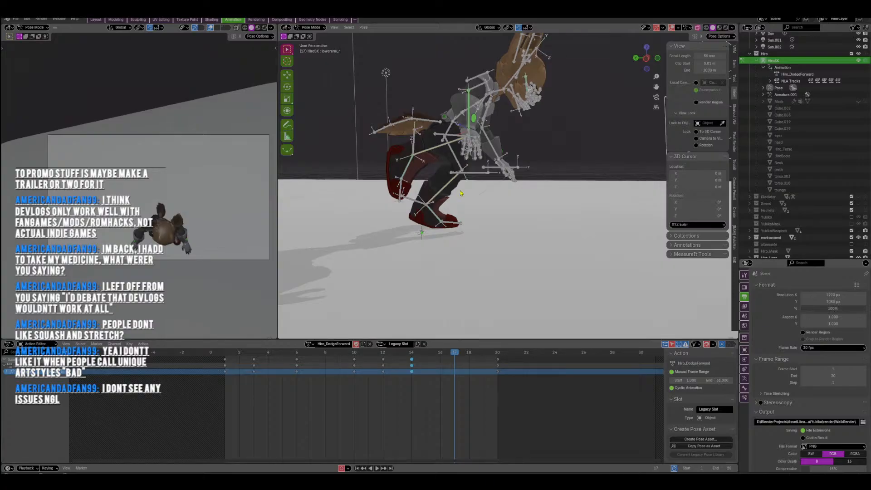
Insert keyframes on all channels for every bone at frame 14, and duplicate the pose keys to frame 17.
{"action": "middle_click_drag", "start_coordinate": [460, 193], "coordinate": [457, 167]}
{"action": "key", "text": "a"}
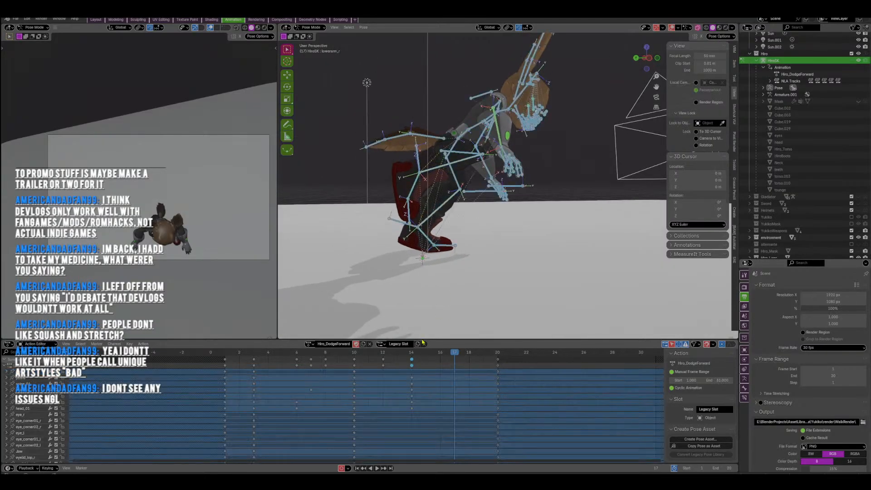
{"action": "left_click", "coordinate": [412, 355]}
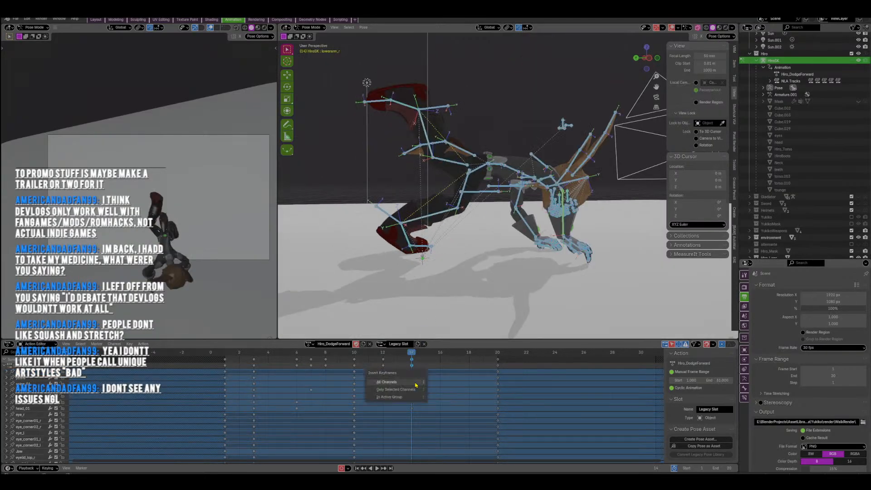
{"action": "left_click", "coordinate": [416, 383]}
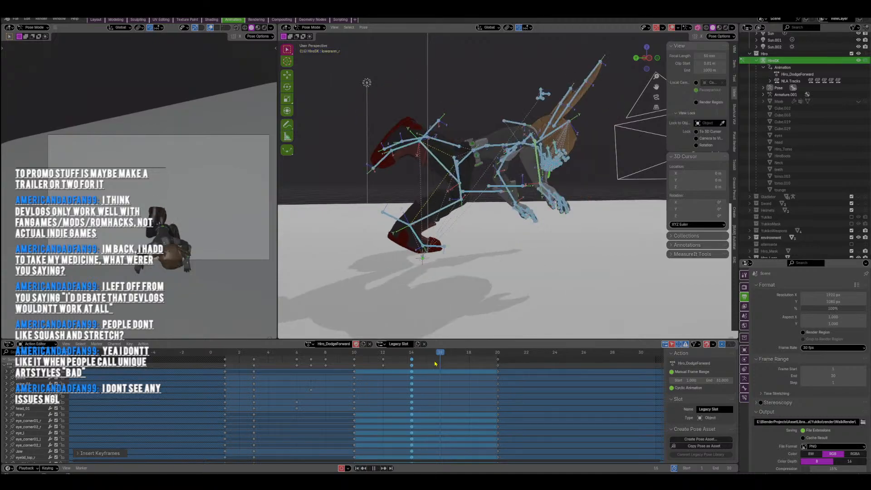
{"action": "key", "text": "space"}
{"action": "key", "text": "shift+d"}
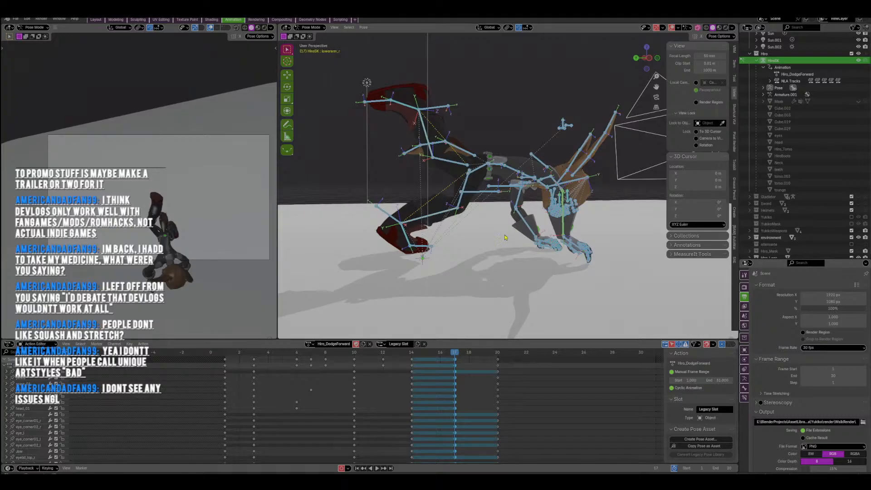
Rotate the pelvis bone in left side view at frame 17 to tip the body forward.
{"action": "scroll", "coordinate": [505, 237], "scroll_direction": "up", "scroll_amount": 2}
{"action": "left_click", "coordinate": [581, 103]}
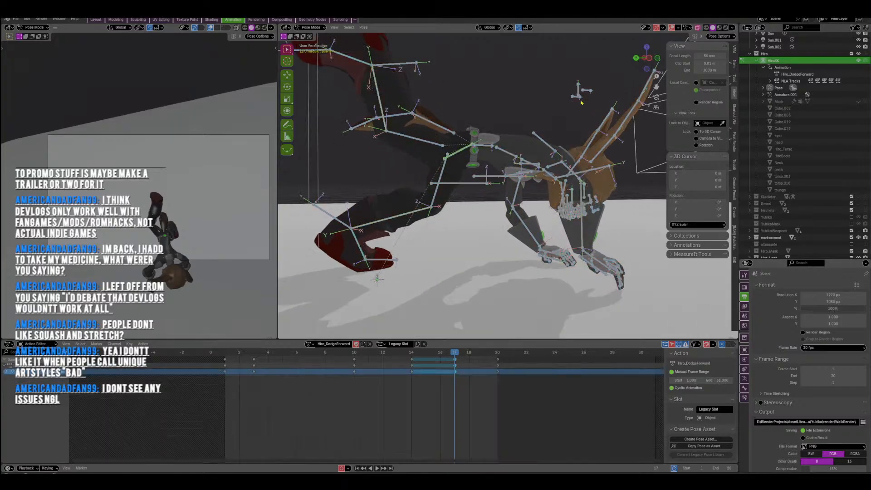
{"action": "left_click", "coordinate": [652, 58]}
{"action": "key", "text": "r"}
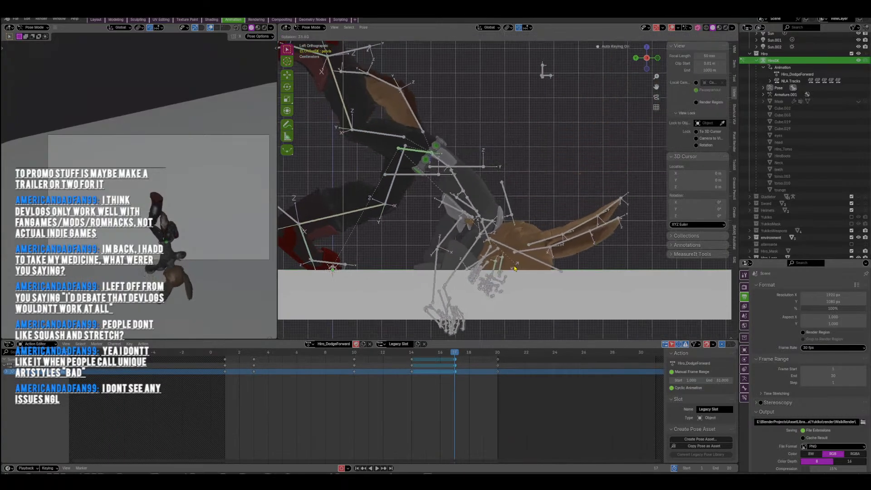
{"action": "left_click", "coordinate": [481, 194]}
Rotate the spine bones together at frame 17 to curl the upper body under the hips.
{"action": "left_click_drag", "start_coordinate": [460, 197], "coordinate": [459, 197]}
{"action": "middle_click_drag", "start_coordinate": [473, 208], "coordinate": [477, 204], "text": "shift"}
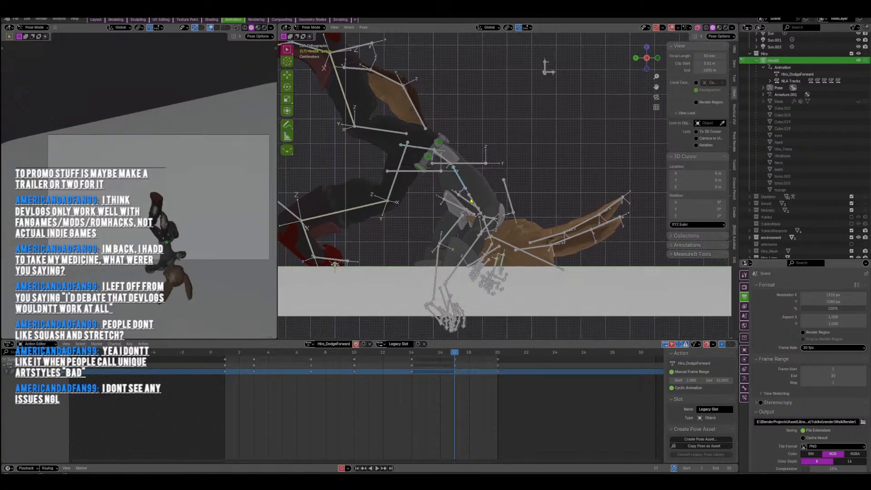
{"action": "left_click", "coordinate": [471, 201], "text": "shift"}
{"action": "left_click", "coordinate": [448, 165], "text": "shift"}
{"action": "key", "text": "r"}
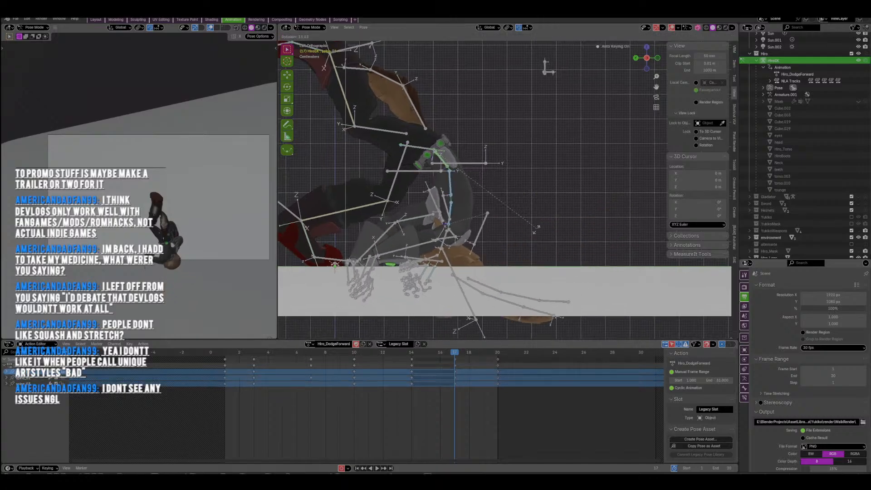
{"action": "left_click", "coordinate": [529, 237]}
{"action": "key", "text": "alt+g"}
{"action": "key", "text": "r"}
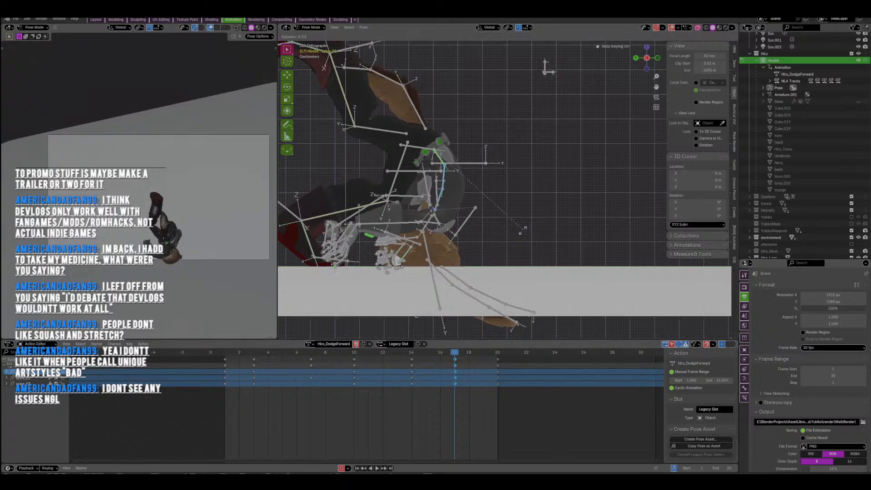
{"action": "left_click", "coordinate": [505, 237]}
Move and rotate the pelvis bone at frame 17 to roll the body over, and scrub frames 15 to 17 to check the motion.
{"action": "middle_click_drag", "start_coordinate": [477, 246], "coordinate": [534, 230], "text": "shift"}
{"action": "scroll", "coordinate": [534, 229], "scroll_direction": "up", "scroll_amount": 1}
{"action": "left_click", "coordinate": [470, 120]}
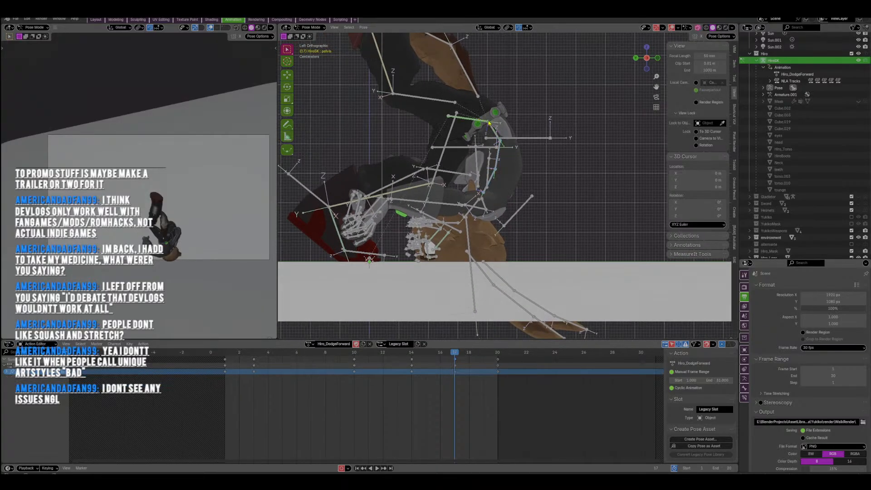
{"action": "key", "text": "g"}
{"action": "left_click", "coordinate": [587, 171]}
{"action": "key", "text": "r"}
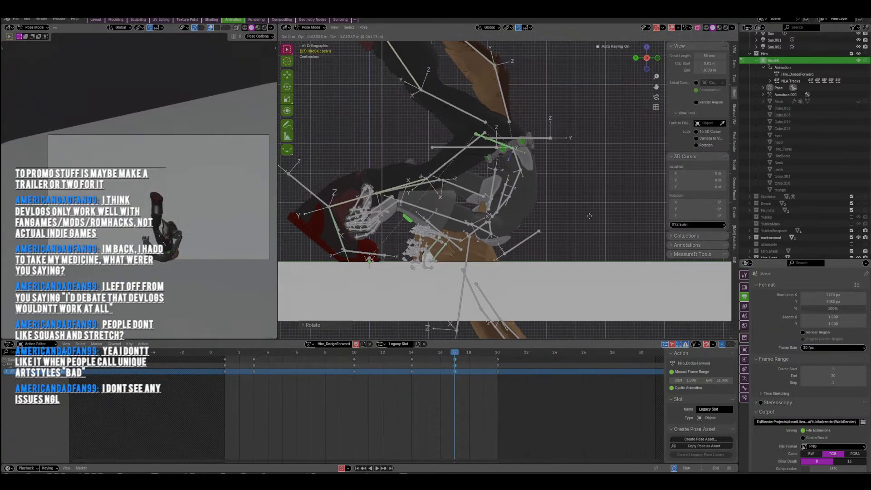
{"action": "left_click", "coordinate": [544, 243]}
{"action": "key", "text": "g"}
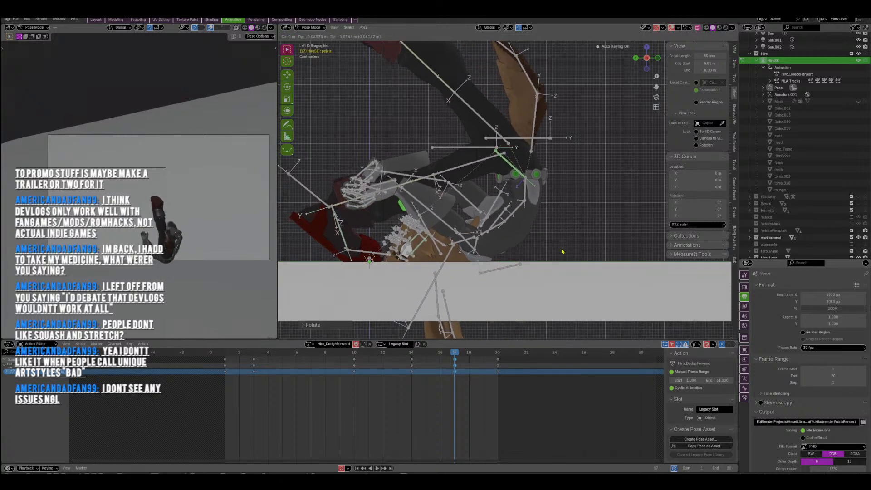
{"action": "left_click", "coordinate": [563, 249]}
{"action": "left_click_drag", "start_coordinate": [455, 353], "coordinate": [428, 366]}
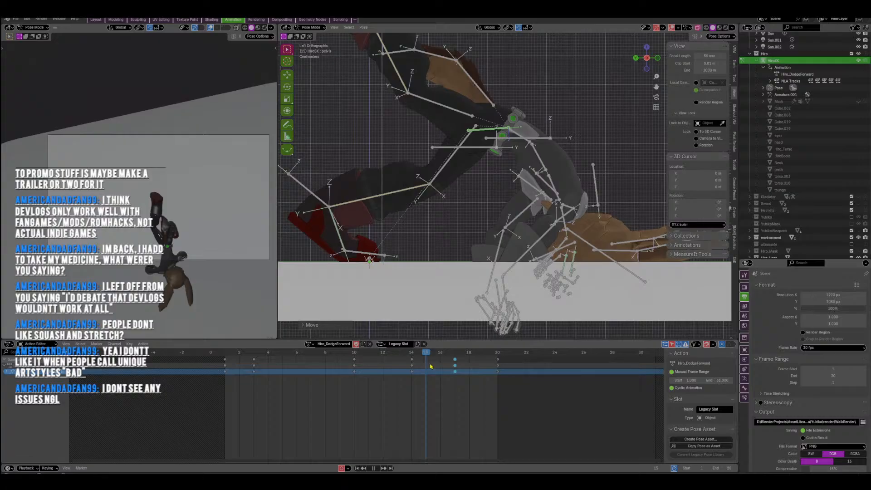
{"action": "left_click_drag", "start_coordinate": [430, 355], "coordinate": [448, 355]}
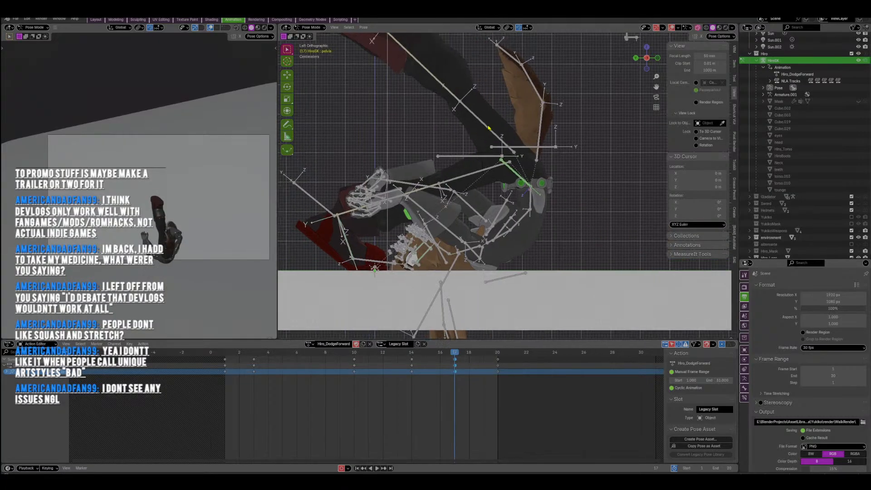
Reposition the right foot IK bone at frame 17, and rotate and lift the left foot IK bone off the ground.
{"action": "scroll", "coordinate": [461, 133], "scroll_direction": "down", "scroll_amount": 3}
{"action": "left_click", "coordinate": [460, 114]}
{"action": "key", "text": "g"}
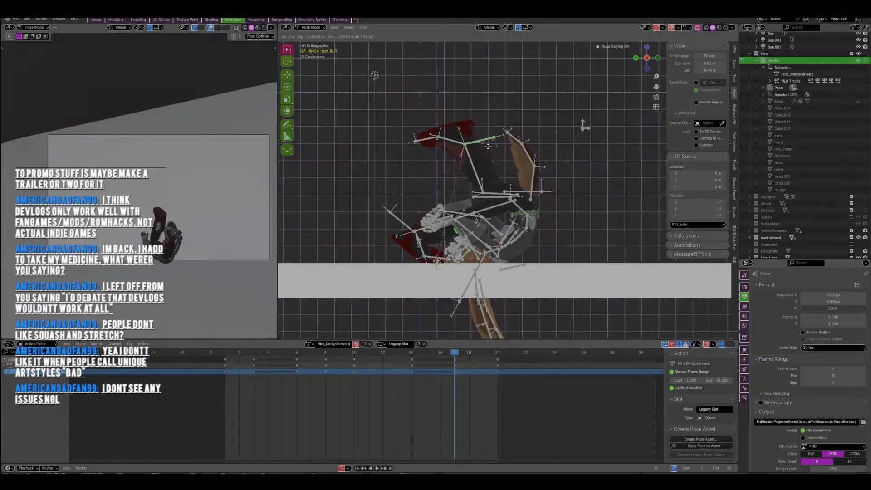
{"action": "left_click", "coordinate": [488, 135]}
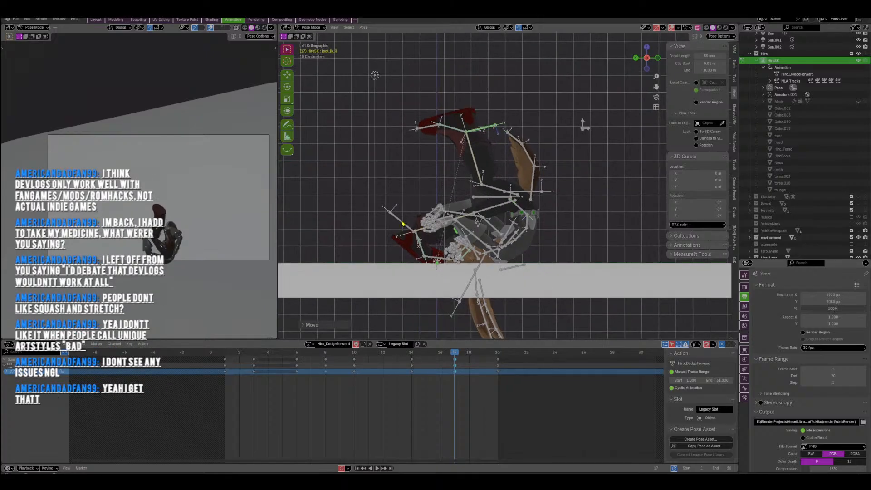
{"action": "key", "text": "r"}
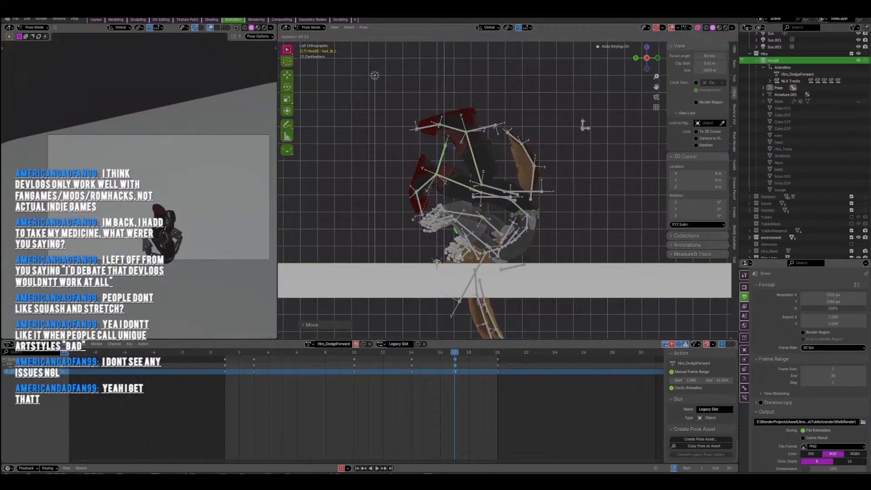
{"action": "left_click", "coordinate": [406, 185]}
{"action": "key", "text": "g"}
Move the right knee IK bone at frame 17 to redirect the bent knee.
{"action": "left_click", "coordinate": [473, 195]}
{"action": "middle_click_drag", "start_coordinate": [473, 195], "coordinate": [519, 192]}
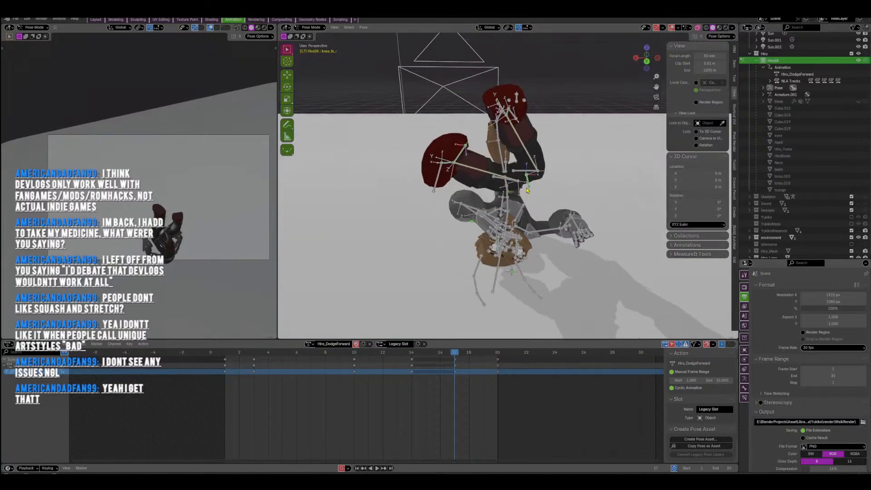
{"action": "key", "text": "g"}
{"action": "left_click", "coordinate": [534, 207]}
{"action": "middle_click_drag", "start_coordinate": [534, 207], "coordinate": [446, 251]}
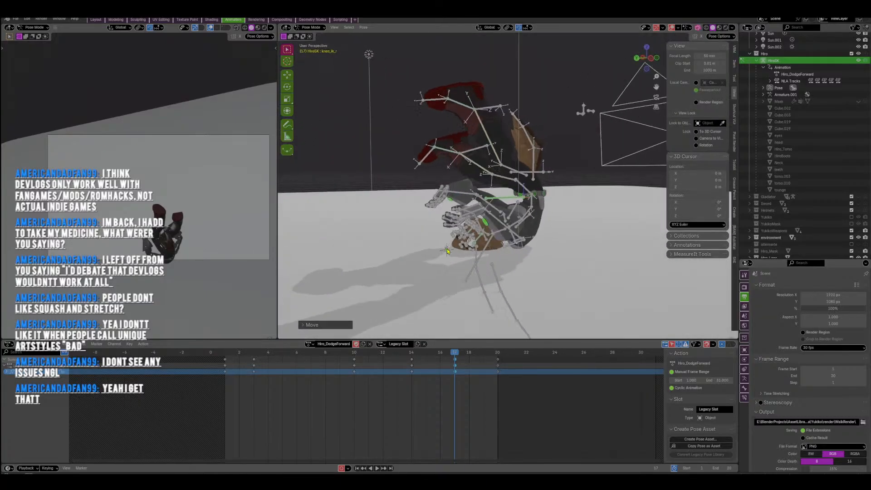
{"action": "left_click", "coordinate": [506, 245]}
{"action": "middle_click_drag", "start_coordinate": [506, 245], "coordinate": [551, 240]}
{"action": "key", "text": "g"}
{"action": "right_click", "coordinate": [562, 238]}
{"action": "middle_click_drag", "start_coordinate": [483, 213], "coordinate": [536, 202]}
{"action": "left_click", "coordinate": [536, 201]}
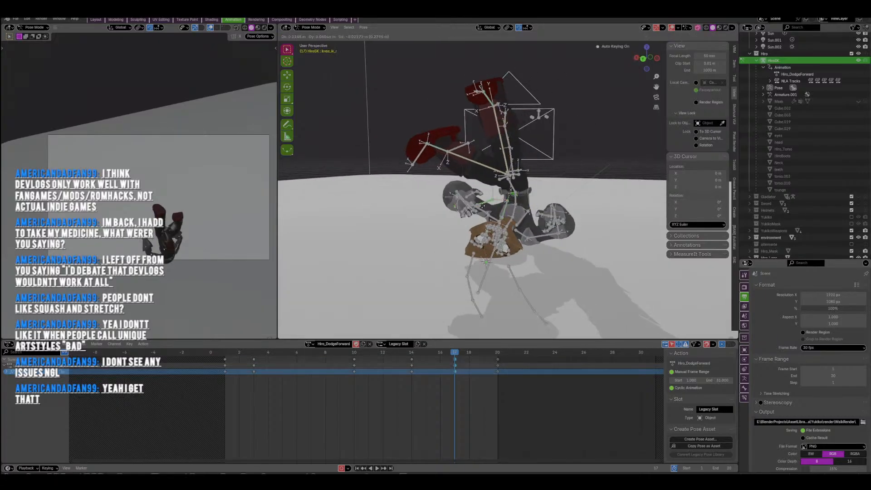
{"action": "right_click", "coordinate": [530, 194]}
Move the left knee IK bone to redirect the left knee, and reposition the left foot IK bone.
{"action": "left_click", "coordinate": [507, 173]}
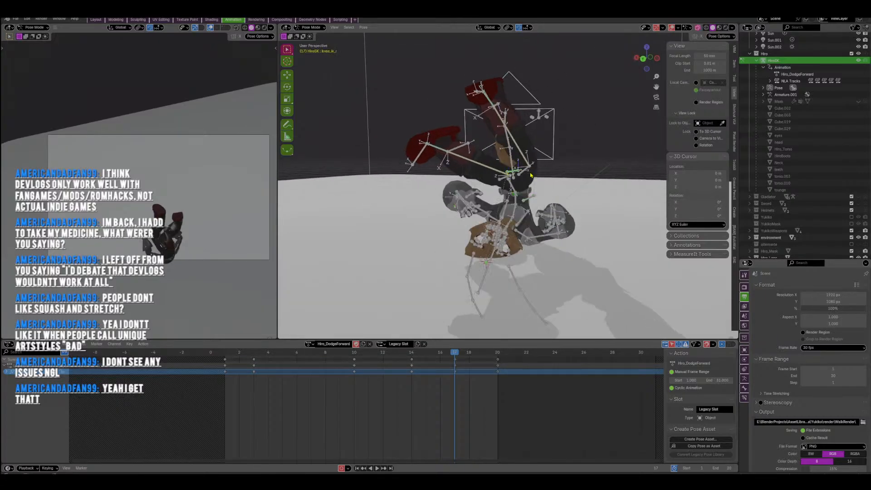
{"action": "key", "text": "g"}
{"action": "left_click", "coordinate": [481, 163]}
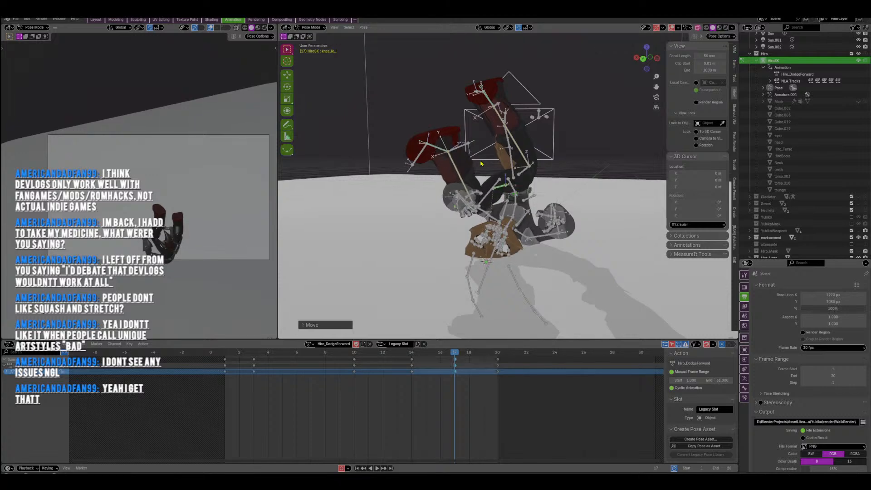
{"action": "middle_click_drag", "start_coordinate": [481, 155], "coordinate": [436, 146]}
{"action": "key", "text": "g"}
{"action": "left_click", "coordinate": [472, 146]}
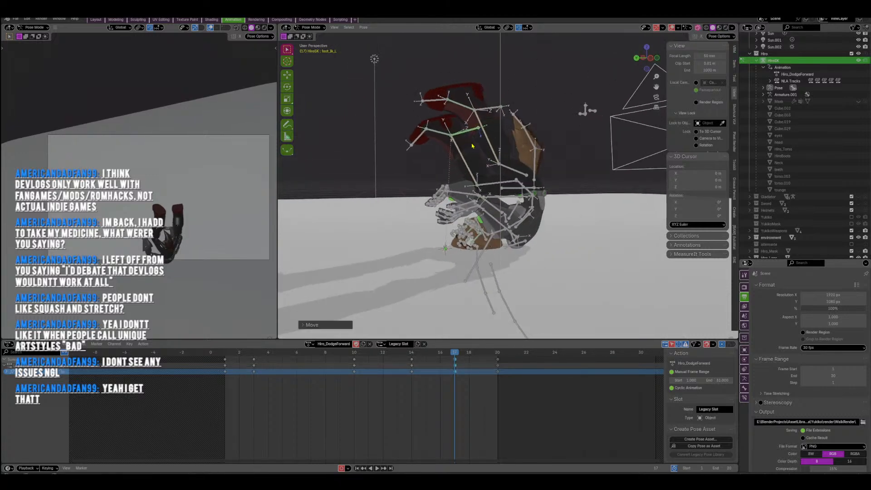
Adjust the spacing of the feet from behind by moving the left foot IK bone inward and the right foot IK bone outward.
{"action": "left_click_drag", "start_coordinate": [651, 68], "coordinate": [605, 93]}
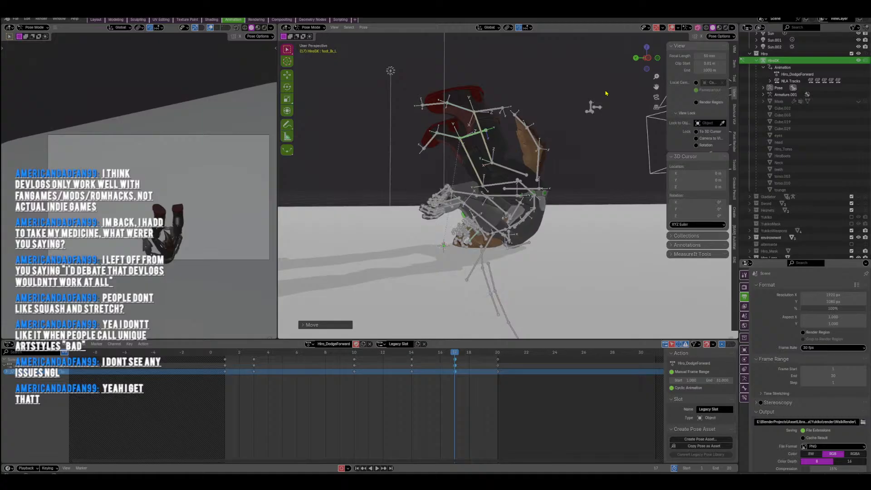
{"action": "left_click", "coordinate": [641, 56]}
{"action": "key", "text": "g"}
{"action": "left_click", "coordinate": [531, 176]}
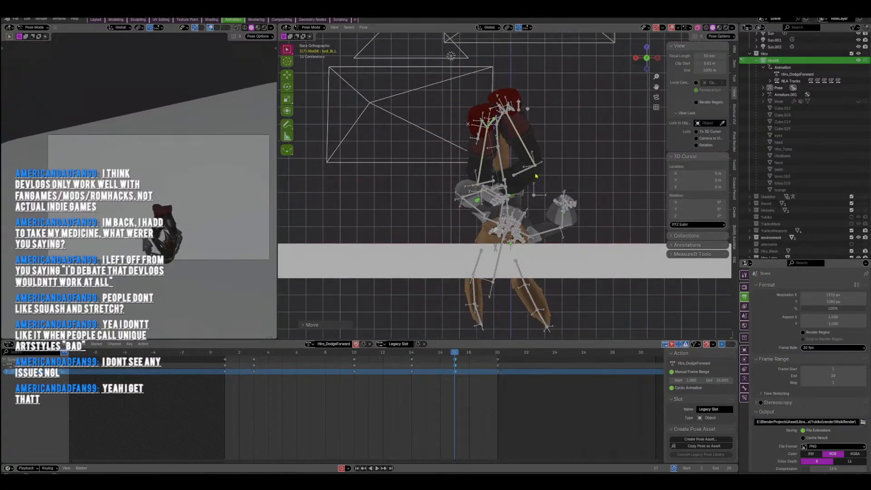
{"action": "key", "text": "g"}
{"action": "left_click", "coordinate": [502, 128]}
{"action": "middle_click_drag", "start_coordinate": [503, 125], "coordinate": [520, 160]}
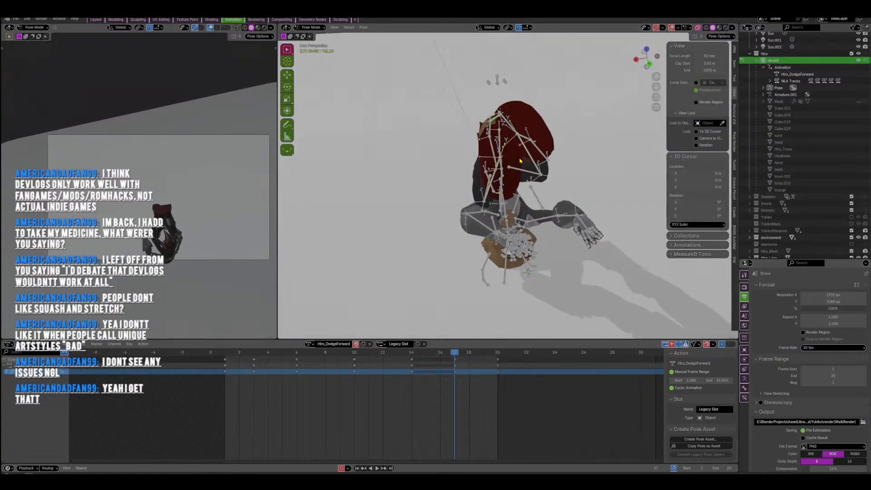
{"action": "key", "text": "g"}
{"action": "left_click", "coordinate": [644, 90]}
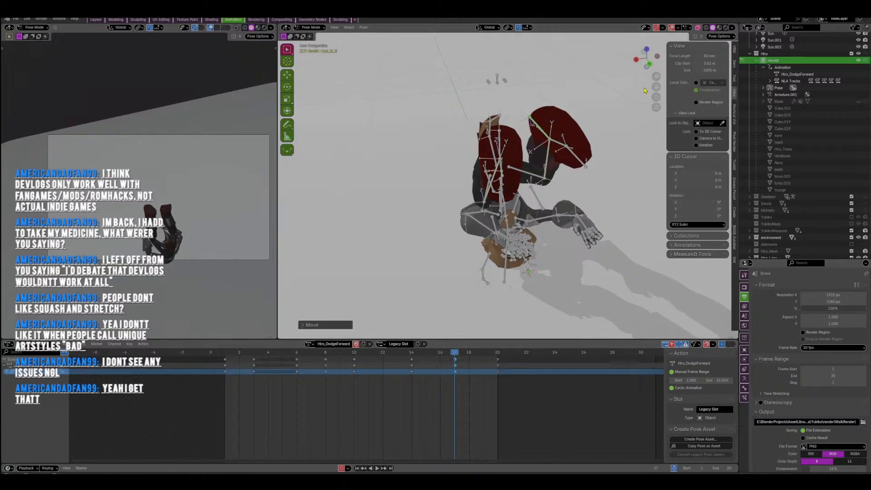
Adjust the right foot IK bone in left side view, and move and rotate the left foot IK bone.
{"action": "left_click", "coordinate": [655, 58]}
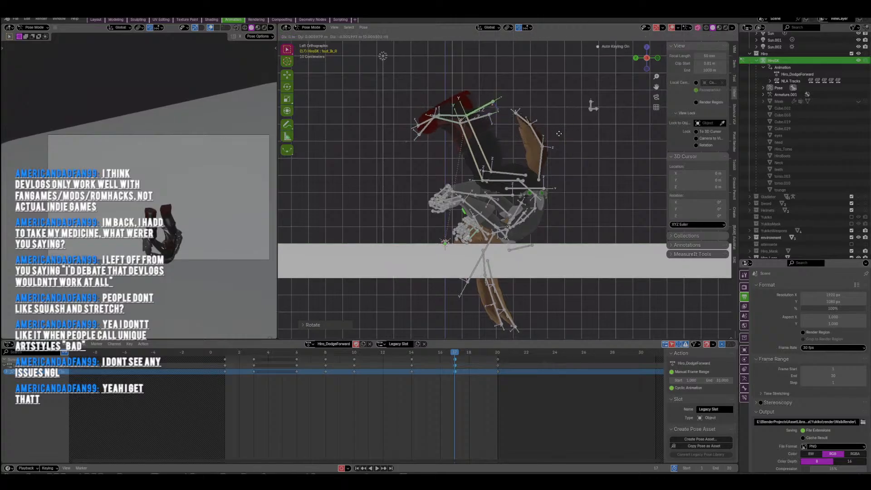
{"action": "left_click", "coordinate": [473, 131]}
{"action": "key", "text": "g"}
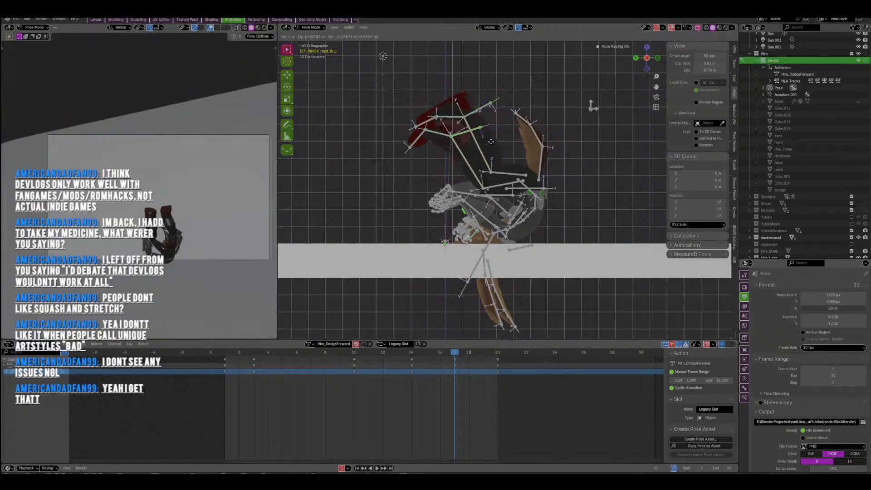
{"action": "left_click", "coordinate": [491, 142]}
{"action": "key", "text": "r"}
{"action": "left_click", "coordinate": [474, 155]}
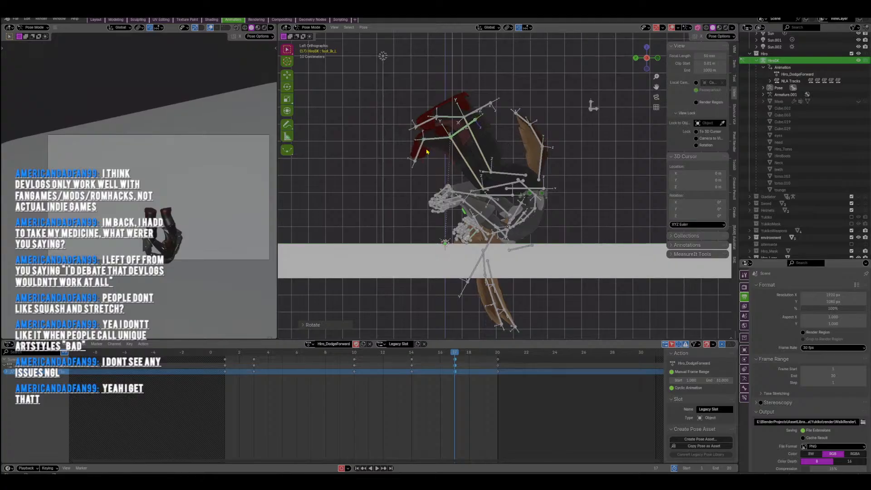
Rotate the ball bones of the left and right feet at frame 17 to straighten the toes.
{"action": "key", "text": "r"}
{"action": "left_click", "coordinate": [455, 164]}
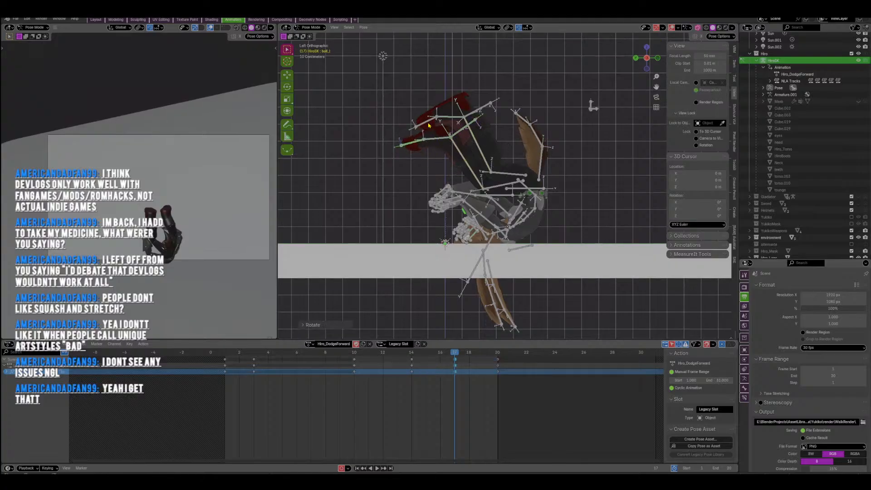
{"action": "left_click", "coordinate": [427, 121]}
{"action": "key", "text": "r"}
{"action": "left_click", "coordinate": [469, 124]}
Move and rotate the right foot IK bone to offset it from the left foot, and scrub frames 15 to 17.
{"action": "left_click", "coordinate": [480, 108]}
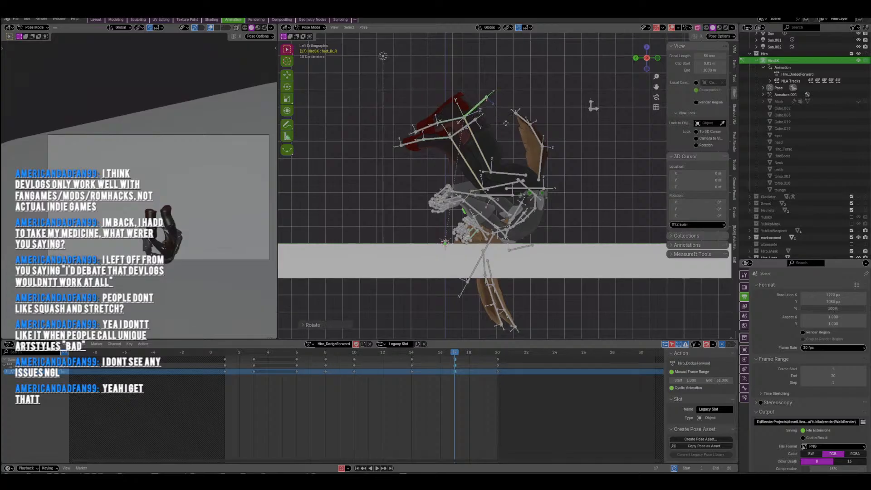
{"action": "key", "text": "g"}
{"action": "left_click", "coordinate": [521, 124]}
{"action": "key", "text": "r"}
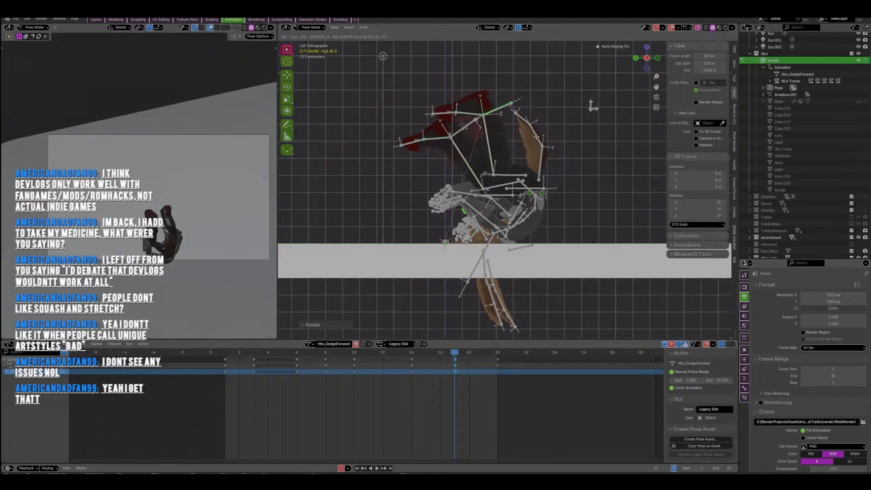
{"action": "left_click", "coordinate": [535, 155]}
{"action": "key", "text": "r"}
{"action": "left_click", "coordinate": [539, 153]}
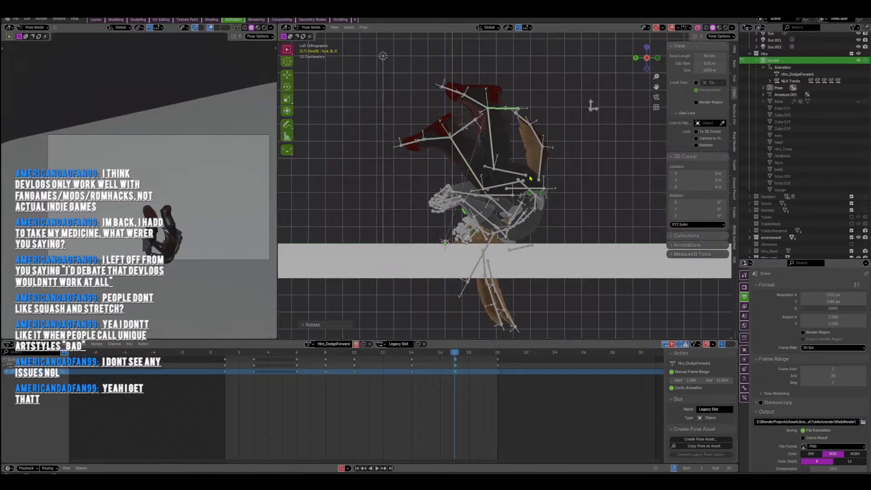
{"action": "middle_click_drag", "start_coordinate": [489, 240], "coordinate": [493, 201], "text": "shift"}
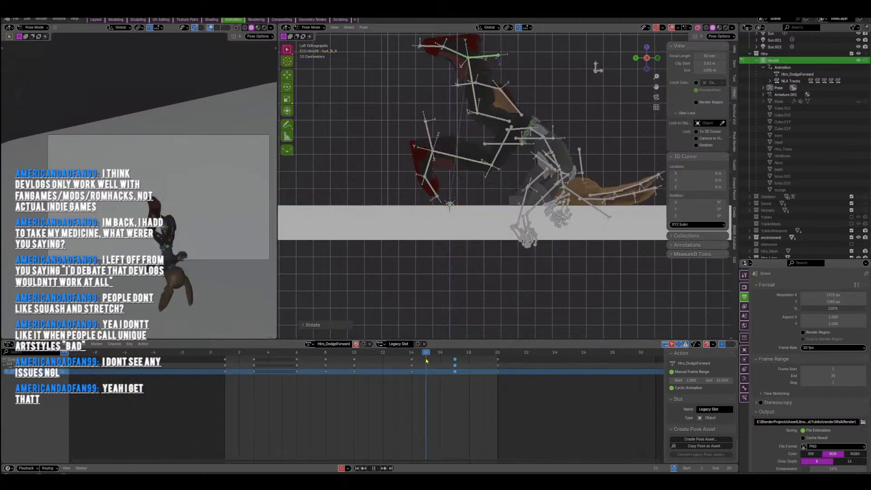
{"action": "left_click_drag", "start_coordinate": [446, 367], "coordinate": [452, 368]}
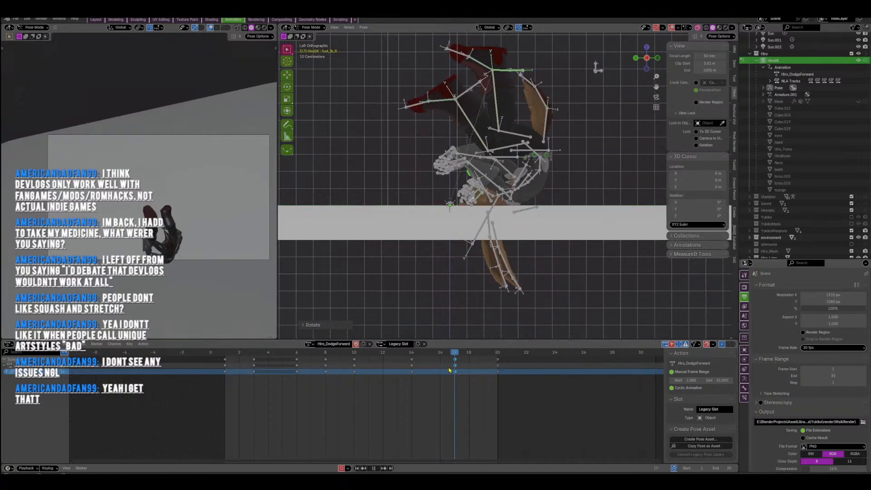
Move and rotate the neck_01 bone at frame 17 to tuck the head beneath the body.
{"action": "scroll", "coordinate": [498, 201], "scroll_direction": "up", "scroll_amount": 2}
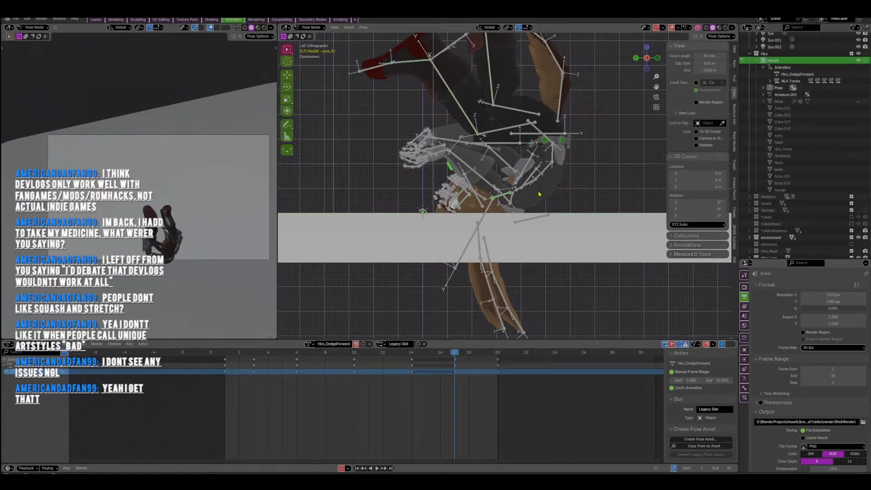
{"action": "key", "text": "g"}
{"action": "left_click", "coordinate": [545, 192]}
{"action": "key", "text": "r"}
{"action": "left_click", "coordinate": [547, 202]}
{"action": "key", "text": "g"}
{"action": "left_click", "coordinate": [545, 200]}
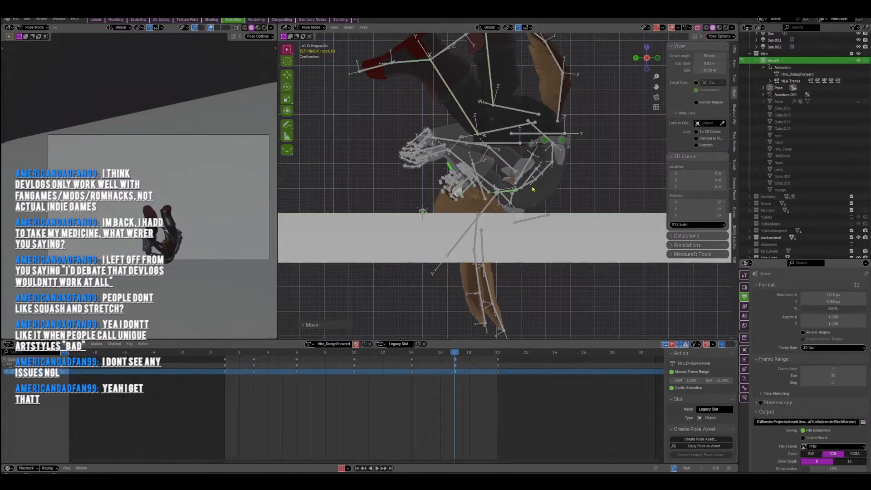
Move the spine_03 bone at frame 17 to shift the upper back toward the tucked head.
{"action": "left_click", "coordinate": [532, 188]}
{"action": "key", "text": "g"}
{"action": "left_click", "coordinate": [495, 200]}
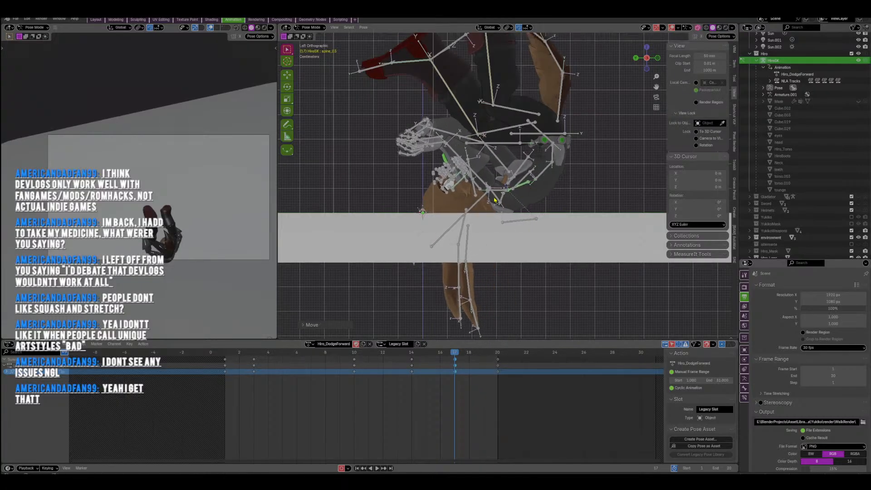
Move and rotate the head bone at frame 17 to tuck the head in close above the floor.
{"action": "key", "text": "g"}
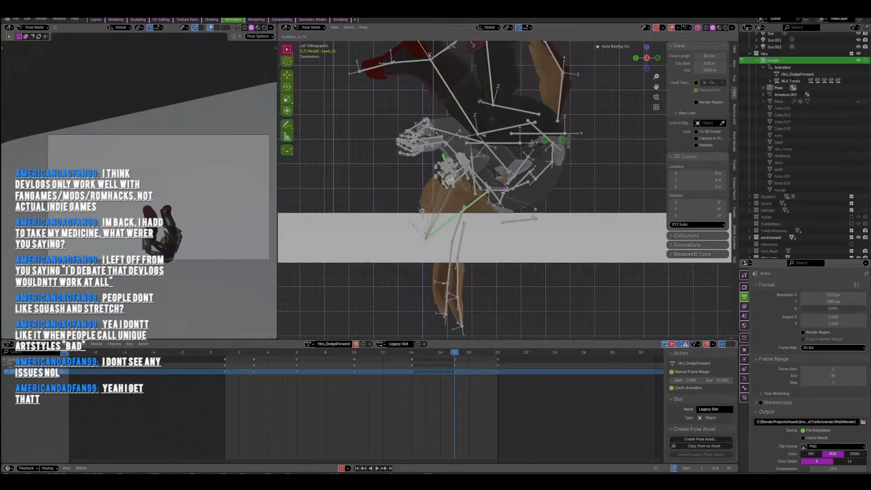
{"action": "left_click", "coordinate": [512, 228]}
{"action": "key", "text": "r"}
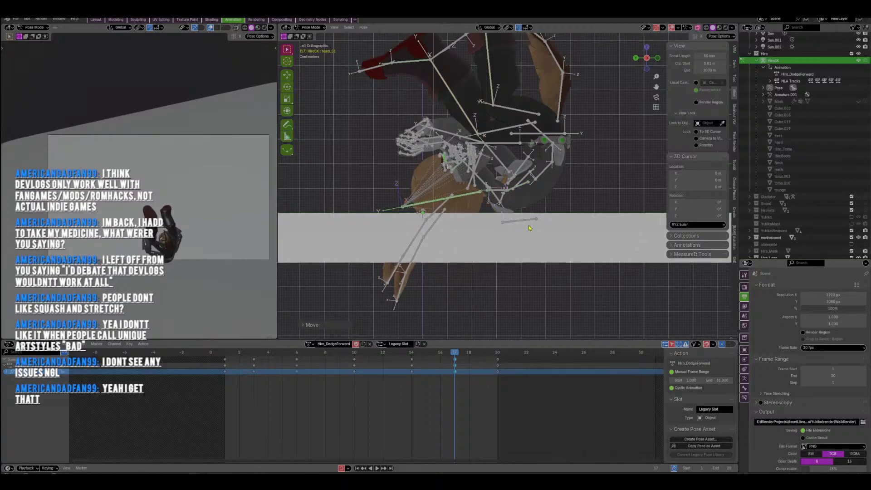
{"action": "left_click", "coordinate": [491, 227]}
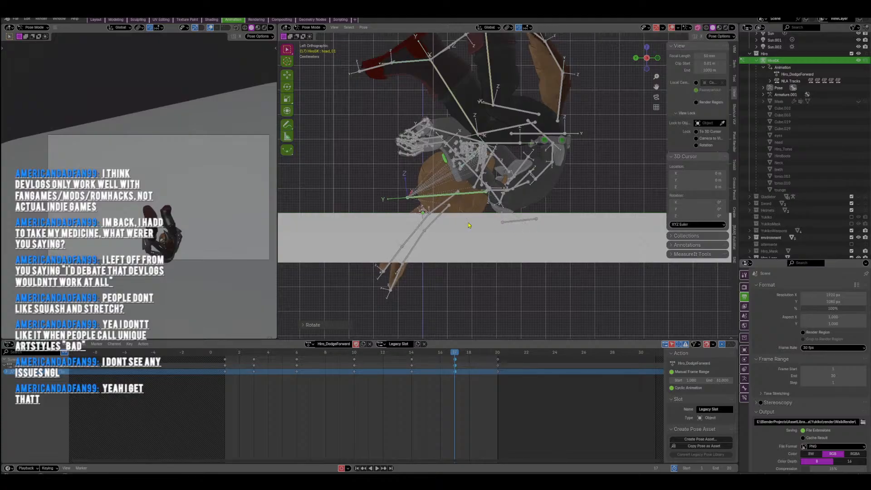
Rotate the base ear bones at frame 17 to swing the ears up toward floor level.
{"action": "scroll", "coordinate": [491, 227], "scroll_direction": "up", "scroll_amount": 2}
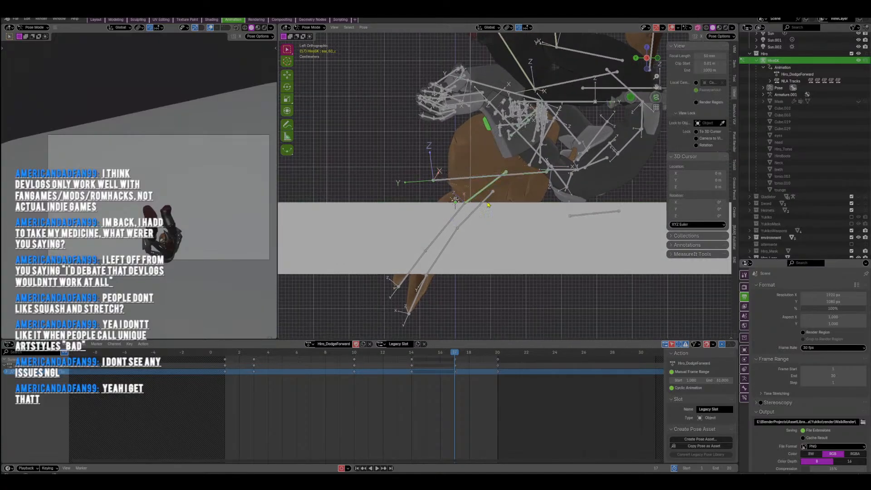
{"action": "middle_click_drag", "start_coordinate": [487, 205], "coordinate": [607, 209]}
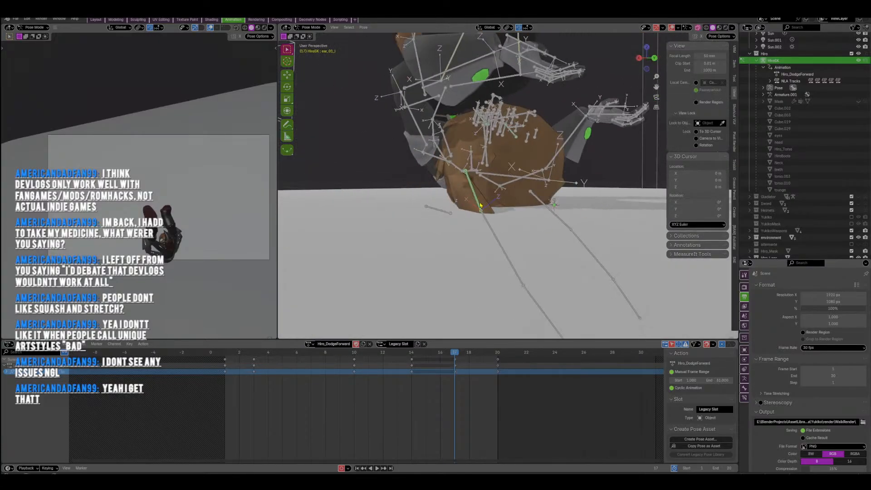
{"action": "middle_click_drag", "start_coordinate": [480, 205], "coordinate": [585, 198]}
{"action": "key", "text": "r"}
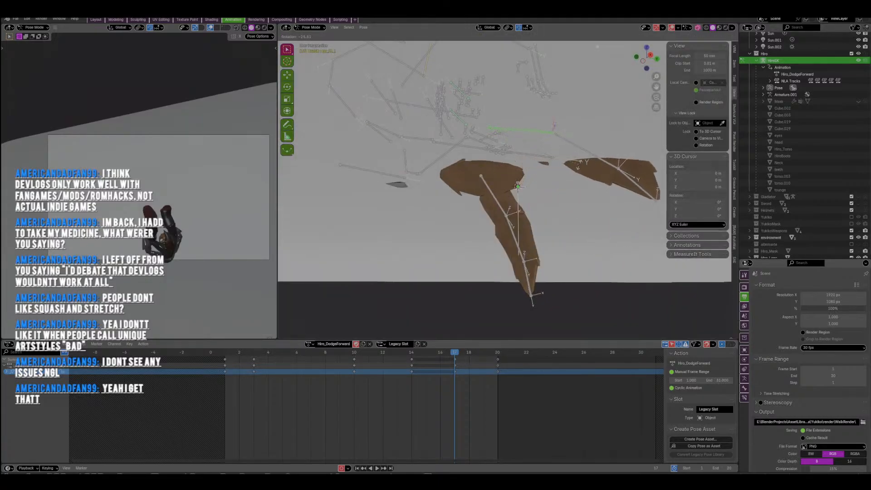
{"action": "left_click", "coordinate": [585, 158]}
{"action": "middle_click_drag", "start_coordinate": [614, 160], "coordinate": [535, 199]}
{"action": "key", "text": "r"}
{"action": "left_click", "coordinate": [623, 151]}
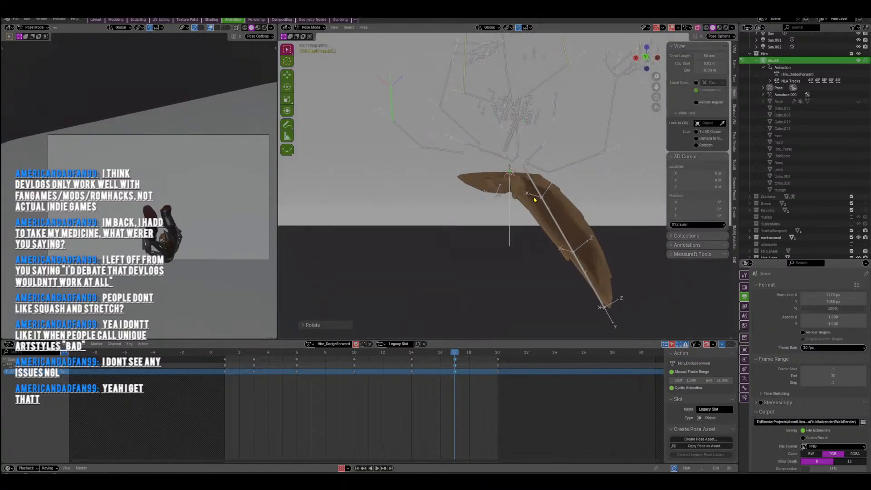
Rotate the three right ear bones together at frame 17 so the ear curves up above the floor.
{"action": "left_click", "coordinate": [554, 219], "text": "shift"}
{"action": "left_click", "coordinate": [580, 259], "text": "shift"}
{"action": "middle_click_drag", "start_coordinate": [580, 260], "coordinate": [528, 241]}
{"action": "key", "text": "r"}
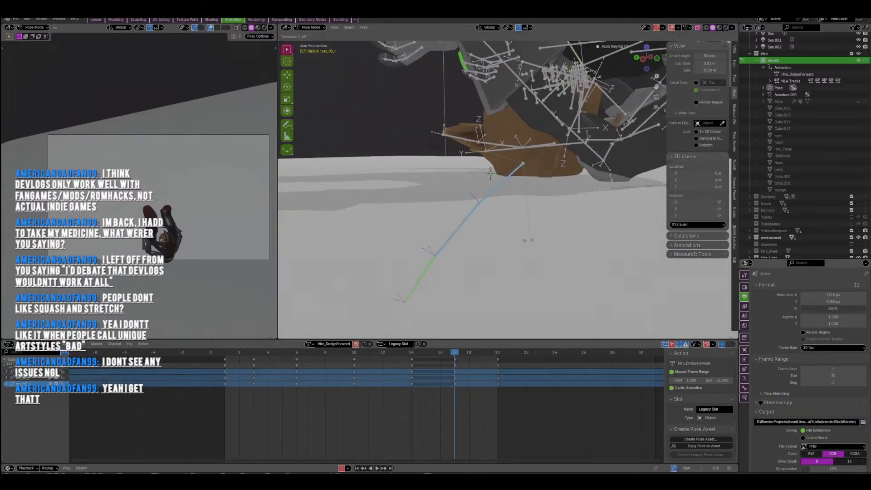
{"action": "left_click", "coordinate": [485, 250]}
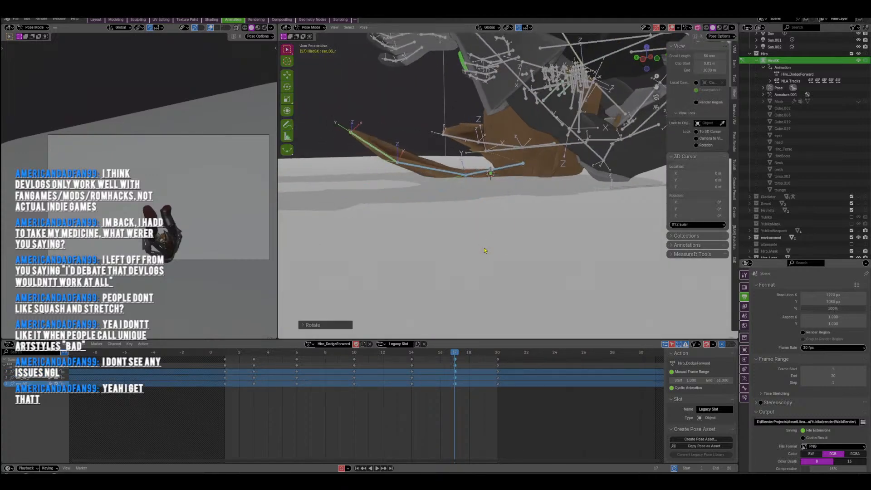
Rotate the base bones of the right and left ears at frame 17 to refine how they spread from the head.
{"action": "left_click", "coordinate": [516, 169]}
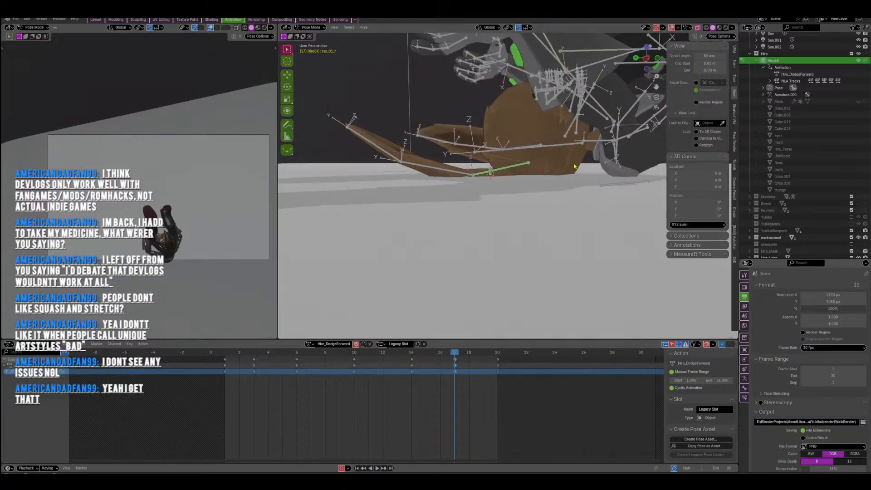
{"action": "middle_click_drag", "start_coordinate": [516, 169], "coordinate": [540, 200]}
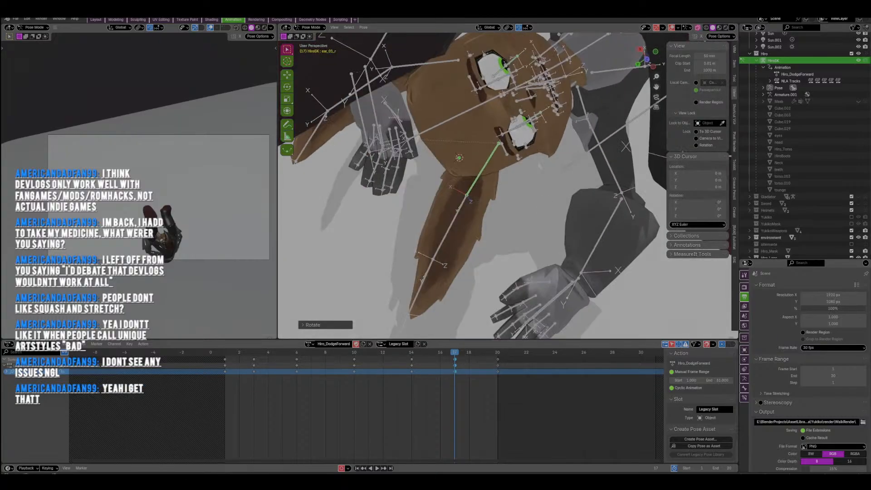
{"action": "key", "text": "r"}
{"action": "left_click", "coordinate": [540, 166]}
{"action": "left_click", "coordinate": [432, 72]}
{"action": "left_click", "coordinate": [432, 67]}
{"action": "middle_click_drag", "start_coordinate": [432, 69], "coordinate": [510, 129]}
{"action": "key", "text": "r"}
{"action": "left_click", "coordinate": [491, 229]}
{"action": "key", "text": "r"}
{"action": "left_click", "coordinate": [568, 180]}
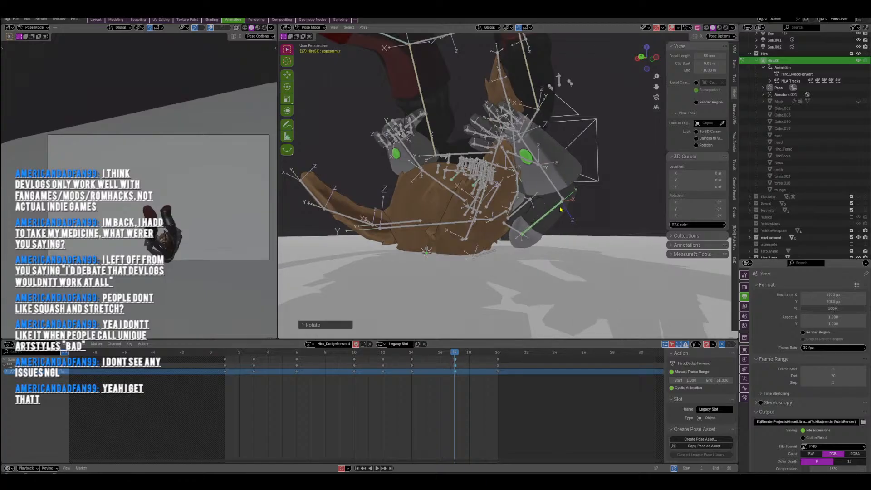
Adjust the right upper arm and rotate the clavicle_r bone at frame 17 to reposition the right shoulder and arm beside the head.
{"action": "middle_click_drag", "start_coordinate": [572, 207], "coordinate": [567, 222]}
{"action": "key", "text": "g"}
{"action": "left_click", "coordinate": [514, 236]}
{"action": "middle_click_drag", "start_coordinate": [515, 236], "coordinate": [530, 266]}
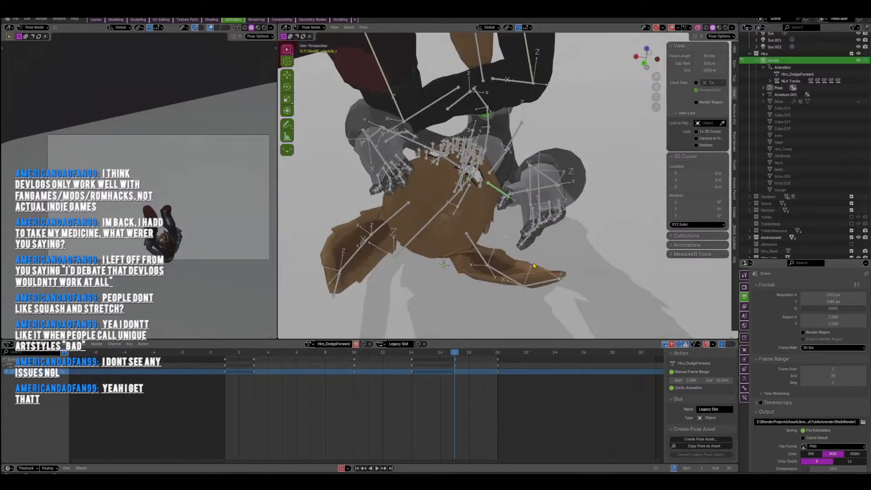
{"action": "key", "text": "r"}
{"action": "left_click", "coordinate": [539, 253]}
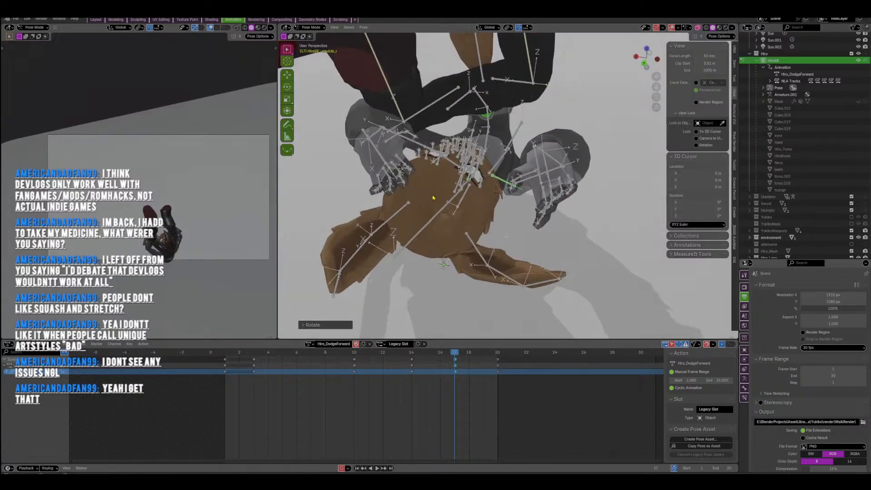
Move the eye look-at root control at frame 17 up toward the feet to redirect the eyes.
{"action": "middle_click_drag", "start_coordinate": [433, 198], "coordinate": [500, 230]}
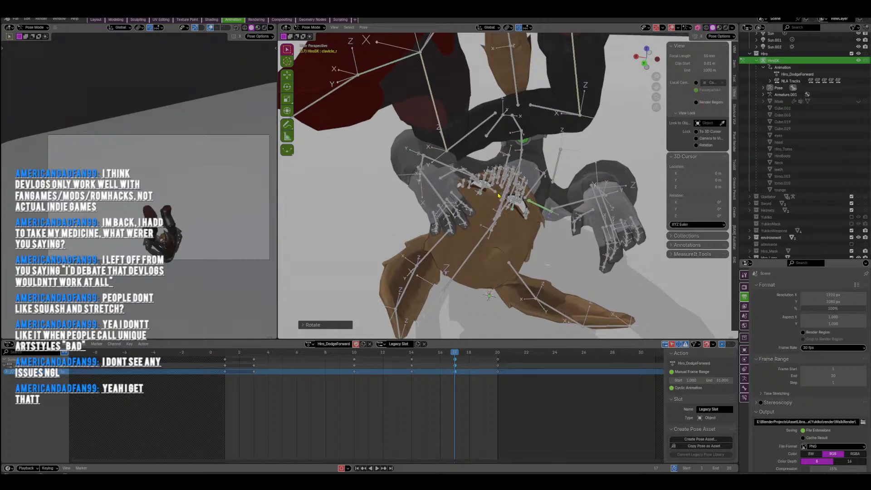
{"action": "middle_click_drag", "start_coordinate": [498, 195], "coordinate": [414, 114]}
{"action": "key", "text": "g"}
{"action": "left_click", "coordinate": [521, 94]}
{"action": "key", "text": "g"}
{"action": "left_click", "coordinate": [592, 127]}
{"action": "middle_click_drag", "start_coordinate": [592, 128], "coordinate": [558, 132]}
{"action": "key", "text": "g"}
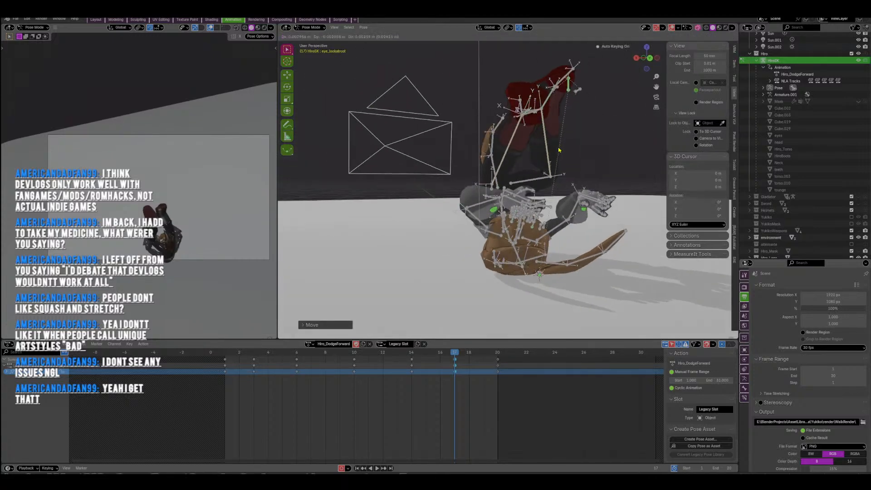
{"action": "left_click", "coordinate": [575, 165]}
{"action": "middle_click_drag", "start_coordinate": [575, 165], "coordinate": [557, 174]}
{"action": "key", "text": "g"}
{"action": "left_click", "coordinate": [534, 157]}
{"action": "key", "text": "g"}
{"action": "left_click", "coordinate": [536, 195]}
Rotate the left forearm and hand_l bones at frame 17 to raise the left arm and bend the wrist.
{"action": "middle_click_drag", "start_coordinate": [547, 211], "coordinate": [513, 197]}
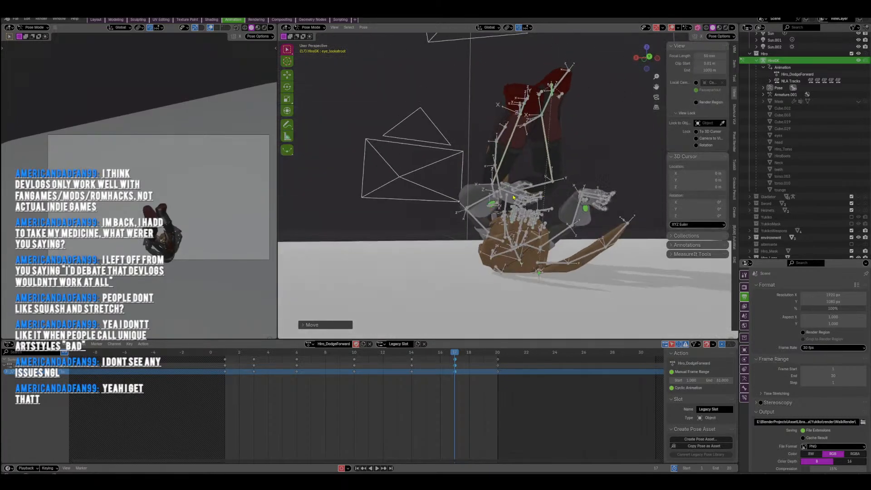
{"action": "key", "text": "r"}
{"action": "left_click", "coordinate": [508, 189]}
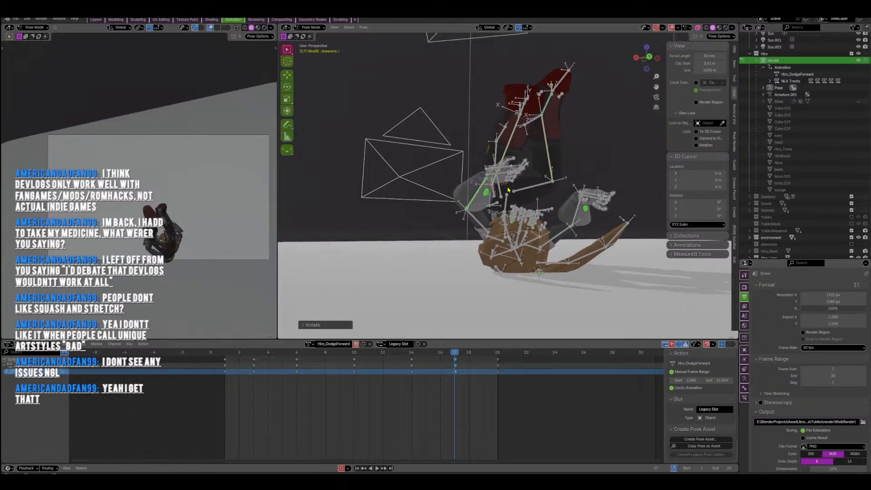
{"action": "left_click", "coordinate": [502, 179]}
{"action": "middle_click_drag", "start_coordinate": [501, 179], "coordinate": [507, 233]}
{"action": "key", "text": "r"}
{"action": "middle_click_drag", "start_coordinate": [503, 249], "coordinate": [564, 215]}
{"action": "scroll", "coordinate": [564, 215], "scroll_direction": "up", "scroll_amount": 4}
{"action": "key", "text": "r"}
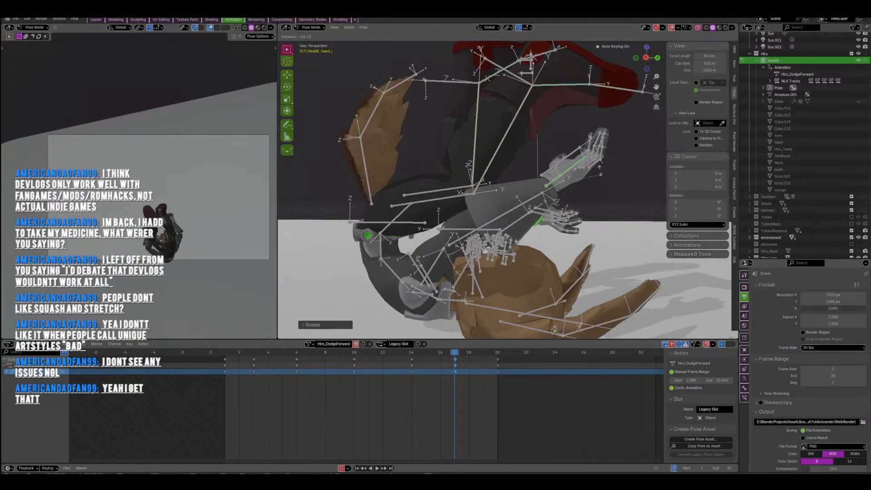
{"action": "left_click", "coordinate": [591, 198]}
Rotate the right arm and hand_r bones at frame 17 to lift the right hand off the floor.
{"action": "middle_click_drag", "start_coordinate": [591, 198], "coordinate": [490, 246]}
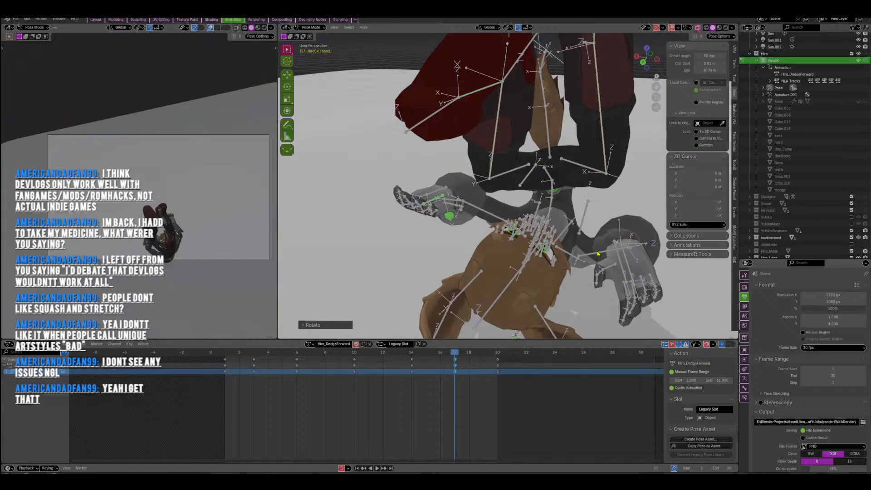
{"action": "middle_click_drag", "start_coordinate": [597, 254], "coordinate": [453, 195]}
{"action": "left_click", "coordinate": [574, 229]}
{"action": "key", "text": "r"}
{"action": "left_click", "coordinate": [603, 218]}
{"action": "left_click", "coordinate": [511, 191]}
{"action": "left_click", "coordinate": [469, 176]}
{"action": "key", "text": "r"}
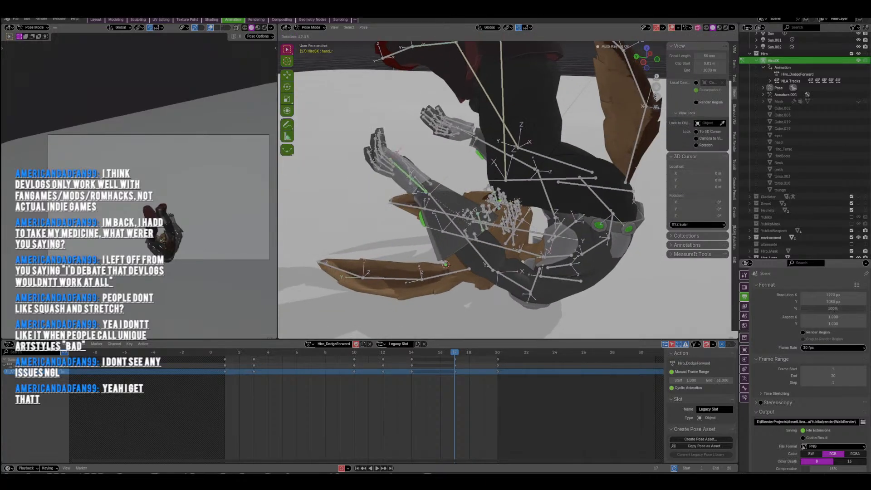
{"action": "left_click", "coordinate": [434, 236]}
Play back and scrub the roll, and with all bones selected shift the keyframes at frames 17 and 20 to 18 and 21.
{"action": "middle_click_drag", "start_coordinate": [434, 236], "coordinate": [497, 232]}
{"action": "key", "text": "space"}
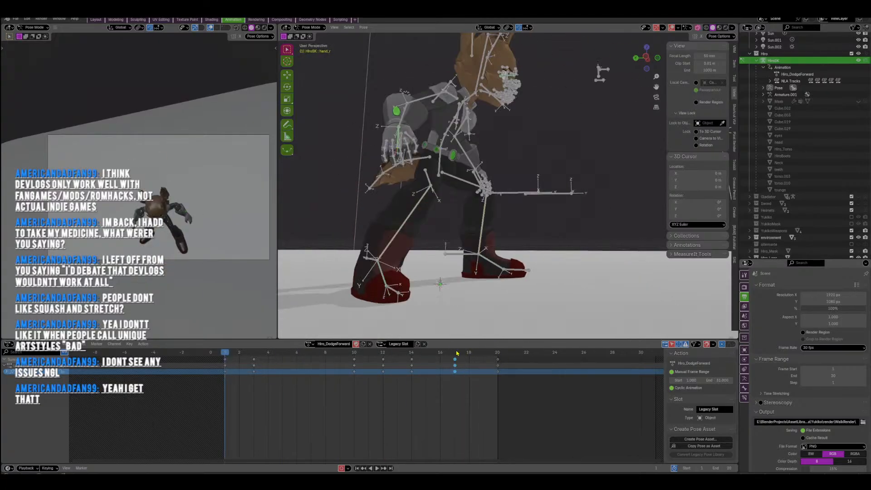
{"action": "left_click", "coordinate": [411, 357]}
{"action": "left_click_drag", "start_coordinate": [411, 357], "coordinate": [429, 372]}
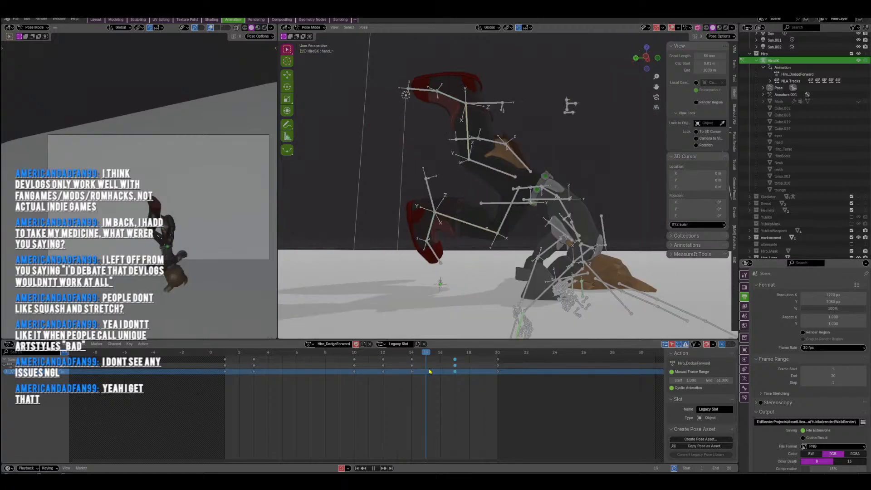
{"action": "middle_click_drag", "start_coordinate": [492, 290], "coordinate": [460, 269], "text": "shift"}
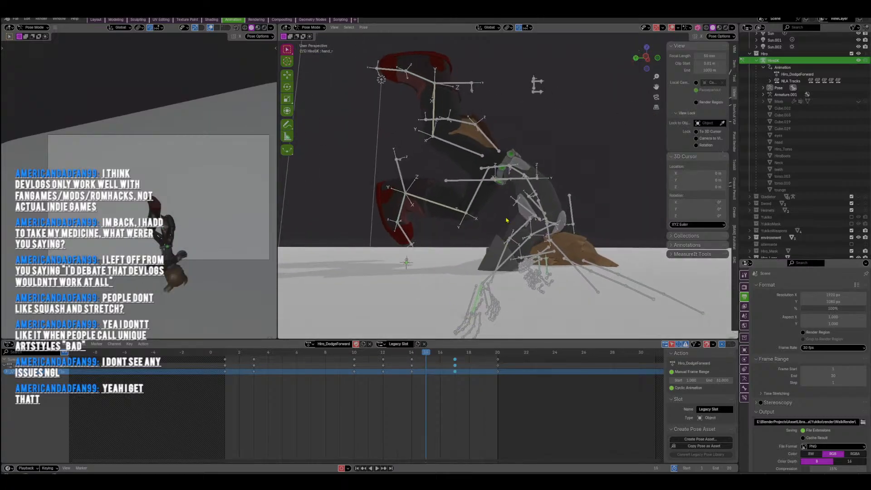
{"action": "left_click", "coordinate": [509, 173]}
{"action": "middle_click_drag", "start_coordinate": [510, 172], "coordinate": [473, 168], "text": "shift"}
{"action": "scroll", "coordinate": [473, 169], "scroll_direction": "down", "scroll_amount": 2}
{"action": "key", "text": "a"}
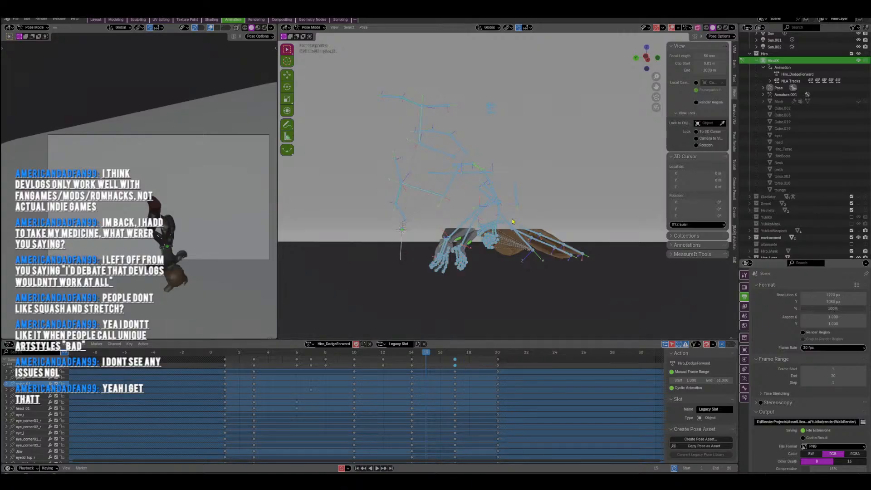
{"action": "middle_click_drag", "start_coordinate": [512, 221], "coordinate": [489, 301]}
{"action": "left_click", "coordinate": [453, 355]}
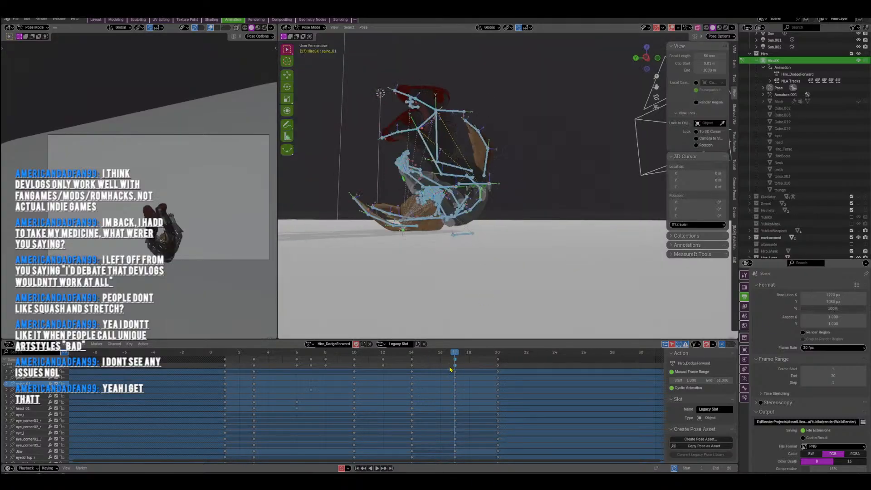
{"action": "left_click_drag", "start_coordinate": [450, 462], "coordinate": [449, 463]}
{"action": "key", "text": "g"}
{"action": "left_click", "coordinate": [466, 366]}
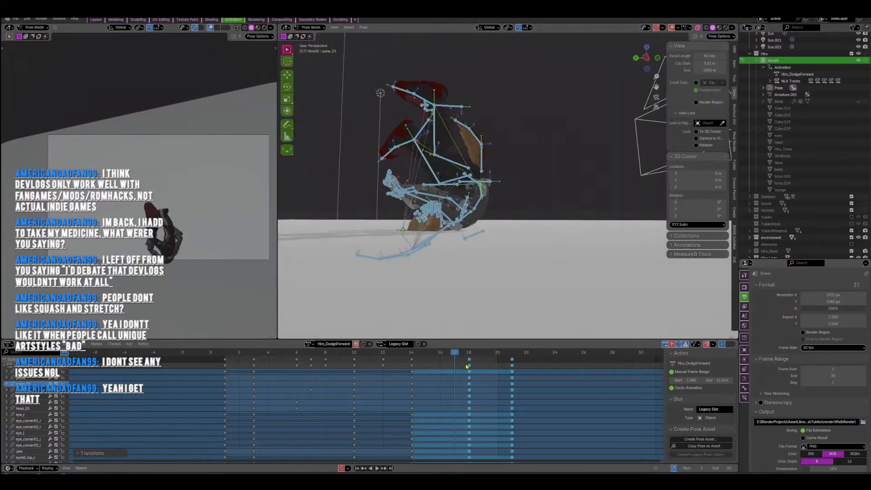
Move and rotate the pelvis bone at frame 16 to push the hips further over, and play the animation.
{"action": "left_click", "coordinate": [440, 358]}
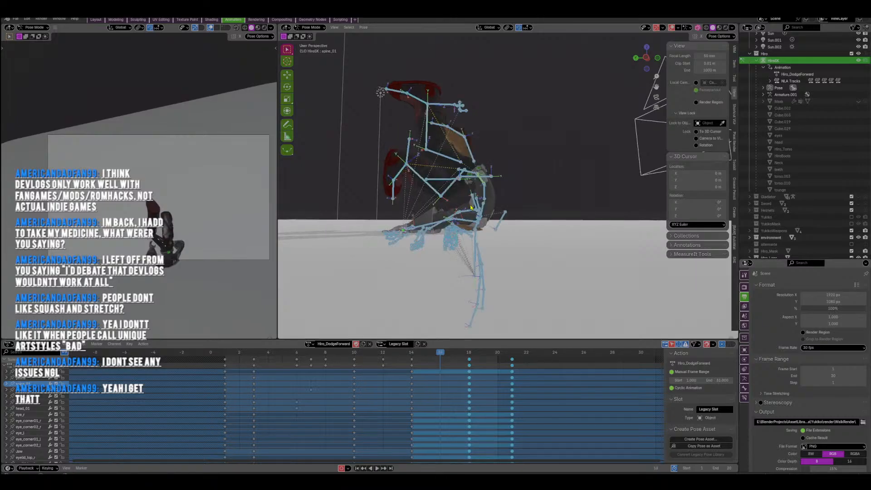
{"action": "scroll", "coordinate": [470, 207], "scroll_direction": "up", "scroll_amount": 1}
{"action": "left_click", "coordinate": [473, 168]}
{"action": "key", "text": "g"}
{"action": "left_click", "coordinate": [525, 174]}
{"action": "key", "text": "r"}
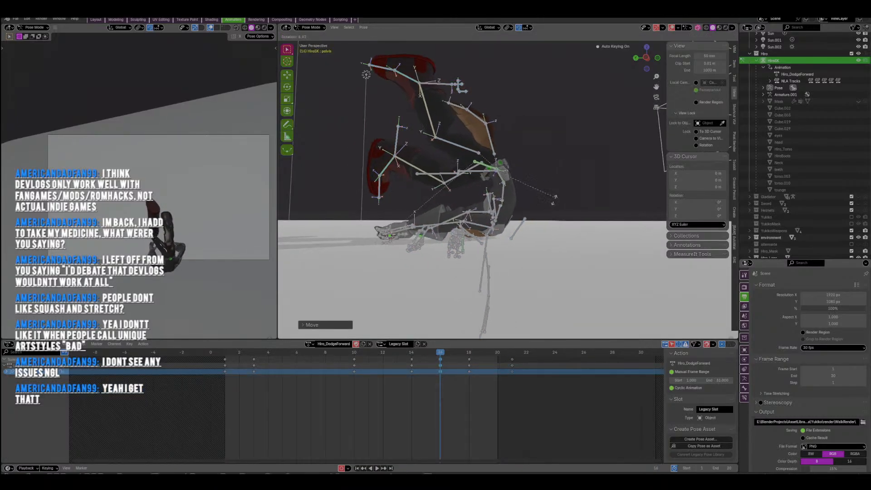
{"action": "left_click", "coordinate": [590, 128]}
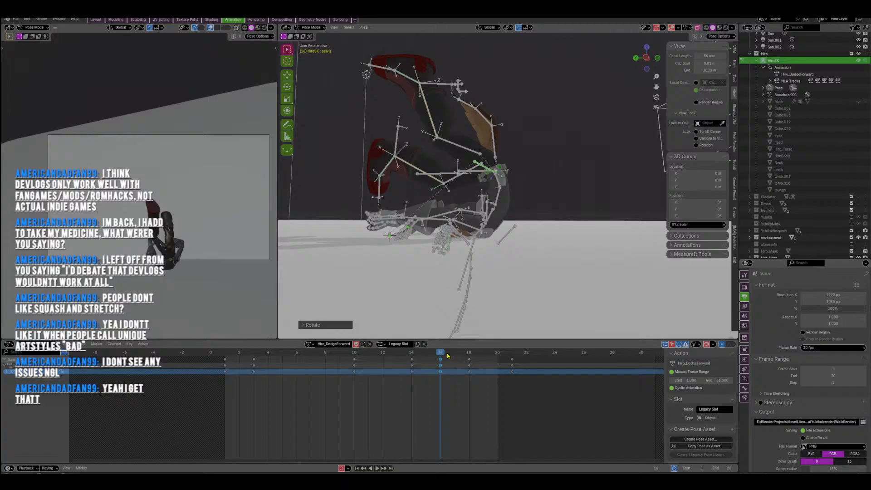
{"action": "key", "text": "space"}
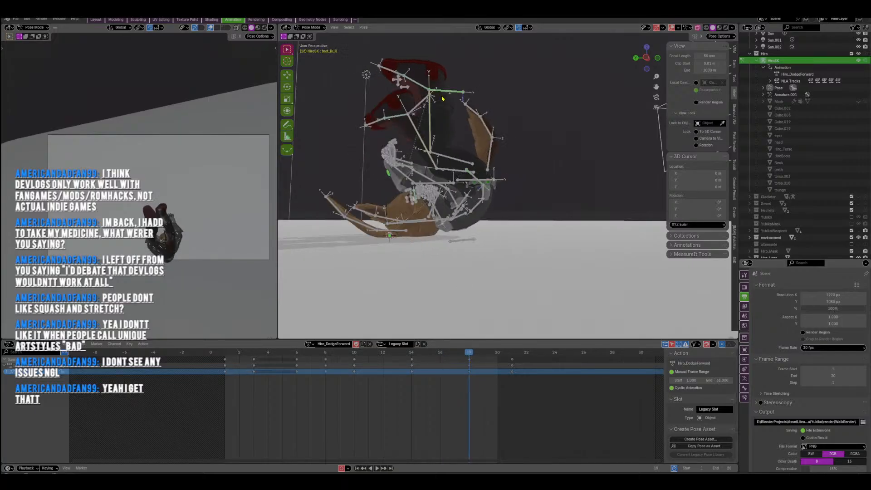
Duplicate the foot and knee IK keyframes from frame 18 to frame 16, and play the animation to check the legs.
{"action": "left_click", "coordinate": [422, 102], "text": "shift"}
{"action": "scroll", "coordinate": [429, 114], "scroll_direction": "up", "scroll_amount": 3}
{"action": "middle_click_drag", "start_coordinate": [448, 175], "coordinate": [461, 320]}
{"action": "left_click", "coordinate": [584, 215], "text": "shift"}
{"action": "left_click_drag", "start_coordinate": [469, 362], "coordinate": [450, 362]}
{"action": "key", "text": "shift+d"}
{"action": "left_click", "coordinate": [455, 359]}
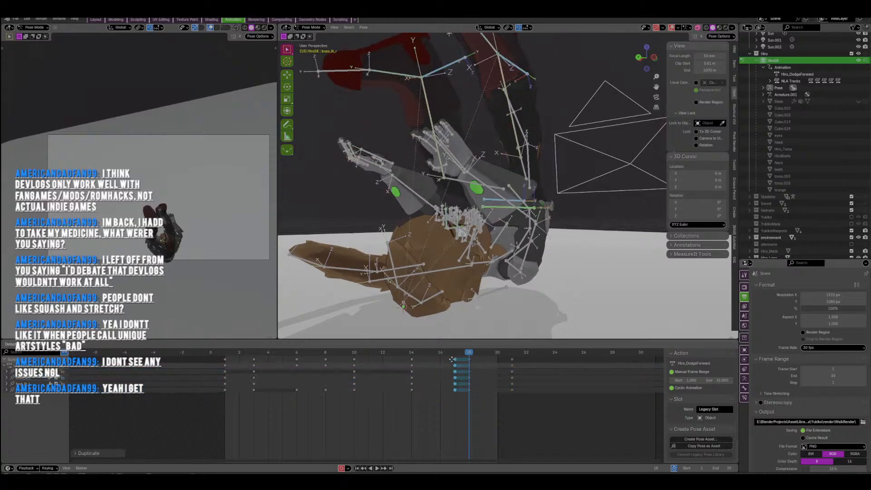
{"action": "key", "text": "space"}
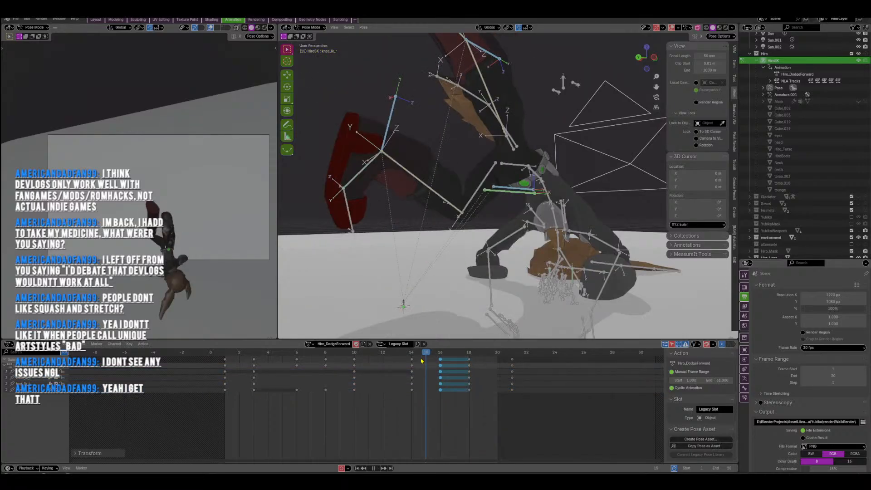
{"action": "key", "text": "space"}
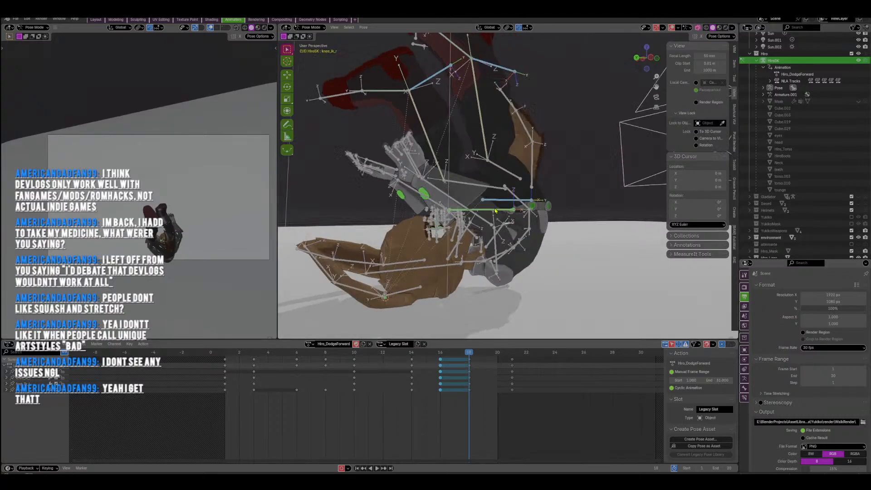
Move and rotate both foot IK bones at frame 18 to swing the feet up and over in the roll.
{"action": "middle_click_drag", "start_coordinate": [495, 210], "coordinate": [462, 204]}
{"action": "left_click", "coordinate": [470, 72]}
{"action": "left_click", "coordinate": [429, 94], "text": "shift"}
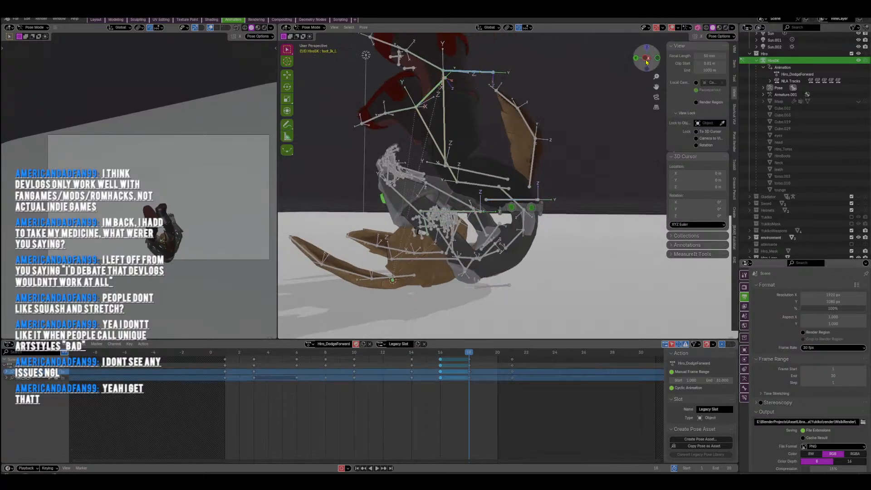
{"action": "left_click", "coordinate": [646, 62]}
{"action": "middle_click_drag", "start_coordinate": [549, 116], "coordinate": [504, 131], "text": "shift"}
{"action": "key", "text": "g"}
{"action": "left_click", "coordinate": [588, 144]}
{"action": "key", "text": "r"}
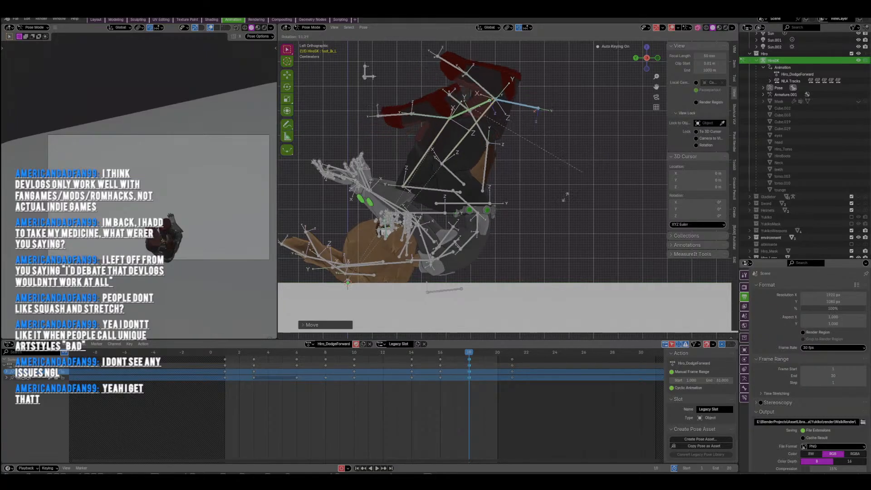
{"action": "left_click", "coordinate": [517, 236]}
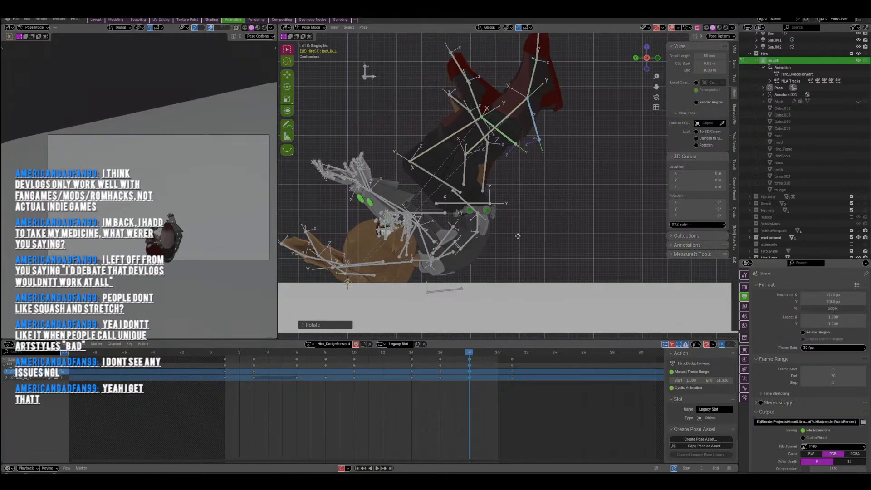
{"action": "key", "text": "g"}
{"action": "left_click", "coordinate": [502, 210]}
Try to pick and reposition the knee IK bones at frame 18 from several view angles.
{"action": "left_click", "coordinate": [483, 185]}
{"action": "middle_click_drag", "start_coordinate": [486, 185], "coordinate": [521, 107]}
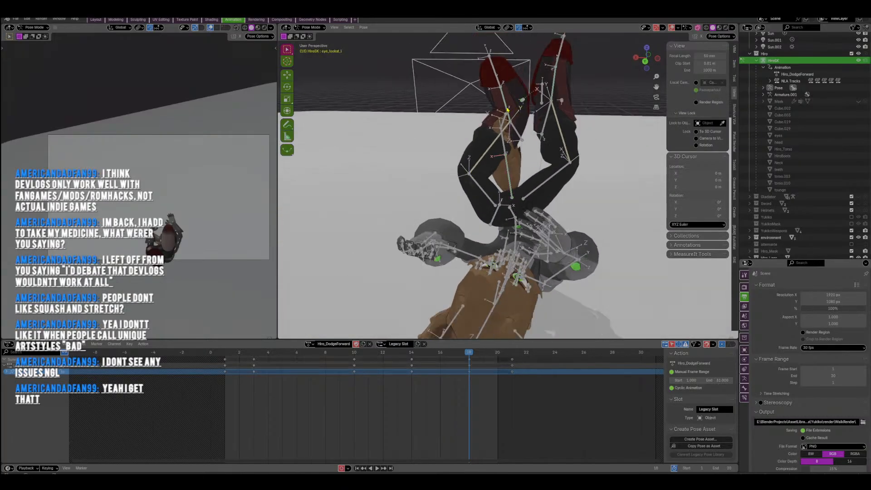
{"action": "middle_click_drag", "start_coordinate": [514, 130], "coordinate": [570, 156]}
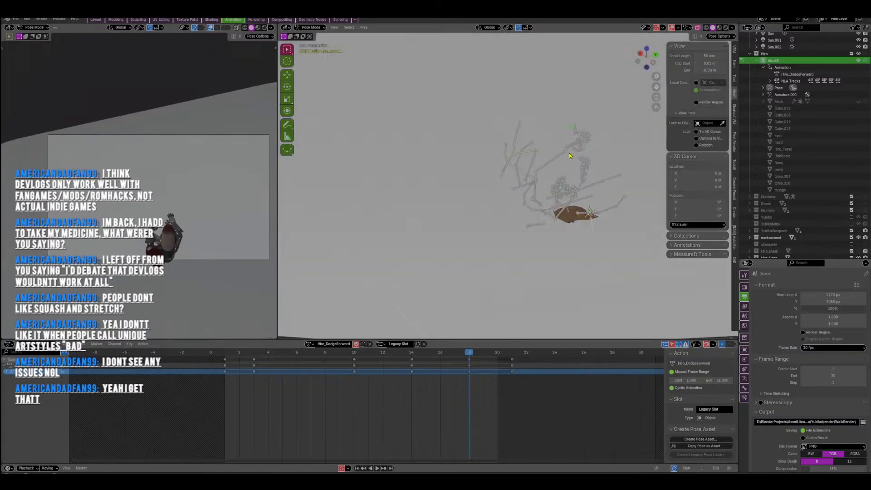
{"action": "middle_click_drag", "start_coordinate": [535, 225], "coordinate": [534, 250]}
{"action": "key", "text": "g"}
{"action": "left_click", "coordinate": [554, 175]}
{"action": "middle_click_drag", "start_coordinate": [554, 174], "coordinate": [495, 208]}
{"action": "key", "text": "g"}
{"action": "left_click", "coordinate": [543, 185]}
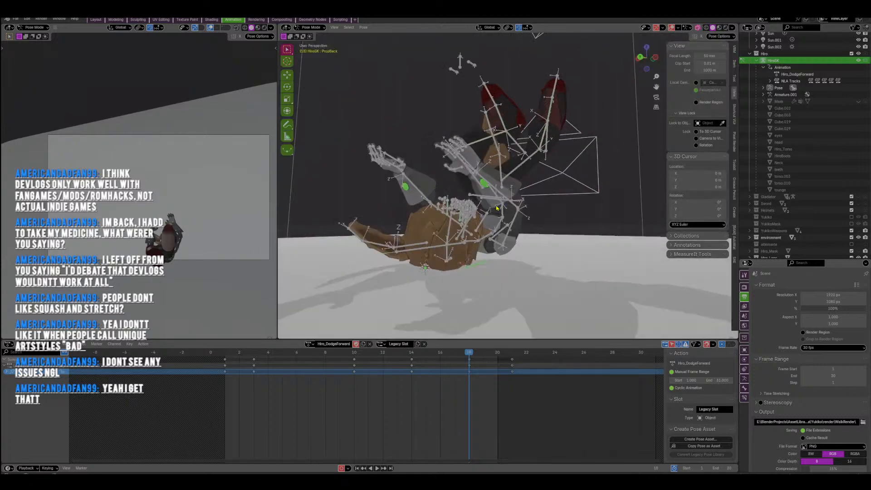
Play and scrub the roll, select both knee IK bones at frame 8, and move them together at frame 18.
{"action": "key", "text": "space"}
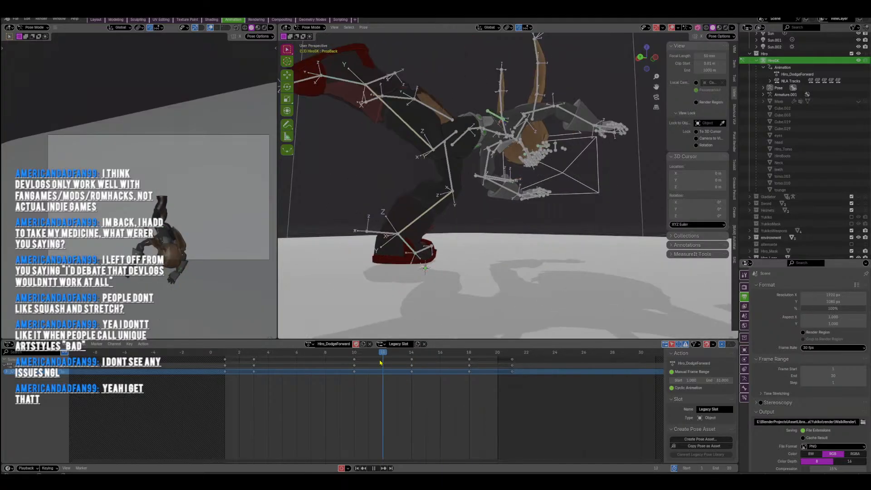
{"action": "left_click_drag", "start_coordinate": [342, 363], "coordinate": [324, 358]}
{"action": "key", "text": "space"}
{"action": "middle_click_drag", "start_coordinate": [490, 204], "coordinate": [495, 234]}
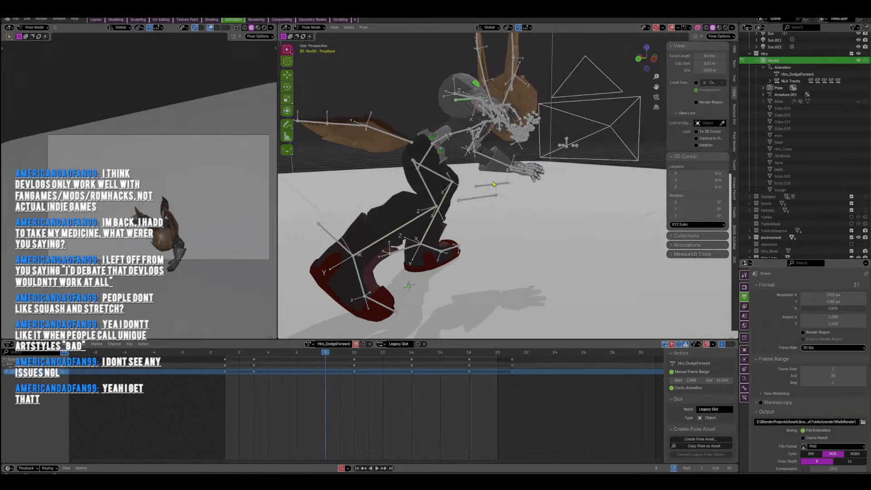
{"action": "left_click_drag", "start_coordinate": [522, 178], "coordinate": [459, 213]}
{"action": "key", "text": "space"}
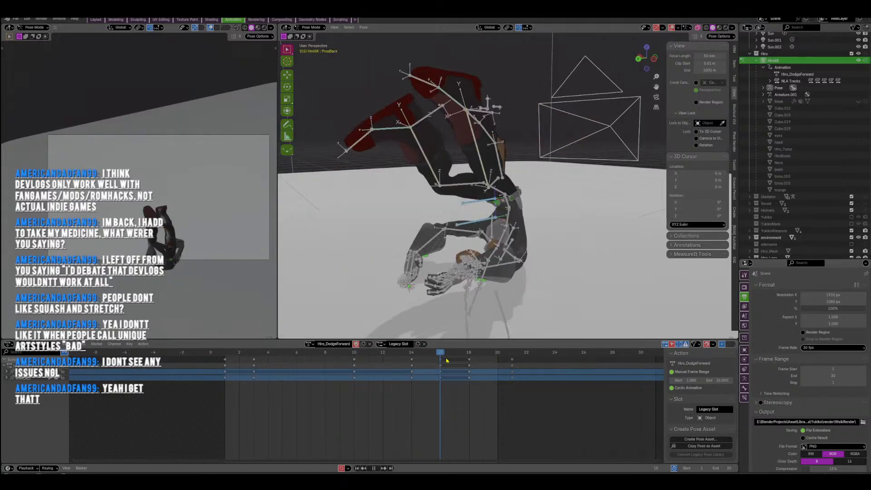
{"action": "key", "text": "space"}
{"action": "middle_click_drag", "start_coordinate": [469, 245], "coordinate": [526, 219]}
{"action": "key", "text": "g"}
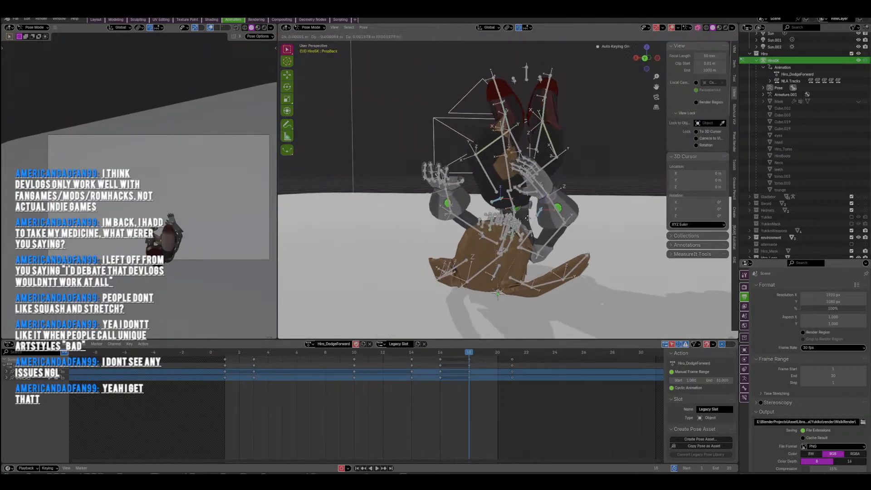
{"action": "left_click", "coordinate": [520, 133]}
Fine-tune the position of the knee_ik_r bone at frame 18 to correct the right knee's direction.
{"action": "left_click", "coordinate": [497, 133]}
{"action": "middle_click_drag", "start_coordinate": [497, 132], "coordinate": [447, 243]}
{"action": "key", "text": "g"}
{"action": "left_click", "coordinate": [453, 151]}
{"action": "key", "text": "g"}
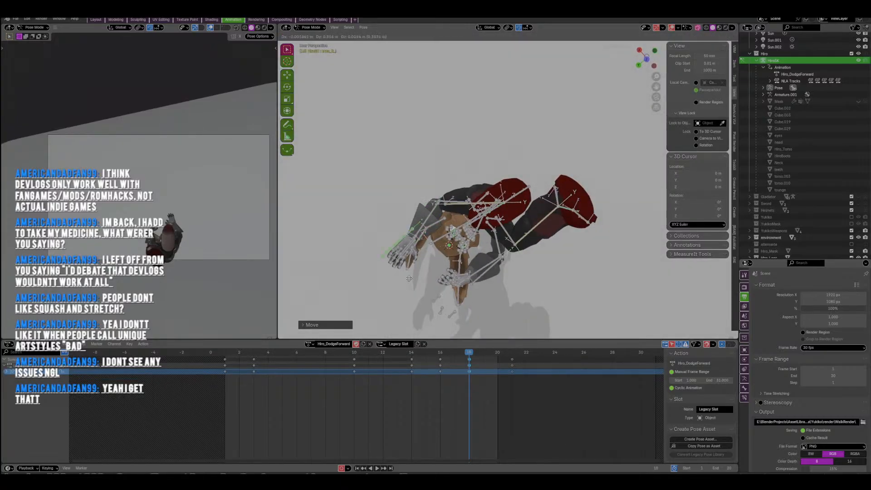
{"action": "left_click", "coordinate": [409, 279]}
Move the foot_ik_l bone outward at frame 18 to separate the feet, and rotate the foot_ik_r bone.
{"action": "middle_click_drag", "start_coordinate": [409, 278], "coordinate": [497, 188]}
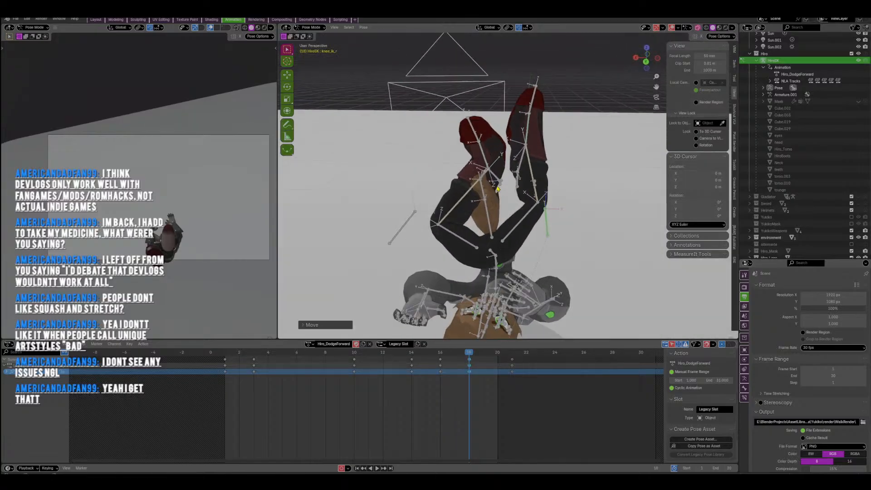
{"action": "key", "text": "g"}
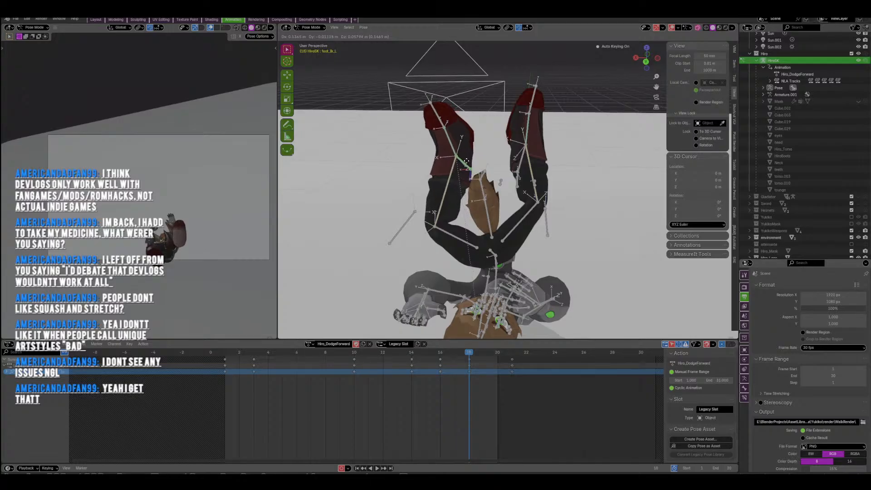
{"action": "left_click", "coordinate": [466, 161]}
{"action": "left_click", "coordinate": [519, 165]}
{"action": "middle_click_drag", "start_coordinate": [519, 165], "coordinate": [578, 174]}
{"action": "key", "text": "r"}
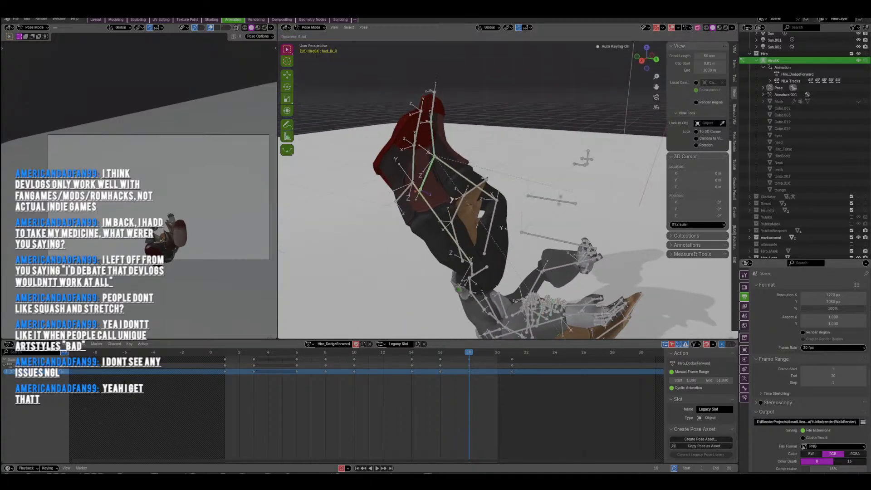
Move and rotate the right foot IK control at frame 18, checking the raised legs from several sides.
{"action": "left_click", "coordinate": [539, 204]}
{"action": "key", "text": "g"}
{"action": "middle_click_drag", "start_coordinate": [535, 215], "coordinate": [498, 211]}
{"action": "left_click", "coordinate": [524, 215]}
{"action": "key", "text": "r"}
{"action": "left_click", "coordinate": [503, 213]}
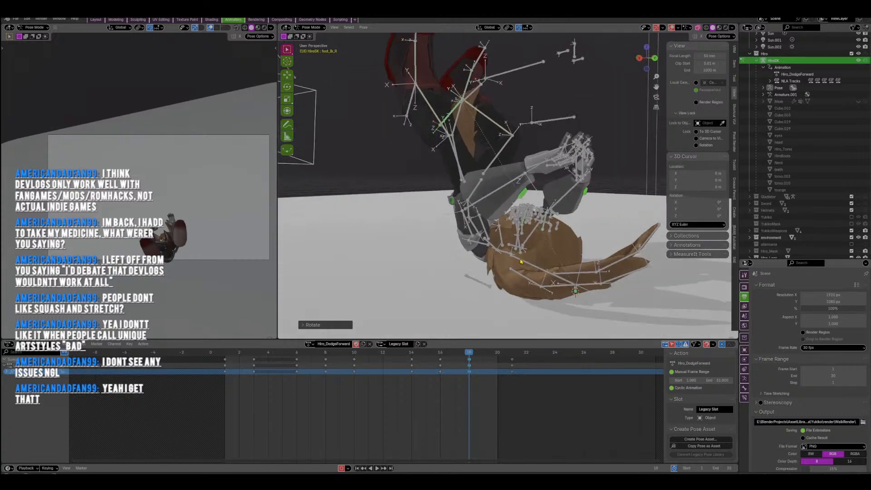
{"action": "middle_click_drag", "start_coordinate": [520, 261], "coordinate": [462, 266]}
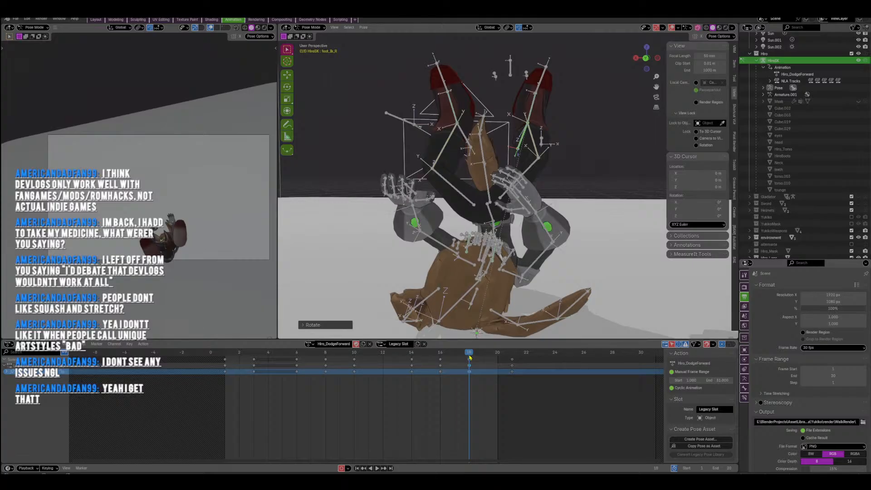
{"action": "key", "text": "space"}
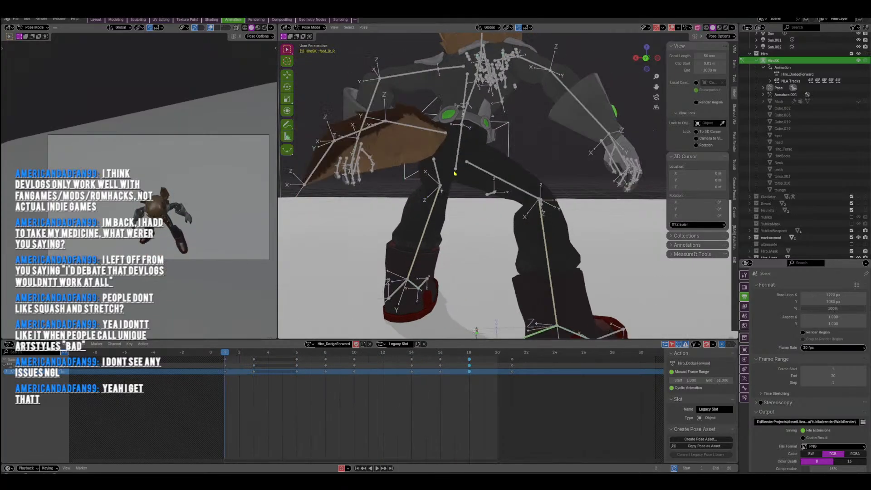
Reposition the right knee IK control at frame 3 to adjust the bend of the right leg.
{"action": "key", "text": "g"}
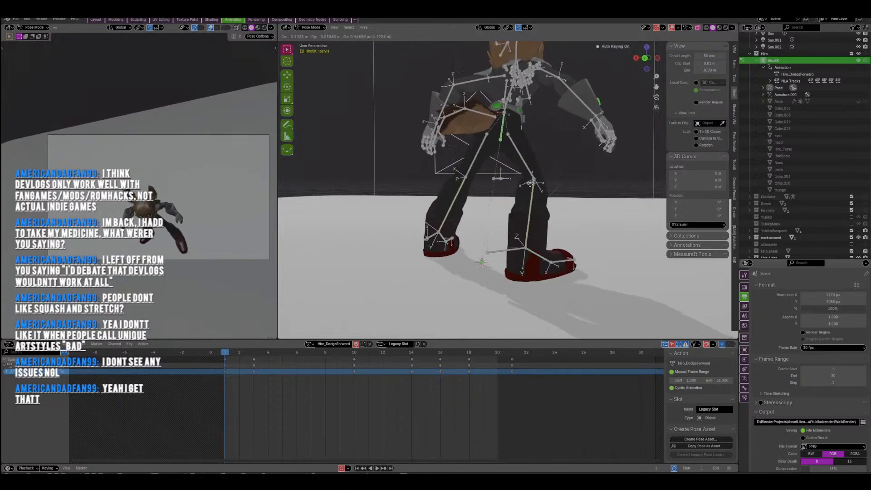
{"action": "right_click", "coordinate": [529, 183]}
{"action": "left_click_drag", "start_coordinate": [224, 355], "coordinate": [256, 355]}
{"action": "middle_click_drag", "start_coordinate": [570, 211], "coordinate": [607, 245]}
{"action": "key", "text": "g"}
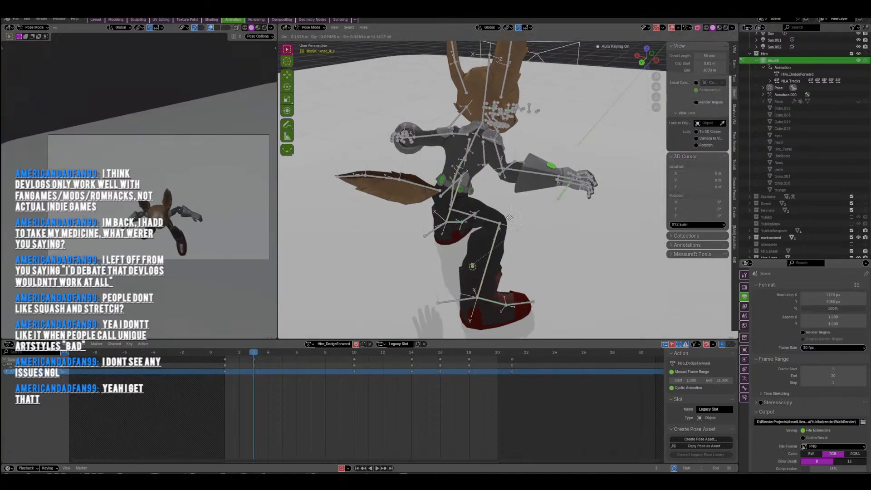
{"action": "left_click", "coordinate": [532, 212]}
Play through the dodge roll with both knee controls selected and examine how the legs move.
{"action": "middle_click_drag", "start_coordinate": [597, 228], "coordinate": [456, 194]}
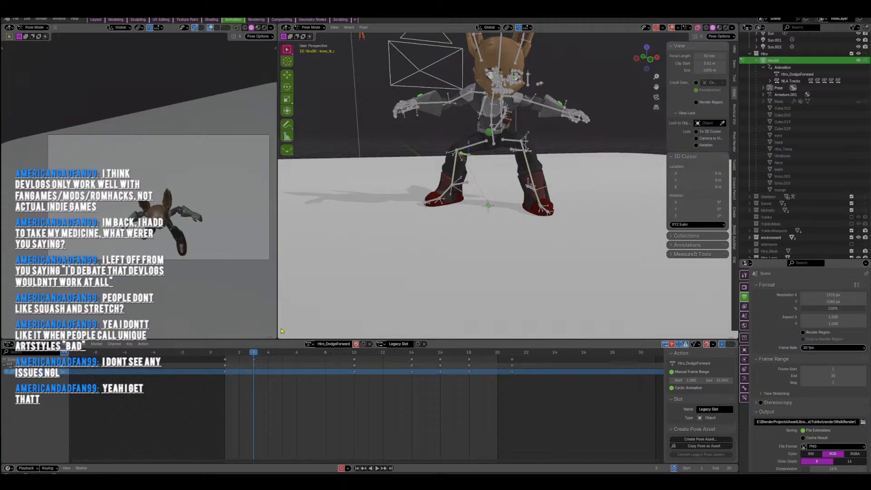
{"action": "middle_click_drag", "start_coordinate": [281, 330], "coordinate": [517, 168]}
{"action": "left_click", "coordinate": [527, 152], "text": "shift"}
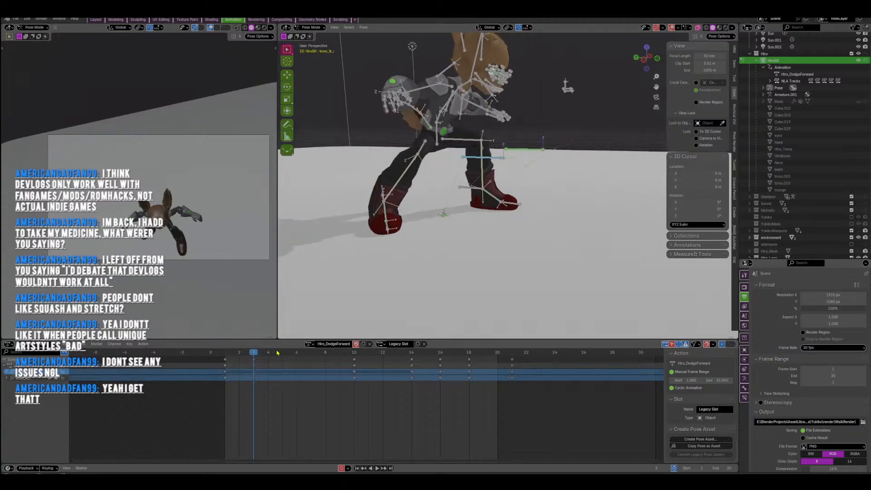
{"action": "key", "text": "space"}
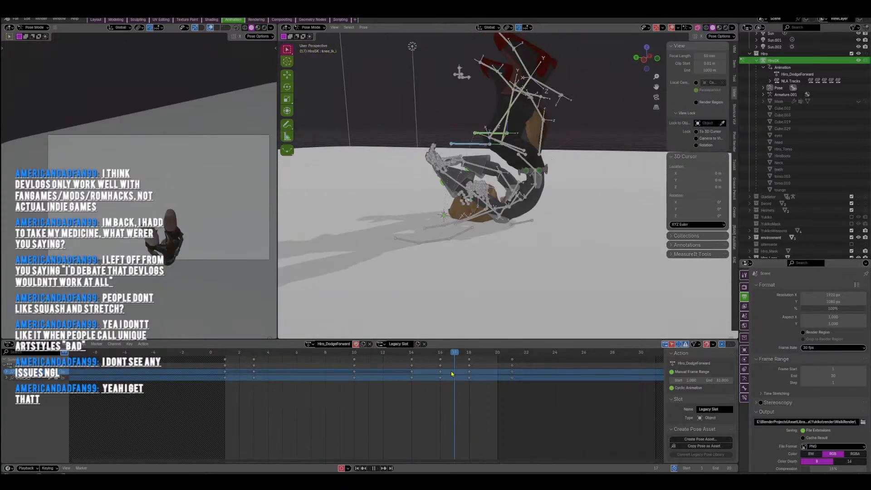
{"action": "key", "text": "space"}
{"action": "middle_click_drag", "start_coordinate": [480, 244], "coordinate": [492, 198]}
{"action": "key", "text": "space"}
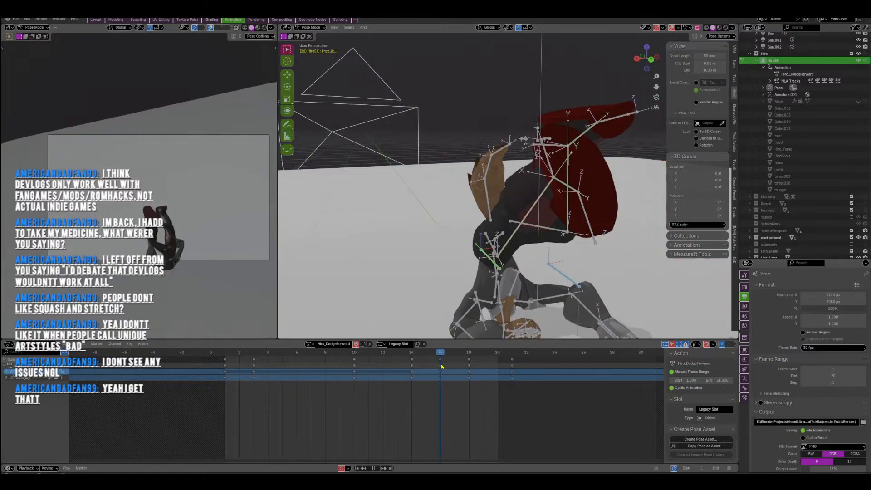
Move and rotate the left foot IK control at frame 16 to re-pose the left leg.
{"action": "left_click_drag", "start_coordinate": [447, 367], "coordinate": [440, 366]}
{"action": "middle_click_drag", "start_coordinate": [501, 211], "coordinate": [466, 187]}
{"action": "left_click", "coordinate": [499, 115]}
{"action": "middle_click_drag", "start_coordinate": [498, 116], "coordinate": [446, 205]}
{"action": "key", "text": "g"}
{"action": "left_click", "coordinate": [412, 144]}
{"action": "key", "text": "r"}
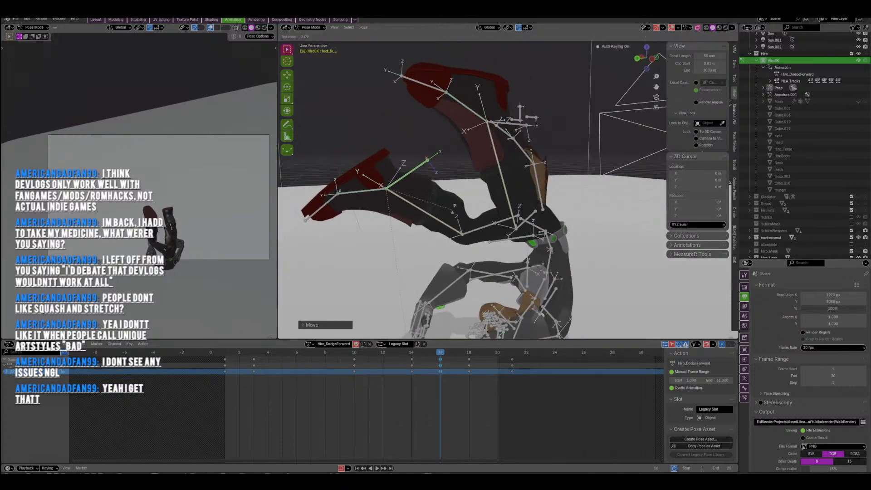
{"action": "left_click", "coordinate": [457, 194]}
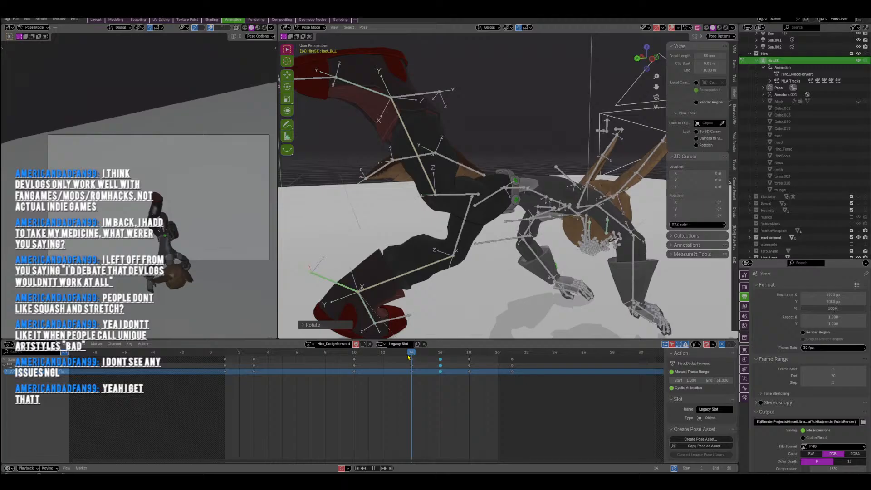
Examine the leg motion around frames 14 to 18 by scrubbing and playing the roll.
{"action": "left_click_drag", "start_coordinate": [408, 357], "coordinate": [451, 363]}
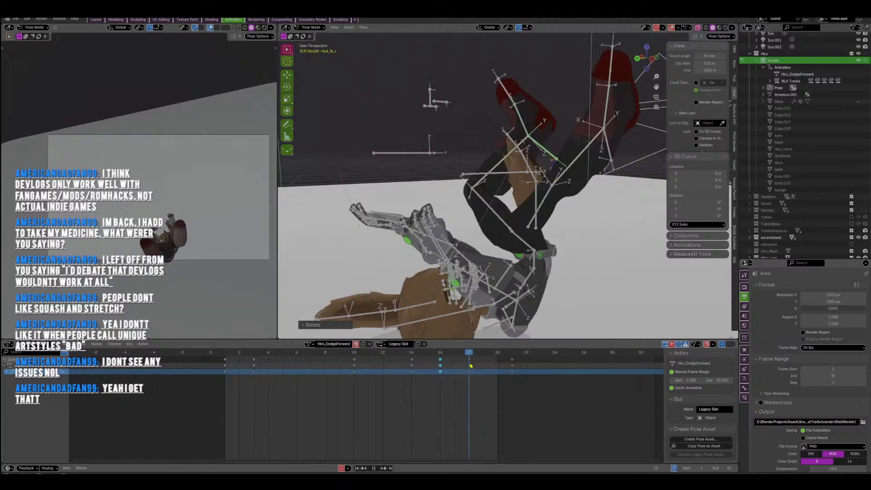
{"action": "mouse_move", "coordinate": [479, 368]}
{"action": "left_mouse_down"}
{"action": "mouse_move", "coordinate": [470, 367]}
{"action": "mouse_move", "coordinate": [497, 370]}
{"action": "mouse_move", "coordinate": [469, 369]}
{"action": "mouse_move", "coordinate": [496, 371]}
{"action": "mouse_move", "coordinate": [469, 359]}
{"action": "left_mouse_up"}
{"action": "middle_click_drag", "start_coordinate": [532, 243], "coordinate": [517, 224]}
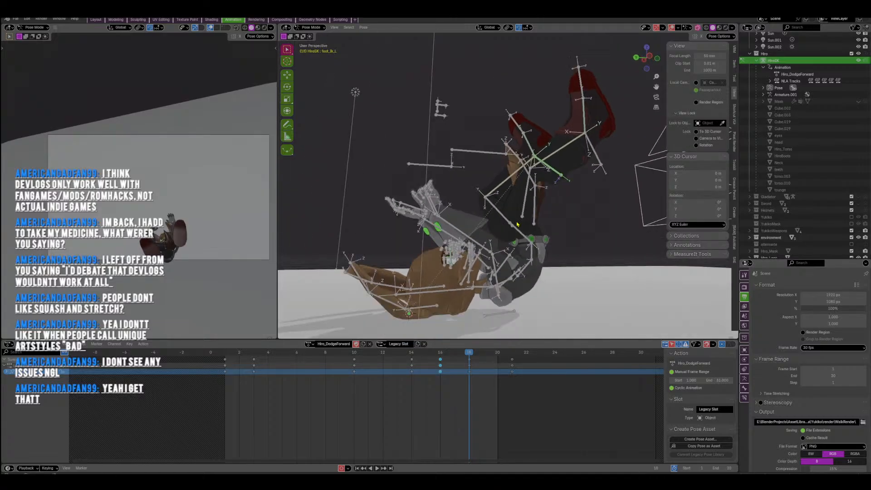
{"action": "key", "text": "space"}
{"action": "middle_click_drag", "start_coordinate": [538, 183], "coordinate": [506, 227]}
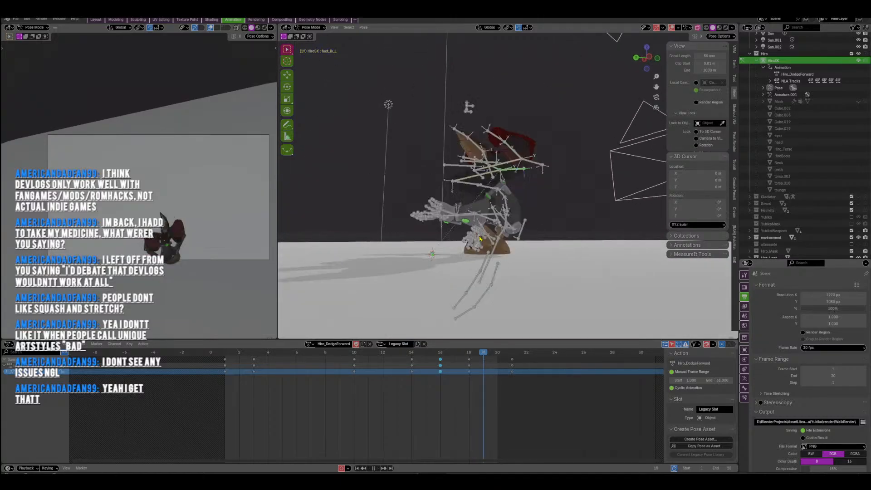
{"action": "key", "text": "space"}
{"action": "left_click_drag", "start_coordinate": [298, 354], "coordinate": [397, 379]}
{"action": "key", "text": "space"}
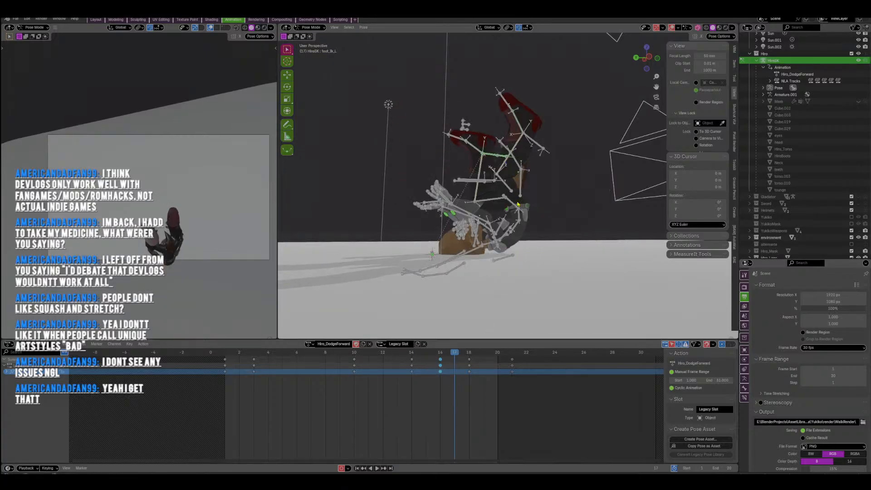
Shift the keyframes of all bones at frames 12 to 18 one frame earlier and check the playback.
{"action": "key", "text": "a"}
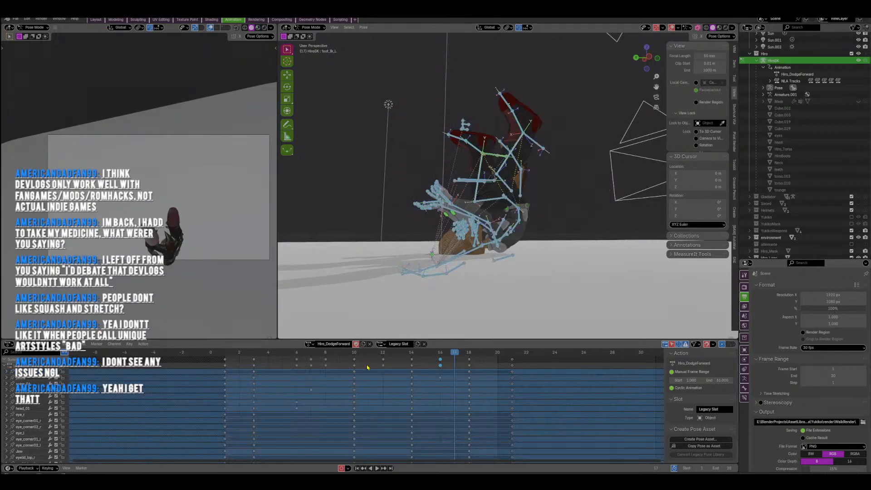
{"action": "left_click_drag", "start_coordinate": [372, 361], "coordinate": [475, 466]}
{"action": "key", "text": "g"}
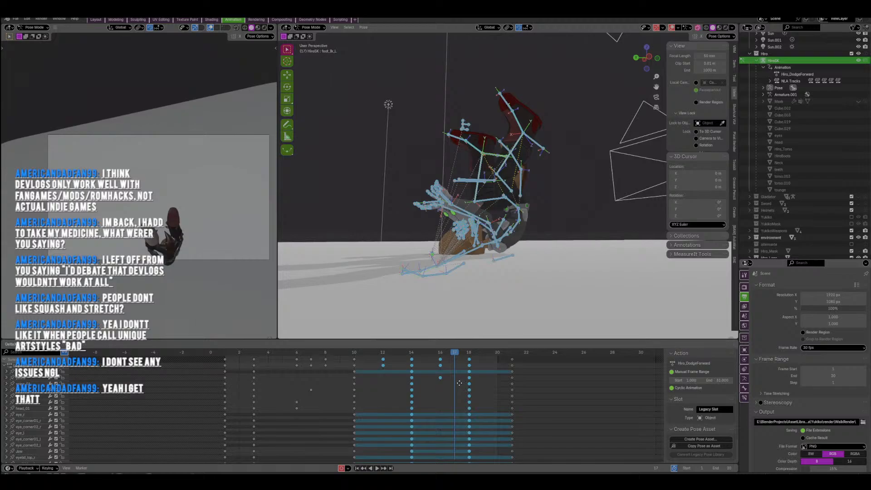
{"action": "left_click", "coordinate": [453, 382]}
{"action": "key", "text": "space"}
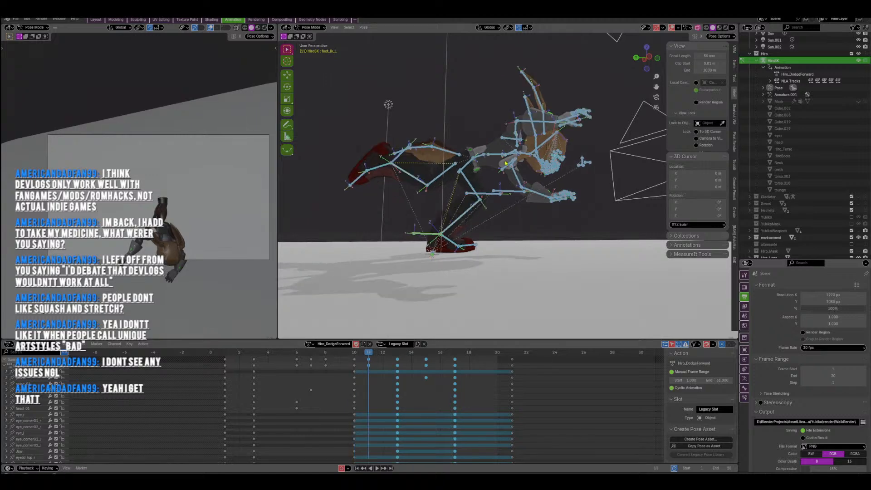
{"action": "key", "text": "space"}
Delete the right upper arm's keyframe at frame 11 and play the roll back.
{"action": "left_click", "coordinate": [525, 130]}
{"action": "middle_click_drag", "start_coordinate": [524, 130], "coordinate": [564, 179]}
{"action": "scroll", "coordinate": [521, 158], "scroll_direction": "up", "scroll_amount": 2}
{"action": "left_click", "coordinate": [368, 361]}
{"action": "key", "text": "x"}
{"action": "left_click", "coordinate": [367, 362]}
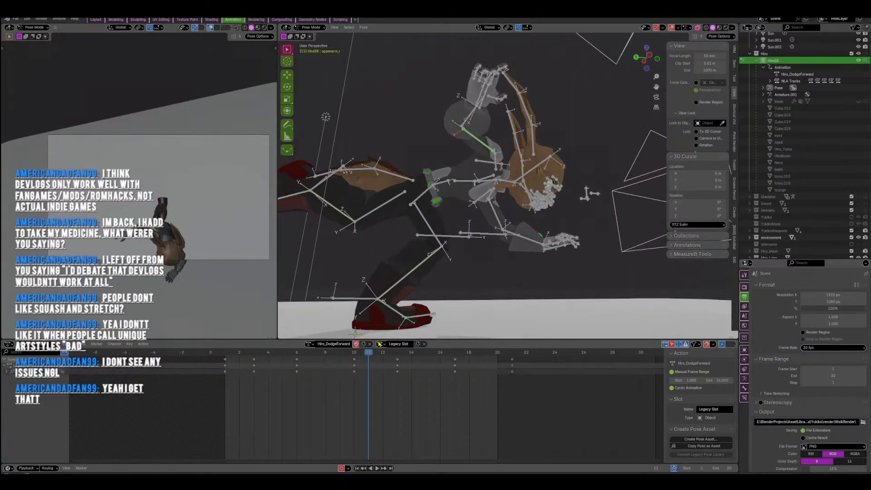
{"action": "key", "text": "space"}
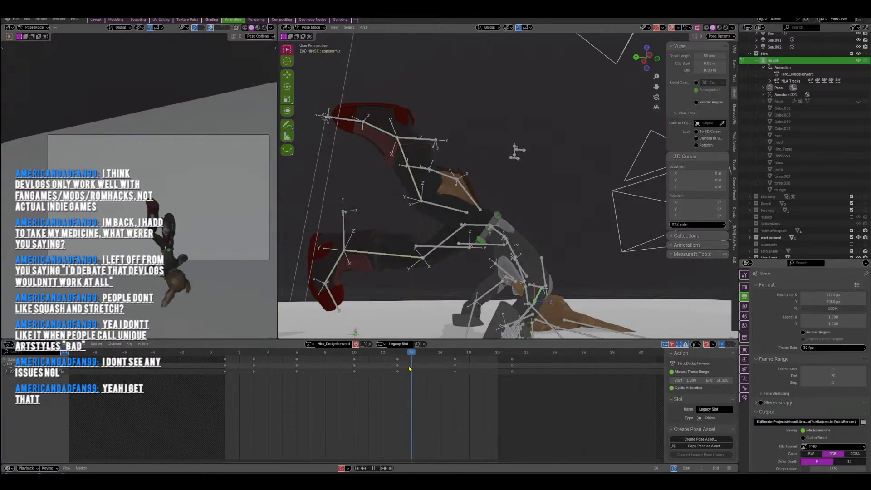
{"action": "key", "text": "space"}
{"action": "middle_click_drag", "start_coordinate": [491, 309], "coordinate": [513, 216], "text": "shift"}
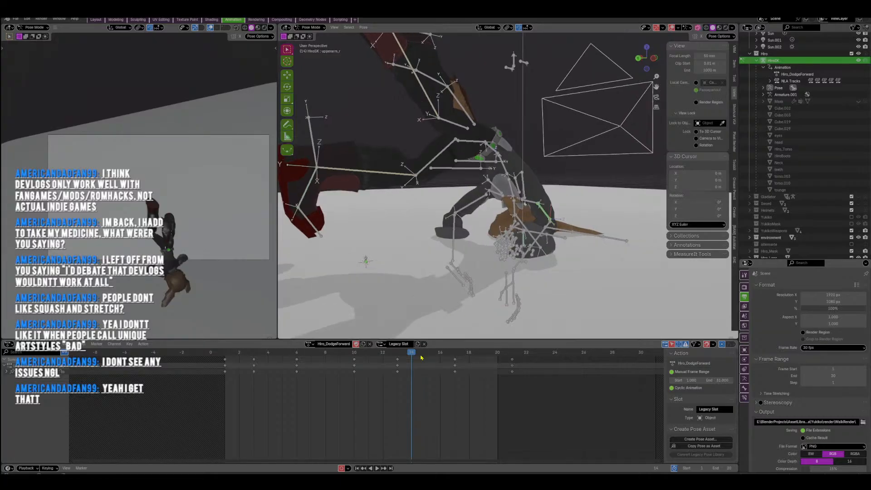
{"action": "left_click", "coordinate": [425, 354]}
{"action": "middle_click_drag", "start_coordinate": [493, 264], "coordinate": [489, 281]}
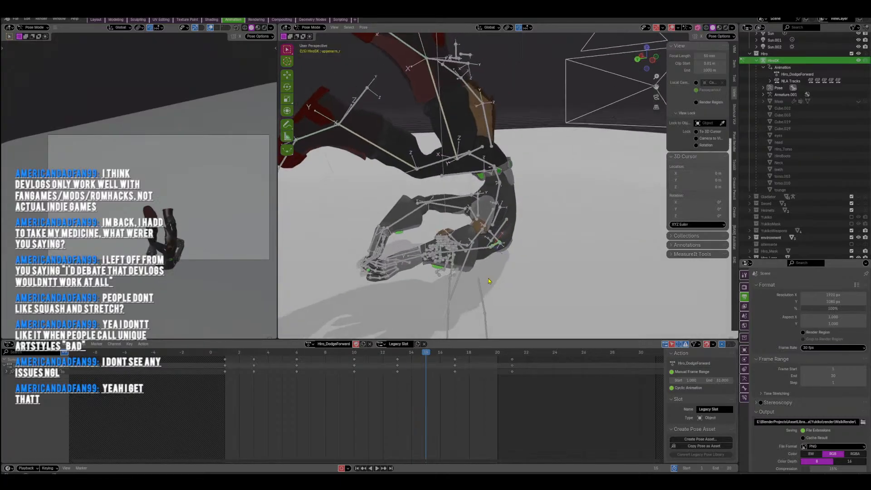
{"action": "left_click", "coordinate": [482, 248]}
{"action": "middle_click_drag", "start_coordinate": [482, 248], "coordinate": [470, 248]}
{"action": "scroll", "coordinate": [471, 248], "scroll_direction": "up", "scroll_amount": 1}
{"action": "key", "text": "r"}
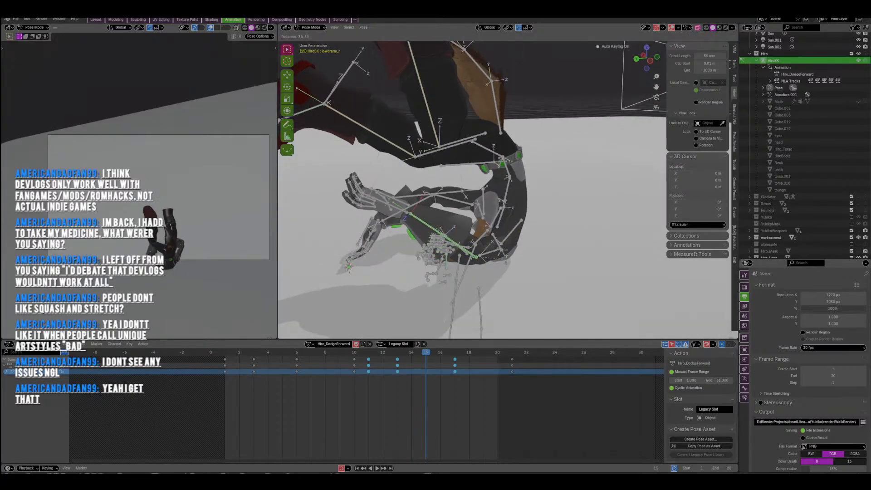
{"action": "left_click", "coordinate": [418, 352]}
Rotate the right lower arm and right hand at frame 14 so they reach forward along the ground.
{"action": "mouse_move", "coordinate": [421, 357]}
{"action": "left_mouse_down"}
{"action": "mouse_move", "coordinate": [402, 357]}
{"action": "mouse_move", "coordinate": [410, 355]}
{"action": "left_mouse_up"}
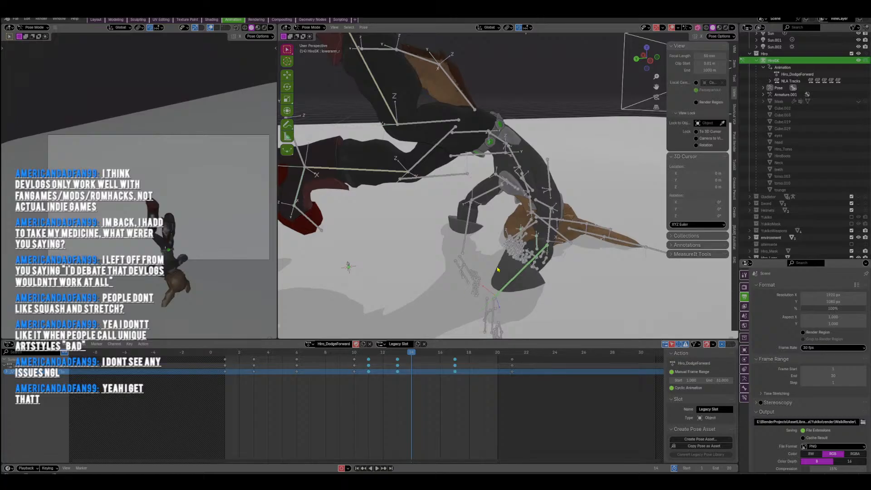
{"action": "middle_click_drag", "start_coordinate": [515, 255], "coordinate": [518, 206]}
{"action": "key", "text": "r"}
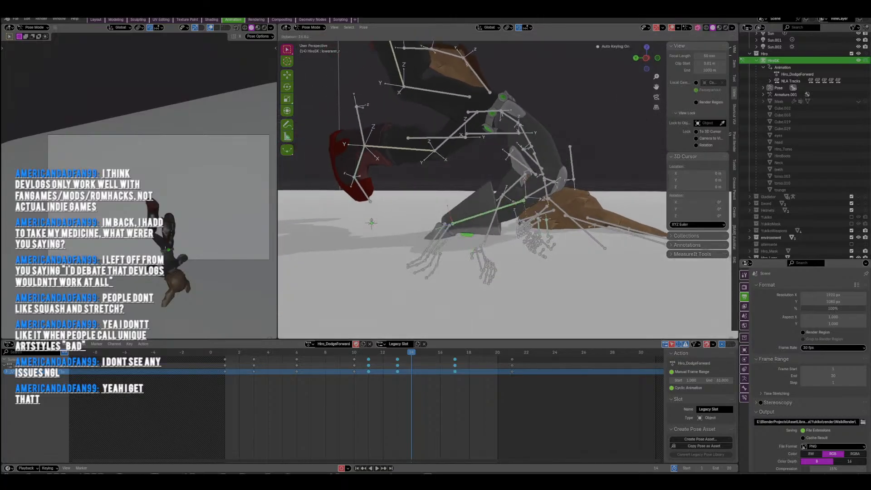
{"action": "left_click", "coordinate": [467, 232]}
{"action": "left_click", "coordinate": [439, 228]}
{"action": "key", "text": "r"}
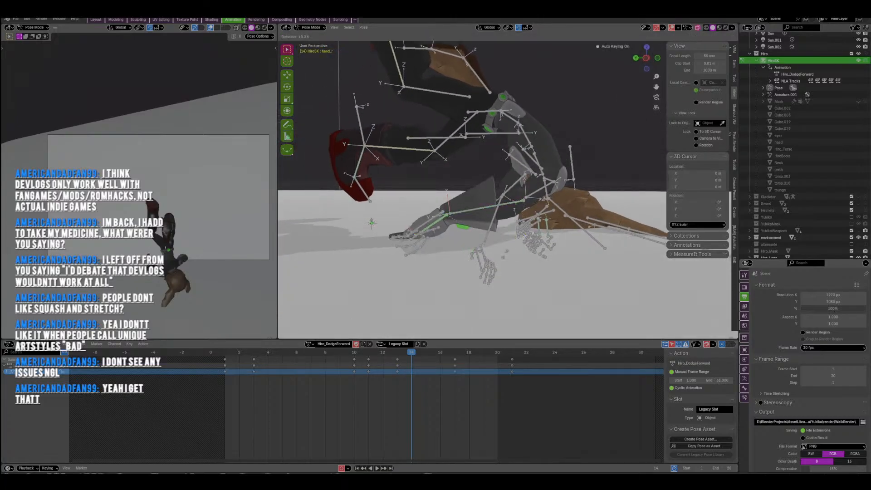
{"action": "left_click", "coordinate": [466, 267]}
Rotate the left upper arm and left lower arm at frame 14 to lie alongside the right arm.
{"action": "middle_click_drag", "start_coordinate": [464, 267], "coordinate": [598, 236]}
{"action": "left_click", "coordinate": [527, 201]}
{"action": "key", "text": "r"}
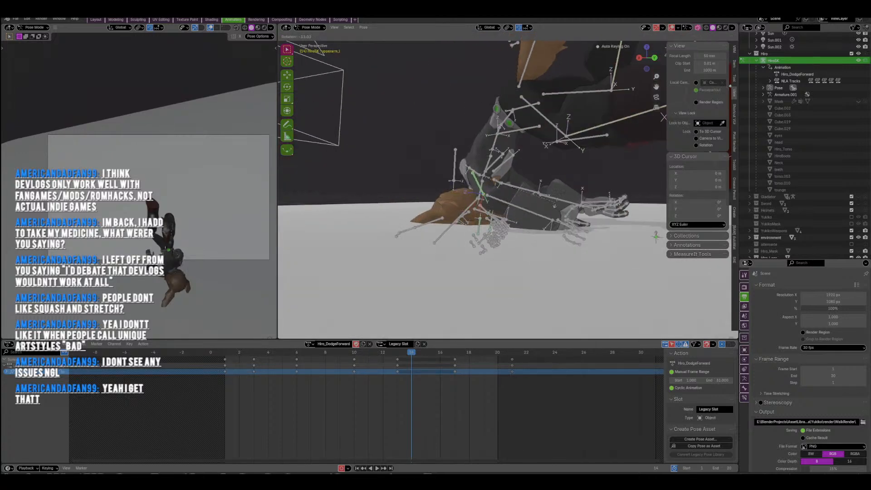
{"action": "left_click", "coordinate": [557, 195]}
{"action": "left_click", "coordinate": [540, 217]}
{"action": "key", "text": "r"}
{"action": "left_click", "coordinate": [570, 210]}
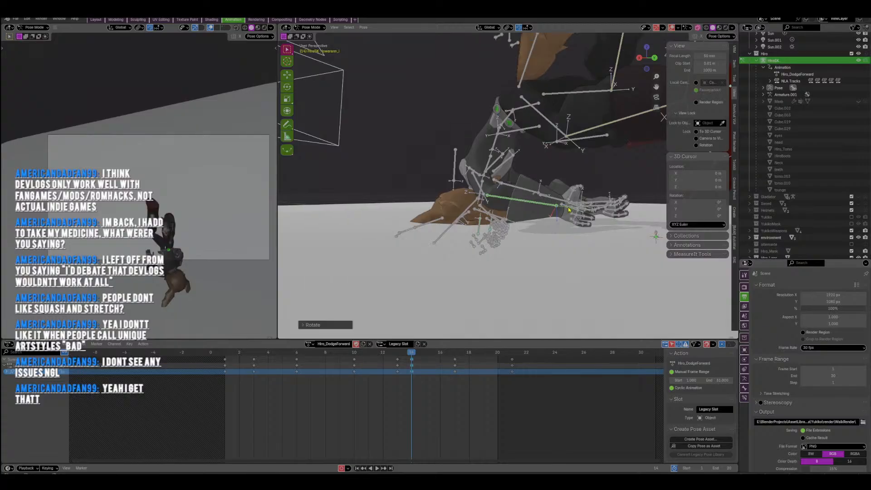
Rotate the left hand at frame 14 to line up with its forearm.
{"action": "middle_click_drag", "start_coordinate": [570, 210], "coordinate": [424, 220]}
{"action": "left_click", "coordinate": [439, 208]}
{"action": "key", "text": "r"}
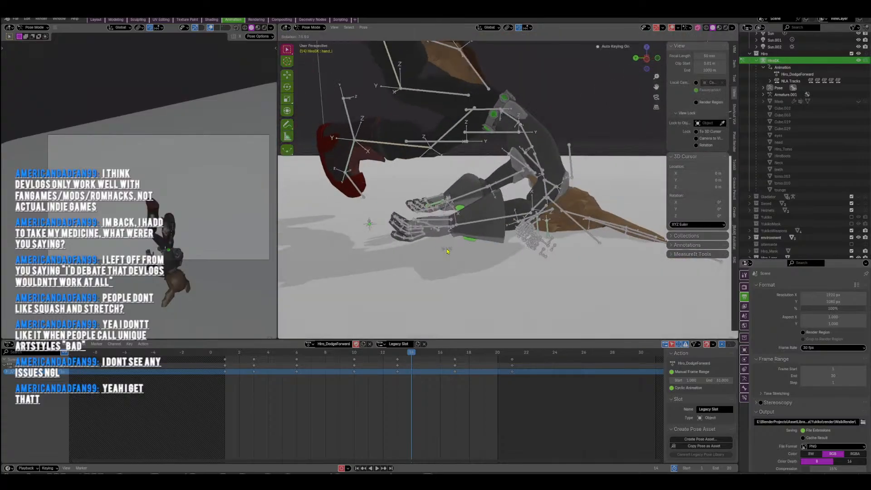
{"action": "left_click", "coordinate": [447, 248]}
{"action": "middle_click_drag", "start_coordinate": [447, 250], "coordinate": [491, 247]}
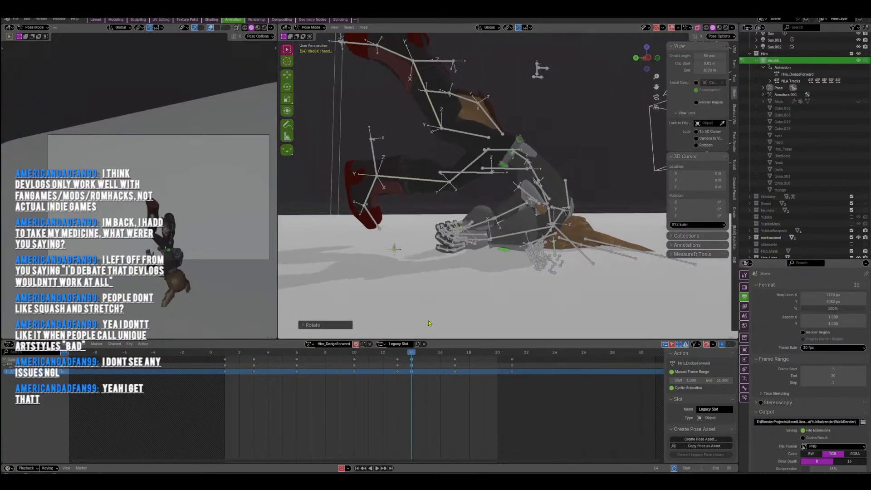
{"action": "mouse_move", "coordinate": [412, 354]}
{"action": "left_mouse_down"}
{"action": "mouse_move", "coordinate": [402, 357]}
{"action": "mouse_move", "coordinate": [434, 364]}
{"action": "mouse_move", "coordinate": [401, 364]}
{"action": "mouse_move", "coordinate": [418, 364]}
{"action": "left_mouse_up"}
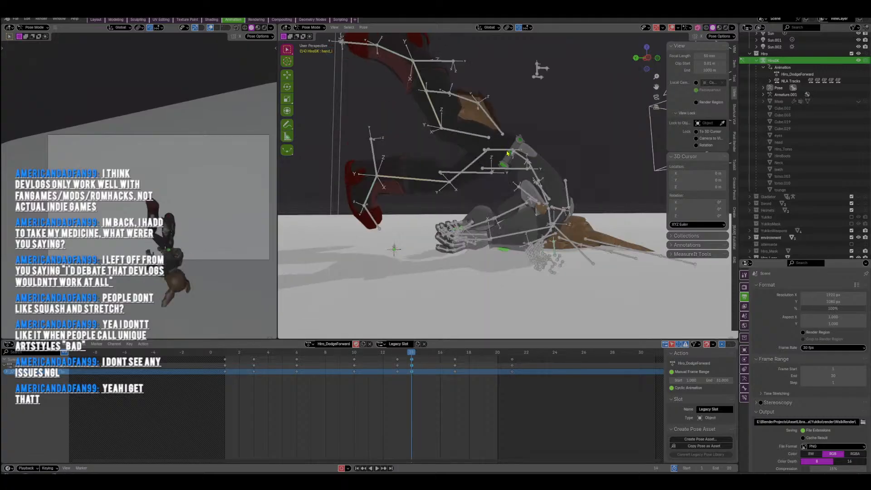
Move and rotate the pelvis at frame 15 so the body curls over with the head resting on the ground.
{"action": "left_click", "coordinate": [508, 154]}
{"action": "middle_click_drag", "start_coordinate": [507, 153], "coordinate": [483, 204]}
{"action": "left_click", "coordinate": [425, 353]}
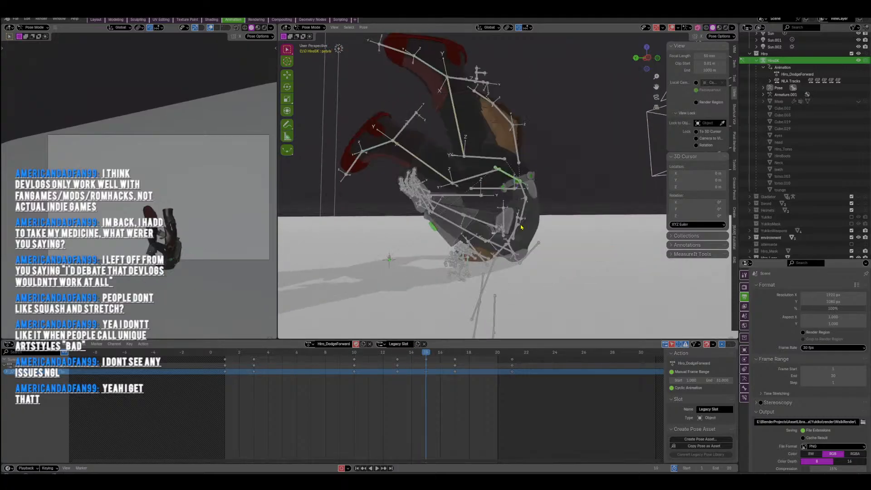
{"action": "key", "text": "g"}
{"action": "left_click", "coordinate": [523, 205]}
{"action": "key", "text": "r"}
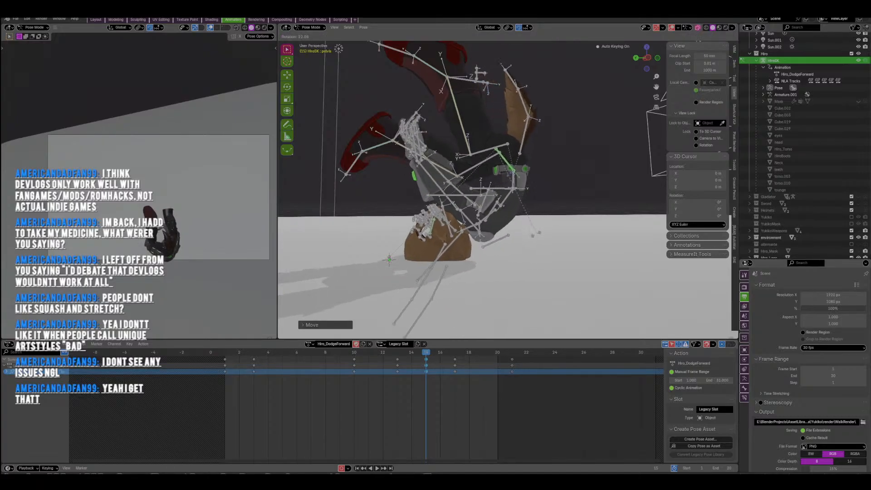
{"action": "left_click", "coordinate": [530, 229]}
{"action": "key", "text": "g"}
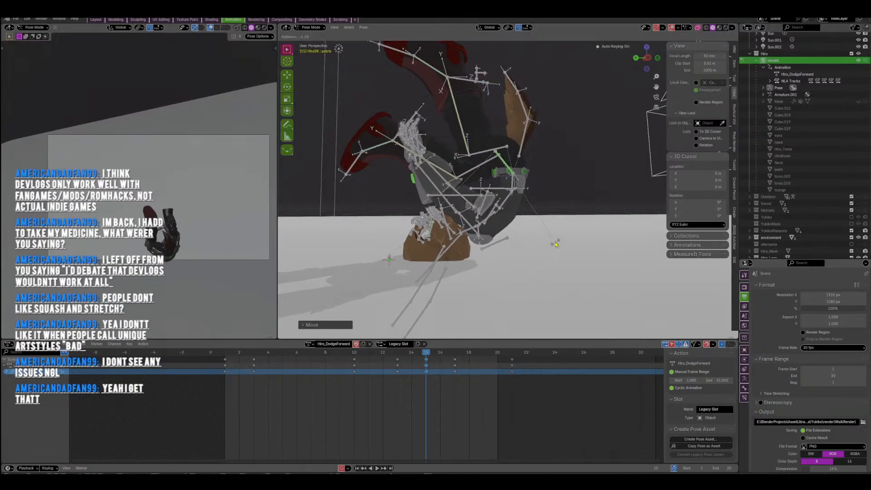
{"action": "left_click", "coordinate": [560, 241]}
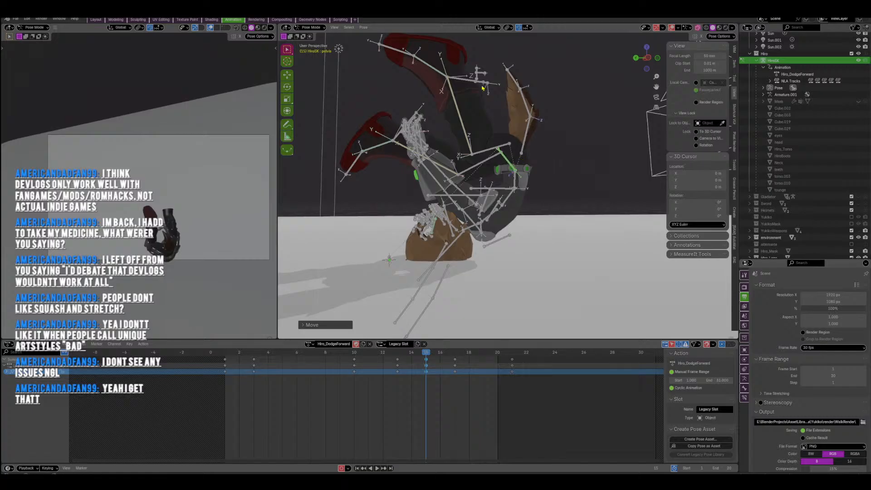
Raise both foot IK controls along the Z axis at frame 15 to extend the legs upward.
{"action": "middle_click_drag", "start_coordinate": [483, 88], "coordinate": [497, 122], "text": "shift"}
{"action": "left_click", "coordinate": [495, 115]}
{"action": "left_click", "coordinate": [428, 144], "text": "shift"}
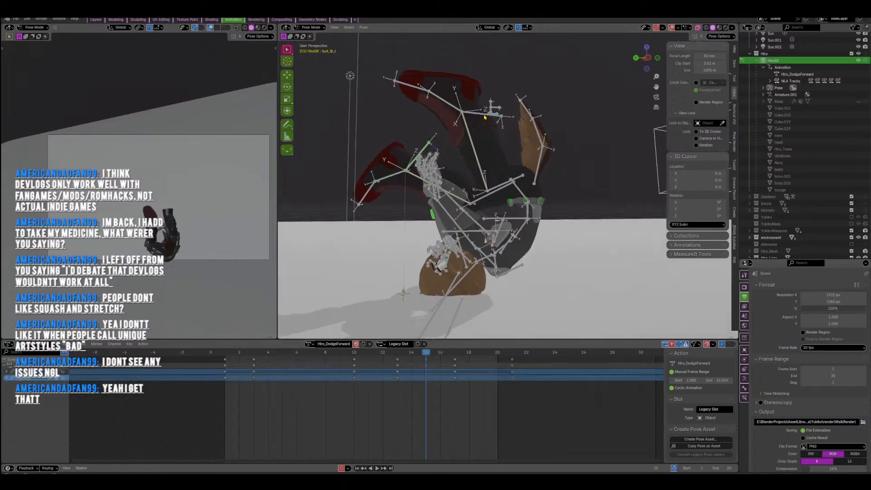
{"action": "key", "text": "g"}
{"action": "key", "text": "z"}
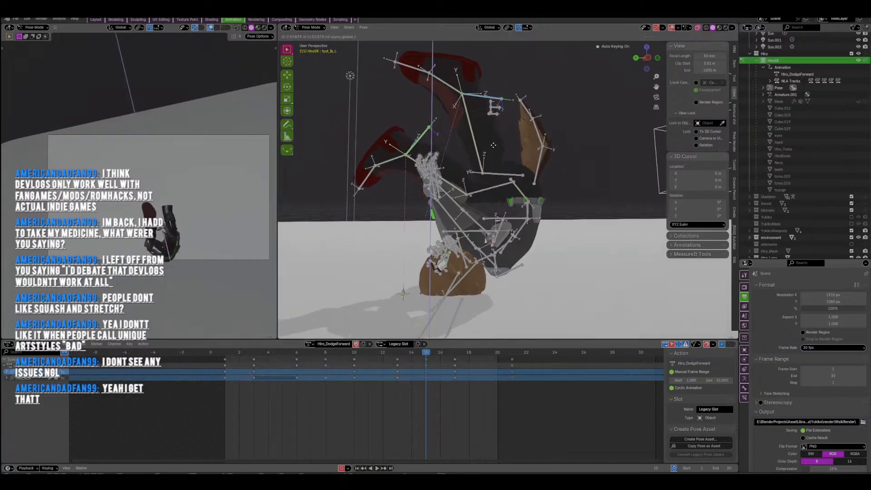
{"action": "left_click", "coordinate": [495, 120]}
Rotate and shift the pelvis at frame 15 to roll the body further over the head.
{"action": "left_click", "coordinate": [530, 203]}
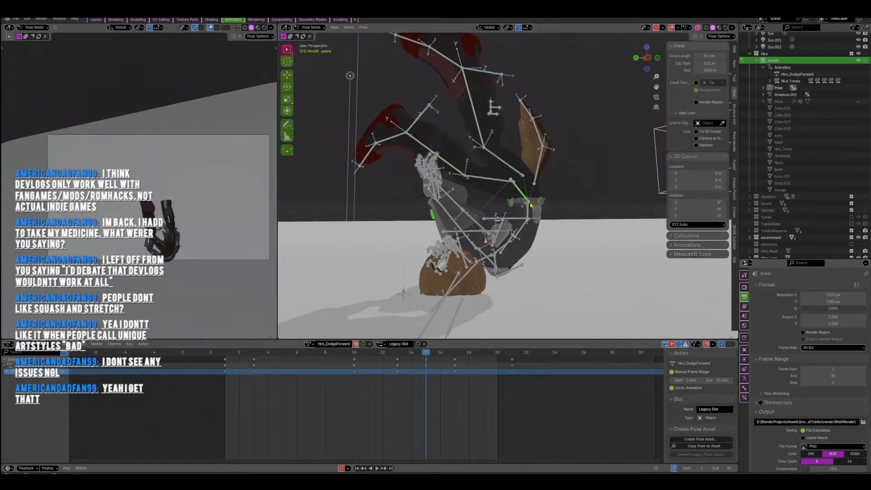
{"action": "key", "text": "r"}
{"action": "left_click", "coordinate": [542, 222]}
{"action": "key", "text": "g"}
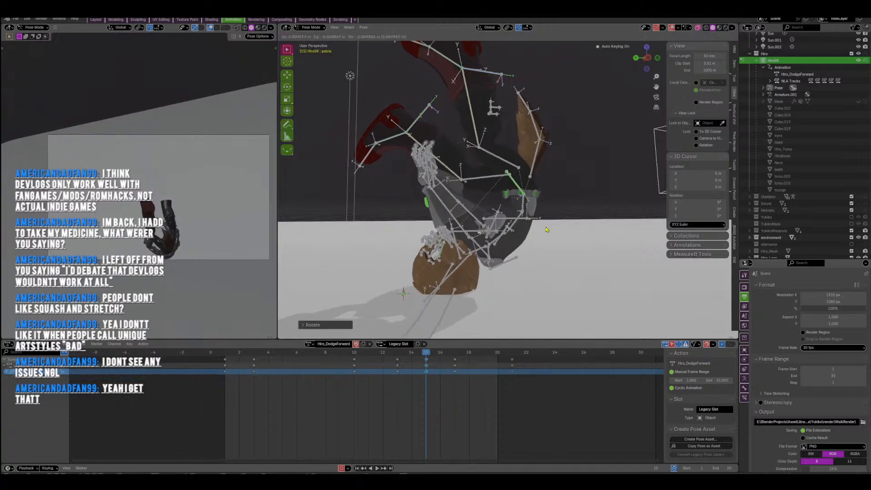
{"action": "left_click", "coordinate": [547, 229]}
{"action": "mouse_move", "coordinate": [540, 225]}
{"action": "middle_mouse_down"}
{"action": "mouse_move", "coordinate": [552, 239]}
{"action": "mouse_move", "coordinate": [554, 226]}
{"action": "middle_mouse_up"}
{"action": "key", "text": "r"}
{"action": "left_click", "coordinate": [539, 254]}
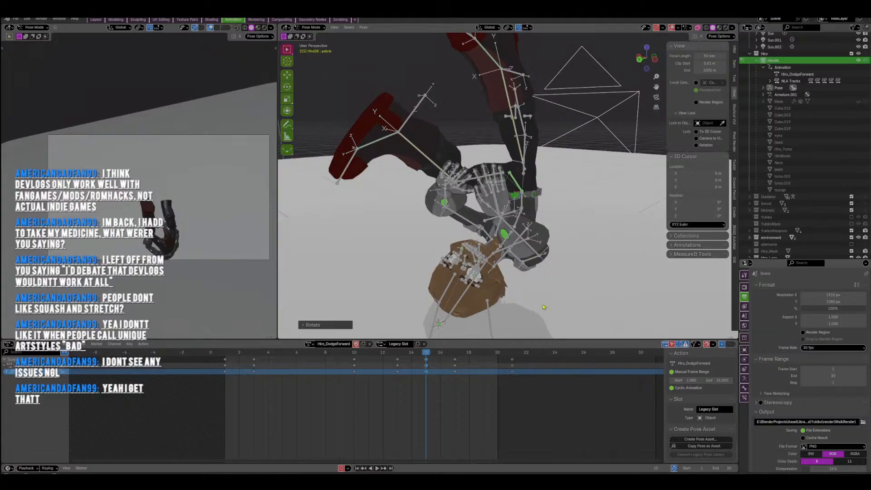
Rotate the neck and head bones at frame 15 to tuck the head toward the chest.
{"action": "middle_click_drag", "start_coordinate": [491, 279], "coordinate": [493, 188]}
{"action": "left_click", "coordinate": [493, 181]}
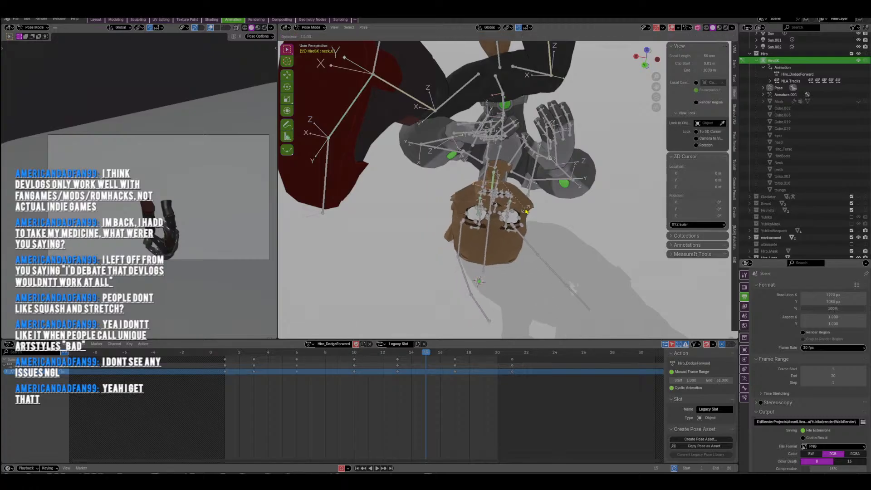
{"action": "left_click", "coordinate": [564, 237]}
{"action": "middle_click_drag", "start_coordinate": [565, 236], "coordinate": [549, 264]}
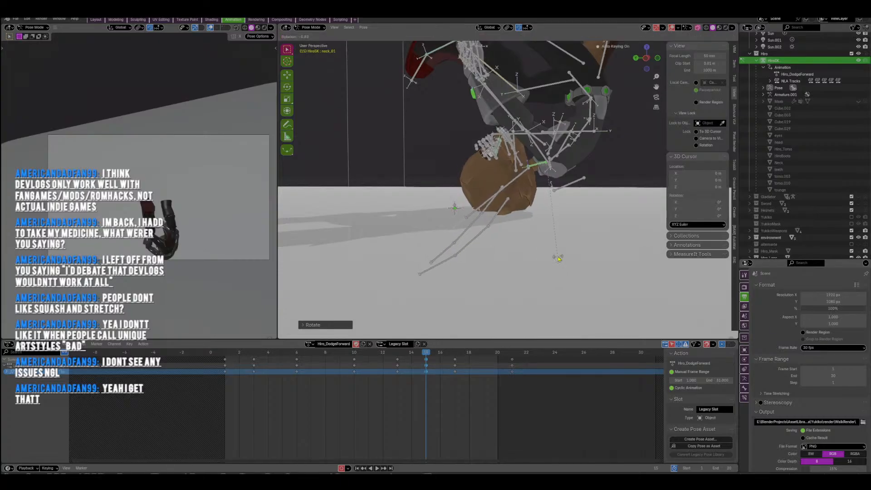
{"action": "left_click", "coordinate": [503, 193]}
{"action": "key", "text": "r"}
{"action": "left_click", "coordinate": [504, 192]}
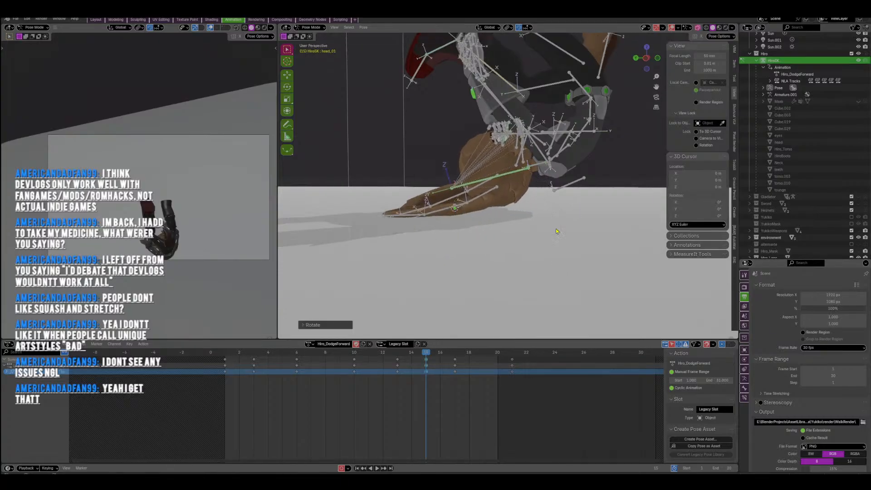
Select the bones of both ears and rotate them at frame 15 to bend the ears along the ground.
{"action": "left_click_drag", "start_coordinate": [438, 220], "coordinate": [435, 221]}
{"action": "middle_click_drag", "start_coordinate": [508, 213], "coordinate": [541, 229]}
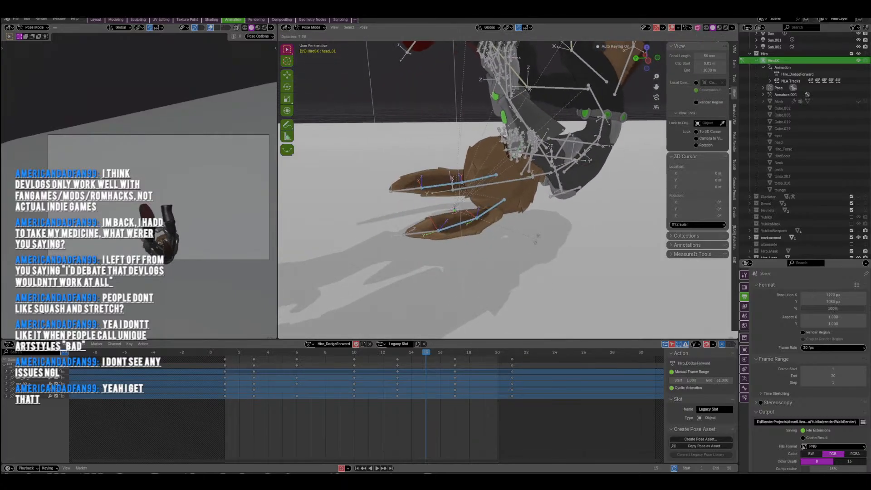
{"action": "scroll", "coordinate": [506, 180], "scroll_direction": "down", "scroll_amount": 3}
{"action": "middle_click_drag", "start_coordinate": [505, 181], "coordinate": [563, 132]}
{"action": "key", "text": "r"}
{"action": "left_click", "coordinate": [555, 189]}
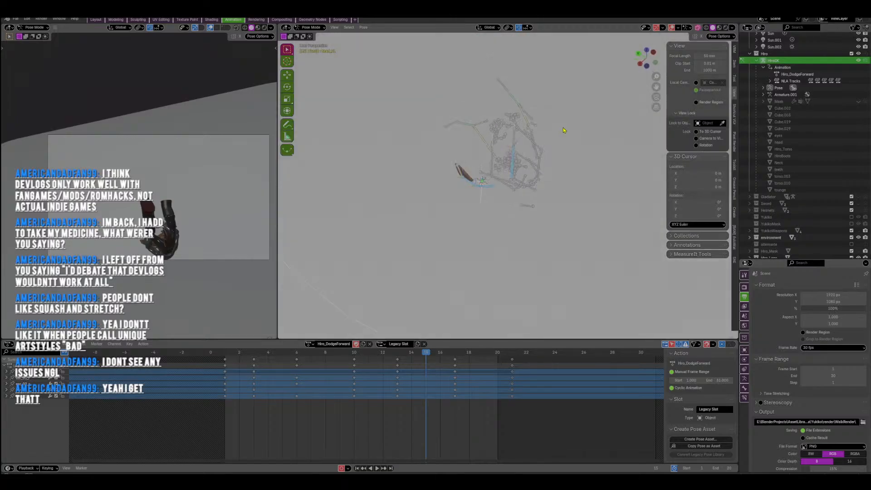
{"action": "scroll", "coordinate": [497, 202], "scroll_direction": "up", "scroll_amount": 4}
{"action": "middle_click_drag", "start_coordinate": [497, 202], "coordinate": [522, 225]}
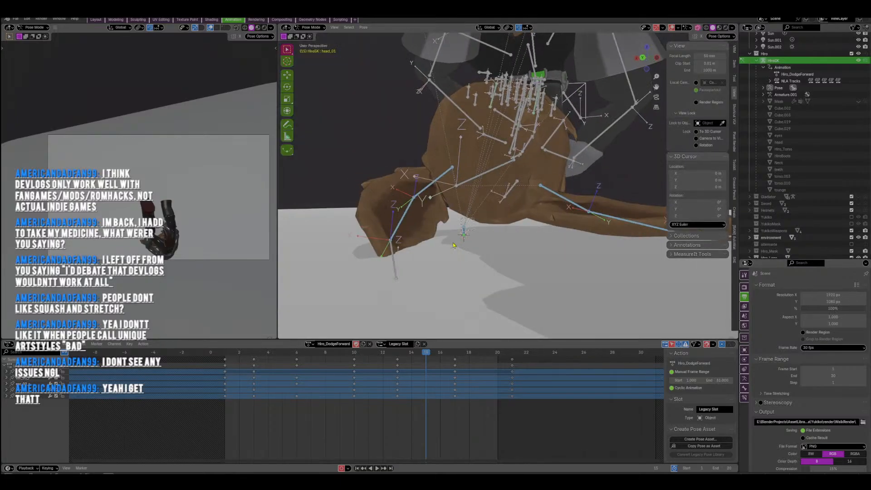
Rotate the ear segments nearest the head at frame 15 so both ears trail just above the floor.
{"action": "middle_click_drag", "start_coordinate": [453, 245], "coordinate": [521, 197]}
{"action": "left_click", "coordinate": [458, 185]}
{"action": "left_click", "coordinate": [433, 189], "text": "shift"}
{"action": "left_click", "coordinate": [436, 188], "text": "shift"}
{"action": "key", "text": "r"}
{"action": "left_click", "coordinate": [548, 211]}
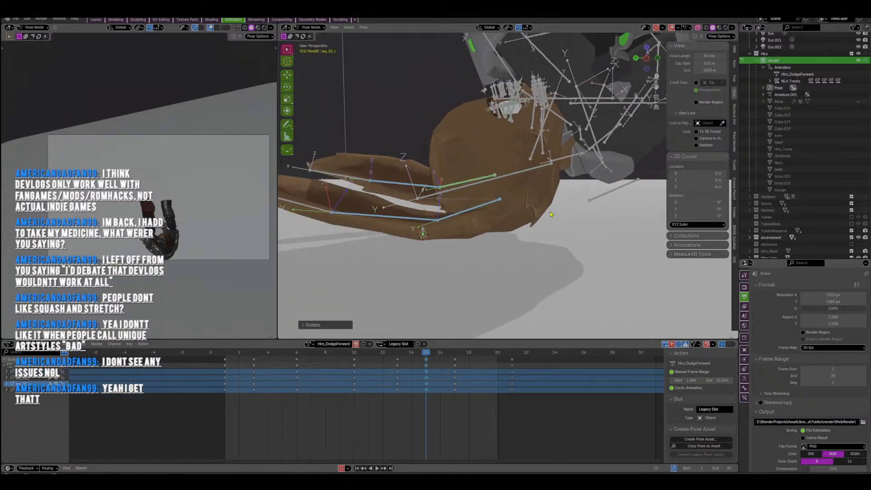
{"action": "scroll", "coordinate": [497, 229], "scroll_direction": "down", "scroll_amount": 2}
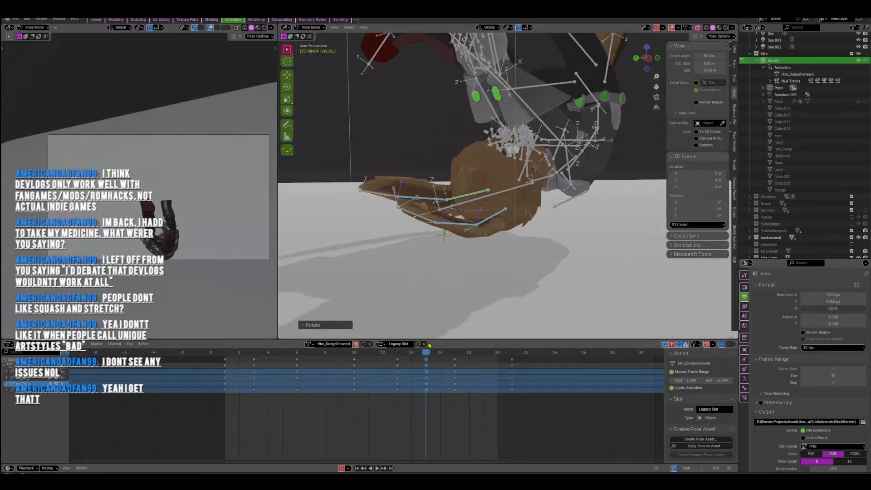
Duplicate the frame 1 keyframes of all bones to frame 21.
{"action": "key", "text": "space"}
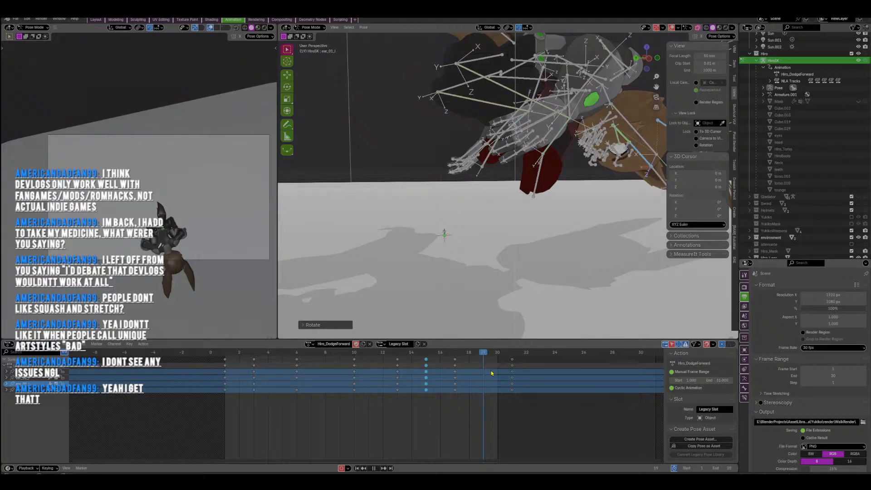
{"action": "left_click_drag", "start_coordinate": [504, 373], "coordinate": [511, 369]}
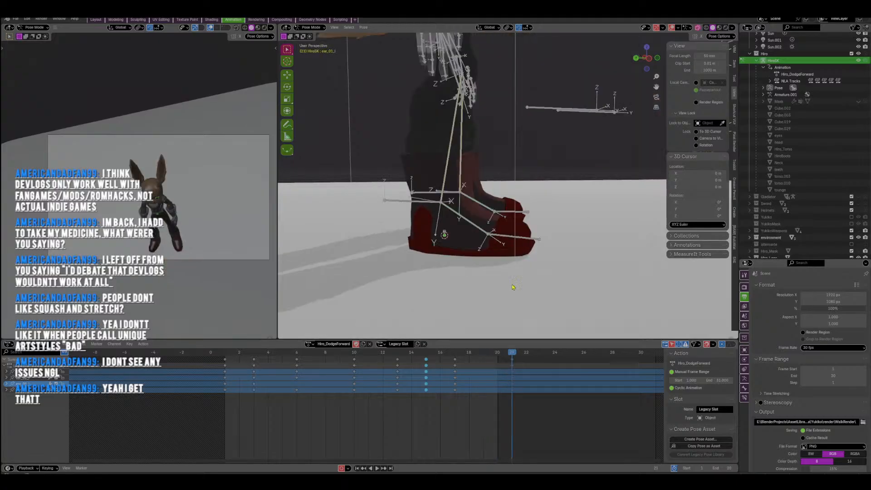
{"action": "scroll", "coordinate": [513, 286], "scroll_direction": "down", "scroll_amount": 4}
{"action": "middle_click_drag", "start_coordinate": [453, 236], "coordinate": [416, 262]}
{"action": "scroll", "coordinate": [429, 233], "scroll_direction": "down", "scroll_amount": 3}
{"action": "key", "text": "a"}
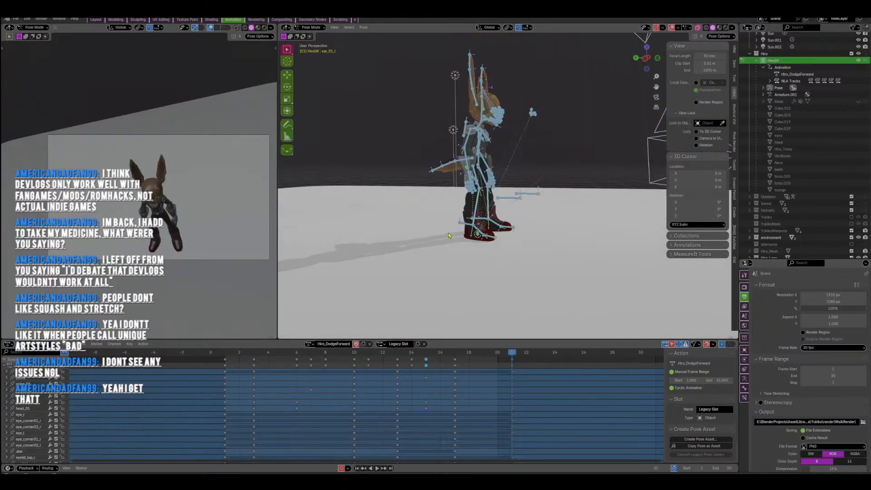
{"action": "left_click", "coordinate": [226, 359]}
{"action": "key", "text": "shift+d"}
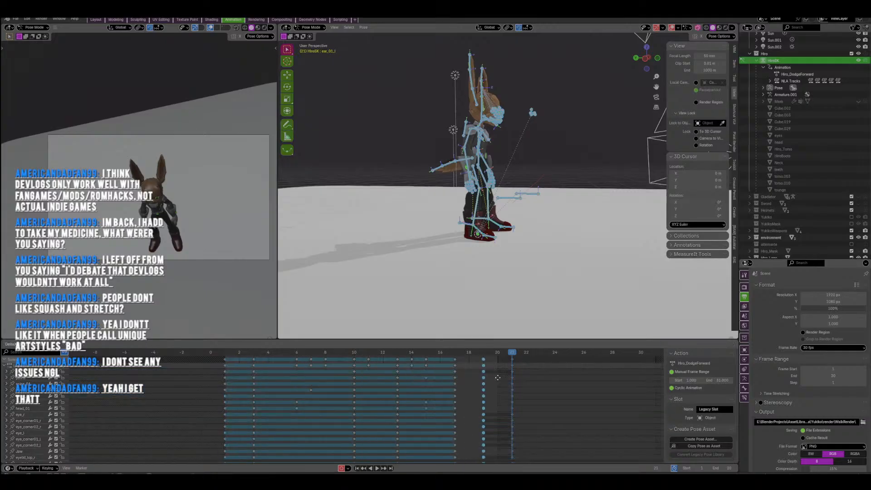
{"action": "left_click", "coordinate": [512, 361]}
Play the roll up to frame 17 and insert a keyframe there on all channels for every bone.
{"action": "key", "text": "space"}
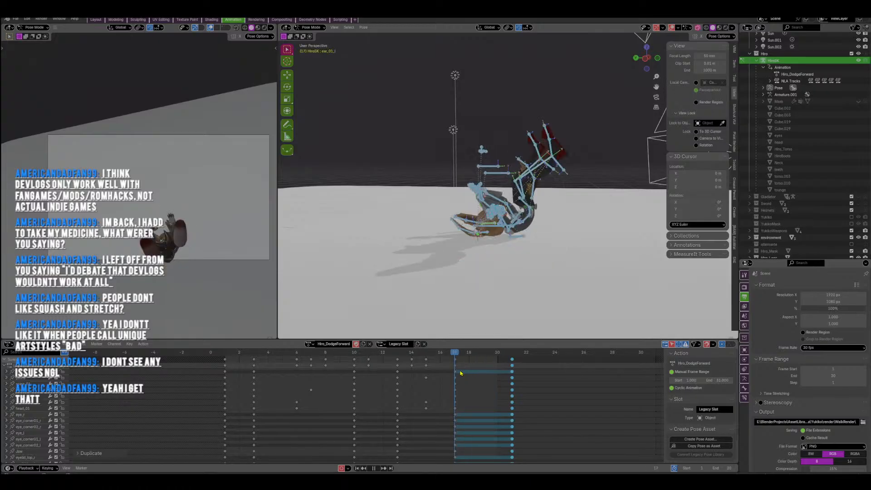
{"action": "key", "text": "space"}
{"action": "scroll", "coordinate": [520, 244], "scroll_direction": "up", "scroll_amount": 3}
{"action": "left_click", "coordinate": [538, 204]}
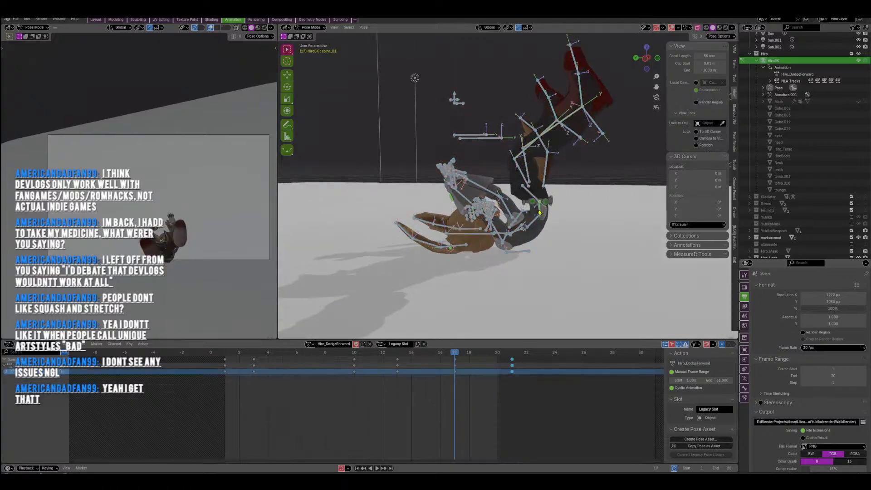
{"action": "middle_click_drag", "start_coordinate": [538, 204], "coordinate": [503, 196], "text": "shift"}
{"action": "scroll", "coordinate": [502, 200], "scroll_direction": "up", "scroll_amount": 2}
{"action": "key", "text": "a"}
{"action": "key", "text": "i"}
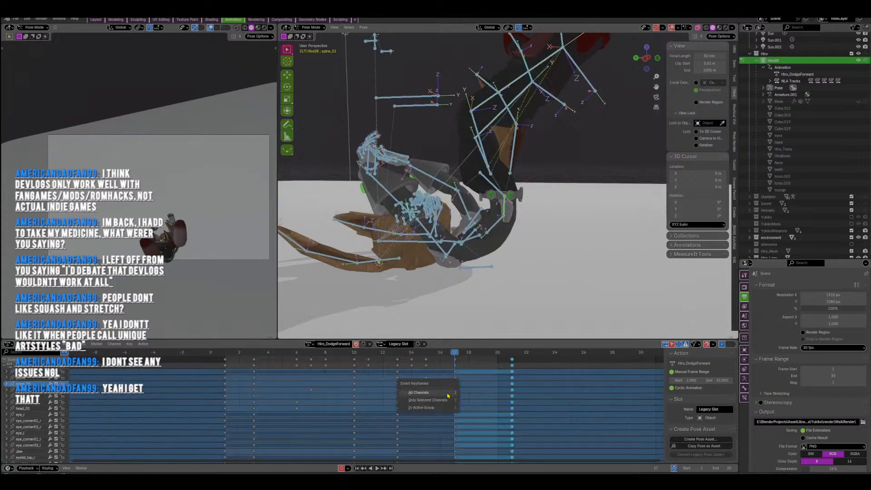
{"action": "left_click", "coordinate": [447, 394]}
Duplicate the frame 17 keyframes of all bones to frame 19 and make frame 19 current.
{"action": "left_click", "coordinate": [455, 364]}
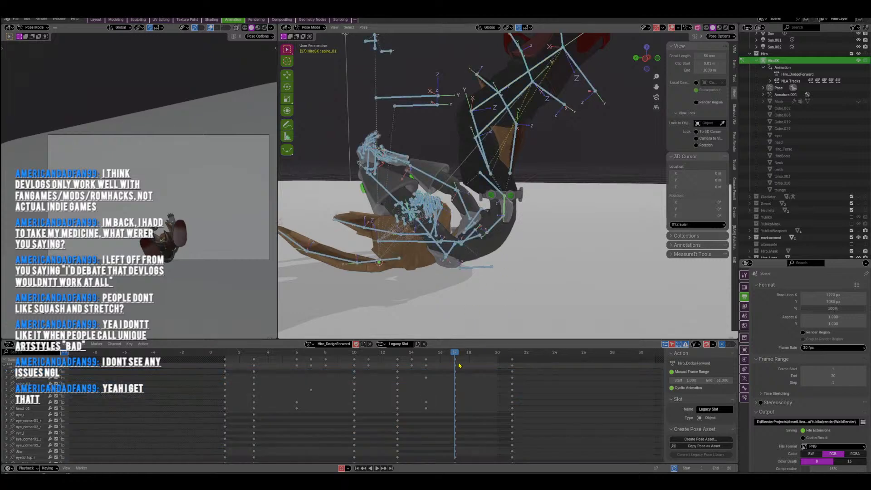
{"action": "left_click", "coordinate": [458, 366], "text": "alt"}
{"action": "key", "text": "shift+d"}
{"action": "left_click", "coordinate": [483, 357]}
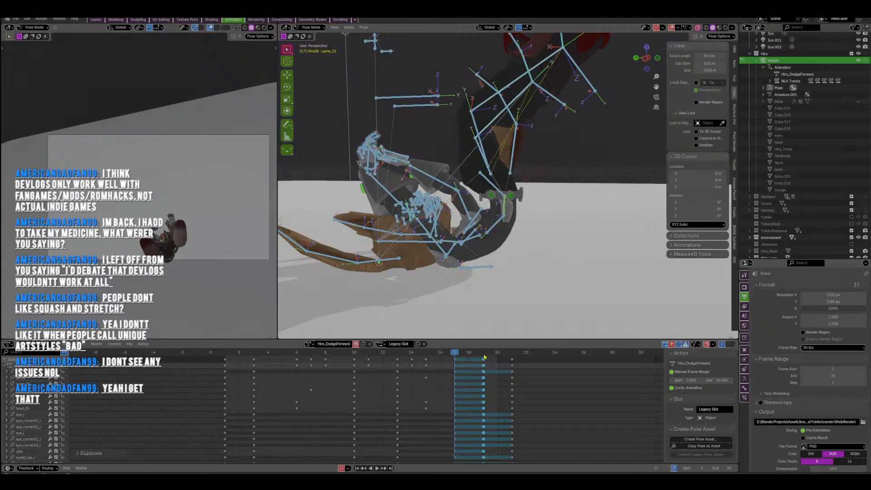
{"action": "left_click", "coordinate": [484, 352]}
Examine the curled pose from several angles and compare frames 17 and 19.
{"action": "middle_click_drag", "start_coordinate": [495, 223], "coordinate": [487, 257]}
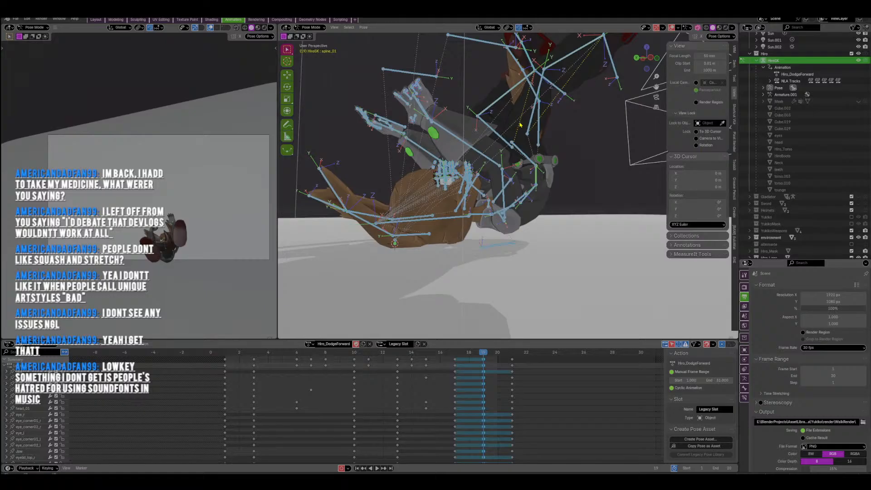
{"action": "middle_click_drag", "start_coordinate": [512, 151], "coordinate": [505, 186]}
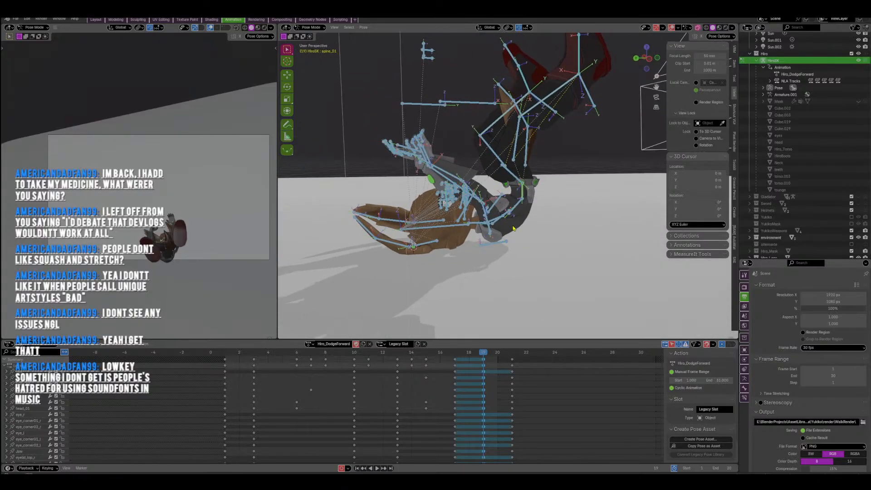
{"action": "middle_click_drag", "start_coordinate": [513, 228], "coordinate": [535, 231]}
{"action": "left_click_drag", "start_coordinate": [533, 207], "coordinate": [557, 217], "text": "ctrl"}
{"action": "middle_click_drag", "start_coordinate": [557, 217], "coordinate": [506, 229]}
{"action": "left_click_drag", "start_coordinate": [484, 354], "coordinate": [457, 365]}
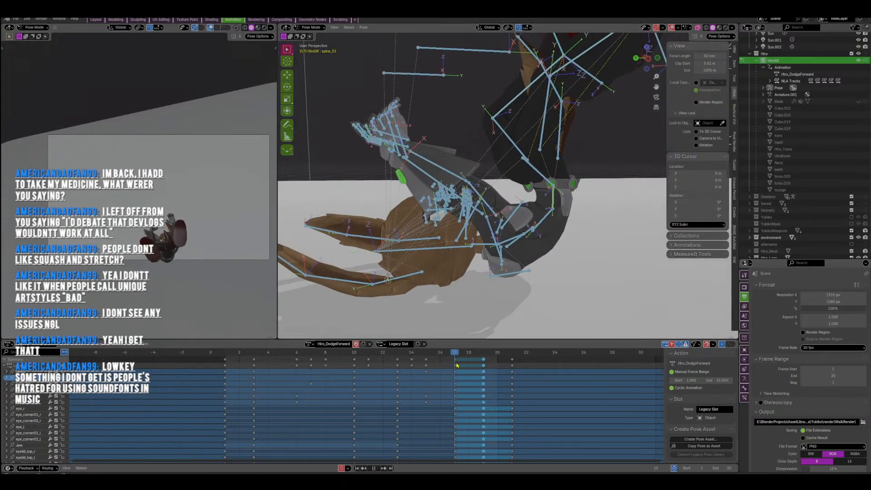
{"action": "left_click", "coordinate": [479, 359]}
{"action": "scroll", "coordinate": [547, 229], "scroll_direction": "down", "scroll_amount": 1}
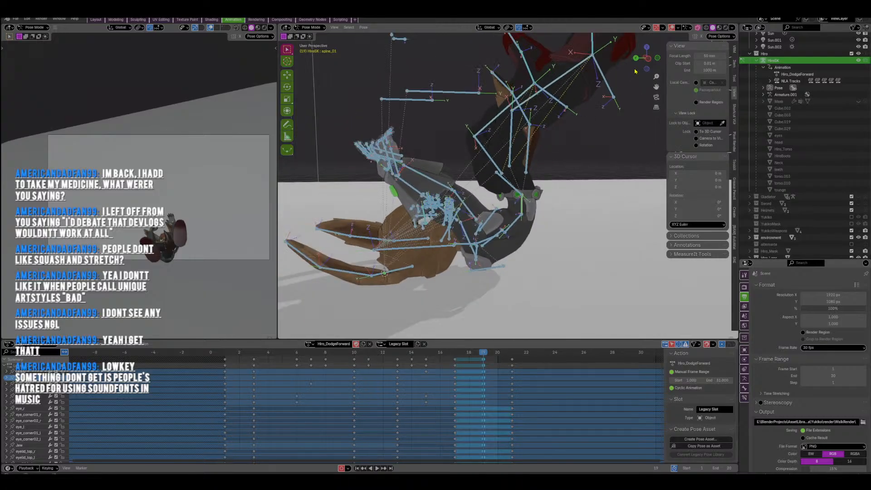
In the side view, rotate the body and reposition the pelvis at frame 19 so the character rolls onto its back.
{"action": "left_click", "coordinate": [649, 63]}
{"action": "key", "text": "r"}
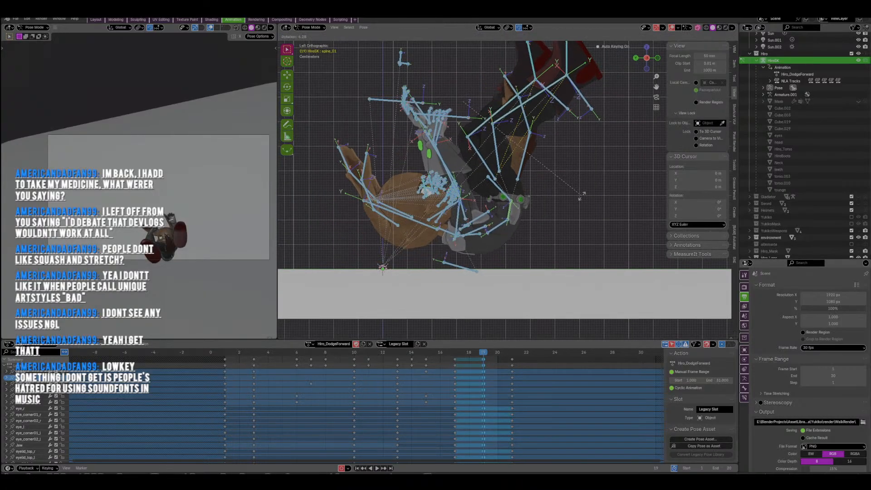
{"action": "left_click", "coordinate": [539, 202]}
{"action": "left_click", "coordinate": [510, 200]}
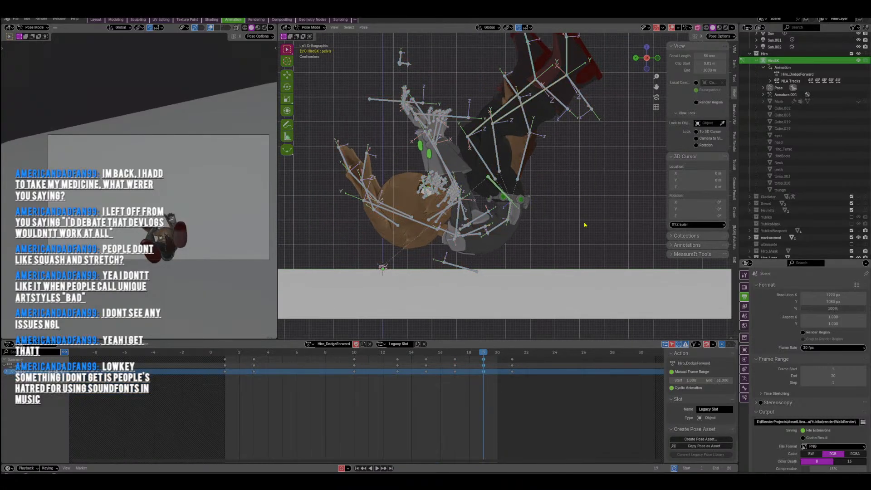
{"action": "key", "text": "g"}
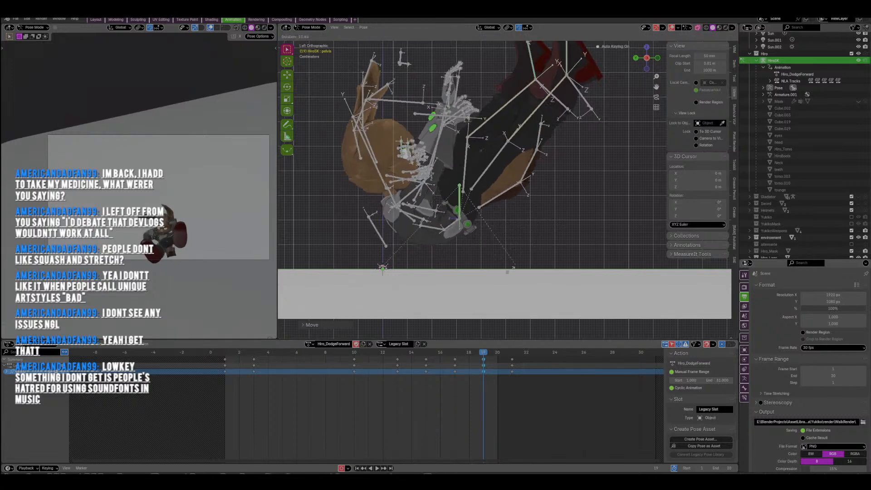
{"action": "left_click", "coordinate": [574, 137]}
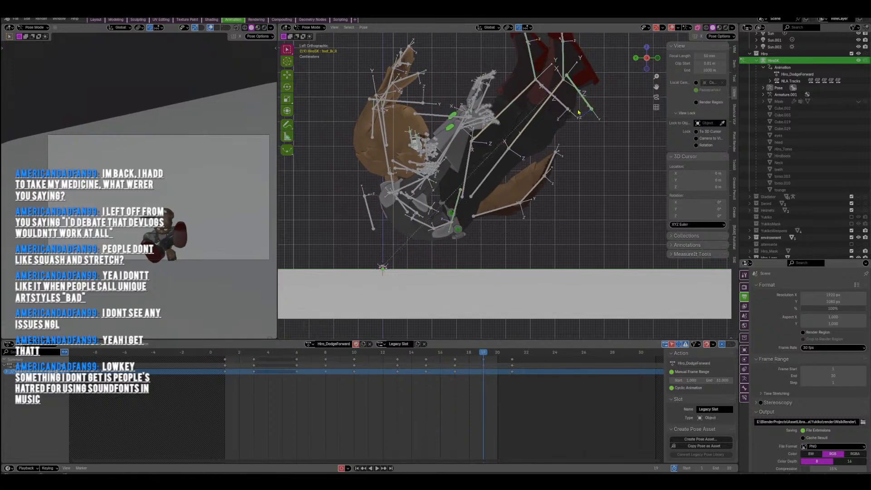
Move both foot IK controls down toward the body at frame 19 and rotate the toe bones toward the head.
{"action": "left_click", "coordinate": [560, 103], "text": "shift"}
{"action": "key", "text": "g"}
{"action": "left_click", "coordinate": [567, 130]}
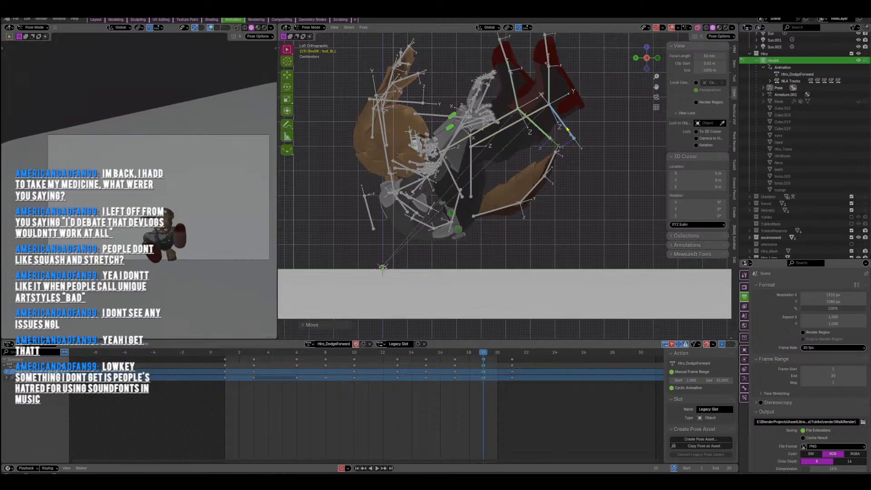
{"action": "middle_click_drag", "start_coordinate": [558, 82], "coordinate": [557, 109], "text": "shift"}
{"action": "left_click_drag", "start_coordinate": [569, 43], "coordinate": [477, 86]}
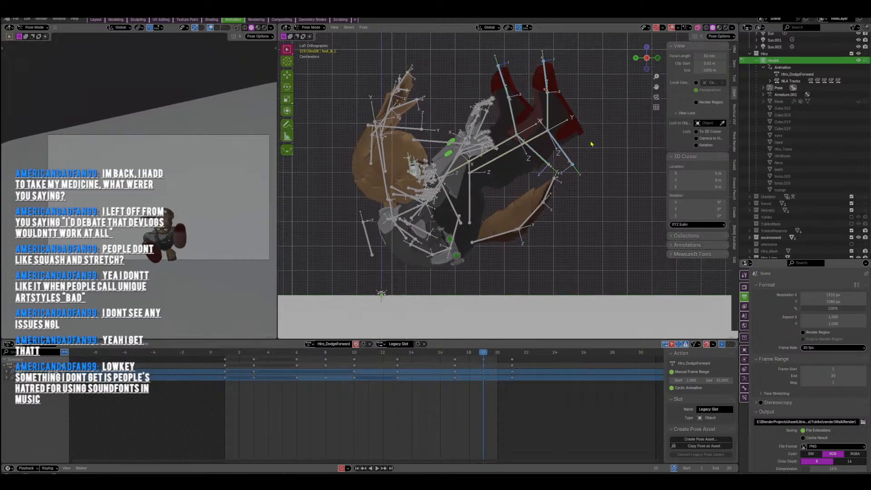
{"action": "key", "text": "r"}
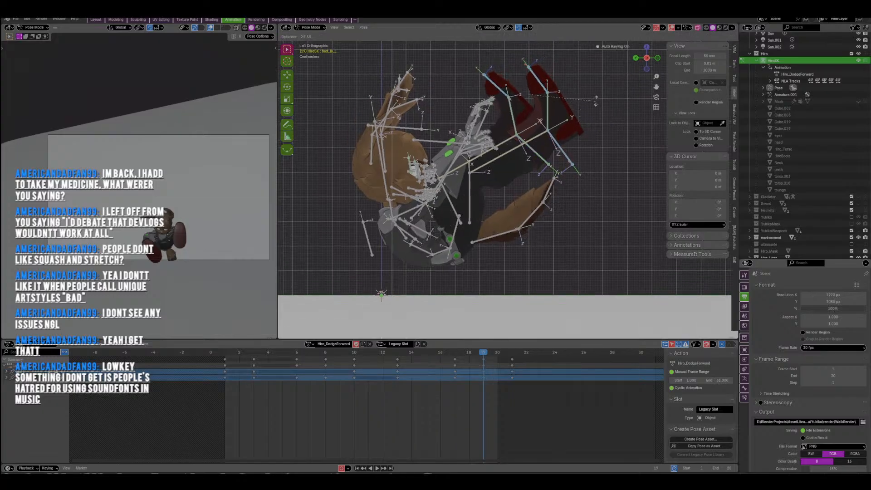
{"action": "left_click", "coordinate": [596, 100]}
At frame 19, rotate the pelvis and reposition it, adjusting its height so the back sits just above the ground.
{"action": "middle_click_drag", "start_coordinate": [496, 198], "coordinate": [529, 174], "text": "shift"}
{"action": "left_click", "coordinate": [484, 218]}
{"action": "key", "text": "g"}
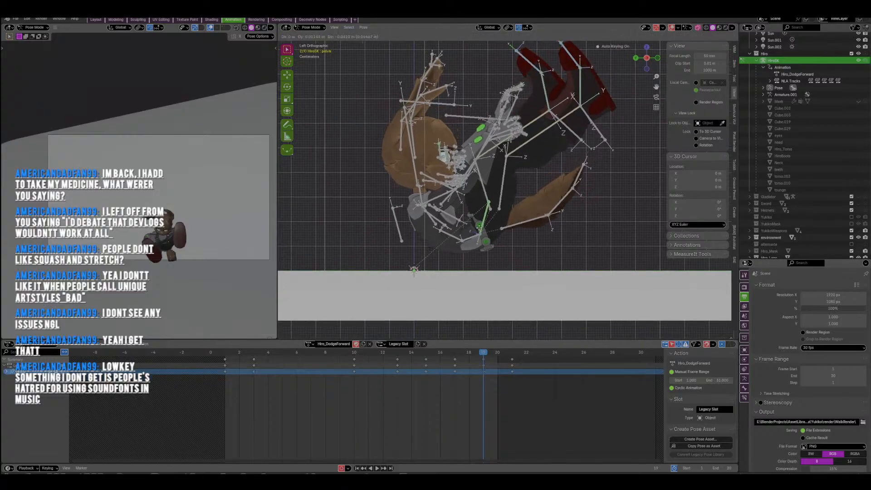
{"action": "key", "text": "r"}
{"action": "left_click", "coordinate": [527, 230]}
{"action": "key", "text": "g"}
{"action": "key", "text": "z"}
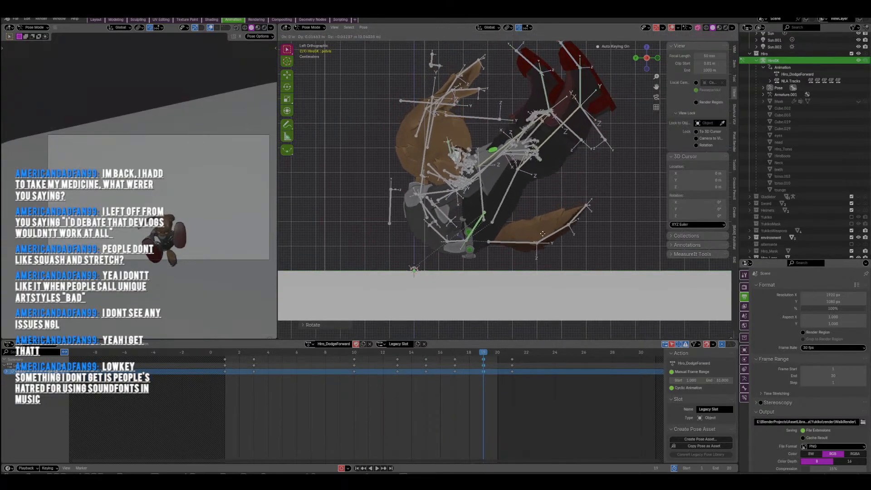
{"action": "left_click", "coordinate": [544, 235]}
{"action": "key", "text": "g"}
{"action": "key", "text": "z"}
{"action": "left_click", "coordinate": [552, 230]}
{"action": "key", "text": "g"}
{"action": "left_click", "coordinate": [555, 220]}
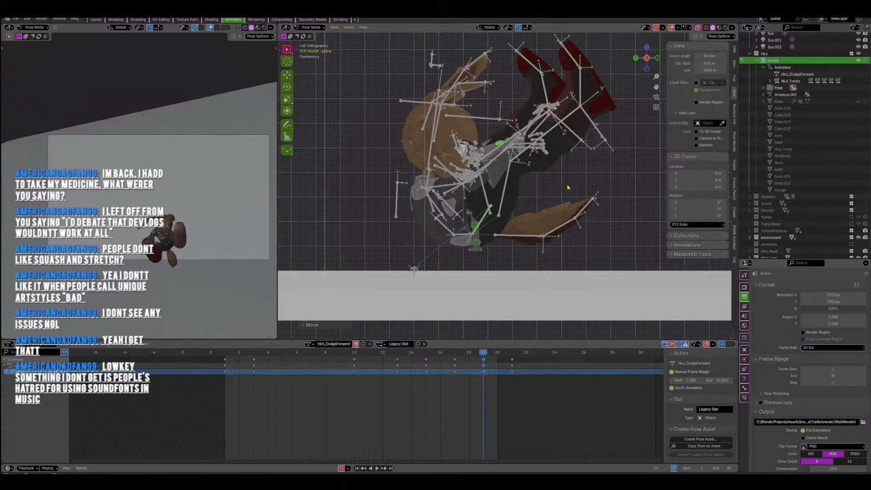
Lower the pelvis and both foot IK controls together at frame 19 so the rolled body rests closer to the ground.
{"action": "left_click", "coordinate": [599, 129], "text": "shift"}
{"action": "key", "text": "g"}
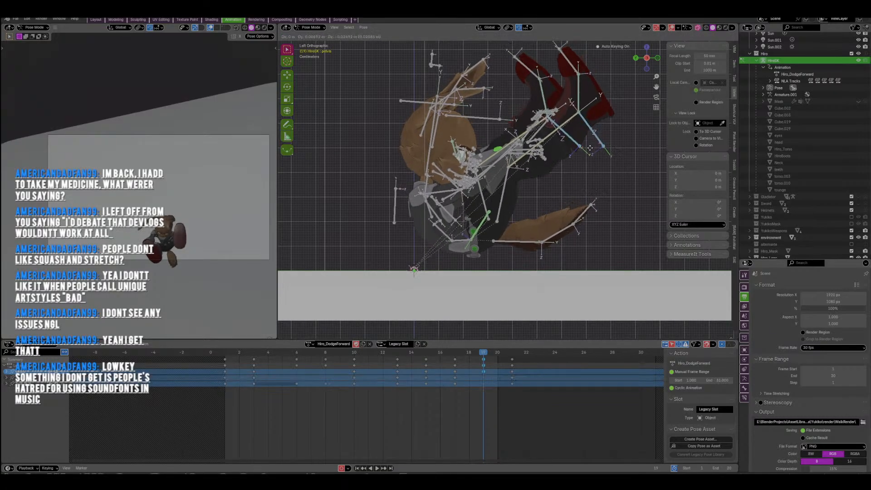
{"action": "left_click", "coordinate": [588, 159]}
{"action": "key", "text": "r"}
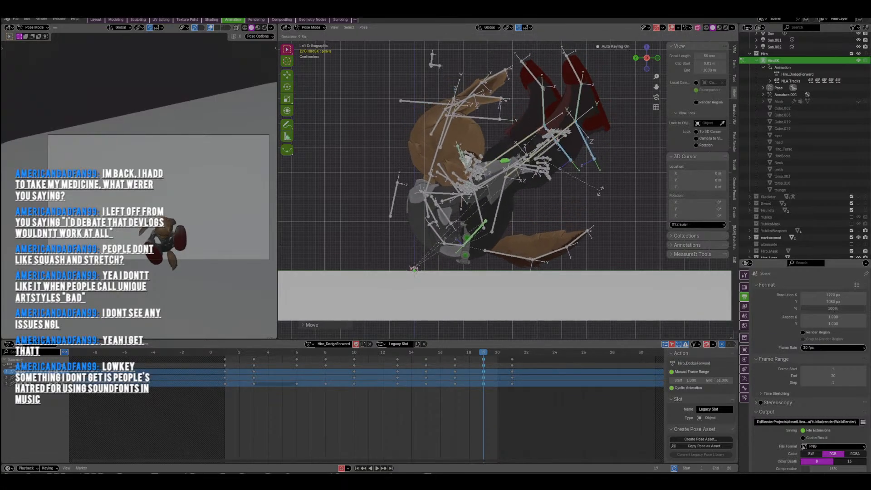
{"action": "left_click", "coordinate": [604, 190]}
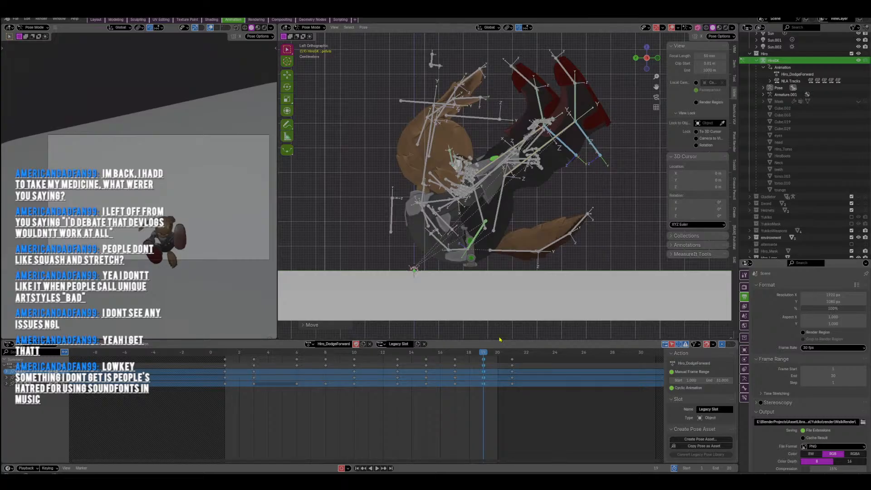
Play back the roll in the side view and check the motion between frames 16 and 19.
{"action": "key", "text": "space"}
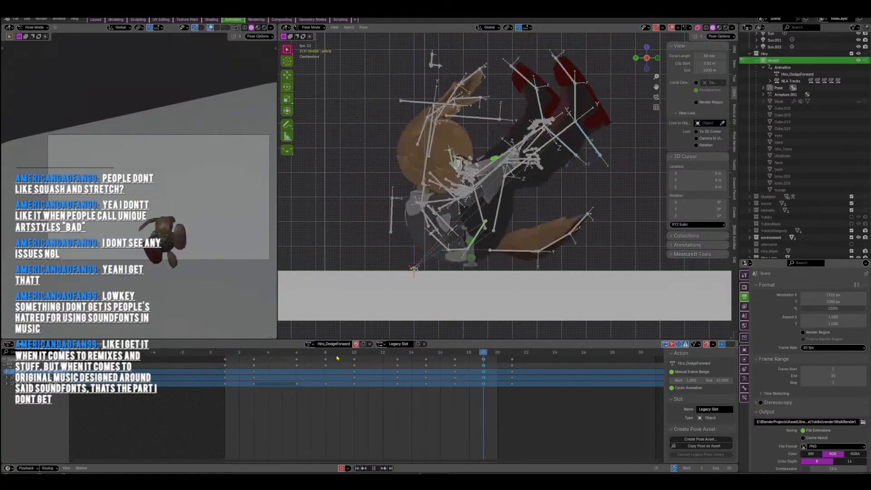
{"action": "scroll", "coordinate": [453, 237], "scroll_direction": "up", "scroll_amount": 2}
{"action": "scroll", "coordinate": [426, 241], "scroll_direction": "down", "scroll_amount": 3}
{"action": "middle_click_drag", "start_coordinate": [439, 265], "coordinate": [435, 278], "text": "shift"}
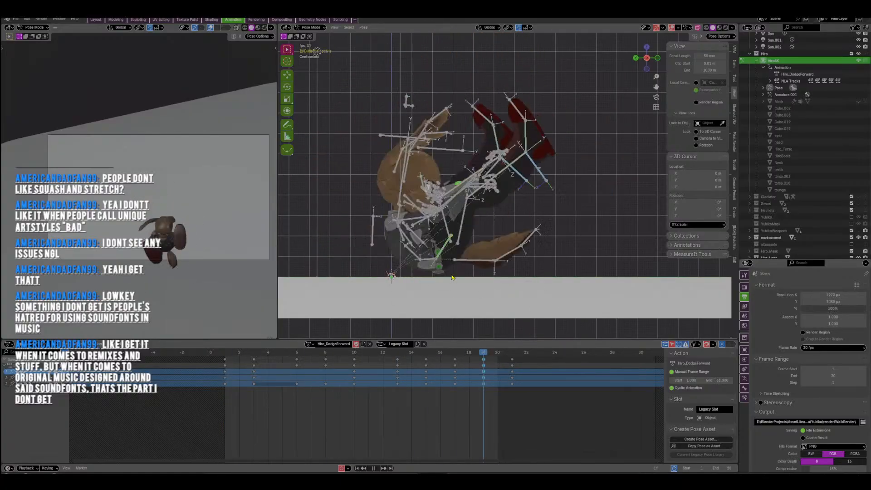
{"action": "key", "text": "space"}
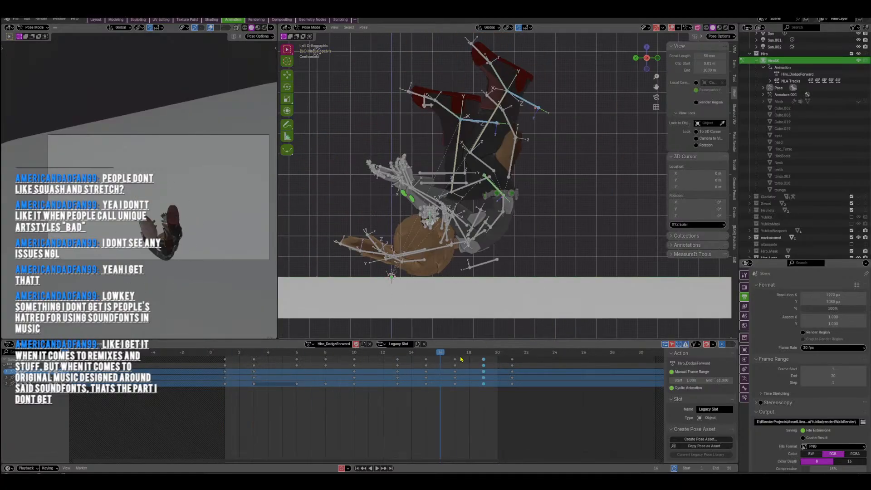
{"action": "key", "text": "space"}
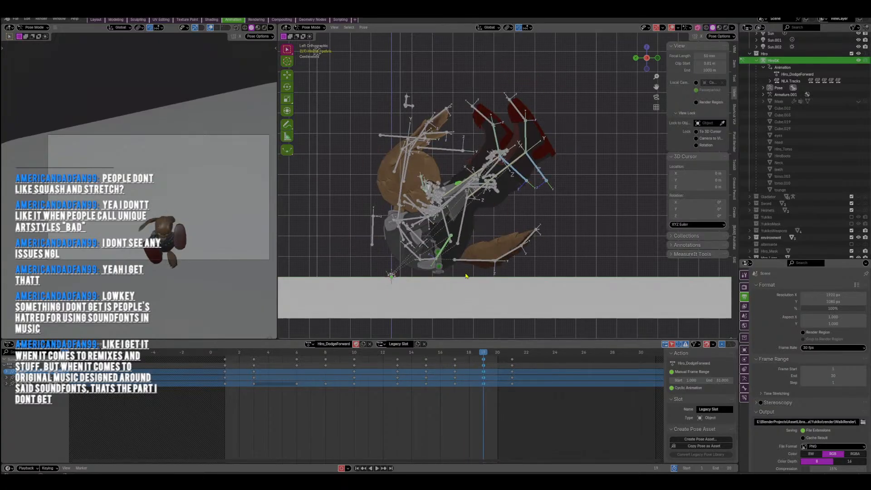
Repose the left arm at frame 19 by rotating the upper arm.
{"action": "middle_click_drag", "start_coordinate": [465, 275], "coordinate": [552, 212]}
{"action": "left_click", "coordinate": [496, 219]}
{"action": "key", "text": "r"}
{"action": "left_click", "coordinate": [480, 190]}
{"action": "key", "text": "r"}
{"action": "left_click", "coordinate": [567, 220]}
{"action": "key", "text": "r"}
{"action": "left_click", "coordinate": [513, 211]}
{"action": "key", "text": "r"}
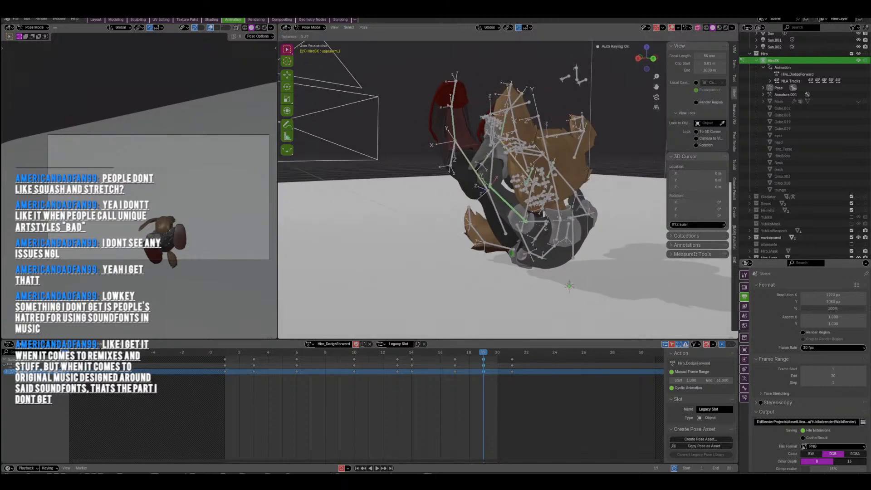
{"action": "left_click", "coordinate": [551, 221]}
Bend the left forearm up toward the head at frame 19 and rotate the left hand to follow it.
{"action": "key", "text": "r"}
{"action": "left_click", "coordinate": [501, 183]}
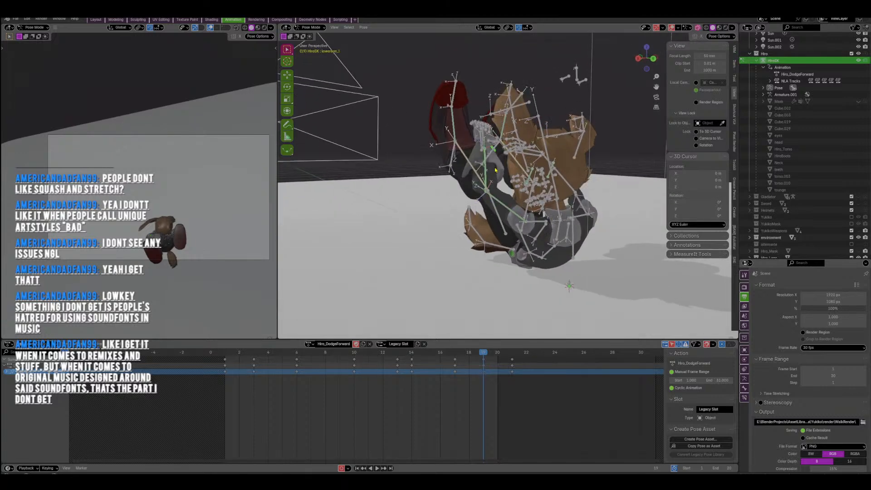
{"action": "middle_click_drag", "start_coordinate": [495, 169], "coordinate": [584, 175]}
{"action": "key", "text": "r"}
{"action": "left_click", "coordinate": [495, 213]}
{"action": "key", "text": "r"}
{"action": "left_click", "coordinate": [536, 216]}
{"action": "key", "text": "r"}
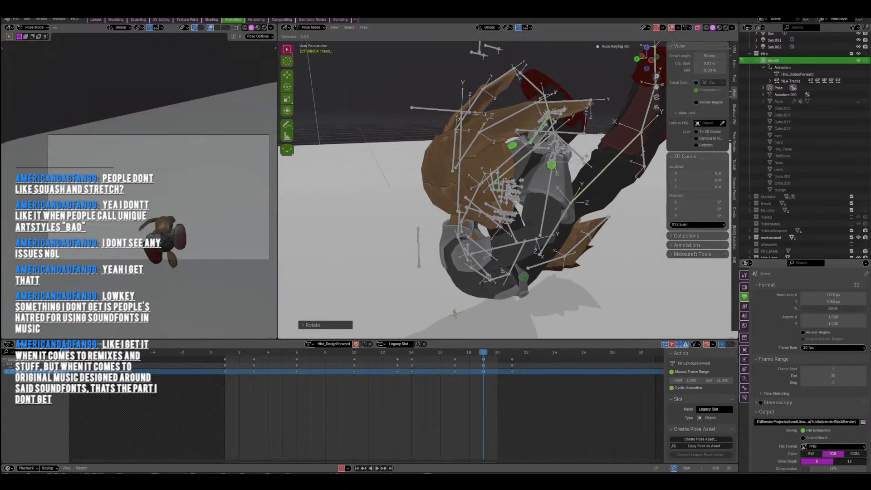
{"action": "left_click", "coordinate": [550, 202]}
Rotate the right upper arm and forearm at frame 19 so the arm folds up in front of the body.
{"action": "middle_click_drag", "start_coordinate": [549, 203], "coordinate": [503, 193]}
{"action": "left_click", "coordinate": [501, 190]}
{"action": "key", "text": "r"}
{"action": "left_click", "coordinate": [504, 179]}
{"action": "left_click", "coordinate": [506, 159]}
{"action": "key", "text": "r"}
{"action": "left_click", "coordinate": [490, 151]}
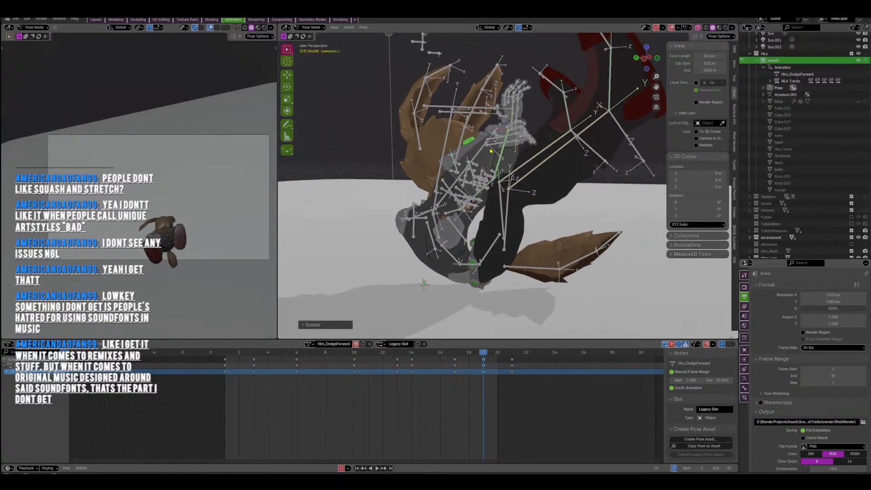
Refine the arm rotations at frame 19 so both hands are raised close to the head.
{"action": "left_click", "coordinate": [468, 148]}
{"action": "middle_click_drag", "start_coordinate": [488, 159], "coordinate": [552, 174]}
{"action": "key", "text": "r"}
{"action": "left_click", "coordinate": [473, 132]}
{"action": "key", "text": "r"}
{"action": "left_click", "coordinate": [469, 109]}
Lower the left foot IK control toward the ground at frame 19 and rotate the foot upright.
{"action": "key", "text": "g"}
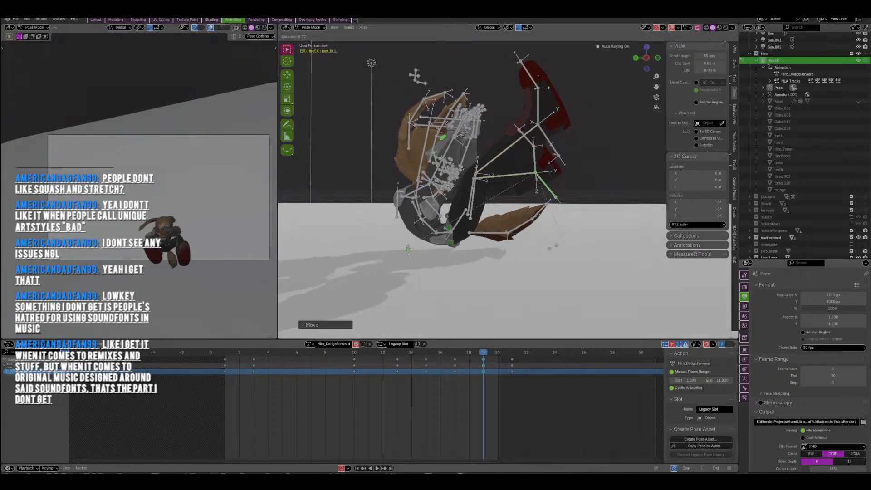
{"action": "left_click", "coordinate": [559, 225]}
{"action": "key", "text": "g"}
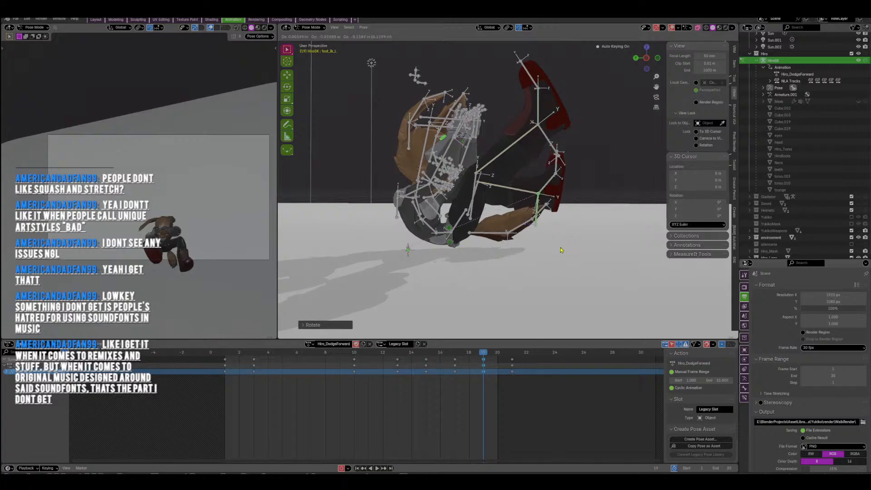
{"action": "left_click", "coordinate": [560, 250]}
{"action": "middle_click_drag", "start_coordinate": [561, 250], "coordinate": [535, 252]}
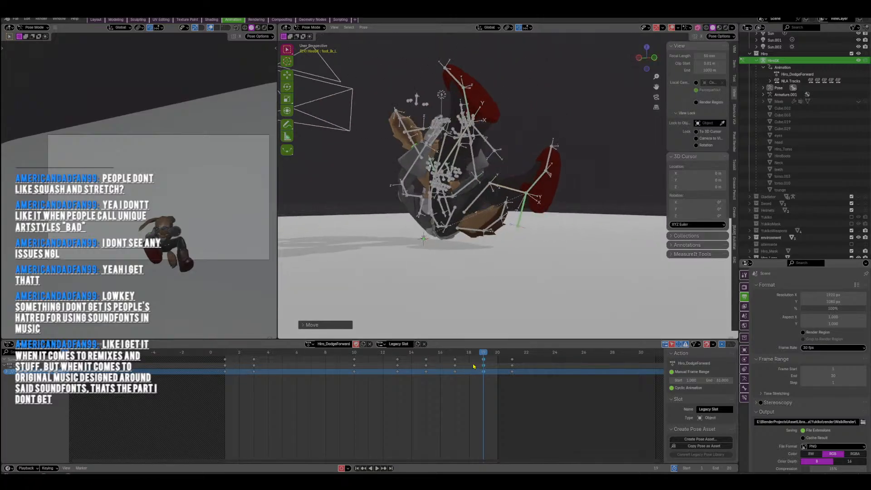
{"action": "left_click_drag", "start_coordinate": [471, 353], "coordinate": [479, 379]}
Lower the right foot IK control at frame 19 and rotate it so the leg extends forward above the left one.
{"action": "middle_click_drag", "start_coordinate": [492, 191], "coordinate": [563, 181]}
{"action": "left_click", "coordinate": [540, 170]}
{"action": "key", "text": "g"}
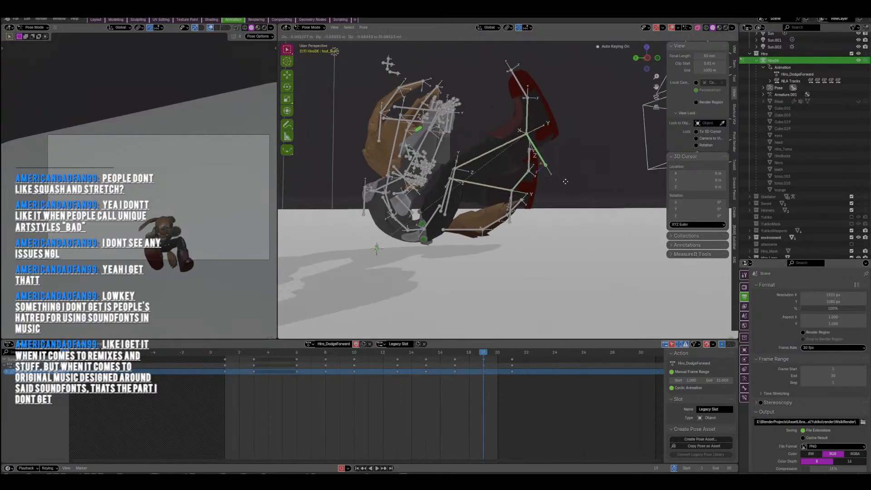
{"action": "left_click", "coordinate": [565, 194]}
{"action": "key", "text": "r"}
{"action": "left_click", "coordinate": [560, 215]}
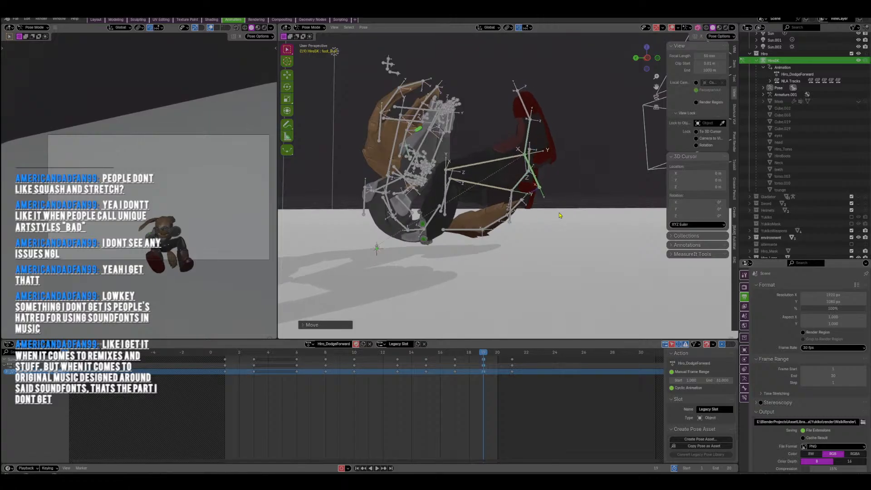
{"action": "key", "text": "g"}
{"action": "left_click", "coordinate": [558, 211]}
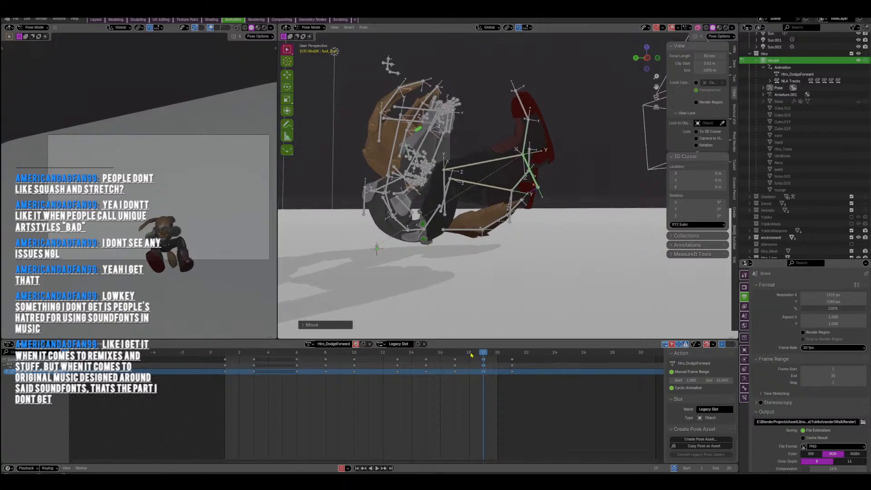
Play back the roll and examine the poses at frames 14 and 15 from several angles.
{"action": "key", "text": "space"}
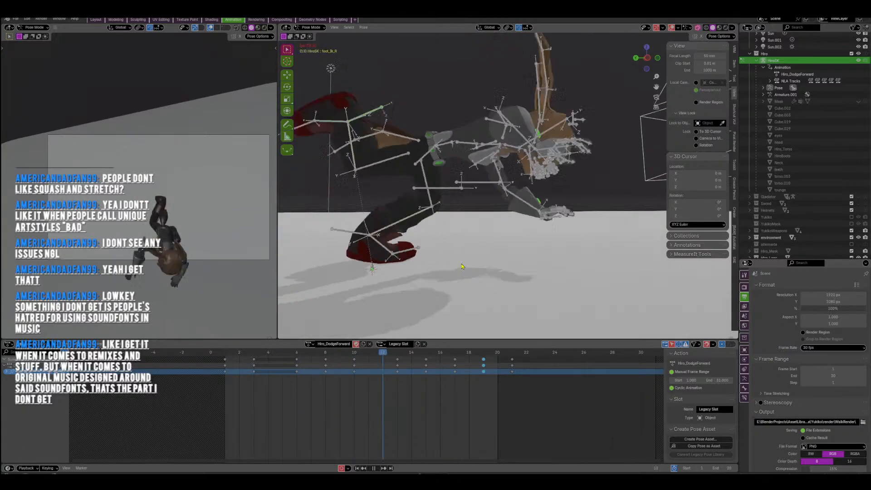
{"action": "key", "text": "space"}
{"action": "key", "text": "space"}
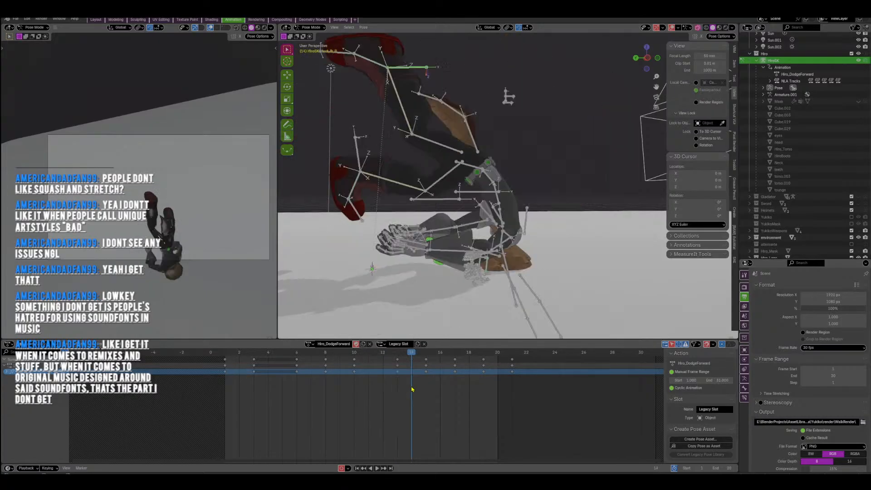
{"action": "middle_click_drag", "start_coordinate": [476, 309], "coordinate": [526, 198]}
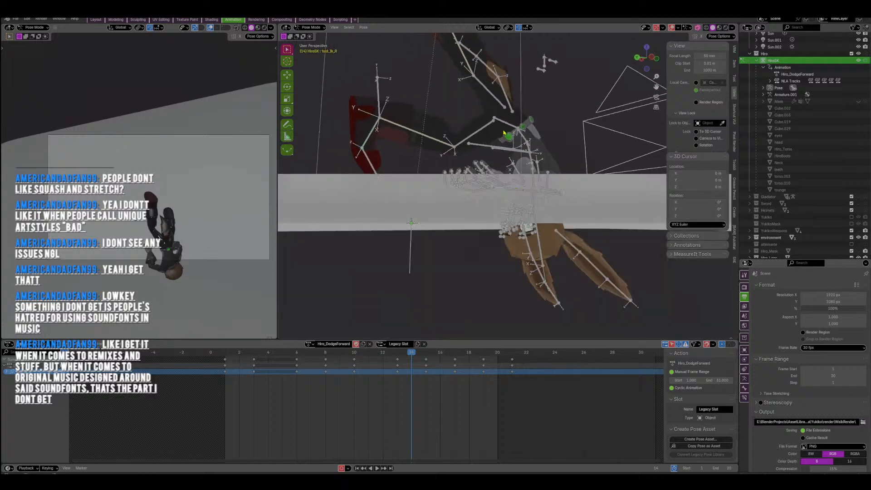
{"action": "middle_click_drag", "start_coordinate": [471, 245], "coordinate": [425, 311]}
{"action": "left_click", "coordinate": [422, 354]}
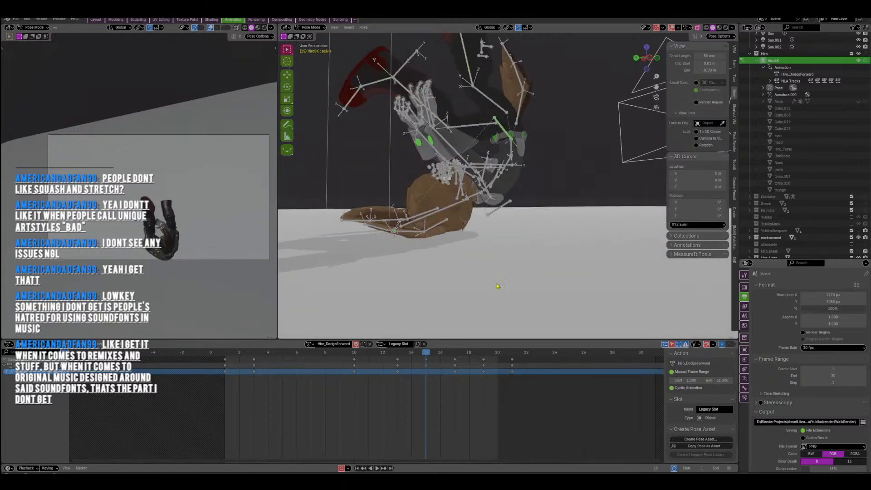
{"action": "middle_click_drag", "start_coordinate": [497, 287], "coordinate": [447, 314]}
Go to frame 13 and move the pelvis slightly down in the diving pose.
{"action": "left_click", "coordinate": [398, 355]}
{"action": "middle_click_drag", "start_coordinate": [456, 263], "coordinate": [481, 209]}
{"action": "key", "text": "g"}
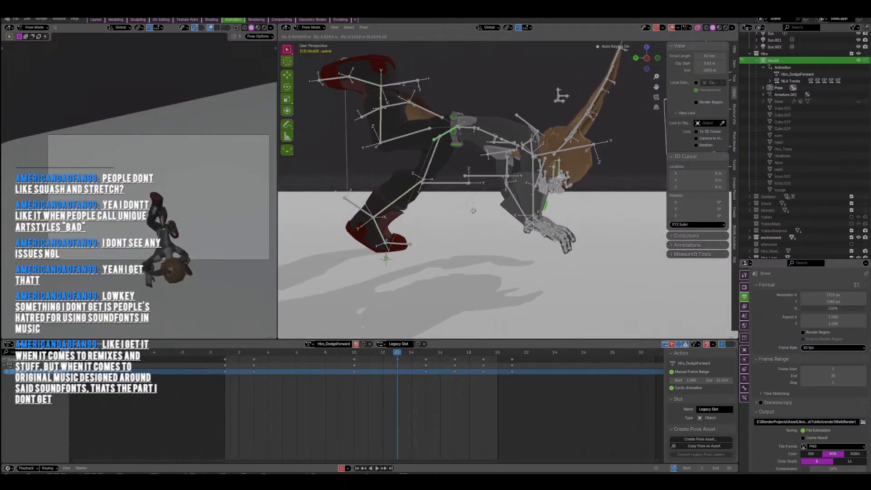
{"action": "left_click", "coordinate": [476, 222]}
{"action": "middle_click_drag", "start_coordinate": [476, 222], "coordinate": [524, 243]}
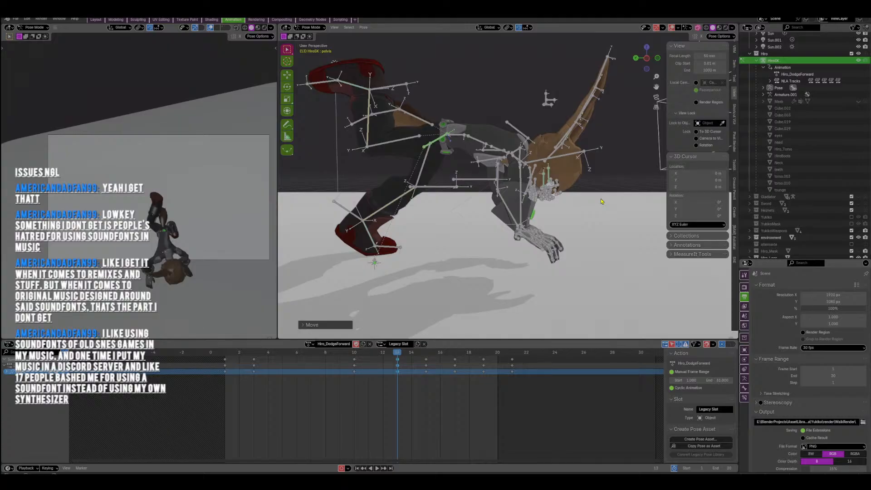
At frame 15, rotate and reposition the pelvis so the upside-down body and head clear the ground.
{"action": "middle_click_drag", "start_coordinate": [603, 181], "coordinate": [506, 194]}
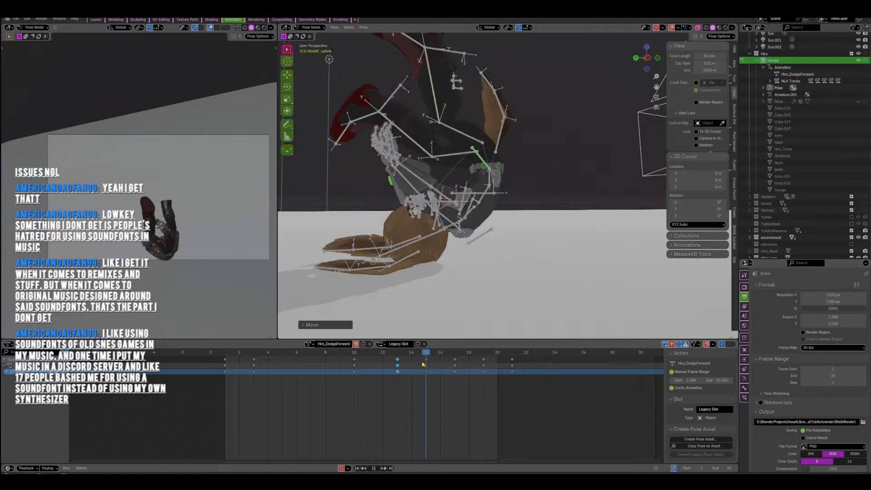
{"action": "key", "text": "g"}
{"action": "left_click", "coordinate": [502, 257]}
{"action": "key", "text": "r"}
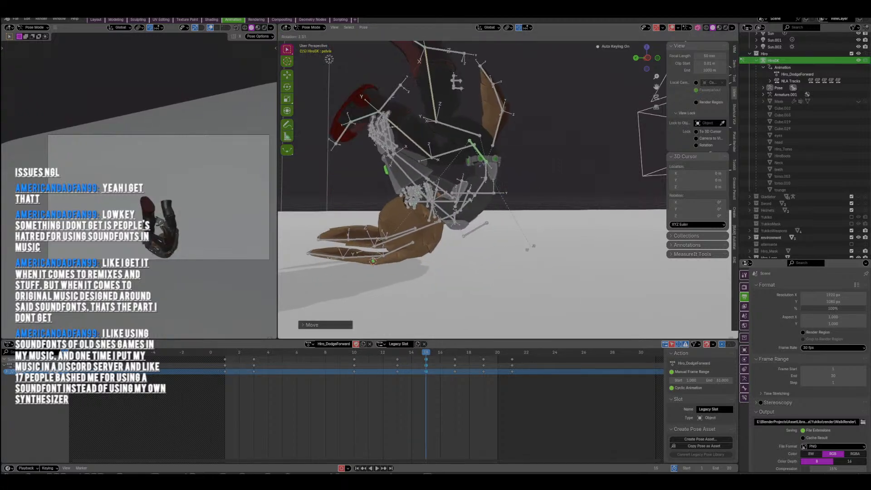
{"action": "left_click", "coordinate": [538, 251]}
{"action": "key", "text": "r"}
{"action": "left_click", "coordinate": [524, 264]}
{"action": "key", "text": "g"}
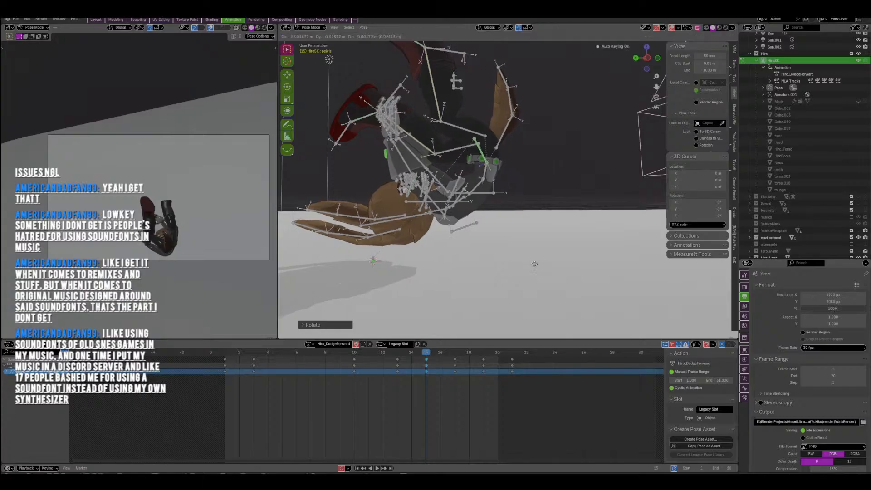
{"action": "left_click", "coordinate": [528, 271]}
{"action": "key", "text": "r"}
{"action": "left_click", "coordinate": [524, 274]}
{"action": "key", "text": "g"}
{"action": "left_click", "coordinate": [516, 275]}
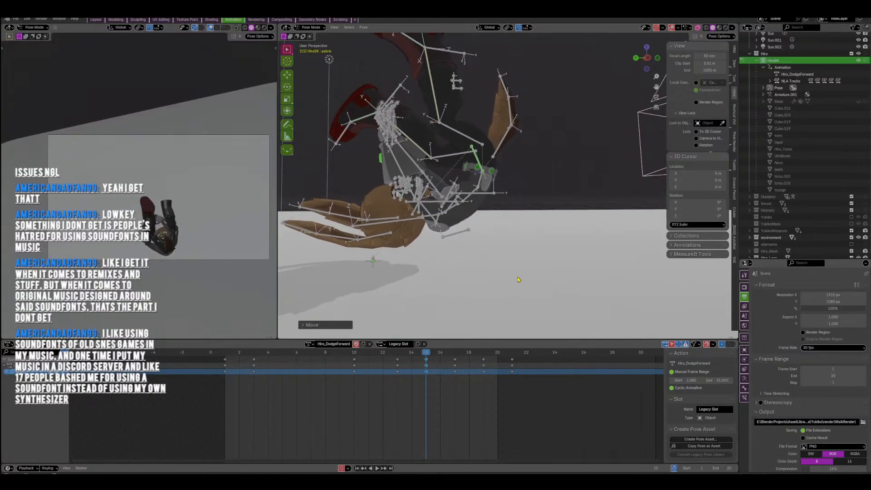
{"action": "key", "text": "g"}
{"action": "left_click", "coordinate": [512, 274]}
At frame 14, raise the pelvis and rotate it to fit the roll's arc.
{"action": "key", "text": "space"}
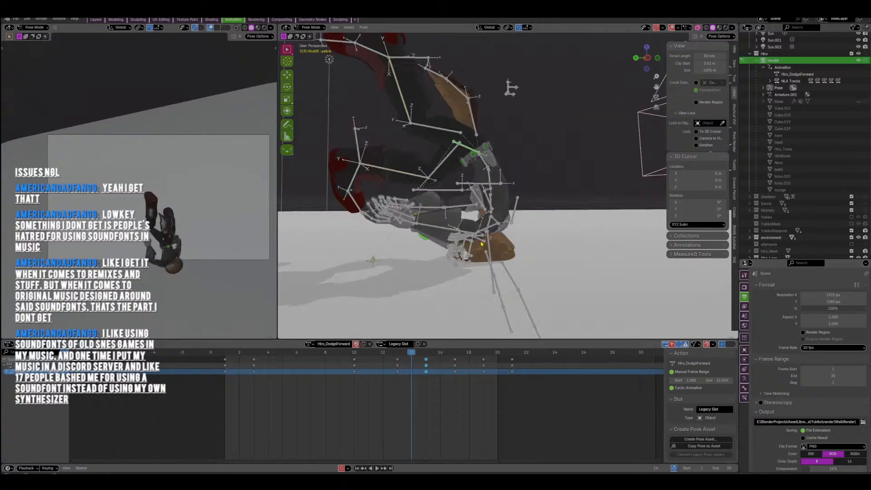
{"action": "key", "text": "g"}
{"action": "left_click", "coordinate": [509, 238]}
{"action": "key", "text": "r"}
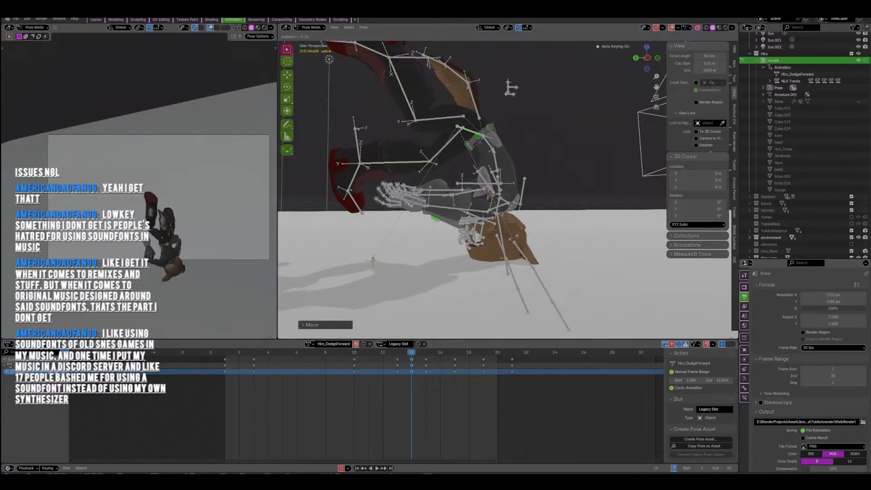
{"action": "left_click", "coordinate": [509, 247]}
Rotate the head_01 bone at frame 14 so the head tucks in toward the chest, and select all bones.
{"action": "left_click", "coordinate": [508, 231]}
{"action": "key", "text": "r"}
{"action": "left_click", "coordinate": [513, 267]}
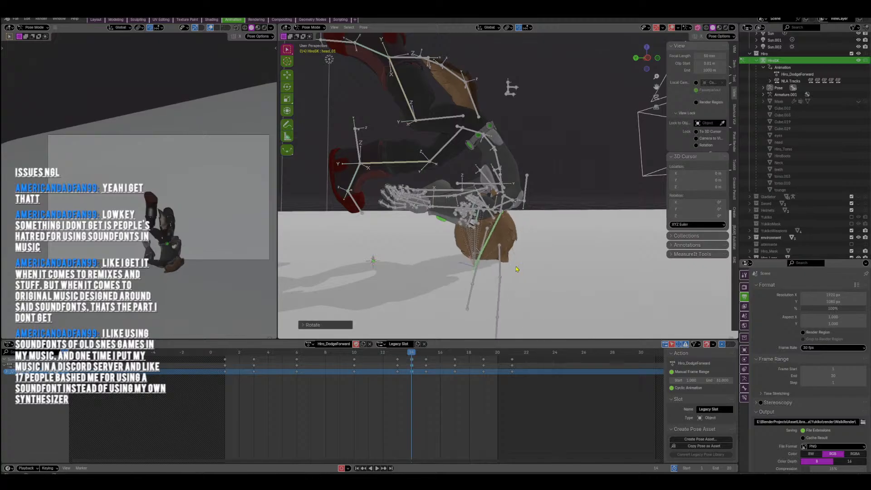
{"action": "key", "text": "g"}
{"action": "left_click", "coordinate": [510, 268]}
{"action": "key", "text": "r"}
{"action": "left_click", "coordinate": [503, 234]}
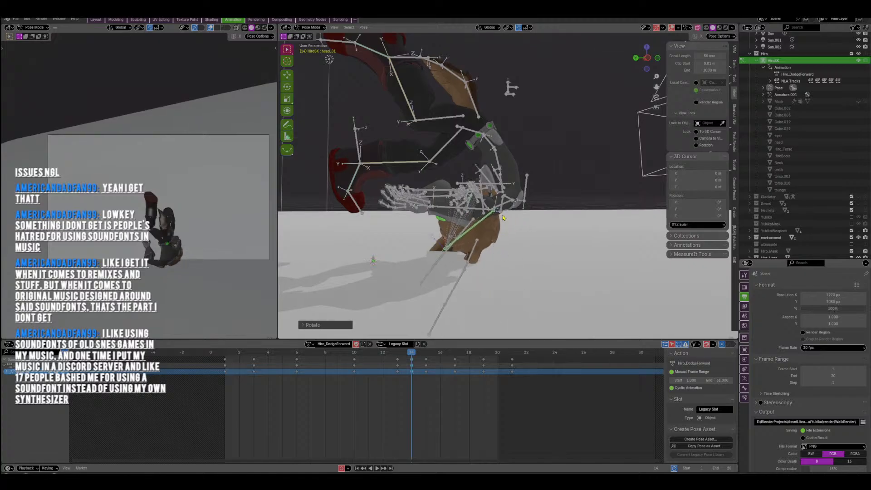
{"action": "key", "text": "a"}
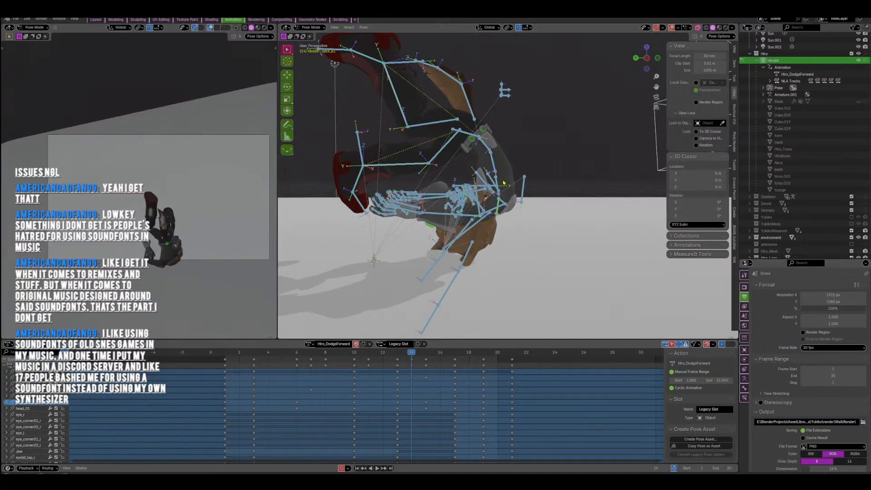
Move and rotate the upper spine bone at frame 14 so the back curls further into the roll.
{"action": "left_click", "coordinate": [498, 168]}
{"action": "key", "text": "g"}
{"action": "left_click", "coordinate": [511, 174]}
{"action": "key", "text": "r"}
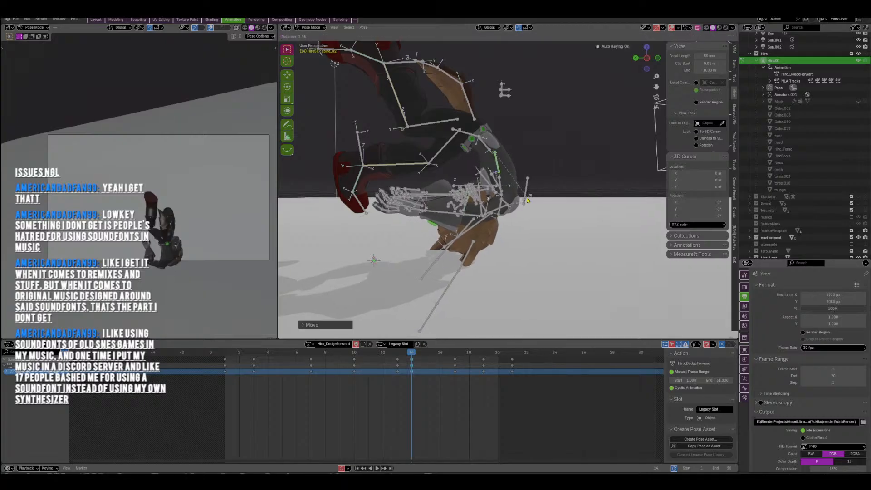
{"action": "left_click", "coordinate": [526, 201]}
Rotate the outer bones of both ears at frame 14 so the tips swing up toward the ground plane.
{"action": "middle_click_drag", "start_coordinate": [467, 264], "coordinate": [480, 235], "text": "shift"}
{"action": "left_click_drag", "start_coordinate": [450, 243], "coordinate": [448, 244]}
{"action": "middle_click_drag", "start_coordinate": [474, 274], "coordinate": [490, 268]}
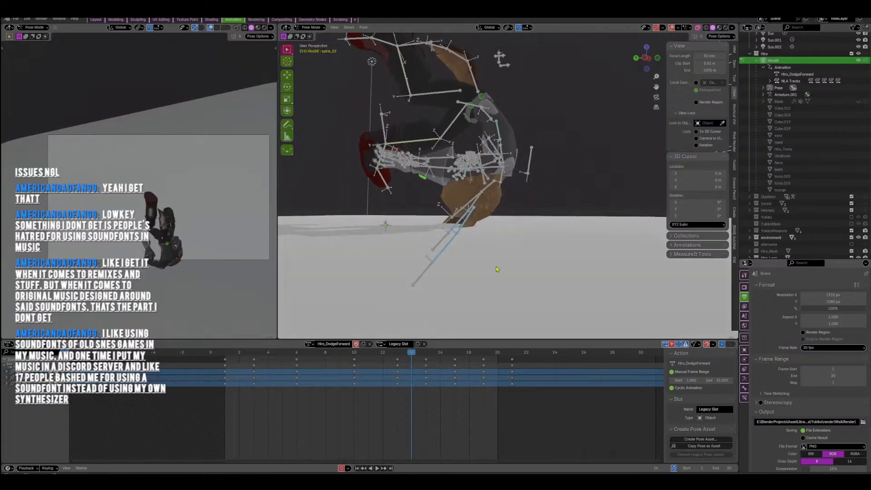
{"action": "key", "text": "r"}
{"action": "left_click", "coordinate": [546, 234]}
{"action": "key", "text": "r"}
{"action": "left_click", "coordinate": [530, 248]}
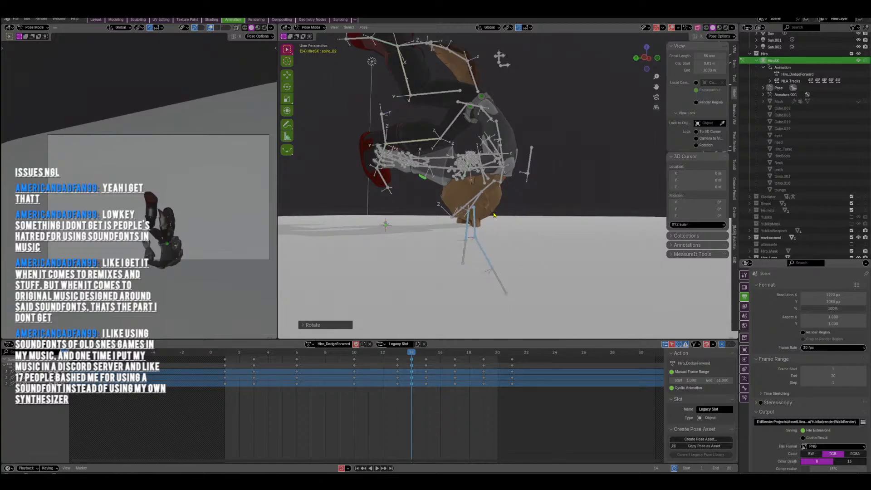
Rotate the ear_01_l bone and its outer segments at frame 14 so that ear bends out along the ground.
{"action": "left_click", "coordinate": [476, 202]}
{"action": "key", "text": "r"}
{"action": "left_click", "coordinate": [531, 212]}
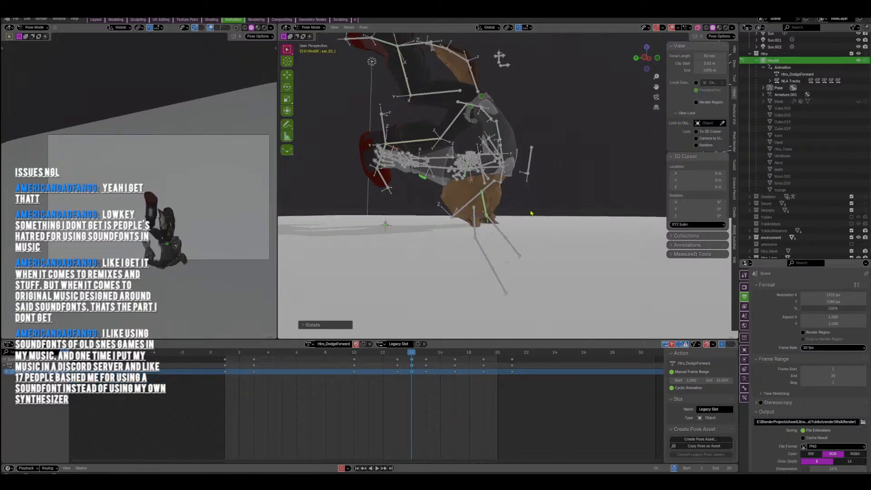
{"action": "left_click", "coordinate": [505, 254]}
{"action": "key", "text": "r"}
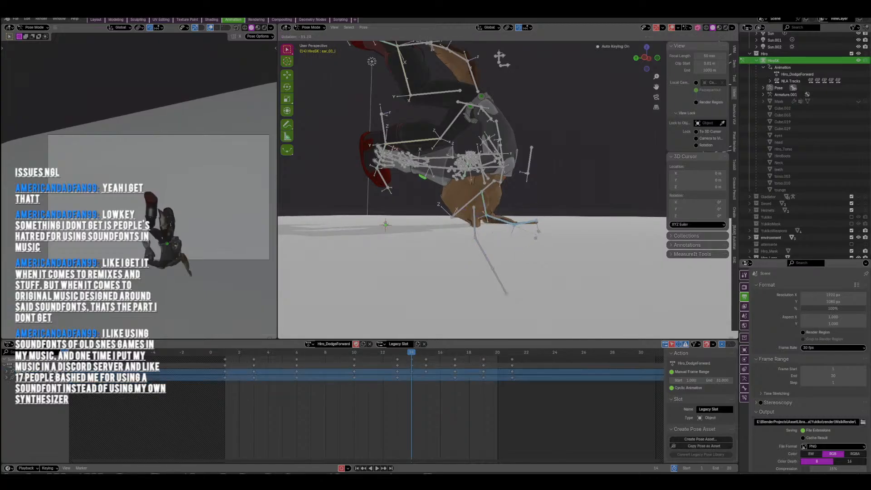
{"action": "left_click", "coordinate": [537, 235]}
{"action": "middle_click_drag", "start_coordinate": [539, 237], "coordinate": [514, 258]}
{"action": "key", "text": "r"}
{"action": "left_click", "coordinate": [534, 245]}
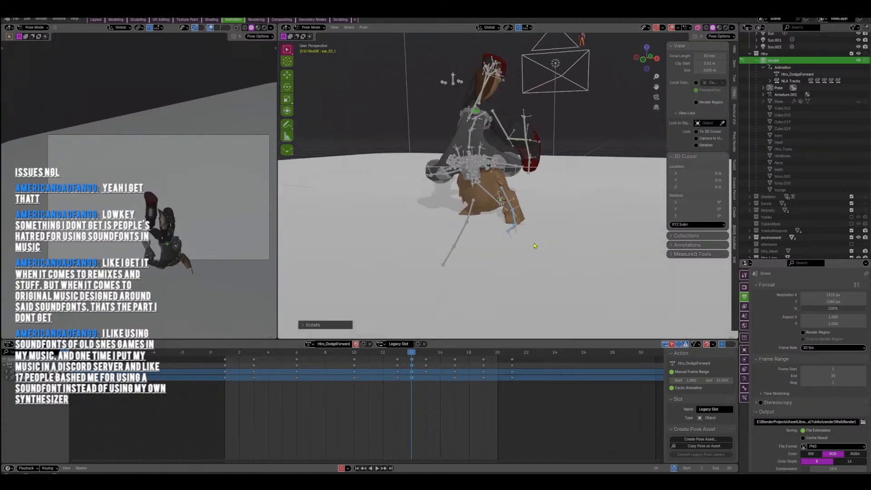
Rotate the ear_01_r bone and its outer segments at frame 14 so the second ear also lies along the ground.
{"action": "middle_click_drag", "start_coordinate": [445, 239], "coordinate": [513, 234]}
{"action": "left_click", "coordinate": [463, 229]}
{"action": "key", "text": "r"}
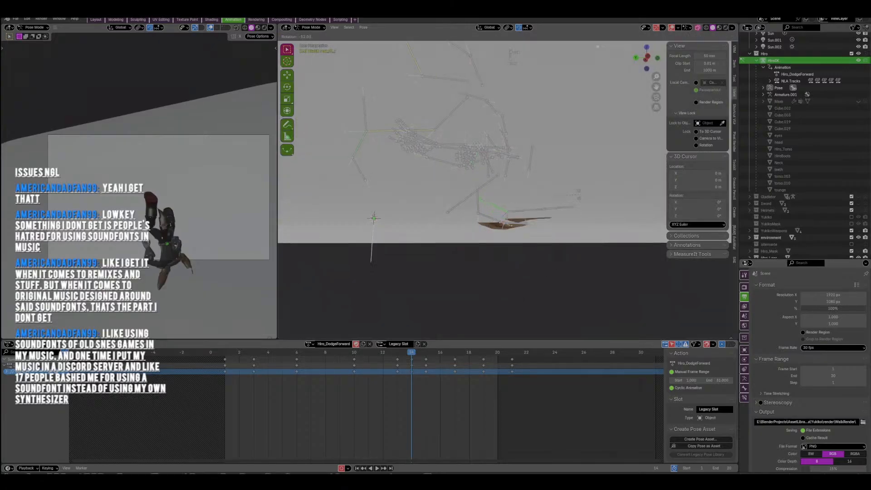
{"action": "left_click", "coordinate": [578, 195]}
{"action": "middle_click_drag", "start_coordinate": [578, 194], "coordinate": [494, 242]}
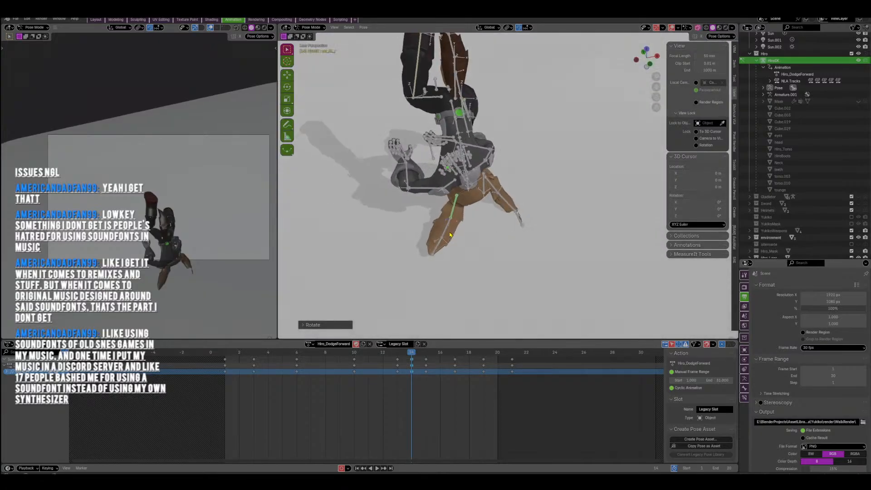
{"action": "left_click_drag", "start_coordinate": [450, 235], "coordinate": [433, 246]}
{"action": "middle_click_drag", "start_coordinate": [434, 246], "coordinate": [437, 274]}
{"action": "key", "text": "r"}
{"action": "left_click", "coordinate": [456, 212]}
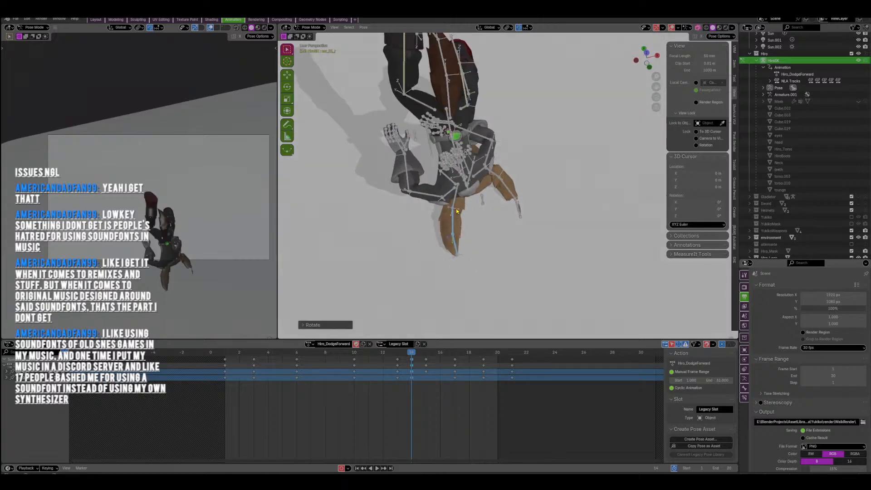
{"action": "left_click", "coordinate": [456, 200]}
{"action": "key", "text": "r"}
{"action": "left_click", "coordinate": [484, 237]}
{"action": "middle_click_drag", "start_coordinate": [485, 236], "coordinate": [494, 258]}
Select all bones and shift every keyframe from frame 14 onward one frame later.
{"action": "key", "text": "a"}
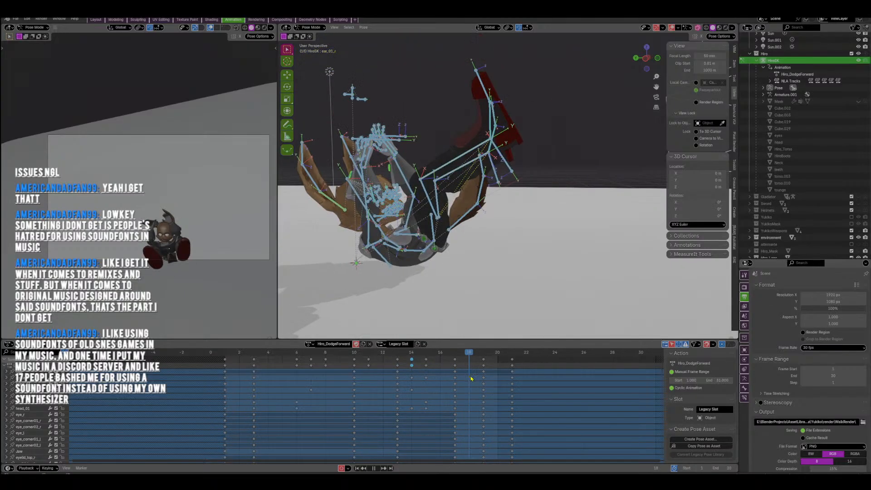
{"action": "left_click_drag", "start_coordinate": [483, 380], "coordinate": [415, 376]}
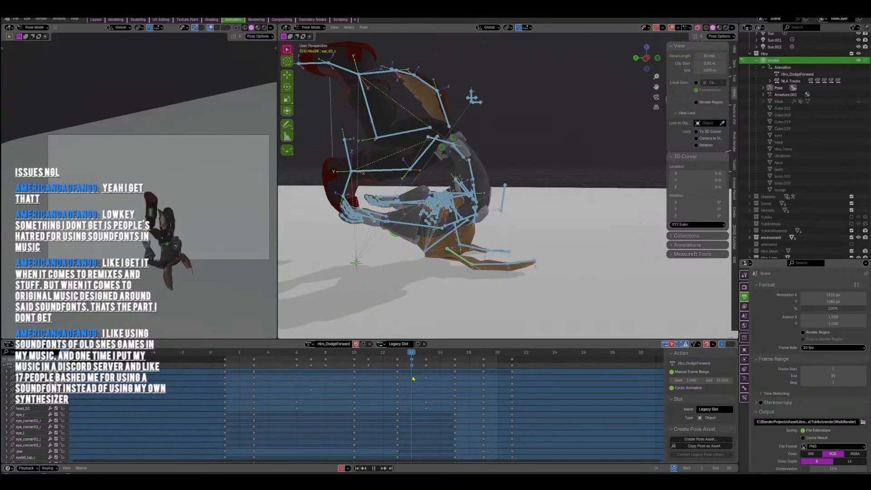
{"action": "key", "text": "space"}
{"action": "left_click_drag", "start_coordinate": [406, 362], "coordinate": [545, 462]}
{"action": "key", "text": "g"}
{"action": "left_click", "coordinate": [470, 375]}
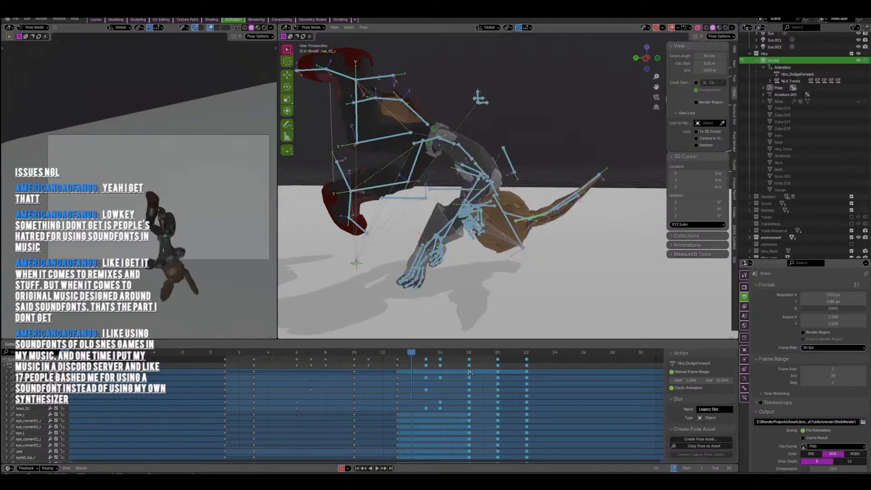
Shift all keyframes from frame 16 onward one frame later.
{"action": "key", "text": "space"}
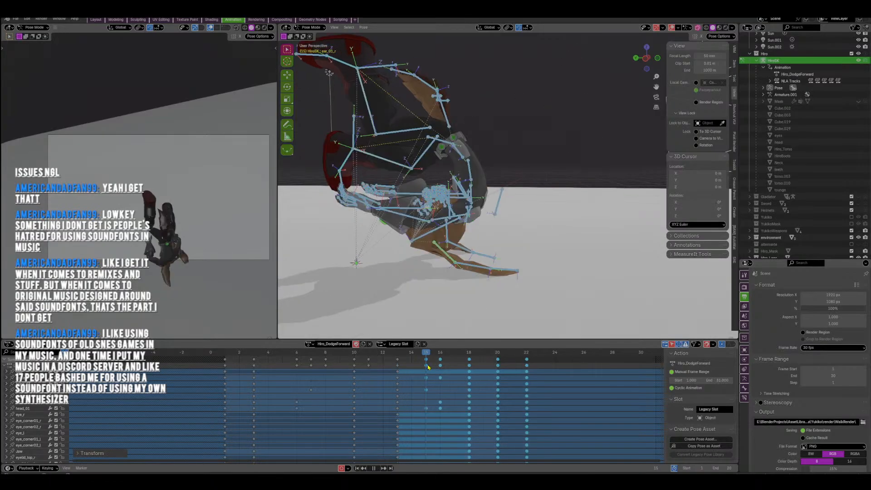
{"action": "key", "text": "space"}
{"action": "left_click", "coordinate": [434, 363]}
{"action": "left_click_drag", "start_coordinate": [435, 363], "coordinate": [552, 462]}
{"action": "key", "text": "g"}
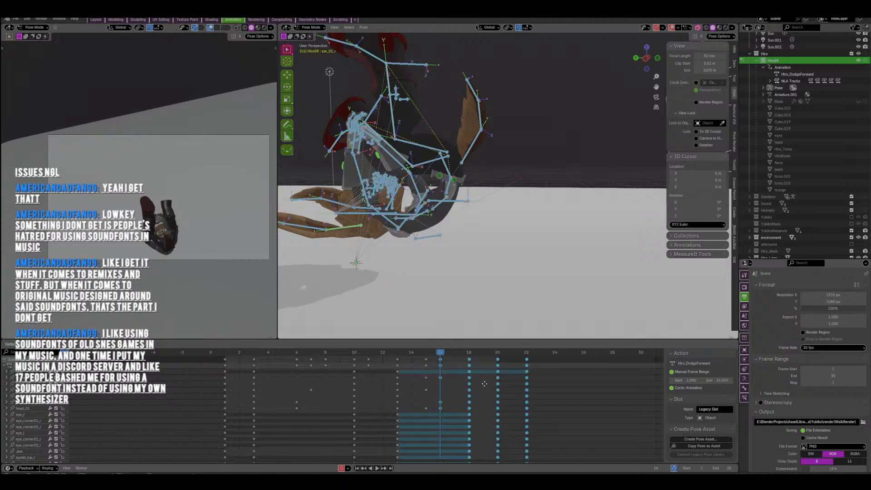
{"action": "left_click", "coordinate": [490, 379]}
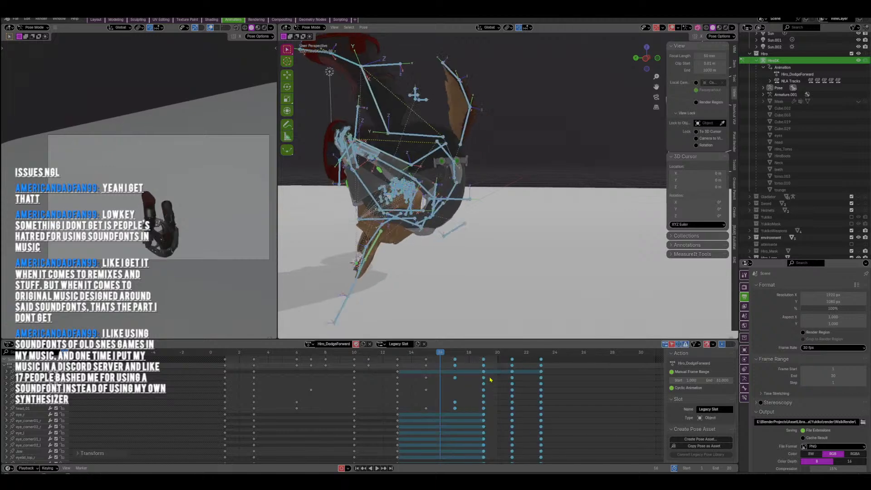
Play back the retimed roll and examine the ear motion and the poses around frame 11.
{"action": "key", "text": "space"}
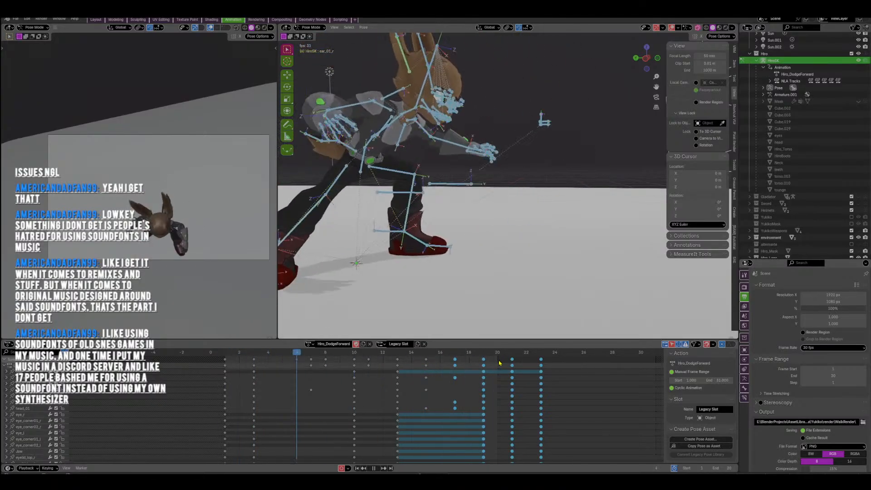
{"action": "middle_click_drag", "start_coordinate": [466, 390], "coordinate": [443, 391]}
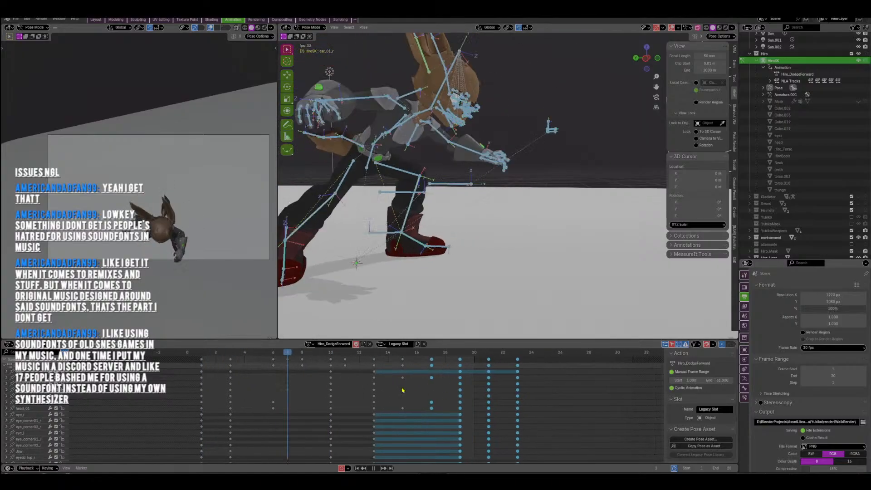
{"action": "key", "text": "space"}
{"action": "key", "text": "space"}
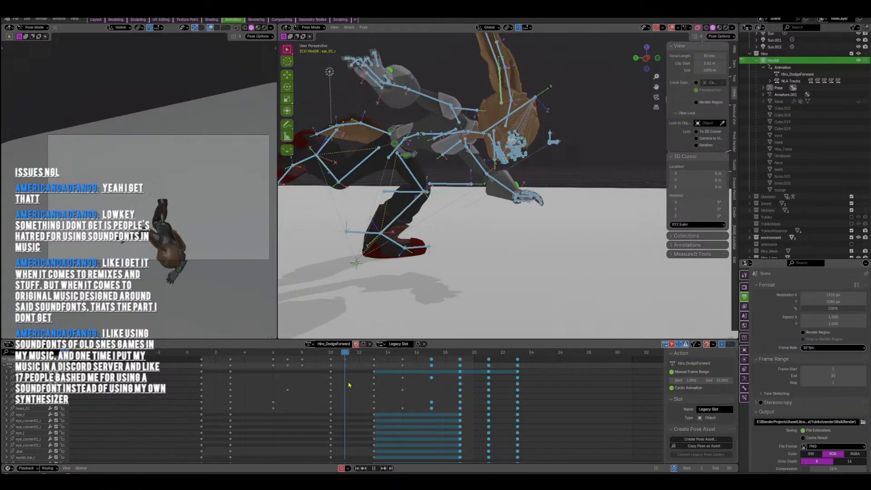
{"action": "key", "text": "space"}
{"action": "middle_click_drag", "start_coordinate": [513, 205], "coordinate": [517, 231], "text": "shift"}
{"action": "left_click_drag", "start_coordinate": [553, 78], "coordinate": [514, 123]}
{"action": "key", "text": "space"}
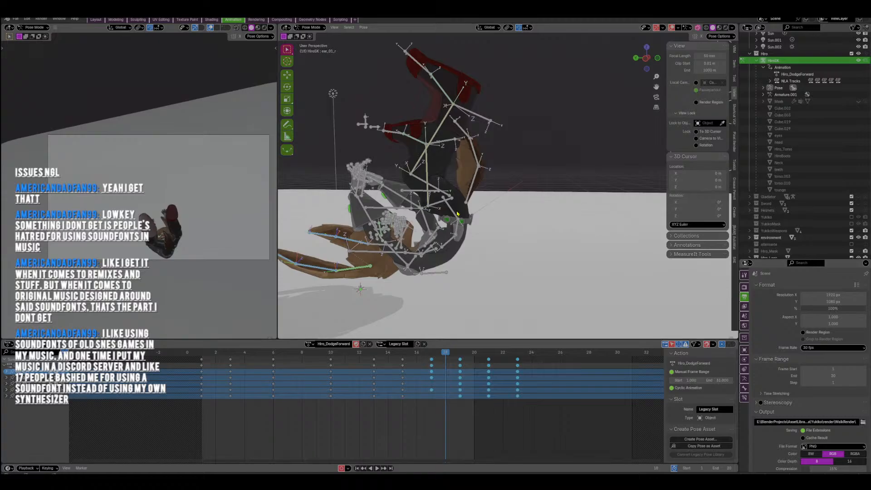
At frame 19, rotate and reposition the pelvis in side view so the rolling back sits close to the ground.
{"action": "left_click", "coordinate": [458, 358]}
{"action": "key", "text": "space"}
{"action": "key", "text": "ctrl+KP_3"}
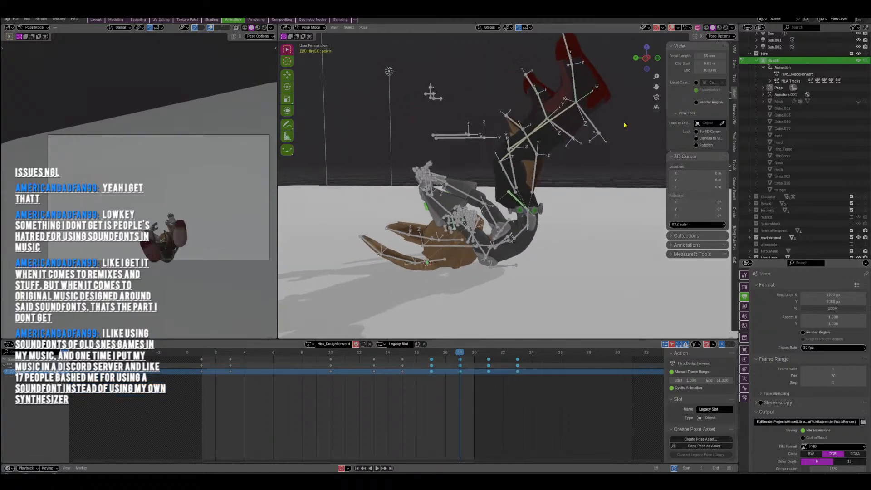
{"action": "key", "text": "r"}
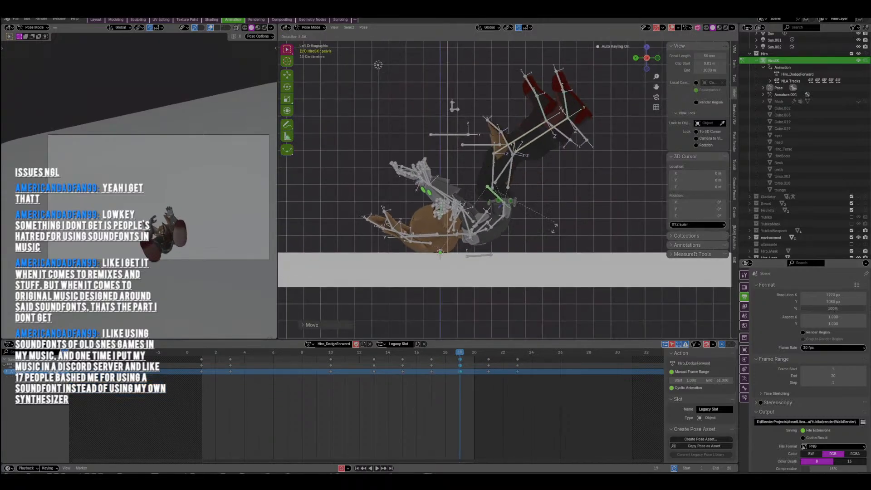
{"action": "left_click", "coordinate": [525, 258]}
{"action": "key", "text": "g"}
{"action": "left_click", "coordinate": [534, 241]}
{"action": "key", "text": "r"}
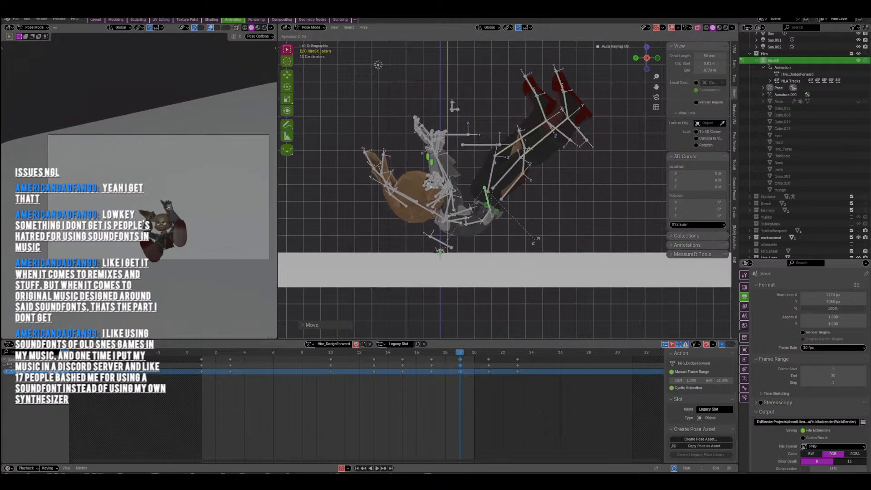
{"action": "left_click", "coordinate": [533, 242]}
{"action": "key", "text": "g"}
{"action": "left_click", "coordinate": [531, 254]}
At frame 21, move and rotate the pelvis backward so the hips sit just above the ground.
{"action": "key", "text": "space"}
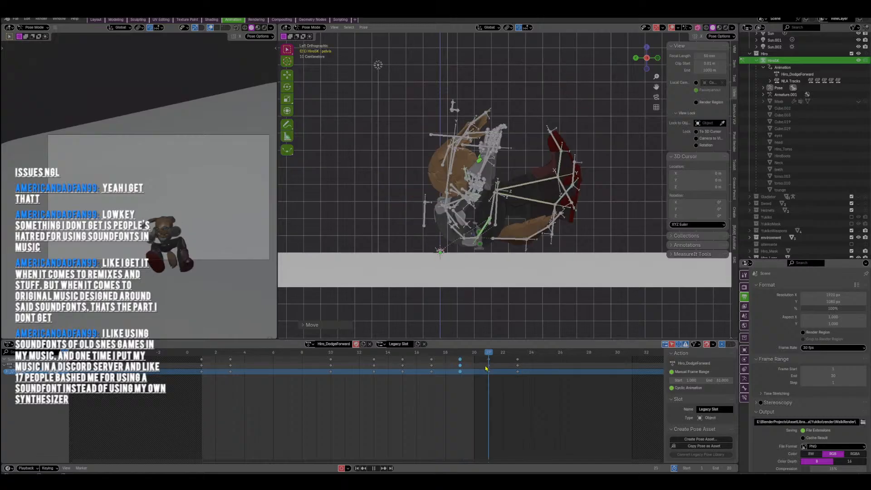
{"action": "key", "text": "space"}
{"action": "key", "text": "g"}
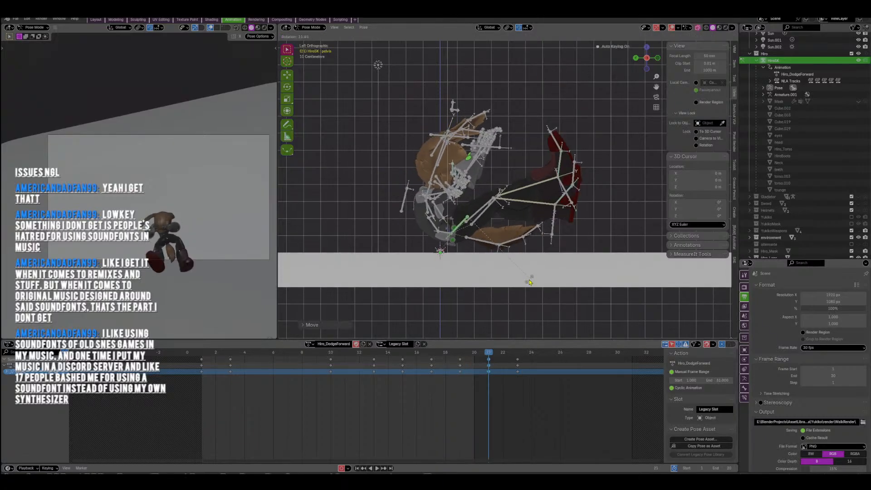
{"action": "left_click", "coordinate": [506, 321]}
At frame 22, rotate and reposition the pelvis so the body comes upright into a crouch above the ground.
{"action": "key", "text": "space"}
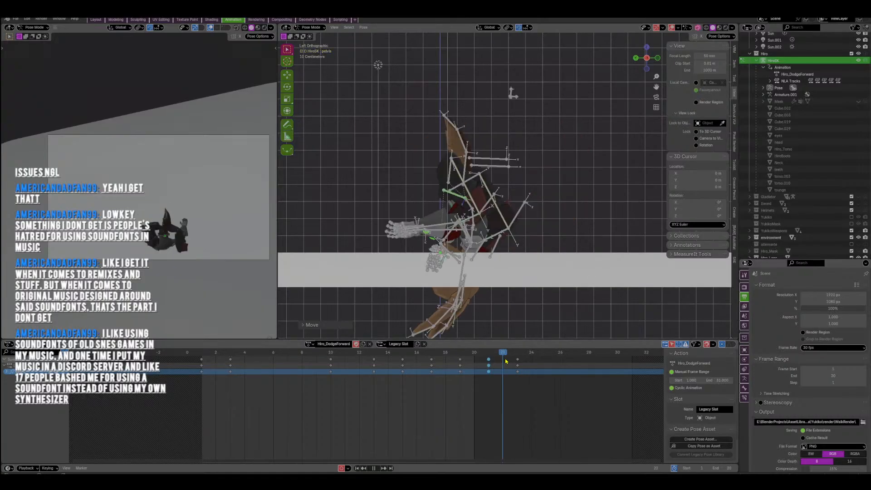
{"action": "left_click_drag", "start_coordinate": [505, 361], "coordinate": [504, 357]}
{"action": "middle_click_drag", "start_coordinate": [519, 229], "coordinate": [480, 221], "text": "shift"}
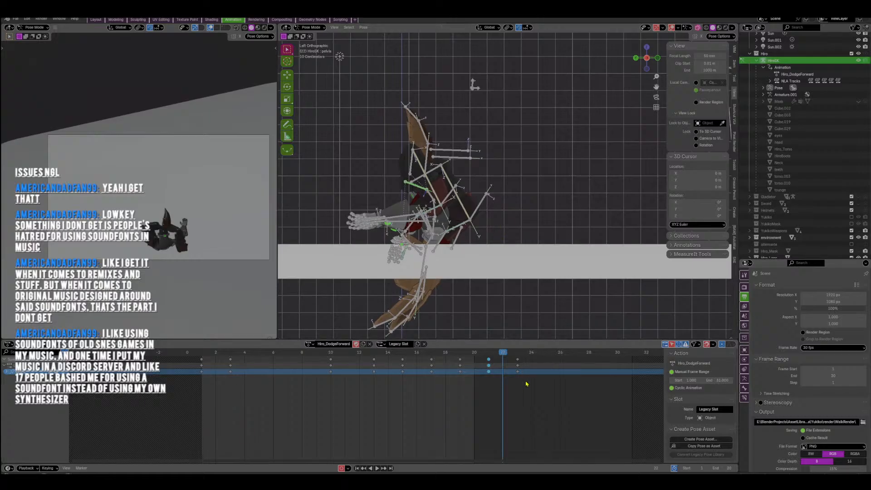
{"action": "mouse_move", "coordinate": [503, 352]}
{"action": "left_mouse_down"}
{"action": "mouse_move", "coordinate": [492, 359]}
{"action": "mouse_move", "coordinate": [514, 366]}
{"action": "mouse_move", "coordinate": [505, 366]}
{"action": "left_mouse_up"}
{"action": "key", "text": "r"}
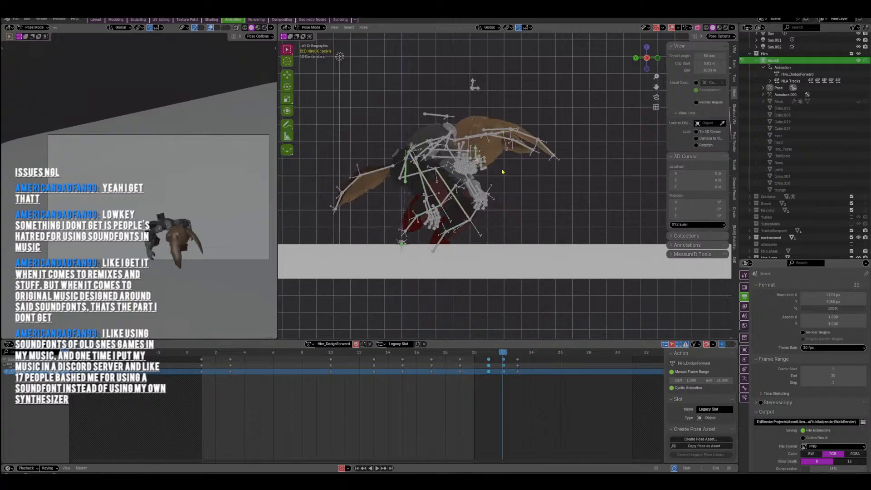
{"action": "left_click", "coordinate": [506, 193]}
{"action": "key", "text": "g"}
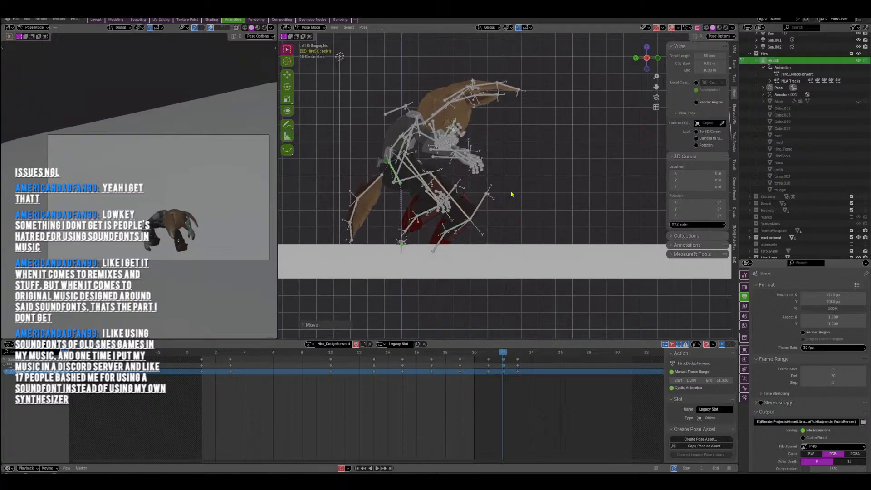
{"action": "left_click", "coordinate": [499, 175]}
{"action": "key", "text": "r"}
{"action": "left_click", "coordinate": [495, 152]}
{"action": "key", "text": "g"}
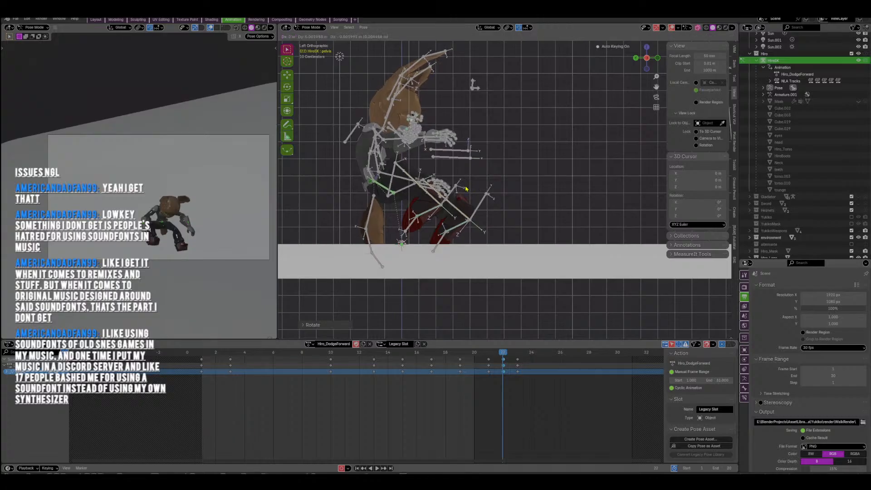
{"action": "left_click", "coordinate": [489, 158]}
Rotate one foot's IK control at frame 22 and move it forward beside the other foot.
{"action": "left_click", "coordinate": [455, 195]}
{"action": "key", "text": "r"}
{"action": "left_click", "coordinate": [492, 241]}
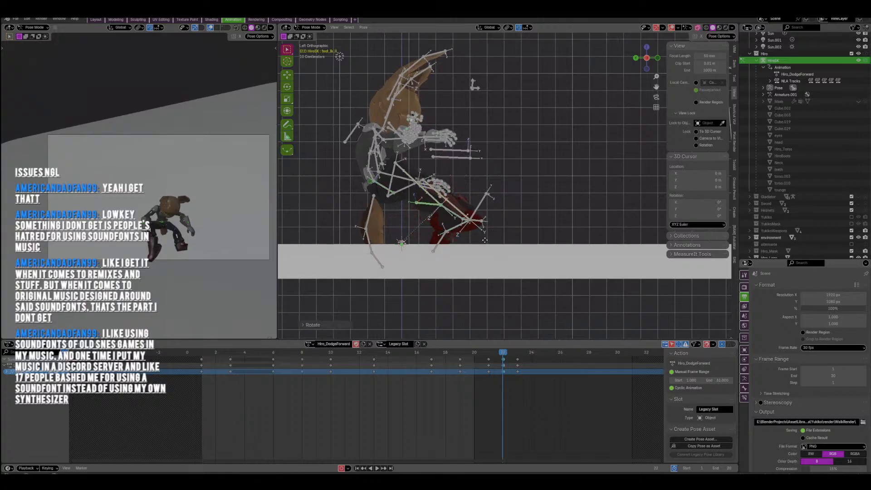
{"action": "key", "text": "g"}
{"action": "left_click", "coordinate": [506, 247]}
{"action": "mouse_move", "coordinate": [507, 248]}
{"action": "middle_mouse_down"}
{"action": "mouse_move", "coordinate": [448, 249]}
{"action": "mouse_move", "coordinate": [521, 257]}
{"action": "middle_mouse_up"}
{"action": "key", "text": "g"}
{"action": "left_click", "coordinate": [459, 247]}
Rotate the IK controls of both feet at frame 22 to set their landing angles.
{"action": "left_click", "coordinate": [479, 227]}
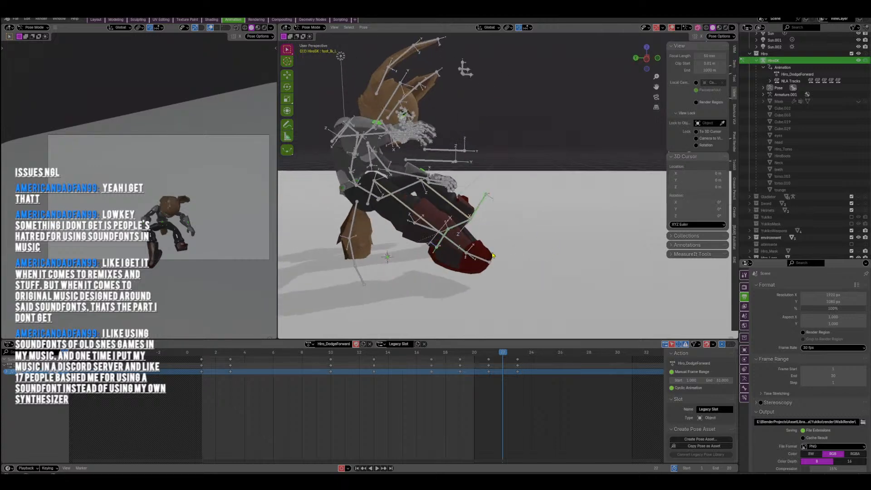
{"action": "left_click", "coordinate": [477, 208]}
{"action": "key", "text": "r"}
{"action": "left_click", "coordinate": [515, 163]}
{"action": "middle_click_drag", "start_coordinate": [438, 224], "coordinate": [488, 235]}
{"action": "key", "text": "r"}
{"action": "left_click", "coordinate": [488, 232]}
{"action": "left_click", "coordinate": [438, 205]}
{"action": "key", "text": "r"}
{"action": "left_click", "coordinate": [485, 237]}
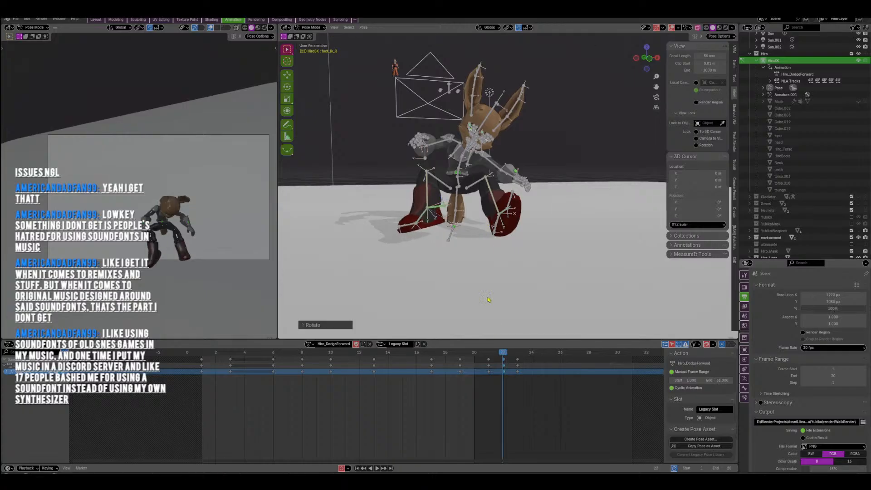
Rotate and lower the right foot's IK control at frame 22 so its heel rests on the ground with the toes raised.
{"action": "mouse_move", "coordinate": [503, 353]}
{"action": "left_mouse_down"}
{"action": "mouse_move", "coordinate": [488, 358]}
{"action": "mouse_move", "coordinate": [504, 360]}
{"action": "left_mouse_up"}
{"action": "middle_click_drag", "start_coordinate": [472, 236], "coordinate": [540, 262]}
{"action": "left_click", "coordinate": [494, 221]}
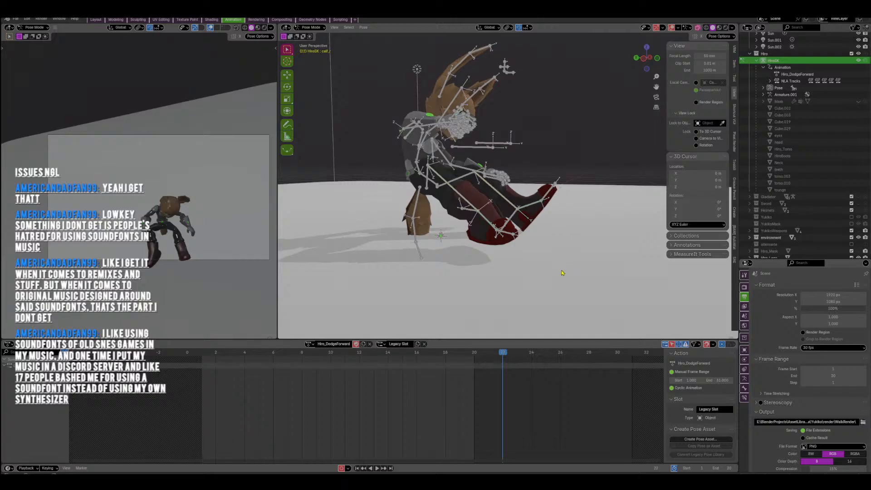
{"action": "middle_click_drag", "start_coordinate": [561, 272], "coordinate": [579, 274]}
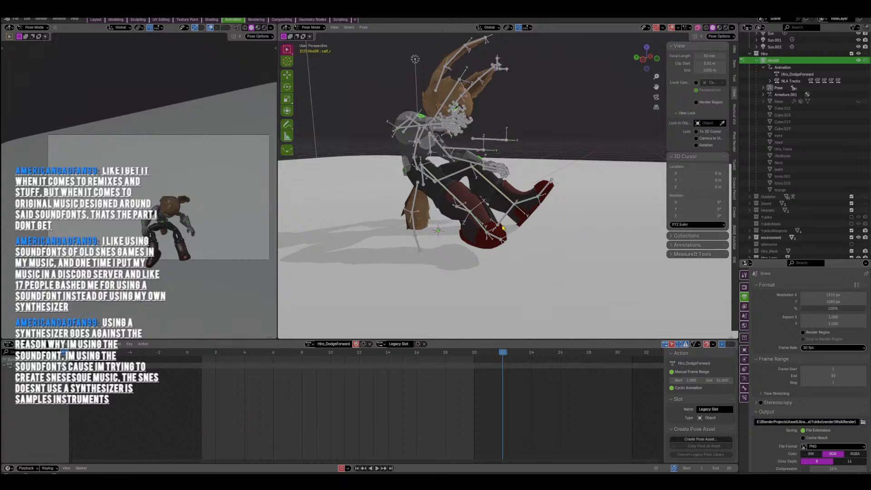
{"action": "mouse_move", "coordinate": [474, 195]}
{"action": "middle_mouse_down"}
{"action": "mouse_move", "coordinate": [505, 213]}
{"action": "mouse_move", "coordinate": [468, 198]}
{"action": "middle_mouse_up"}
{"action": "left_click", "coordinate": [464, 196]}
{"action": "middle_click_drag", "start_coordinate": [520, 218], "coordinate": [546, 210]}
{"action": "key", "text": "r"}
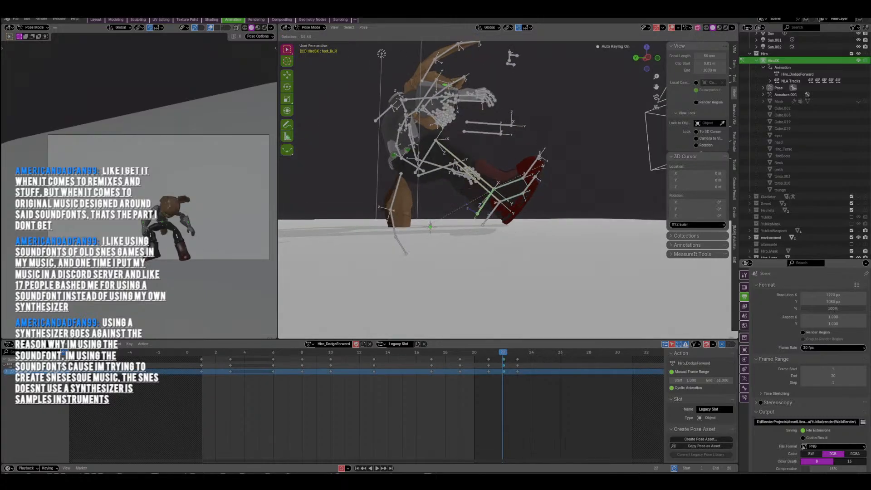
{"action": "left_click", "coordinate": [536, 146]}
{"action": "key", "text": "g"}
{"action": "left_click", "coordinate": [538, 188]}
{"action": "key", "text": "r"}
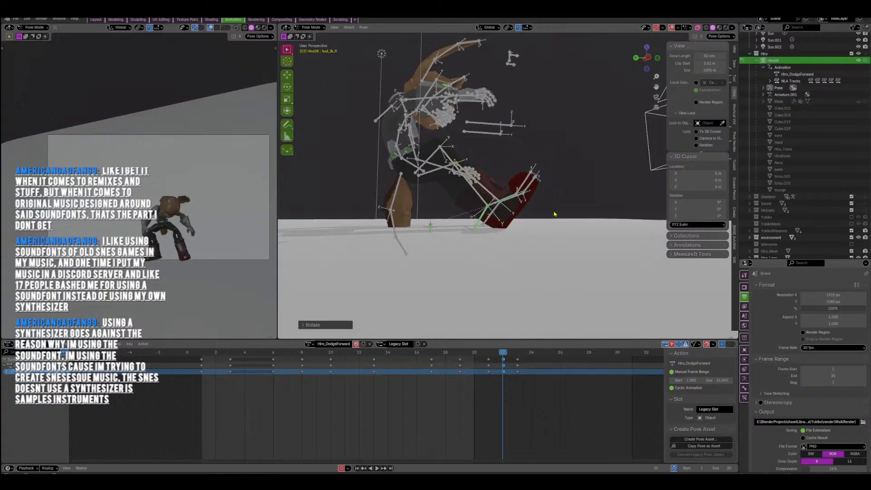
{"action": "left_click", "coordinate": [554, 207]}
Reposition the pelvis at frame 22 to balance the crouch over the planted feet.
{"action": "middle_click_drag", "start_coordinate": [546, 211], "coordinate": [641, 270]}
{"action": "left_click", "coordinate": [498, 219]}
{"action": "key", "text": "g"}
{"action": "left_click", "coordinate": [567, 225]}
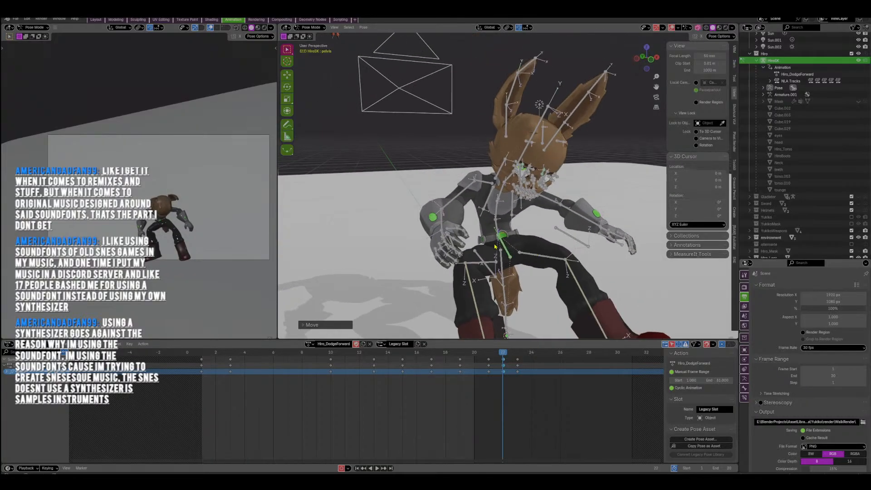
Move the eye look-at target forward and down in left orthographic view at frame 22.
{"action": "middle_click_drag", "start_coordinate": [495, 246], "coordinate": [482, 200]}
{"action": "left_click", "coordinate": [598, 118]}
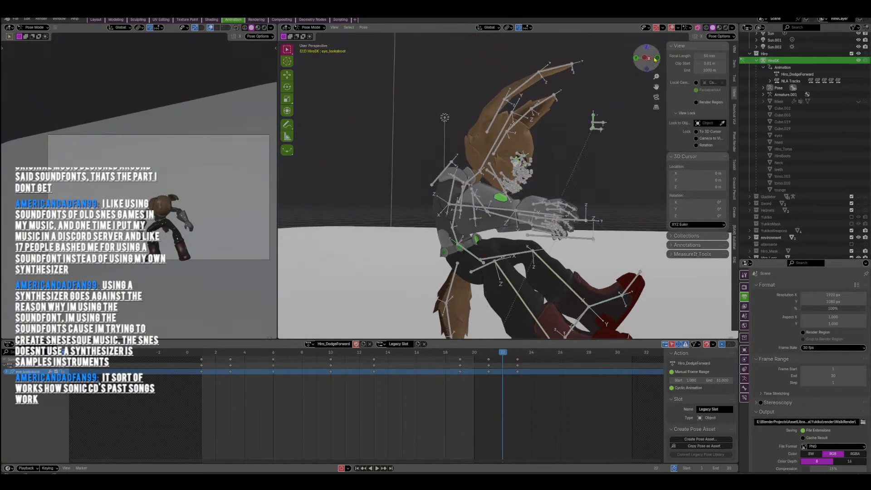
{"action": "left_click", "coordinate": [645, 58]}
{"action": "middle_click_drag", "start_coordinate": [663, 173], "coordinate": [584, 168], "text": "shift"}
{"action": "key", "text": "g"}
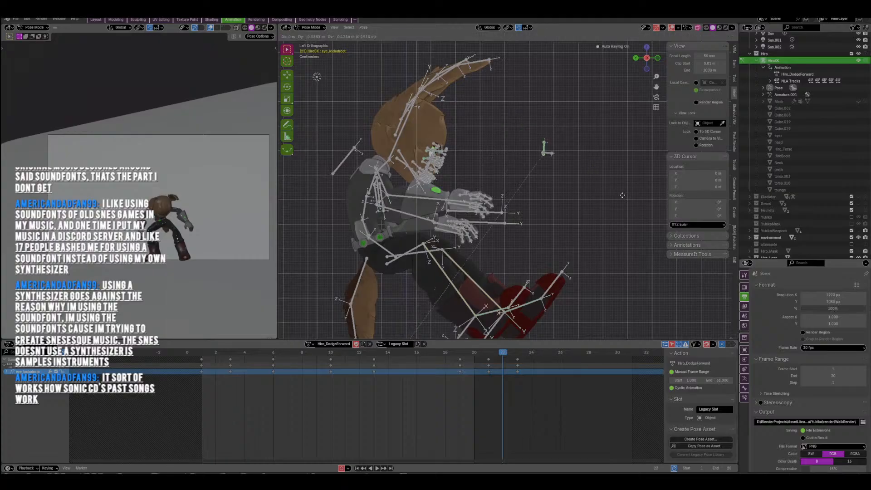
{"action": "left_click", "coordinate": [633, 209]}
Rotate the upper arm bones at frame 22 to bring the arms in toward the body.
{"action": "middle_click_drag", "start_coordinate": [507, 225], "coordinate": [601, 218], "text": "shift"}
{"action": "middle_click_drag", "start_coordinate": [484, 183], "coordinate": [555, 193]}
{"action": "left_click", "coordinate": [546, 175]}
{"action": "key", "text": "r"}
{"action": "left_click", "coordinate": [566, 178]}
{"action": "left_click", "coordinate": [430, 187]}
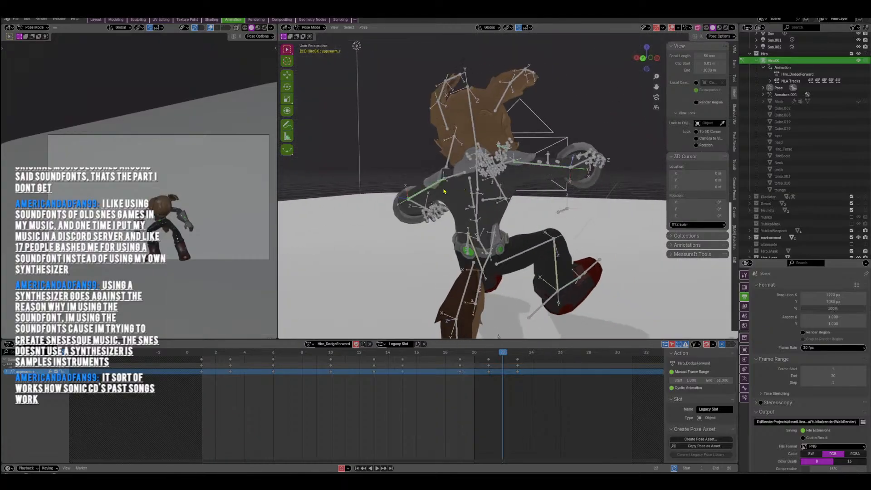
{"action": "middle_click_drag", "start_coordinate": [431, 185], "coordinate": [501, 225]}
{"action": "key", "text": "r"}
{"action": "left_click", "coordinate": [470, 187]}
Rotate the remaining arm bones and the left hand at frame 22 so the arms reach forward over the knees.
{"action": "left_click", "coordinate": [473, 181]}
{"action": "key", "text": "r"}
{"action": "left_click", "coordinate": [507, 198]}
{"action": "left_click", "coordinate": [523, 194]}
{"action": "key", "text": "r"}
{"action": "left_click", "coordinate": [521, 196]}
{"action": "key", "text": "r"}
{"action": "left_click", "coordinate": [511, 211]}
Select all bones and insert keyframes on all channels at frame 22.
{"action": "scroll", "coordinate": [501, 224], "scroll_direction": "down", "scroll_amount": 3}
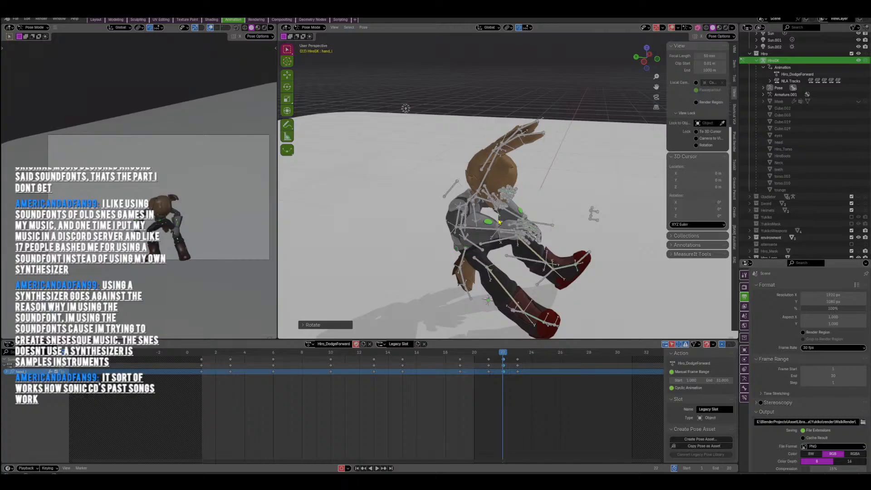
{"action": "scroll", "coordinate": [538, 201], "scroll_direction": "down", "scroll_amount": 1}
{"action": "middle_click_drag", "start_coordinate": [542, 197], "coordinate": [572, 138], "text": "shift"}
{"action": "key", "text": "a"}
{"action": "mouse_move", "coordinate": [502, 352]}
{"action": "left_mouse_down"}
{"action": "mouse_move", "coordinate": [495, 356]}
{"action": "mouse_move", "coordinate": [504, 361]}
{"action": "left_mouse_up"}
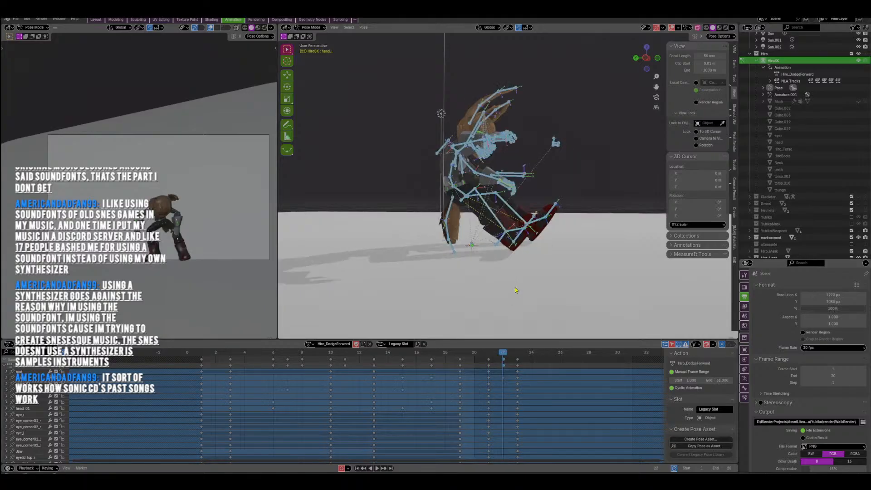
{"action": "key", "text": "i"}
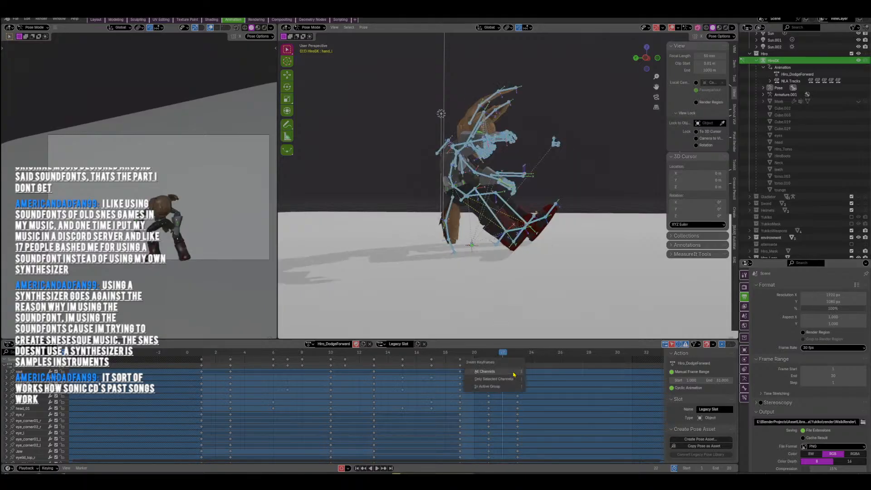
{"action": "key", "text": "space"}
Move the final keyframe column to frame 24 and set the scene's end frame to 24.
{"action": "left_click_drag", "start_coordinate": [513, 359], "coordinate": [516, 361]}
{"action": "mouse_move", "coordinate": [517, 360]}
{"action": "left_mouse_down"}
{"action": "mouse_move", "coordinate": [528, 360]}
{"action": "mouse_move", "coordinate": [515, 362]}
{"action": "left_mouse_up"}
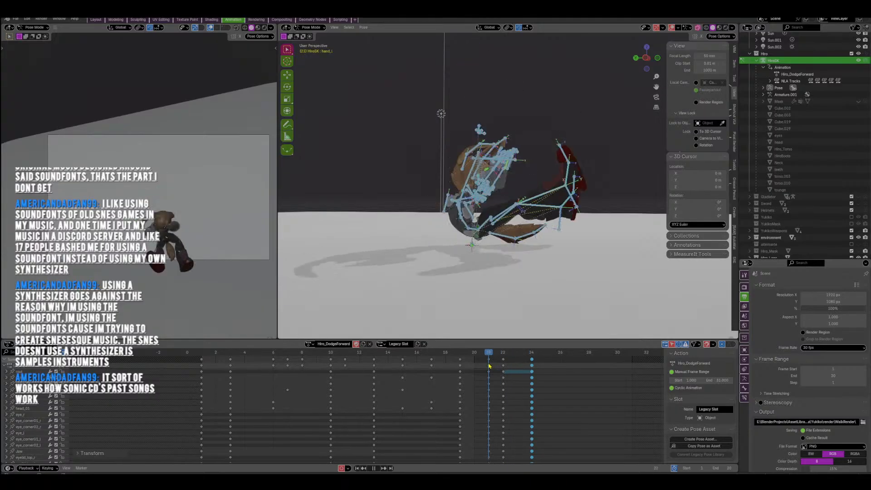
{"action": "key", "text": "space"}
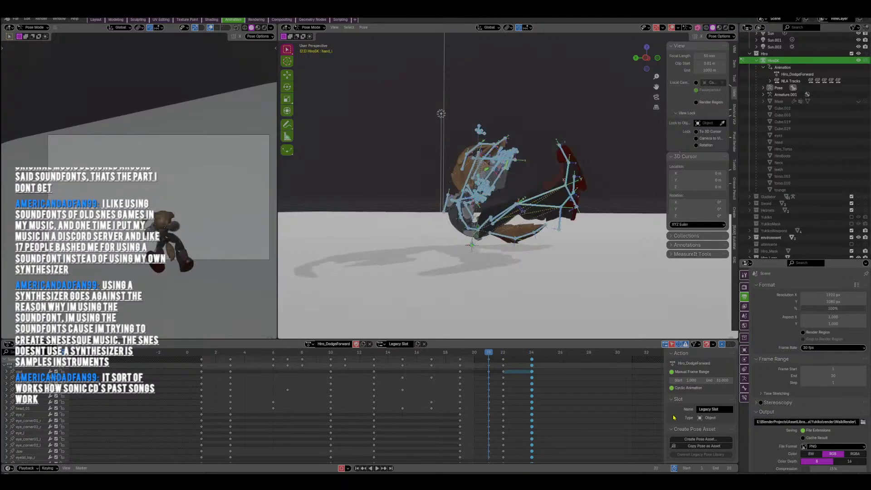
{"action": "left_click", "coordinate": [733, 469]}
{"action": "left_click", "coordinate": [733, 469]}
{"action": "left_click", "coordinate": [734, 469]}
{"action": "left_click", "coordinate": [734, 469]}
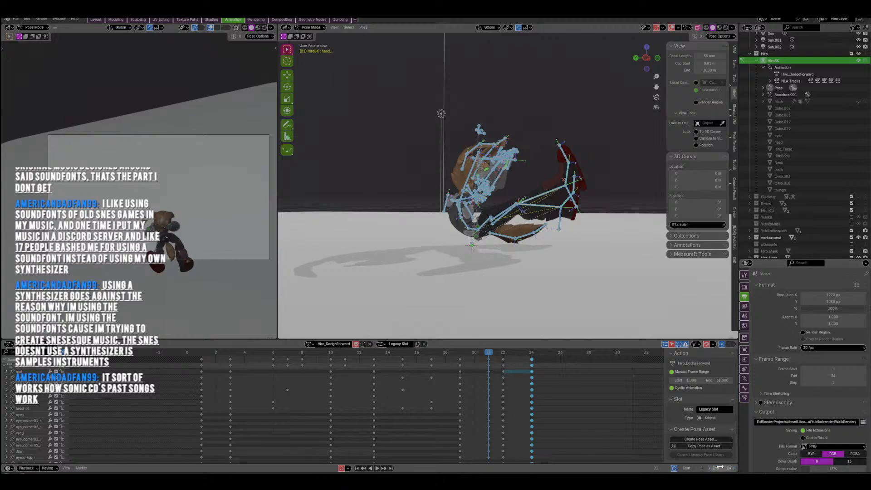
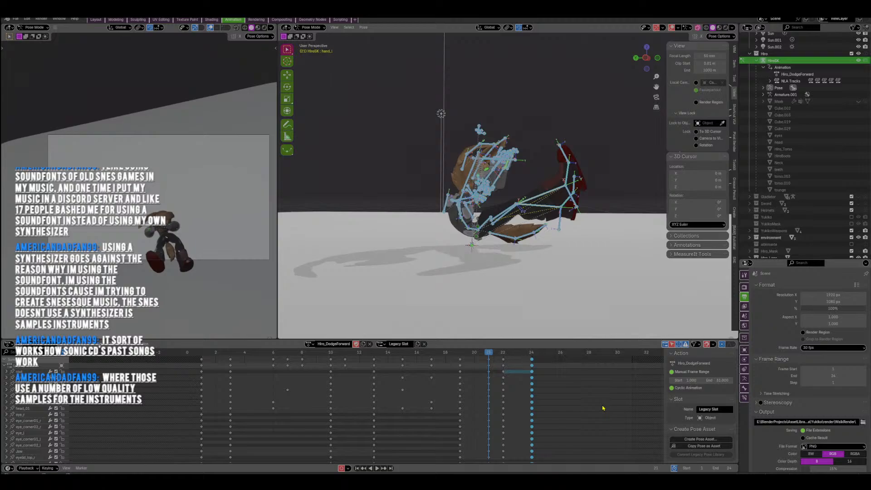
Play the roll, and shift the keyframes at frames 22 and 24 one frame later to 23 and 25.
{"action": "key", "text": "space"}
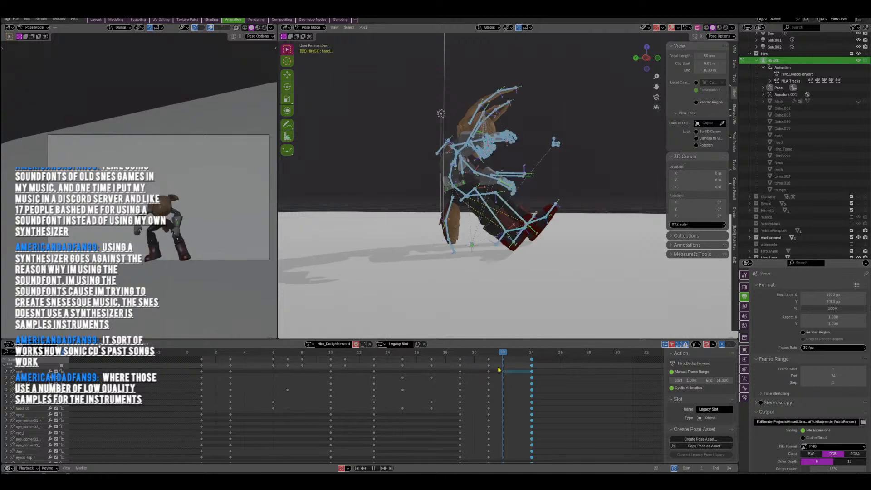
{"action": "key", "text": "space"}
{"action": "left_click_drag", "start_coordinate": [498, 361], "coordinate": [594, 460]}
{"action": "left_click_drag", "start_coordinate": [531, 362], "coordinate": [533, 362]}
{"action": "left_click", "coordinate": [527, 362]}
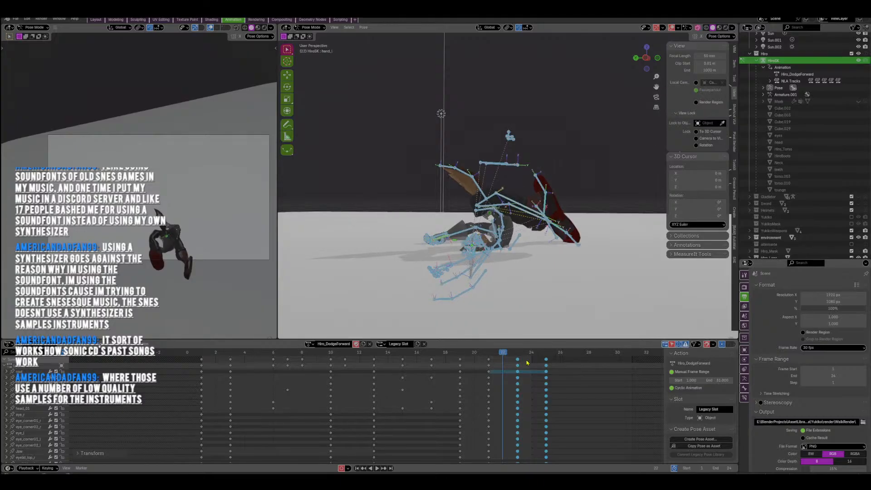
Rotate the pelvis at frame 22 so the torso turns upright, leaning back behind the legs.
{"action": "key", "text": "space"}
{"action": "scroll", "coordinate": [506, 255], "scroll_direction": "up", "scroll_amount": 3}
{"action": "left_click", "coordinate": [510, 168]}
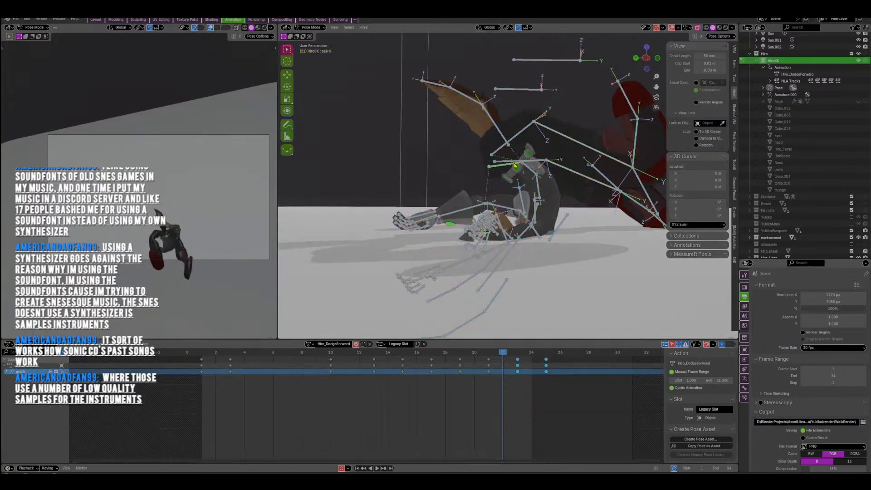
{"action": "middle_click_drag", "start_coordinate": [515, 192], "coordinate": [537, 188]}
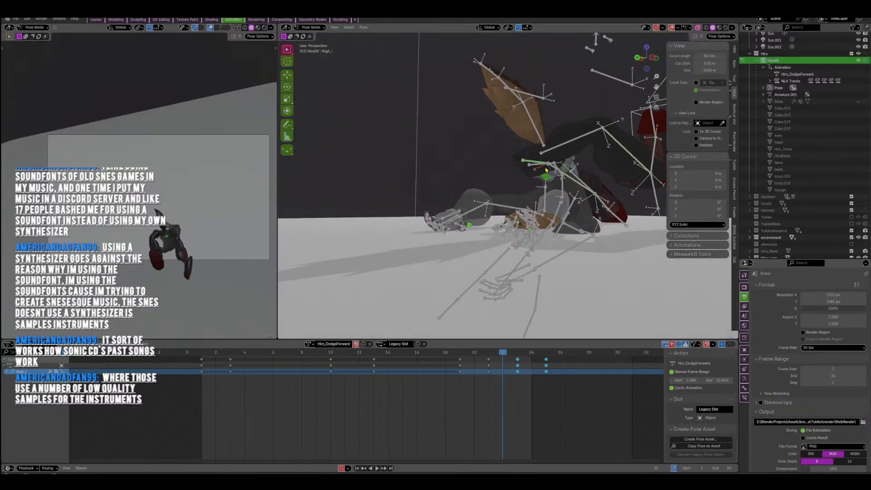
{"action": "left_click", "coordinate": [514, 180]}
{"action": "key", "text": "r"}
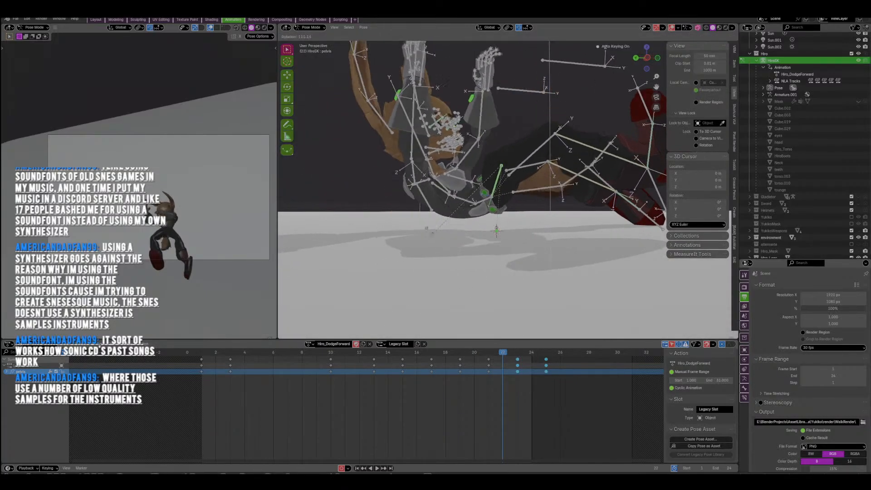
{"action": "left_click", "coordinate": [410, 163]}
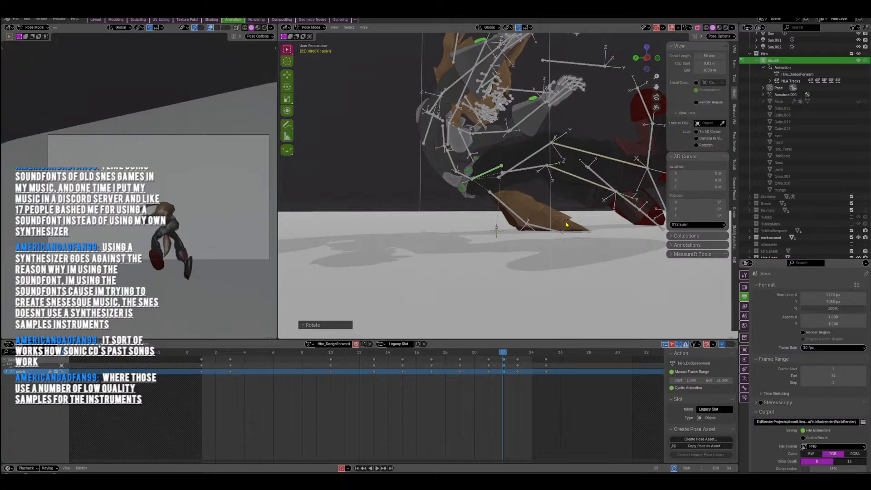
Rotate the left foot's IK control at frame 22 to angle its sole for landing.
{"action": "mouse_move", "coordinate": [495, 357]}
{"action": "left_mouse_down"}
{"action": "mouse_move", "coordinate": [529, 361]}
{"action": "mouse_move", "coordinate": [489, 356]}
{"action": "mouse_move", "coordinate": [502, 356]}
{"action": "left_mouse_up"}
{"action": "middle_click_drag", "start_coordinate": [626, 177], "coordinate": [542, 199], "text": "shift"}
{"action": "left_click", "coordinate": [523, 174]}
{"action": "key", "text": "r"}
{"action": "left_click", "coordinate": [558, 212]}
{"action": "key", "text": "r"}
{"action": "left_click", "coordinate": [503, 200]}
{"action": "key", "text": "r"}
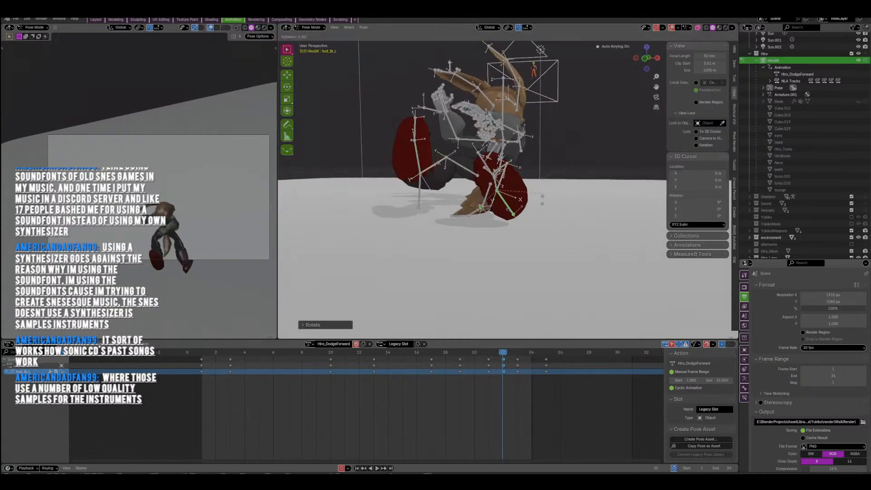
{"action": "left_click", "coordinate": [491, 227]}
Rotate the right foot's IK control at frame 22 and move it closer to the left foot.
{"action": "left_click", "coordinate": [458, 225]}
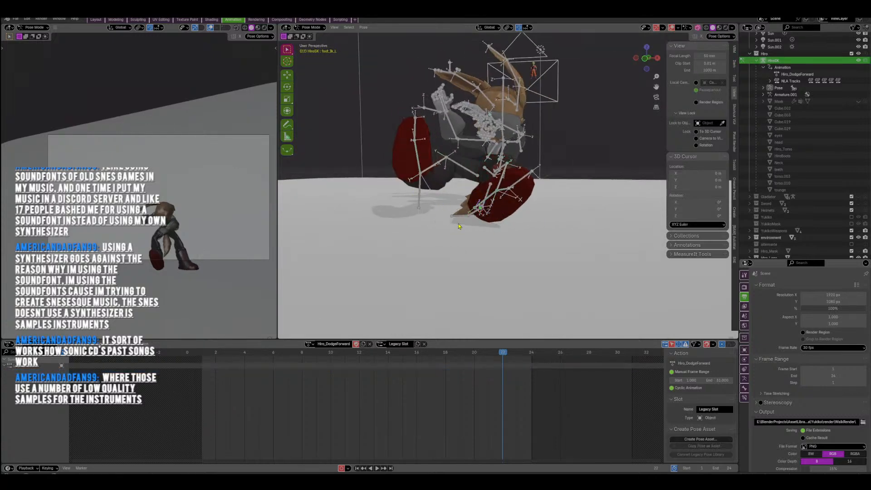
{"action": "left_click", "coordinate": [421, 199]}
{"action": "middle_click_drag", "start_coordinate": [421, 199], "coordinate": [358, 211]}
{"action": "scroll", "coordinate": [358, 211], "scroll_direction": "up", "scroll_amount": 3}
{"action": "key", "text": "r"}
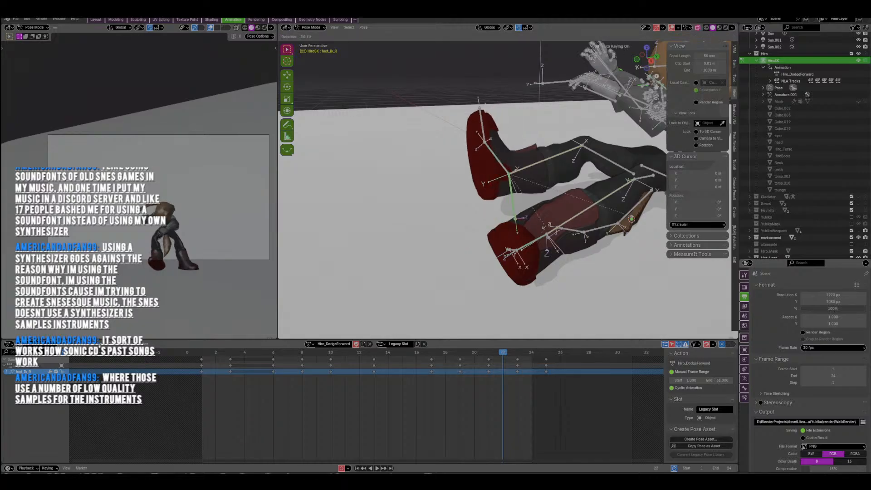
{"action": "left_click", "coordinate": [553, 221]}
{"action": "key", "text": "g"}
{"action": "left_click", "coordinate": [557, 216]}
{"action": "key", "text": "g"}
{"action": "left_click", "coordinate": [537, 251]}
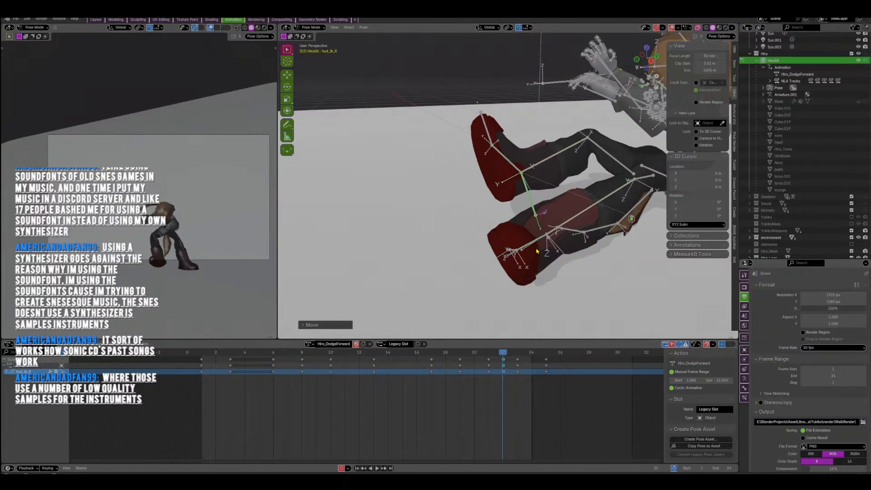
Refine the left foot's IK control rotation and position at frame 22 so its heel leads the landing.
{"action": "middle_click_drag", "start_coordinate": [536, 251], "coordinate": [512, 254]}
{"action": "key", "text": "r"}
{"action": "left_click", "coordinate": [515, 214]}
{"action": "key", "text": "r"}
{"action": "left_click", "coordinate": [516, 246]}
{"action": "key", "text": "g"}
{"action": "left_click", "coordinate": [495, 229]}
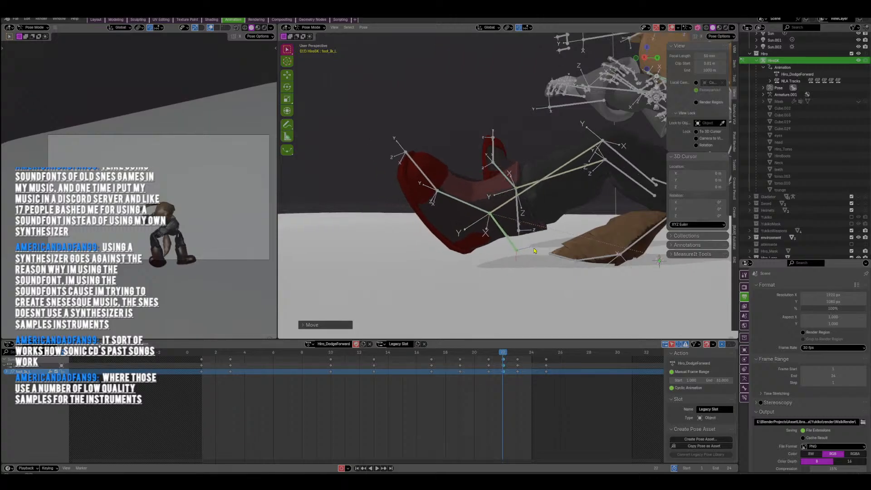
Reposition the eye look-at target at frame 22 and play back the roll.
{"action": "middle_click_drag", "start_coordinate": [481, 209], "coordinate": [514, 126]}
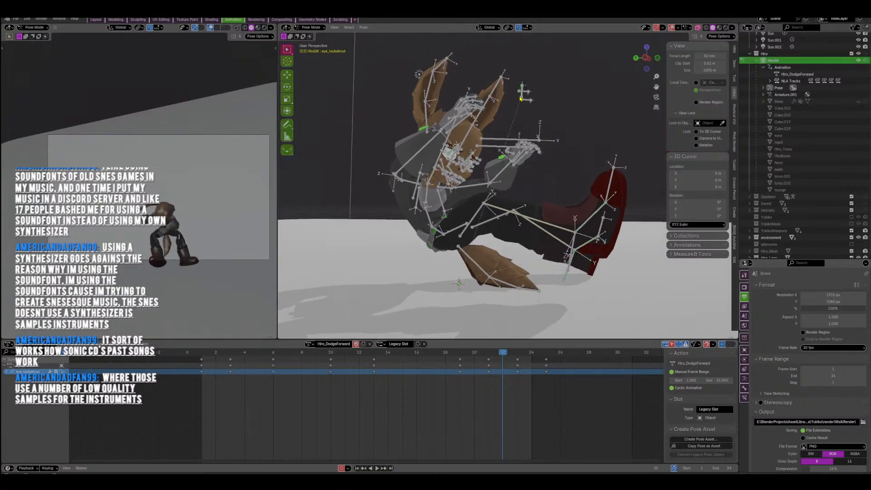
{"action": "key", "text": "g"}
{"action": "left_click", "coordinate": [551, 156]}
{"action": "middle_click_drag", "start_coordinate": [552, 156], "coordinate": [546, 196]}
{"action": "key", "text": "space"}
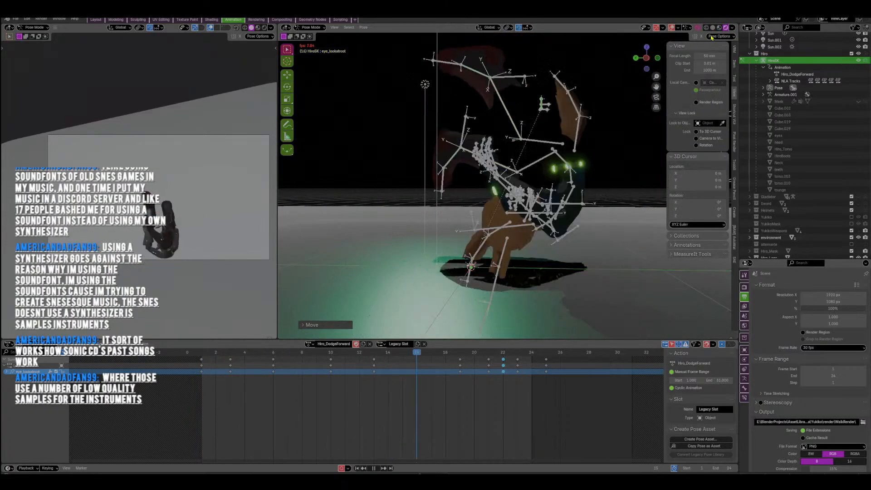
{"action": "middle_click_drag", "start_coordinate": [556, 193], "coordinate": [511, 204]}
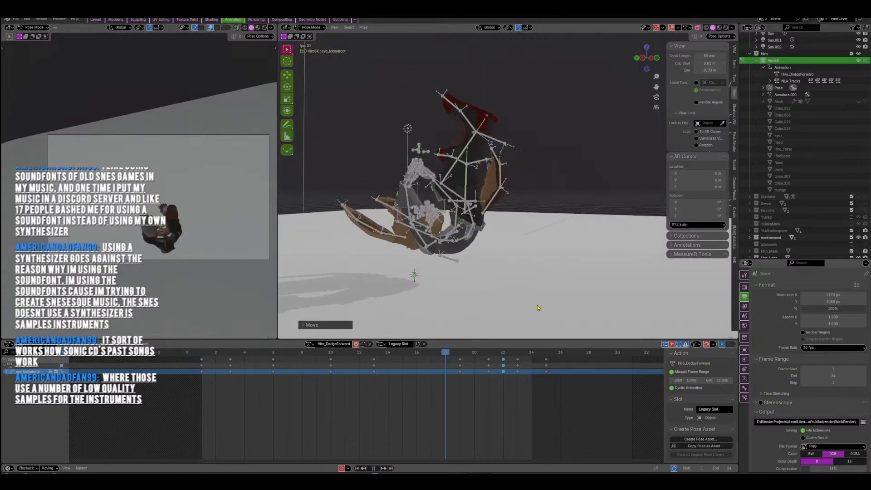
Show all bones' keyframes and shift those from frame 6 onward one frame earlier, ending at frame 24.
{"action": "key", "text": "a"}
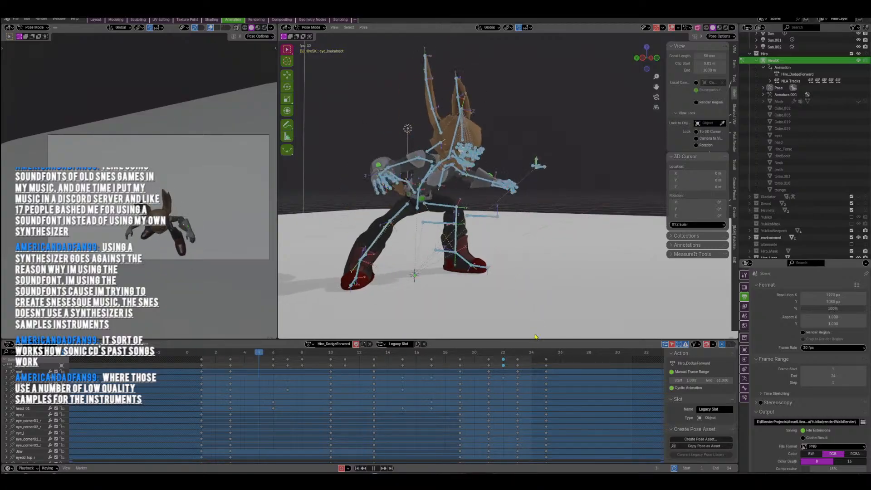
{"action": "key", "text": "space"}
{"action": "left_click_drag", "start_coordinate": [535, 356], "coordinate": [539, 358]}
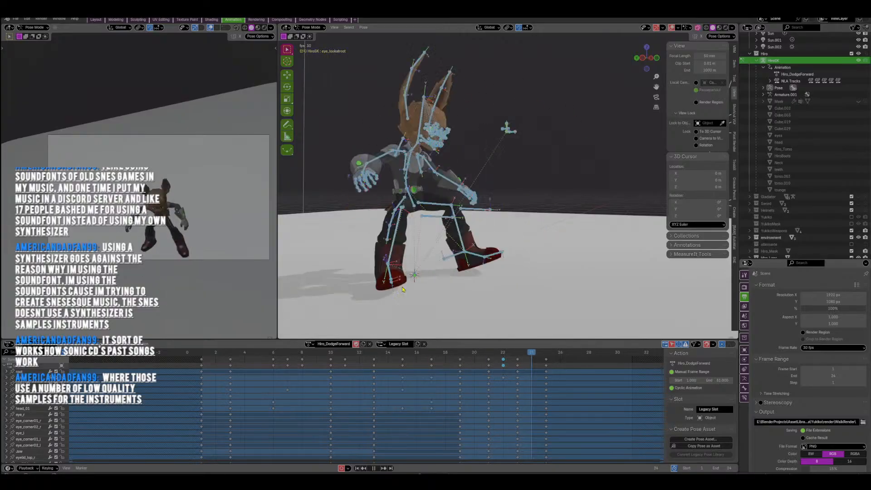
{"action": "left_click_drag", "start_coordinate": [261, 365], "coordinate": [554, 460]}
{"action": "left_click", "coordinate": [509, 392]}
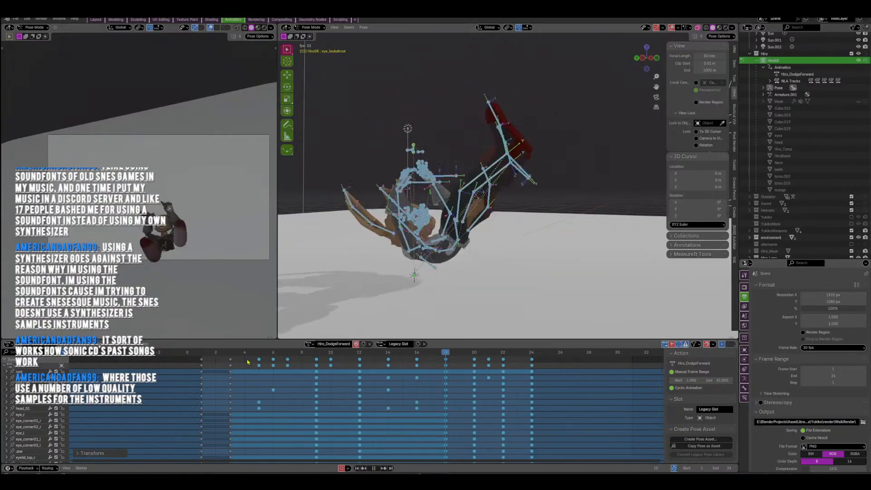
Shift all bones' keyframes from frame 18 onward one frame earlier, ending at frame 23.
{"action": "left_click", "coordinate": [307, 368]}
{"action": "left_click_drag", "start_coordinate": [306, 362], "coordinate": [625, 461]}
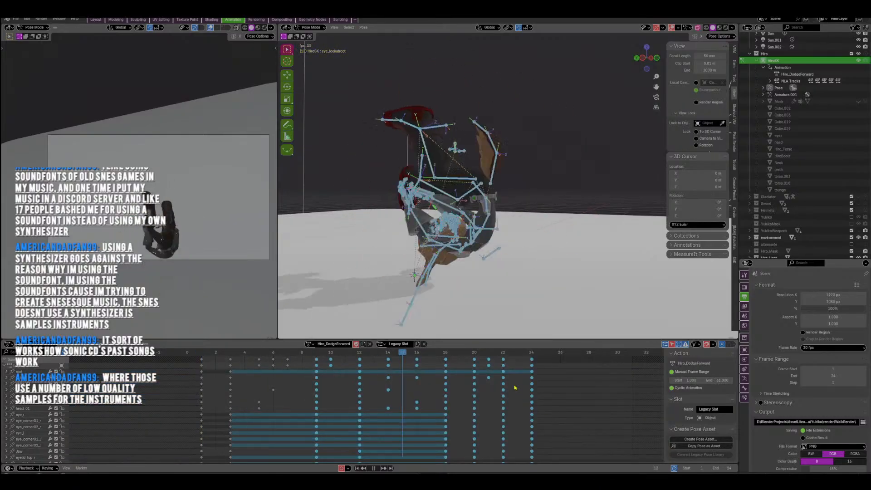
{"action": "left_click", "coordinate": [467, 367]}
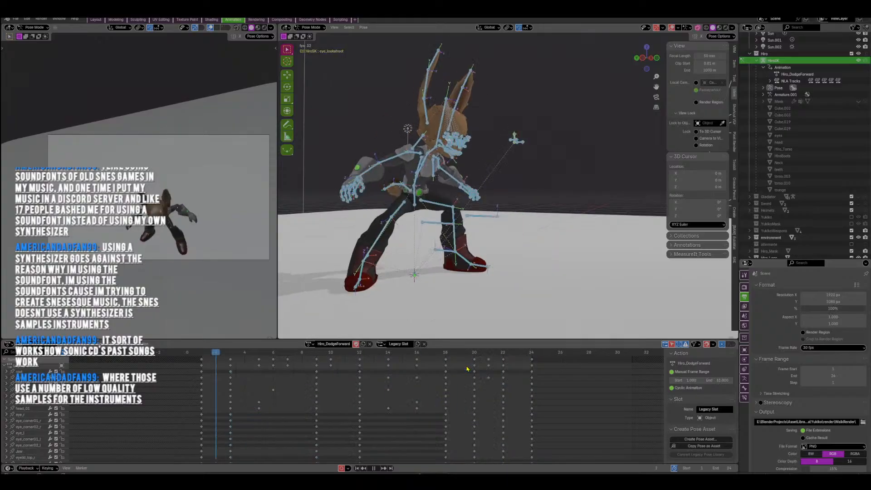
{"action": "left_click_drag", "start_coordinate": [461, 361], "coordinate": [605, 462]}
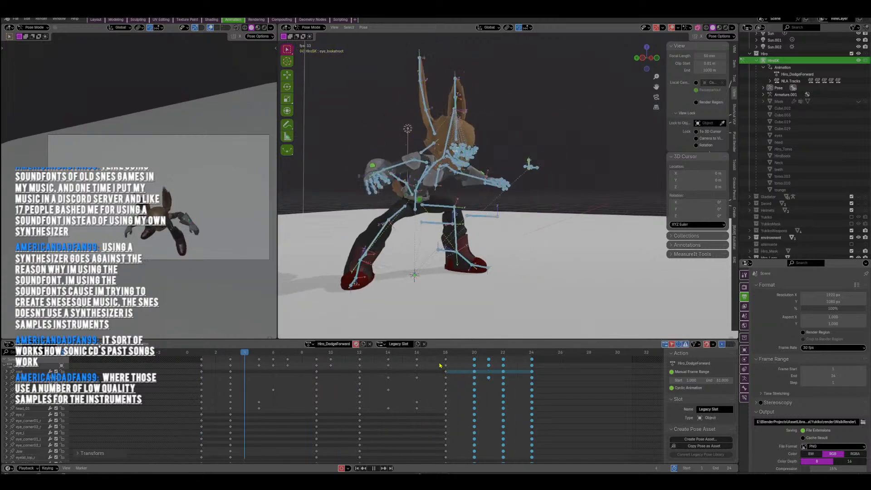
{"action": "left_click_drag", "start_coordinate": [439, 363], "coordinate": [557, 465]}
{"action": "key", "text": "g"}
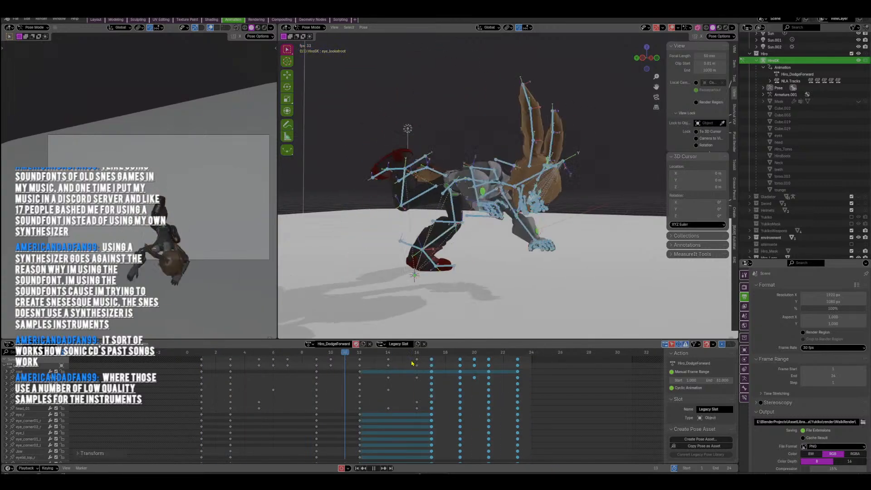
Shift the keyframes from frame 16 onward one frame earlier, and those from frame 14 onward another frame earlier, ending at frame 21.
{"action": "left_click_drag", "start_coordinate": [408, 361], "coordinate": [577, 463]}
{"action": "key", "text": "g"}
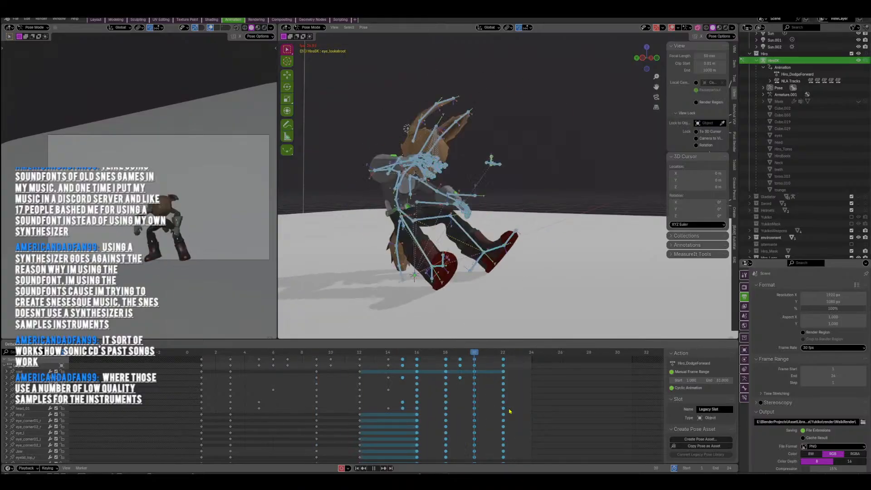
{"action": "left_click_drag", "start_coordinate": [377, 363], "coordinate": [511, 472]}
{"action": "key", "text": "g"}
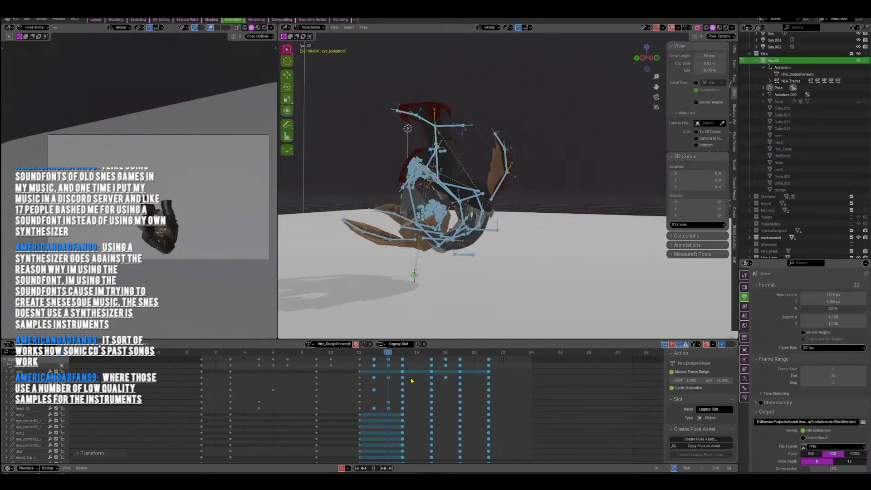
Shift the keyframes from frame 14 onward one frame later, and those from frame 16 onward another frame later, ending at frame 23.
{"action": "left_click_drag", "start_coordinate": [380, 362], "coordinate": [534, 463]}
{"action": "key", "text": "g"}
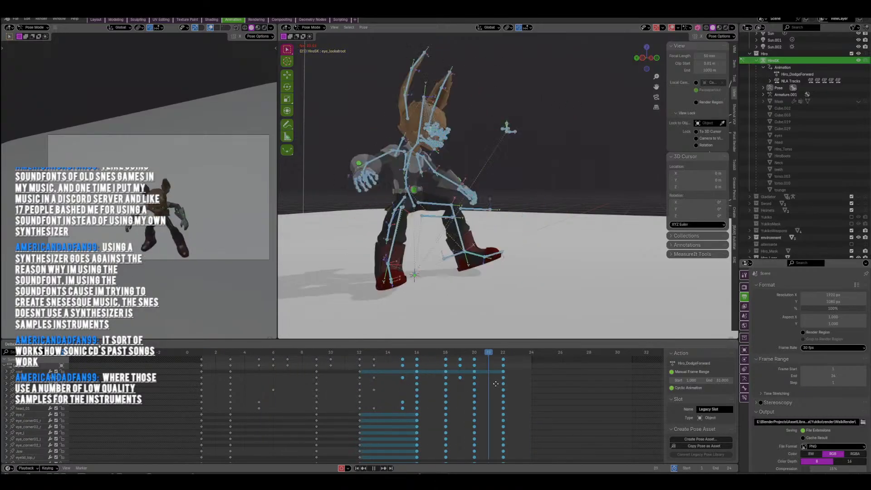
{"action": "left_click_drag", "start_coordinate": [410, 363], "coordinate": [506, 463]}
{"action": "key", "text": "g"}
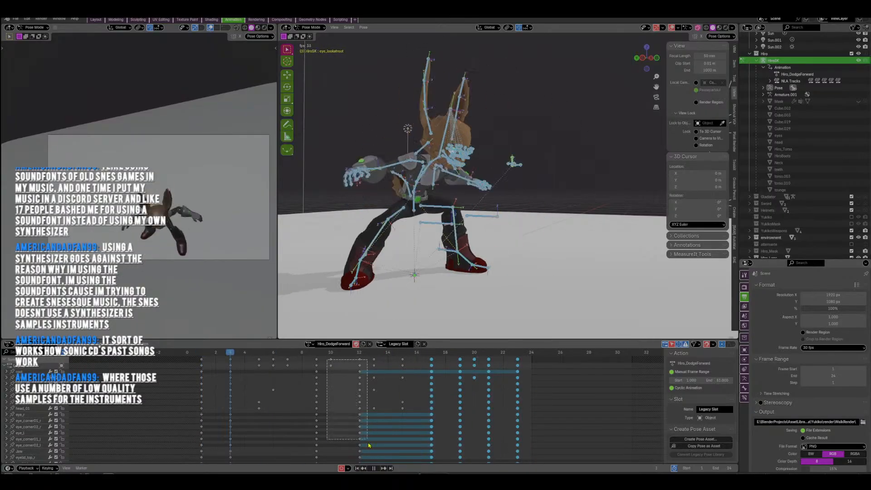
Shift the keyframes around frame 12 one frame later to 13, and move the in-between keys to frames 15 and 16.
{"action": "left_click_drag", "start_coordinate": [368, 446], "coordinate": [374, 429]}
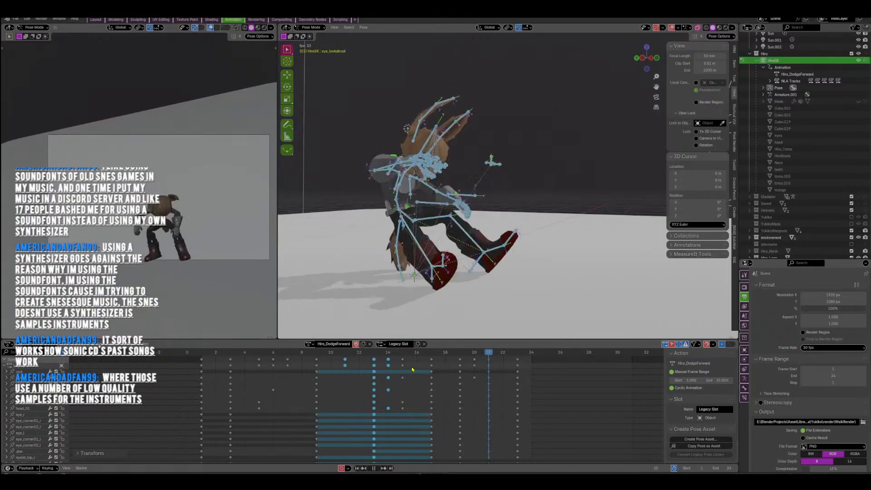
{"action": "key", "text": "g"}
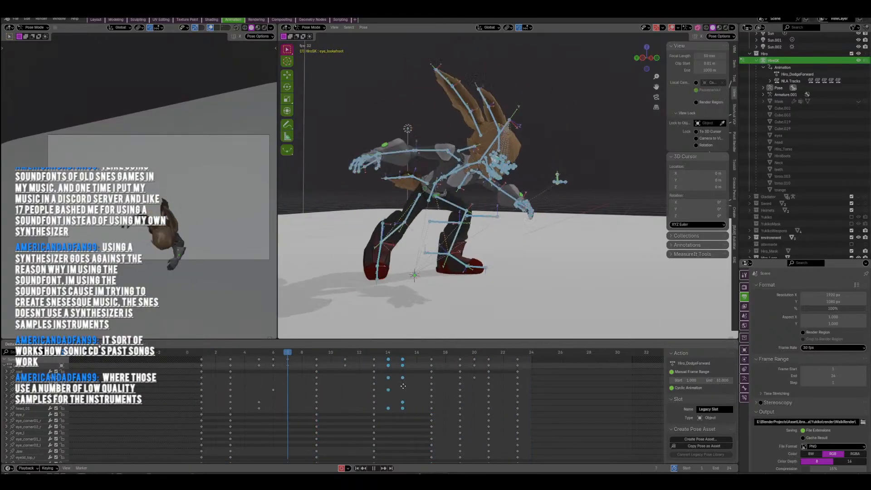
{"action": "left_click", "coordinate": [412, 377]}
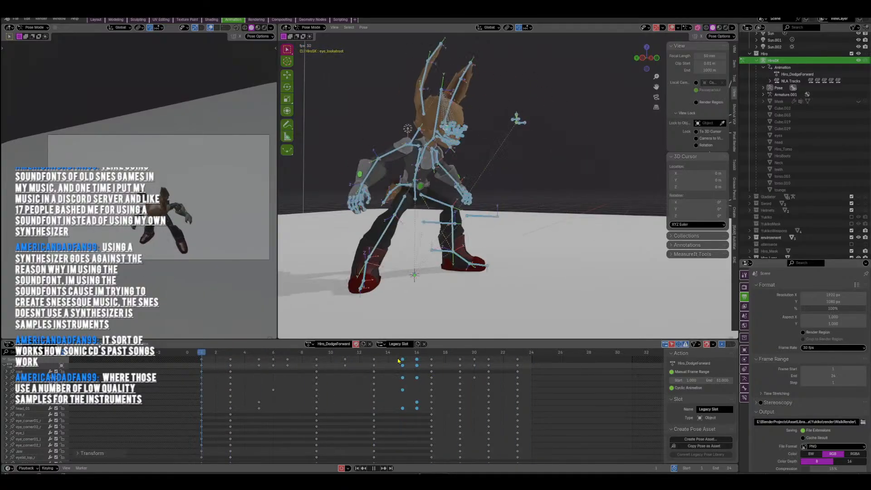
Hide the viewport overlays and review the retimed roll by playing and scrubbing it from the front and side.
{"action": "middle_click_drag", "start_coordinate": [528, 223], "coordinate": [400, 226]}
{"action": "key", "text": "shift+alt+z"}
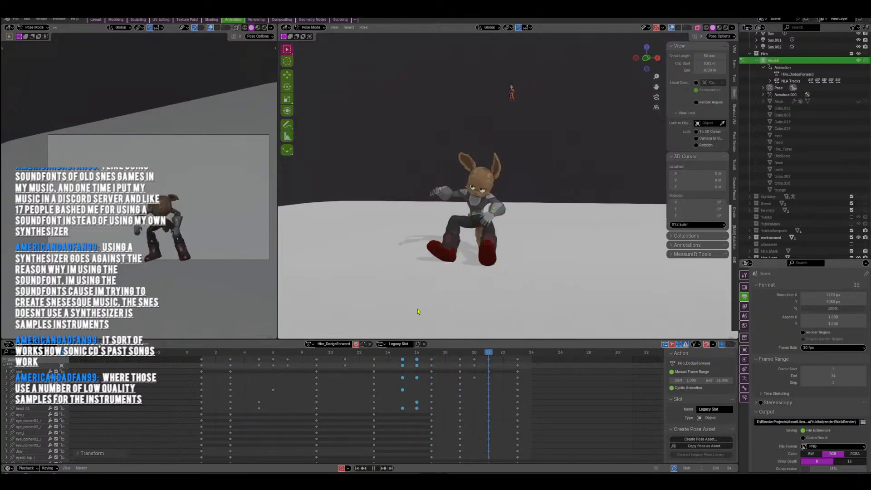
{"action": "key", "text": "space"}
{"action": "left_click_drag", "start_coordinate": [322, 356], "coordinate": [531, 419]}
{"action": "key", "text": "space"}
{"action": "middle_click_drag", "start_coordinate": [557, 226], "coordinate": [617, 223]}
{"action": "scroll", "coordinate": [515, 222], "scroll_direction": "up", "scroll_amount": 4}
{"action": "mouse_move", "coordinate": [514, 222]}
{"action": "middle_mouse_down"}
{"action": "mouse_move", "coordinate": [540, 235]}
{"action": "mouse_move", "coordinate": [501, 230]}
{"action": "middle_mouse_up"}
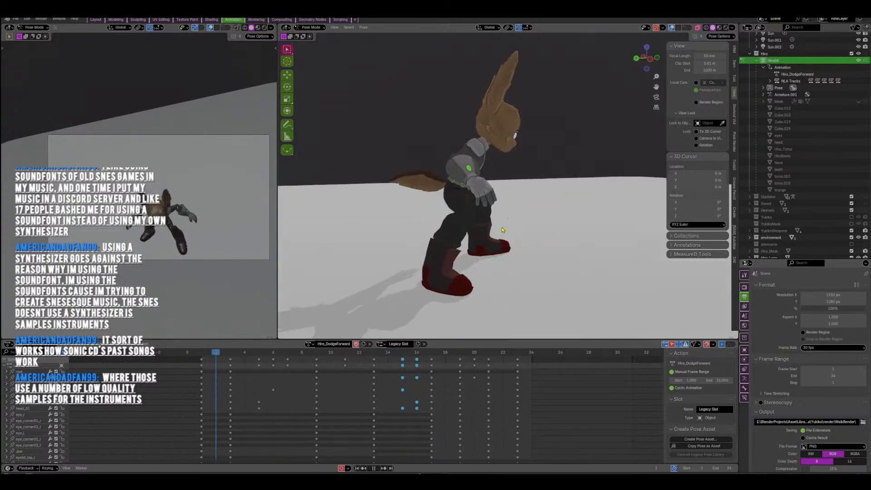
{"action": "key", "text": "space"}
{"action": "key", "text": "space"}
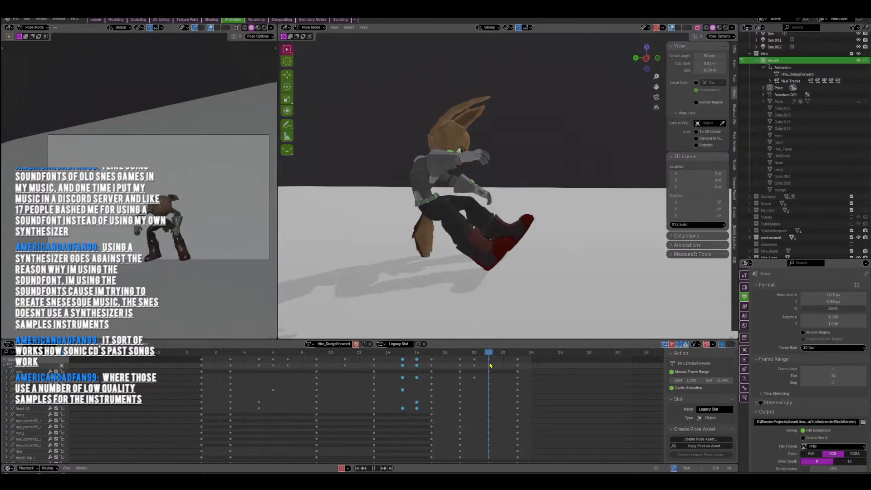
{"action": "key", "text": "space"}
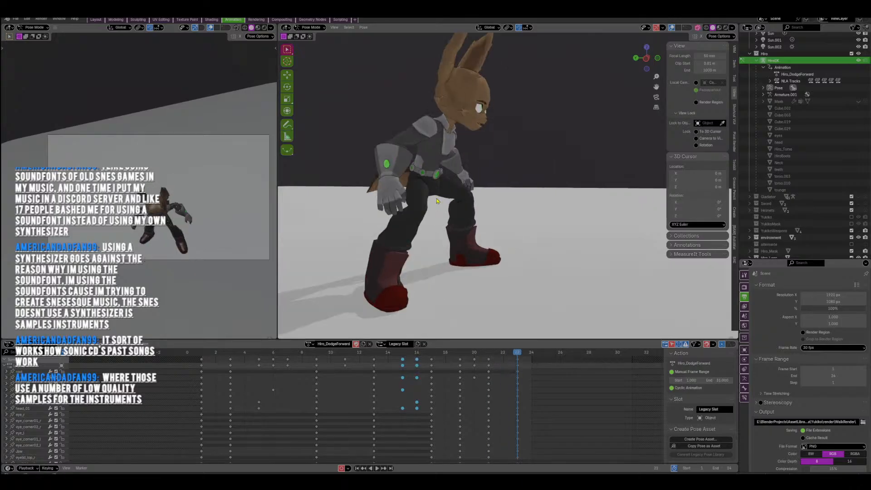
Show the viewport overlays again and display the pelvis bone's transform properties at frame 23.
{"action": "left_click", "coordinate": [671, 27]}
{"action": "scroll", "coordinate": [415, 194], "scroll_direction": "up", "scroll_amount": 4}
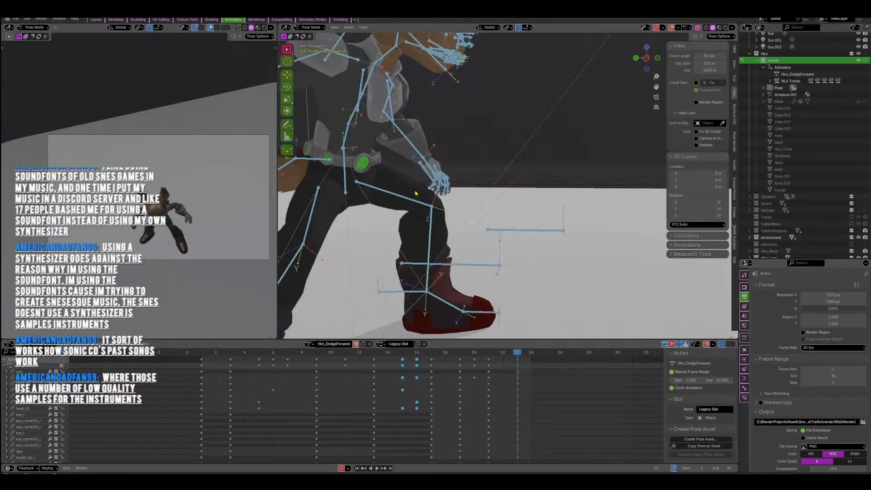
{"action": "left_click", "coordinate": [346, 176]}
{"action": "middle_click_drag", "start_coordinate": [540, 269], "coordinate": [573, 260], "text": "shift"}
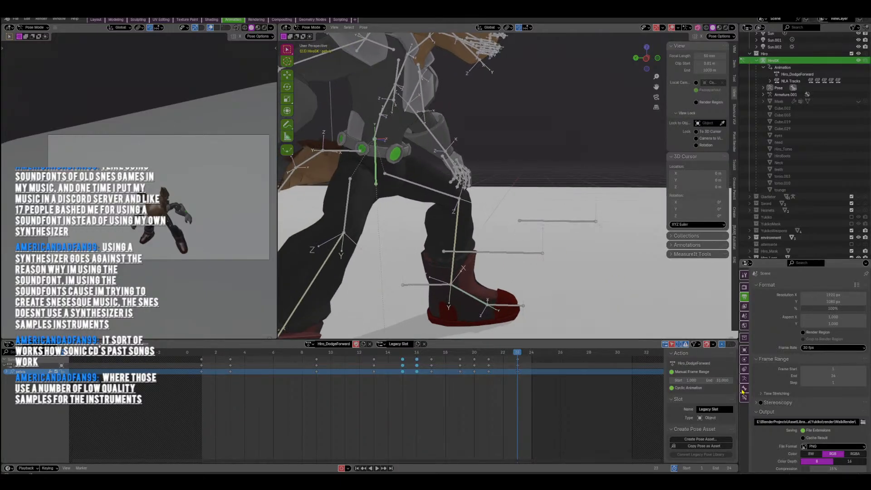
{"action": "left_click", "coordinate": [743, 388]}
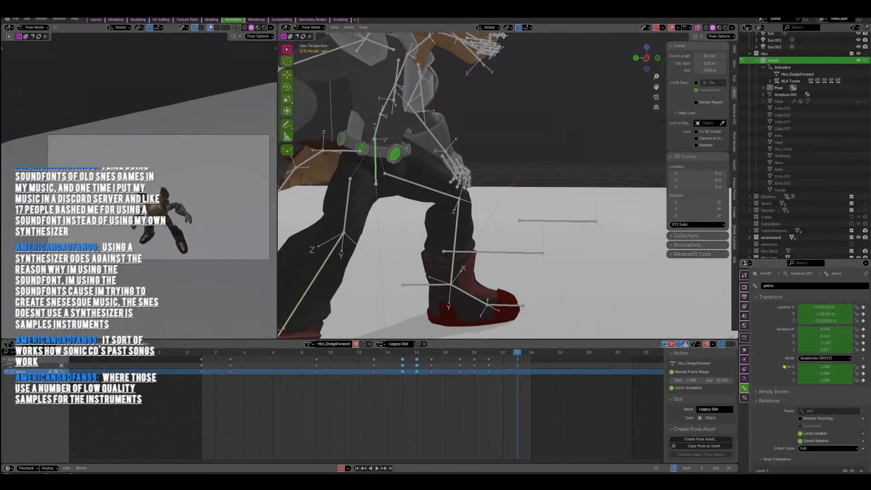
{"action": "scroll", "coordinate": [521, 193], "scroll_direction": "down", "scroll_amount": 2}
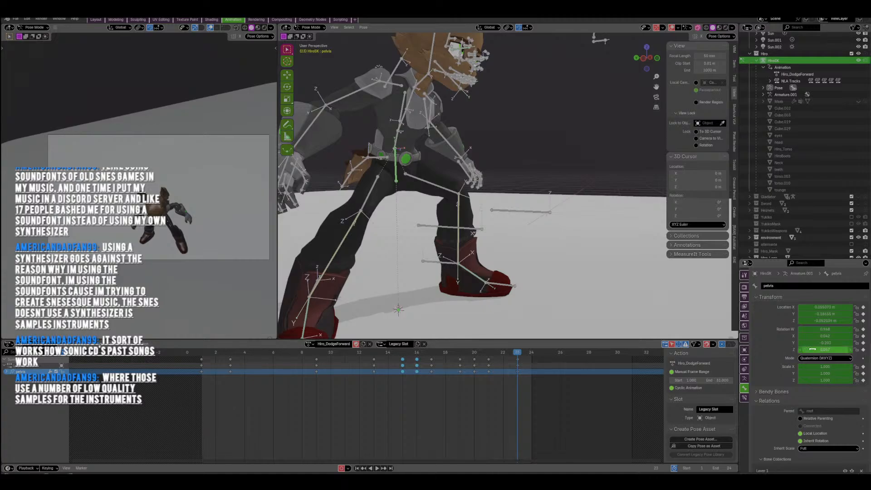
Play back the roll from a more distant, lower side view to judge the pelvis motion.
{"action": "scroll", "coordinate": [540, 213], "scroll_direction": "down", "scroll_amount": 4}
{"action": "middle_click_drag", "start_coordinate": [535, 207], "coordinate": [553, 256], "text": "shift"}
{"action": "key", "text": "space"}
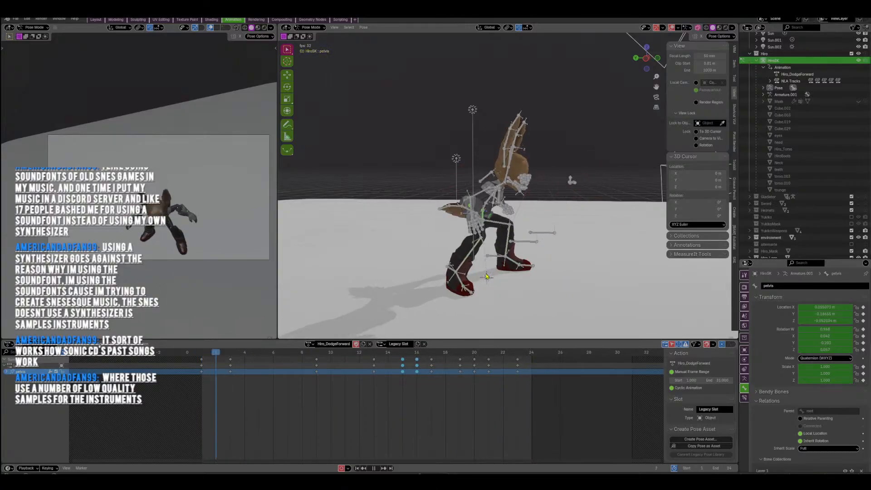
{"action": "middle_click_drag", "start_coordinate": [514, 282], "coordinate": [502, 253]}
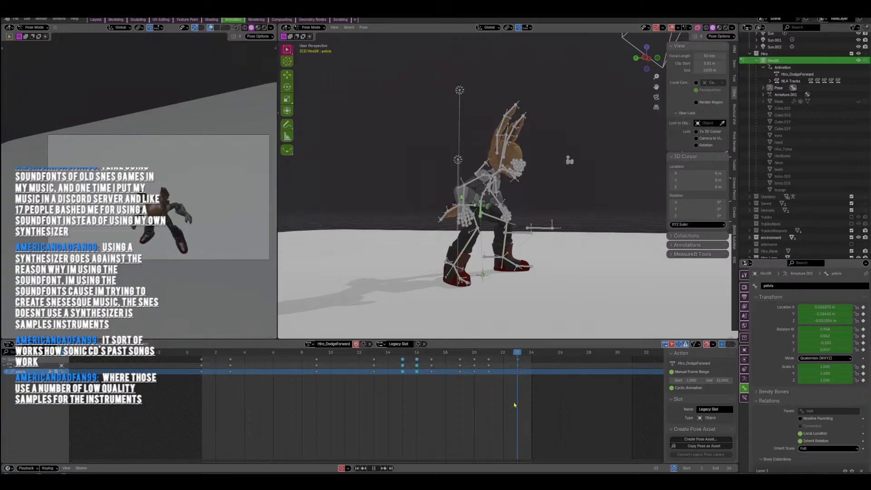
Switch the armature to the Hiro_Punch action and play it back from the side and front.
{"action": "left_click", "coordinate": [310, 343]}
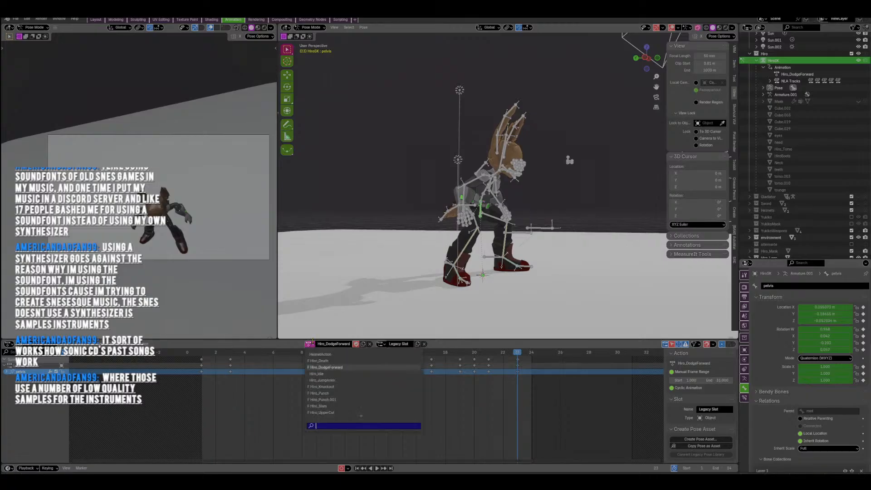
{"action": "left_click", "coordinate": [329, 392]}
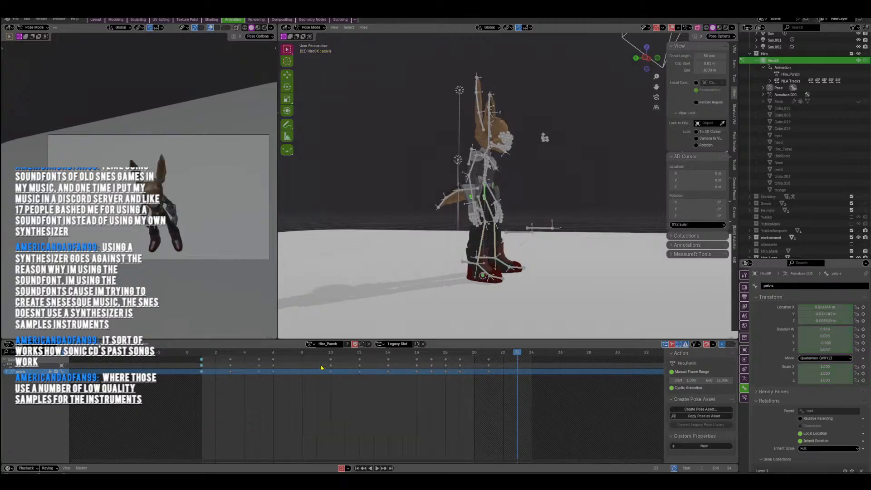
{"action": "key", "text": "space"}
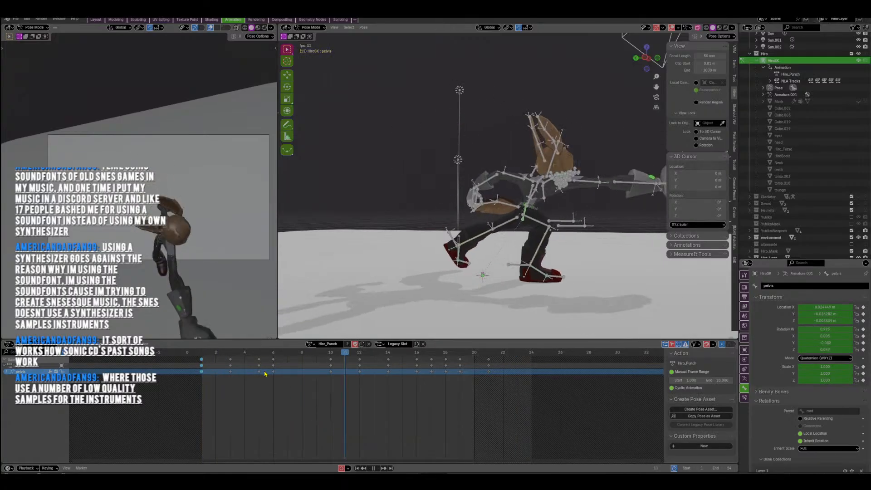
{"action": "scroll", "coordinate": [512, 237], "scroll_direction": "down", "scroll_amount": 2}
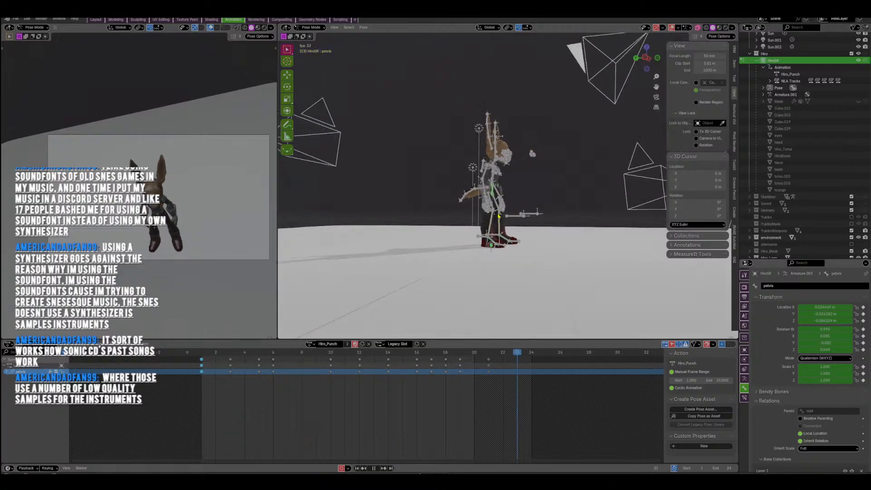
{"action": "middle_click_drag", "start_coordinate": [516, 233], "coordinate": [463, 222]}
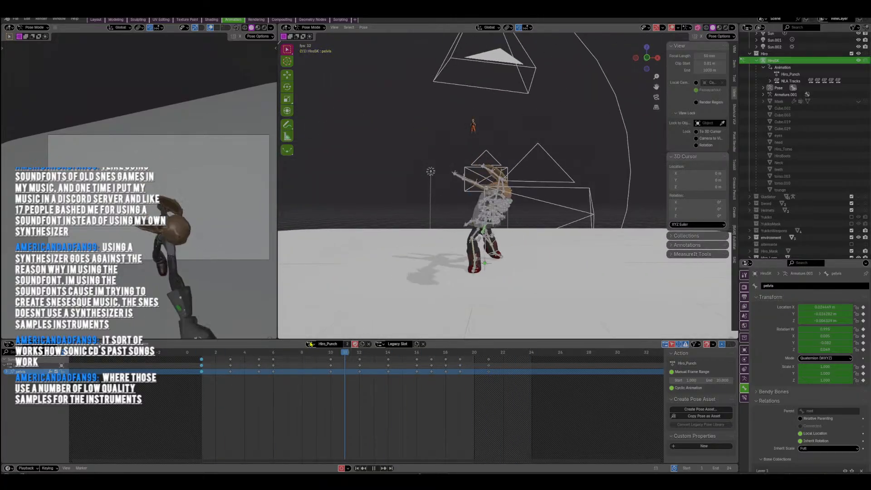
Switch the armature to the Hiro_Punch.001 action and examine its timing by playing and scrubbing from the side.
{"action": "left_click", "coordinate": [309, 343]}
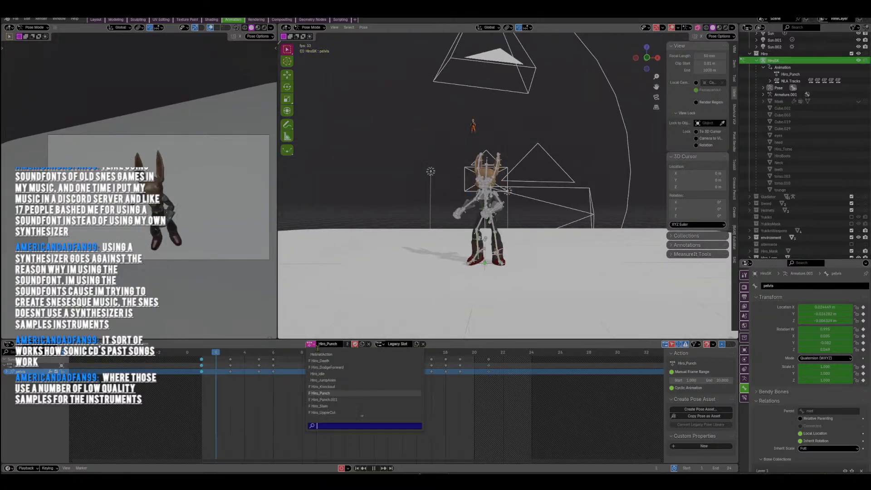
{"action": "left_click", "coordinate": [340, 399]}
{"action": "middle_click_drag", "start_coordinate": [487, 256], "coordinate": [526, 241]}
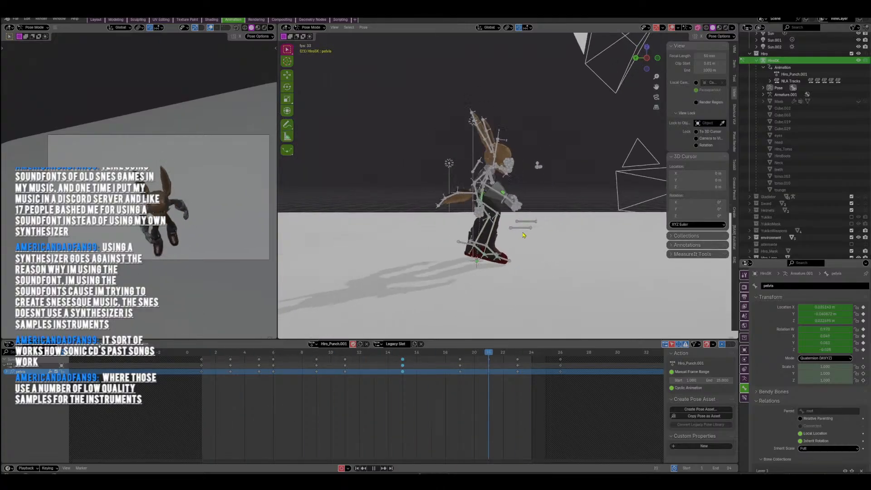
{"action": "scroll", "coordinate": [525, 242], "scroll_direction": "up", "scroll_amount": 1}
{"action": "key", "text": "space"}
{"action": "key", "text": "space"}
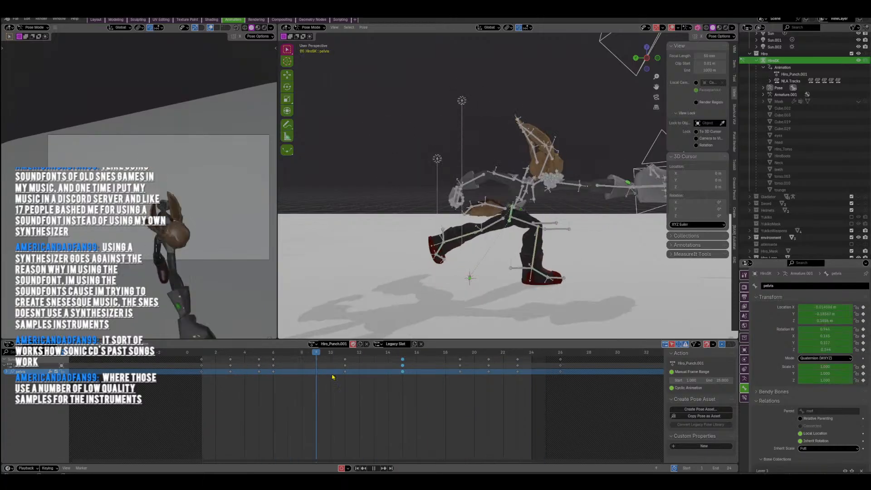
{"action": "left_click_drag", "start_coordinate": [458, 385], "coordinate": [244, 371]}
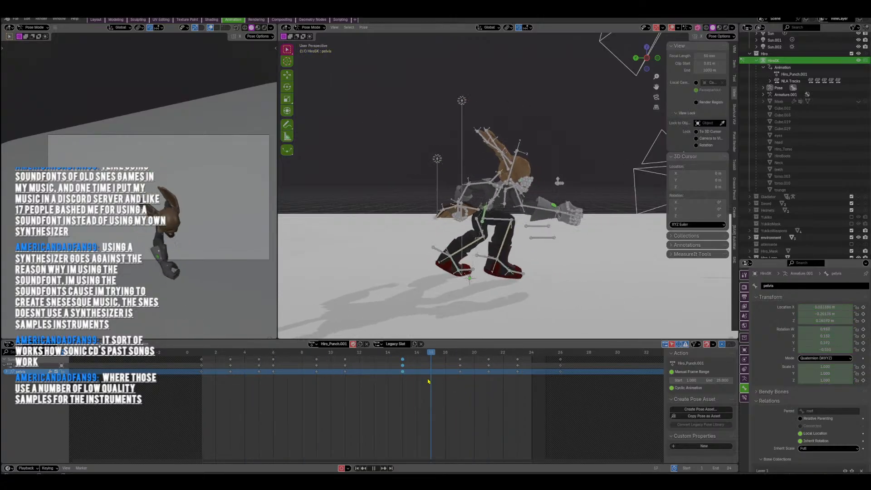
{"action": "left_click_drag", "start_coordinate": [483, 382], "coordinate": [567, 392]}
{"action": "key", "text": "space"}
Replay the Hiro_Punch.001 punch from an elevated angled view and scrub back to the strike pose at frame 11.
{"action": "middle_click_drag", "start_coordinate": [494, 254], "coordinate": [473, 211]}
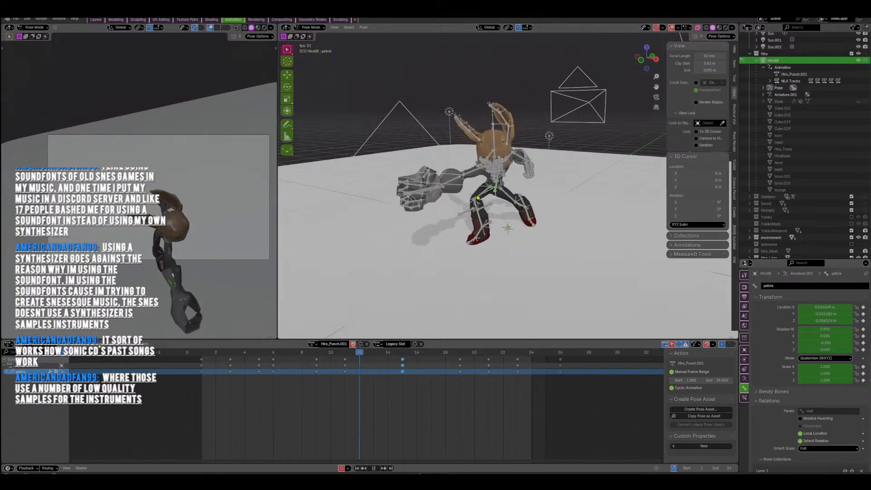
{"action": "middle_click_drag", "start_coordinate": [489, 178], "coordinate": [495, 184]}
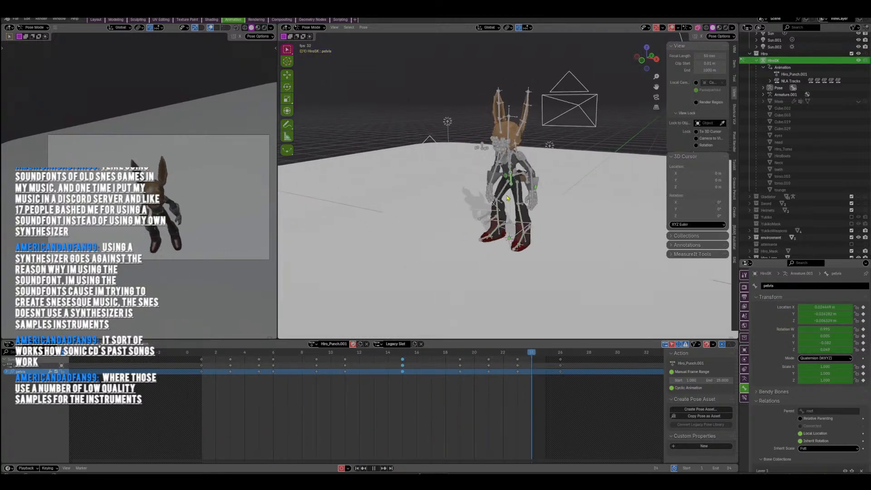
{"action": "key", "text": "space"}
{"action": "key", "text": "space"}
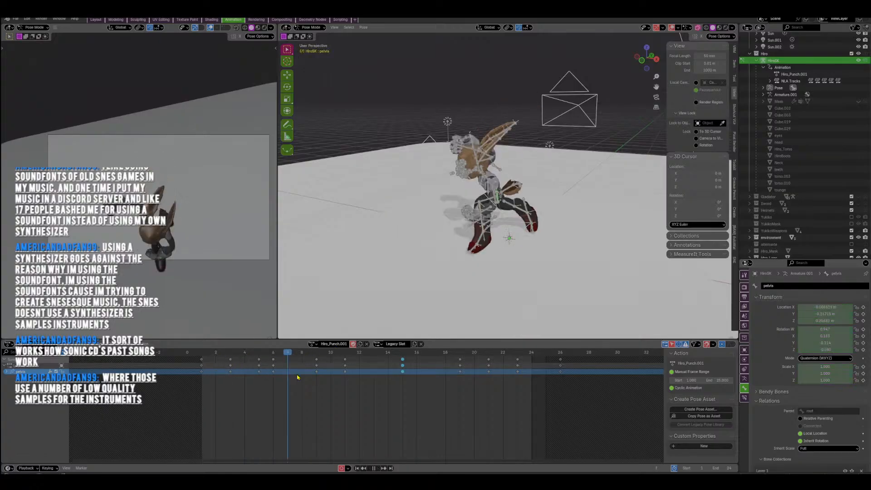
{"action": "key", "text": "space"}
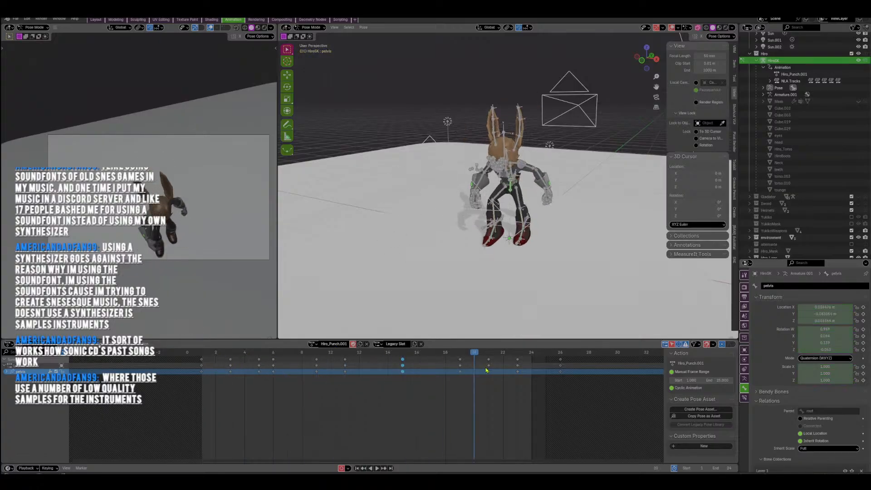
{"action": "left_click_drag", "start_coordinate": [464, 356], "coordinate": [345, 368]}
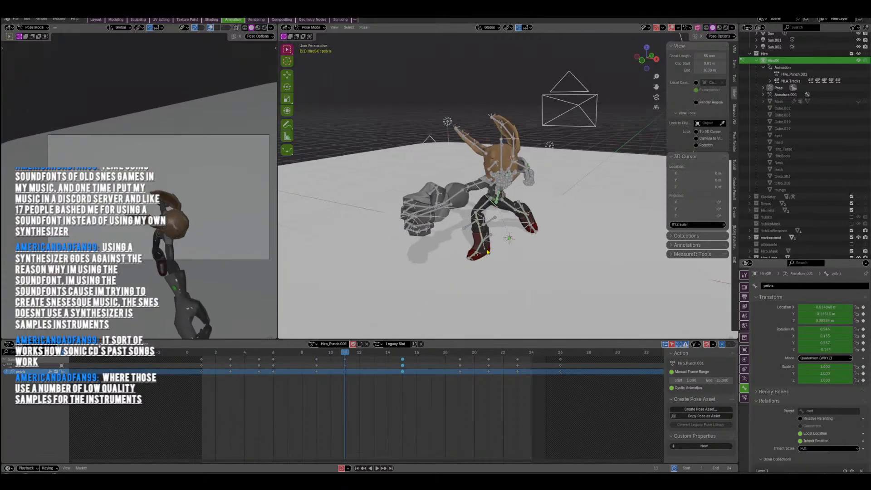
Inspect the frame 11 punch pose from a low front angle with overlays hidden and material preview shading on.
{"action": "middle_click_drag", "start_coordinate": [560, 235], "coordinate": [544, 192]}
{"action": "scroll", "coordinate": [542, 231], "scroll_direction": "up", "scroll_amount": 3}
{"action": "left_click", "coordinate": [671, 28]}
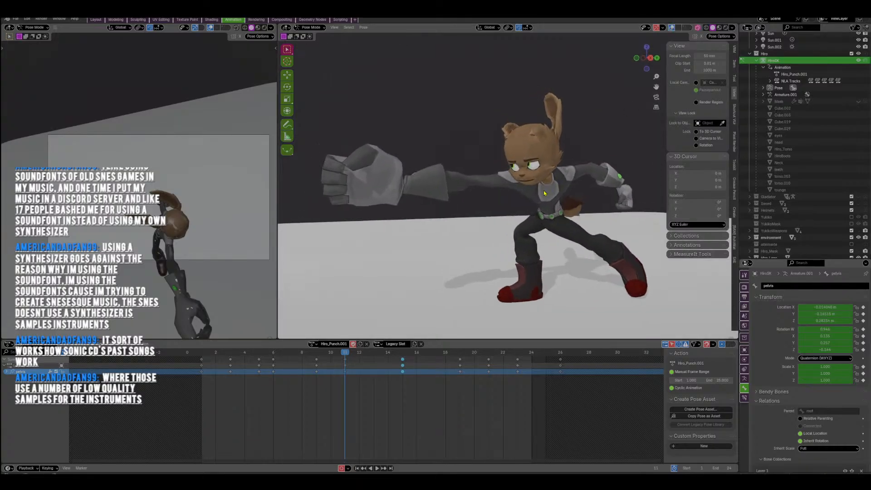
{"action": "left_click", "coordinate": [718, 29]}
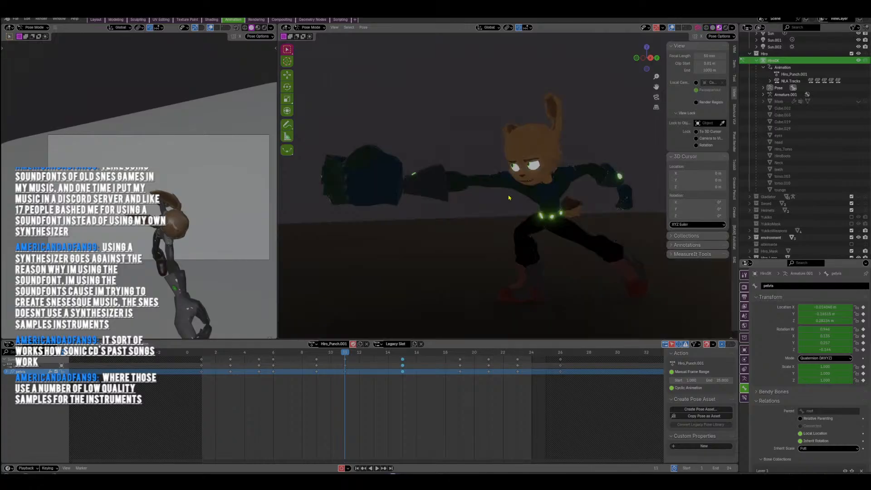
{"action": "middle_click_drag", "start_coordinate": [509, 198], "coordinate": [520, 213]}
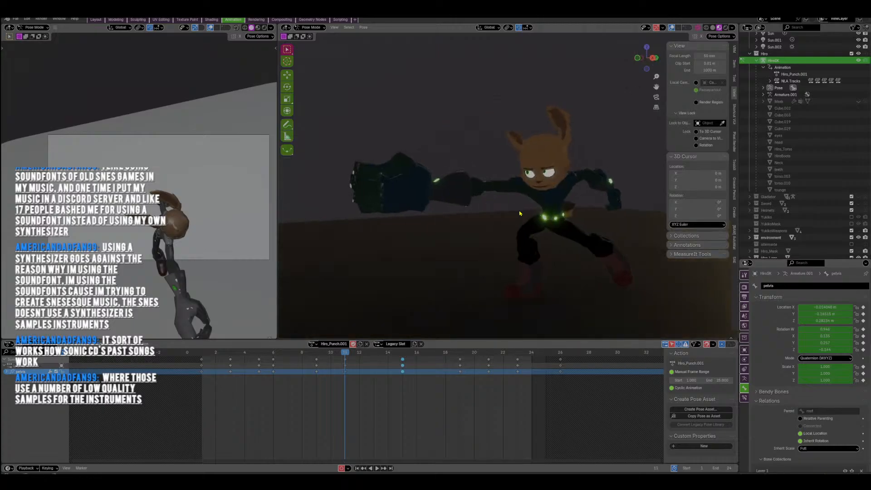
Return the viewport to solid shading, view the punch pose from the side, and restore the overlays.
{"action": "left_click", "coordinate": [714, 28]}
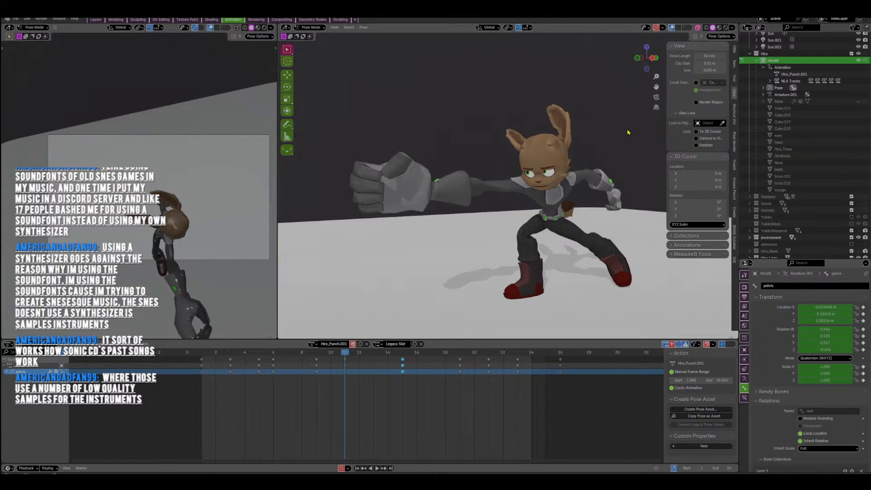
{"action": "middle_click_drag", "start_coordinate": [396, 62], "coordinate": [390, 203]}
{"action": "left_click", "coordinate": [671, 28]}
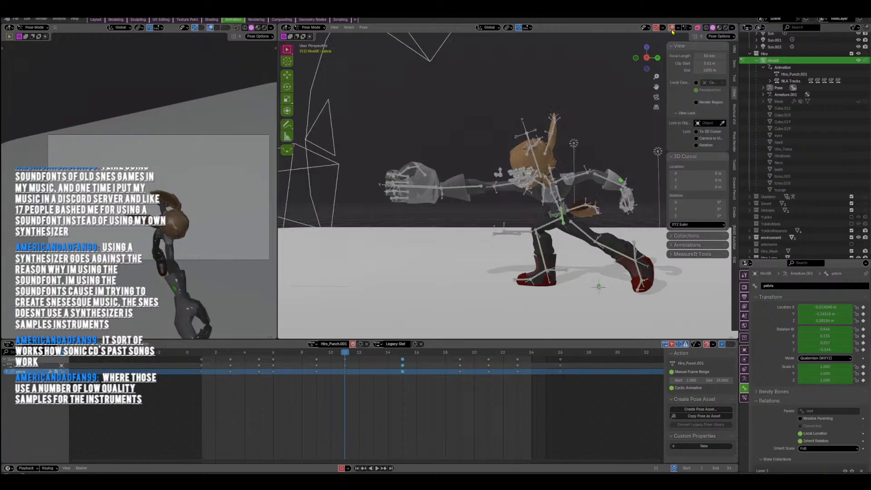
{"action": "middle_click_drag", "start_coordinate": [518, 204], "coordinate": [466, 206]}
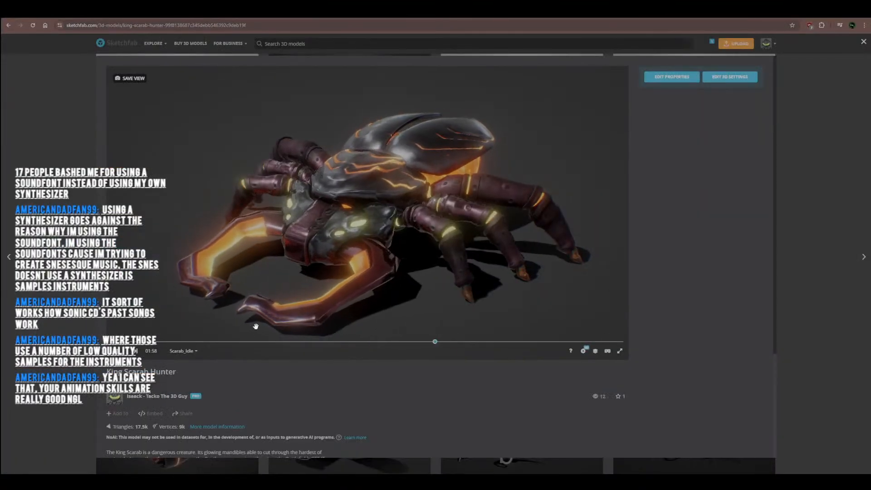
Switch to the King Scarab Hunter model on Sketchfab, orbit around its Scarab_Idle animation, and open the model inspector and viewer settings.
{"action": "left_click_drag", "start_coordinate": [375, 256], "coordinate": [416, 253]}
{"action": "left_click_drag", "start_coordinate": [333, 266], "coordinate": [436, 263]}
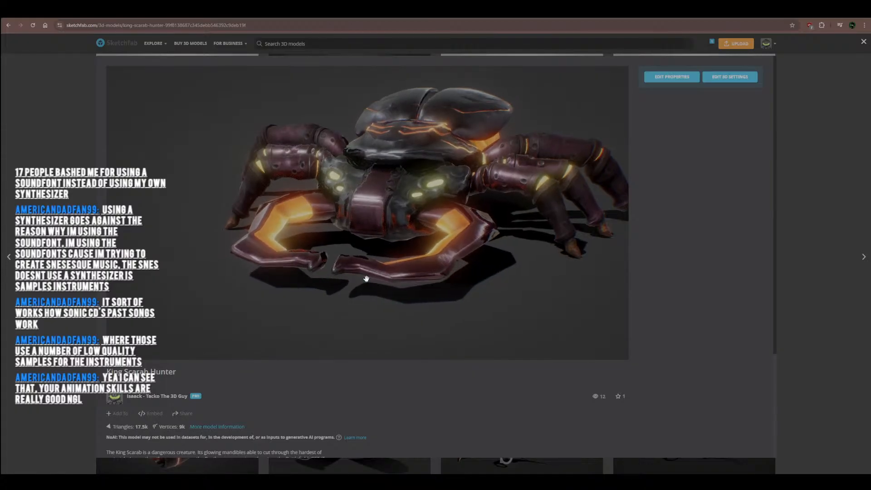
{"action": "left_click_drag", "start_coordinate": [366, 279], "coordinate": [362, 279]}
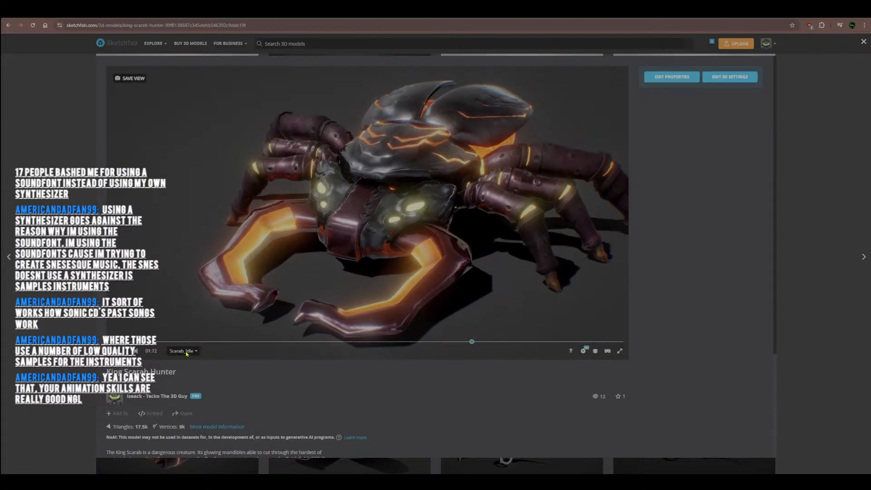
{"action": "left_click", "coordinate": [595, 352]}
{"action": "left_click", "coordinate": [583, 353]}
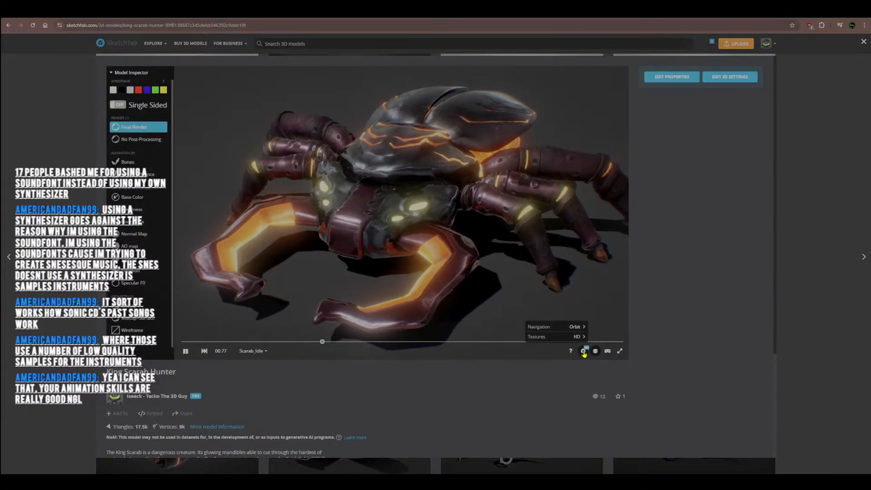
Play the scarab's SK_Scarab|Bite, SK_Scarab|DeadPose and SK_Scarab|Idle_Frenzy animations, viewing the frenzy idle from the front.
{"action": "left_click", "coordinate": [251, 351]}
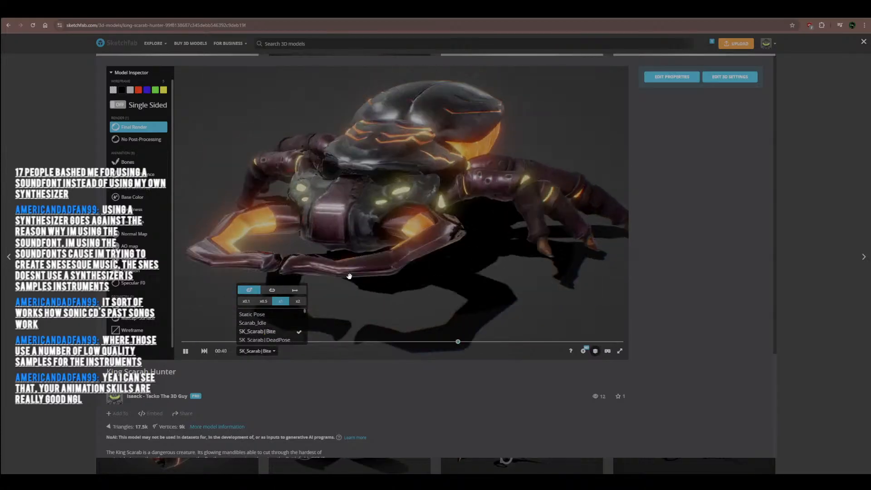
{"action": "left_click", "coordinate": [263, 331]}
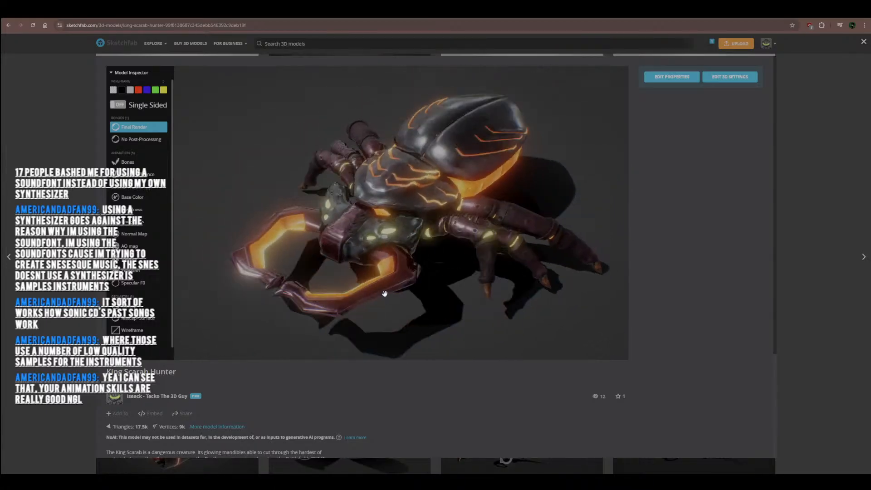
{"action": "left_click", "coordinate": [256, 351]}
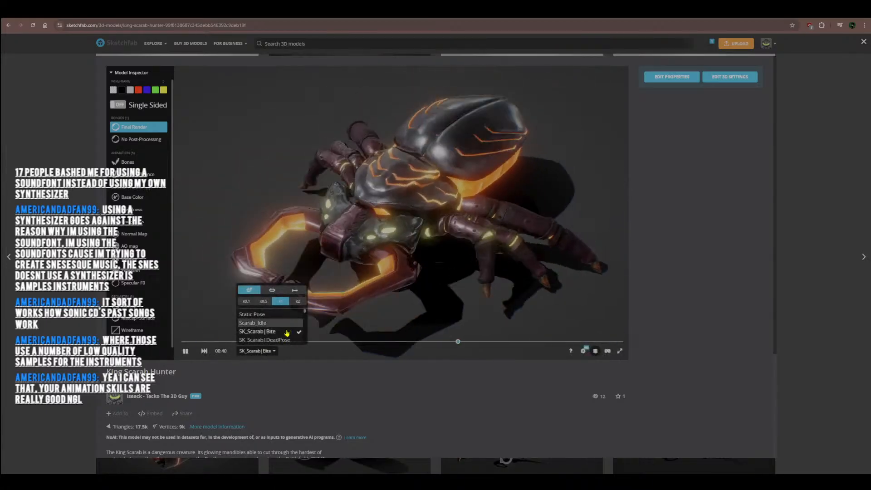
{"action": "scroll", "coordinate": [285, 335], "scroll_direction": "down", "scroll_amount": 1}
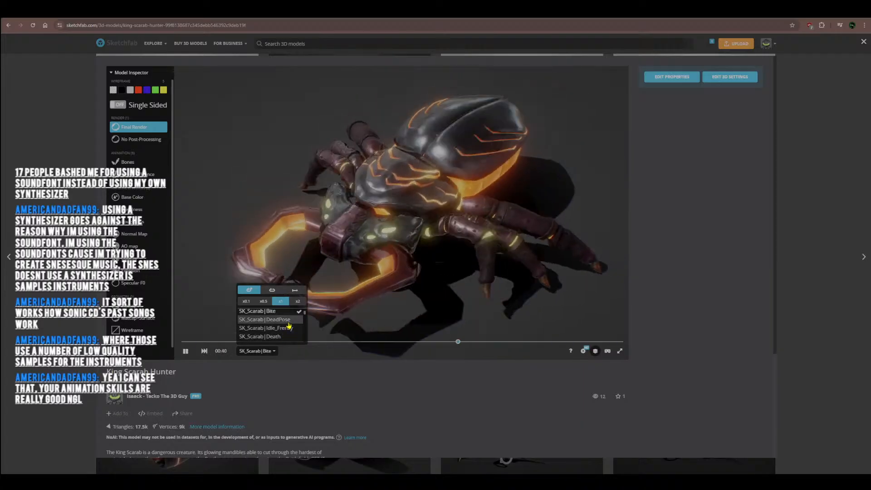
{"action": "left_click", "coordinate": [289, 320]}
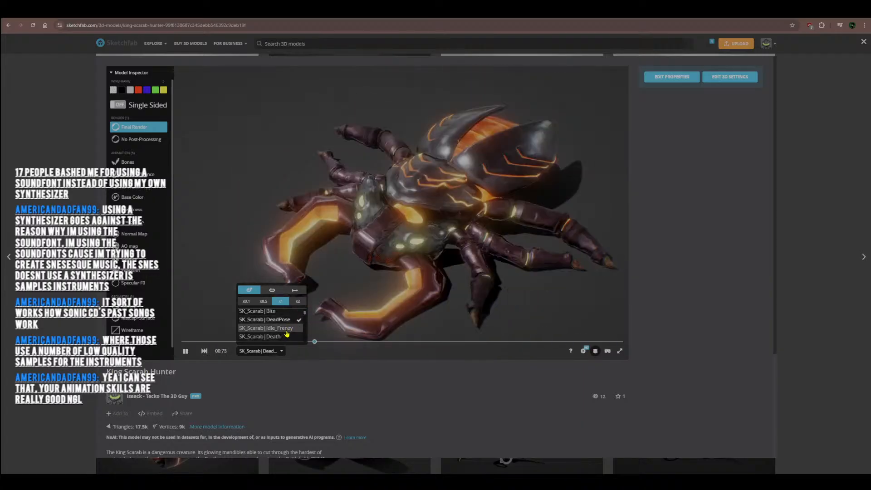
{"action": "left_click", "coordinate": [286, 334]}
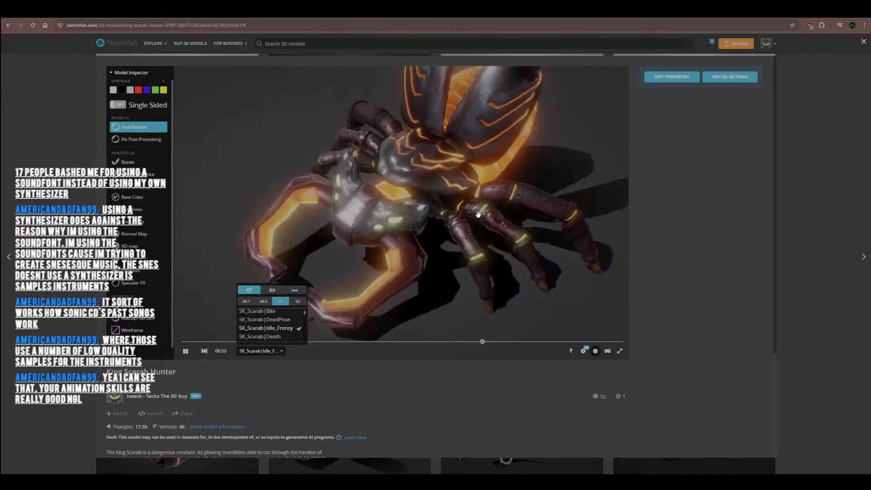
{"action": "left_click_drag", "start_coordinate": [358, 267], "coordinate": [452, 238]}
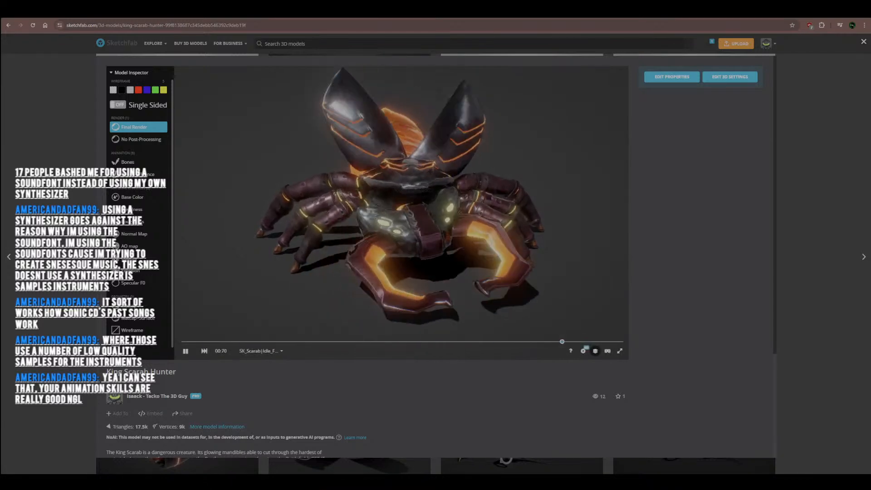
{"action": "left_click_drag", "start_coordinate": [517, 325], "coordinate": [515, 302]}
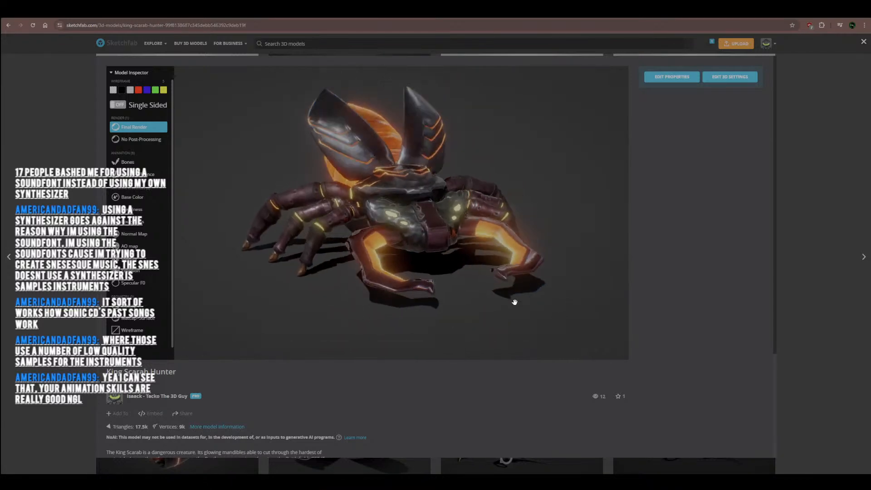
Play the scarab's SK_Scarab|Death and SK_Scarab|JumpApex animations and examine the motion around its front.
{"action": "left_click", "coordinate": [261, 350]}
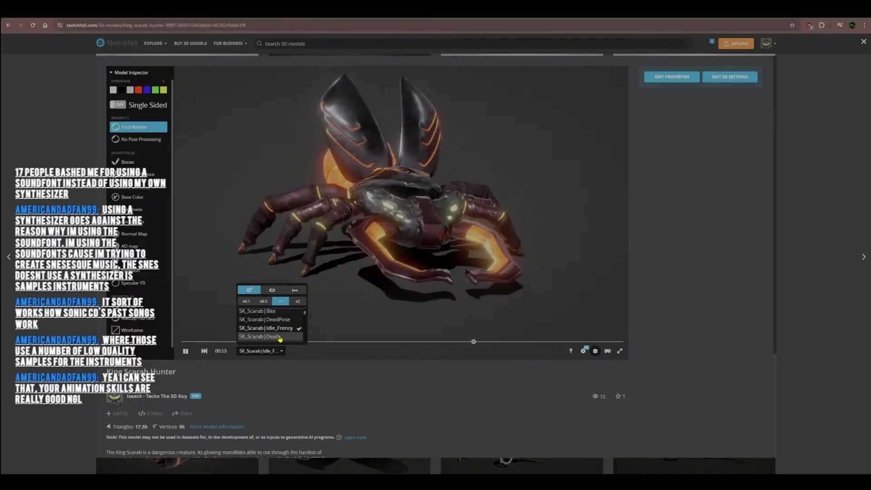
{"action": "left_click", "coordinate": [276, 337]}
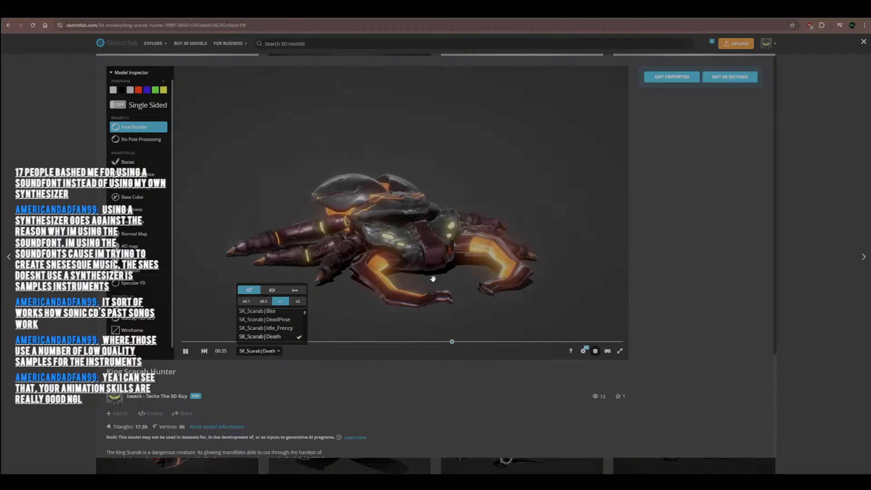
{"action": "left_click_drag", "start_coordinate": [433, 278], "coordinate": [409, 282]}
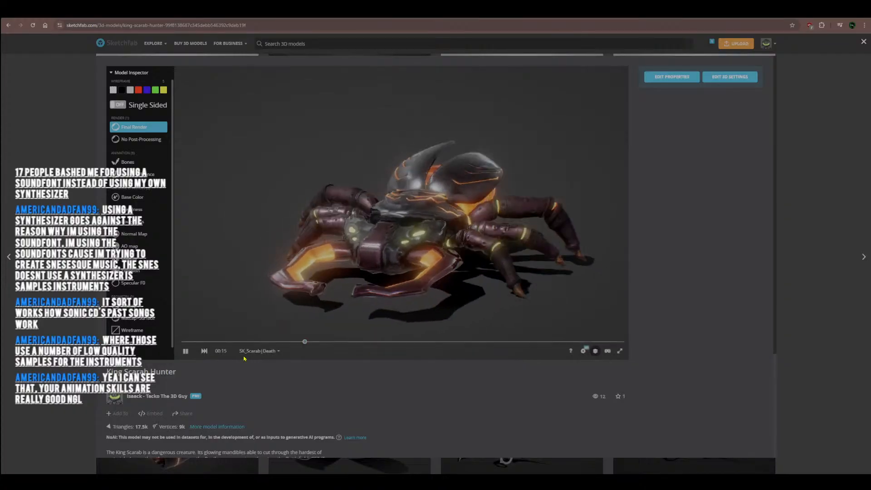
{"action": "left_click", "coordinate": [250, 350]}
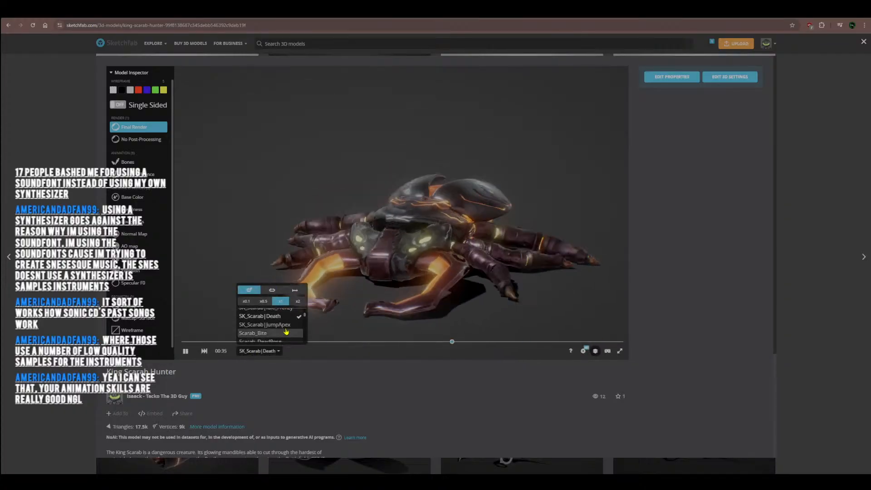
{"action": "left_click", "coordinate": [285, 327]}
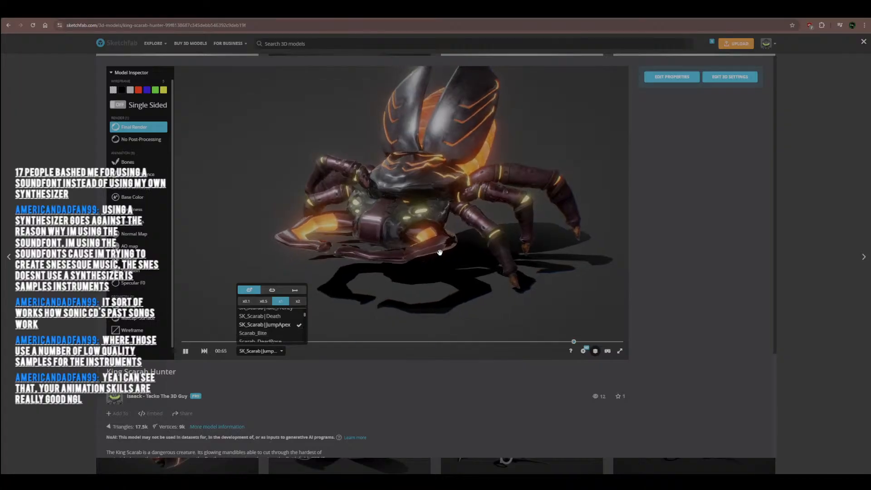
{"action": "left_click", "coordinate": [287, 333]}
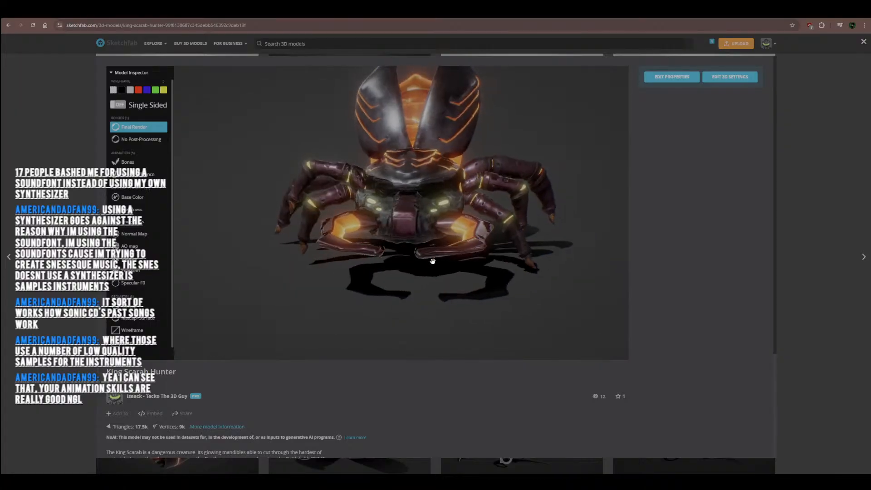
Play the Scarab_Bite, Scarab_DeadPose and Scarab_Death animations of the scarab in turn.
{"action": "left_click", "coordinate": [262, 350]}
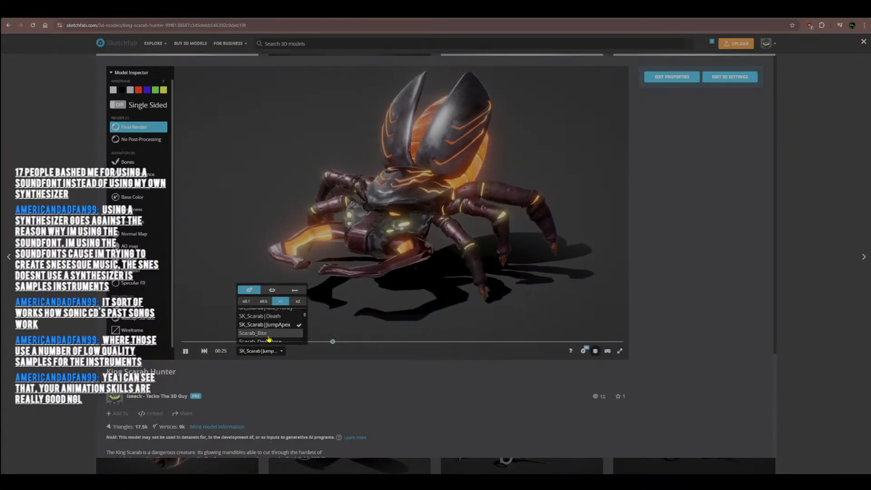
{"action": "left_click", "coordinate": [258, 333]}
{"action": "left_click", "coordinate": [279, 324]}
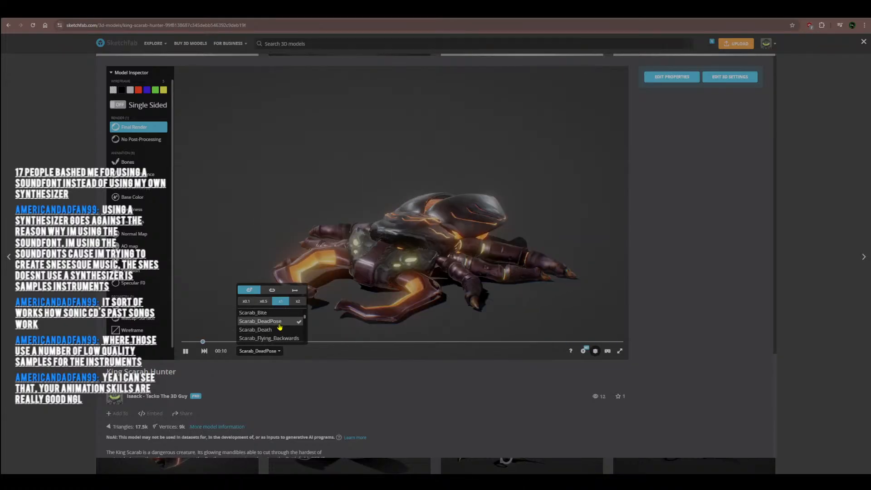
{"action": "left_click", "coordinate": [274, 329]}
Play the Scarab_Flying_Backwards and Scarab_Flying_Bite animations and examine the flying bite from the scarab's other side.
{"action": "left_click", "coordinate": [275, 337]}
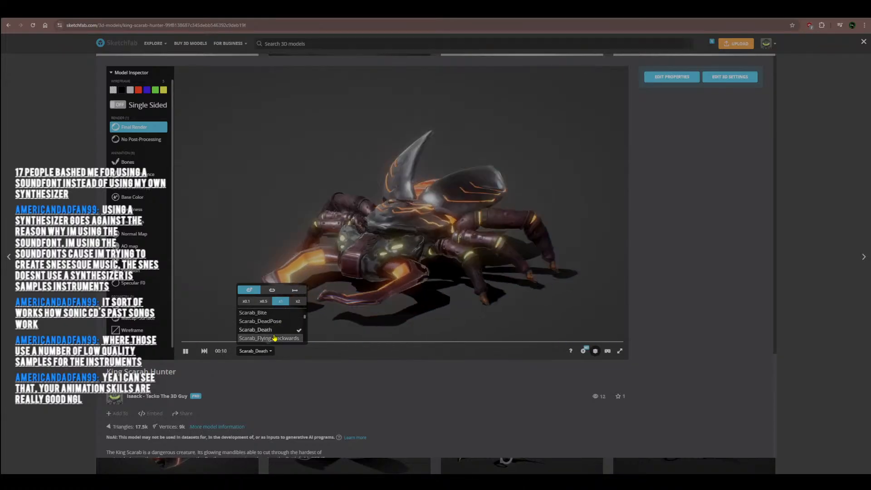
{"action": "scroll", "coordinate": [274, 338], "scroll_direction": "down", "scroll_amount": 1}
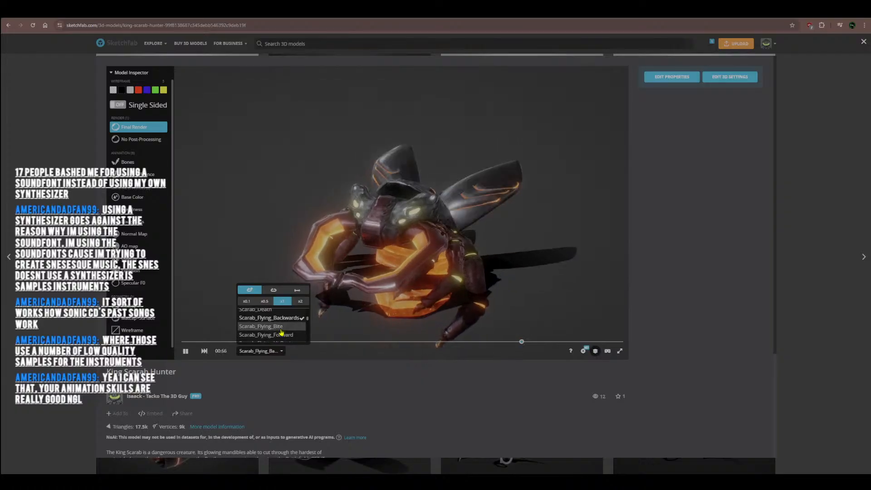
{"action": "left_click", "coordinate": [281, 327]}
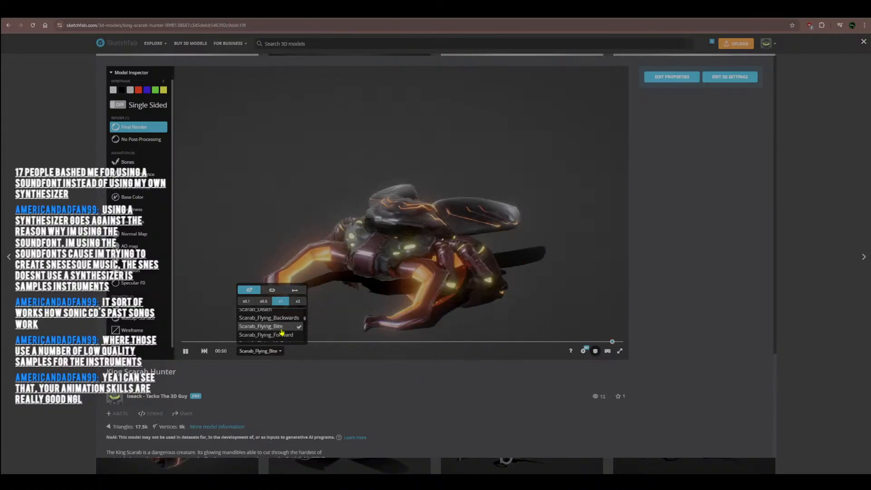
{"action": "left_click_drag", "start_coordinate": [446, 242], "coordinate": [457, 216]}
{"action": "left_click_drag", "start_coordinate": [344, 257], "coordinate": [373, 228]}
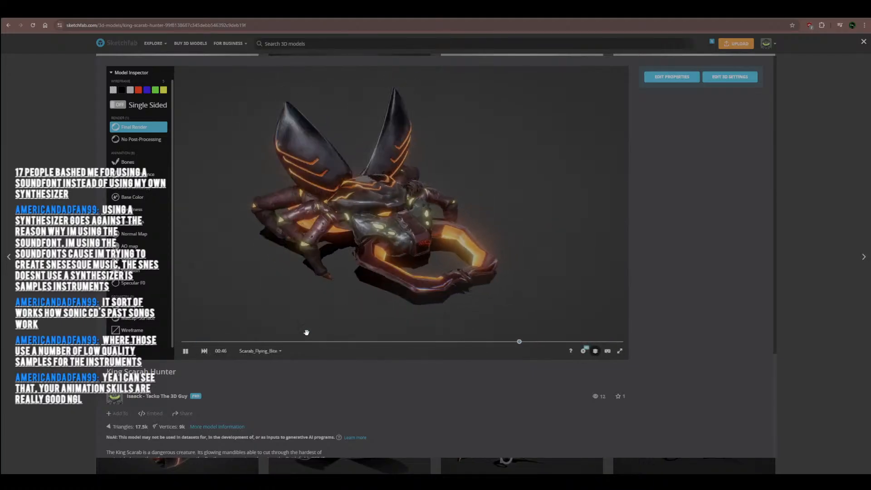
Play the Scarab_Flying_Forward, Scarab_Flying_HitRegister and Scarab_Flying_Idle animations in turn.
{"action": "left_click", "coordinate": [266, 353]}
{"action": "left_click", "coordinate": [280, 335]}
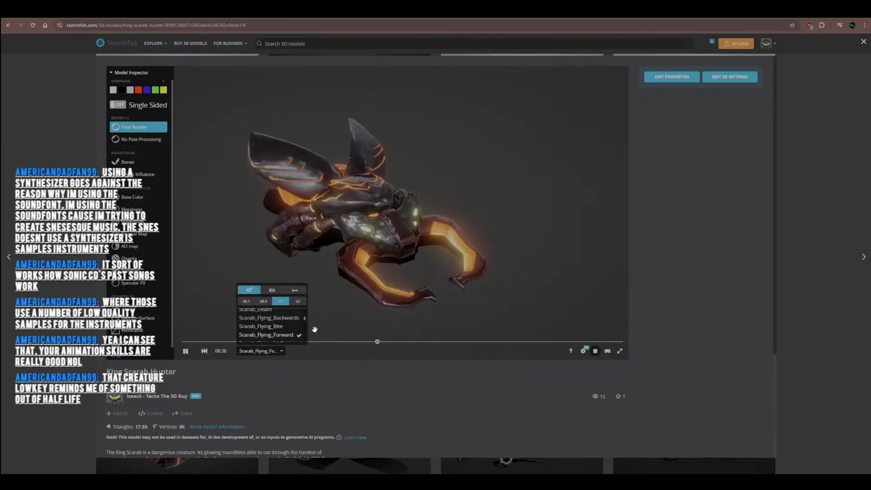
{"action": "scroll", "coordinate": [281, 337], "scroll_direction": "down", "scroll_amount": 1}
{"action": "left_click", "coordinate": [290, 323]}
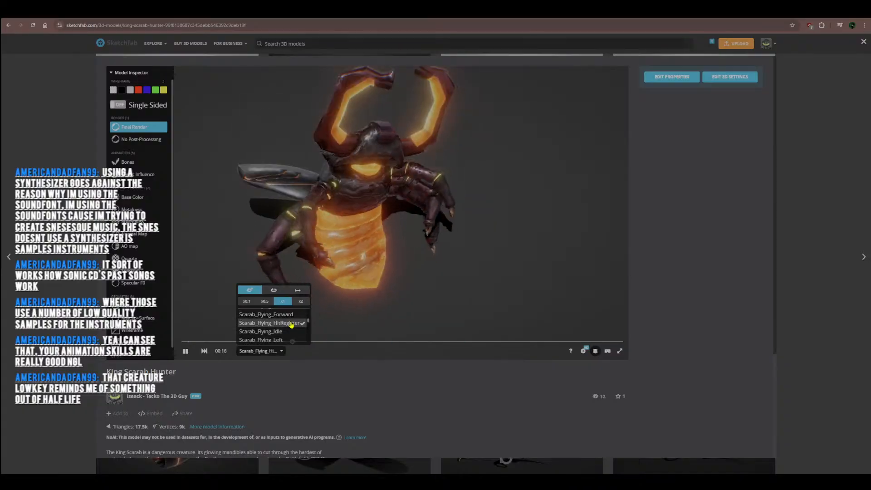
{"action": "left_click", "coordinate": [285, 331]}
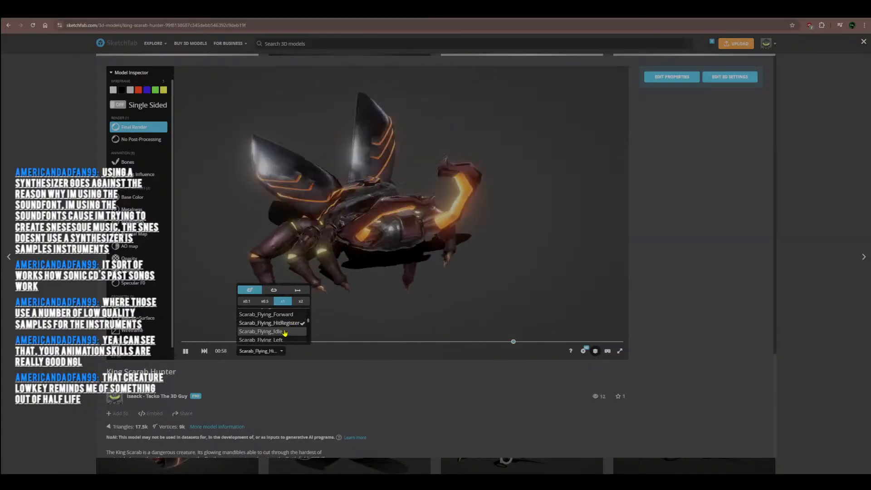
Play the Scarab_Flying_Left and Scarab_Flying_Spit animations and examine the scarab's flight from its front and side.
{"action": "scroll", "coordinate": [285, 330], "scroll_direction": "down", "scroll_amount": 2}
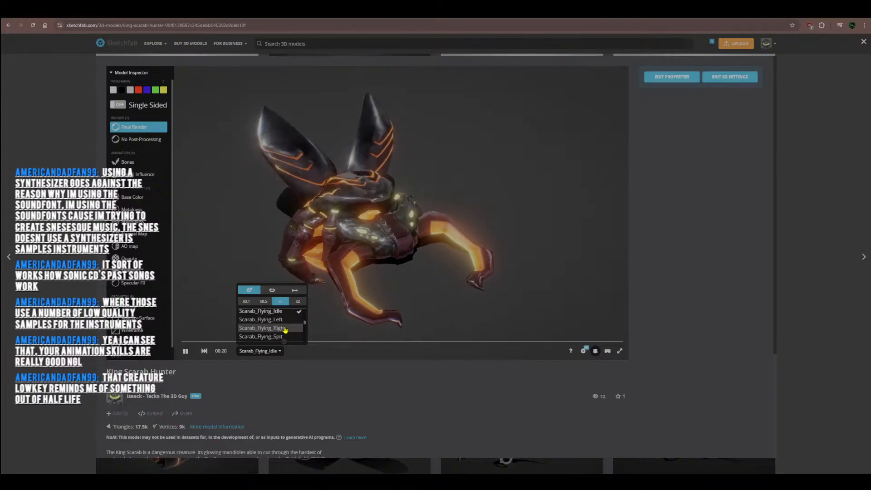
{"action": "left_click", "coordinate": [289, 321]}
{"action": "left_click_drag", "start_coordinate": [411, 272], "coordinate": [354, 285]}
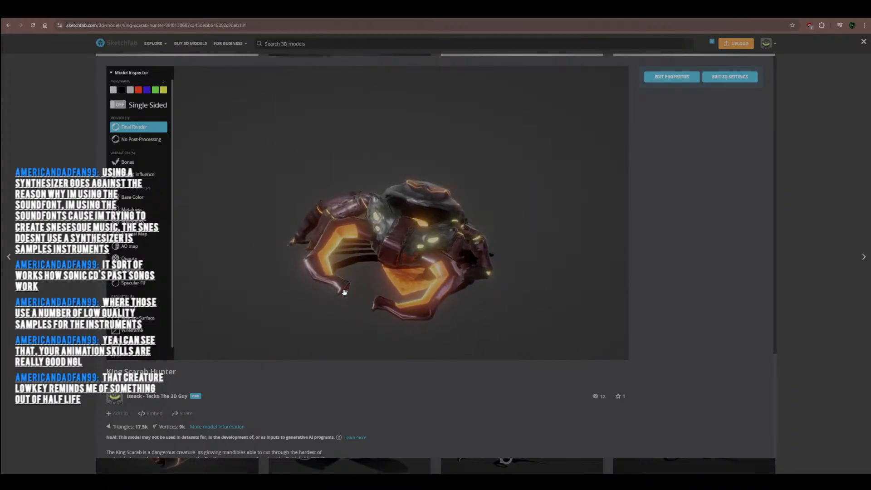
{"action": "left_click", "coordinate": [260, 351]}
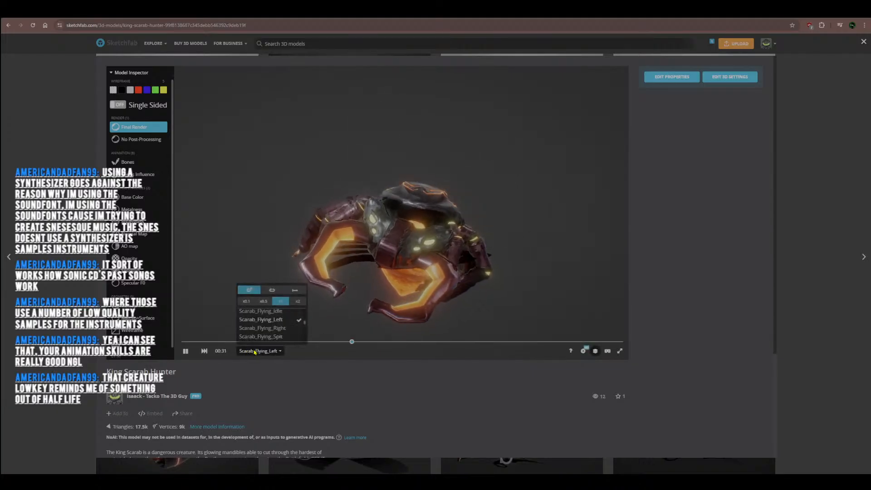
{"action": "left_click", "coordinate": [284, 330]}
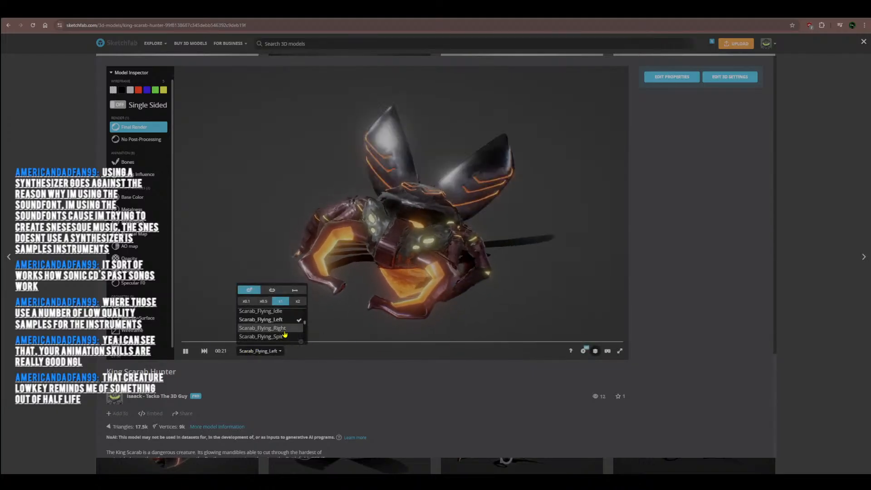
{"action": "left_click", "coordinate": [279, 339]}
{"action": "left_click_drag", "start_coordinate": [333, 286], "coordinate": [381, 279]}
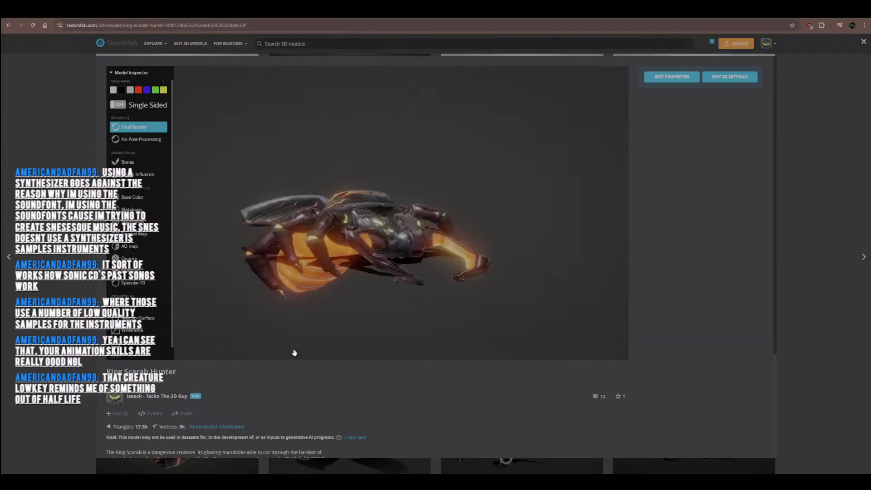
Play the Scarab_HitRegisterRight, Scarab_HitRegisterLeft and Scarab_HitRegisterFront animations and examine the hit reactions from the scarab's front.
{"action": "left_click", "coordinate": [259, 351]}
{"action": "scroll", "coordinate": [286, 337], "scroll_direction": "down", "scroll_amount": 2}
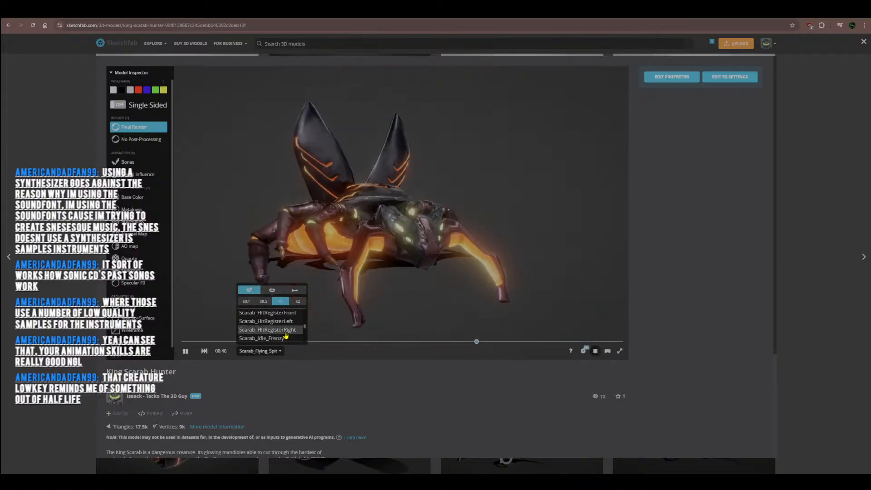
{"action": "left_click", "coordinate": [288, 329]}
{"action": "left_click_drag", "start_coordinate": [381, 273], "coordinate": [361, 278]}
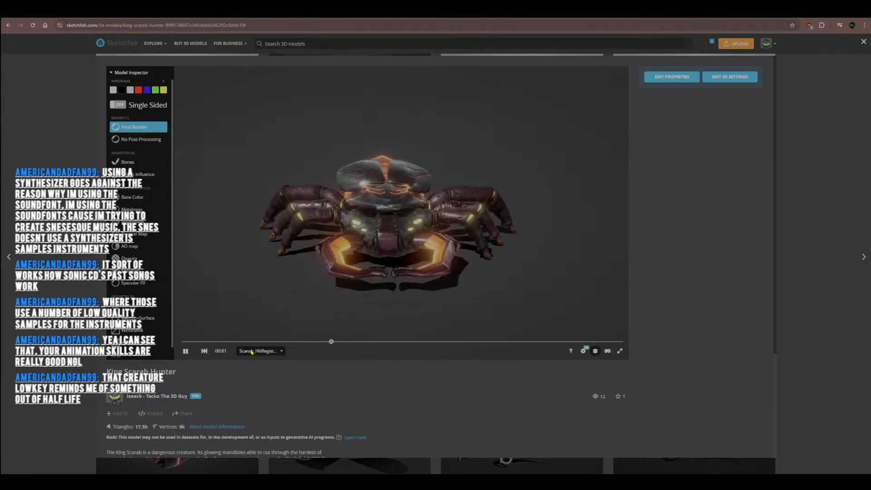
{"action": "left_click", "coordinate": [259, 350]}
{"action": "left_click", "coordinate": [279, 321]}
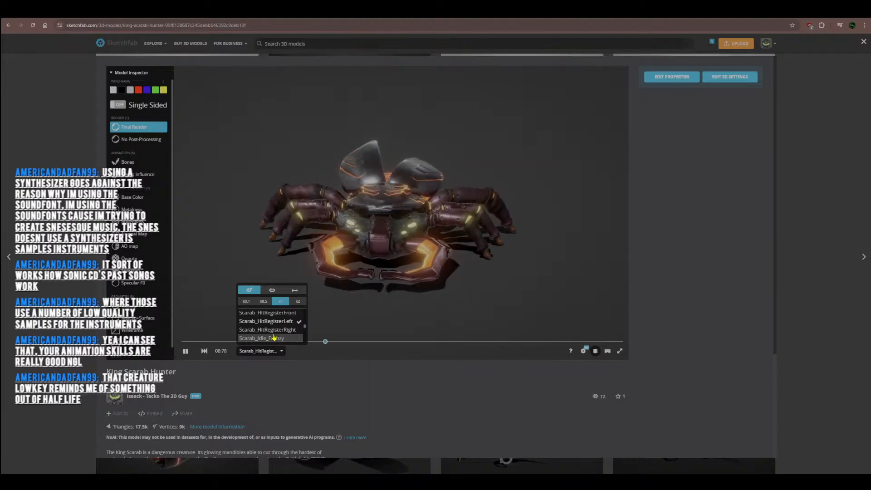
{"action": "left_click", "coordinate": [288, 313]}
Play the Scarab_Idle_Sway and Scarab_Jump animations in turn.
{"action": "scroll", "coordinate": [287, 320], "scroll_direction": "down", "scroll_amount": 2}
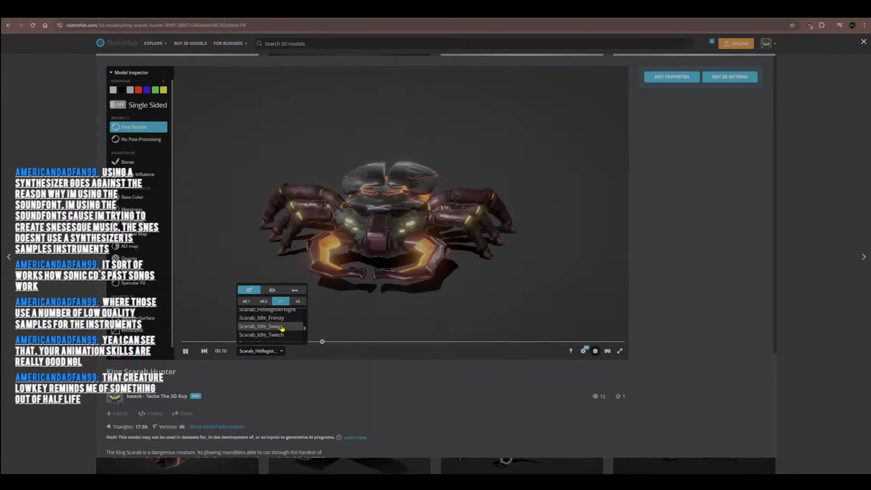
{"action": "left_click", "coordinate": [278, 327]}
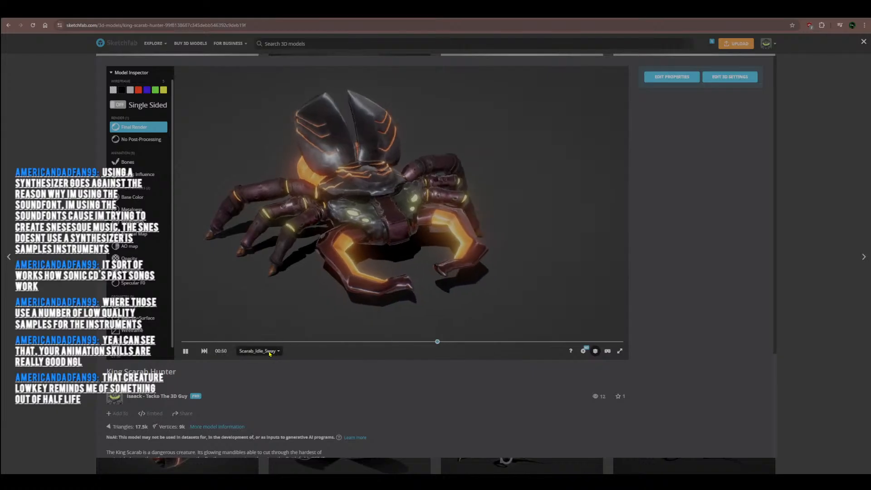
{"action": "left_click", "coordinate": [268, 351]}
{"action": "scroll", "coordinate": [280, 336], "scroll_direction": "down", "scroll_amount": 3}
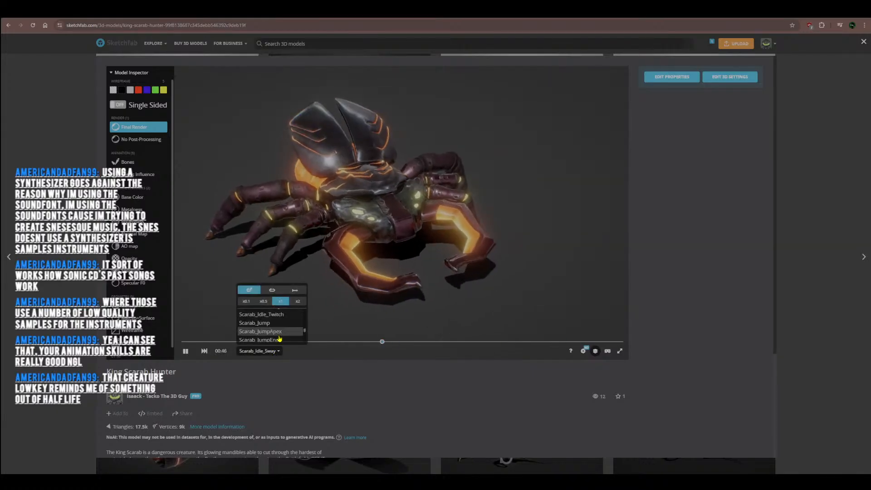
{"action": "left_click", "coordinate": [286, 320]}
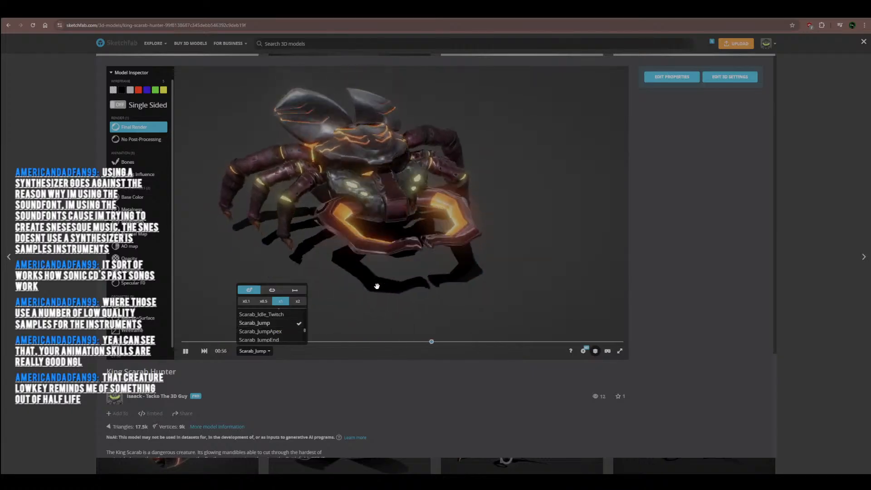
Play the Scarab_LeftHook animation and then the Scarab_Idle animation, examining the idle from another side.
{"action": "left_click", "coordinate": [269, 351]}
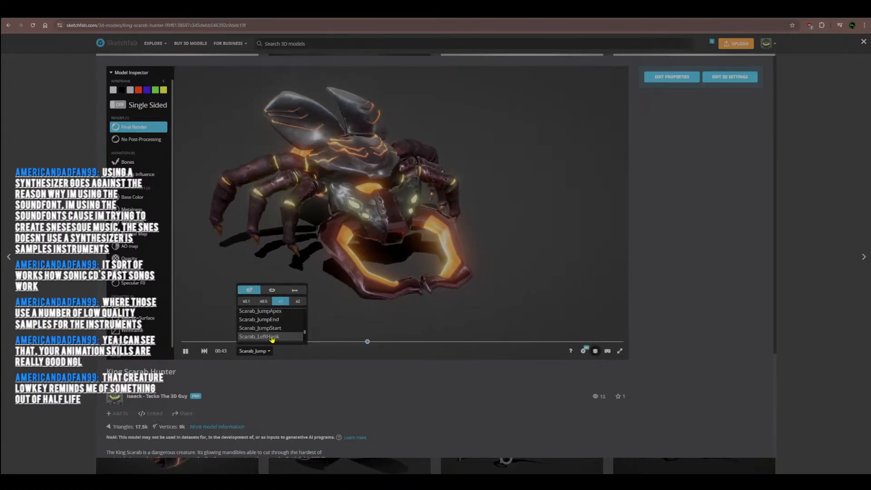
{"action": "left_click", "coordinate": [272, 337]}
{"action": "scroll", "coordinate": [274, 333], "scroll_direction": "up", "scroll_amount": 3}
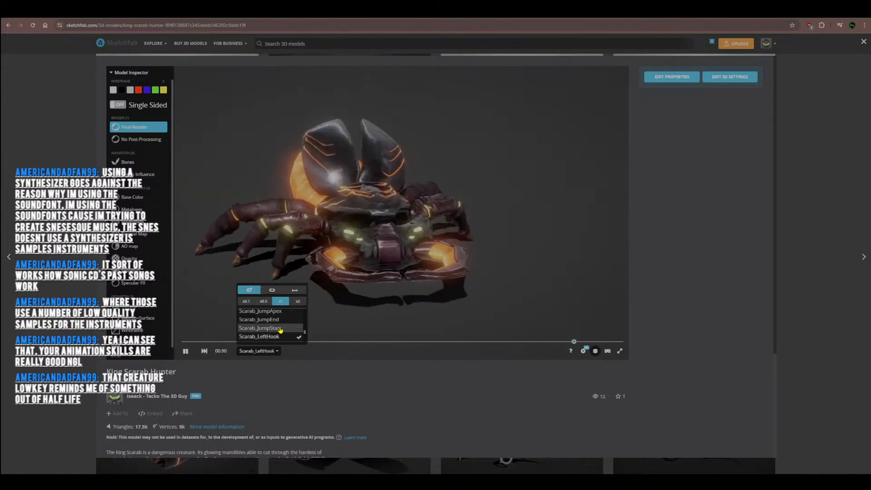
{"action": "scroll", "coordinate": [280, 328], "scroll_direction": "up", "scroll_amount": 5}
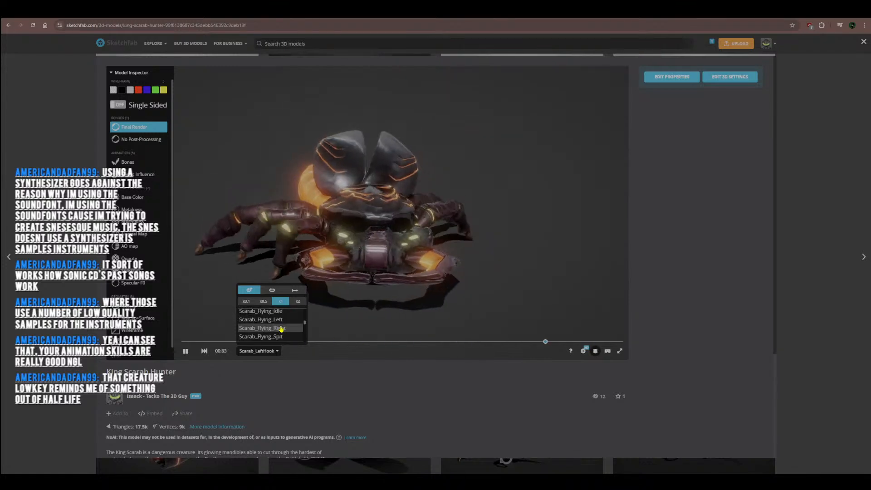
{"action": "scroll", "coordinate": [280, 328], "scroll_direction": "up", "scroll_amount": 1}
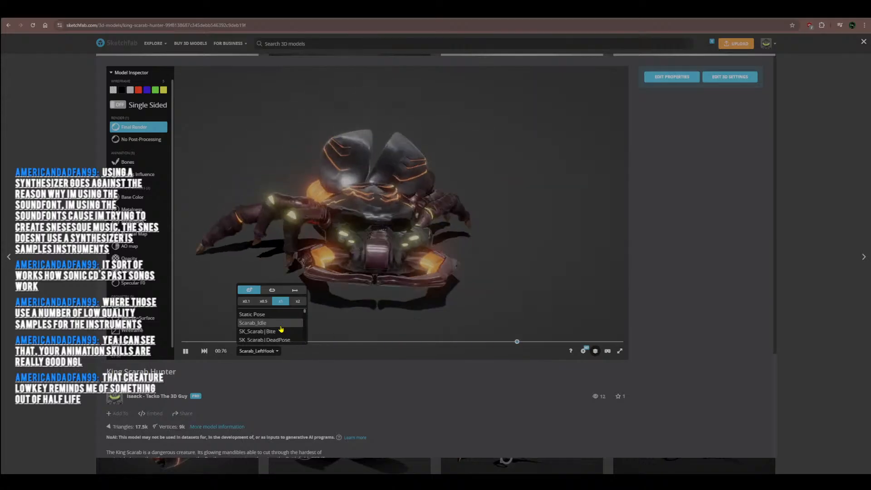
{"action": "left_click", "coordinate": [281, 326]}
{"action": "left_click_drag", "start_coordinate": [399, 249], "coordinate": [461, 226]}
{"action": "scroll", "coordinate": [382, 263], "scroll_direction": "down", "scroll_amount": 3}
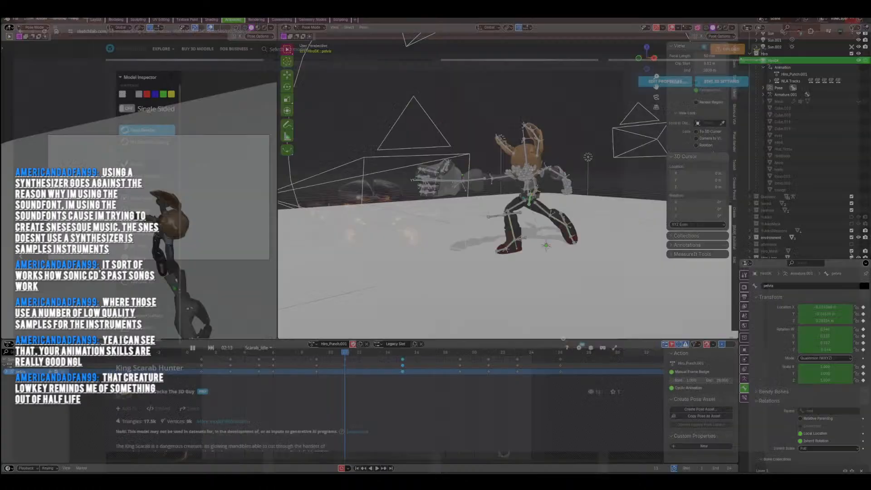
Switch back to Blender and play Hiro's Hiro_Punch.001 action, examining it in the perspective view.
{"action": "key", "text": "Down"}
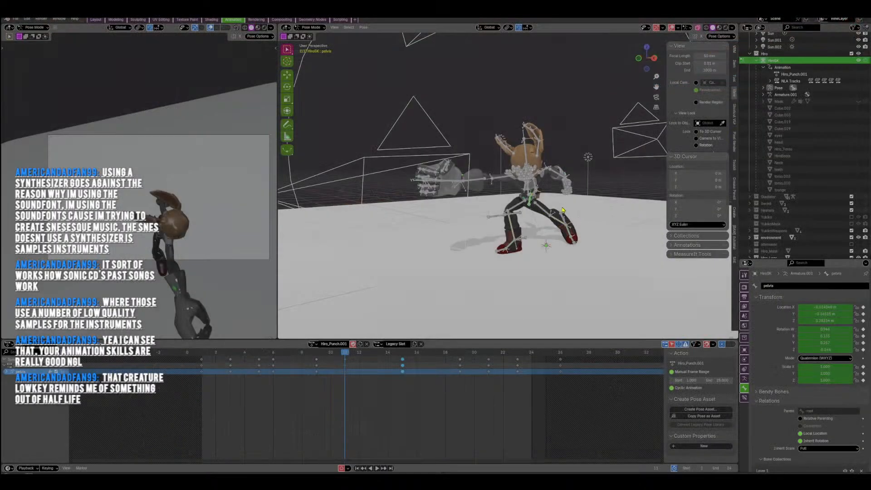
{"action": "middle_click_drag", "start_coordinate": [562, 210], "coordinate": [447, 294]}
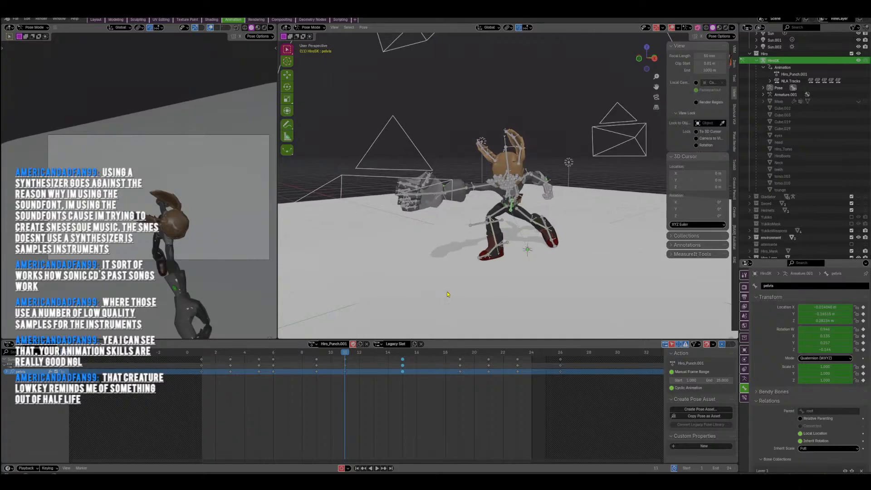
{"action": "key", "text": "space"}
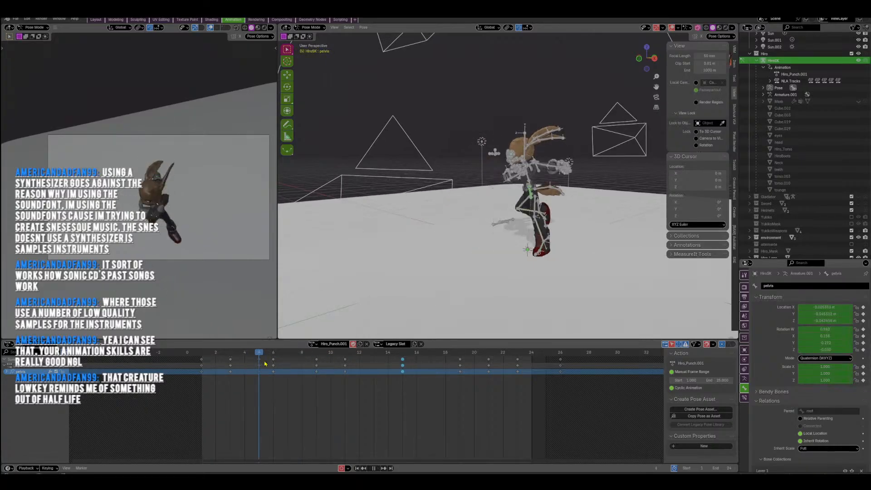
{"action": "key", "text": "Escape"}
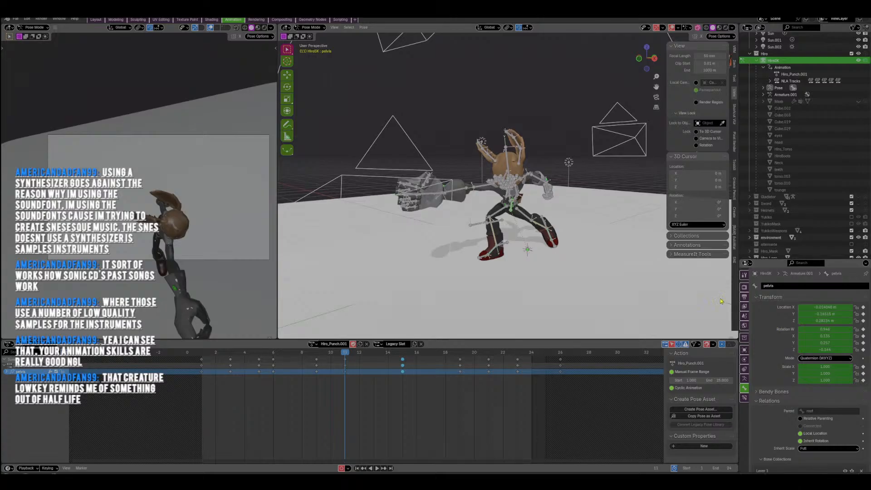
Look through the scene's object hierarchy and collapse the Hiro collection.
{"action": "scroll", "coordinate": [803, 248], "scroll_direction": "down", "scroll_amount": 5}
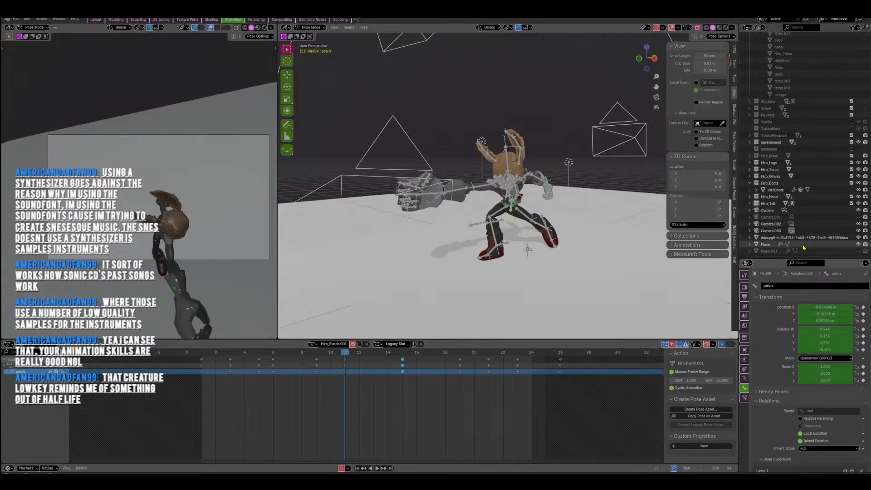
{"action": "scroll", "coordinate": [798, 204], "scroll_direction": "up", "scroll_amount": 6}
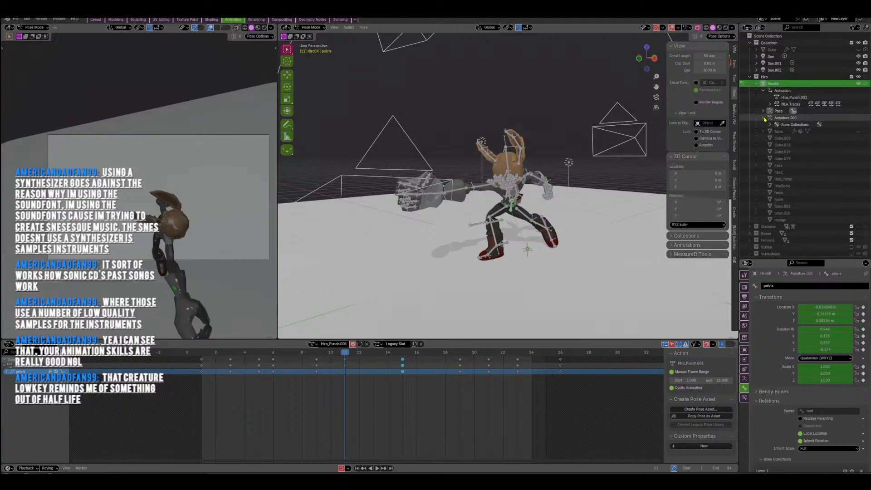
{"action": "left_click", "coordinate": [751, 77]}
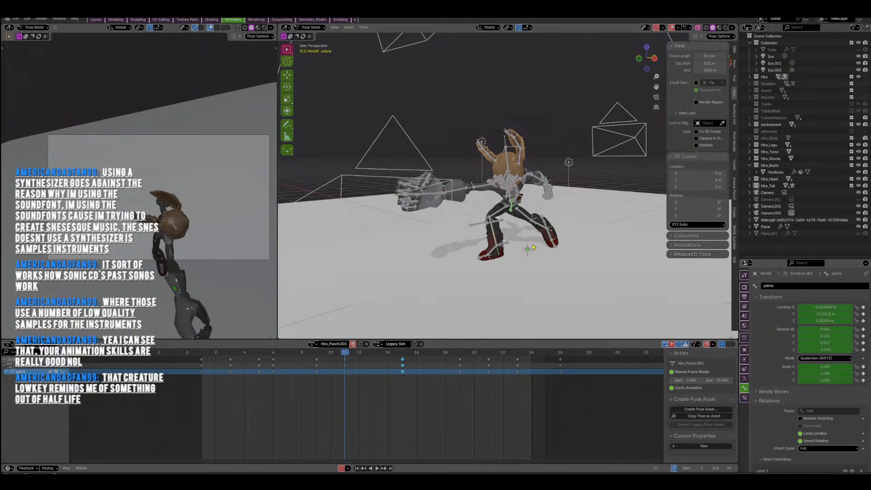
Assign the Hiro_Idle action to Hiro's armature and scrub through its timeline.
{"action": "scroll", "coordinate": [542, 237], "scroll_direction": "up", "scroll_amount": 4}
{"action": "middle_click_drag", "start_coordinate": [542, 238], "coordinate": [425, 325]}
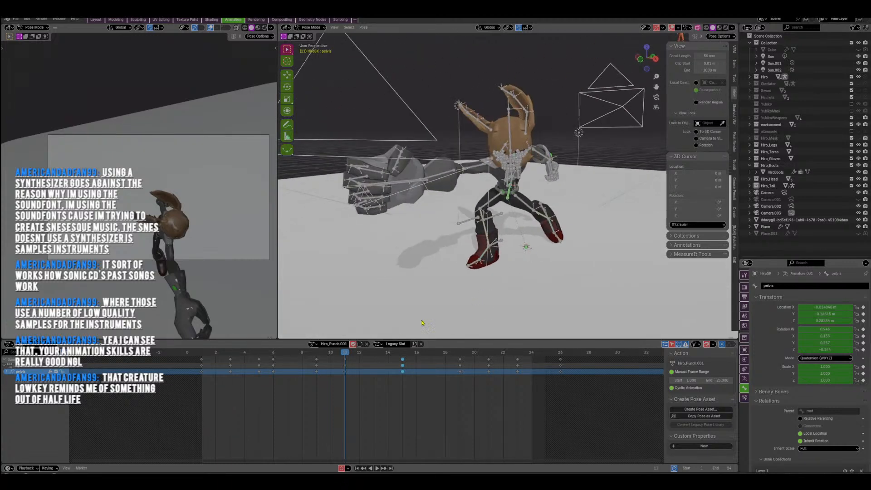
{"action": "left_click", "coordinate": [313, 346]}
{"action": "left_click", "coordinate": [347, 366]}
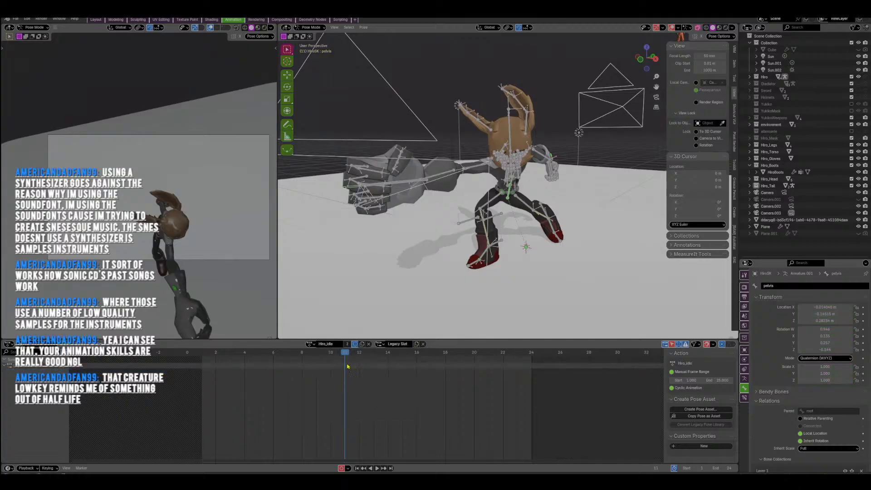
{"action": "left_click_drag", "start_coordinate": [338, 354], "coordinate": [460, 371]}
{"action": "scroll", "coordinate": [433, 384], "scroll_direction": "down", "scroll_amount": 8}
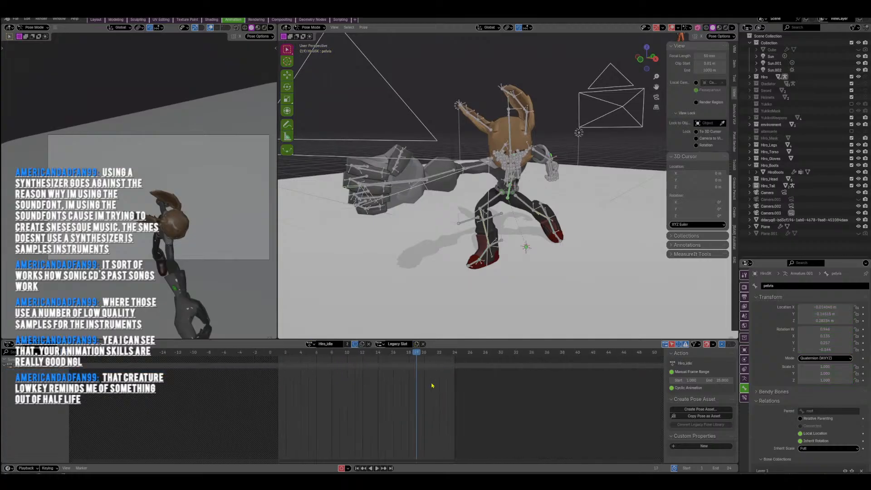
{"action": "scroll", "coordinate": [427, 377], "scroll_direction": "up", "scroll_amount": 4}
Assign the Hiro_DodgeForward action to Hiro's armature, play it briefly and examine the starting pose from the front.
{"action": "left_click", "coordinate": [310, 344]}
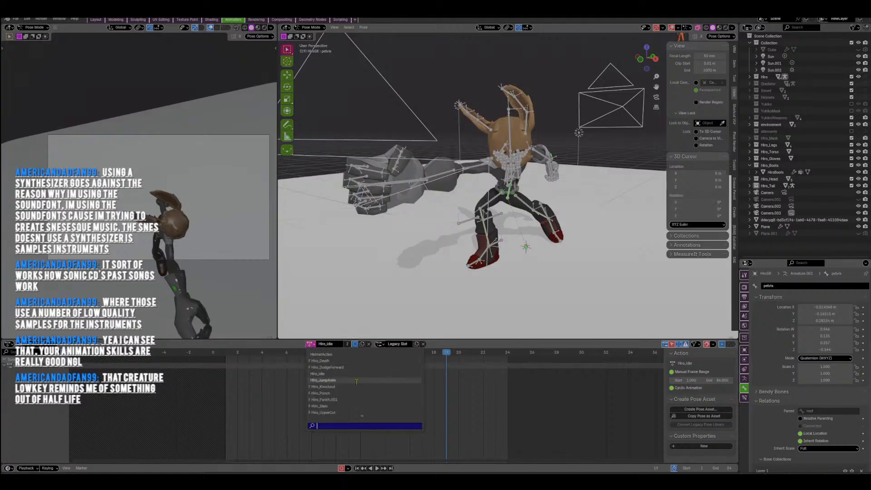
{"action": "scroll", "coordinate": [340, 385], "scroll_direction": "down", "scroll_amount": 1}
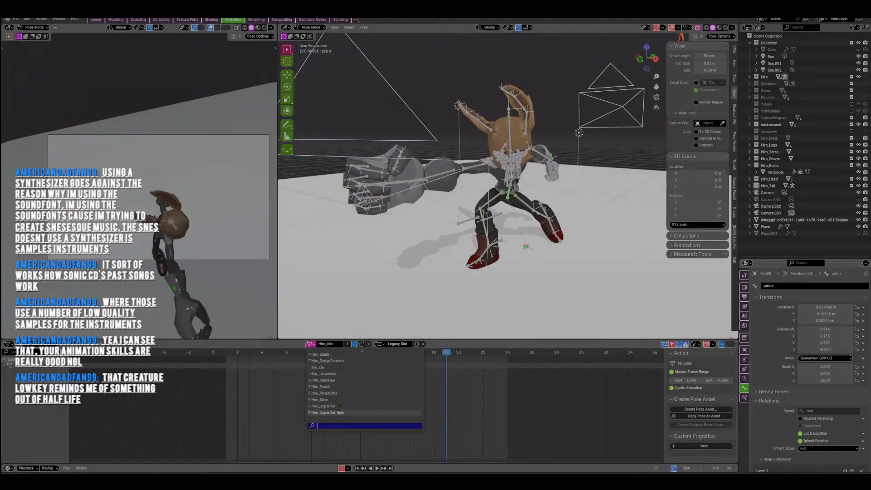
{"action": "scroll", "coordinate": [340, 399], "scroll_direction": "up", "scroll_amount": 1}
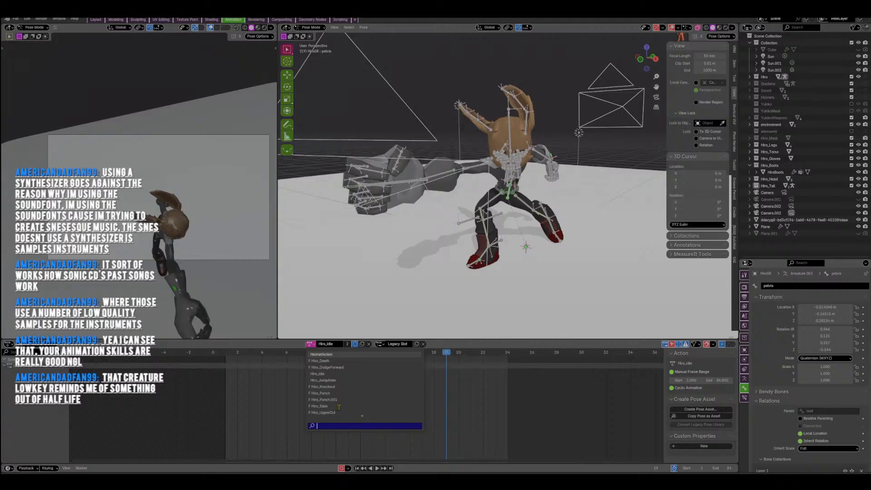
{"action": "left_click", "coordinate": [338, 368]}
{"action": "key", "text": "space"}
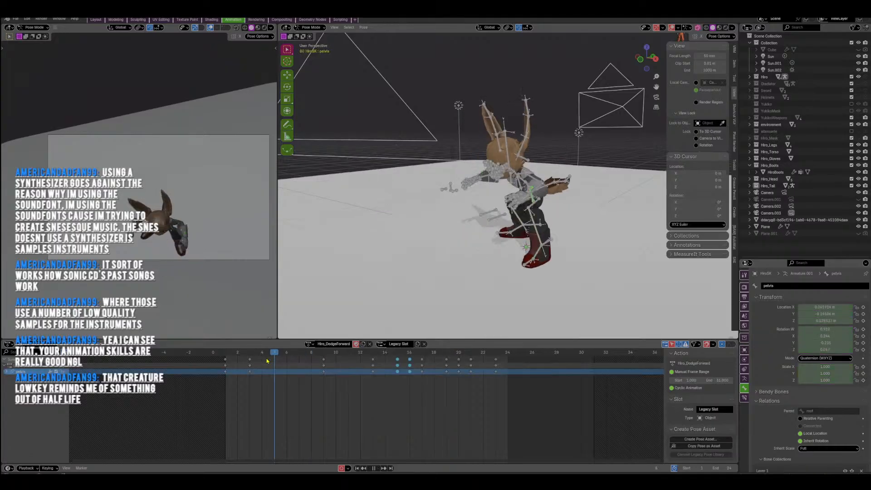
{"action": "key", "text": "space"}
{"action": "middle_click_drag", "start_coordinate": [453, 236], "coordinate": [572, 229]}
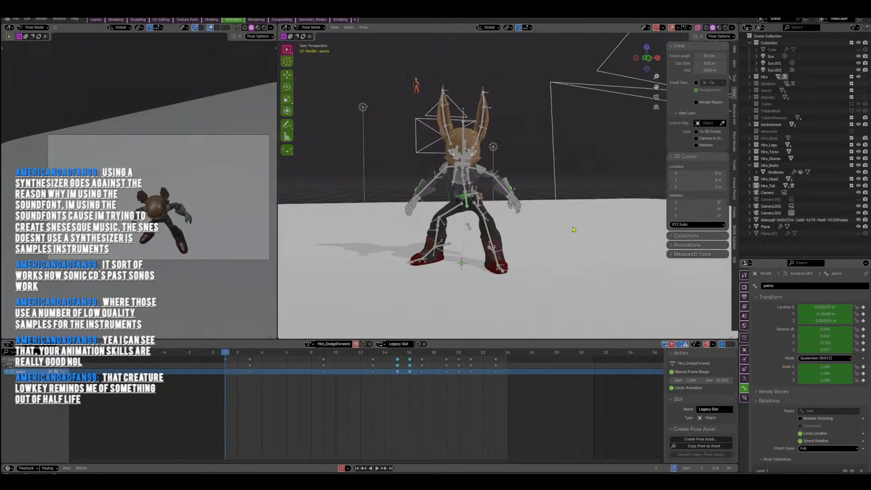
{"action": "middle_click_drag", "start_coordinate": [482, 232], "coordinate": [428, 331]}
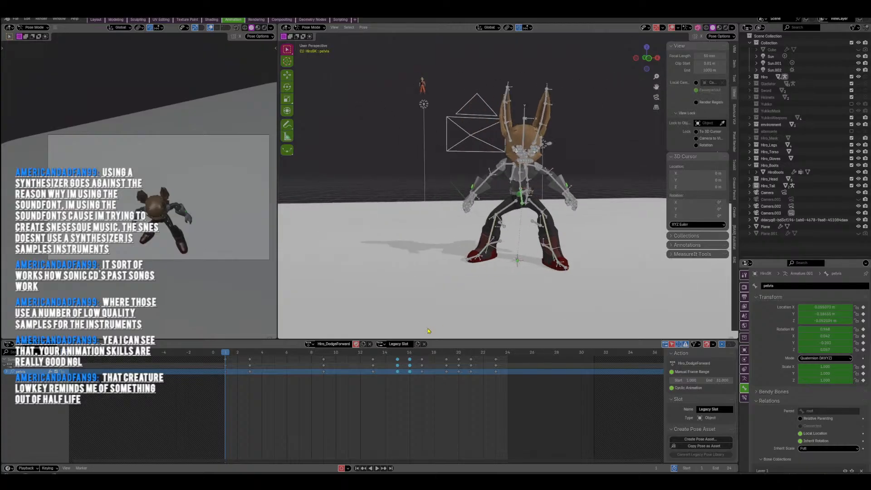
Duplicate the Hiro_DodgeForward action and name the copy Hiro_StreamAnim.
{"action": "left_click", "coordinate": [363, 344]}
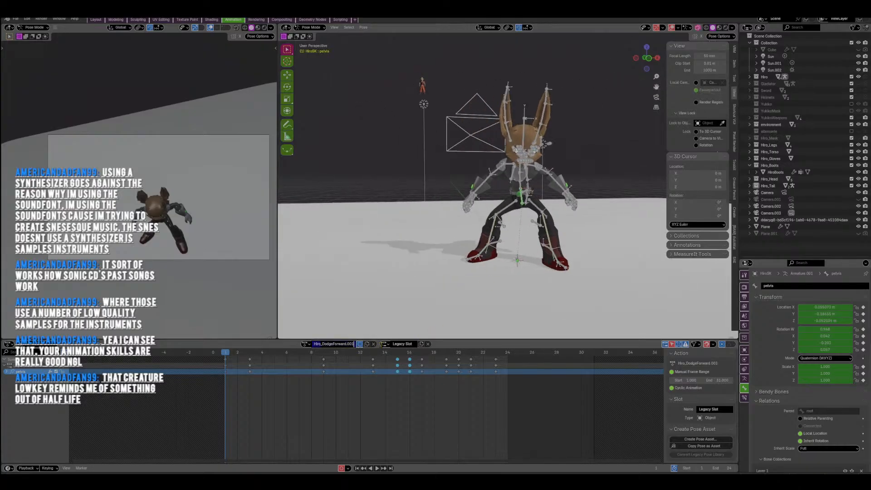
{"action": "type", "text": "Hiro_StreamAnim"}
{"action": "key", "text": "Return"}
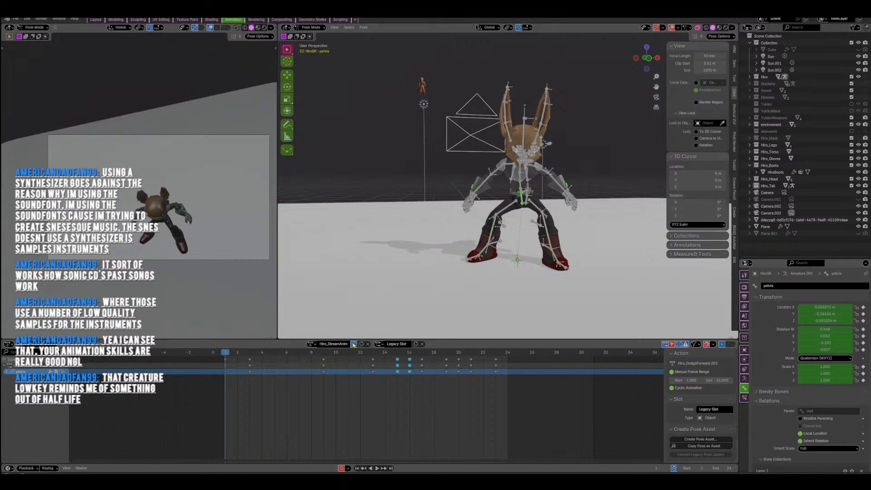
Select all of Hiro's bones and delete every Hiro_StreamAnim keyframe after frame 1.
{"action": "left_click_drag", "start_coordinate": [233, 359], "coordinate": [472, 373]}
{"action": "key", "text": "a"}
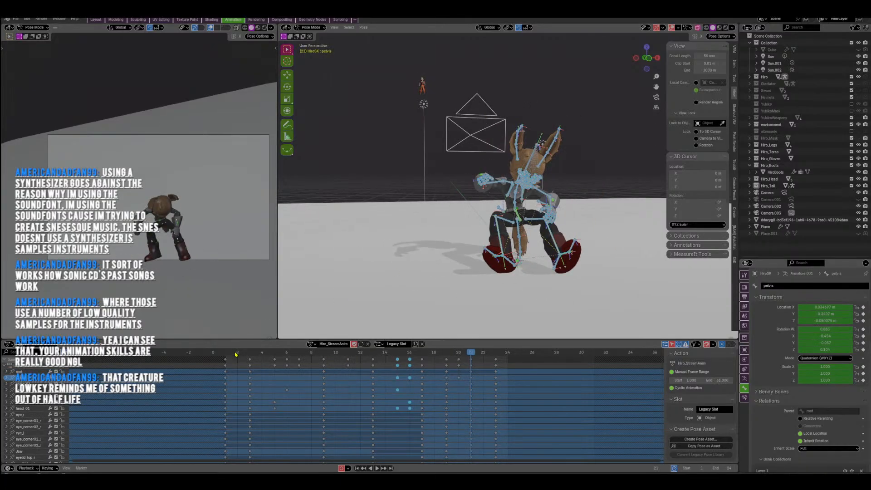
{"action": "left_click_drag", "start_coordinate": [236, 354], "coordinate": [517, 463]}
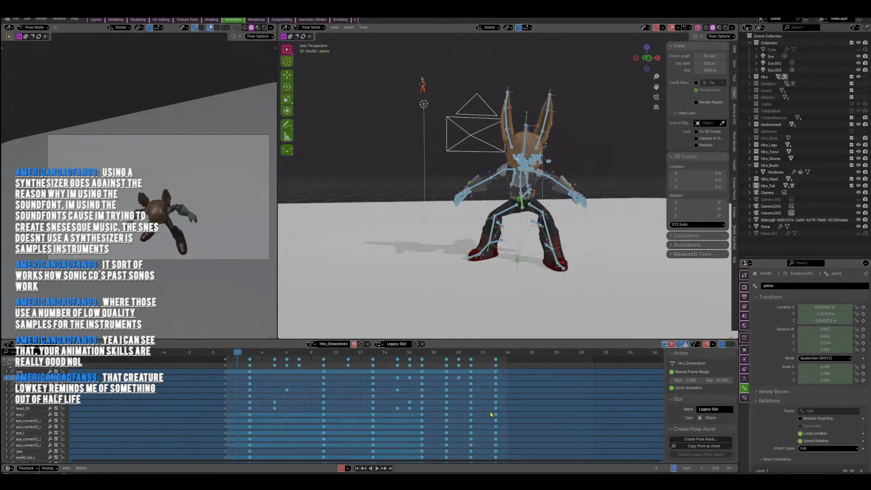
{"action": "key", "text": "x"}
{"action": "left_click", "coordinate": [482, 414]}
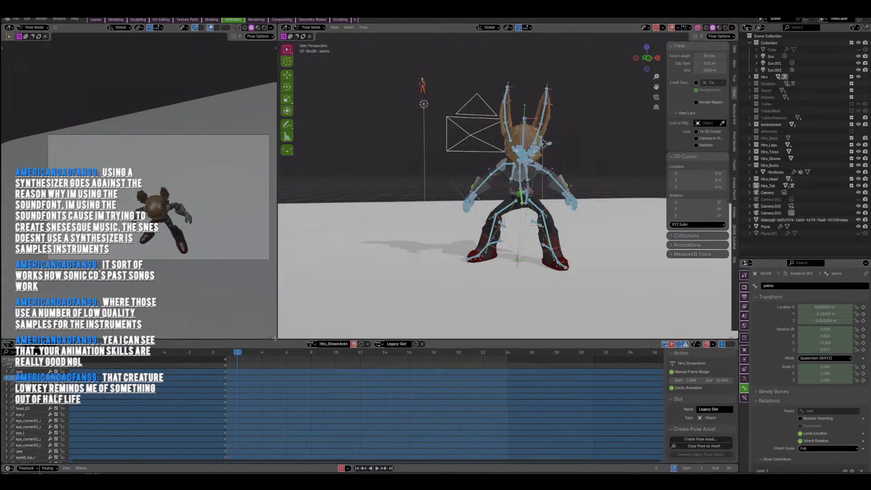
Move the playhead to frame 38 and set the scene's end frame to 37.
{"action": "left_click", "coordinate": [225, 359]}
{"action": "left_click_drag", "start_coordinate": [305, 371], "coordinate": [570, 374]}
{"action": "middle_click_drag", "start_coordinate": [595, 370], "coordinate": [500, 365]}
{"action": "key", "text": "space"}
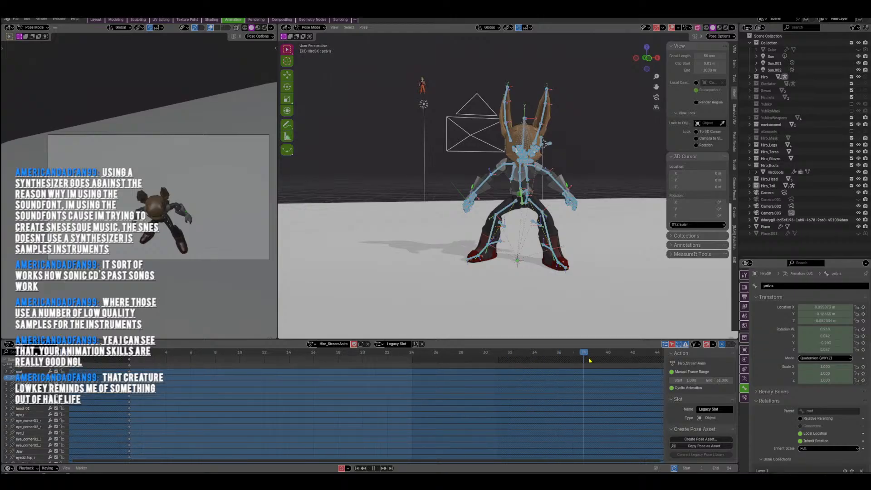
{"action": "scroll", "coordinate": [572, 403], "scroll_direction": "down", "scroll_amount": 2}
{"action": "middle_click_drag", "start_coordinate": [620, 430], "coordinate": [606, 431]}
{"action": "left_click_drag", "start_coordinate": [725, 467], "coordinate": [762, 468]}
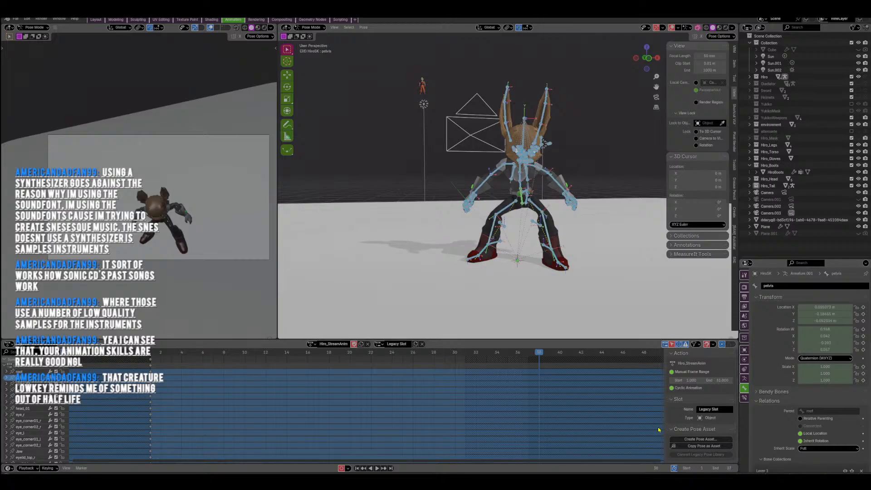
Raise Hiro's pelvis bone at frame 38 and bring it into a more upright stance.
{"action": "scroll", "coordinate": [540, 229], "scroll_direction": "up", "scroll_amount": 3}
{"action": "left_click", "coordinate": [522, 196]}
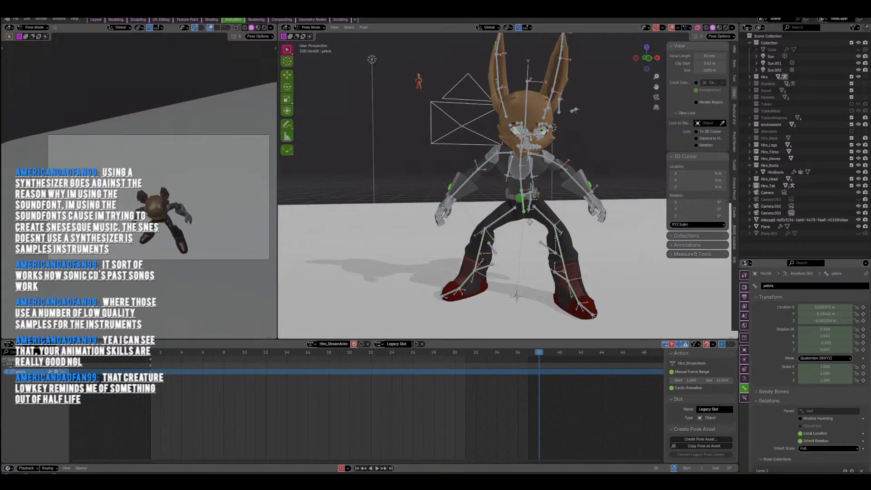
{"action": "key", "text": "g"}
{"action": "left_click", "coordinate": [560, 215]}
Rotate the spine bones above the pelvis to straighten Hiro's torso and turn it toward the front.
{"action": "middle_click_drag", "start_coordinate": [567, 217], "coordinate": [487, 210]}
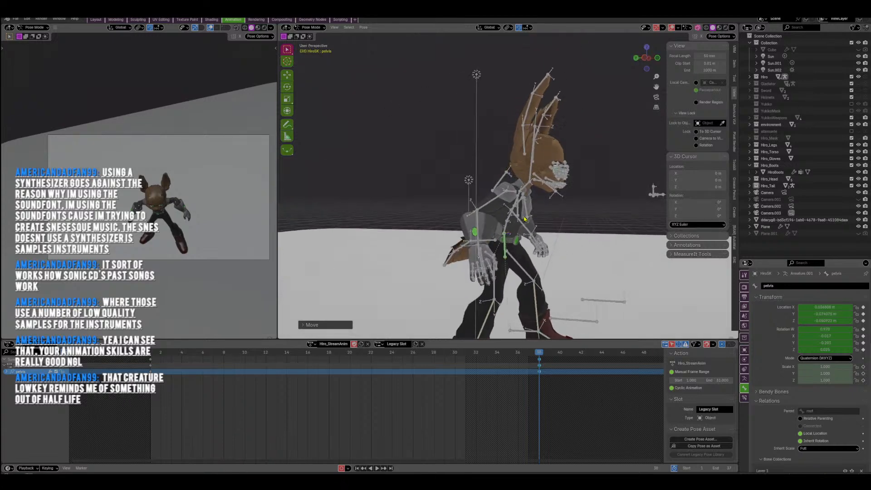
{"action": "scroll", "coordinate": [492, 213], "scroll_direction": "up", "scroll_amount": 3}
{"action": "mouse_move", "coordinate": [526, 245]}
{"action": "middle_mouse_down"}
{"action": "mouse_move", "coordinate": [512, 222]}
{"action": "mouse_move", "coordinate": [519, 247]}
{"action": "middle_mouse_up"}
{"action": "left_click_drag", "start_coordinate": [508, 231], "coordinate": [496, 254]}
{"action": "middle_click_drag", "start_coordinate": [499, 255], "coordinate": [554, 266]}
{"action": "key", "text": "r"}
{"action": "middle_click_drag", "start_coordinate": [535, 264], "coordinate": [526, 265]}
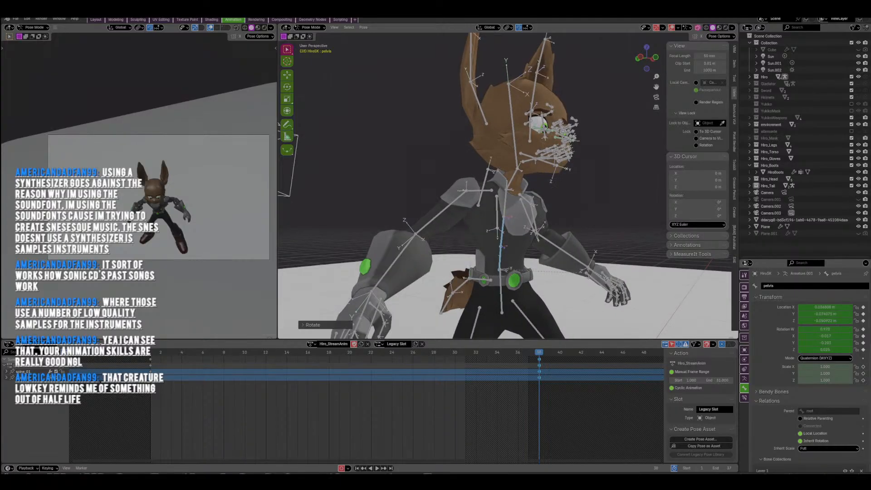
{"action": "key", "text": "r"}
{"action": "left_click", "coordinate": [529, 229]}
Rotate the neck_01 and head_01 bones to adjust the tilt of Hiro's head in the upright pose.
{"action": "middle_click_drag", "start_coordinate": [527, 218], "coordinate": [539, 203]}
{"action": "left_click", "coordinate": [515, 193]}
{"action": "key", "text": "r"}
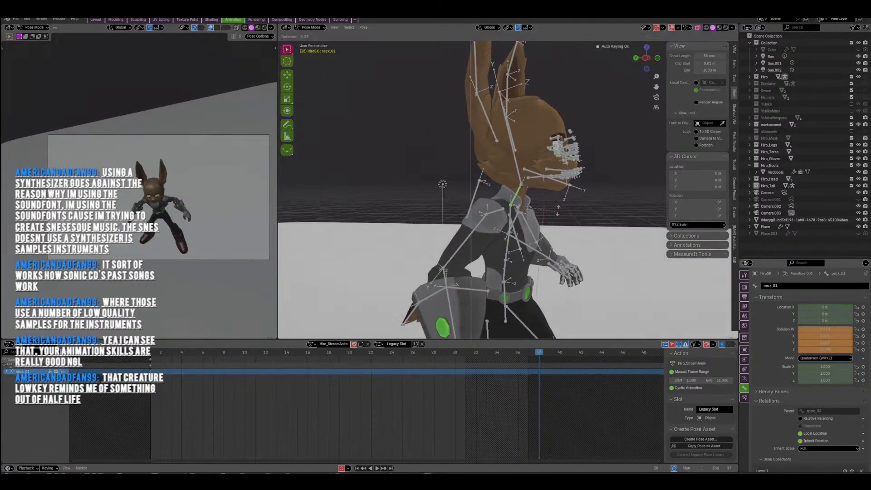
{"action": "left_click", "coordinate": [546, 198]}
{"action": "left_click", "coordinate": [513, 170]}
{"action": "key", "text": "r"}
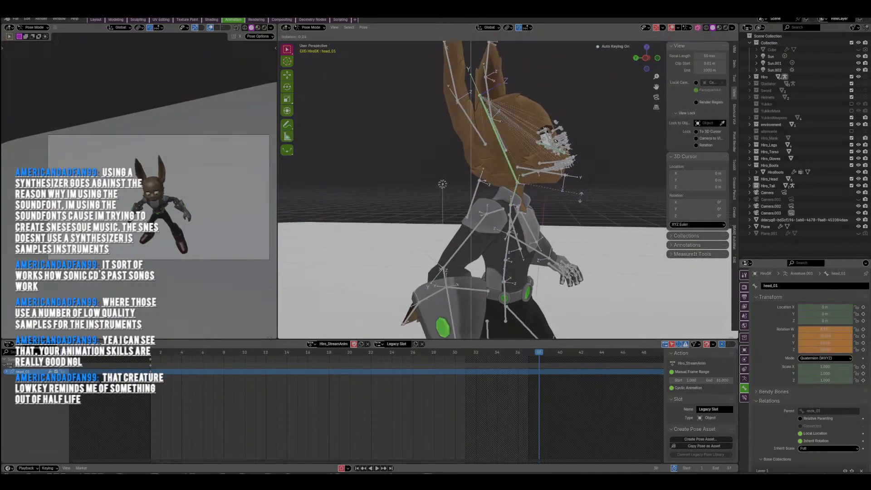
{"action": "left_click", "coordinate": [566, 221]}
{"action": "middle_click_drag", "start_coordinate": [566, 222], "coordinate": [513, 221]}
{"action": "scroll", "coordinate": [533, 213], "scroll_direction": "down", "scroll_amount": 3}
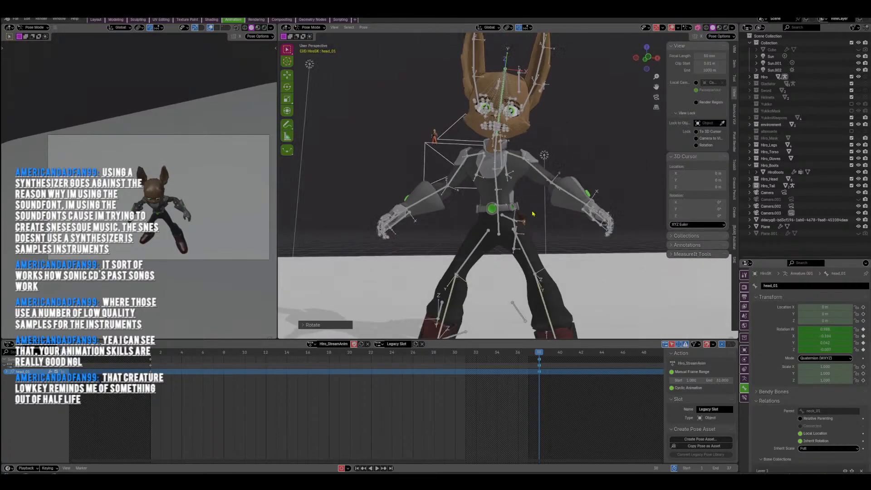
Rotate the left and right upper arm bones downward, closer to Hiro's body.
{"action": "left_click", "coordinate": [536, 170]}
{"action": "key", "text": "r"}
{"action": "left_click", "coordinate": [561, 210]}
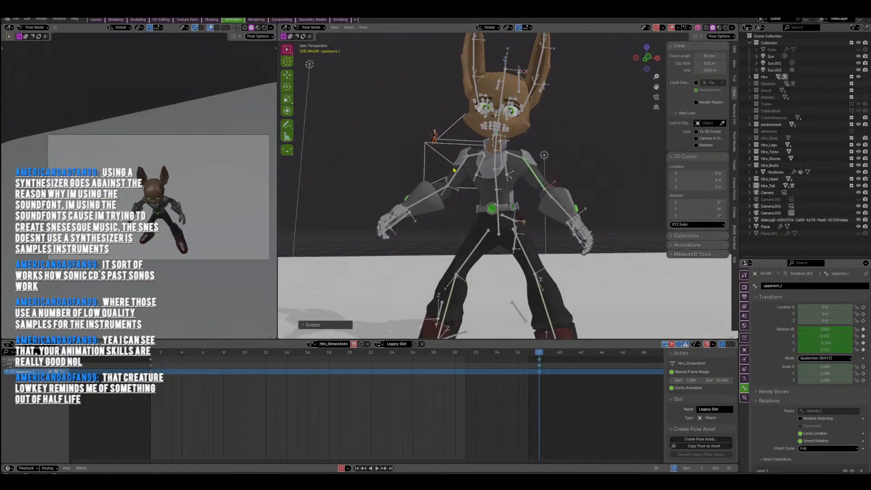
{"action": "middle_click_drag", "start_coordinate": [476, 238], "coordinate": [419, 220]}
{"action": "scroll", "coordinate": [419, 219], "scroll_direction": "up", "scroll_amount": 2}
{"action": "key", "text": "r"}
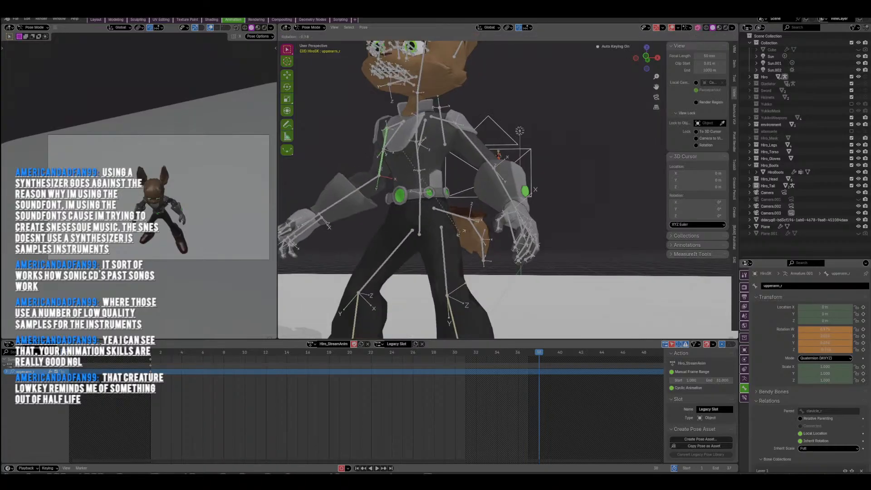
{"action": "left_click", "coordinate": [391, 202]}
Rotate the right forearm from the side and refine the right upper arm so the arm hangs relaxed.
{"action": "middle_click_drag", "start_coordinate": [385, 197], "coordinate": [498, 211]}
{"action": "scroll", "coordinate": [447, 205], "scroll_direction": "down", "scroll_amount": 3}
{"action": "key", "text": "r"}
{"action": "left_click", "coordinate": [494, 173]}
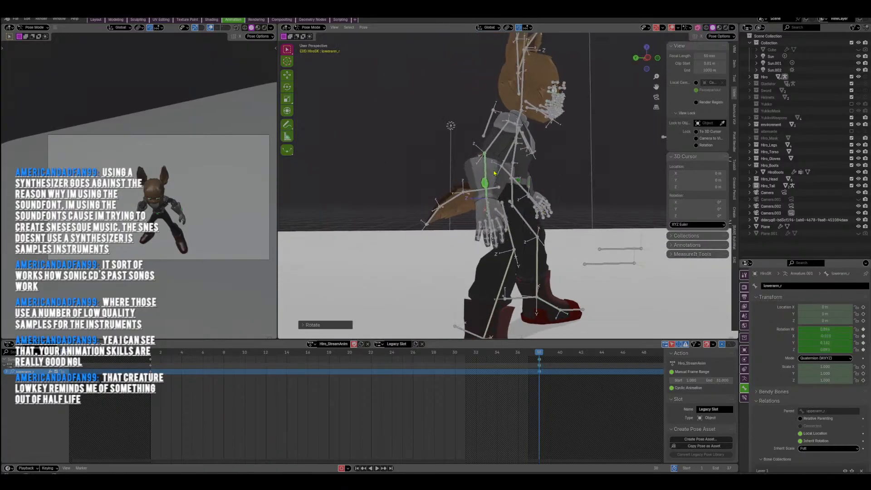
{"action": "left_click", "coordinate": [492, 144]}
{"action": "middle_click_drag", "start_coordinate": [594, 206], "coordinate": [515, 220]}
{"action": "key", "text": "r"}
{"action": "left_click", "coordinate": [520, 212]}
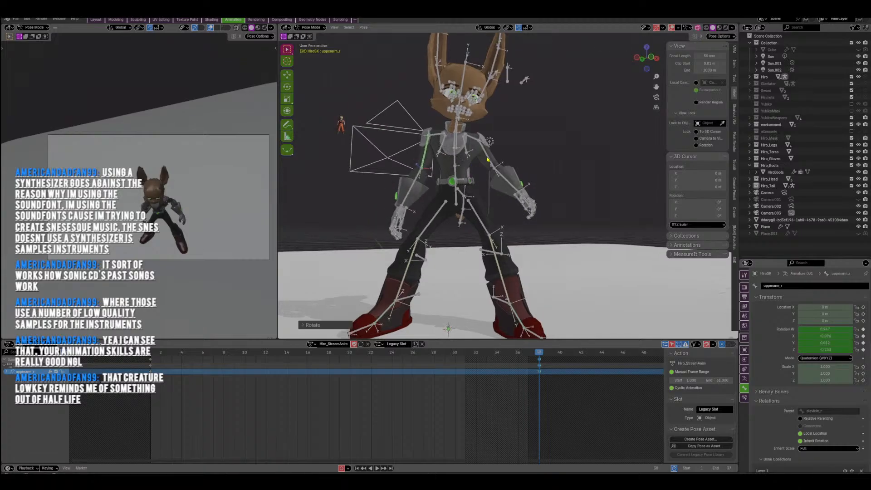
Rotate the left upper arm and forearm so the left arm hangs beside the body.
{"action": "left_click", "coordinate": [490, 159]}
{"action": "middle_click_drag", "start_coordinate": [497, 180], "coordinate": [454, 245]}
{"action": "key", "text": "r"}
{"action": "left_click", "coordinate": [506, 193]}
{"action": "left_click", "coordinate": [506, 193]}
{"action": "key", "text": "r"}
{"action": "left_click", "coordinate": [557, 206]}
Move the right and left foot IK bones inward along the X axis to narrow Hiro's stance.
{"action": "key", "text": "g"}
{"action": "left_click", "coordinate": [496, 167]}
{"action": "key", "text": "g"}
{"action": "key", "text": "x"}
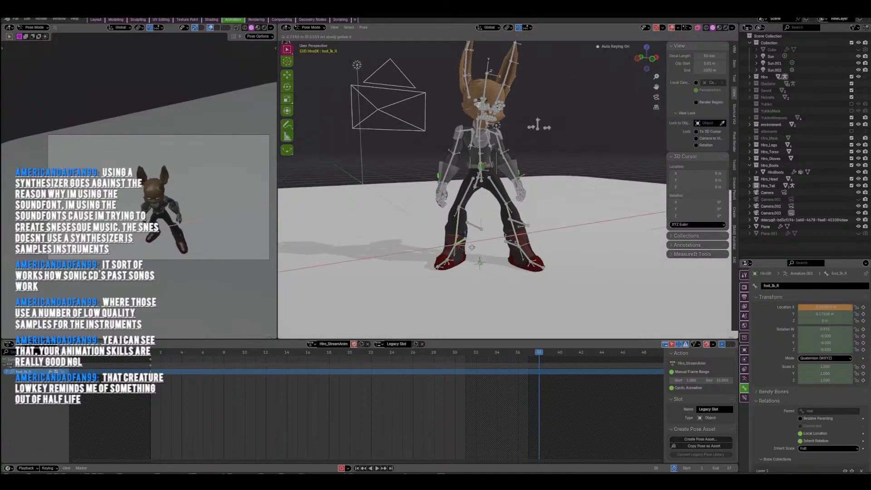
{"action": "left_click", "coordinate": [475, 246]}
{"action": "middle_click_drag", "start_coordinate": [509, 248], "coordinate": [516, 255]}
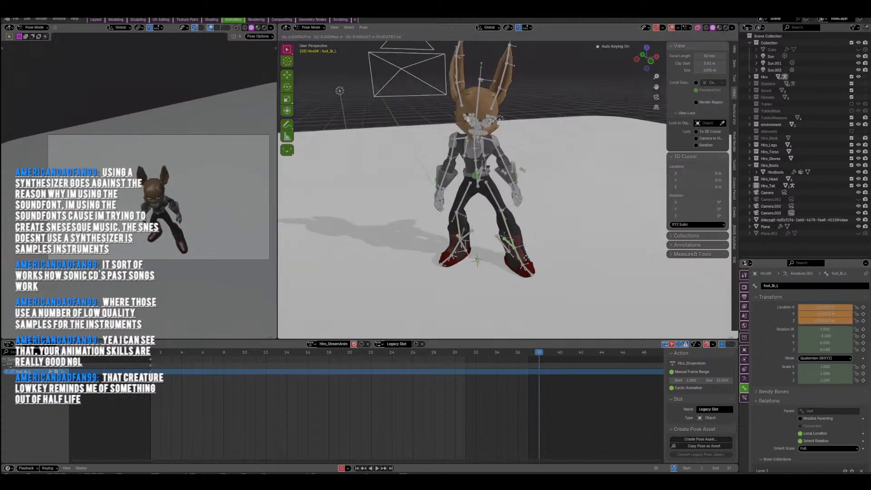
{"action": "key", "text": "g"}
{"action": "key", "text": "x"}
{"action": "left_click", "coordinate": [514, 259]}
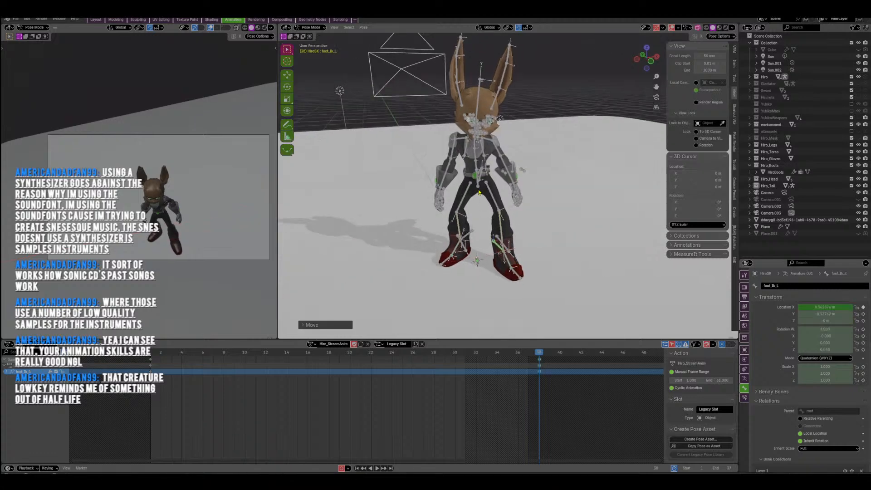
Reposition the pelvis from the side so it balances over the narrowed stance.
{"action": "middle_click_drag", "start_coordinate": [497, 198], "coordinate": [540, 198]}
{"action": "key", "text": "g"}
{"action": "left_click", "coordinate": [524, 184]}
Curl the tail bones downward together, then rotate the tail's base bone so the tail hangs behind the legs.
{"action": "middle_click_drag", "start_coordinate": [482, 191], "coordinate": [470, 201]}
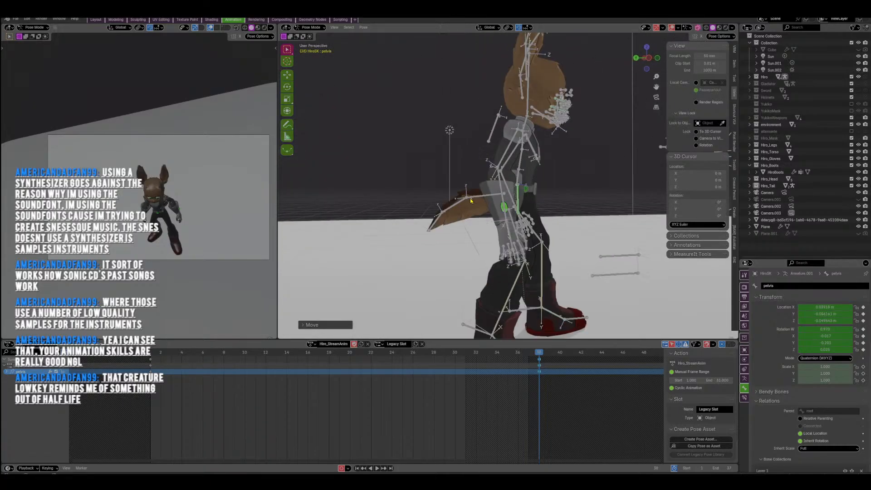
{"action": "left_click_drag", "start_coordinate": [435, 232], "coordinate": [435, 231]}
{"action": "key", "text": "r"}
{"action": "left_click", "coordinate": [441, 243]}
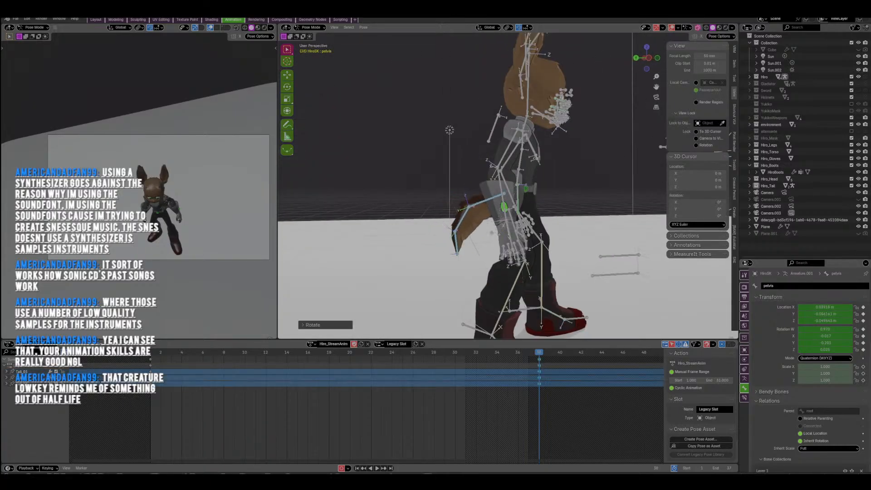
{"action": "key", "text": "r"}
{"action": "left_click", "coordinate": [442, 244]}
{"action": "left_click", "coordinate": [482, 201]}
{"action": "key", "text": "r"}
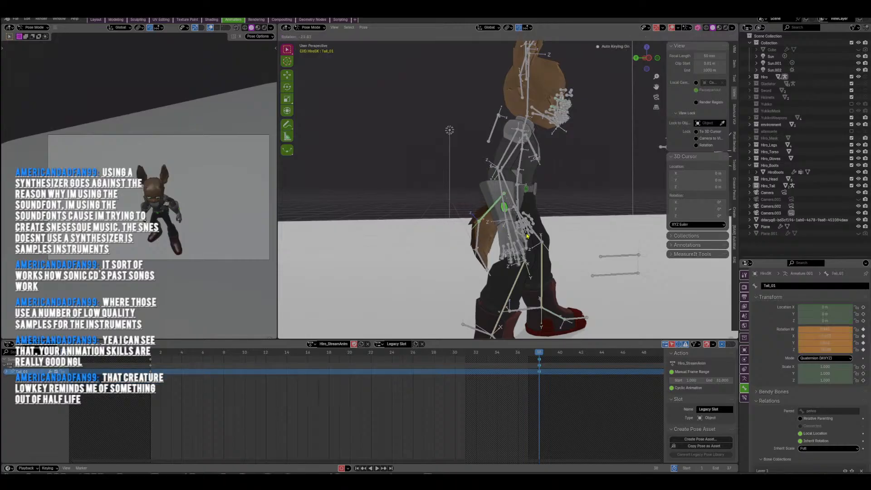
{"action": "left_click", "coordinate": [527, 236]}
Refine the rotation of the tail's base bone from a rear angle.
{"action": "middle_click_drag", "start_coordinate": [527, 236], "coordinate": [551, 204]}
{"action": "scroll", "coordinate": [522, 195], "scroll_direction": "up", "scroll_amount": 2}
{"action": "middle_click_drag", "start_coordinate": [501, 190], "coordinate": [571, 264]}
{"action": "key", "text": "r"}
{"action": "left_click", "coordinate": [517, 217]}
{"action": "scroll", "coordinate": [546, 191], "scroll_direction": "down", "scroll_amount": 2}
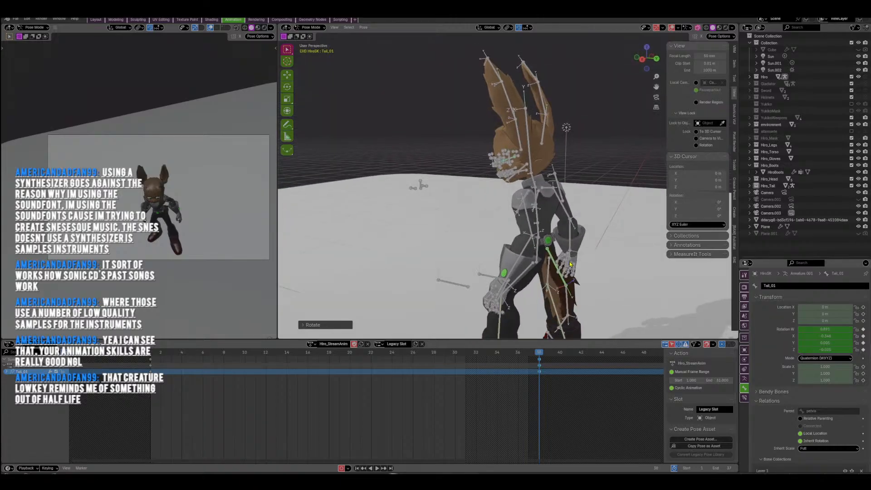
Select the right ear's bones and try to curl them with the pivot set to Individual Origins.
{"action": "left_click", "coordinate": [506, 27]}
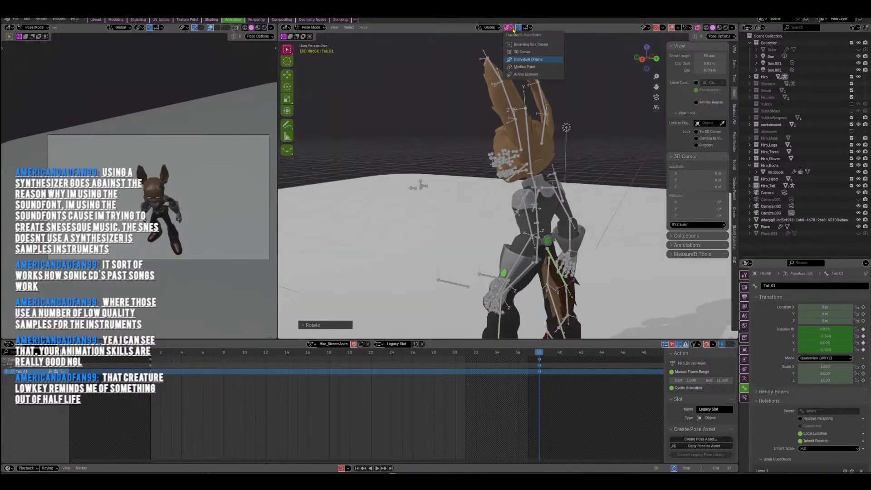
{"action": "left_click", "coordinate": [527, 59]}
{"action": "scroll", "coordinate": [540, 68], "scroll_direction": "up", "scroll_amount": 6}
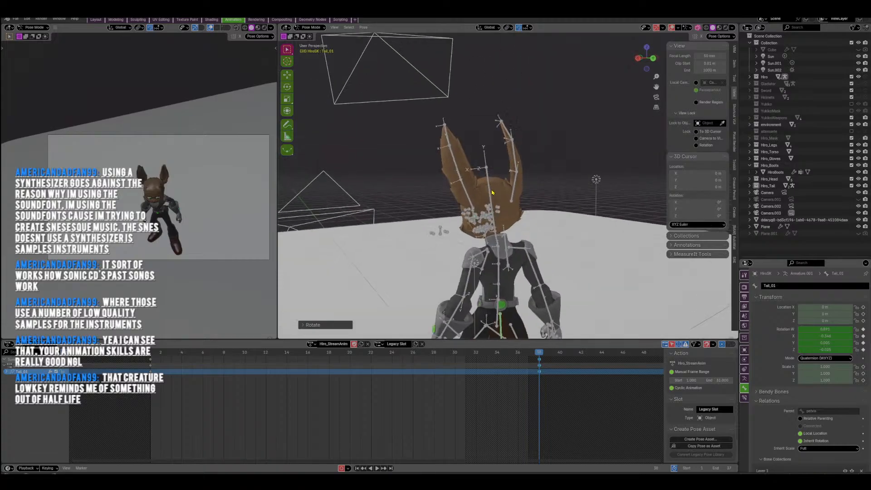
{"action": "left_click_drag", "start_coordinate": [546, 76], "coordinate": [509, 180]}
{"action": "middle_click_drag", "start_coordinate": [530, 188], "coordinate": [453, 179]}
{"action": "middle_click_drag", "start_coordinate": [560, 170], "coordinate": [485, 159]}
{"action": "key", "text": "r"}
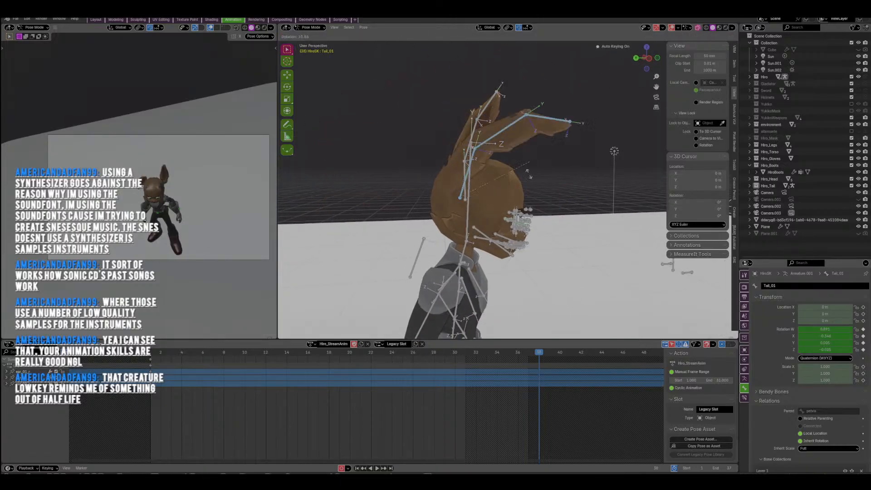
{"action": "left_click", "coordinate": [517, 47]}
Try to rotate the right ear's bones with the pivot set to Bounding Box Center.
{"action": "left_click", "coordinate": [508, 27]}
{"action": "left_click", "coordinate": [512, 47]}
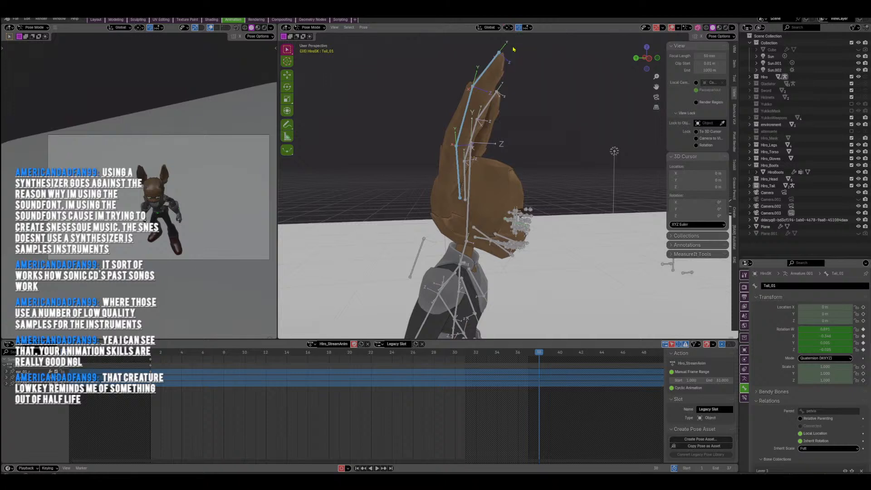
{"action": "middle_click_drag", "start_coordinate": [524, 136], "coordinate": [501, 127], "text": "shift"}
{"action": "key", "text": "r"}
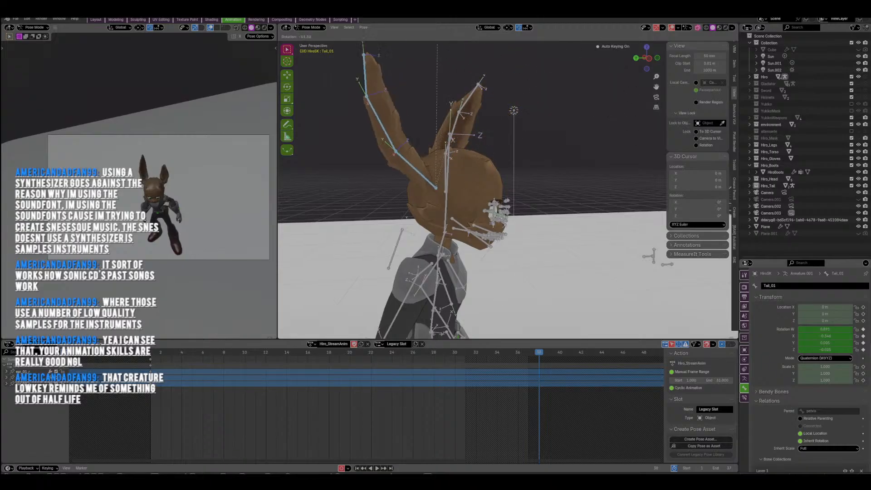
{"action": "key", "text": "Escape"}
Try the Local orientation, then try rotating the right ear around the global Z axis with the 3D Cursor as pivot.
{"action": "left_click", "coordinate": [498, 28]}
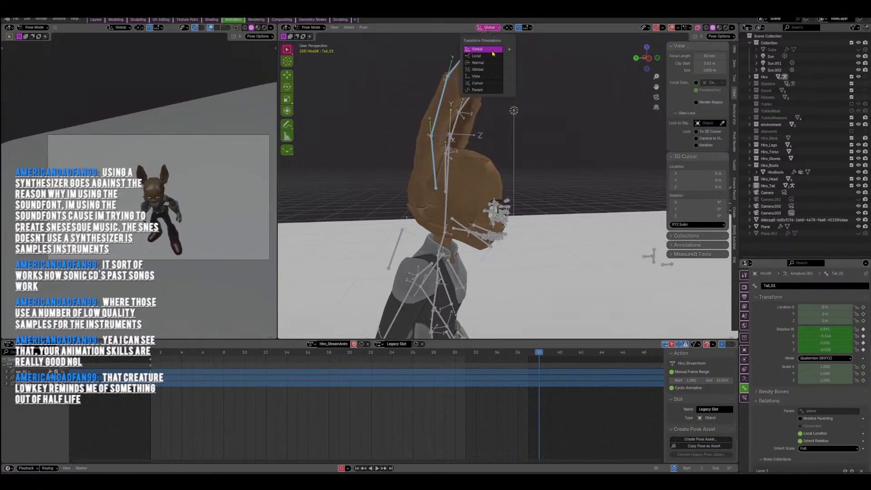
{"action": "left_click", "coordinate": [489, 57]}
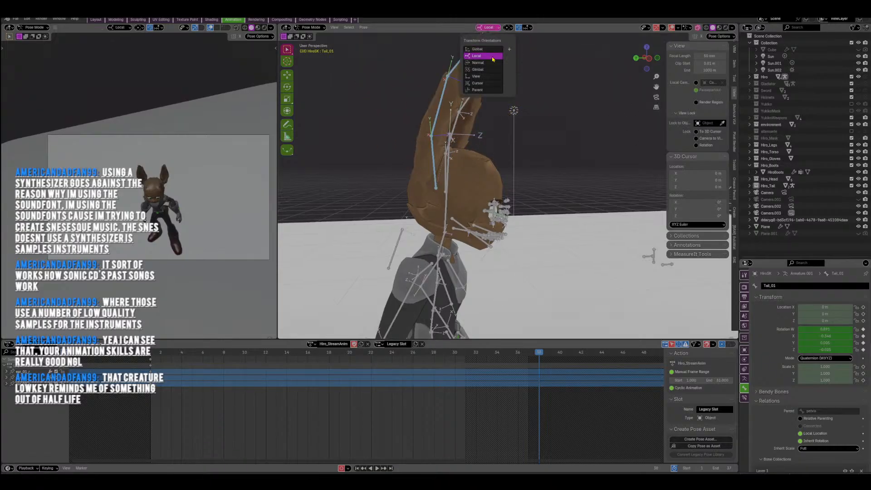
{"action": "left_click", "coordinate": [509, 28]}
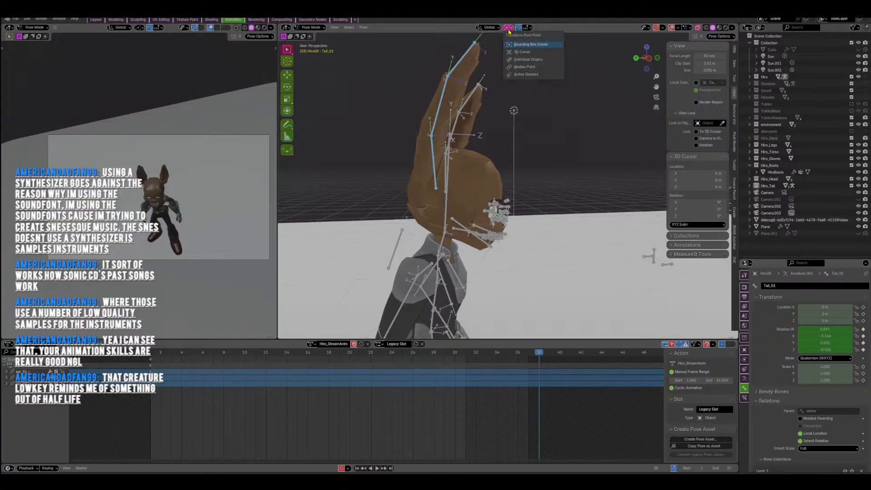
{"action": "left_click", "coordinate": [520, 53]}
{"action": "middle_click_drag", "start_coordinate": [535, 125], "coordinate": [500, 185]}
{"action": "scroll", "coordinate": [507, 181], "scroll_direction": "down", "scroll_amount": 2}
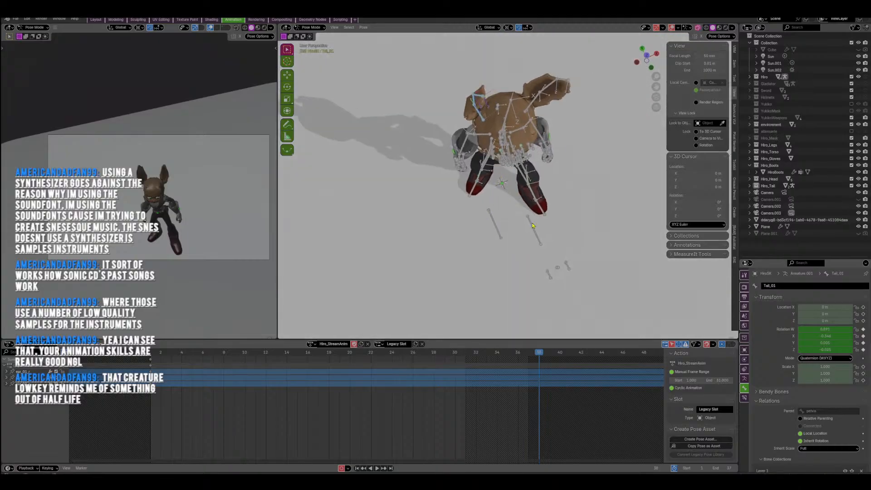
{"action": "key", "text": "r"}
{"action": "key", "text": "z"}
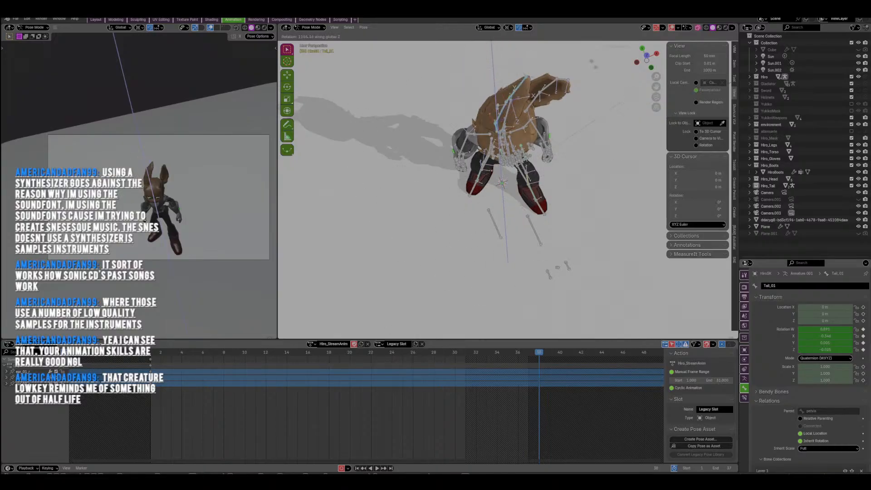
{"action": "left_click", "coordinate": [532, 143]}
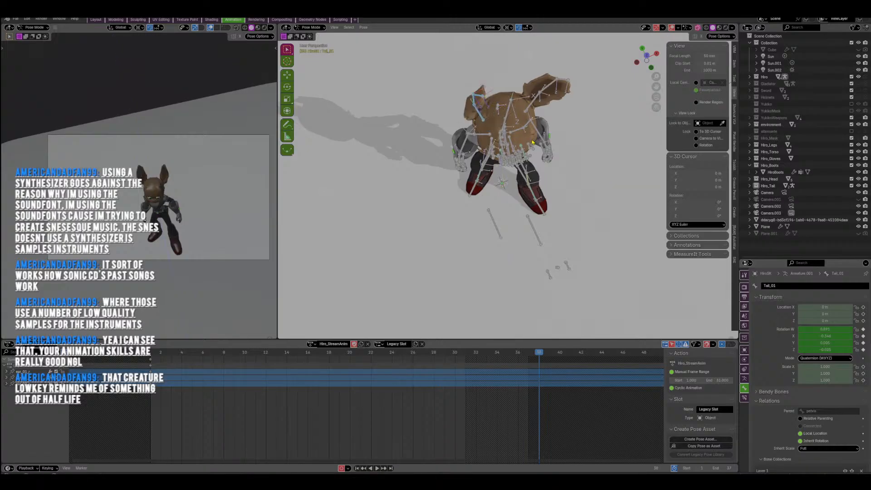
Set the transform pivot point to Median Point for posing the right ear.
{"action": "middle_click_drag", "start_coordinate": [533, 143], "coordinate": [525, 103]}
{"action": "left_click", "coordinate": [507, 27]}
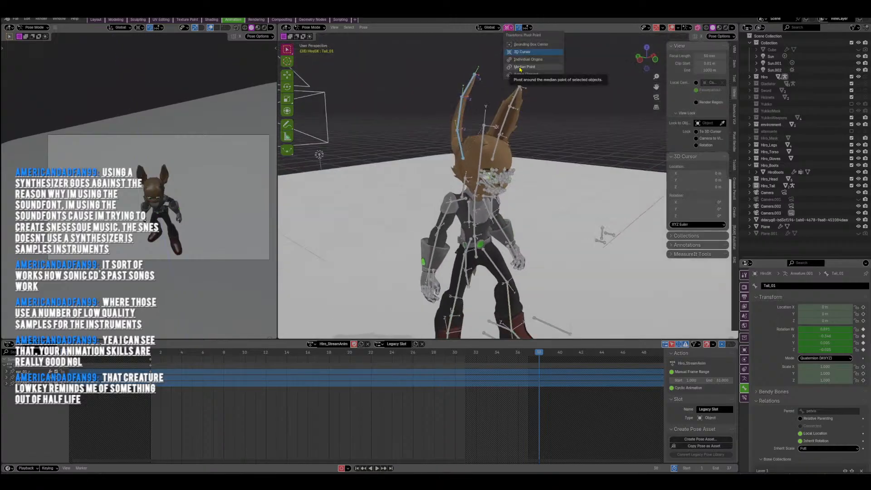
{"action": "left_click", "coordinate": [520, 69]}
{"action": "middle_click_drag", "start_coordinate": [454, 156], "coordinate": [485, 147]}
{"action": "scroll", "coordinate": [486, 147], "scroll_direction": "up", "scroll_amount": 3}
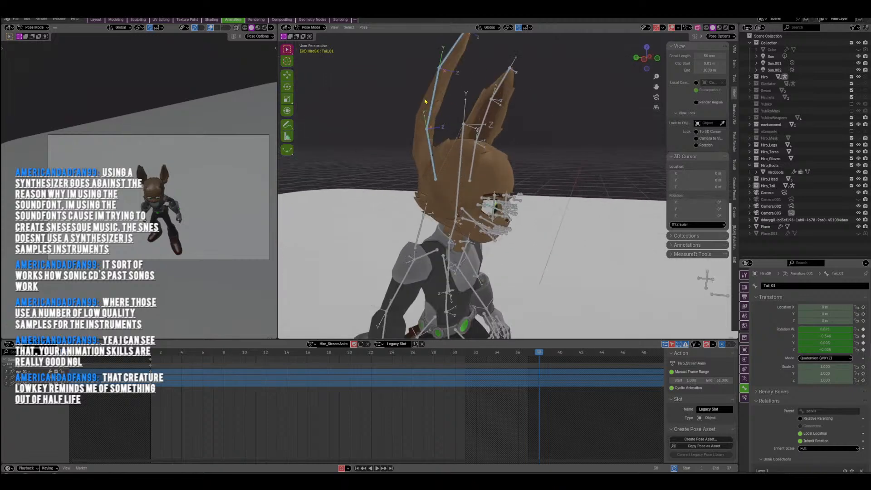
Try to rotate the right ear's bones, then select both ears' bones and try rotating them together around the Median Point.
{"action": "key", "text": "r"}
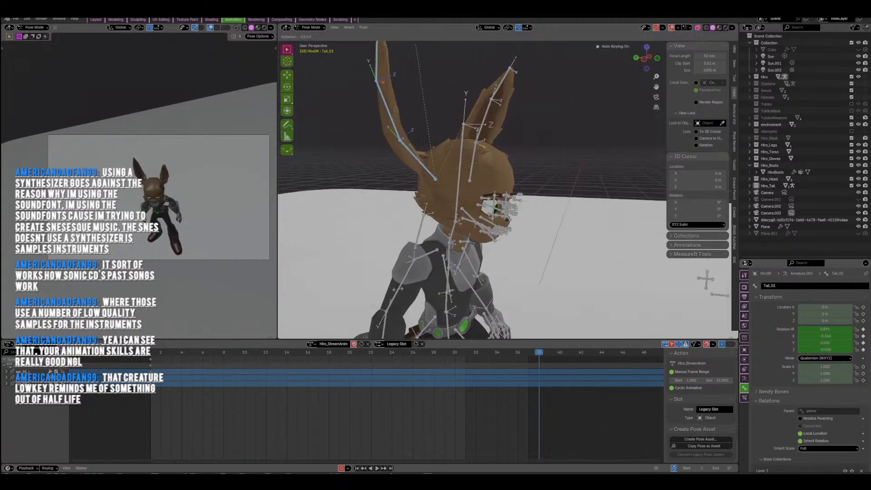
{"action": "right_click", "coordinate": [445, 74]}
{"action": "middle_click_drag", "start_coordinate": [497, 186], "coordinate": [465, 135]}
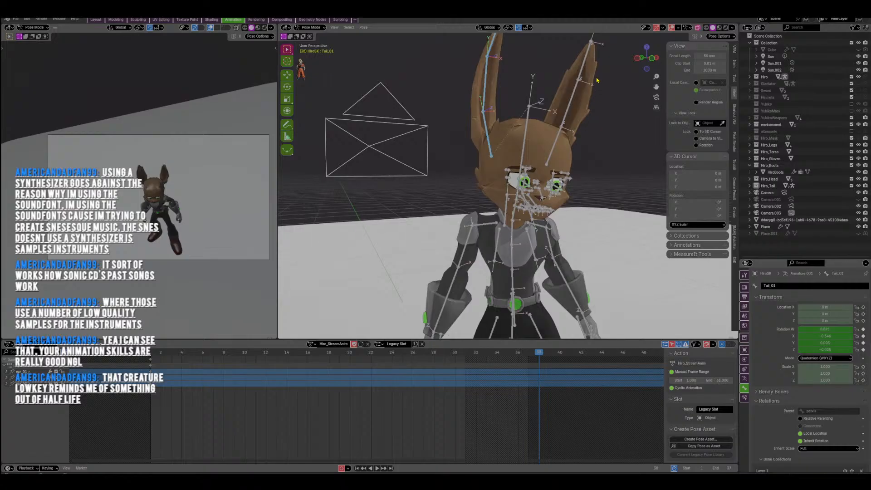
{"action": "middle_click_drag", "start_coordinate": [554, 150], "coordinate": [479, 150]}
{"action": "key", "text": "r"}
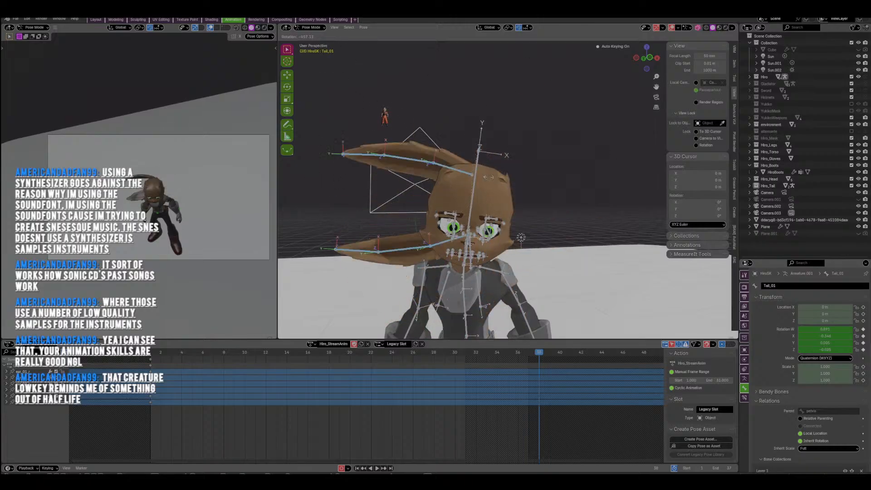
{"action": "right_click", "coordinate": [471, 249]}
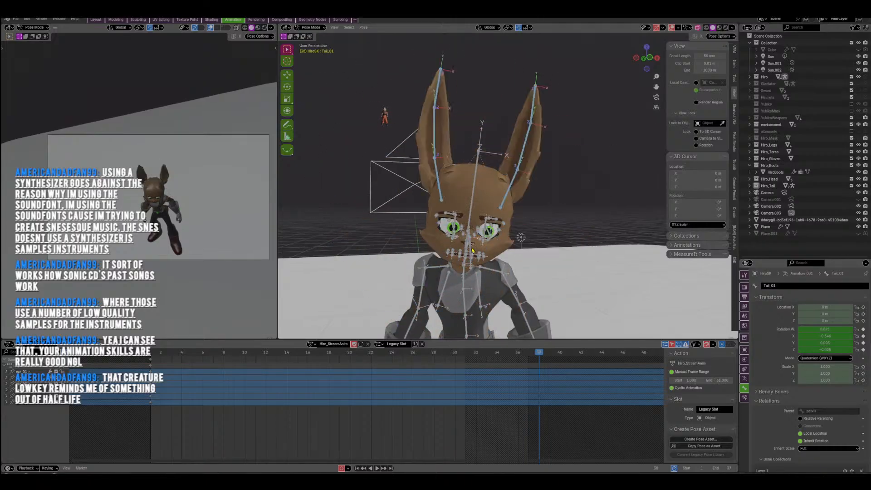
Set the pivot point to Active Element and try to rotate both ears with the right ear's base bone active.
{"action": "left_click", "coordinate": [509, 28]}
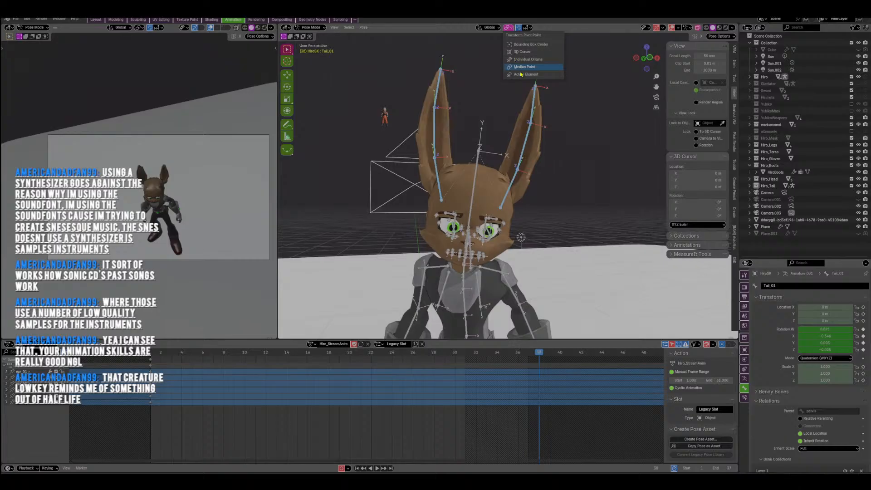
{"action": "left_click", "coordinate": [521, 75]}
{"action": "middle_click_drag", "start_coordinate": [472, 178], "coordinate": [483, 184]}
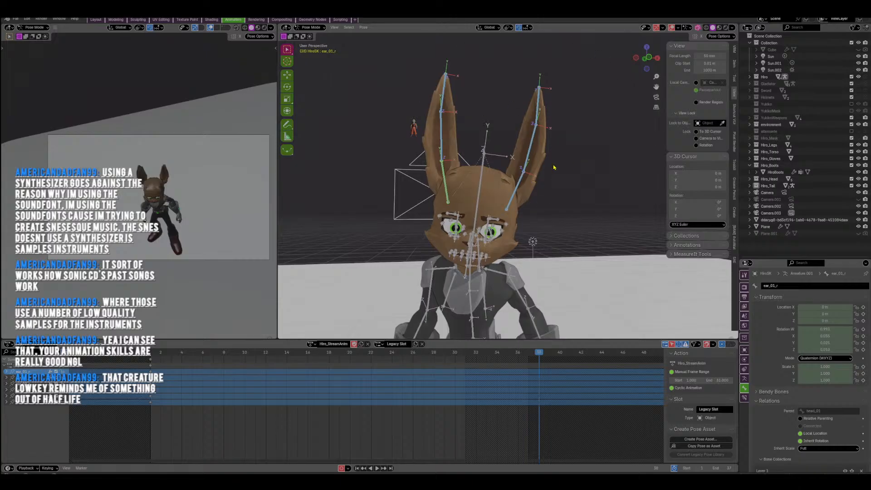
{"action": "middle_click_drag", "start_coordinate": [384, 126], "coordinate": [437, 162]}
{"action": "key", "text": "r"}
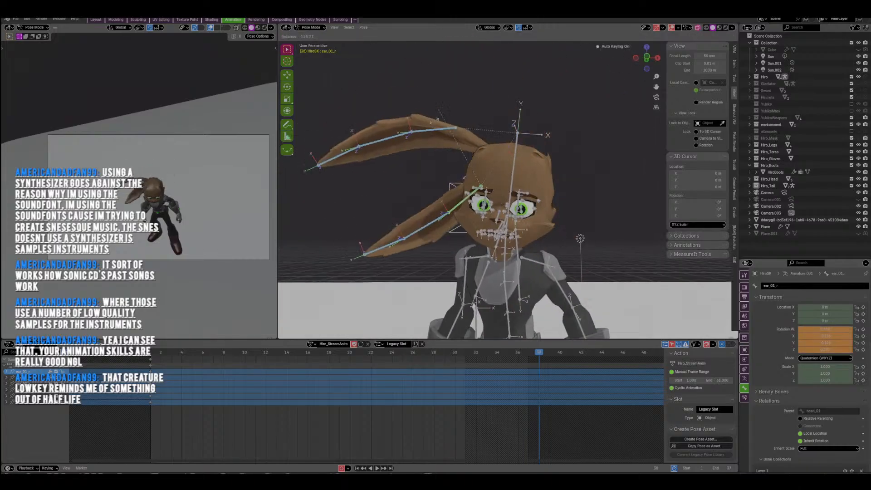
{"action": "key", "text": "Escape"}
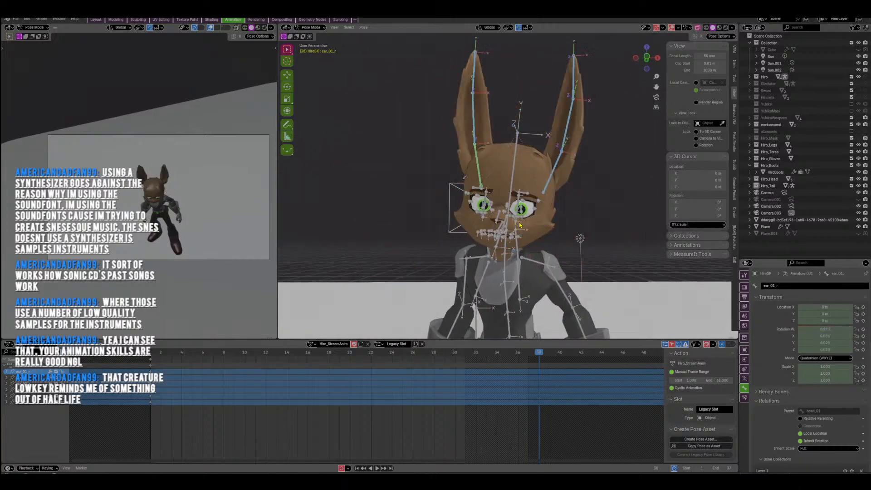
Set the pivot point back to Median Point and tilt both ears slightly backward, judged from the side of the head.
{"action": "left_click", "coordinate": [509, 29]}
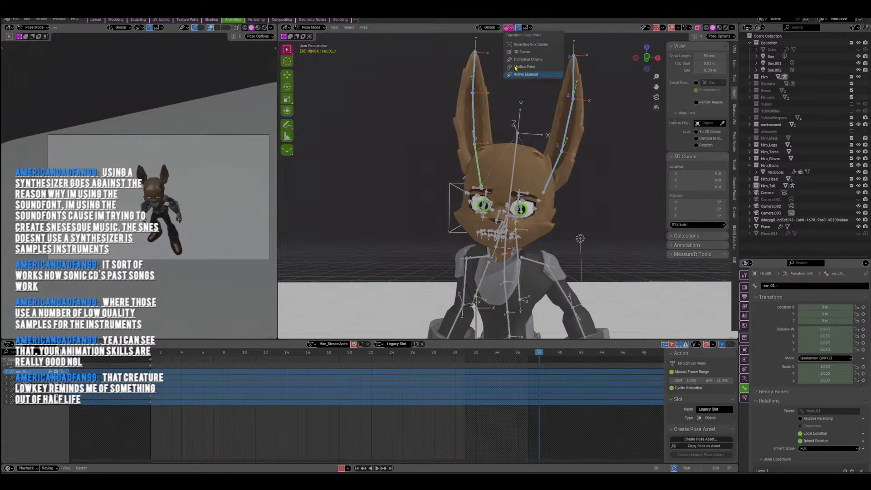
{"action": "left_click", "coordinate": [528, 67]}
{"action": "key", "text": "r"}
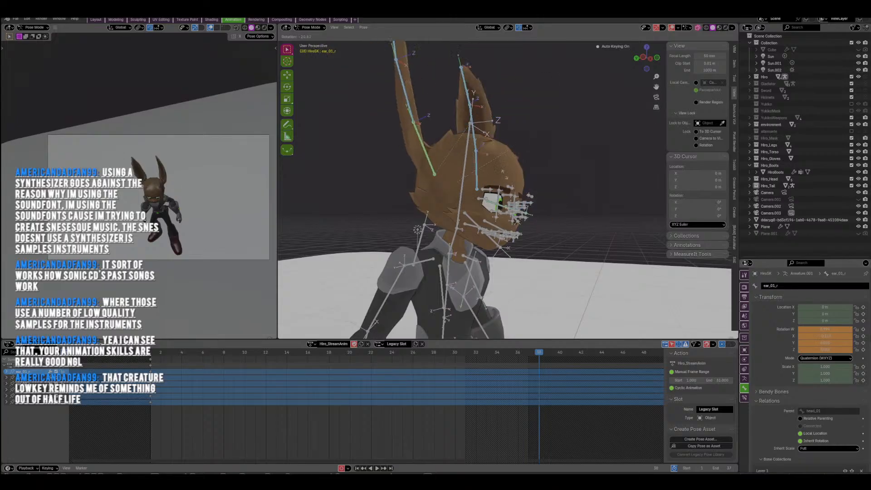
{"action": "key", "text": "Escape"}
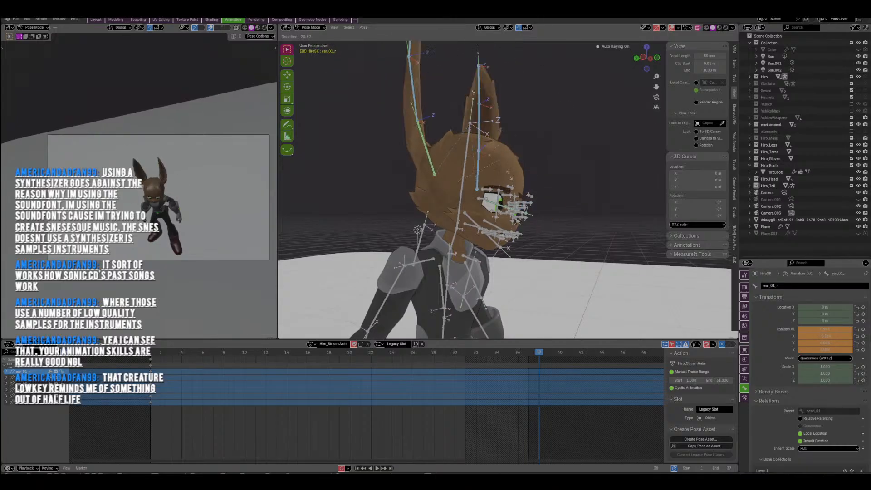
{"action": "middle_click_drag", "start_coordinate": [510, 182], "coordinate": [532, 170]}
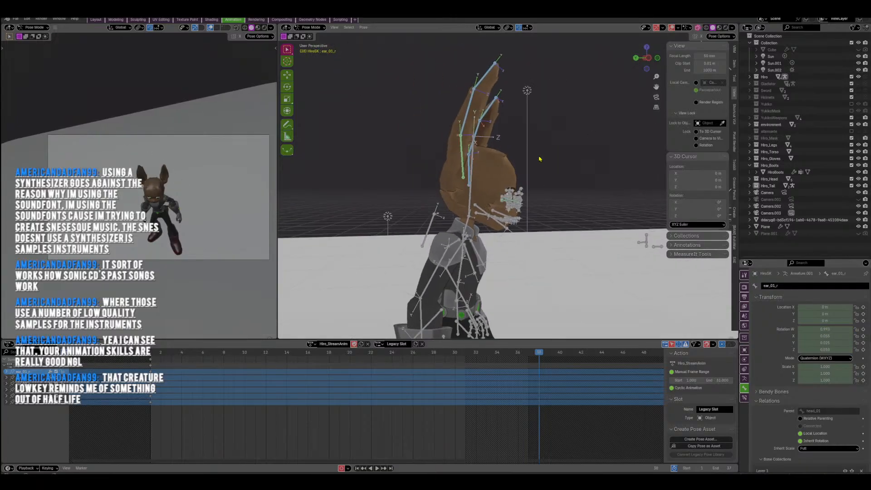
{"action": "key", "text": "r"}
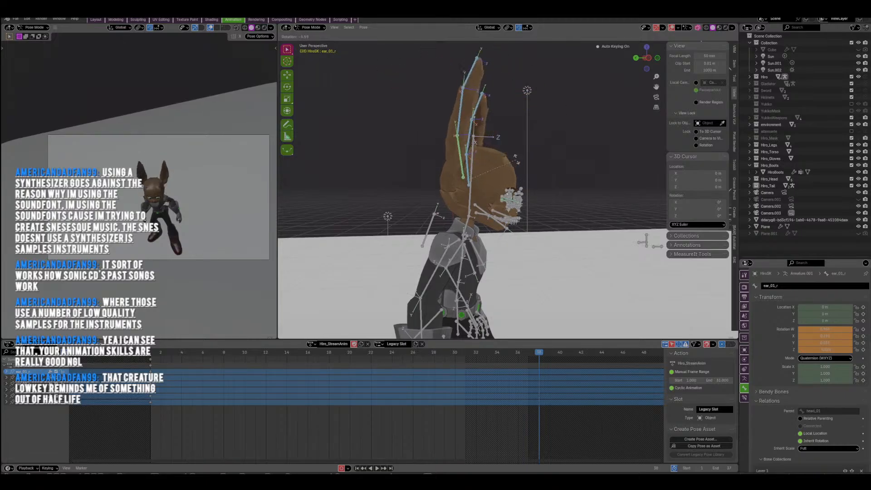
{"action": "left_click", "coordinate": [516, 159]}
Rotate the left ear's base bone around the global Z axis and adjust its tilt from the side.
{"action": "middle_click_drag", "start_coordinate": [522, 168], "coordinate": [439, 179]}
{"action": "middle_click_drag", "start_coordinate": [571, 185], "coordinate": [449, 199]}
{"action": "key", "text": "r"}
{"action": "key", "text": "z"}
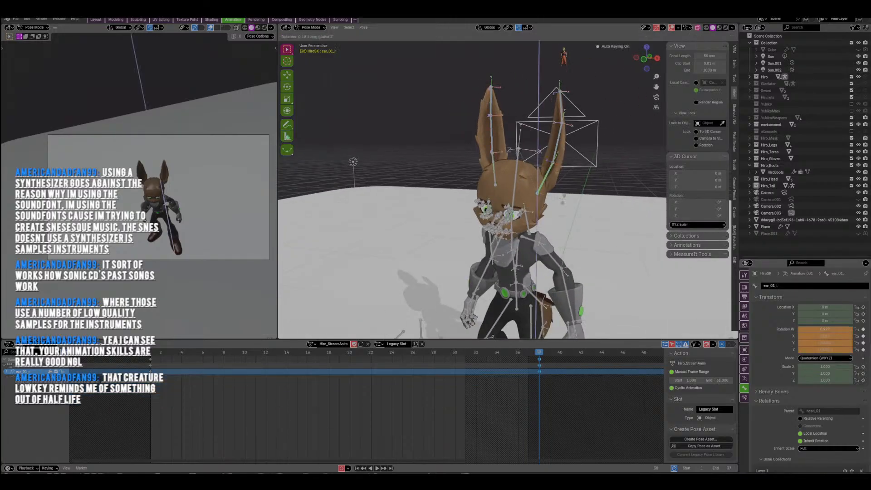
{"action": "left_click", "coordinate": [574, 187]}
{"action": "middle_click_drag", "start_coordinate": [574, 188], "coordinate": [496, 196]}
{"action": "key", "text": "r"}
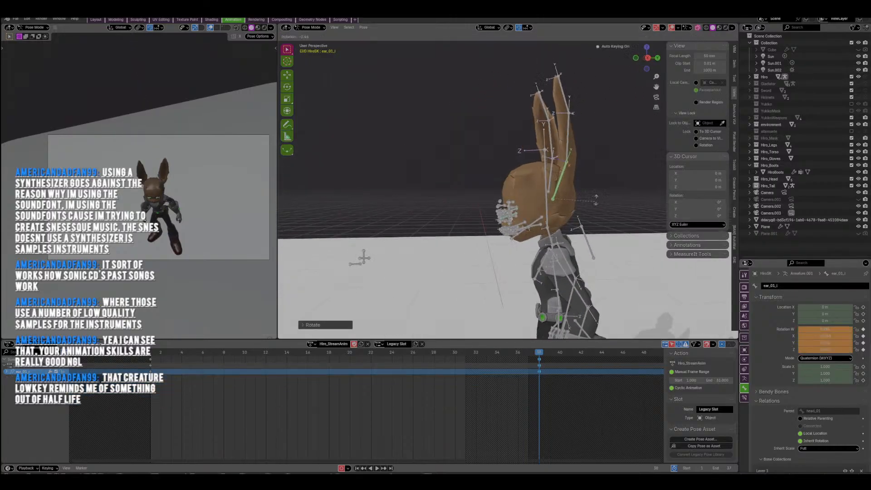
Rotate and reposition the left ear's base bone ear_01_l so both ears line up from the side.
{"action": "left_click", "coordinate": [596, 195]}
{"action": "key", "text": "g"}
{"action": "left_click", "coordinate": [578, 199]}
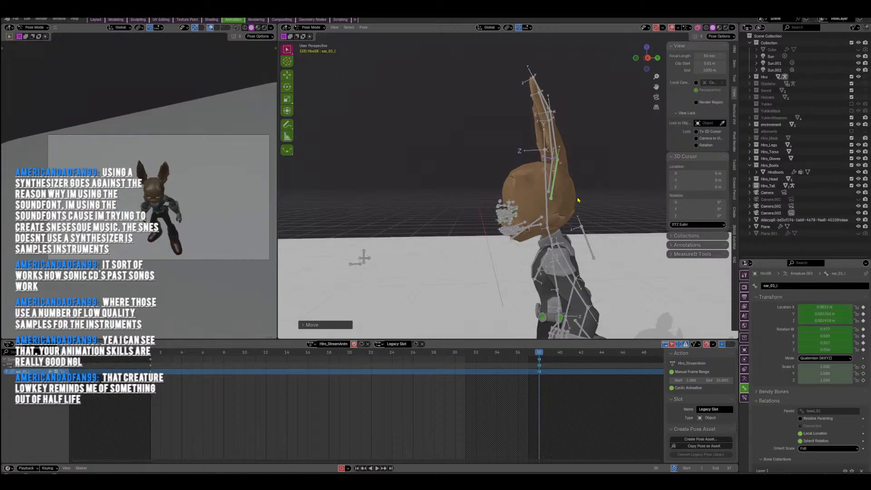
Reposition the character's pelvis bone.
{"action": "middle_click_drag", "start_coordinate": [577, 200], "coordinate": [517, 222]}
{"action": "middle_click_drag", "start_coordinate": [517, 222], "coordinate": [519, 202], "text": "shift"}
{"action": "scroll", "coordinate": [518, 150], "scroll_direction": "up", "scroll_amount": 2}
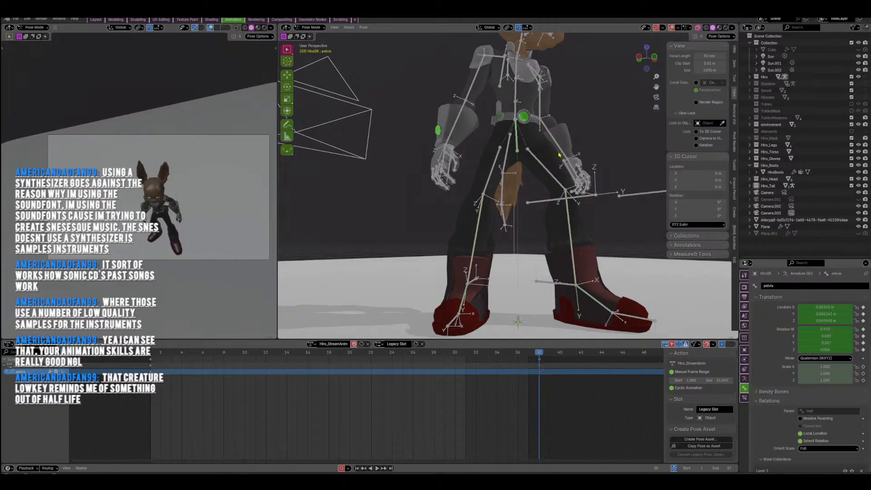
{"action": "middle_click_drag", "start_coordinate": [559, 154], "coordinate": [516, 255]}
{"action": "key", "text": "g"}
{"action": "left_click", "coordinate": [537, 189]}
Move the right and left knee IK targets in front of the feet.
{"action": "left_click", "coordinate": [516, 256]}
{"action": "key", "text": "g"}
{"action": "left_click", "coordinate": [522, 268]}
{"action": "left_click", "coordinate": [562, 279]}
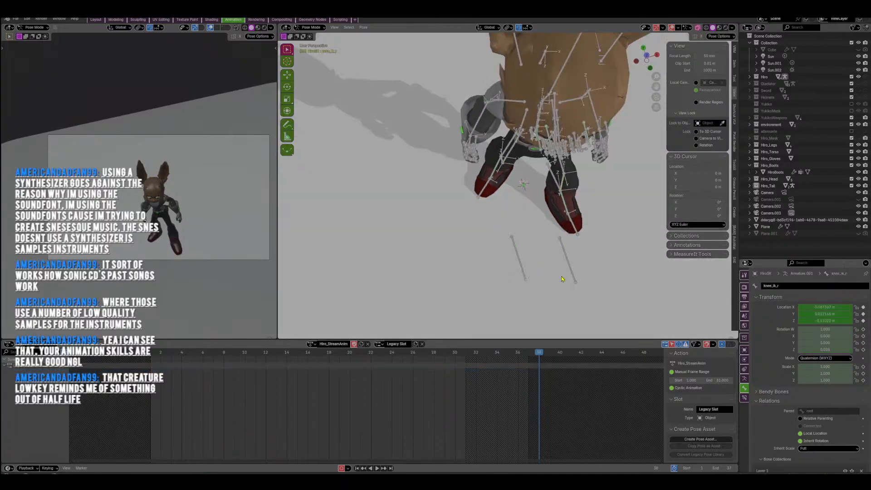
{"action": "left_click", "coordinate": [575, 273]}
{"action": "key", "text": "g"}
{"action": "left_click", "coordinate": [567, 279]}
Tilt the head bone head_01 in the back orthographic view and turn it about the global Z axis.
{"action": "middle_click_drag", "start_coordinate": [568, 278], "coordinate": [516, 171]}
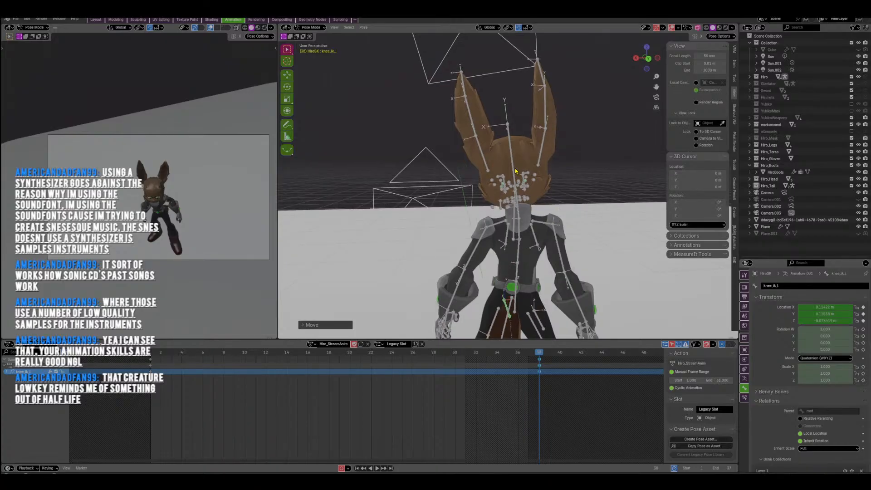
{"action": "left_click", "coordinate": [650, 64]}
{"action": "key", "text": "r"}
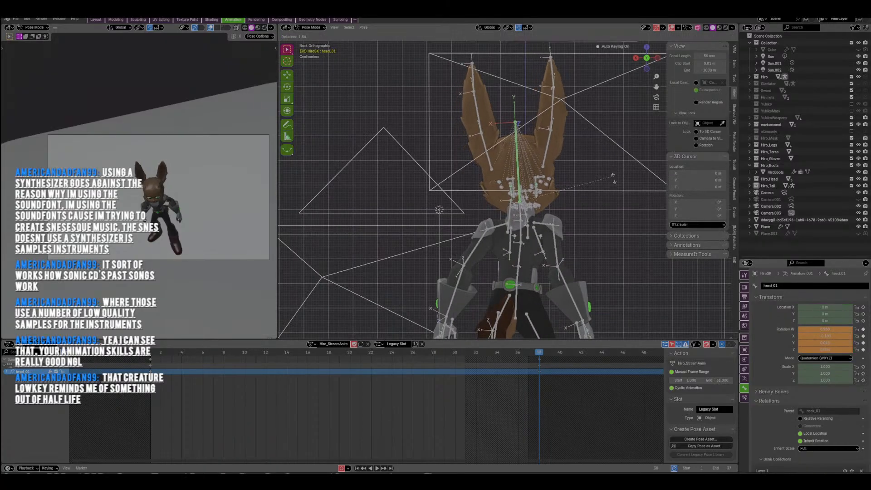
{"action": "left_click", "coordinate": [606, 198]}
{"action": "key", "text": "r"}
{"action": "key", "text": "z"}
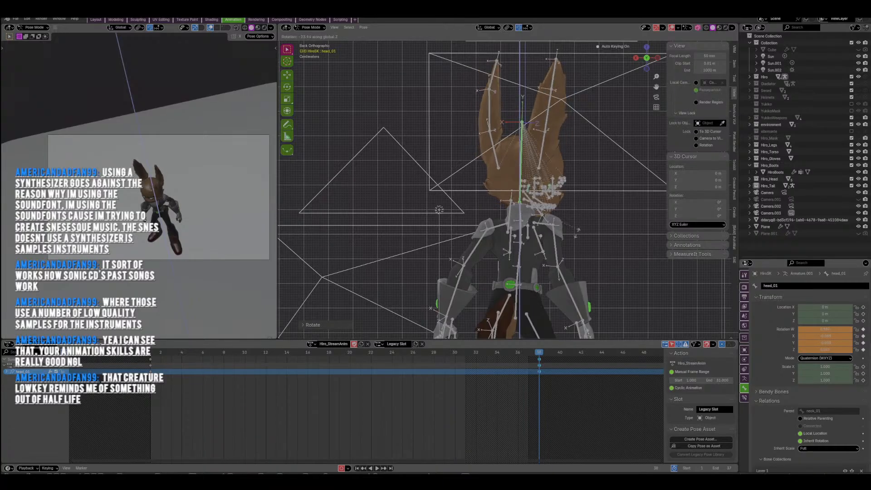
{"action": "left_click", "coordinate": [573, 222]}
Reposition the eye look-at root bone to follow the turned head.
{"action": "middle_click_drag", "start_coordinate": [573, 222], "coordinate": [527, 209]}
{"action": "left_click", "coordinate": [541, 178]}
{"action": "key", "text": "g"}
{"action": "left_click", "coordinate": [459, 206]}
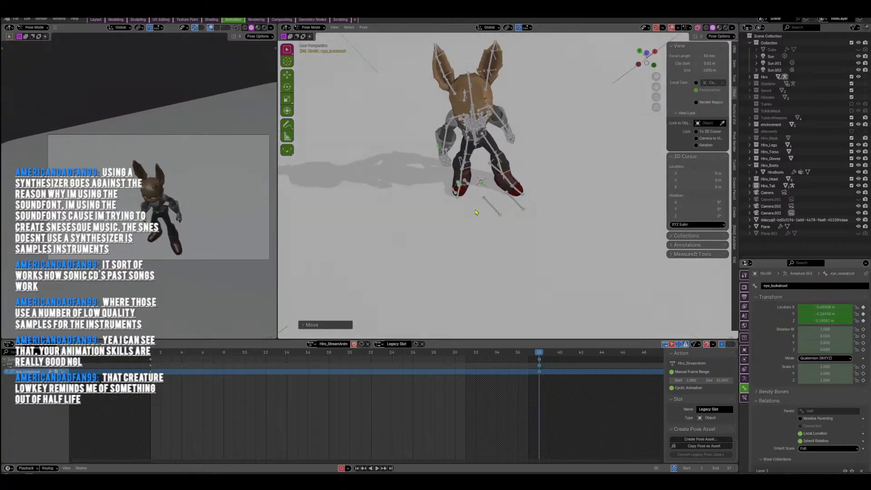
{"action": "middle_click_drag", "start_coordinate": [492, 249], "coordinate": [473, 207]}
{"action": "key", "text": "g"}
{"action": "left_click", "coordinate": [472, 199]}
Try rotating the eye look-at root bone about the global Z axis in two passes.
{"action": "middle_click_drag", "start_coordinate": [523, 190], "coordinate": [539, 161]}
{"action": "middle_click_drag", "start_coordinate": [540, 161], "coordinate": [536, 186], "text": "shift"}
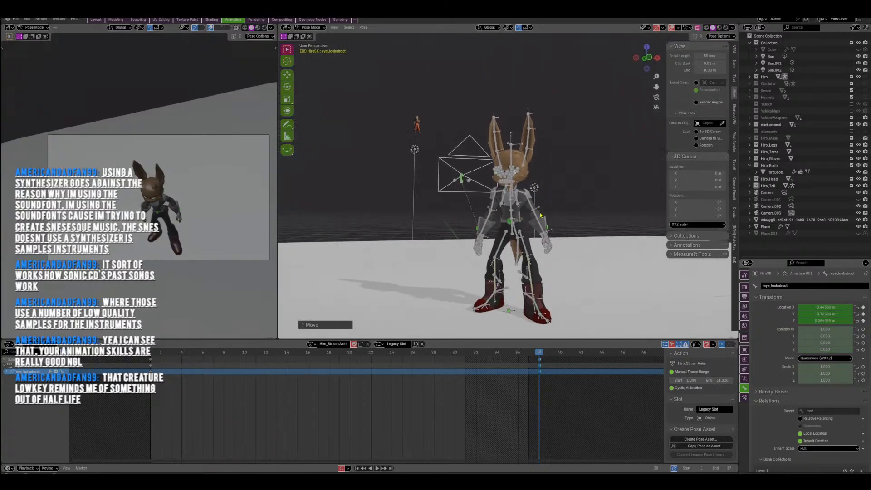
{"action": "scroll", "coordinate": [537, 188], "scroll_direction": "up", "scroll_amount": 3}
{"action": "key", "text": "r"}
{"action": "key", "text": "z"}
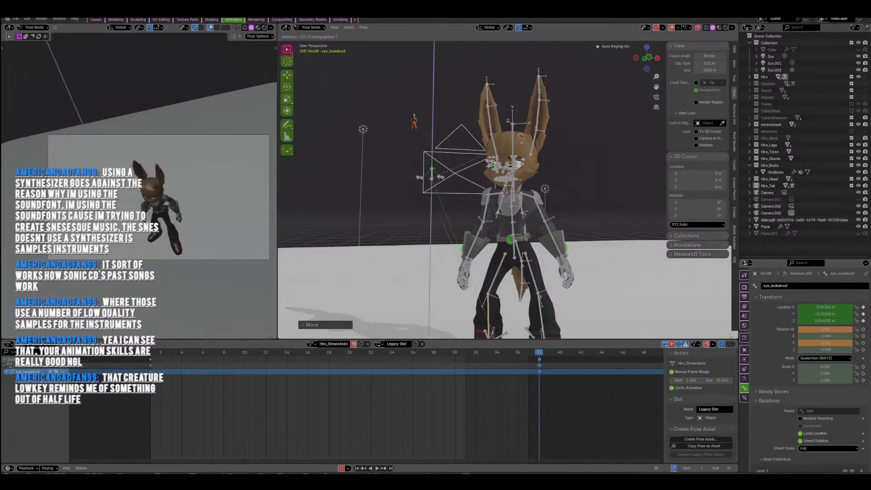
{"action": "left_click", "coordinate": [462, 220]}
{"action": "middle_click_drag", "start_coordinate": [463, 219], "coordinate": [513, 206]}
{"action": "key", "text": "r"}
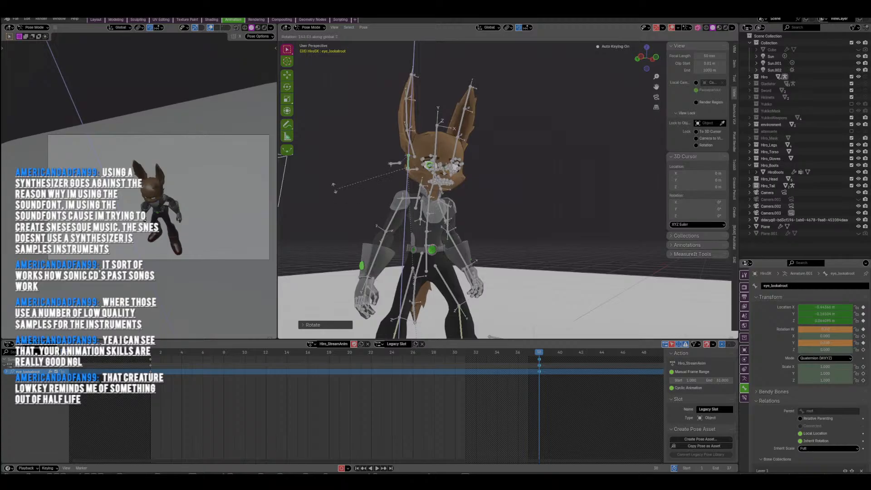
{"action": "left_click", "coordinate": [400, 175]}
Turn off the X-ray display and clear the eye look-at root bone's rotation.
{"action": "scroll", "coordinate": [502, 191], "scroll_direction": "up", "scroll_amount": 2}
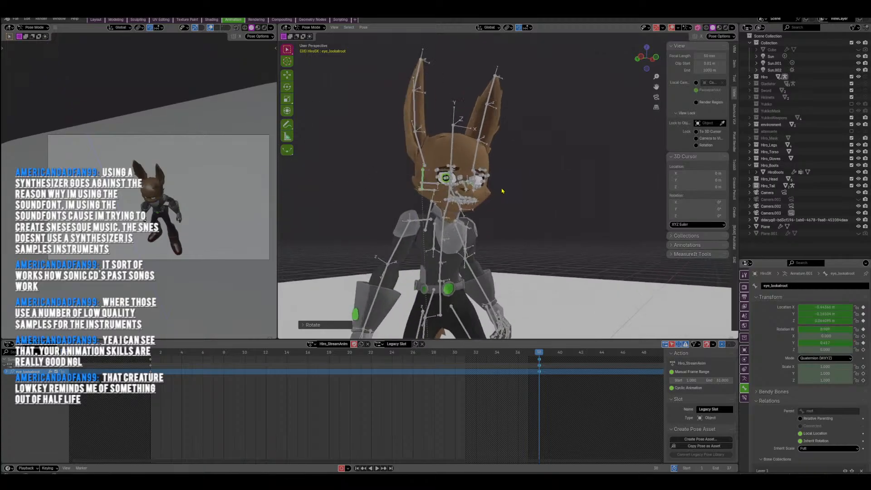
{"action": "middle_click_drag", "start_coordinate": [501, 190], "coordinate": [546, 187]}
{"action": "left_click", "coordinate": [697, 30]}
{"action": "key", "text": "alt+r"}
Rotate the eye look-at root bone about the global Z axis and move it in front of the face.
{"action": "key", "text": "r"}
{"action": "key", "text": "z"}
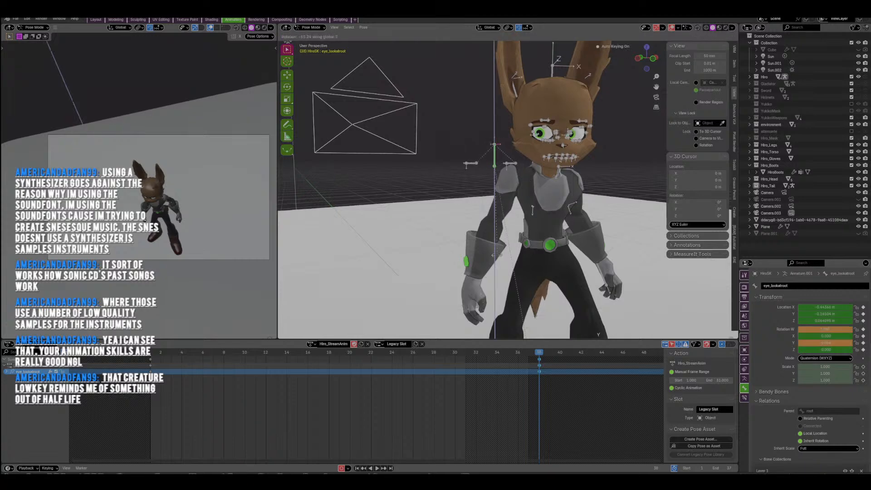
{"action": "left_click", "coordinate": [501, 249]}
{"action": "key", "text": "g"}
{"action": "left_click", "coordinate": [563, 237]}
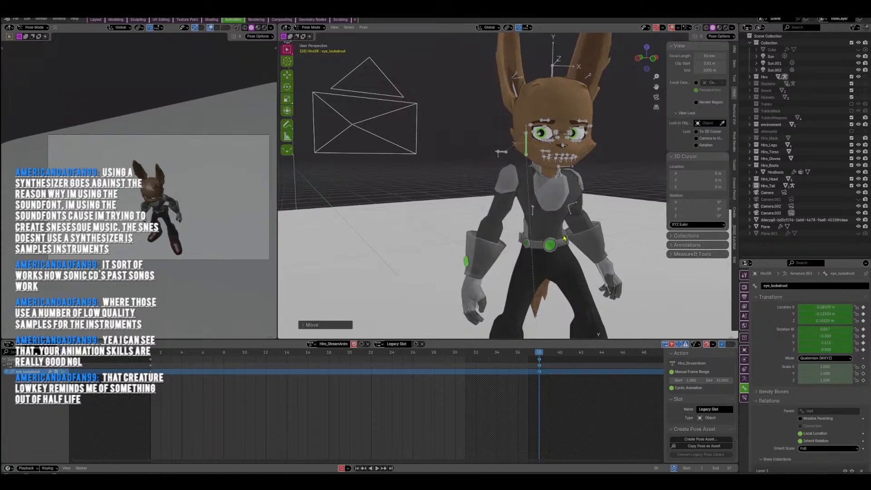
Reposition the facial control bones, including the jaw bone, to adjust the expression.
{"action": "scroll", "coordinate": [562, 236], "scroll_direction": "up", "scroll_amount": 2}
{"action": "middle_click_drag", "start_coordinate": [563, 235], "coordinate": [488, 213]}
{"action": "key", "text": "g"}
{"action": "left_click", "coordinate": [504, 157]}
{"action": "key", "text": "g"}
{"action": "left_click", "coordinate": [528, 195]}
{"action": "key", "text": "g"}
{"action": "left_click", "coordinate": [523, 200]}
Rotate the neck area slightly and tilt the upper spine bone spine_03 in the side view.
{"action": "scroll", "coordinate": [431, 195], "scroll_direction": "down", "scroll_amount": 4}
{"action": "scroll", "coordinate": [507, 206], "scroll_direction": "down", "scroll_amount": 2}
{"action": "scroll", "coordinate": [488, 207], "scroll_direction": "up", "scroll_amount": 4}
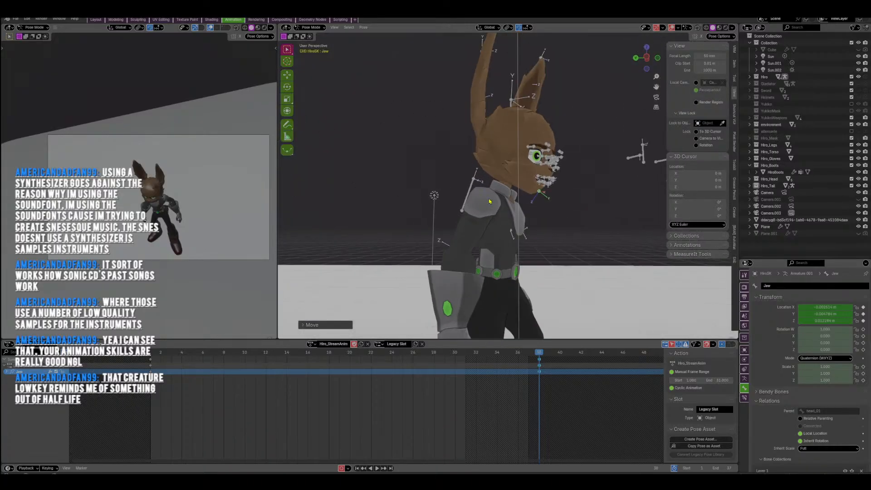
{"action": "left_click", "coordinate": [506, 192]}
{"action": "key", "text": "r"}
{"action": "left_click", "coordinate": [508, 223]}
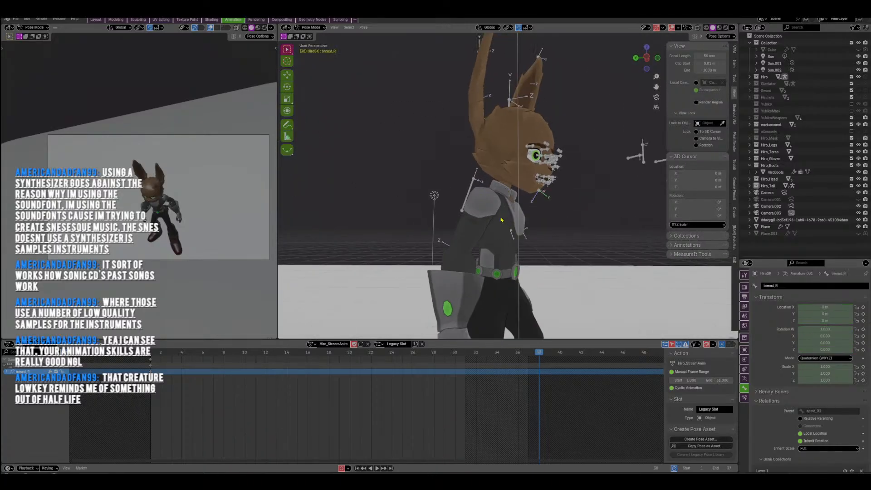
{"action": "key", "text": "r"}
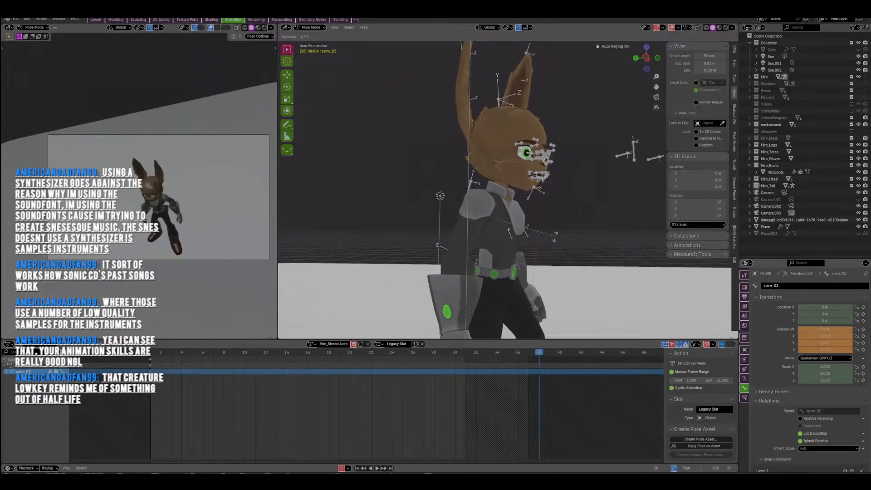
{"action": "left_click", "coordinate": [537, 233]}
Shift the upper spine bone spine_03 in two small moves.
{"action": "middle_click_drag", "start_coordinate": [553, 266], "coordinate": [558, 177], "text": "shift"}
{"action": "key", "text": "g"}
{"action": "left_click", "coordinate": [577, 172]}
{"action": "key", "text": "g"}
{"action": "left_click", "coordinate": [554, 178]}
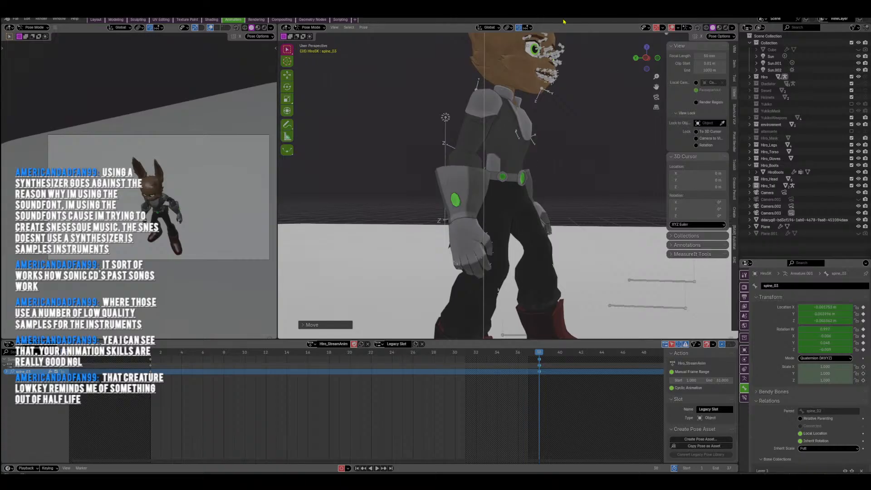
Turn the X-ray display back on and rotate the right upper arm bone.
{"action": "middle_click_drag", "start_coordinate": [538, 169], "coordinate": [605, 102]}
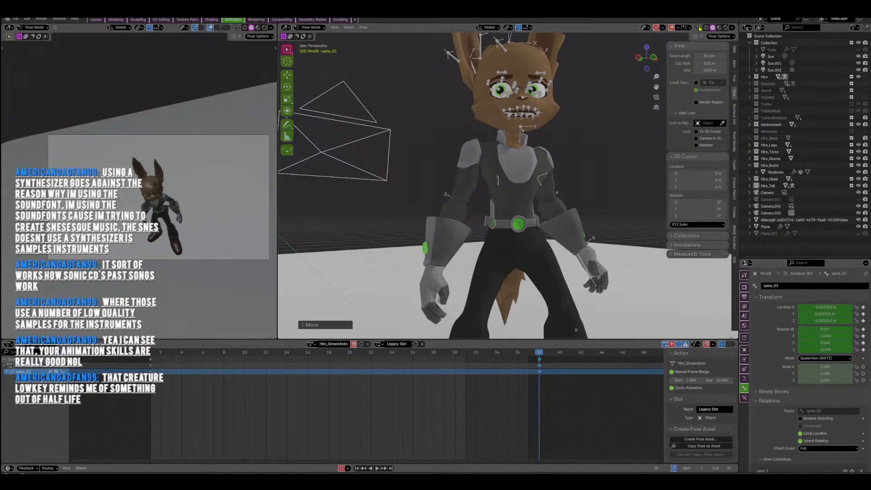
{"action": "left_click", "coordinate": [698, 28]}
{"action": "middle_click_drag", "start_coordinate": [517, 147], "coordinate": [576, 157]}
{"action": "left_click", "coordinate": [496, 174]}
{"action": "middle_click_drag", "start_coordinate": [496, 174], "coordinate": [522, 189]}
{"action": "key", "text": "r"}
{"action": "left_click", "coordinate": [535, 196]}
Rotate the right forearm bone lowerarm_r to raise the hand in front of the body.
{"action": "left_click", "coordinate": [537, 219]}
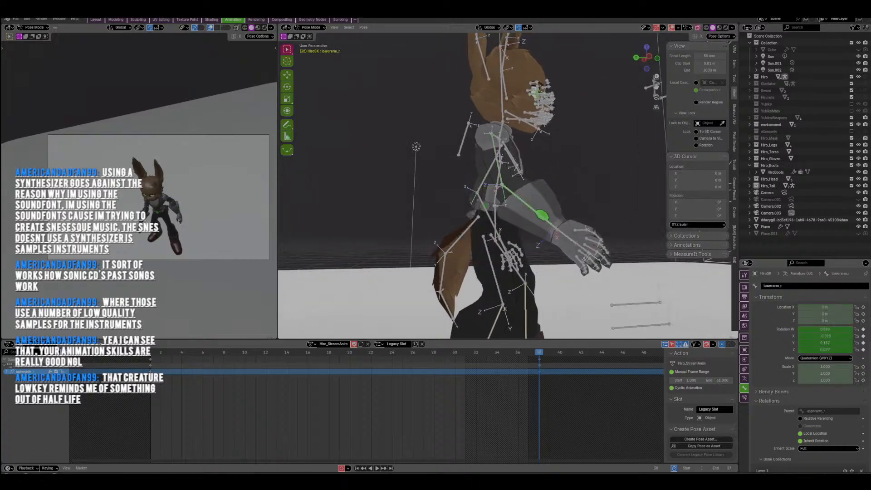
{"action": "key", "text": "r"}
{"action": "left_click", "coordinate": [552, 176]}
{"action": "middle_click_drag", "start_coordinate": [553, 176], "coordinate": [436, 194]}
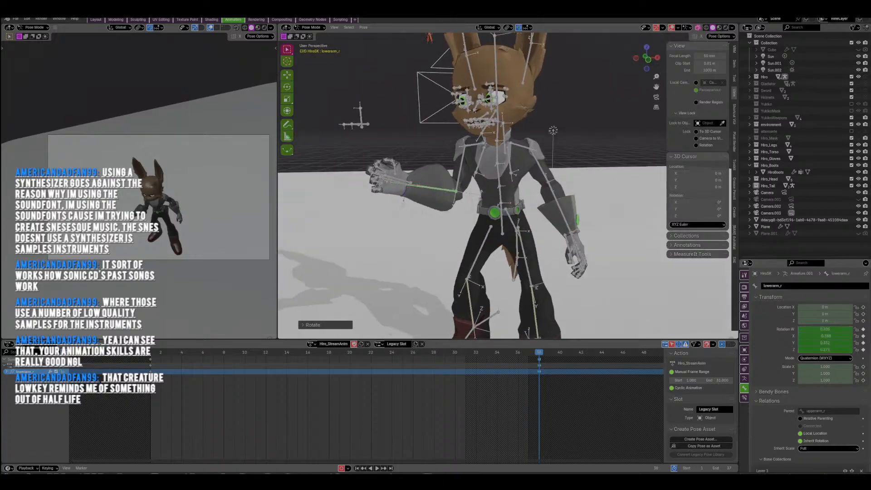
{"action": "key", "text": "r"}
{"action": "left_click", "coordinate": [490, 205]}
{"action": "middle_click_drag", "start_coordinate": [489, 205], "coordinate": [463, 208]}
Refine the raised right arm's bend around the elbow with further rotations from different angles.
{"action": "scroll", "coordinate": [456, 239], "scroll_direction": "up", "scroll_amount": 3}
{"action": "middle_click_drag", "start_coordinate": [399, 211], "coordinate": [441, 242], "text": "shift"}
{"action": "left_click", "coordinate": [457, 240]}
{"action": "key", "text": "r"}
{"action": "left_click", "coordinate": [496, 253]}
{"action": "key", "text": "r"}
{"action": "middle_click_drag", "start_coordinate": [498, 254], "coordinate": [472, 224]}
{"action": "left_click", "coordinate": [544, 215]}
Rotate the right upper arm bone upperarm_r to adjust the raised arm.
{"action": "left_click", "coordinate": [504, 224]}
{"action": "key", "text": "r"}
{"action": "left_click", "coordinate": [585, 250]}
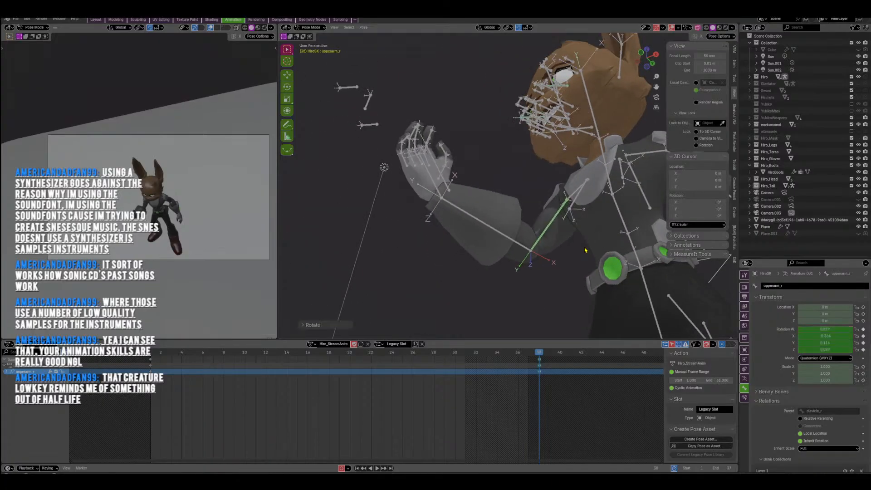
Move the bone at the right shoulder to correct the shoulder's position.
{"action": "left_click", "coordinate": [566, 198]}
{"action": "middle_click_drag", "start_coordinate": [566, 199], "coordinate": [543, 184]}
{"action": "key", "text": "g"}
{"action": "left_click", "coordinate": [541, 196]}
Rotate the right chest bone, then rotate it together with breast_L to realign the chest piece.
{"action": "left_click", "coordinate": [528, 214]}
{"action": "middle_click_drag", "start_coordinate": [528, 214], "coordinate": [557, 224]}
{"action": "key", "text": "r"}
{"action": "left_click", "coordinate": [546, 248]}
{"action": "left_click", "coordinate": [569, 251], "text": "shift"}
{"action": "key", "text": "r"}
{"action": "left_click", "coordinate": [557, 256]}
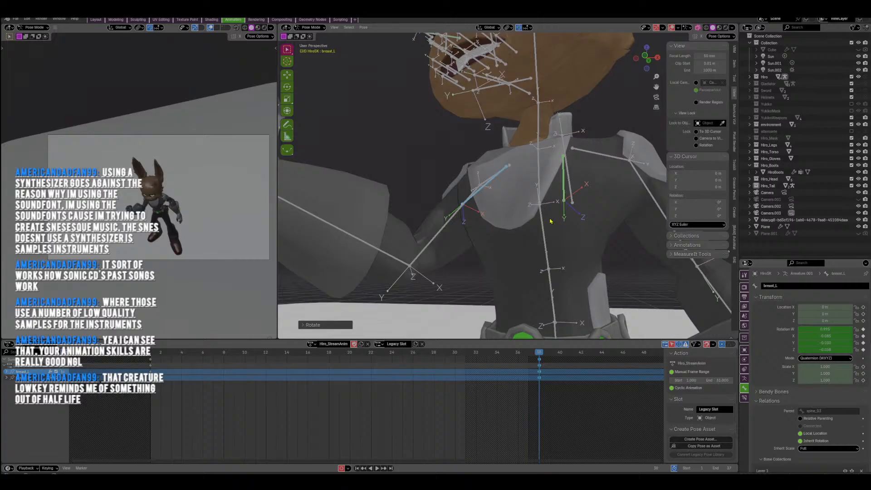
Rotate both selected chest bones once more and adjust breast_L separately.
{"action": "middle_click_drag", "start_coordinate": [550, 221], "coordinate": [515, 200]}
{"action": "key", "text": "r"}
{"action": "left_click", "coordinate": [592, 170]}
{"action": "left_click", "coordinate": [548, 190]}
{"action": "key", "text": "r"}
{"action": "left_click", "coordinate": [539, 214]}
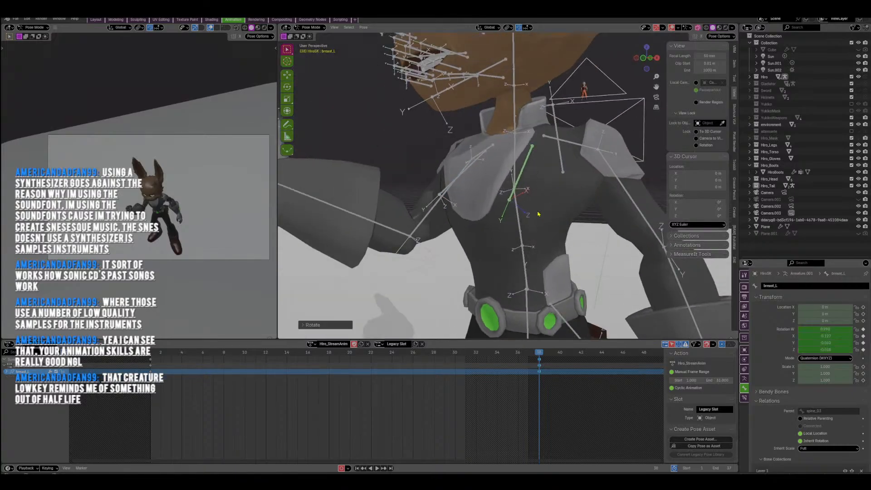
Rotate and reposition the bones around the right shoulder and chest.
{"action": "left_click", "coordinate": [446, 195]}
{"action": "middle_click_drag", "start_coordinate": [445, 193], "coordinate": [571, 197]}
{"action": "key", "text": "r"}
{"action": "left_click", "coordinate": [502, 181]}
{"action": "key", "text": "g"}
{"action": "left_click", "coordinate": [502, 177]}
{"action": "left_click", "coordinate": [498, 193]}
{"action": "key", "text": "r"}
{"action": "left_click", "coordinate": [550, 223]}
Rotate the neck bone neck_01 in two passes to tilt the head toward the raised hand.
{"action": "left_click", "coordinate": [537, 185]}
{"action": "key", "text": "r"}
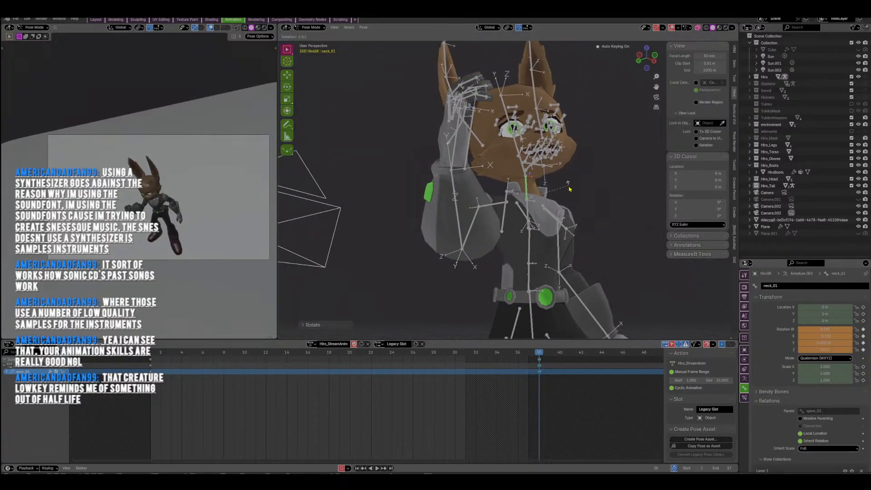
{"action": "left_click", "coordinate": [558, 183]}
{"action": "key", "text": "r"}
{"action": "left_click", "coordinate": [550, 170]}
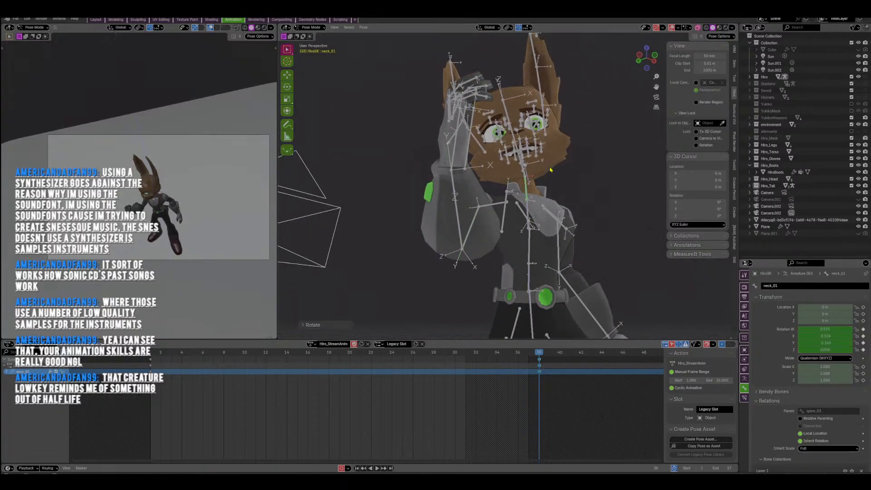
Rotate the head bone head_01 to refine the head's tilt.
{"action": "left_click", "coordinate": [527, 173]}
{"action": "middle_click_drag", "start_coordinate": [529, 172], "coordinate": [496, 181]}
{"action": "left_click", "coordinate": [519, 169]}
{"action": "key", "text": "r"}
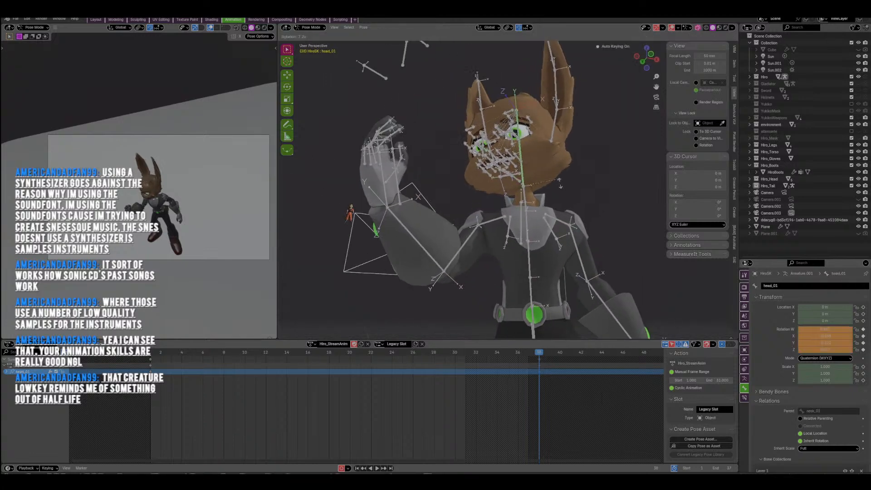
{"action": "left_click", "coordinate": [558, 187]}
Curl the right hand's middle, ring and pinky fingers inward by rotating their finger bones together.
{"action": "middle_click_drag", "start_coordinate": [558, 187], "coordinate": [458, 199]}
{"action": "scroll", "coordinate": [408, 154], "scroll_direction": "up", "scroll_amount": 3}
{"action": "middle_click_drag", "start_coordinate": [385, 145], "coordinate": [443, 185], "text": "shift"}
{"action": "scroll", "coordinate": [427, 156], "scroll_direction": "up", "scroll_amount": 4}
{"action": "left_click_drag", "start_coordinate": [414, 94], "coordinate": [356, 228]}
{"action": "left_click_drag", "start_coordinate": [437, 149], "coordinate": [446, 213], "text": "ctrl"}
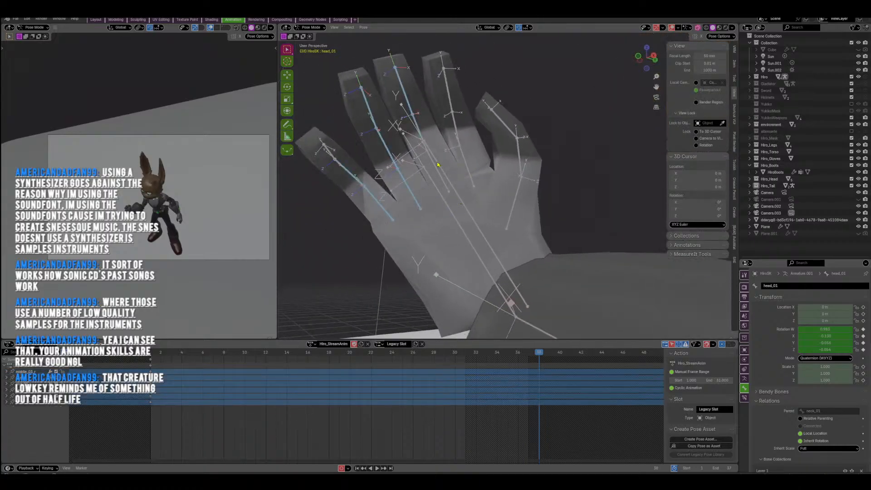
{"action": "left_click_drag", "start_coordinate": [419, 160], "coordinate": [418, 164], "text": "shift"}
{"action": "left_click_drag", "start_coordinate": [489, 232], "coordinate": [457, 252], "text": "ctrl"}
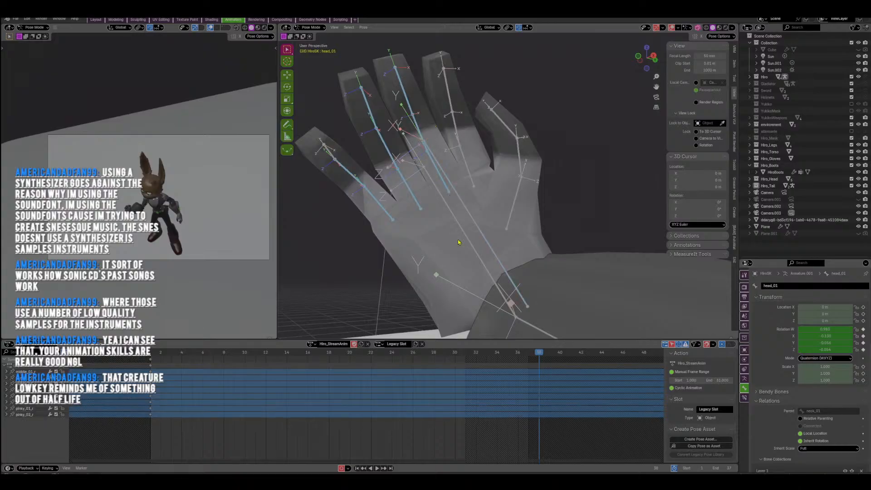
{"action": "middle_click_drag", "start_coordinate": [446, 248], "coordinate": [495, 234]}
{"action": "middle_click_drag", "start_coordinate": [630, 184], "coordinate": [565, 198], "text": "shift"}
{"action": "key", "text": "r"}
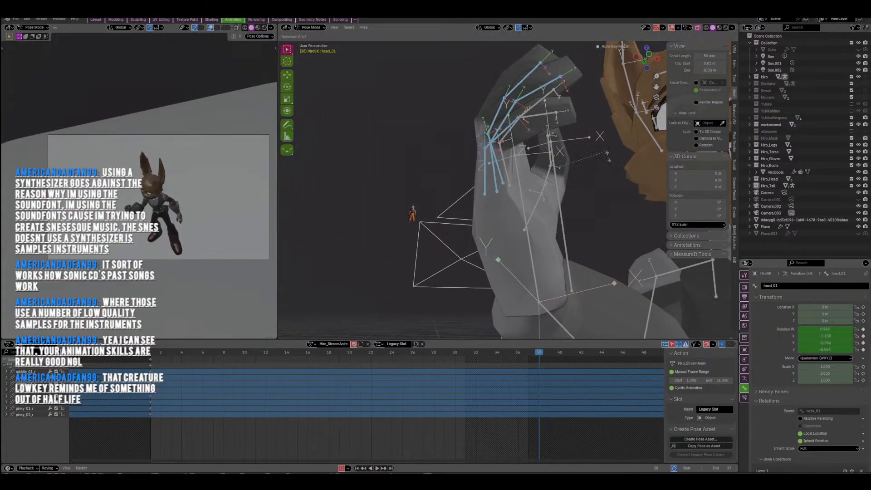
{"action": "left_click", "coordinate": [546, 247]}
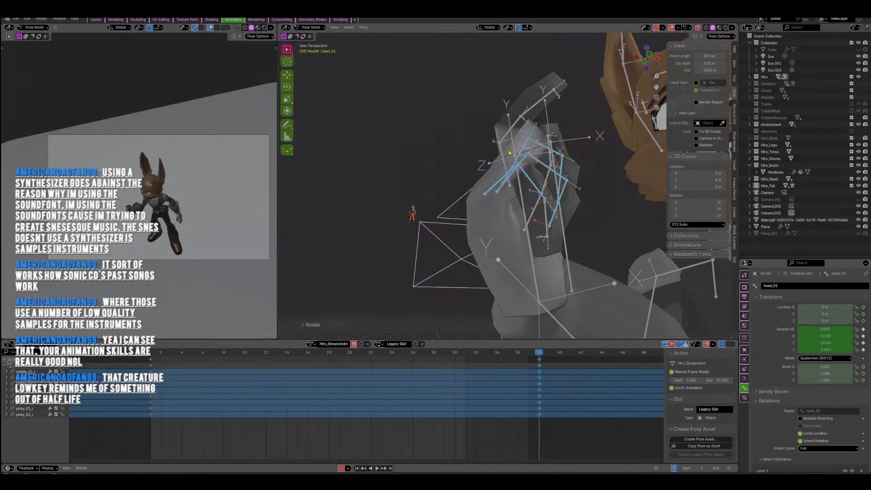
{"action": "middle_click_drag", "start_coordinate": [513, 190], "coordinate": [532, 181]}
{"action": "left_click", "coordinate": [520, 152]}
{"action": "left_click", "coordinate": [527, 124], "text": "shift"}
{"action": "left_click", "coordinate": [554, 102], "text": "shift"}
{"action": "middle_click_drag", "start_coordinate": [554, 102], "coordinate": [509, 135]}
{"action": "key", "text": "ctrl+z"}
{"action": "key", "text": "ctrl+z"}
{"action": "key", "text": "ctrl+z"}
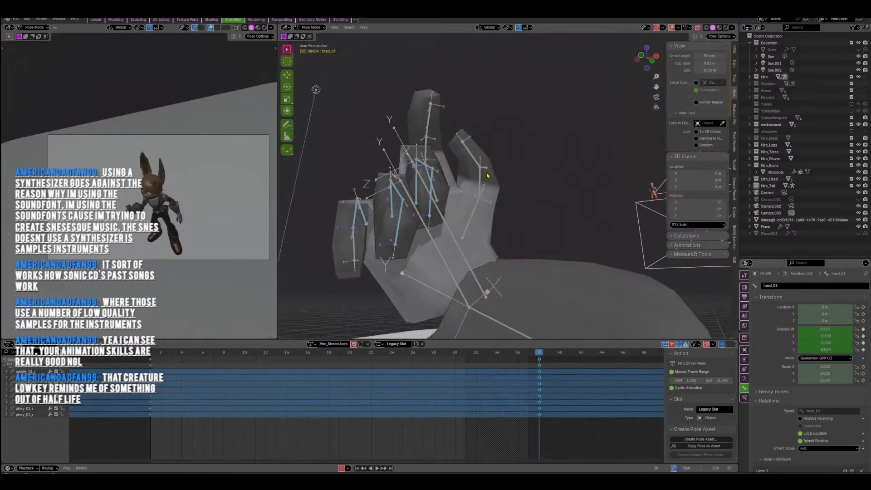
Rotate the curled middle, ring and pinky finger bones further to refine the bent fingers.
{"action": "middle_click_drag", "start_coordinate": [486, 181], "coordinate": [541, 210]}
{"action": "key", "text": "r"}
{"action": "left_click", "coordinate": [593, 170]}
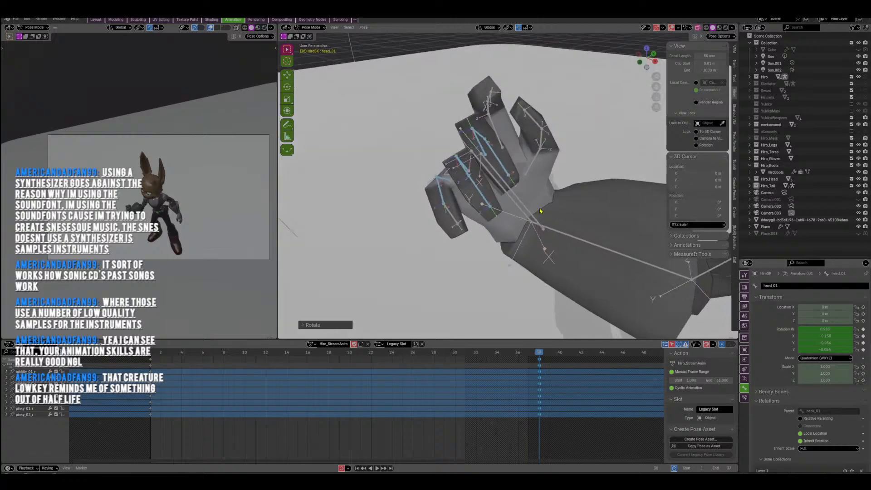
{"action": "key", "text": "r"}
{"action": "left_click", "coordinate": [542, 204]}
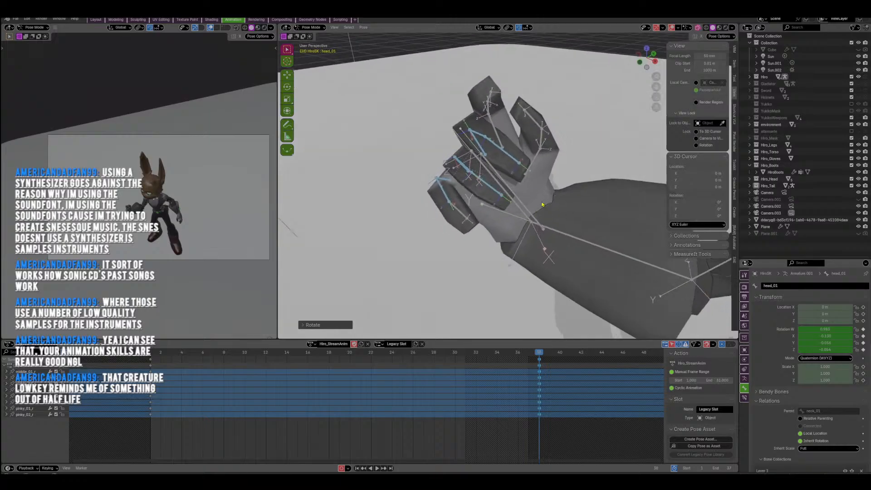
Rotate the right hand's pinky bone in two passes to refine how the finger is curled.
{"action": "left_click", "coordinate": [452, 179]}
{"action": "middle_click_drag", "start_coordinate": [451, 179], "coordinate": [501, 208]}
{"action": "key", "text": "r"}
{"action": "left_click", "coordinate": [482, 159]}
{"action": "key", "text": "r"}
{"action": "left_click", "coordinate": [505, 207]}
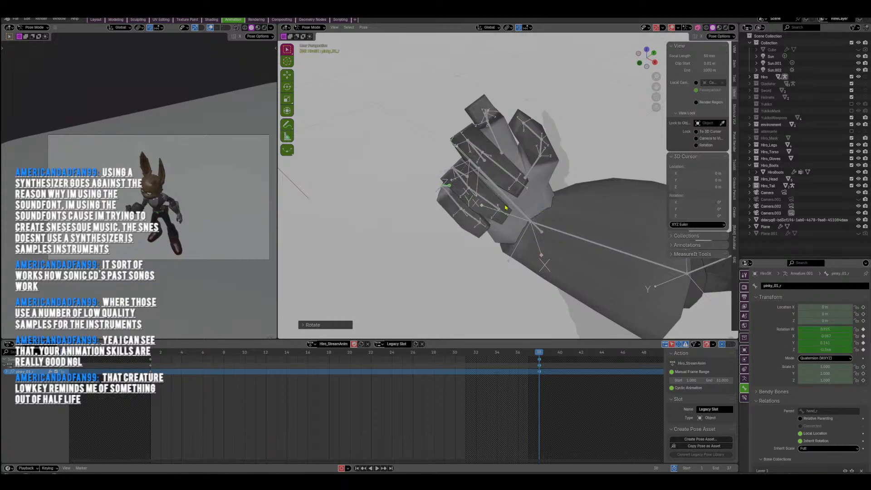
Rotate the right middle finger's base bone middle_01_r.
{"action": "left_click", "coordinate": [478, 159]}
{"action": "middle_click_drag", "start_coordinate": [476, 153], "coordinate": [529, 175]}
{"action": "left_click", "coordinate": [534, 119]}
{"action": "key", "text": "r"}
{"action": "left_click", "coordinate": [573, 120]}
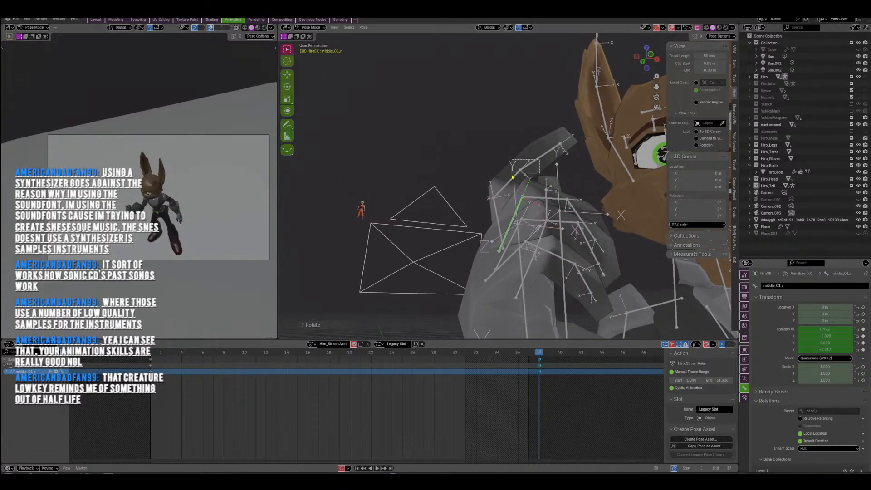
Clear the rotation of the right index finger's bones and rotate them so the finger points upward.
{"action": "left_click_drag", "start_coordinate": [512, 175], "coordinate": [511, 177]}
{"action": "key", "text": "alt+r"}
{"action": "key", "text": "r"}
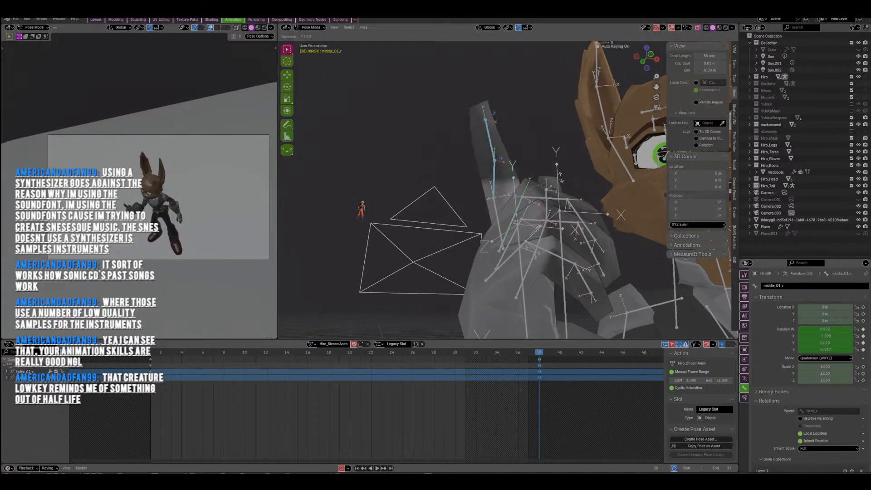
{"action": "left_click", "coordinate": [502, 212]}
{"action": "left_click", "coordinate": [502, 213]}
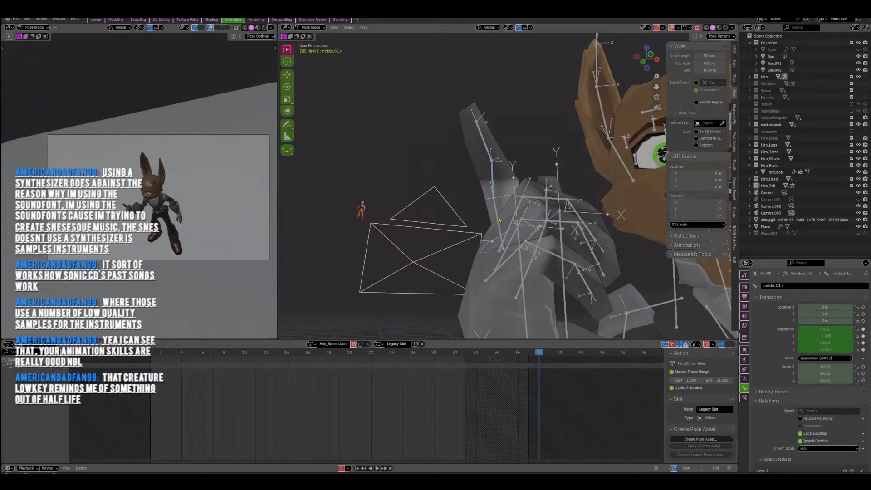
{"action": "left_click", "coordinate": [499, 220]}
{"action": "key", "text": "r"}
{"action": "left_click", "coordinate": [534, 229]}
Rotate the base bones of the right hand's middle, ring and pinky fingers one after another.
{"action": "left_click", "coordinate": [519, 216]}
{"action": "middle_click_drag", "start_coordinate": [518, 216], "coordinate": [483, 142]}
{"action": "key", "text": "r"}
{"action": "left_click", "coordinate": [488, 147]}
{"action": "left_click", "coordinate": [469, 149]}
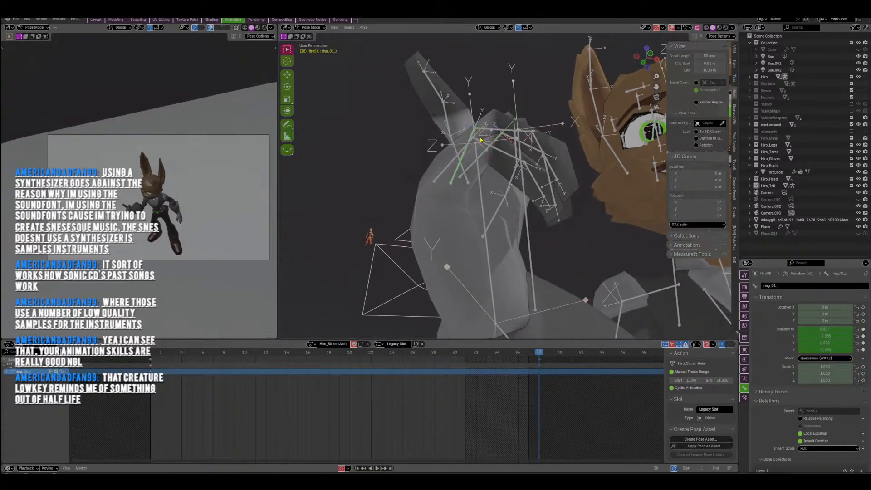
{"action": "key", "text": "r"}
{"action": "left_click", "coordinate": [487, 145]}
{"action": "key", "text": "r"}
{"action": "left_click", "coordinate": [489, 147]}
{"action": "left_click", "coordinate": [464, 149]}
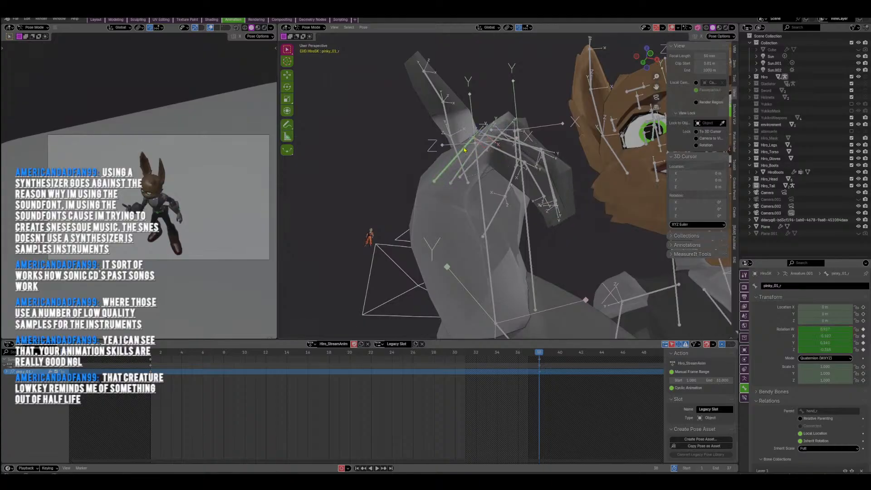
{"action": "key", "text": "r"}
{"action": "left_click", "coordinate": [546, 203]}
Rotate the right thumb's second bone thumb_02_r.
{"action": "left_click", "coordinate": [517, 173]}
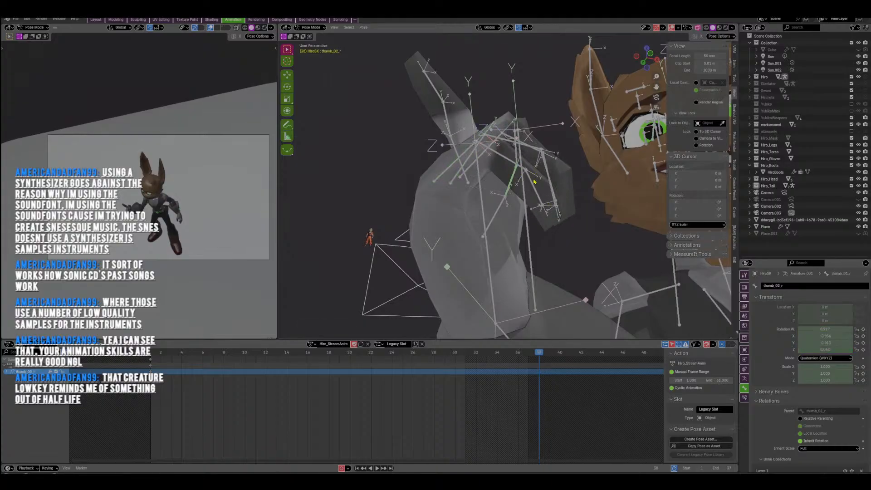
{"action": "key", "text": "r"}
{"action": "left_click", "coordinate": [533, 187]}
{"action": "mouse_move", "coordinate": [533, 187]}
{"action": "middle_mouse_down"}
{"action": "mouse_move", "coordinate": [484, 219]}
{"action": "mouse_move", "coordinate": [456, 223]}
{"action": "mouse_move", "coordinate": [537, 184]}
{"action": "middle_mouse_up"}
Rotate the middle segments of the right hand's ring and middle fingers to refine their curl.
{"action": "left_click", "coordinate": [421, 222]}
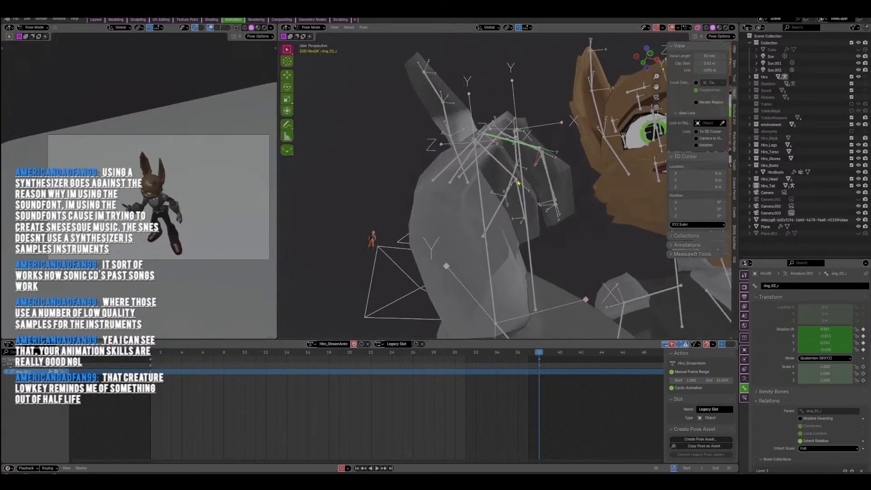
{"action": "key", "text": "r"}
{"action": "left_click", "coordinate": [552, 174]}
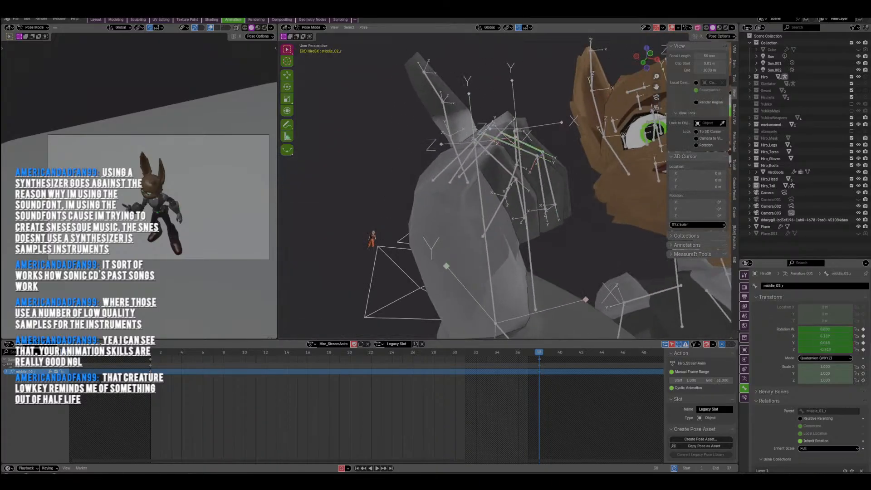
{"action": "key", "text": "r"}
{"action": "left_click", "coordinate": [544, 102]}
Select the raised right index finger's bones and rotate them together.
{"action": "middle_click_drag", "start_coordinate": [543, 102], "coordinate": [492, 121]}
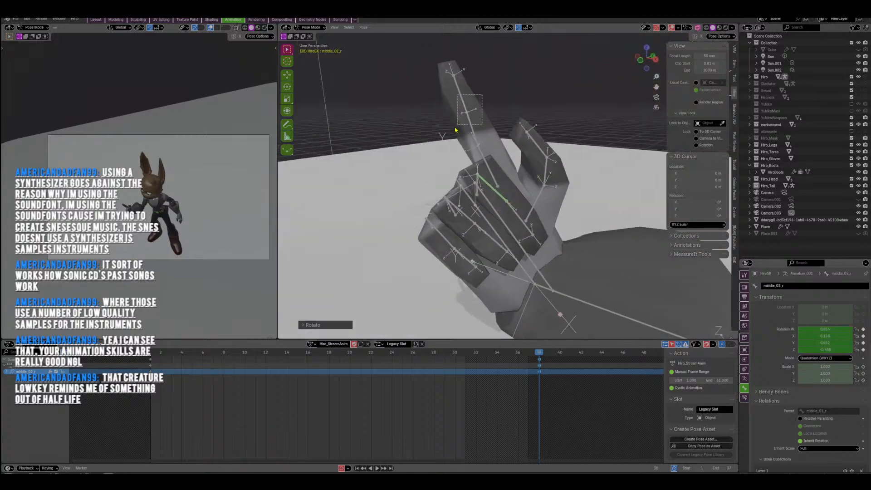
{"action": "left_click_drag", "start_coordinate": [455, 130], "coordinate": [455, 132]}
{"action": "middle_click_drag", "start_coordinate": [455, 131], "coordinate": [494, 130]}
{"action": "key", "text": "r"}
{"action": "left_click", "coordinate": [572, 150]}
Rotate a single right thumb bone, and rotate two of the thumb bones together in two passes.
{"action": "middle_click_drag", "start_coordinate": [573, 150], "coordinate": [549, 190]}
{"action": "left_click", "coordinate": [540, 194]}
{"action": "key", "text": "r"}
{"action": "left_click", "coordinate": [516, 207]}
{"action": "left_click", "coordinate": [504, 192]}
{"action": "left_click", "coordinate": [490, 175], "text": "shift"}
{"action": "key", "text": "r"}
{"action": "left_click", "coordinate": [575, 211]}
{"action": "key", "text": "r"}
{"action": "left_click", "coordinate": [572, 212]}
Extend the selection to the whole right thumb and rotate its bones together.
{"action": "left_click_drag", "start_coordinate": [535, 193], "coordinate": [567, 210], "text": "shift"}
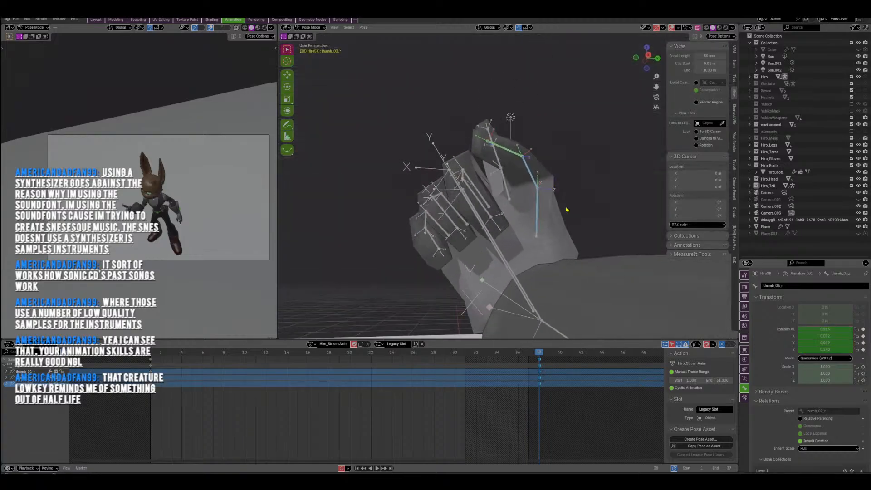
{"action": "key", "text": "r"}
{"action": "left_click", "coordinate": [575, 214]}
{"action": "mouse_move", "coordinate": [575, 214]}
{"action": "middle_mouse_down"}
{"action": "mouse_move", "coordinate": [585, 221]}
{"action": "mouse_move", "coordinate": [568, 199]}
{"action": "middle_mouse_up"}
{"action": "scroll", "coordinate": [567, 198], "scroll_direction": "down", "scroll_amount": 5}
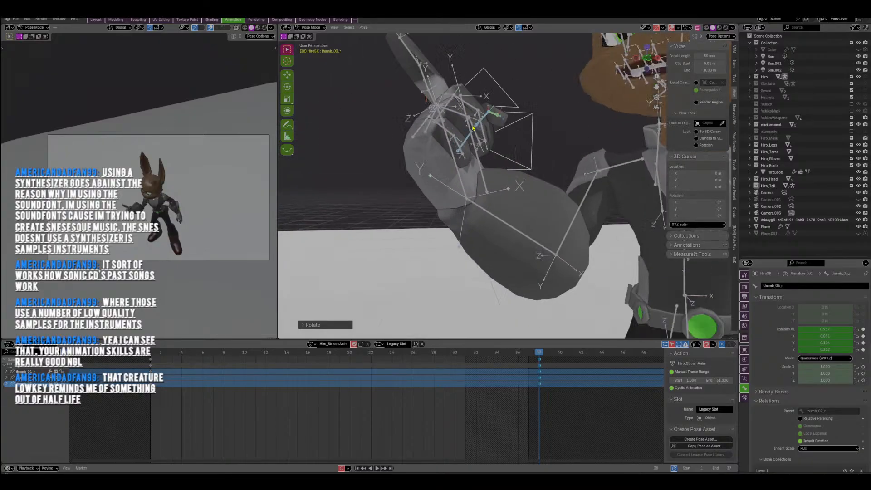
{"action": "middle_click_drag", "start_coordinate": [508, 186], "coordinate": [573, 180]}
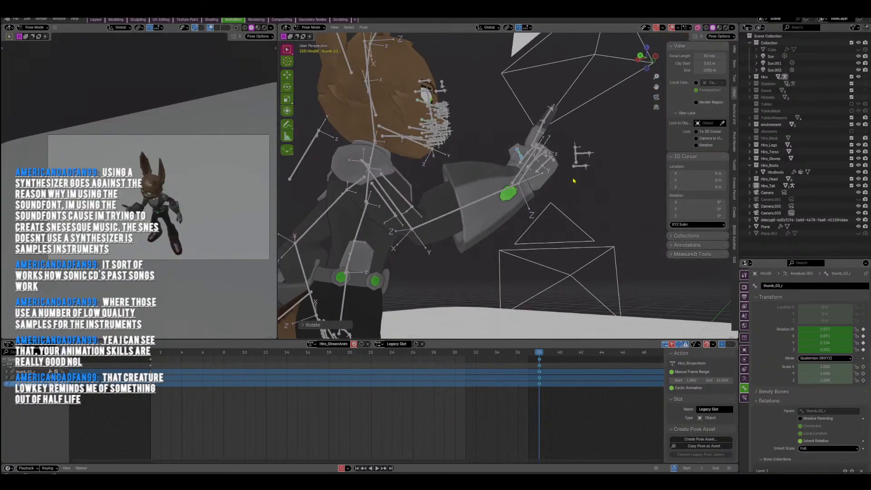
Fine-tune the raised right hand by rotating its bones in several passes.
{"action": "left_click", "coordinate": [538, 142]}
{"action": "middle_click_drag", "start_coordinate": [539, 142], "coordinate": [601, 136]}
{"action": "key", "text": "r"}
{"action": "left_click", "coordinate": [532, 203]}
{"action": "key", "text": "r"}
{"action": "left_click", "coordinate": [518, 143]}
{"action": "key", "text": "r"}
{"action": "left_click", "coordinate": [518, 142]}
{"action": "left_click", "coordinate": [478, 146]}
{"action": "key", "text": "r"}
{"action": "left_click", "coordinate": [554, 125]}
Rotate the left upper arm bone upperarm_l.
{"action": "left_click", "coordinate": [558, 181]}
{"action": "key", "text": "r"}
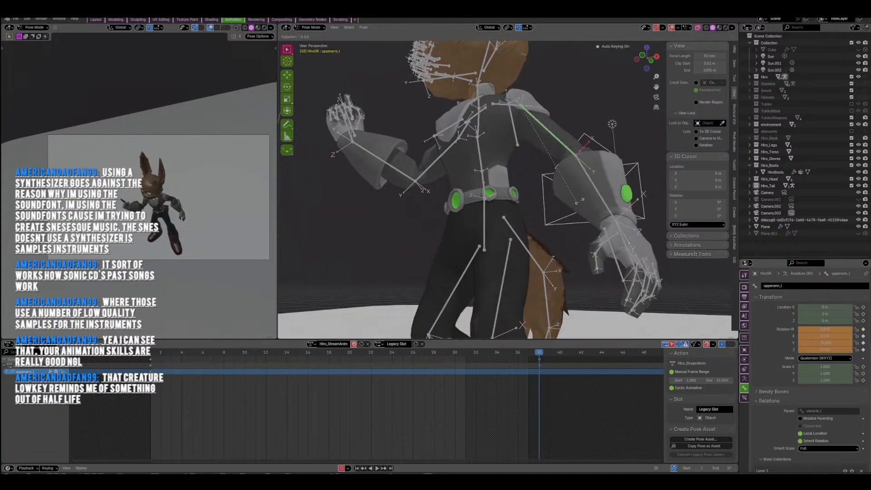
{"action": "left_click", "coordinate": [590, 195]}
Try a rotation on the left forearm bone lowerarm_l and clear its rotation.
{"action": "left_click", "coordinate": [596, 194]}
{"action": "middle_click_drag", "start_coordinate": [603, 199], "coordinate": [543, 154]}
{"action": "left_click", "coordinate": [544, 176]}
{"action": "key", "text": "r"}
{"action": "left_click", "coordinate": [566, 186]}
{"action": "key", "text": "alt+r"}
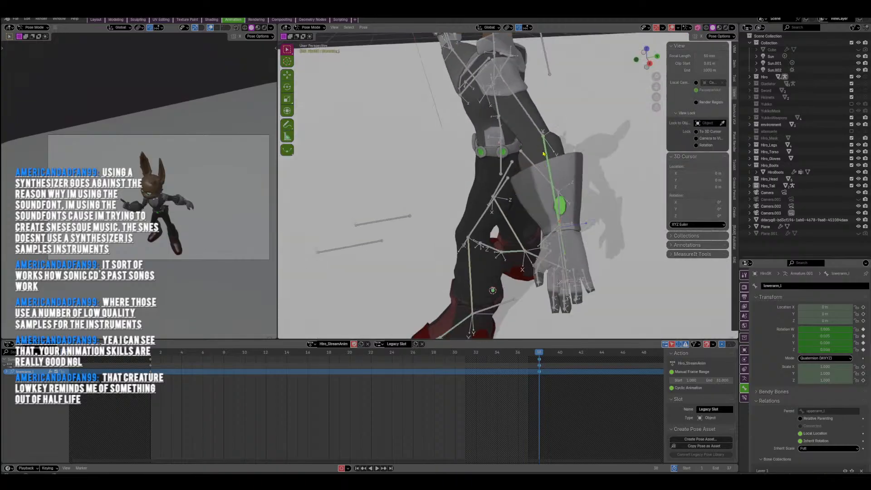
Switch the transform orientation to Local and bend the left elbow by rotating lowerarm_l about its X axis, refining it with a second rotation.
{"action": "left_click", "coordinate": [489, 28]}
{"action": "left_click", "coordinate": [476, 55]}
{"action": "key", "text": "r"}
{"action": "key", "text": "x"}
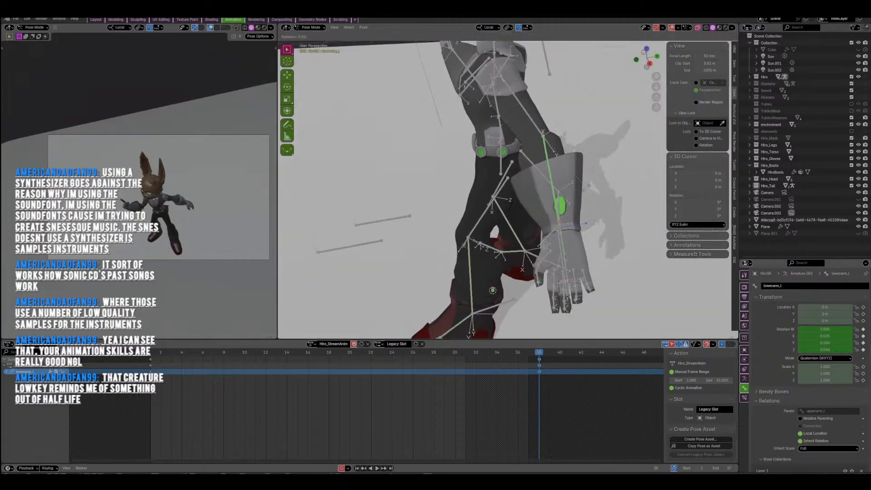
{"action": "left_click", "coordinate": [526, 221]}
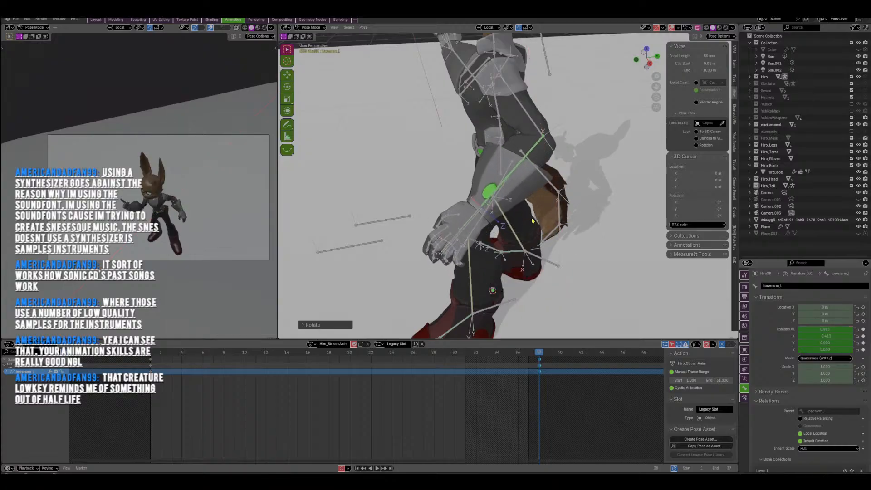
{"action": "middle_click_drag", "start_coordinate": [522, 213], "coordinate": [569, 186]}
{"action": "key", "text": "r"}
{"action": "left_click", "coordinate": [502, 116]}
Move and rotate the left collarbone clavicle_l to adjust the shoulder.
{"action": "middle_click_drag", "start_coordinate": [502, 116], "coordinate": [538, 95]}
{"action": "left_click", "coordinate": [538, 95]}
{"action": "left_click", "coordinate": [519, 76]}
{"action": "key", "text": "g"}
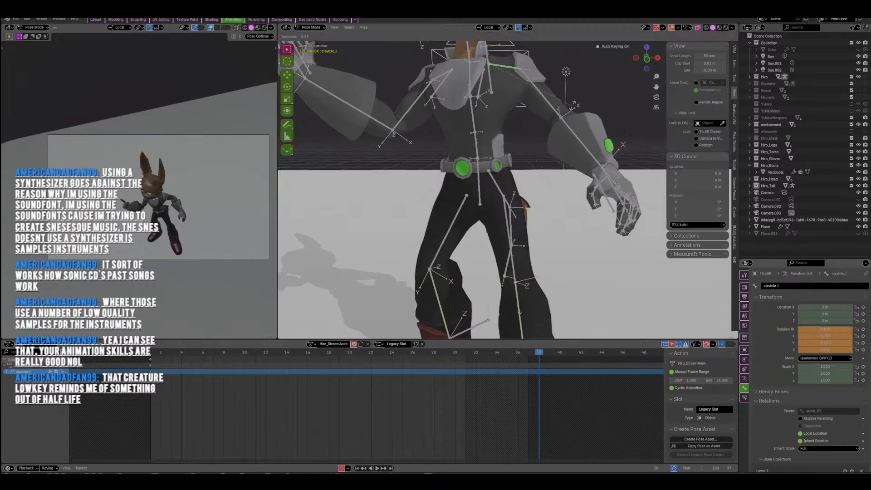
{"action": "left_click", "coordinate": [562, 109]}
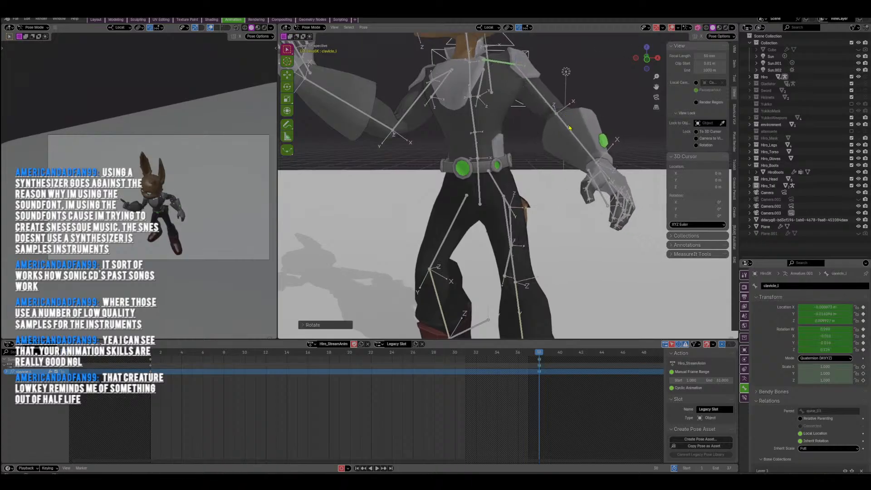
Rotate the left forearm bone lowerarm_l, trying its Y and Z axes.
{"action": "middle_click_drag", "start_coordinate": [562, 108], "coordinate": [586, 139]}
{"action": "left_click", "coordinate": [564, 143]}
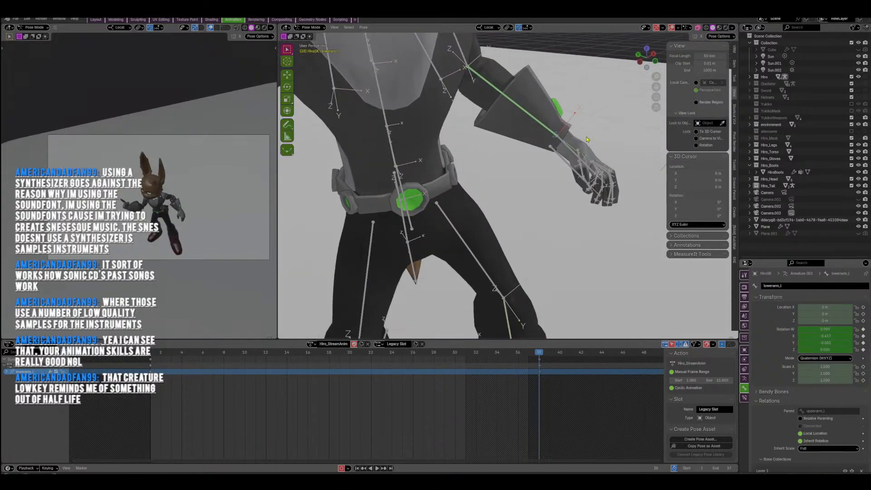
{"action": "key", "text": "r"}
{"action": "key", "text": "y"}
{"action": "key", "text": "y"}
{"action": "key", "text": "z"}
{"action": "key", "text": "z"}
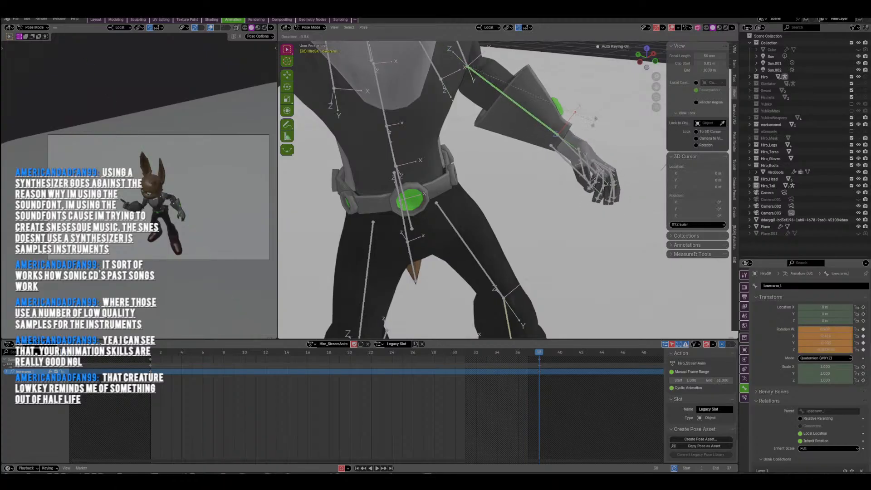
{"action": "left_click", "coordinate": [550, 178]}
Rotate the lower bones of the left arm in two passes to bring the hand inward toward the body.
{"action": "middle_click_drag", "start_coordinate": [549, 179], "coordinate": [587, 94]}
{"action": "left_click", "coordinate": [544, 199]}
{"action": "left_click", "coordinate": [516, 192]}
{"action": "key", "text": "r"}
{"action": "left_click", "coordinate": [569, 171]}
{"action": "key", "text": "r"}
{"action": "left_click", "coordinate": [595, 165]}
Select all the left hand's finger bones and rotate them together to curl the fingers into a fist.
{"action": "left_click_drag", "start_coordinate": [549, 183], "coordinate": [543, 176]}
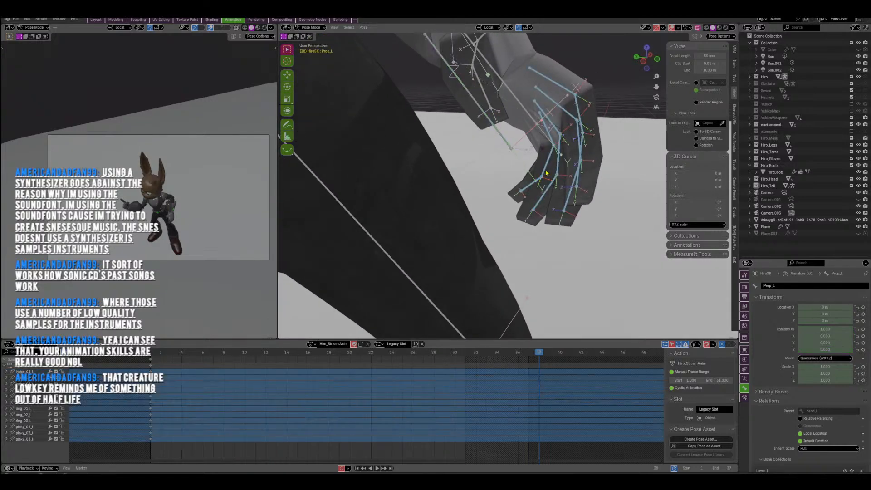
{"action": "middle_click_drag", "start_coordinate": [547, 173], "coordinate": [612, 164]}
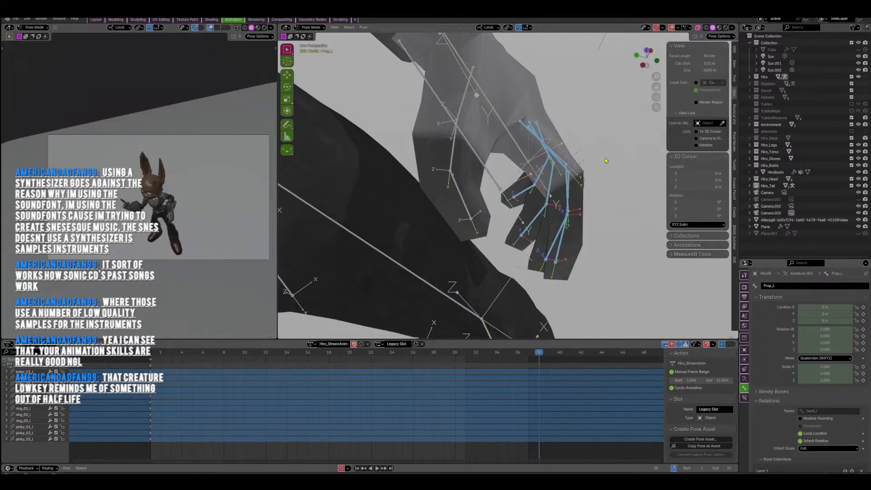
{"action": "key", "text": "r"}
{"action": "left_click", "coordinate": [574, 201]}
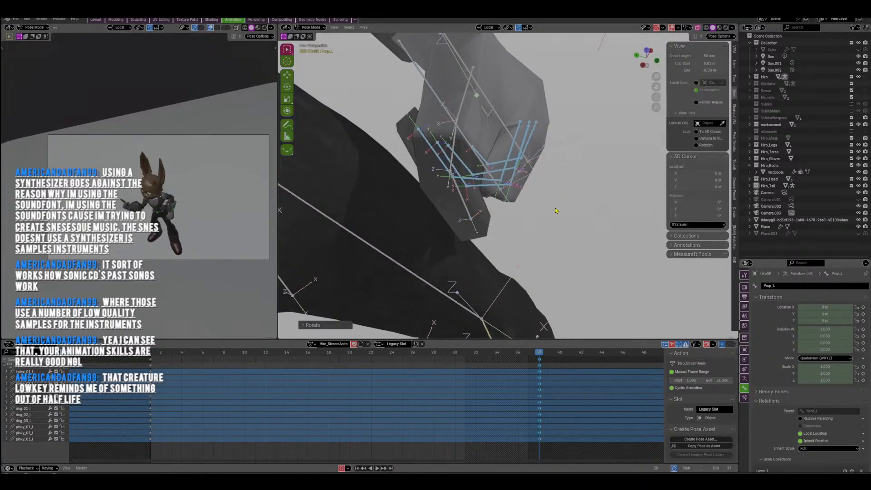
{"action": "middle_click_drag", "start_coordinate": [574, 200], "coordinate": [415, 214]}
Rotate the left pinky's base bone pinky_01_l to refine the fist.
{"action": "left_click", "coordinate": [475, 182]}
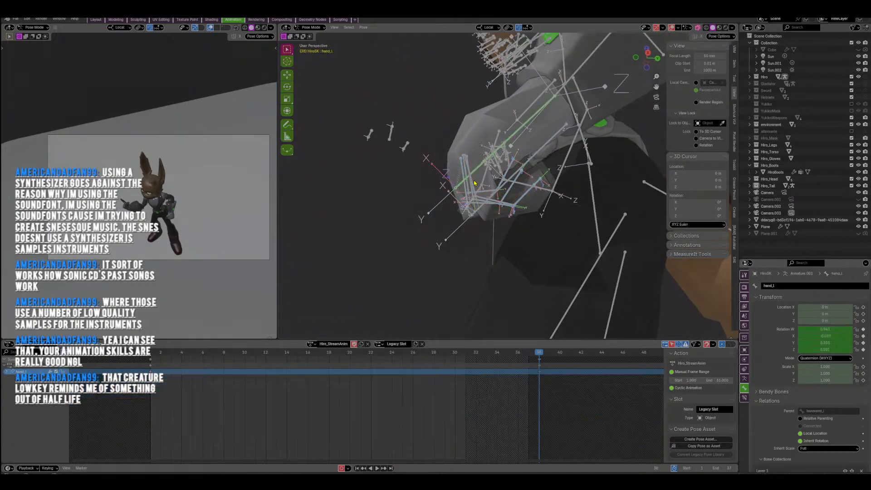
{"action": "key", "text": "r"}
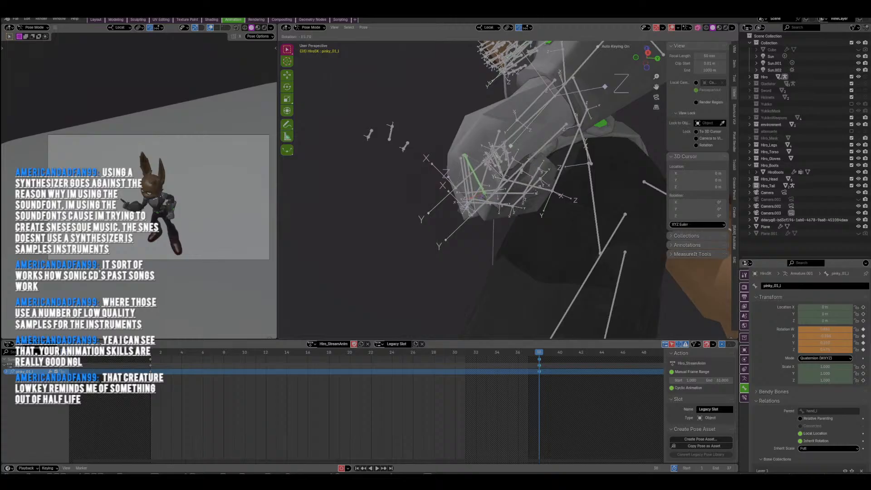
{"action": "left_click", "coordinate": [476, 186]}
Rotate the left thumb's base bone thumb_01_l in two passes.
{"action": "middle_click_drag", "start_coordinate": [462, 191], "coordinate": [520, 170]}
{"action": "scroll", "coordinate": [503, 168], "scroll_direction": "up", "scroll_amount": 2}
{"action": "scroll", "coordinate": [484, 147], "scroll_direction": "up", "scroll_amount": 2}
{"action": "middle_click_drag", "start_coordinate": [467, 154], "coordinate": [463, 137]}
{"action": "left_click", "coordinate": [477, 137]}
{"action": "scroll", "coordinate": [553, 175], "scroll_direction": "up", "scroll_amount": 2}
{"action": "key", "text": "r"}
{"action": "left_click", "coordinate": [521, 196]}
{"action": "key", "text": "r"}
{"action": "left_click", "coordinate": [487, 163]}
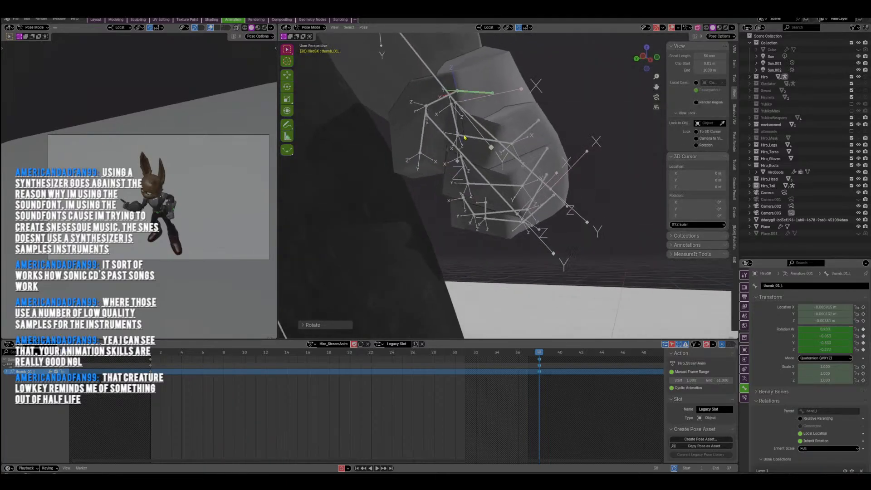
Rotate the left thumb's outer bones in two passes to fold the thumb against the curled fingers.
{"action": "left_click", "coordinate": [444, 101]}
{"action": "middle_click_drag", "start_coordinate": [444, 101], "coordinate": [474, 168]}
{"action": "left_click", "coordinate": [430, 129]}
{"action": "left_click", "coordinate": [455, 129]}
{"action": "middle_click_drag", "start_coordinate": [455, 128], "coordinate": [519, 192]}
{"action": "key", "text": "r"}
{"action": "left_click", "coordinate": [503, 176]}
{"action": "key", "text": "r"}
{"action": "left_click", "coordinate": [557, 161]}
Rotate the left arm bone in two passes and move it to bring the fist beside the hip.
{"action": "scroll", "coordinate": [521, 155], "scroll_direction": "down", "scroll_amount": 5}
{"action": "scroll", "coordinate": [521, 155], "scroll_direction": "down", "scroll_amount": 3}
{"action": "scroll", "coordinate": [502, 188], "scroll_direction": "up", "scroll_amount": 4}
{"action": "scroll", "coordinate": [520, 192], "scroll_direction": "down", "scroll_amount": 2}
{"action": "scroll", "coordinate": [519, 193], "scroll_direction": "down", "scroll_amount": 2}
{"action": "left_click", "coordinate": [504, 129]}
{"action": "middle_click_drag", "start_coordinate": [505, 129], "coordinate": [639, 141]}
{"action": "key", "text": "r"}
{"action": "left_click", "coordinate": [535, 179]}
{"action": "key", "text": "r"}
{"action": "left_click", "coordinate": [594, 194]}
{"action": "middle_click_drag", "start_coordinate": [594, 195], "coordinate": [573, 99]}
{"action": "key", "text": "g"}
{"action": "left_click", "coordinate": [554, 175]}
Move and rotate the left forearm bone lowerarm_l in several passes to adjust the arm beside the hip.
{"action": "left_click", "coordinate": [532, 139]}
{"action": "key", "text": "g"}
{"action": "left_click", "coordinate": [565, 109]}
{"action": "key", "text": "r"}
{"action": "left_click", "coordinate": [564, 127]}
{"action": "key", "text": "g"}
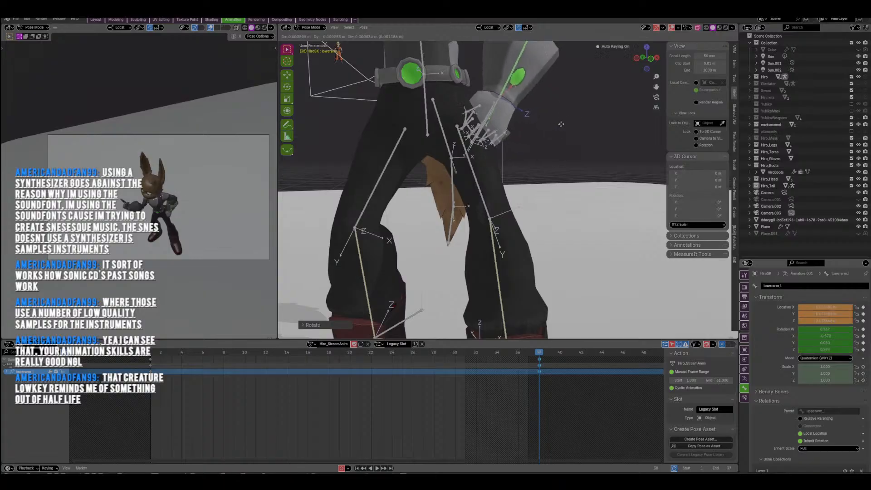
{"action": "left_click", "coordinate": [573, 123]}
{"action": "key", "text": "r"}
{"action": "middle_click_drag", "start_coordinate": [543, 128], "coordinate": [611, 169]}
{"action": "key", "text": "r"}
{"action": "left_click", "coordinate": [601, 147]}
Rotate the left hand bone hand_l to angle the fist against the hip.
{"action": "left_click", "coordinate": [548, 153]}
{"action": "left_click", "coordinate": [530, 161]}
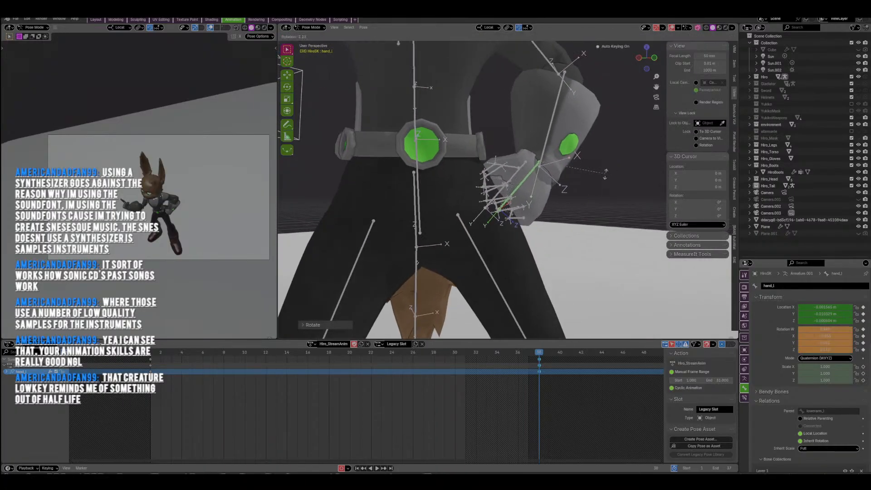
{"action": "middle_click_drag", "start_coordinate": [553, 155], "coordinate": [561, 187]}
Rotate the pelvis bone and move it to shift the hips at frame 38.
{"action": "scroll", "coordinate": [544, 170], "scroll_direction": "down", "scroll_amount": 5}
{"action": "scroll", "coordinate": [436, 179], "scroll_direction": "down", "scroll_amount": 2}
{"action": "scroll", "coordinate": [476, 206], "scroll_direction": "up", "scroll_amount": 2}
{"action": "left_click", "coordinate": [495, 198]}
{"action": "scroll", "coordinate": [561, 187], "scroll_direction": "up", "scroll_amount": 1}
{"action": "key", "text": "r"}
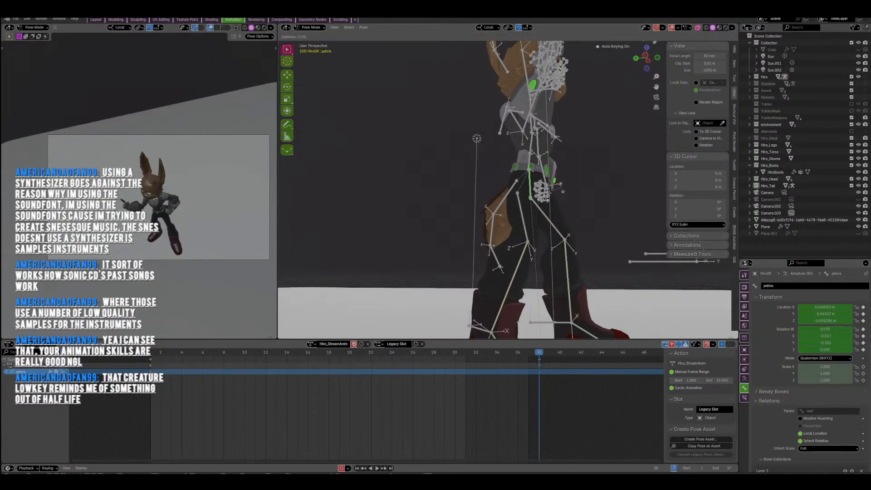
{"action": "left_click", "coordinate": [562, 178]}
{"action": "key", "text": "g"}
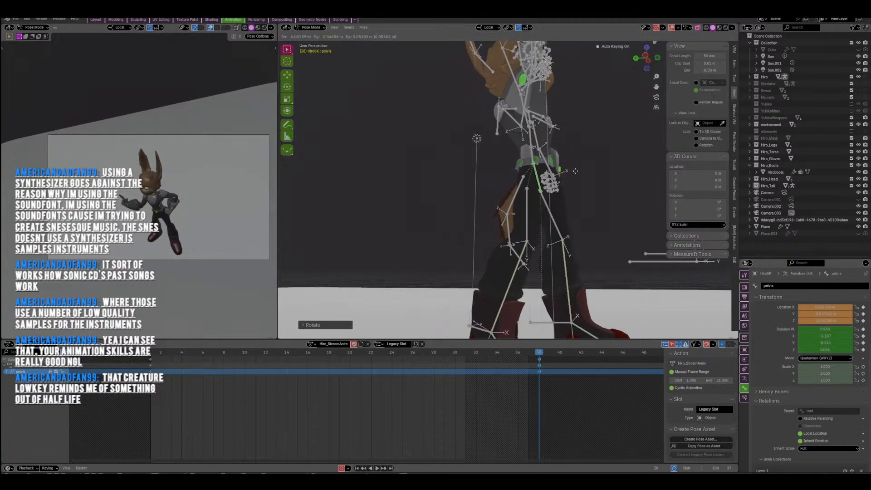
{"action": "middle_click_drag", "start_coordinate": [581, 173], "coordinate": [534, 213]}
Move and rotate the lower spine bone spine_01 in two passes to adjust the torso's lean.
{"action": "scroll", "coordinate": [517, 175], "scroll_direction": "up", "scroll_amount": 2}
{"action": "left_click", "coordinate": [528, 204]}
{"action": "left_click", "coordinate": [535, 215]}
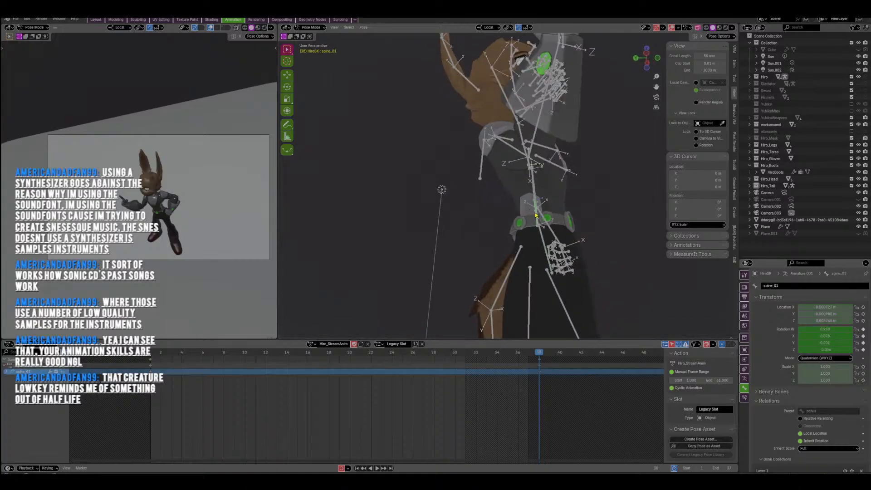
{"action": "key", "text": "g"}
{"action": "left_click", "coordinate": [562, 218]}
{"action": "key", "text": "r"}
{"action": "left_click", "coordinate": [565, 220]}
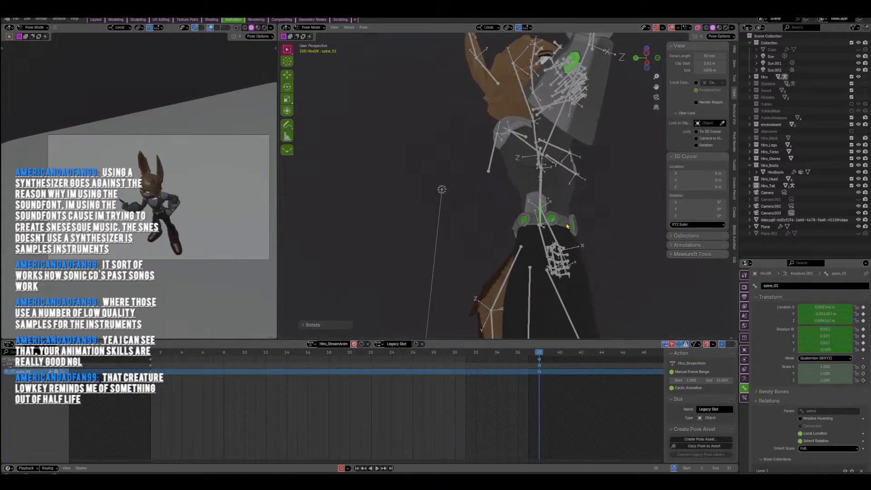
{"action": "key", "text": "g"}
{"action": "left_click", "coordinate": [568, 219]}
{"action": "key", "text": "r"}
{"action": "left_click", "coordinate": [570, 218]}
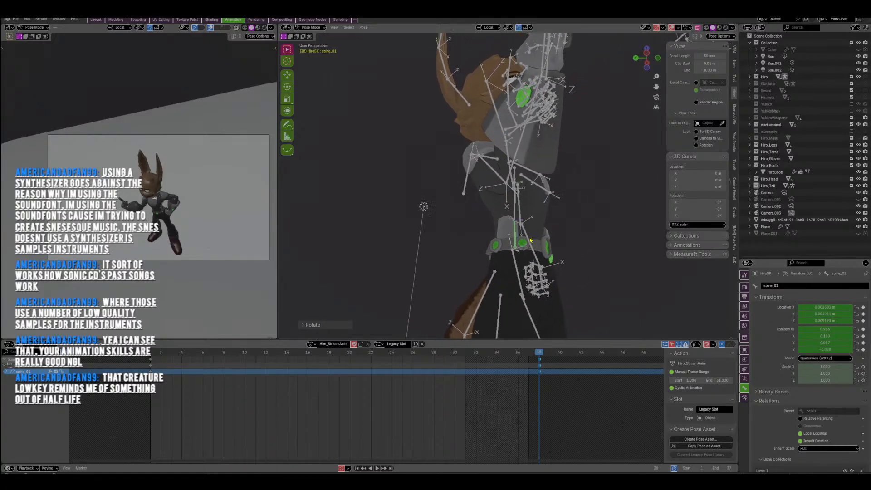
Rotate and move the spine bone spine_02 to refine the upper body's bend.
{"action": "scroll", "coordinate": [514, 219], "scroll_direction": "up", "scroll_amount": 3}
{"action": "key", "text": "r"}
{"action": "left_click", "coordinate": [549, 222]}
{"action": "key", "text": "g"}
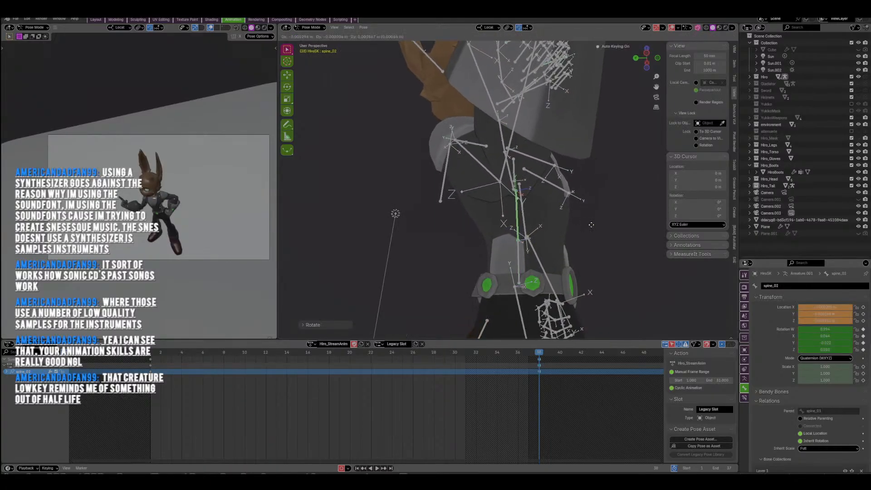
{"action": "left_click", "coordinate": [591, 226]}
Select all of the armature's bones and keyframe the whole pose at frame 38.
{"action": "middle_click_drag", "start_coordinate": [592, 227], "coordinate": [613, 223]}
{"action": "scroll", "coordinate": [552, 231], "scroll_direction": "down", "scroll_amount": 5}
{"action": "scroll", "coordinate": [549, 232], "scroll_direction": "up", "scroll_amount": 2}
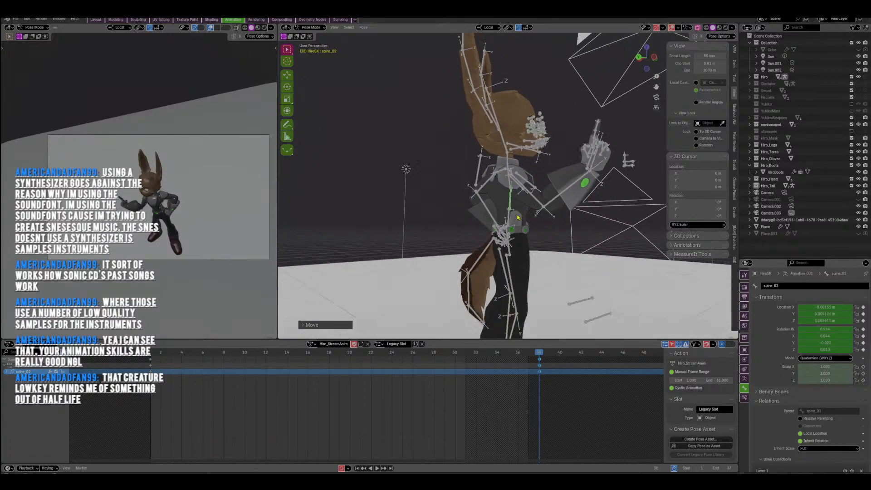
{"action": "scroll", "coordinate": [544, 234], "scroll_direction": "down", "scroll_amount": 4}
{"action": "middle_click_drag", "start_coordinate": [533, 235], "coordinate": [533, 271]}
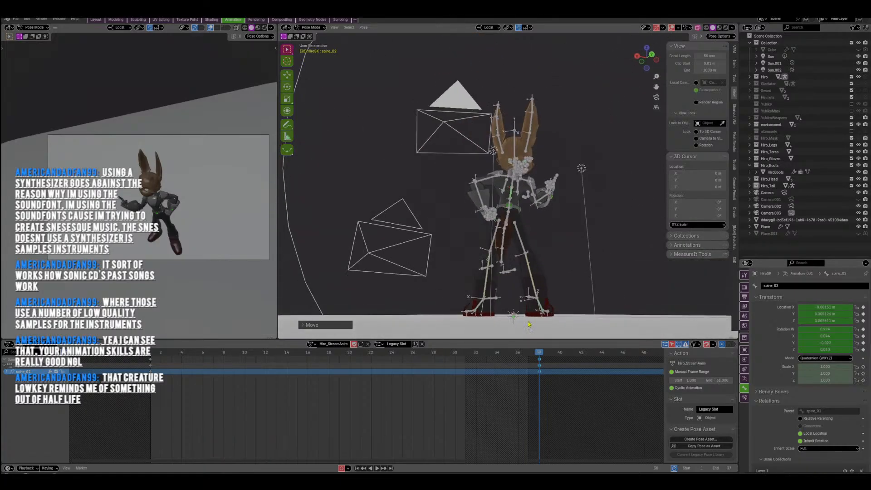
{"action": "key", "text": "a"}
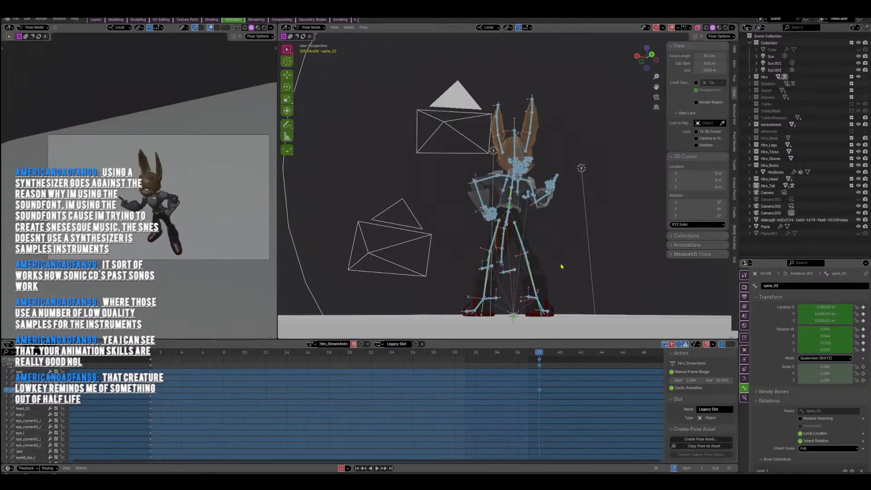
{"action": "left_click", "coordinate": [523, 391]}
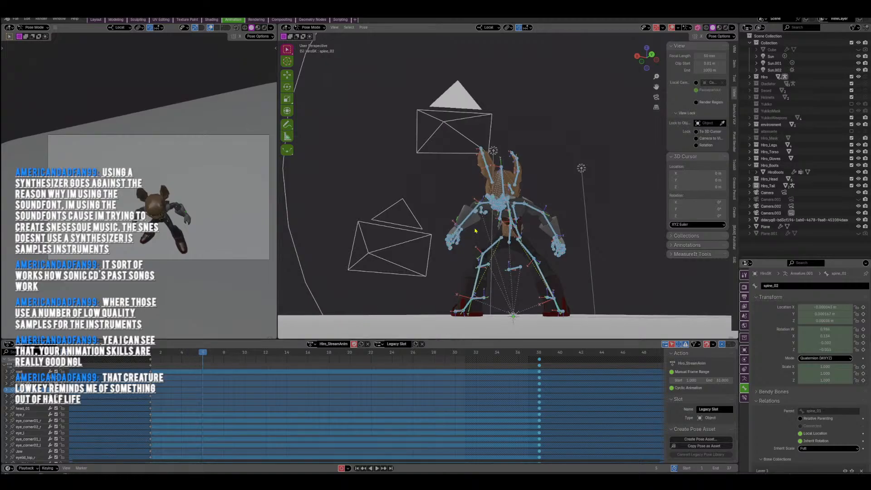
Move the pelvis bone at frame 6 to place the hips for the crouch.
{"action": "scroll", "coordinate": [475, 230], "scroll_direction": "up", "scroll_amount": 4}
{"action": "middle_click_drag", "start_coordinate": [475, 231], "coordinate": [542, 223]}
{"action": "left_click", "coordinate": [533, 220]}
{"action": "key", "text": "g"}
{"action": "left_click", "coordinate": [552, 230]}
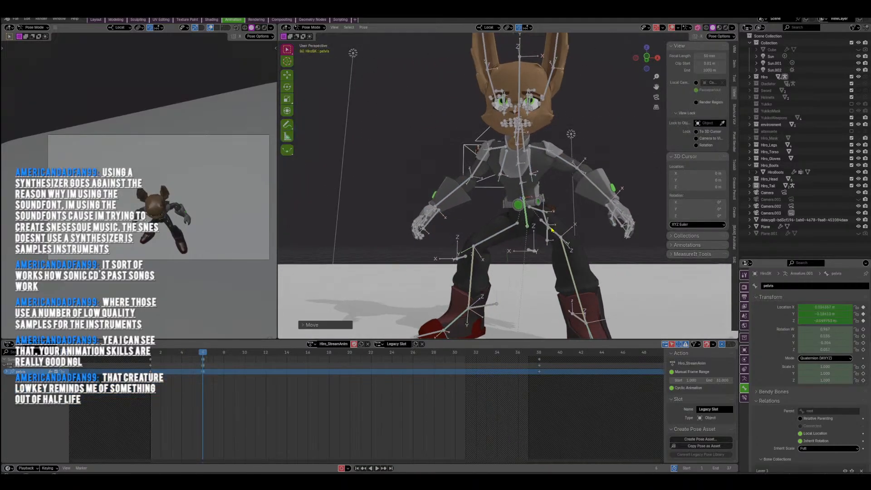
Select the spine bones and rotate them at frame 6.
{"action": "left_click_drag", "start_coordinate": [526, 174], "coordinate": [509, 185]}
{"action": "middle_click_drag", "start_coordinate": [510, 186], "coordinate": [511, 219]}
{"action": "key", "text": "r"}
{"action": "left_click", "coordinate": [570, 208]}
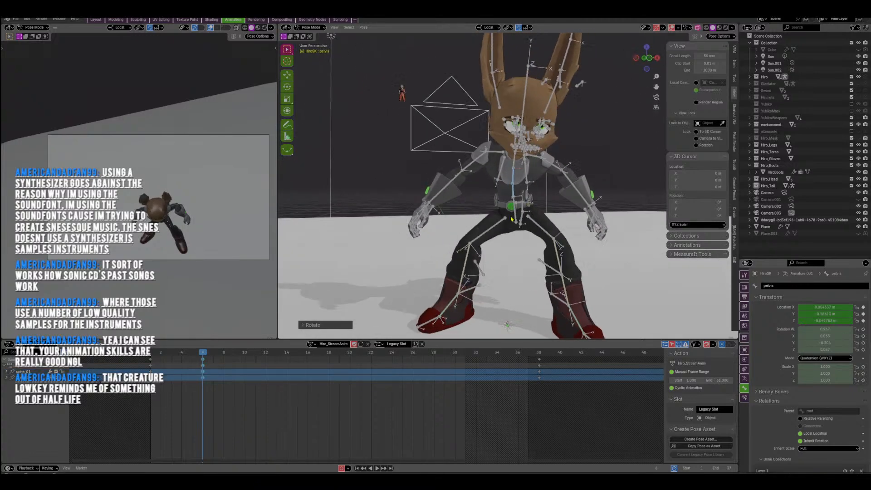
Rotate the bone at the base of the neck in two passes at frame 6.
{"action": "left_click", "coordinate": [516, 158]}
{"action": "scroll", "coordinate": [514, 177], "scroll_direction": "up", "scroll_amount": 4}
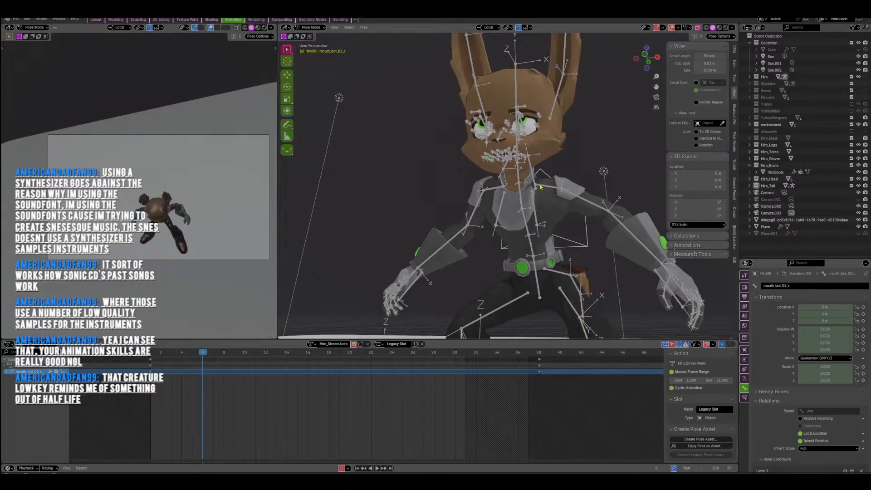
{"action": "left_click", "coordinate": [540, 186]}
{"action": "key", "text": "r"}
{"action": "left_click", "coordinate": [544, 190]}
{"action": "middle_click_drag", "start_coordinate": [545, 190], "coordinate": [565, 191]}
{"action": "key", "text": "r"}
{"action": "left_click", "coordinate": [521, 183]}
Rotate the head bone head_01 in two passes and move it at frame 6.
{"action": "left_click", "coordinate": [493, 161]}
{"action": "key", "text": "r"}
{"action": "left_click", "coordinate": [566, 192]}
{"action": "key", "text": "g"}
{"action": "left_click", "coordinate": [570, 193]}
{"action": "key", "text": "r"}
{"action": "left_click", "coordinate": [568, 195]}
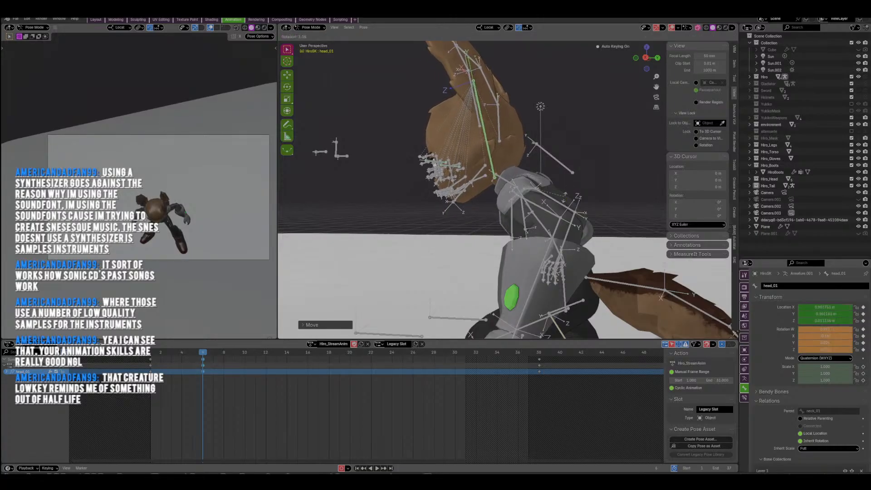
Play back the motion and move the pelvis bone in three passes at frame 20.
{"action": "left_click_drag", "start_coordinate": [198, 356], "coordinate": [156, 364]}
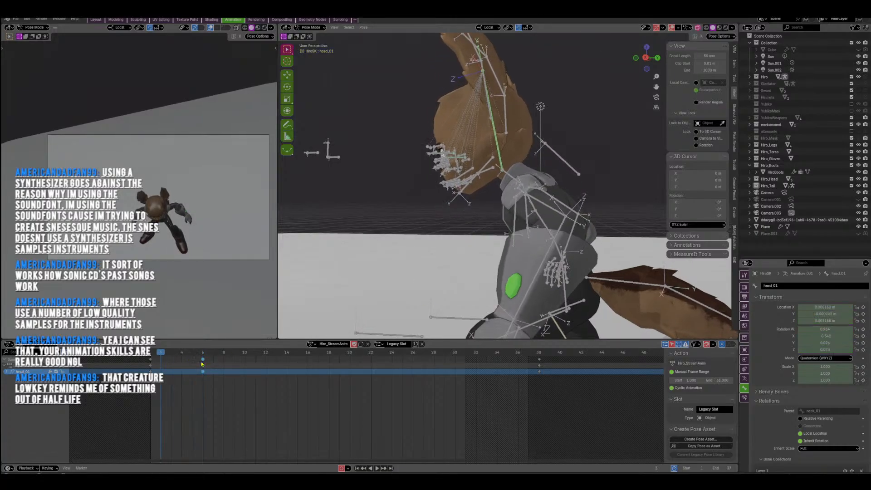
{"action": "key", "text": "space"}
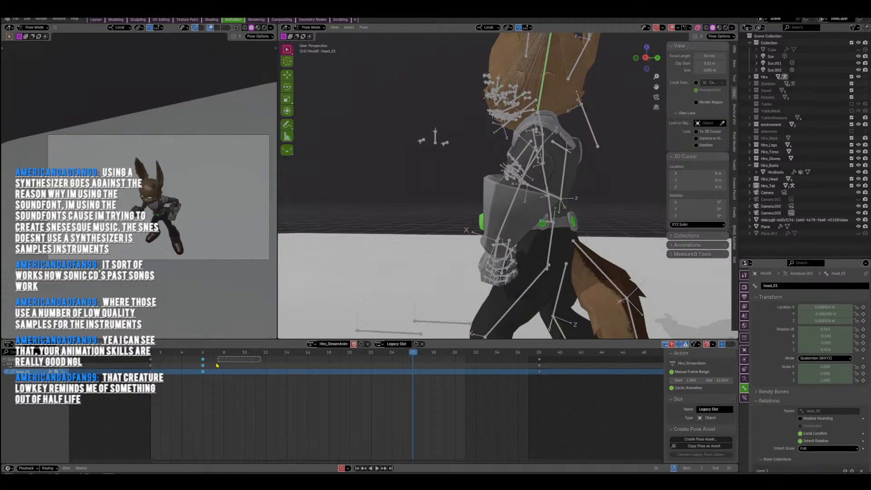
{"action": "left_click_drag", "start_coordinate": [217, 365], "coordinate": [351, 370]}
{"action": "middle_click_drag", "start_coordinate": [489, 304], "coordinate": [583, 227]}
{"action": "middle_click_drag", "start_coordinate": [510, 188], "coordinate": [485, 169], "text": "shift"}
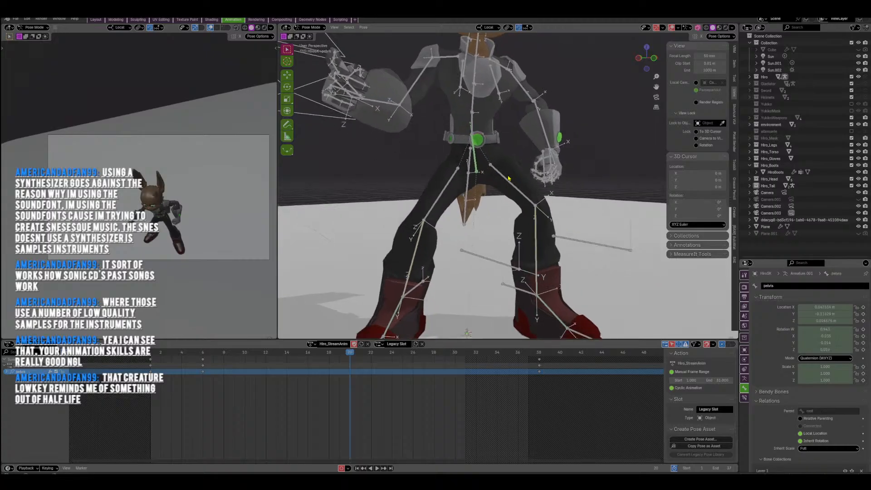
{"action": "key", "text": "g"}
{"action": "left_click", "coordinate": [490, 175]}
{"action": "key", "text": "g"}
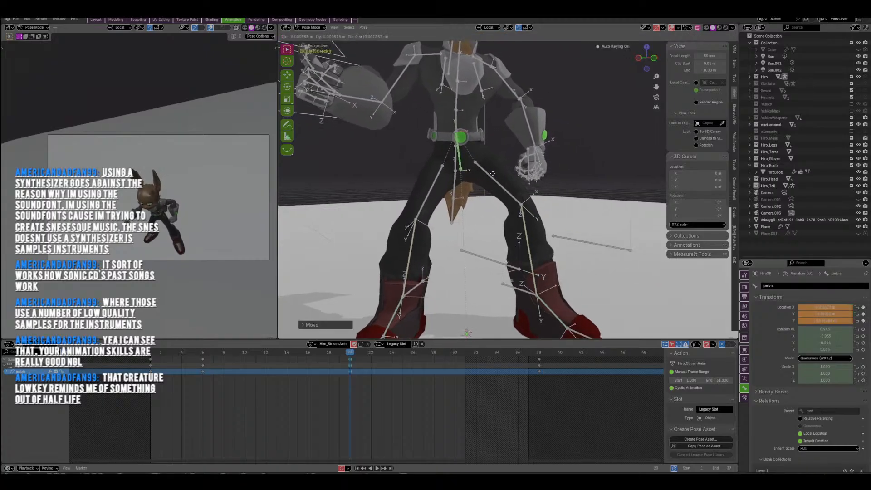
{"action": "left_click", "coordinate": [485, 176]}
{"action": "middle_click_drag", "start_coordinate": [512, 180], "coordinate": [498, 182]}
{"action": "key", "text": "g"}
{"action": "left_click", "coordinate": [495, 183]}
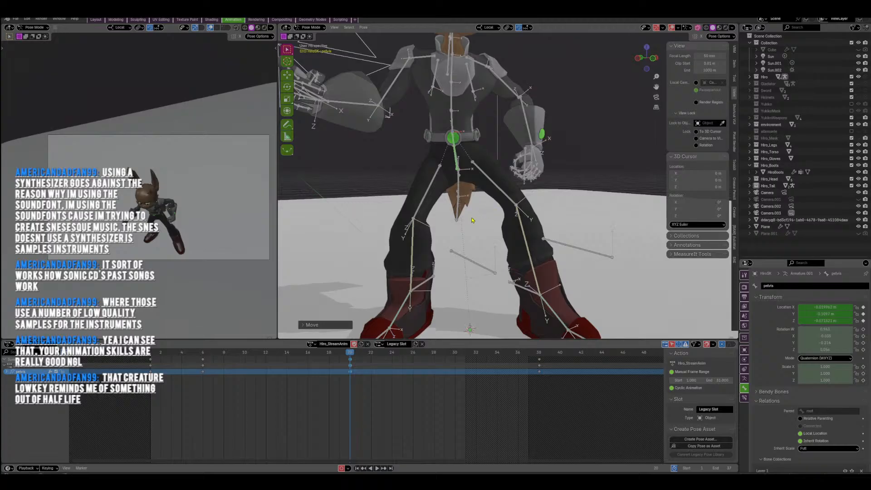
Duplicate the frame 38 keyframe of the left foot control foot_ik_L to frame 23.
{"action": "middle_click_drag", "start_coordinate": [472, 220], "coordinate": [447, 202]}
{"action": "left_click", "coordinate": [516, 283]}
{"action": "middle_click_drag", "start_coordinate": [516, 283], "coordinate": [499, 285]}
{"action": "middle_click_drag", "start_coordinate": [499, 284], "coordinate": [515, 258], "text": "shift"}
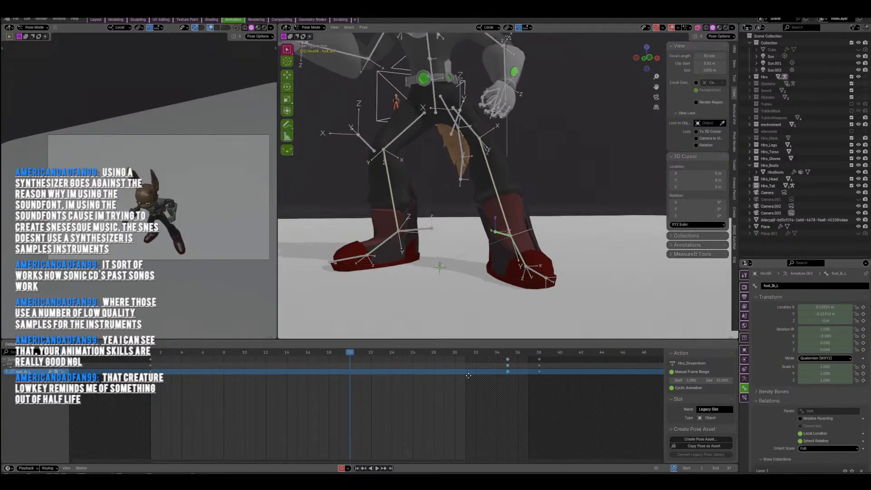
{"action": "left_click", "coordinate": [384, 384]}
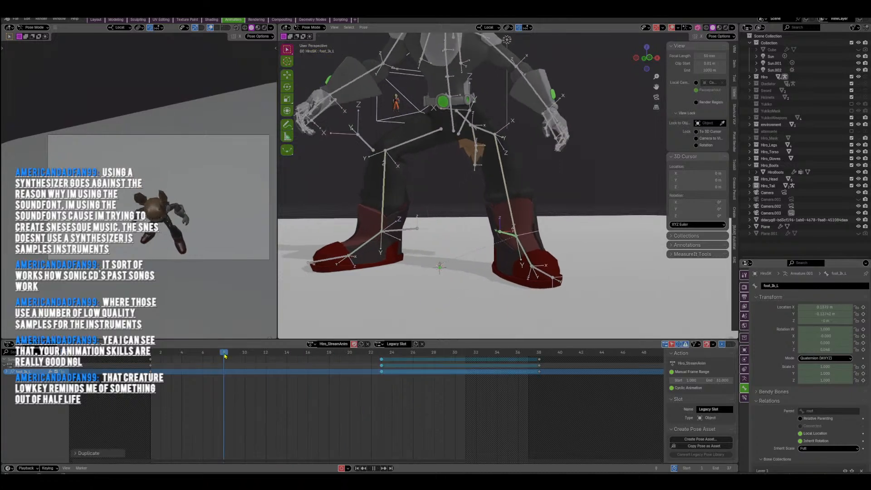
Move and rotate the left foot control foot_ik_L at frame 13 to create the lifted step.
{"action": "key", "text": "space"}
{"action": "key", "text": "g"}
{"action": "left_click", "coordinate": [548, 250]}
{"action": "middle_click_drag", "start_coordinate": [547, 250], "coordinate": [522, 244]}
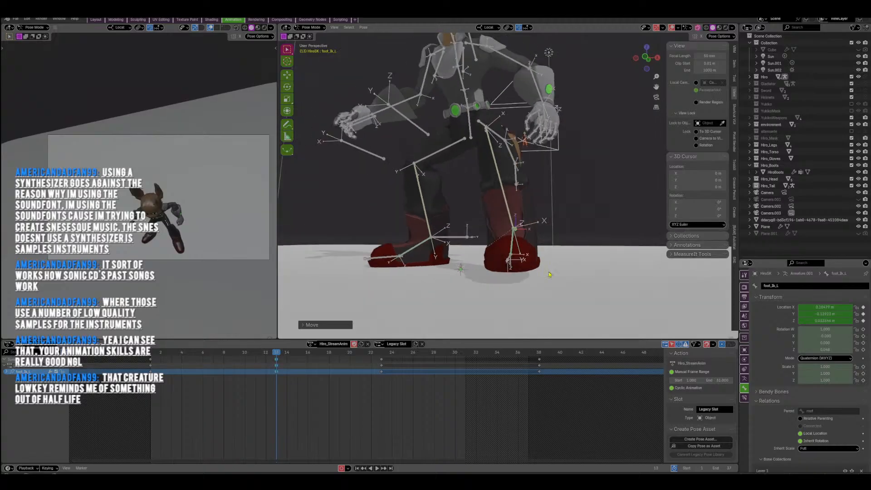
{"action": "key", "text": "r"}
{"action": "left_click", "coordinate": [593, 270]}
{"action": "scroll", "coordinate": [593, 270], "scroll_direction": "up", "scroll_amount": 4}
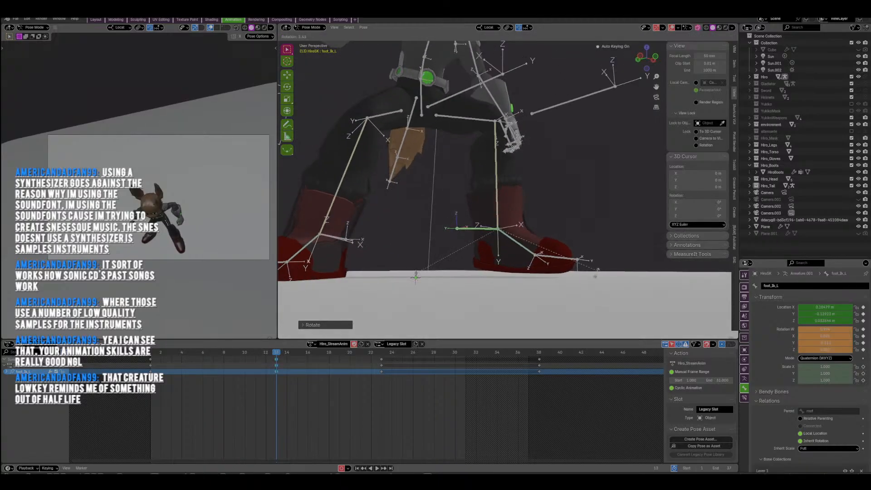
Play back the motion and duplicate the frame 1 keyframes of foot_ik_L and foot_ik_R, placing foot_ik_R's copy at frame 19.
{"action": "key", "text": "space"}
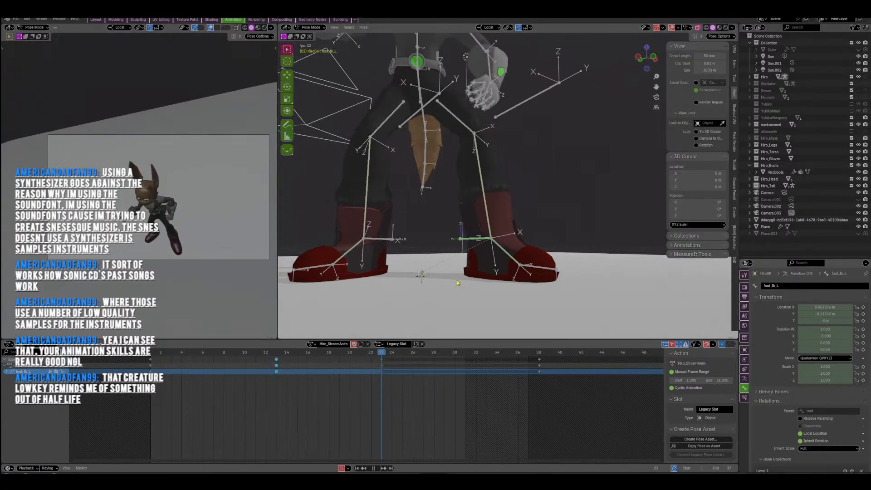
{"action": "key", "text": "space"}
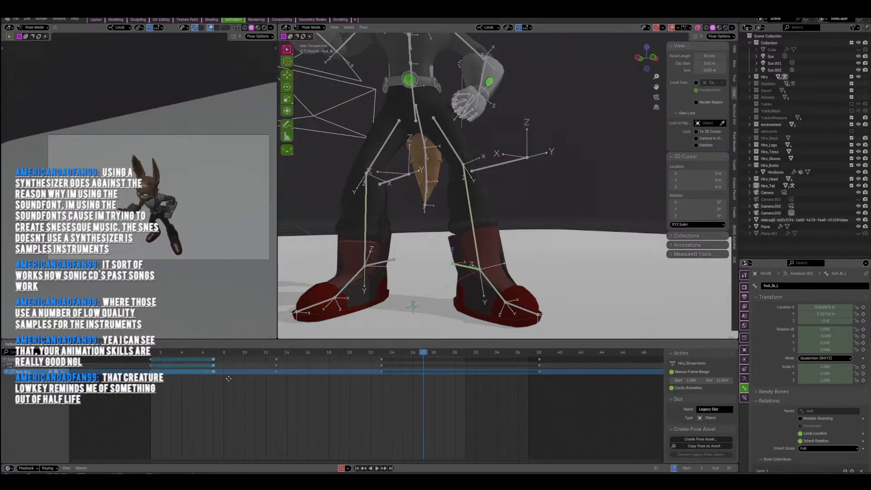
{"action": "key", "text": "space"}
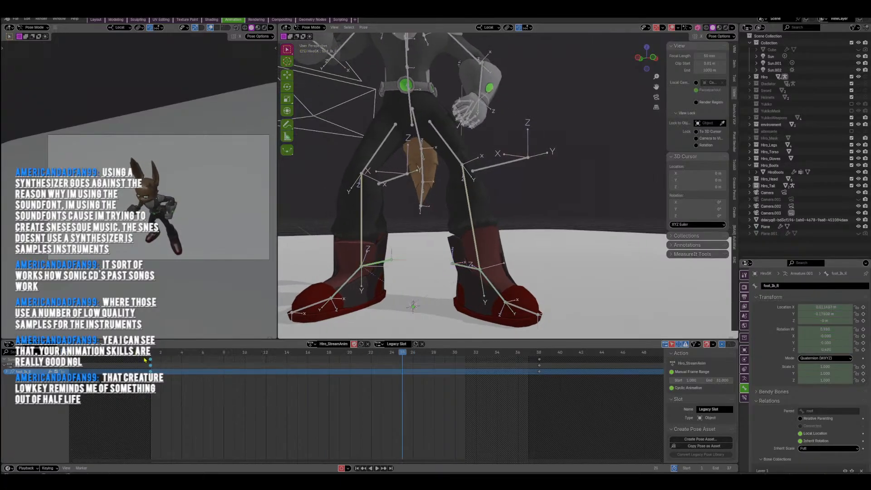
{"action": "key", "text": "space"}
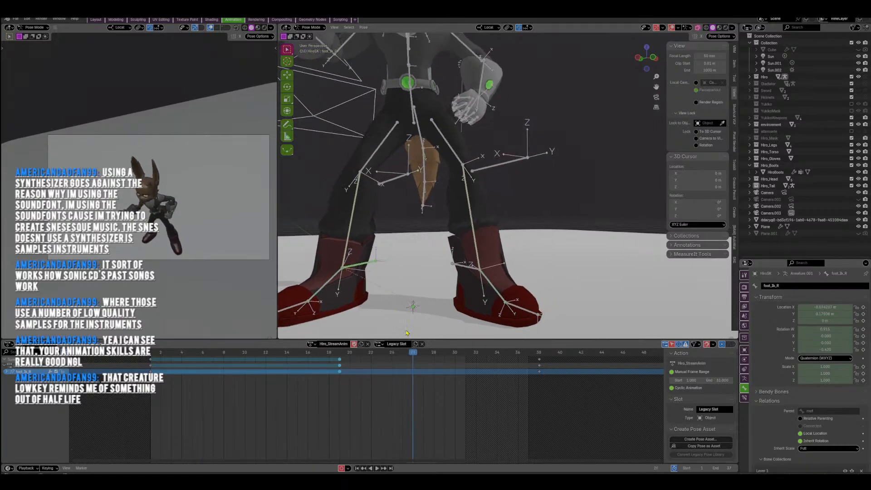
Rotate the right foot control foot_ik_R in two passes and move it at frame 26 to lift the heel.
{"action": "middle_click_drag", "start_coordinate": [407, 333], "coordinate": [497, 287], "text": "shift"}
{"action": "key", "text": "r"}
{"action": "left_click", "coordinate": [478, 294]}
{"action": "key", "text": "g"}
{"action": "left_click", "coordinate": [476, 279]}
{"action": "key", "text": "r"}
{"action": "left_click", "coordinate": [492, 296]}
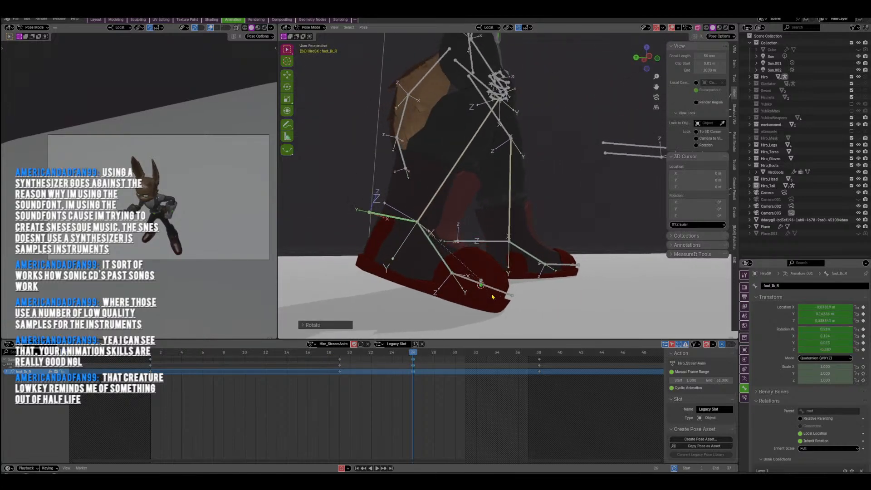
Rotate the right toe bone ball_r at frame 26 and duplicate its frame 1 keyframe to frame 20.
{"action": "key", "text": "r"}
{"action": "left_click", "coordinate": [487, 322]}
{"action": "key", "text": "space"}
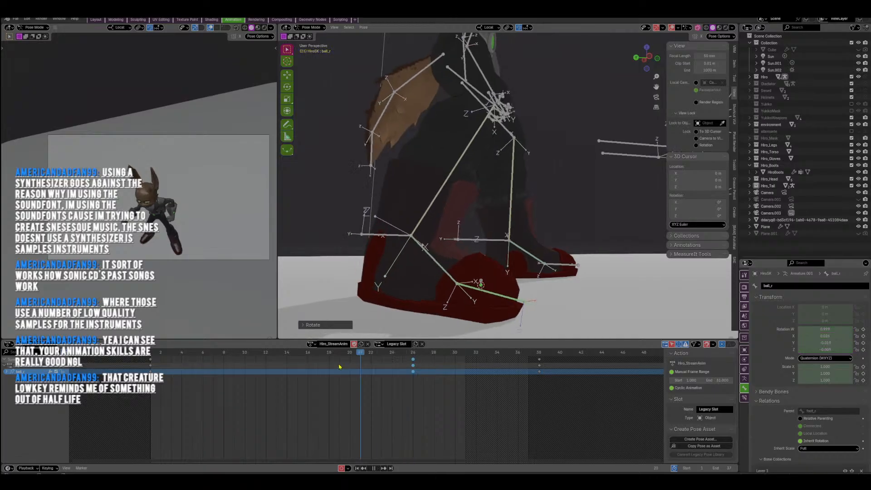
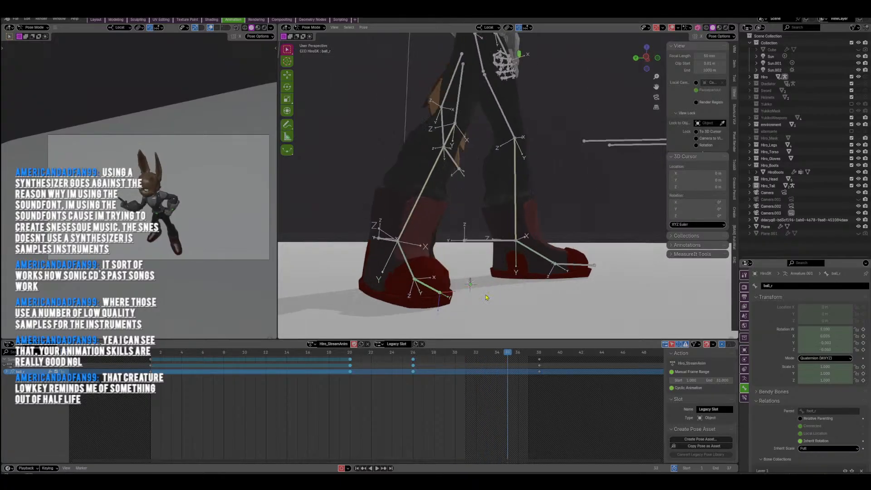
Duplicate foot_ik_R's frame 38 keyframe to frame 30 and play back the full-body motion.
{"action": "key", "text": "space"}
{"action": "middle_click_drag", "start_coordinate": [477, 312], "coordinate": [407, 270]}
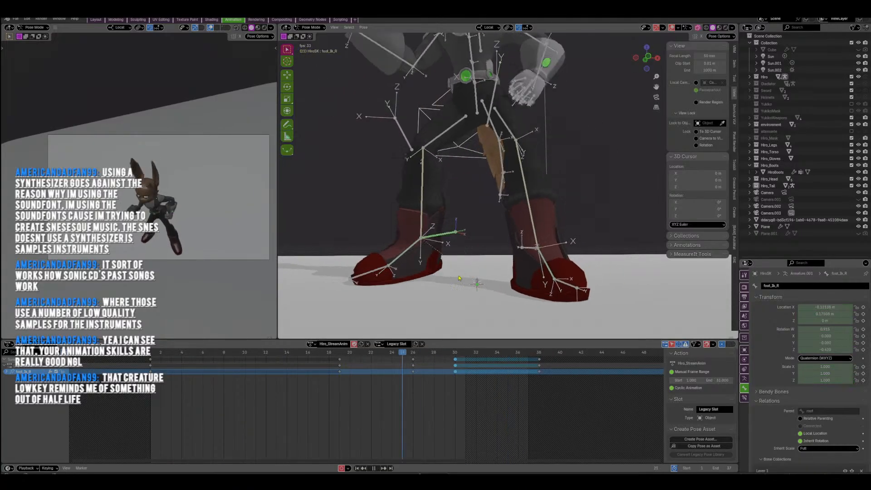
{"action": "middle_click_drag", "start_coordinate": [460, 137], "coordinate": [473, 223], "text": "shift"}
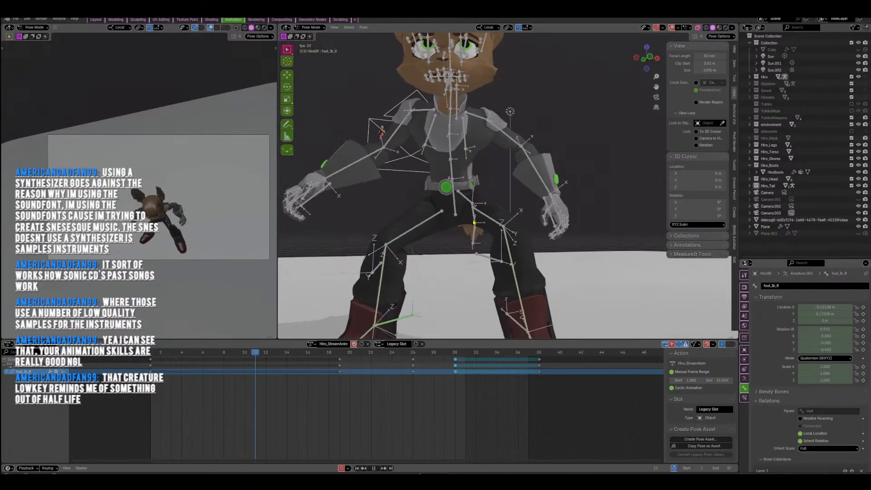
{"action": "scroll", "coordinate": [483, 215], "scroll_direction": "down", "scroll_amount": 3}
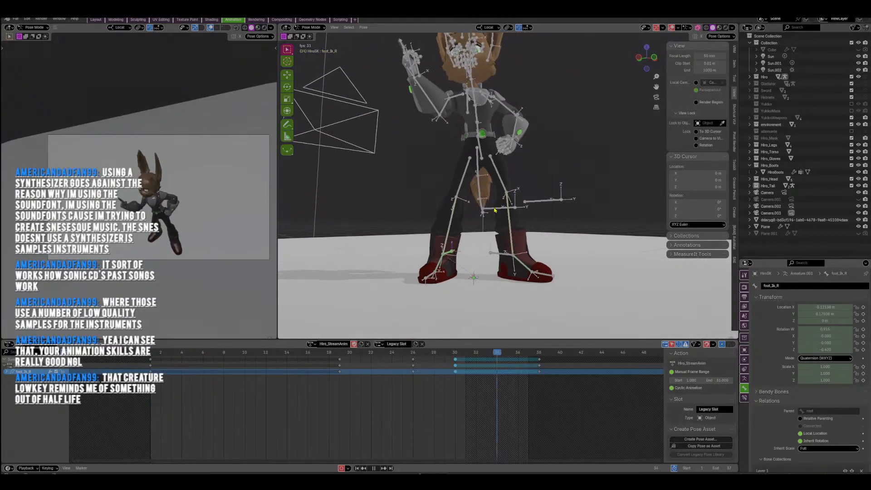
Move the right knee control knee_ik_r at frame 18.
{"action": "middle_click_drag", "start_coordinate": [495, 209], "coordinate": [494, 256]}
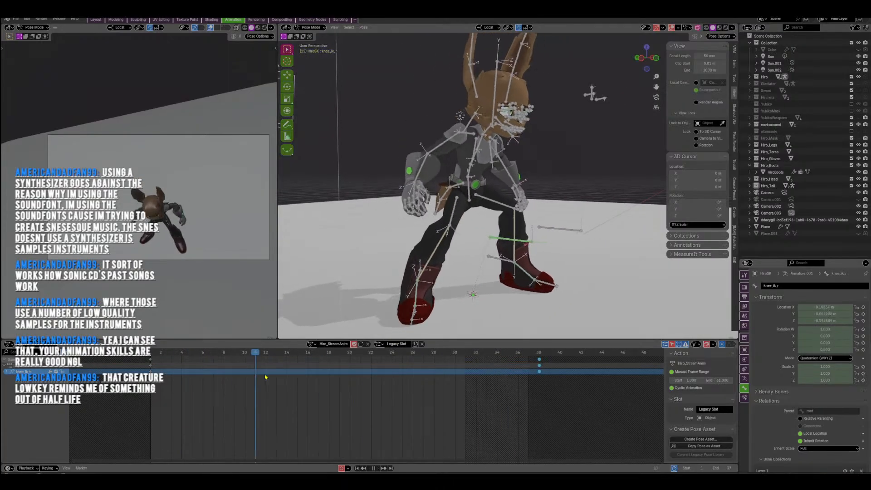
{"action": "middle_click_drag", "start_coordinate": [505, 263], "coordinate": [488, 263]}
{"action": "key", "text": "g"}
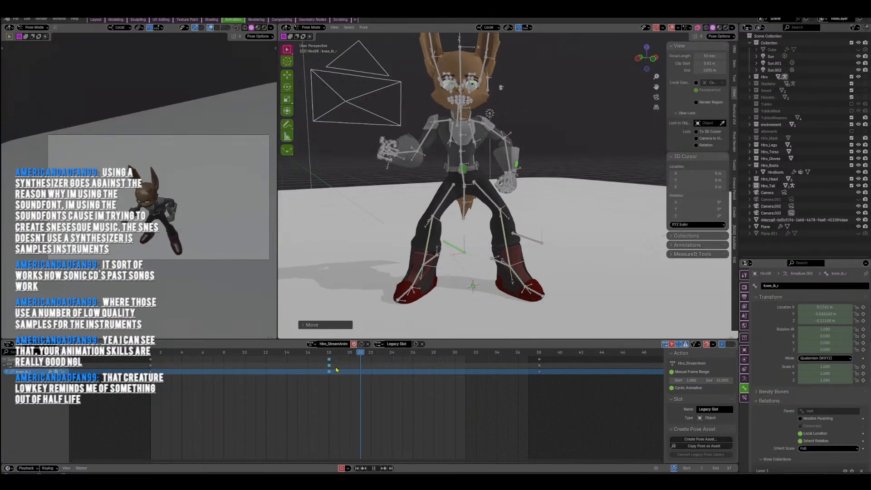
Go to frame 38, select all bones to show their keyframes, and play back the motion, stopping at frame 13.
{"action": "key", "text": "space"}
{"action": "left_click", "coordinate": [539, 352]}
{"action": "scroll", "coordinate": [510, 369], "scroll_direction": "down", "scroll_amount": 2}
{"action": "middle_click_drag", "start_coordinate": [490, 376], "coordinate": [463, 385]}
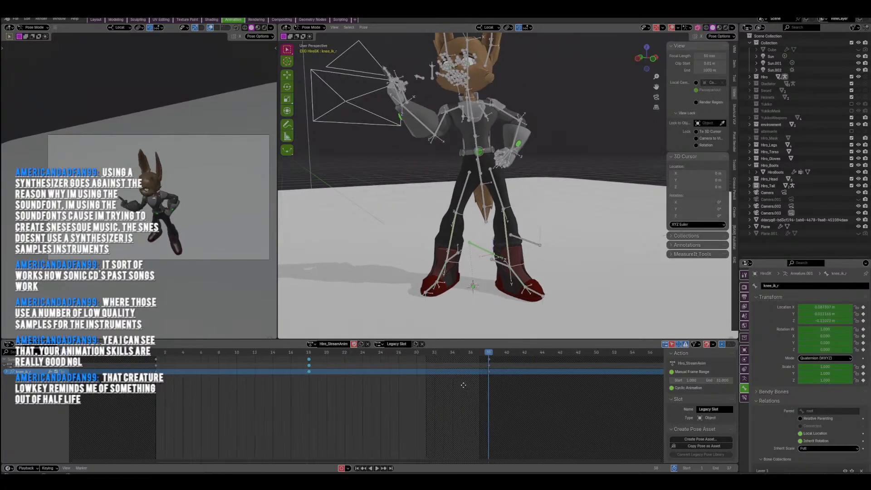
{"action": "key", "text": "a"}
{"action": "key", "text": "space"}
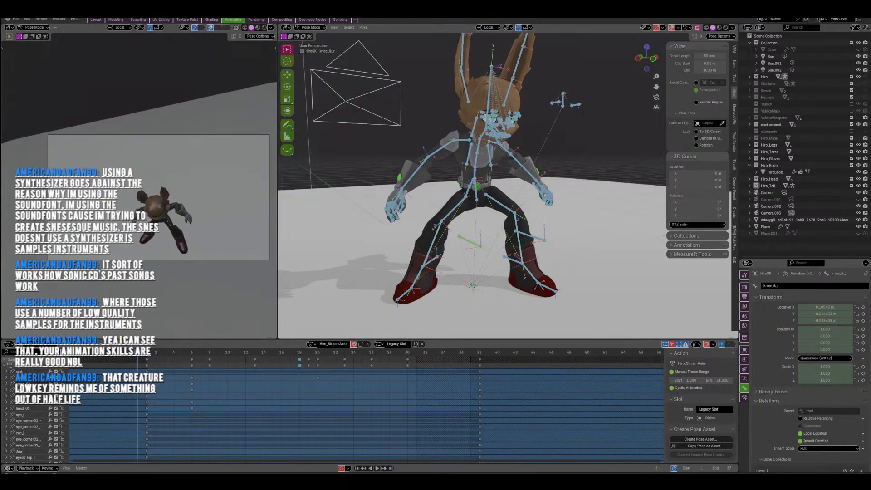
{"action": "key", "text": "space"}
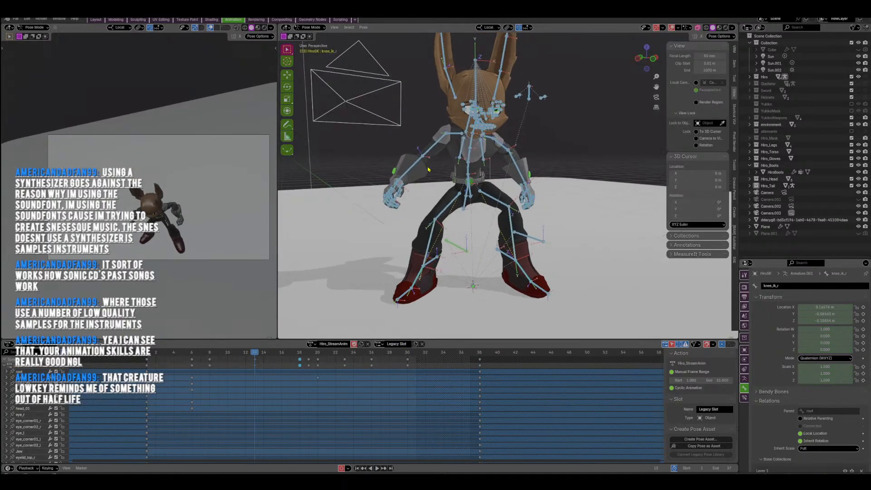
Rotate the right arm bones and the lower spine bone above the pelvis at frame 13.
{"action": "left_click", "coordinate": [422, 166]}
{"action": "middle_click_drag", "start_coordinate": [396, 240], "coordinate": [513, 232]}
{"action": "key", "text": "r"}
{"action": "left_click", "coordinate": [494, 183]}
{"action": "middle_click_drag", "start_coordinate": [494, 183], "coordinate": [424, 251]}
{"action": "left_click", "coordinate": [553, 155]}
{"action": "scroll", "coordinate": [530, 183], "scroll_direction": "up", "scroll_amount": 3}
{"action": "key", "text": "r"}
{"action": "left_click", "coordinate": [418, 221]}
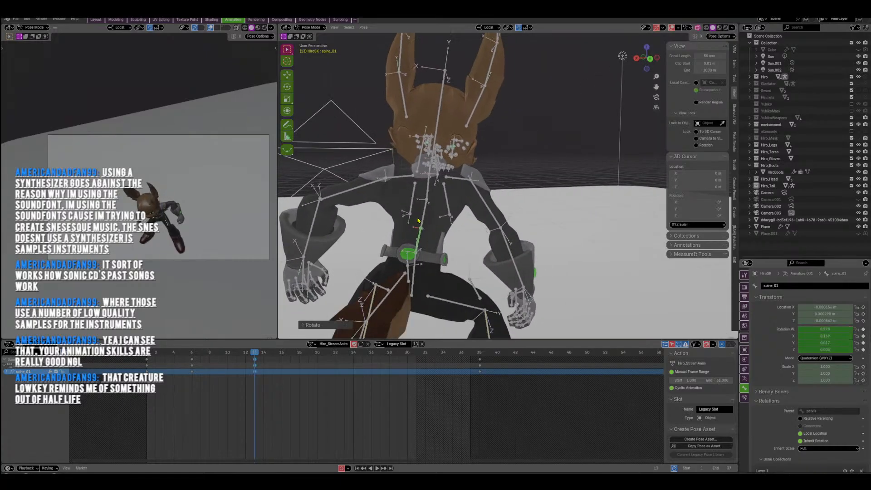
{"action": "key", "text": "r"}
{"action": "left_click", "coordinate": [350, 228]}
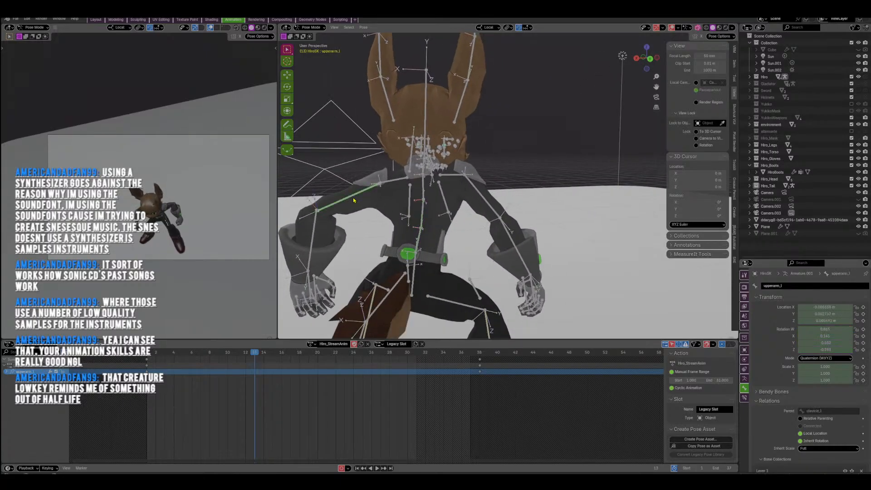
Rotate the left arm bones upperarm_l and lowerarm_l at frame 13, adjusting the forearm in two passes.
{"action": "middle_click_drag", "start_coordinate": [354, 200], "coordinate": [442, 173], "text": "shift"}
{"action": "key", "text": "r"}
{"action": "left_click", "coordinate": [398, 212]}
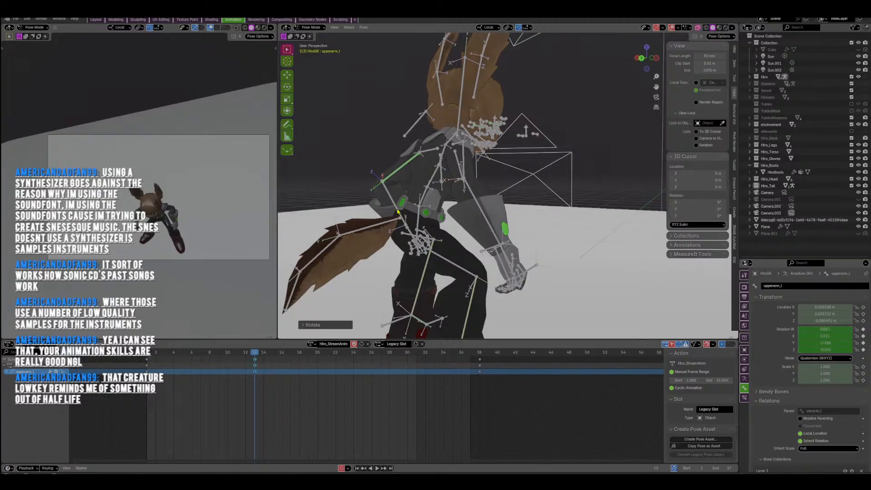
{"action": "left_click", "coordinate": [398, 211]}
{"action": "middle_click_drag", "start_coordinate": [397, 212], "coordinate": [403, 156]}
{"action": "key", "text": "r"}
{"action": "left_click", "coordinate": [402, 229]}
{"action": "middle_click_drag", "start_coordinate": [402, 229], "coordinate": [467, 271]}
{"action": "key", "text": "r"}
{"action": "left_click", "coordinate": [450, 272]}
At frame 20, rotate the right forearm lowerarm_r, and move and rotate upperarm_r.
{"action": "key", "text": "space"}
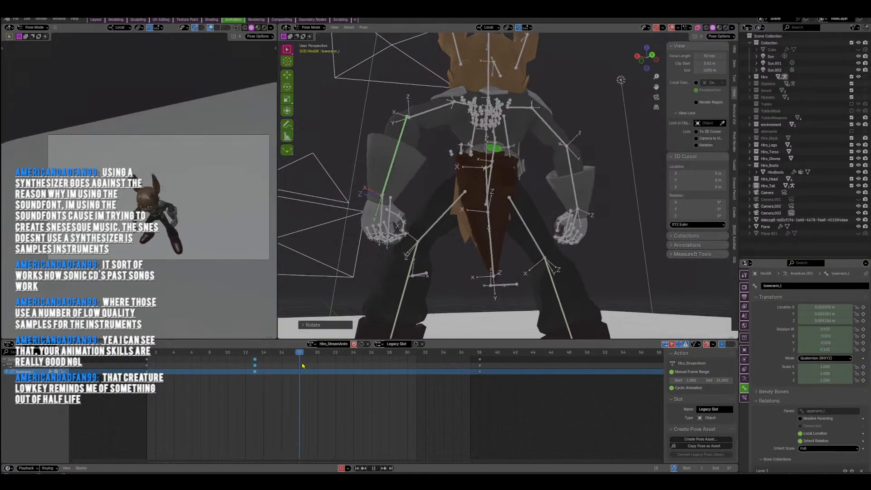
{"action": "middle_click_drag", "start_coordinate": [487, 226], "coordinate": [446, 229]}
{"action": "left_click", "coordinate": [544, 184]}
{"action": "middle_click_drag", "start_coordinate": [592, 166], "coordinate": [563, 191]}
{"action": "left_click", "coordinate": [518, 200]}
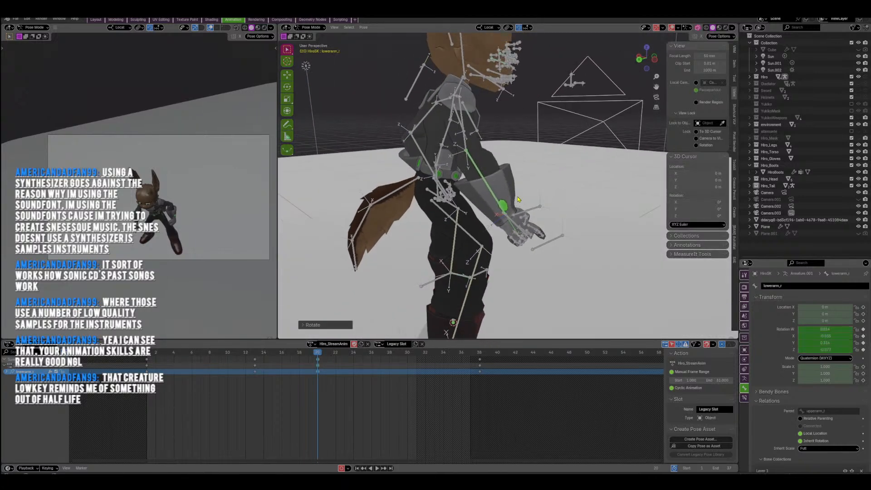
{"action": "key", "text": "g"}
{"action": "left_click", "coordinate": [482, 149]}
{"action": "key", "text": "r"}
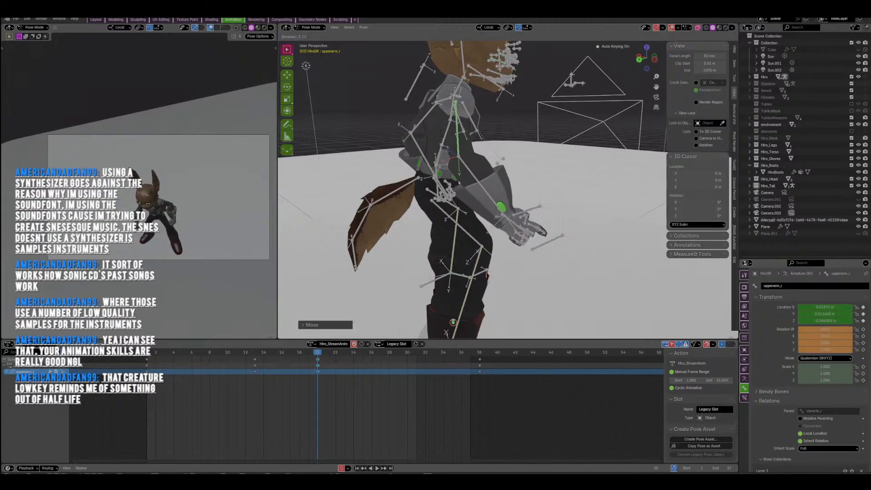
{"action": "left_click", "coordinate": [476, 152]}
Rotate the left arm bones at frame 20, including lowerarm_l.
{"action": "middle_click_drag", "start_coordinate": [372, 151], "coordinate": [362, 123]}
{"action": "left_click", "coordinate": [420, 152]}
{"action": "key", "text": "r"}
{"action": "left_click", "coordinate": [496, 159]}
{"action": "middle_click_drag", "start_coordinate": [495, 159], "coordinate": [478, 134]}
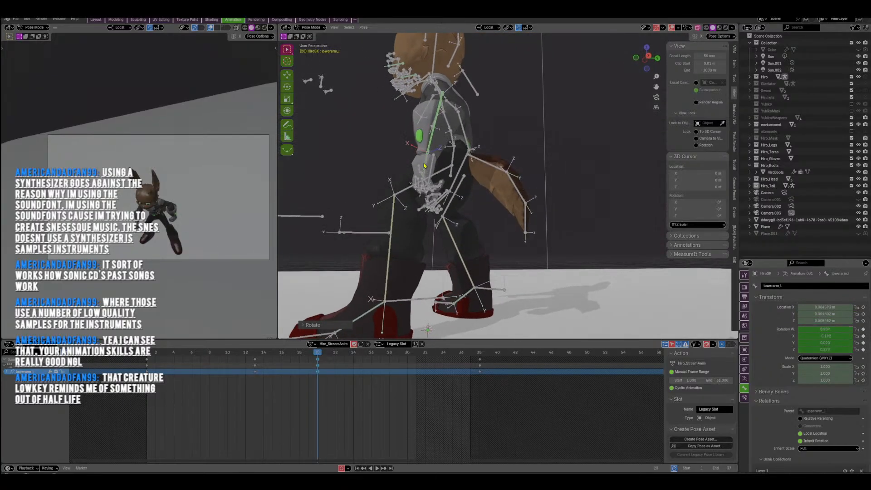
{"action": "left_click", "coordinate": [425, 168]}
{"action": "middle_click_drag", "start_coordinate": [427, 166], "coordinate": [430, 77]}
{"action": "key", "text": "r"}
{"action": "left_click", "coordinate": [459, 148]}
Rotate the left shoulder area's bones at frame 20, including the collarbone clavicle_l.
{"action": "middle_click_drag", "start_coordinate": [460, 150], "coordinate": [587, 152]}
{"action": "left_click", "coordinate": [516, 82]}
{"action": "key", "text": "r"}
{"action": "left_click", "coordinate": [504, 132]}
{"action": "key", "text": "r"}
{"action": "left_click", "coordinate": [545, 85]}
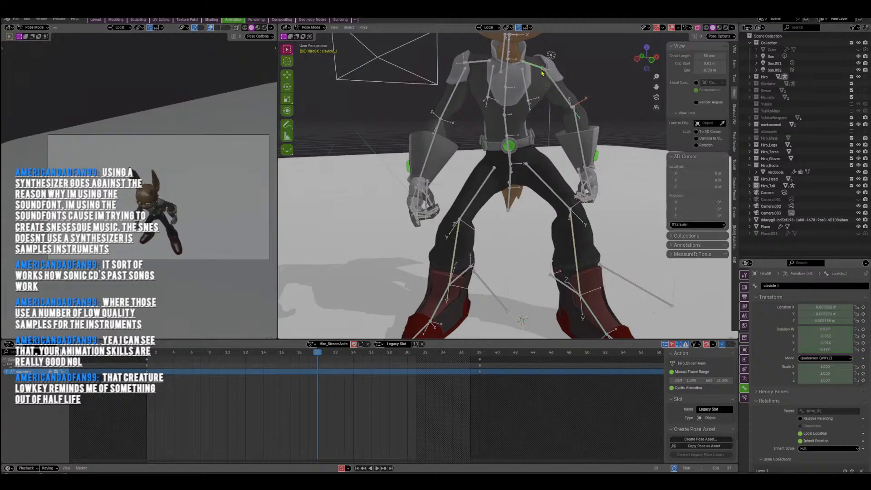
{"action": "middle_click_drag", "start_coordinate": [542, 72], "coordinate": [282, 287]}
{"action": "left_click", "coordinate": [537, 137]}
{"action": "key", "text": "r"}
{"action": "left_click", "coordinate": [539, 140]}
Play back the arm motion and scrub through the timeline, stopping at frame 28.
{"action": "scroll", "coordinate": [510, 179], "scroll_direction": "down", "scroll_amount": 4}
{"action": "key", "text": "space"}
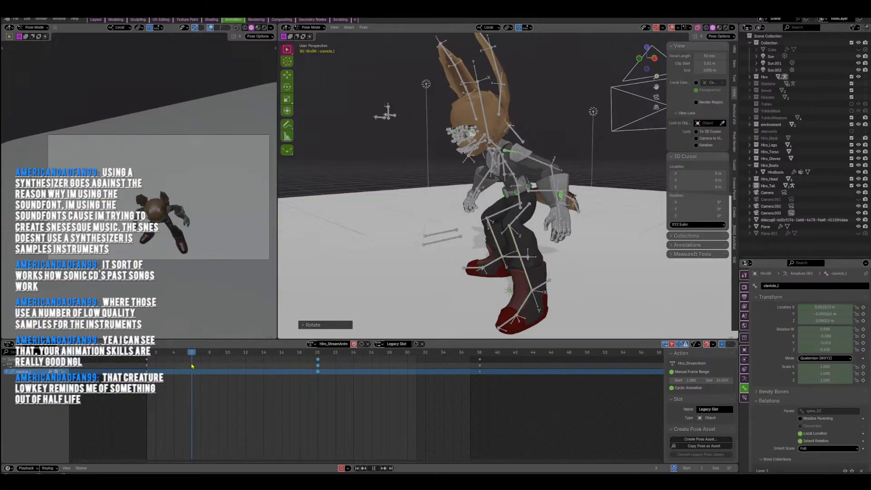
{"action": "left_click_drag", "start_coordinate": [218, 372], "coordinate": [387, 388]}
{"action": "key", "text": "space"}
Rotate the left forearm lowerarm_l and the left upper arm at frame 28.
{"action": "middle_click_drag", "start_coordinate": [458, 236], "coordinate": [540, 250]}
{"action": "left_click", "coordinate": [547, 175]}
{"action": "key", "text": "r"}
{"action": "left_click", "coordinate": [591, 181]}
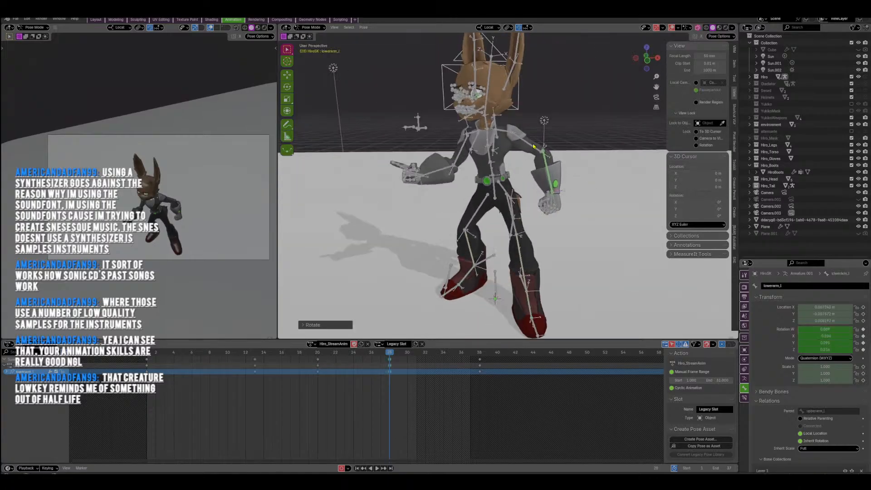
{"action": "left_click", "coordinate": [527, 141]}
{"action": "key", "text": "r"}
{"action": "left_click", "coordinate": [562, 157]}
Rotate the right arm bones, including lowerarm_r, in two passes at frame 28.
{"action": "middle_click_drag", "start_coordinate": [418, 159], "coordinate": [509, 169]}
{"action": "key", "text": "r"}
{"action": "left_click", "coordinate": [490, 179]}
{"action": "left_click", "coordinate": [510, 163]}
{"action": "key", "text": "r"}
{"action": "left_click", "coordinate": [517, 193]}
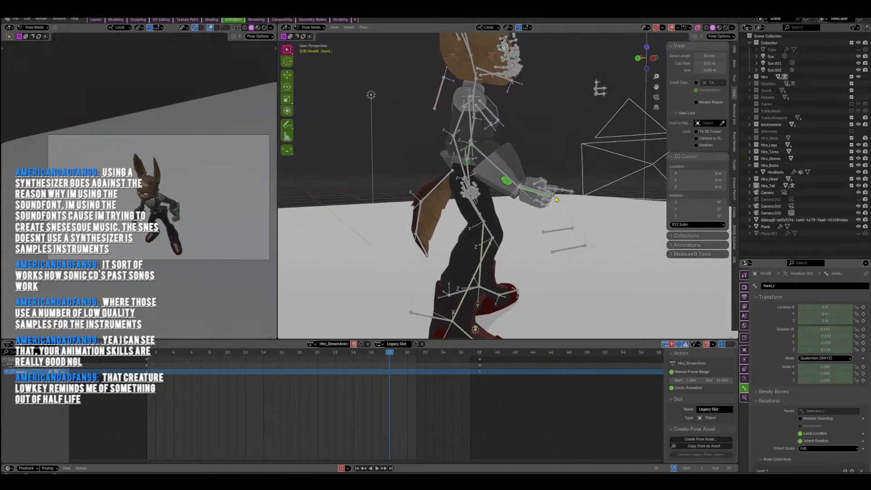
Rotate the right hand hand_r downward and readjust the rotation of lowerarm_r at frame 28.
{"action": "key", "text": "r"}
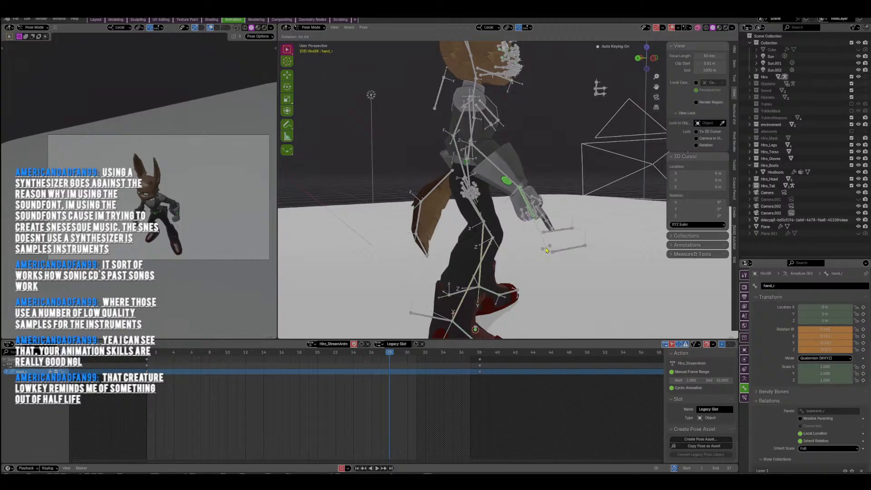
{"action": "left_click", "coordinate": [547, 250]}
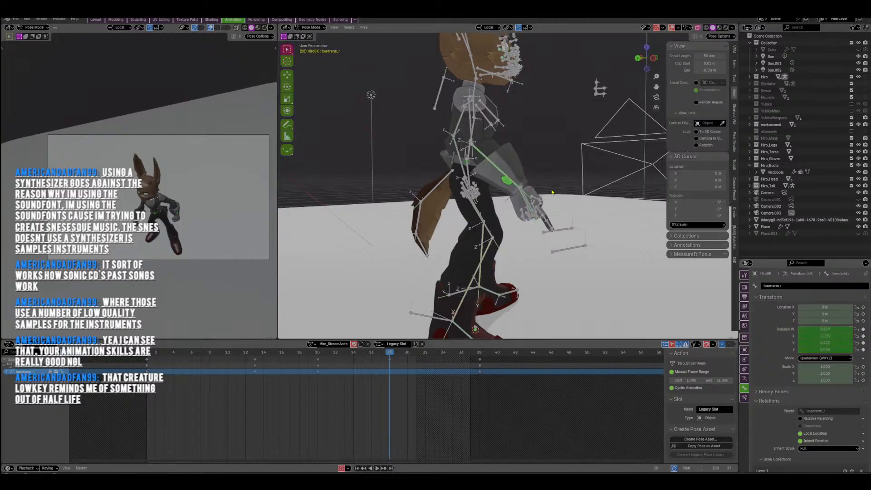
{"action": "key", "text": "r"}
{"action": "left_click", "coordinate": [546, 212]}
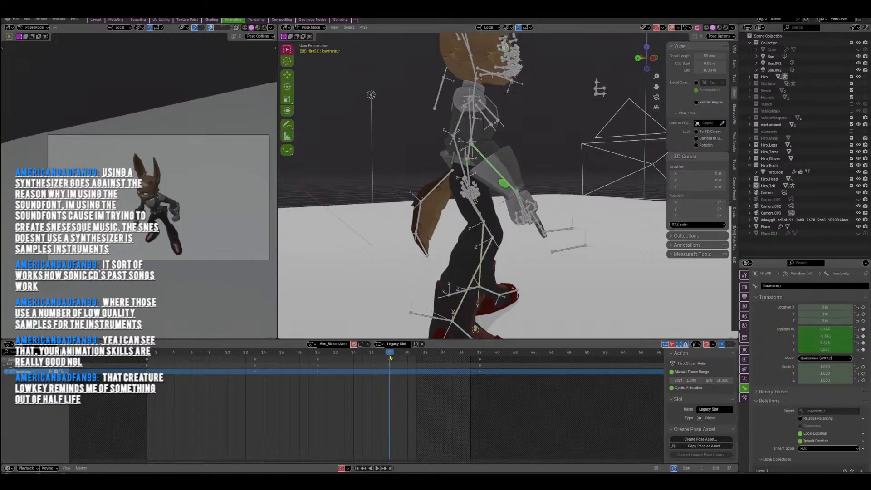
Play back the motion and scrub near its end, stopping at frame 35.
{"action": "key", "text": "space"}
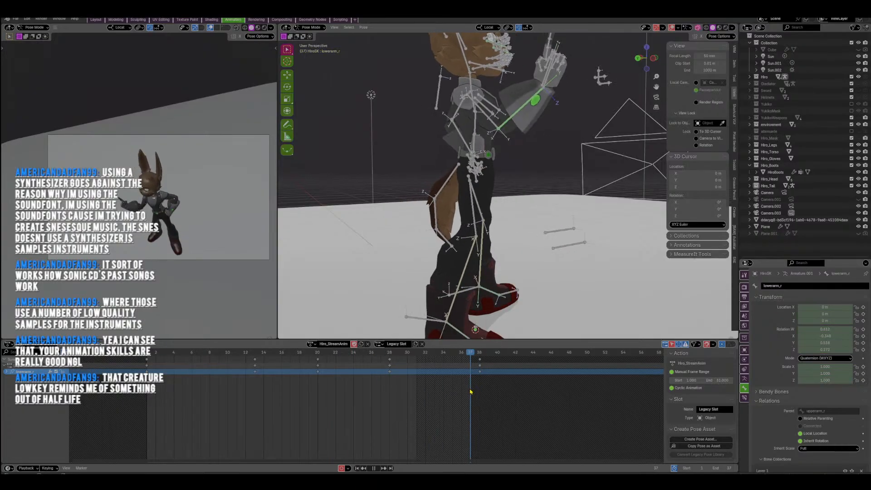
{"action": "left_click_drag", "start_coordinate": [470, 391], "coordinate": [460, 391]}
{"action": "mouse_move", "coordinate": [505, 212]}
{"action": "middle_mouse_down"}
{"action": "mouse_move", "coordinate": [463, 190]}
{"action": "mouse_move", "coordinate": [508, 217]}
{"action": "middle_mouse_up"}
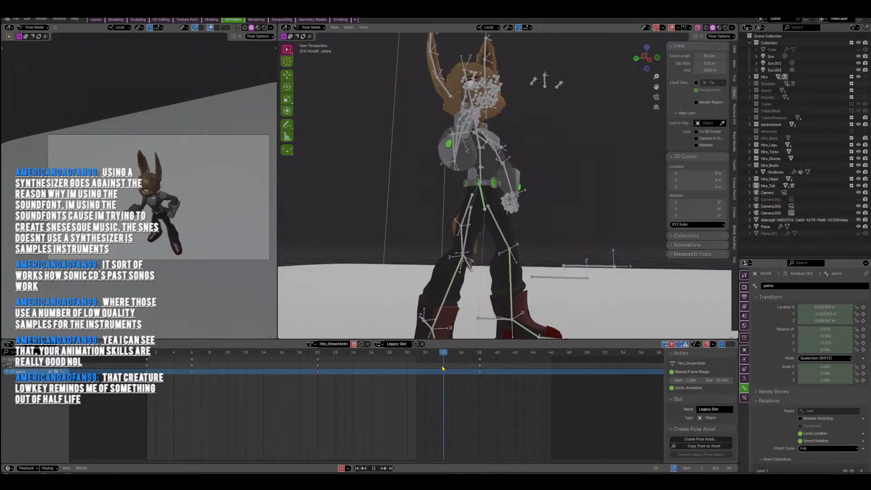
{"action": "key", "text": "Escape"}
Move and rotate the pelvis bone at frame 35.
{"action": "key", "text": "g"}
{"action": "left_click", "coordinate": [504, 233]}
{"action": "key", "text": "r"}
{"action": "left_click", "coordinate": [593, 237]}
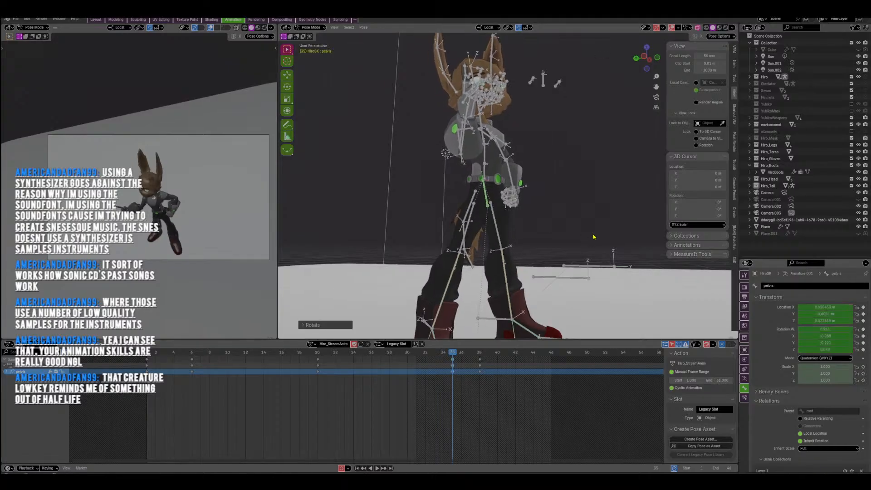
{"action": "middle_click_drag", "start_coordinate": [594, 236], "coordinate": [534, 205]}
Rotate and move the middle spine bone at frame 35.
{"action": "scroll", "coordinate": [488, 195], "scroll_direction": "up", "scroll_amount": 3}
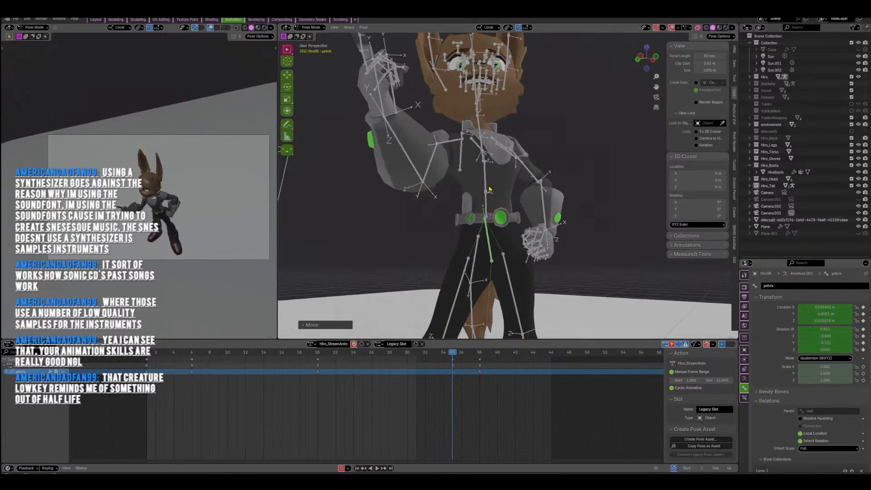
{"action": "left_click", "coordinate": [489, 188]}
{"action": "key", "text": "r"}
{"action": "left_click", "coordinate": [627, 192]}
{"action": "key", "text": "g"}
{"action": "left_click", "coordinate": [568, 193]}
Move and rotate the upper spine bone spine_03 at frame 32.
{"action": "middle_click_drag", "start_coordinate": [490, 173], "coordinate": [490, 201], "text": "shift"}
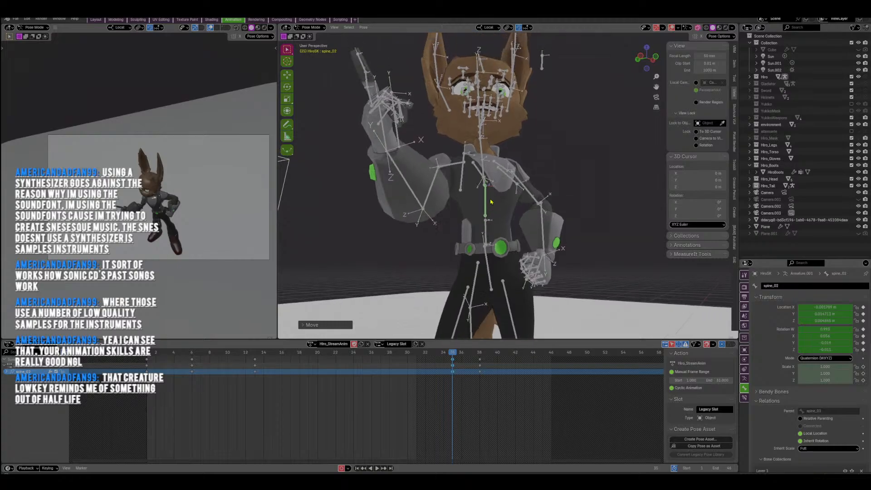
{"action": "scroll", "coordinate": [483, 182], "scroll_direction": "up", "scroll_amount": 1}
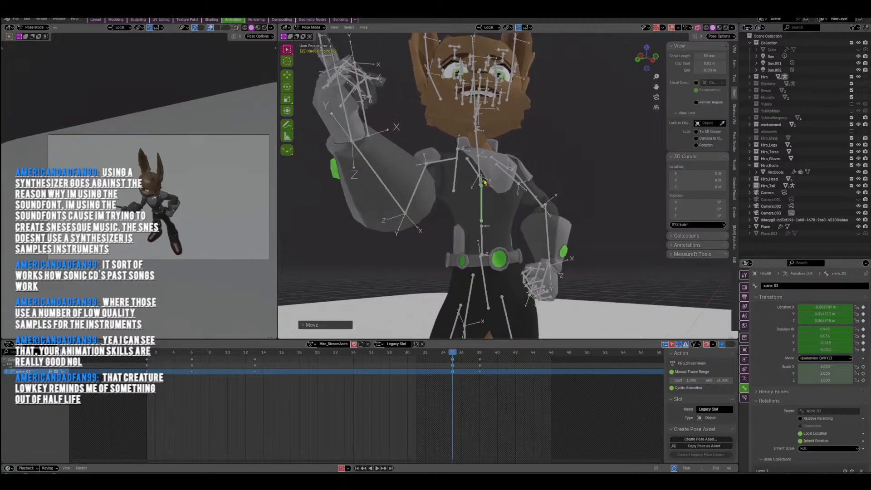
{"action": "left_click", "coordinate": [426, 354]}
{"action": "key", "text": "g"}
{"action": "left_click", "coordinate": [555, 247]}
{"action": "key", "text": "r"}
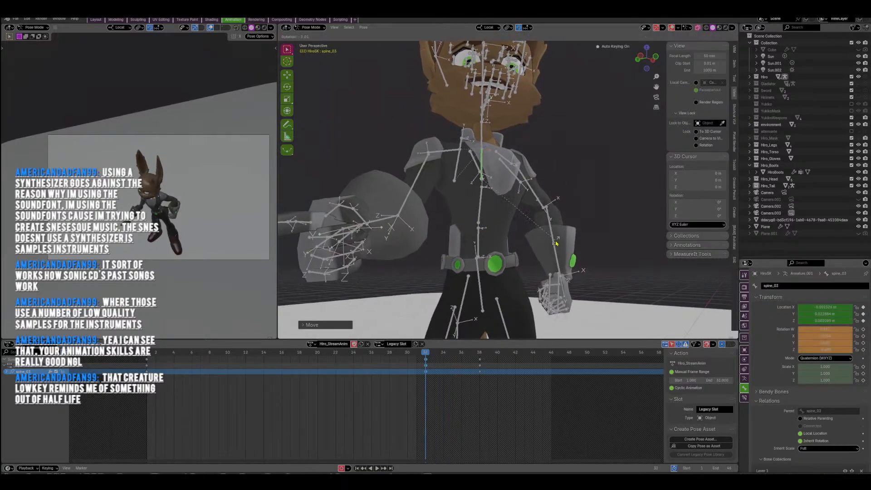
{"action": "left_click", "coordinate": [557, 241]}
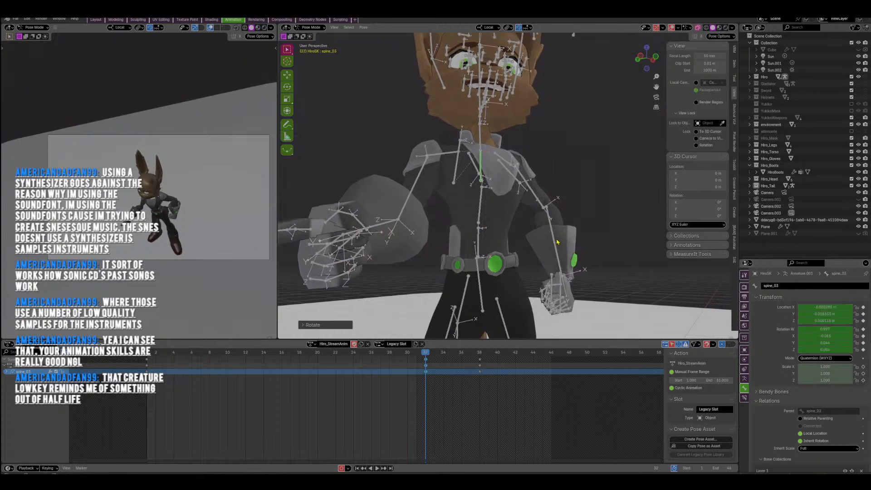
At frame 32, move the left collarbone clavicle_l, and move and rotate upperarm_l.
{"action": "middle_click_drag", "start_coordinate": [558, 241], "coordinate": [524, 186]}
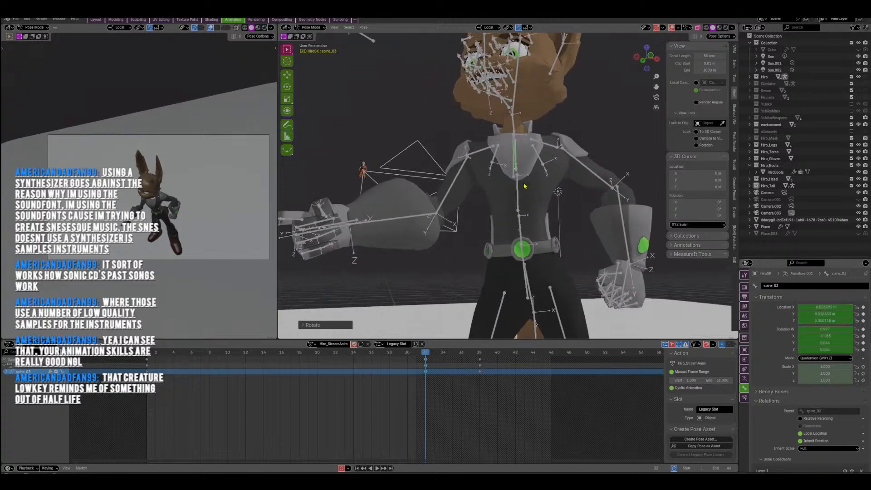
{"action": "middle_click_drag", "start_coordinate": [568, 157], "coordinate": [551, 149]}
{"action": "key", "text": "g"}
{"action": "left_click", "coordinate": [558, 158]}
{"action": "key", "text": "g"}
{"action": "left_click", "coordinate": [546, 159]}
{"action": "key", "text": "r"}
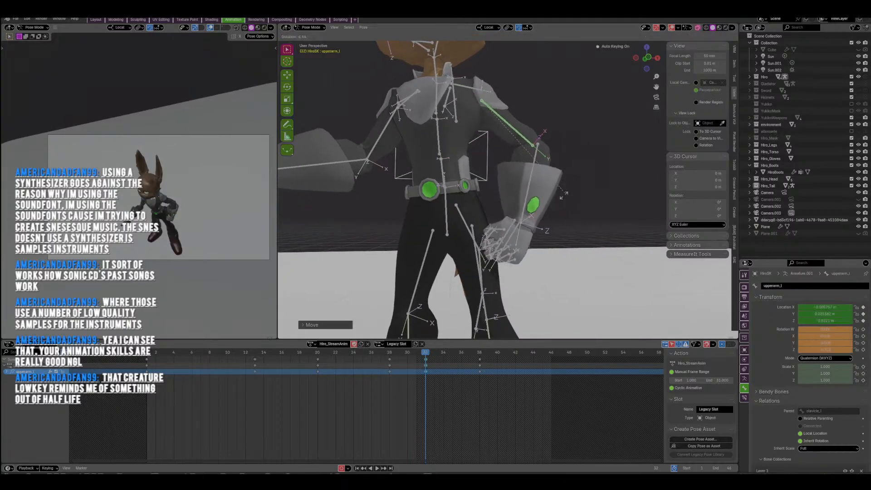
{"action": "left_click", "coordinate": [553, 208]}
Adjust the left forearm lowerarm_l and the left hand hand_l at frame 32 by rotating and moving them.
{"action": "key", "text": "r"}
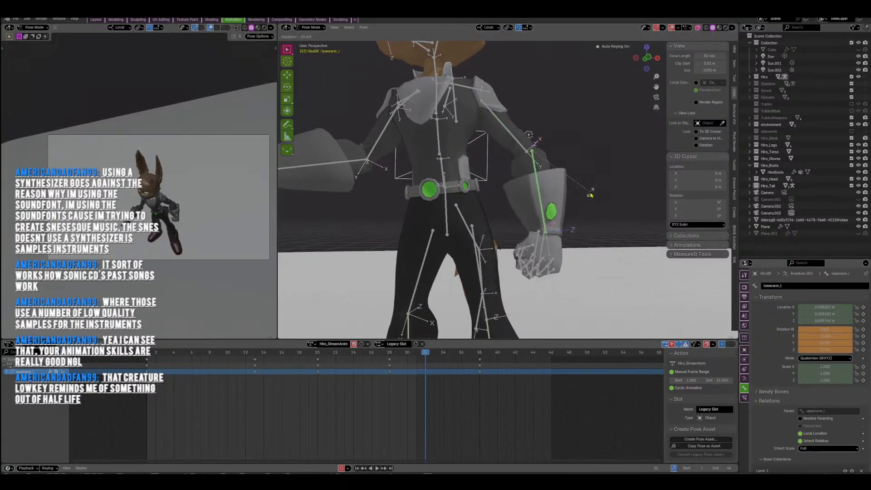
{"action": "left_click", "coordinate": [589, 195]}
{"action": "key", "text": "g"}
{"action": "left_click", "coordinate": [537, 253]}
{"action": "key", "text": "r"}
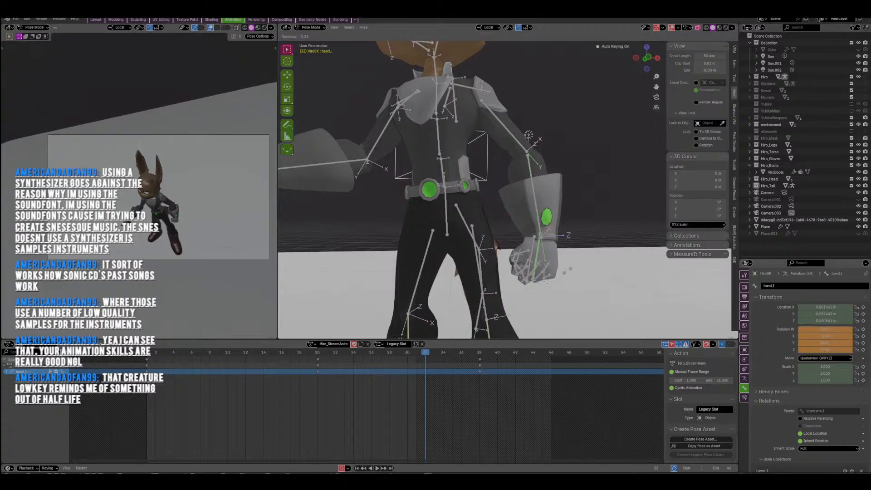
{"action": "middle_click_drag", "start_coordinate": [536, 200], "coordinate": [568, 258], "text": "shift"}
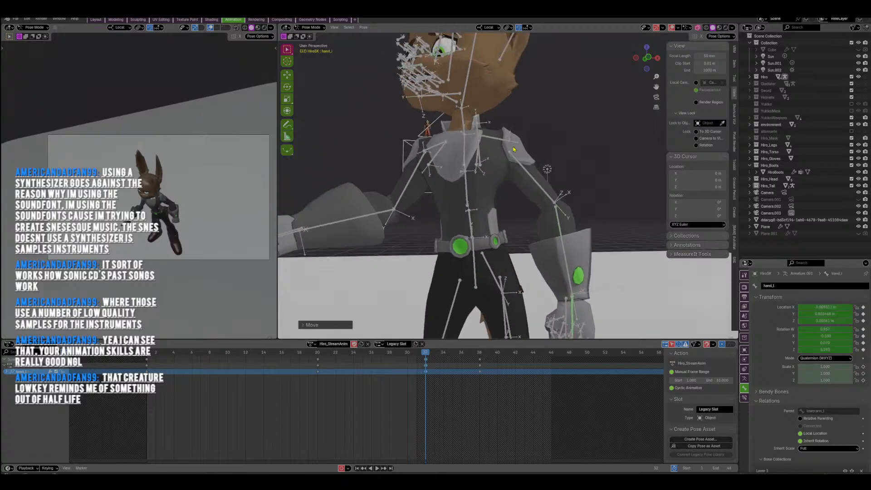
Move and rotate the left collarbone clavicle_l at frame 34 and play back the motion.
{"action": "left_click", "coordinate": [444, 354]}
{"action": "key", "text": "g"}
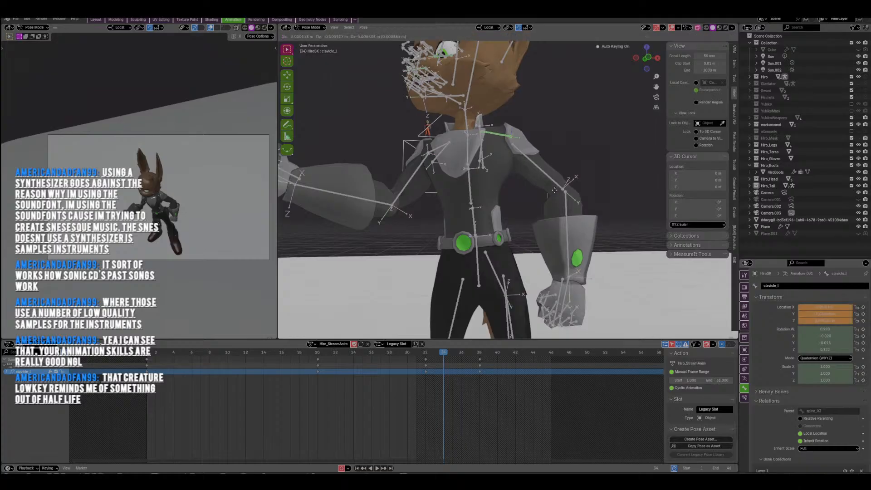
{"action": "left_click", "coordinate": [554, 186]}
{"action": "key", "text": "r"}
{"action": "left_click", "coordinate": [549, 167]}
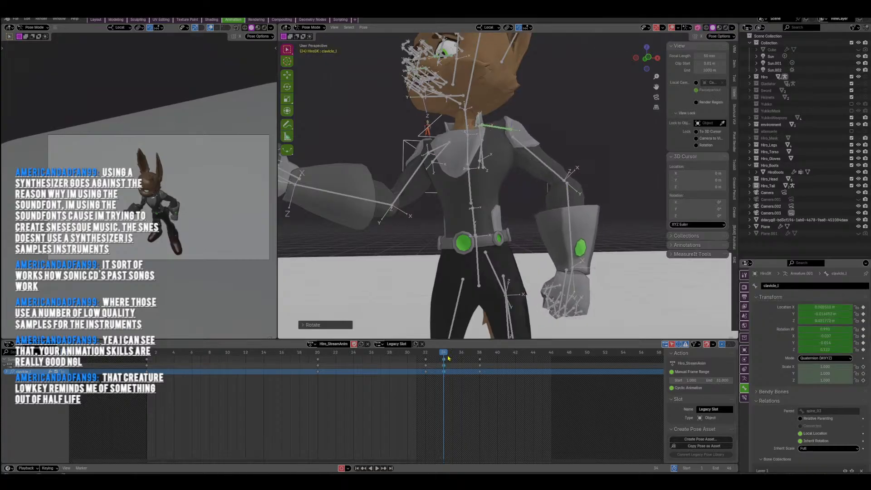
{"action": "left_click_drag", "start_coordinate": [445, 355], "coordinate": [435, 360]}
{"action": "key", "text": "space"}
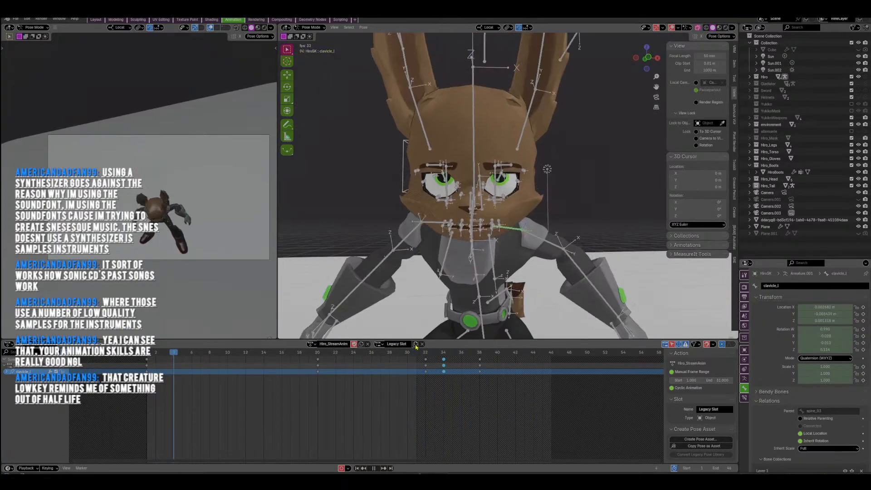
Delete the left collarbone clavicle_l keyframe at frame 32 and play back the motion.
{"action": "key", "text": "space"}
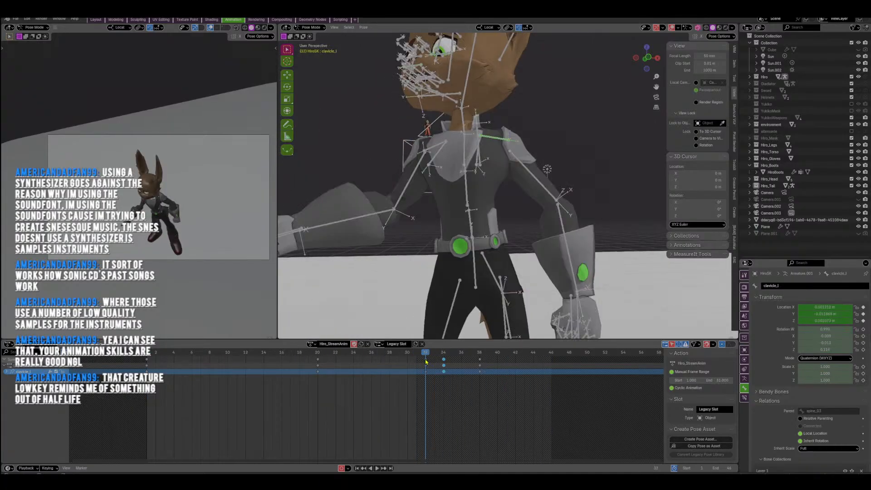
{"action": "left_click", "coordinate": [425, 363]}
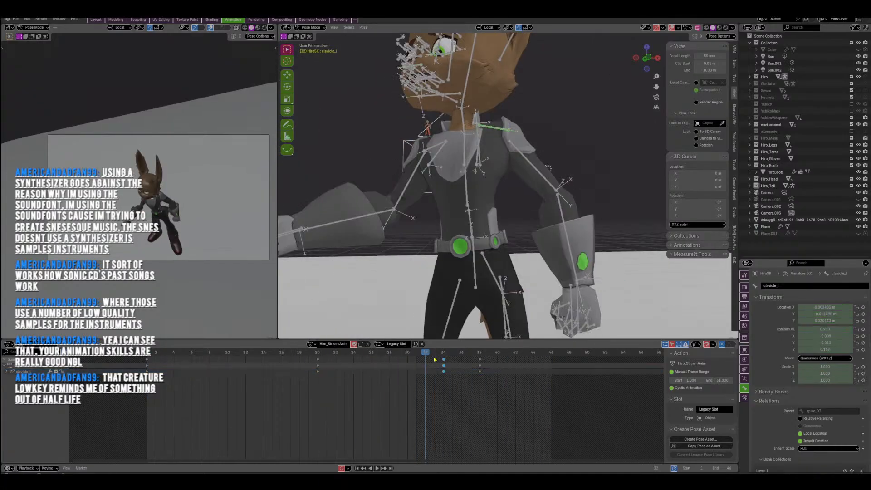
{"action": "key", "text": "space"}
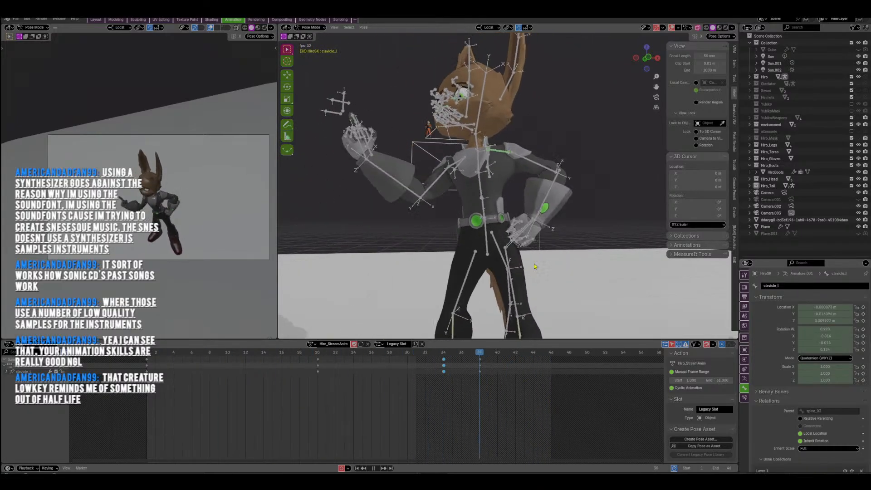
{"action": "key", "text": "Escape"}
Duplicate the left arm and hand keyframes from frame 38 to frame 41.
{"action": "left_click", "coordinate": [446, 353]}
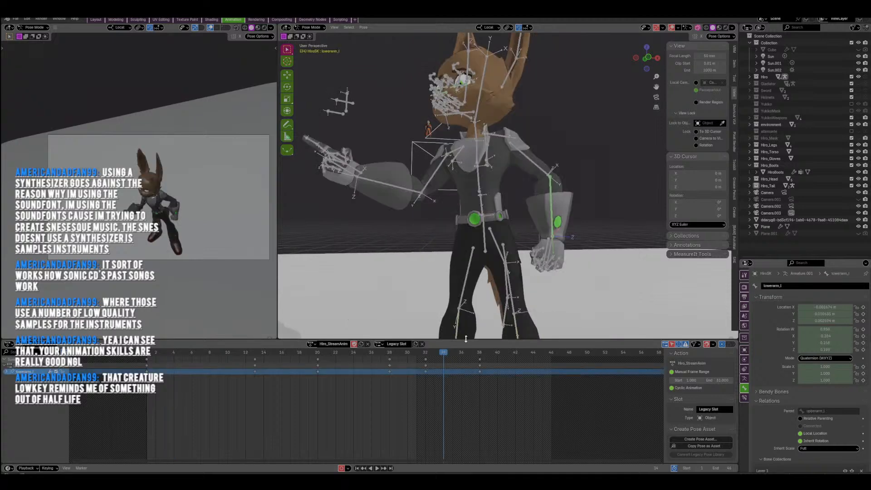
{"action": "left_click_drag", "start_coordinate": [443, 355], "coordinate": [477, 362]}
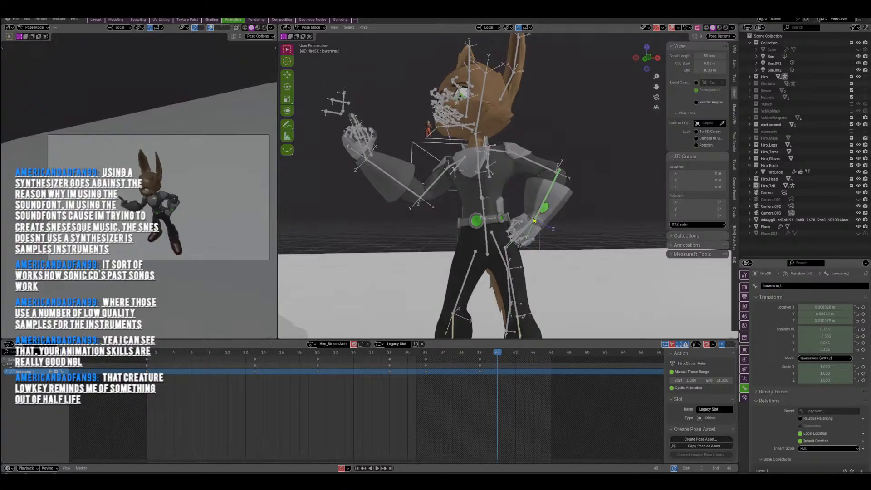
{"action": "left_click_drag", "start_coordinate": [520, 244], "coordinate": [521, 245]}
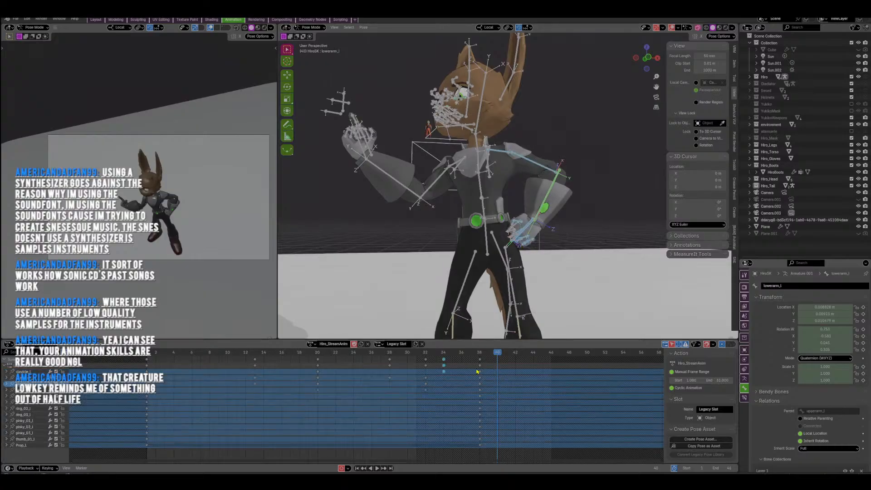
{"action": "key", "text": "i"}
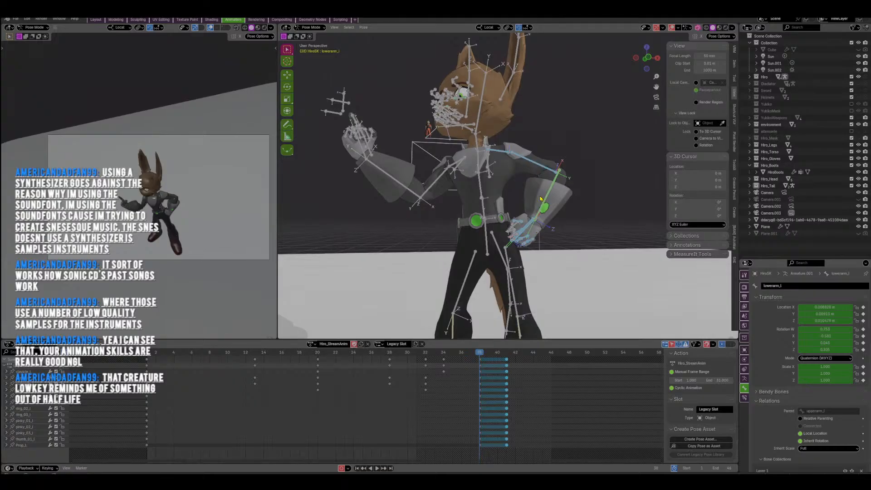
Rotate and move the left forearm lowerarm_l at frame 38.
{"action": "left_click", "coordinate": [540, 199]}
{"action": "key", "text": "r"}
{"action": "left_click", "coordinate": [595, 210]}
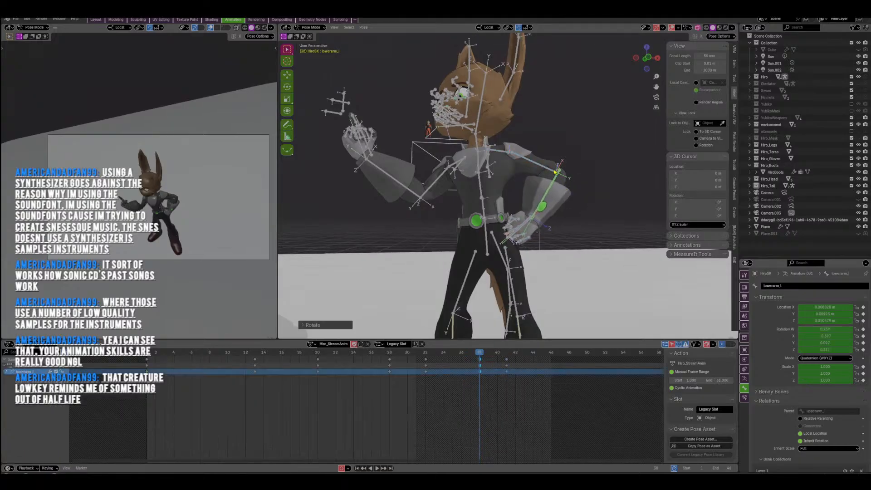
{"action": "key", "text": "g"}
{"action": "left_click", "coordinate": [564, 176]}
Duplicate the pelvis keyframe from frame 38 to frame 41, and move and rotate the pelvis at frame 38.
{"action": "mouse_move", "coordinate": [480, 352]}
{"action": "left_mouse_down"}
{"action": "mouse_move", "coordinate": [458, 363]}
{"action": "mouse_move", "coordinate": [488, 366]}
{"action": "left_mouse_up"}
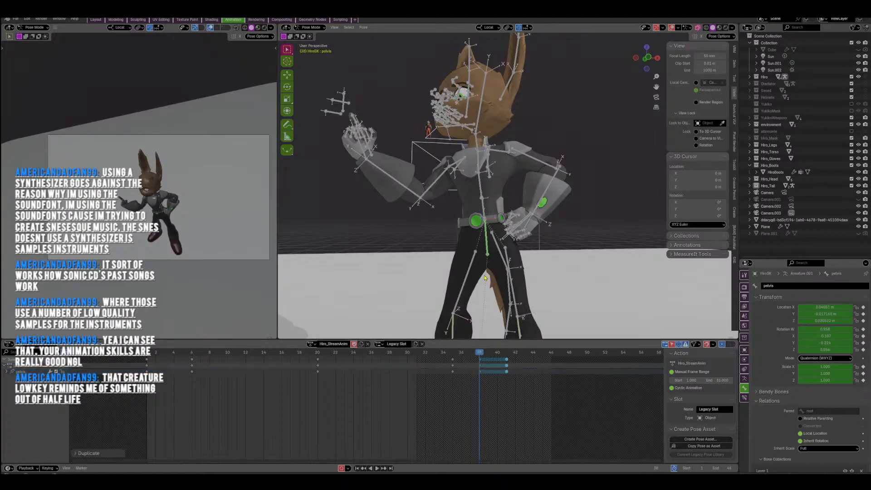
{"action": "key", "text": "g"}
{"action": "key", "text": "r"}
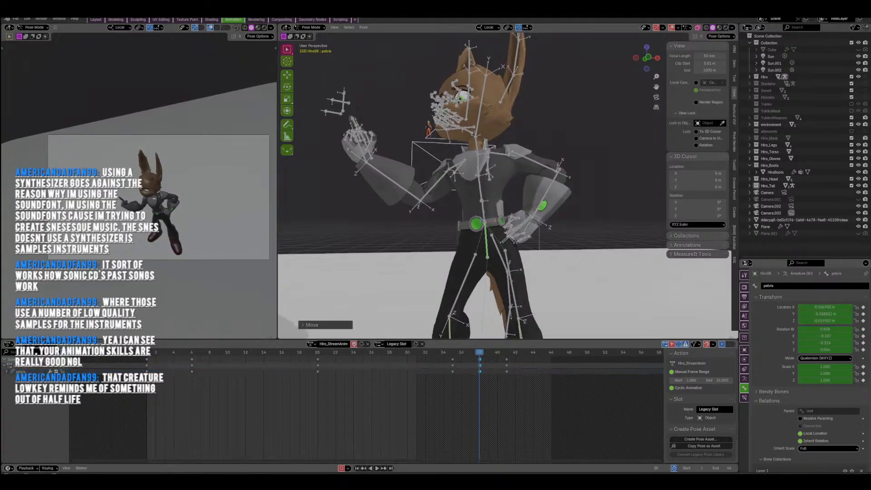
{"action": "left_click", "coordinate": [581, 257]}
{"action": "key", "text": "space"}
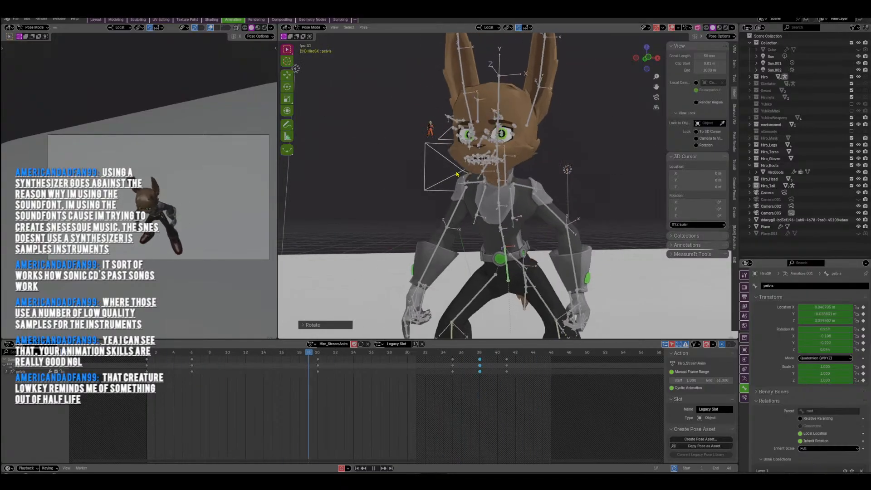
{"action": "key", "text": "space"}
At frame 36, rotate the right forearm lowerarm_r and the right upper arm upperarm_r.
{"action": "left_click", "coordinate": [441, 179]}
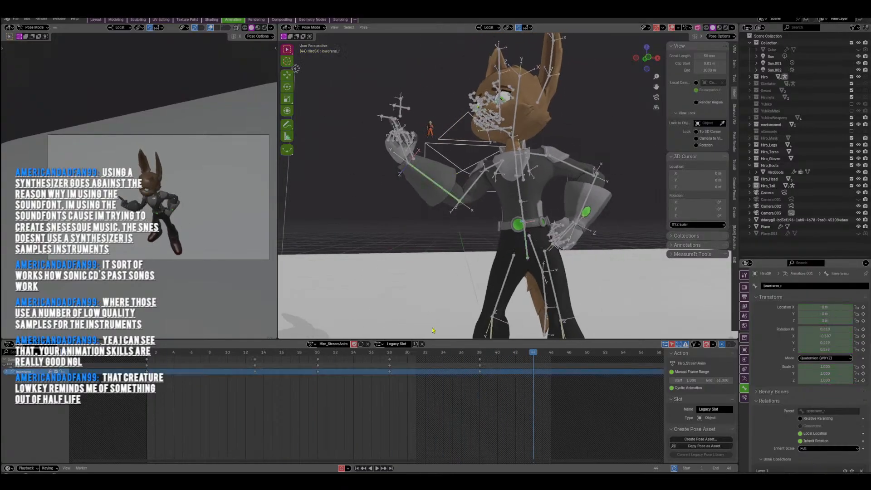
{"action": "left_click", "coordinate": [452, 357]}
{"action": "key", "text": "space"}
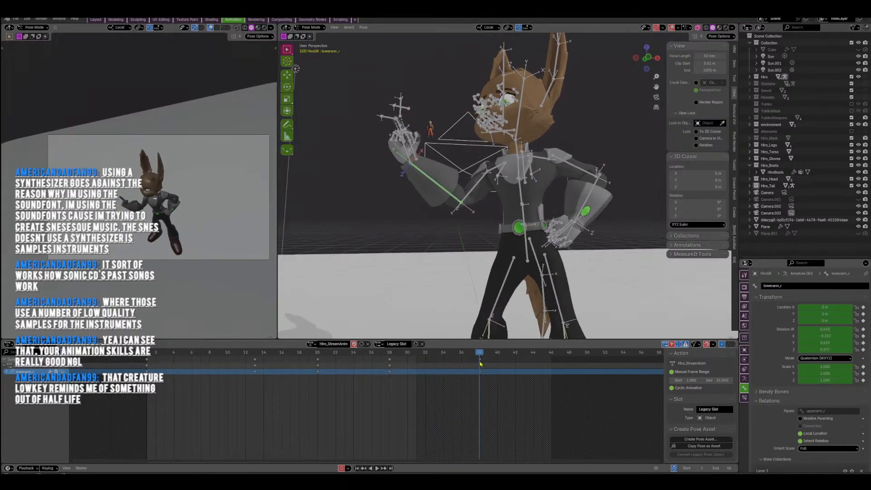
{"action": "left_click_drag", "start_coordinate": [472, 354], "coordinate": [461, 355]}
{"action": "key", "text": "r"}
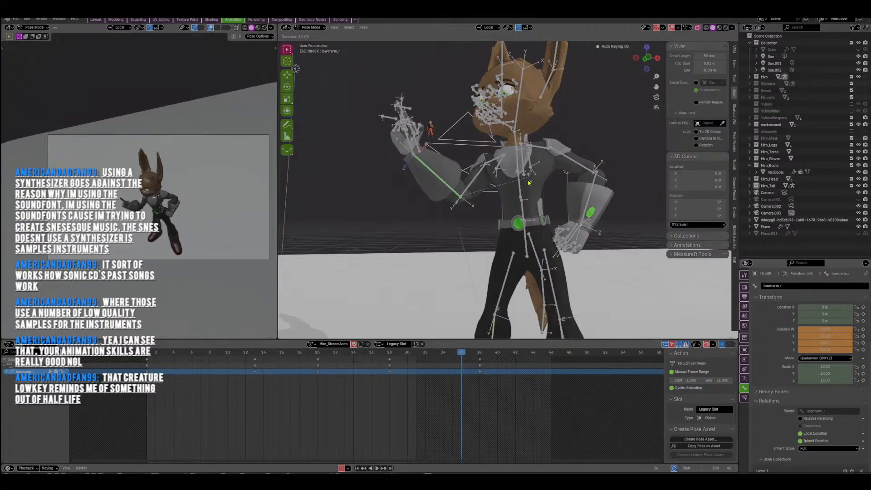
{"action": "left_click", "coordinate": [485, 177]}
{"action": "key", "text": "r"}
{"action": "left_click", "coordinate": [557, 210]}
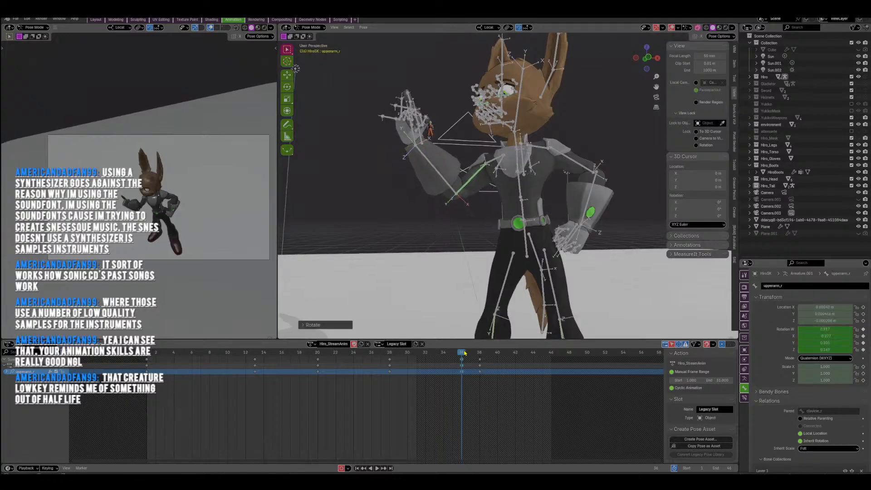
Rotate the right upper arm upperarm_r and the right forearm lowerarm_r at frame 40.
{"action": "left_click_drag", "start_coordinate": [463, 355], "coordinate": [471, 358]}
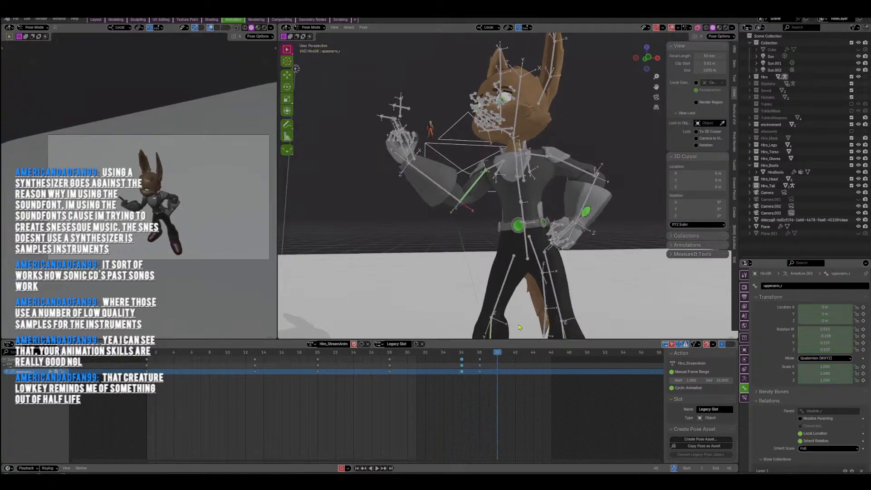
{"action": "left_click", "coordinate": [582, 218]}
{"action": "left_click", "coordinate": [503, 190]}
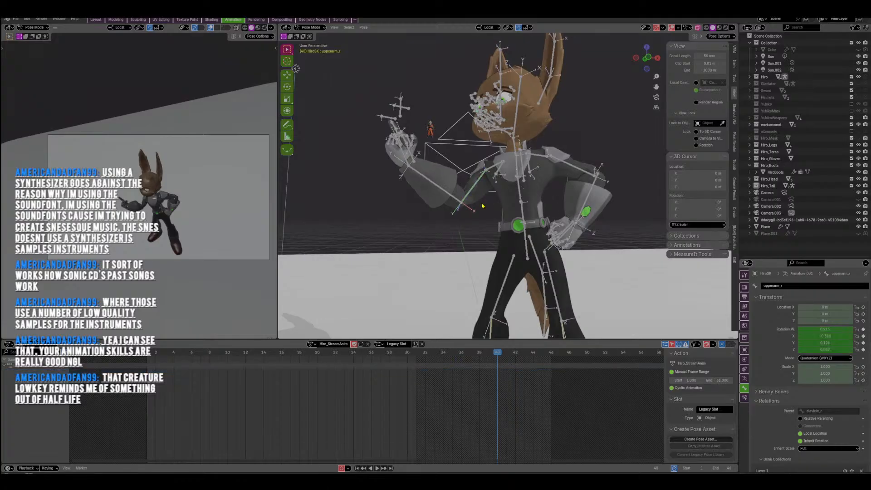
{"action": "middle_click_drag", "start_coordinate": [504, 189], "coordinate": [528, 337]}
{"action": "key", "text": "r"}
{"action": "left_click", "coordinate": [459, 170]}
{"action": "key", "text": "r"}
{"action": "left_click", "coordinate": [467, 187]}
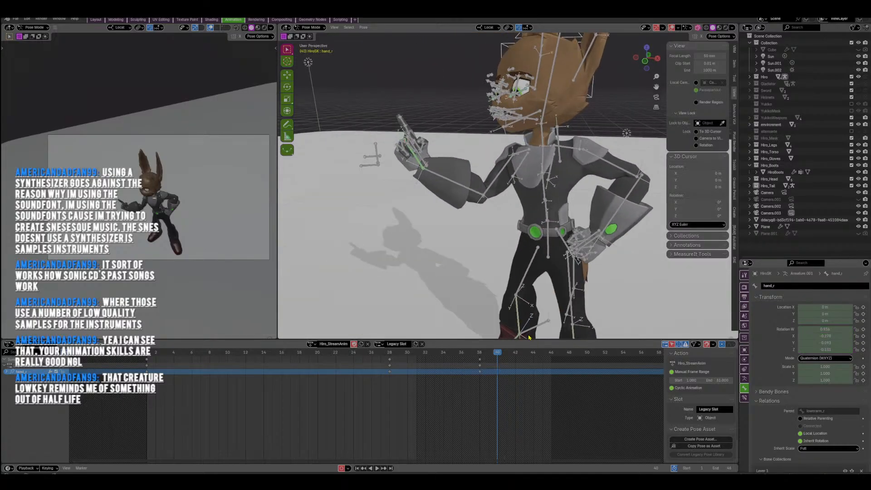
Rotate the right hand hand_r at frame 42 and play back the motion.
{"action": "left_click", "coordinate": [514, 356]}
{"action": "key", "text": "r"}
{"action": "left_click", "coordinate": [537, 185]}
{"action": "middle_click_drag", "start_coordinate": [537, 185], "coordinate": [434, 169]}
{"action": "key", "text": "r"}
{"action": "left_click", "coordinate": [435, 241]}
{"action": "middle_click_drag", "start_coordinate": [436, 241], "coordinate": [537, 229]}
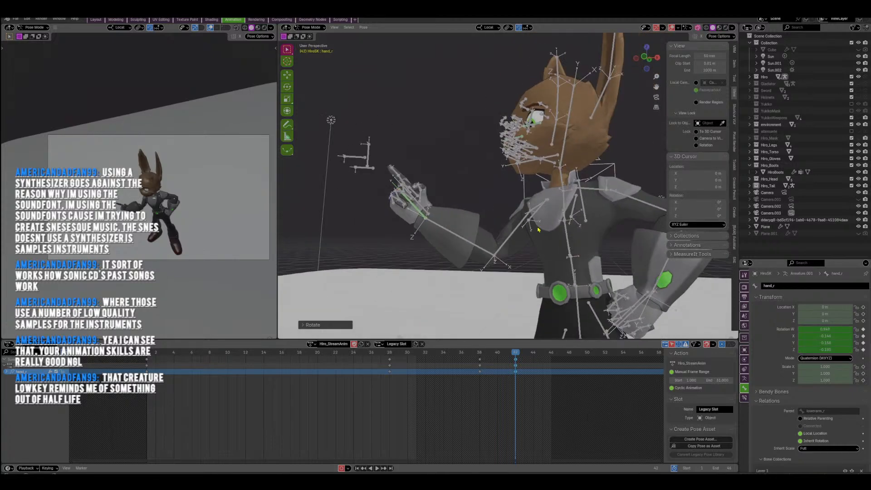
{"action": "key", "text": "space"}
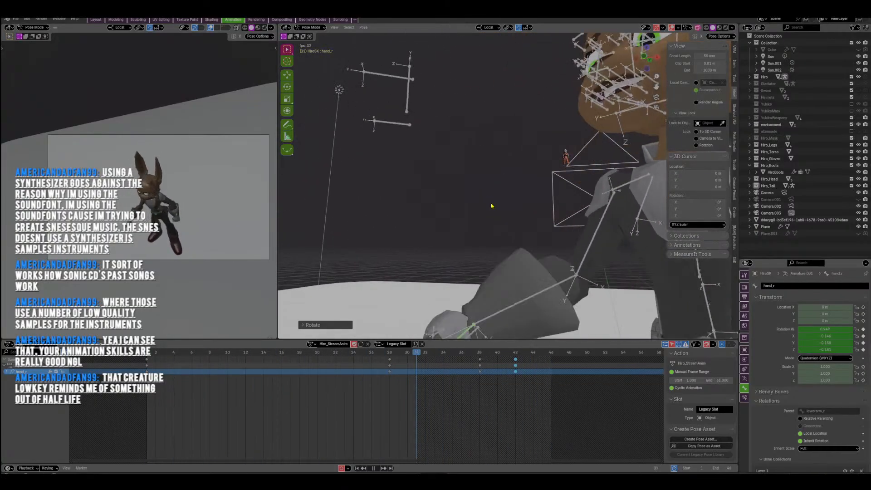
{"action": "key", "text": "space"}
Select the right thumb bones starting at thumb_01_r and rotate them at frame 38.
{"action": "left_click_drag", "start_coordinate": [469, 180], "coordinate": [471, 185]}
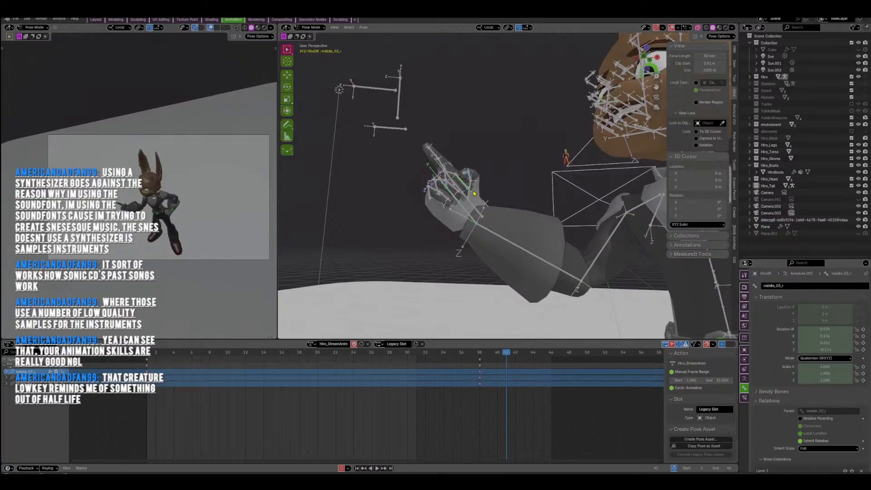
{"action": "middle_click_drag", "start_coordinate": [471, 189], "coordinate": [472, 198]}
{"action": "left_click", "coordinate": [468, 188]}
{"action": "left_click_drag", "start_coordinate": [462, 165], "coordinate": [471, 179], "text": "shift"}
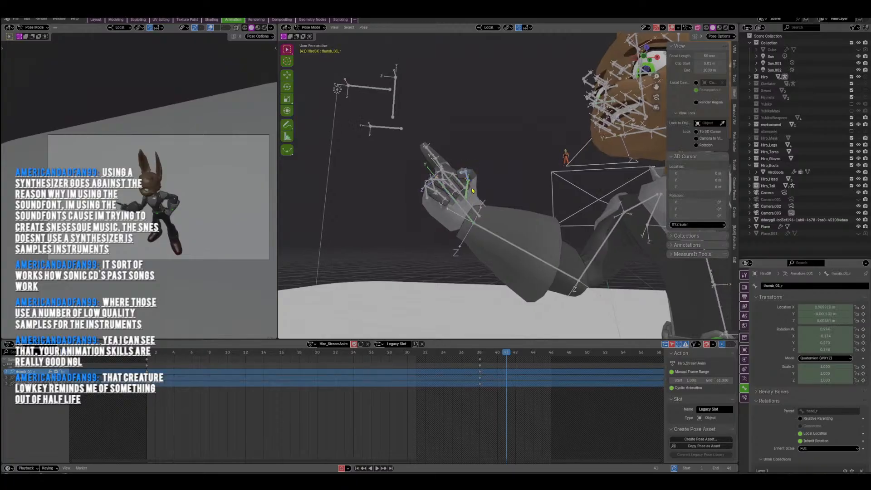
{"action": "middle_click_drag", "start_coordinate": [471, 179], "coordinate": [476, 182]}
{"action": "left_click_drag", "start_coordinate": [505, 354], "coordinate": [480, 355]}
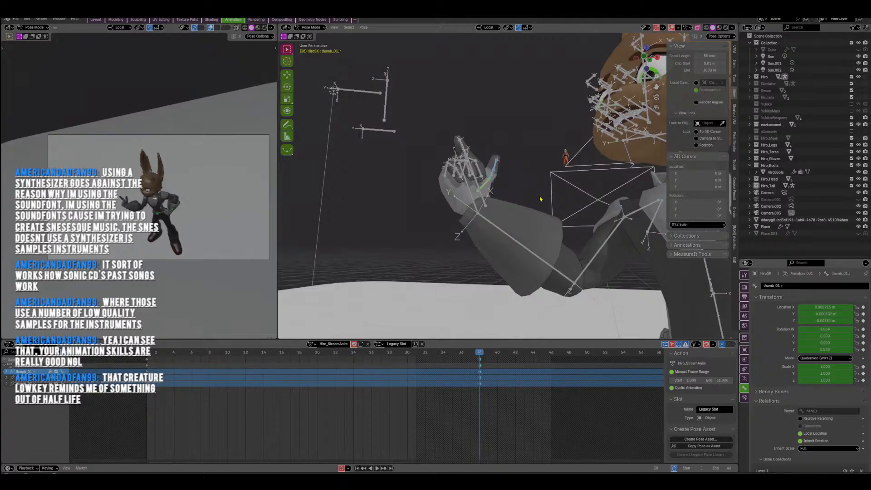
{"action": "middle_click_drag", "start_coordinate": [539, 199], "coordinate": [492, 247]}
{"action": "key", "text": "r"}
{"action": "left_click", "coordinate": [522, 220]}
Rotate the right forearm lowerarm_r further upright at frame 38.
{"action": "left_click", "coordinate": [492, 326]}
{"action": "left_click", "coordinate": [562, 249]}
{"action": "middle_click_drag", "start_coordinate": [534, 266], "coordinate": [549, 204]}
{"action": "key", "text": "r"}
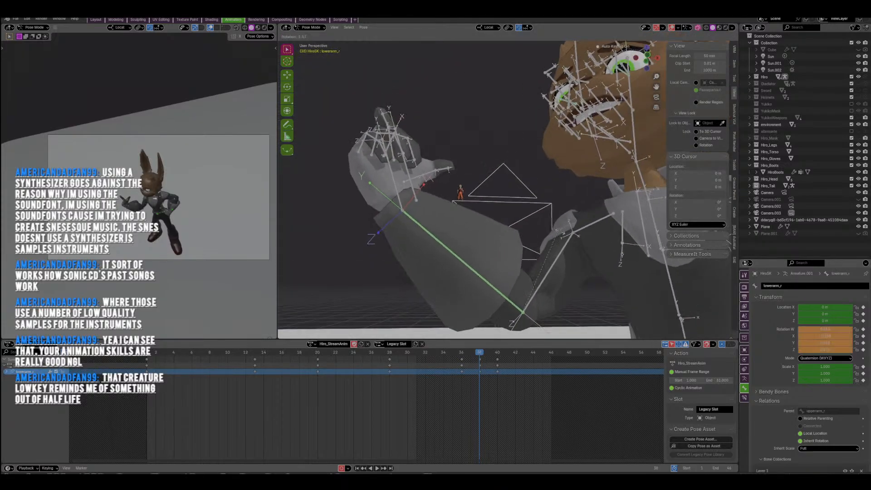
{"action": "left_click", "coordinate": [545, 281]}
{"action": "left_click", "coordinate": [555, 265]}
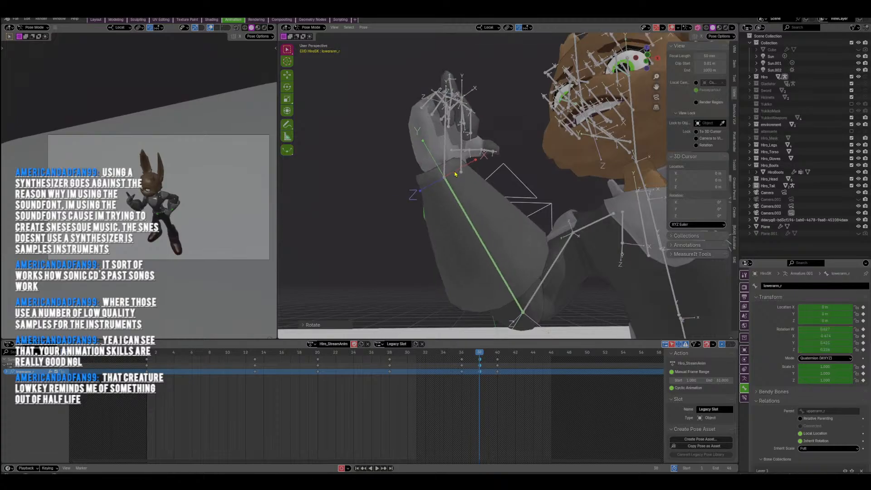
Rotate the right hand hand_r at frame 38 and play back the motion.
{"action": "middle_click_drag", "start_coordinate": [505, 178], "coordinate": [435, 204]}
{"action": "key", "text": "r"}
{"action": "left_click", "coordinate": [564, 201]}
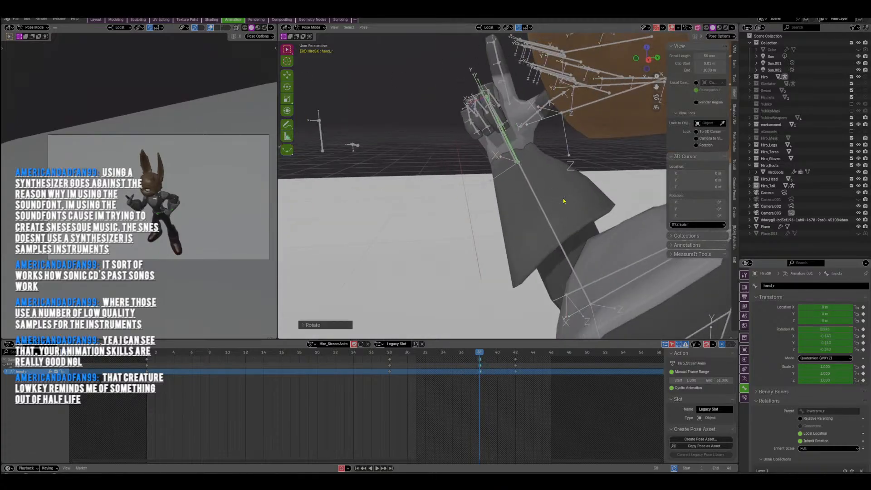
{"action": "middle_click_drag", "start_coordinate": [564, 200], "coordinate": [629, 209]}
{"action": "scroll", "coordinate": [629, 209], "scroll_direction": "down", "scroll_amount": 4}
{"action": "left_click", "coordinate": [488, 355]}
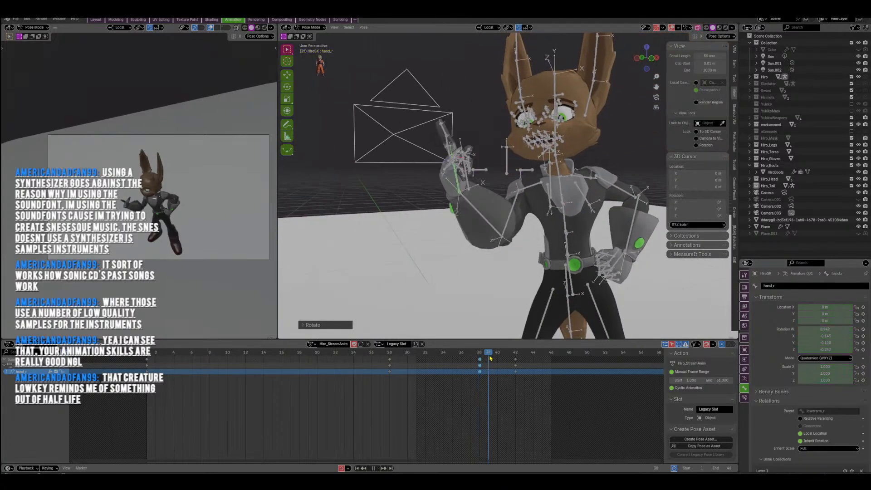
{"action": "key", "text": "space"}
At frame 42, rotate the right forearm lowerarm_r and the right upper arm upperarm_r.
{"action": "left_click", "coordinate": [489, 235]}
{"action": "middle_click_drag", "start_coordinate": [491, 240], "coordinate": [526, 202]}
{"action": "key", "text": "r"}
{"action": "left_click", "coordinate": [525, 236]}
{"action": "left_click", "coordinate": [494, 251]}
{"action": "middle_click_drag", "start_coordinate": [494, 251], "coordinate": [499, 335]}
{"action": "key", "text": "r"}
{"action": "left_click", "coordinate": [504, 297]}
{"action": "middle_click_drag", "start_coordinate": [505, 292], "coordinate": [521, 238]}
Refine the rotation of the right hand hand_r at frame 42 and play back the motion.
{"action": "key", "text": "r"}
{"action": "left_click", "coordinate": [560, 172]}
{"action": "key", "text": "r"}
{"action": "left_click", "coordinate": [561, 175]}
{"action": "key", "text": "space"}
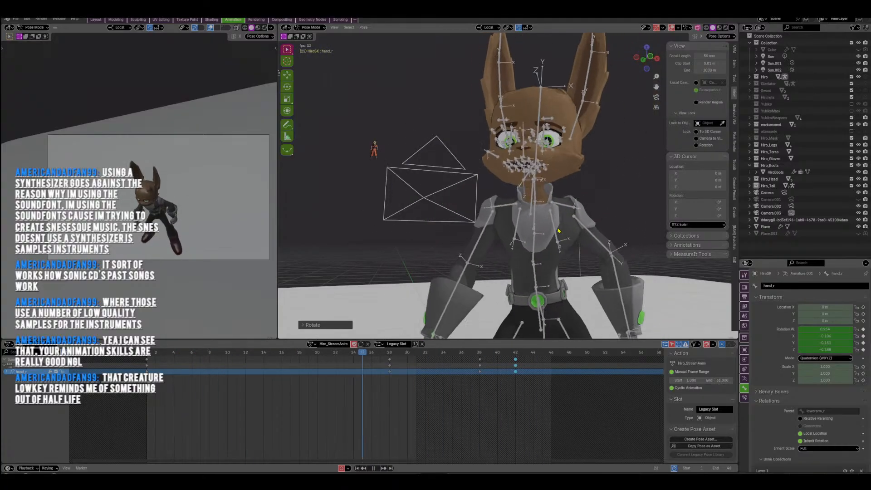
{"action": "key", "text": "Escape"}
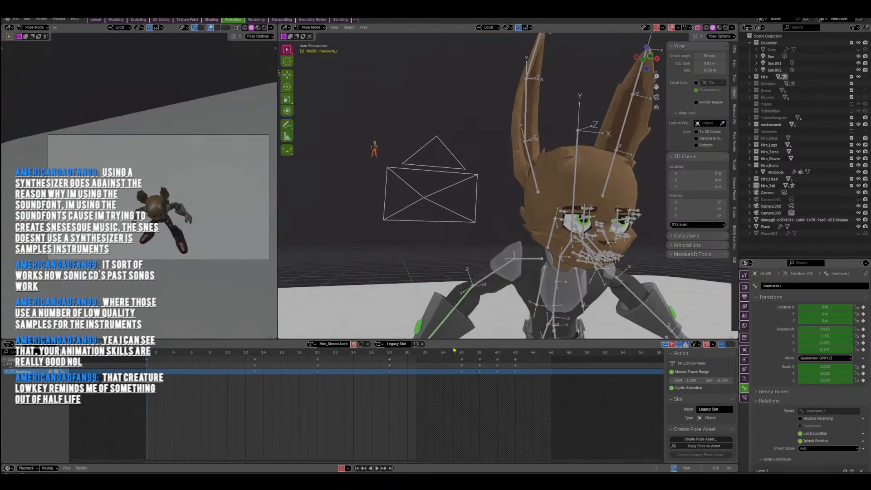
Delete the right forearm lowerarm_r keyframe at frame 40 and play back the motion.
{"action": "key", "text": "space"}
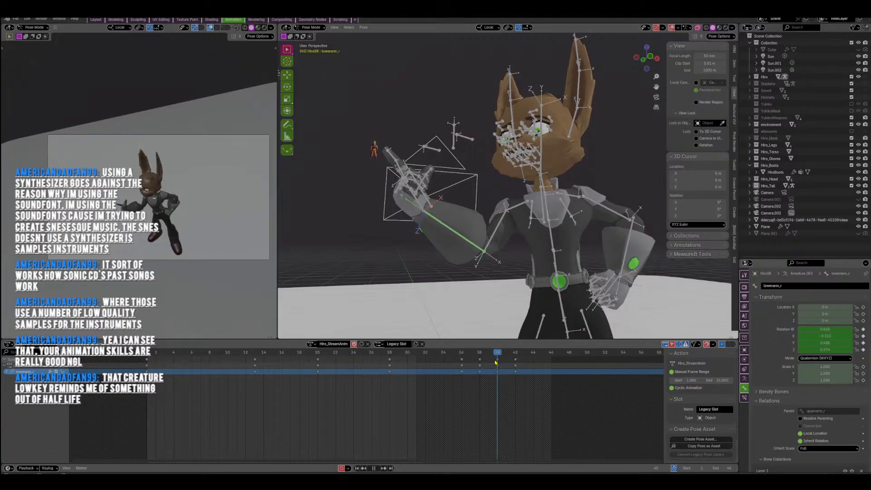
{"action": "left_click", "coordinate": [497, 360]}
{"action": "key", "text": "x"}
{"action": "left_click", "coordinate": [497, 359]}
{"action": "left_click_drag", "start_coordinate": [496, 354], "coordinate": [435, 362]}
{"action": "key", "text": "space"}
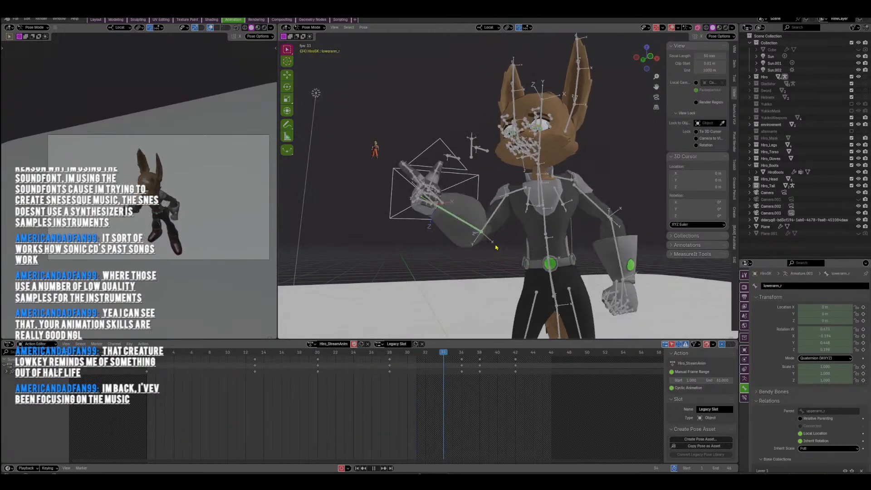
{"action": "key", "text": "space"}
Delete the right upper arm upperarm_r keyframe at frame 40 and move its frame 36 keyframe to frame 35.
{"action": "left_click", "coordinate": [499, 223]}
{"action": "left_click", "coordinate": [497, 353]}
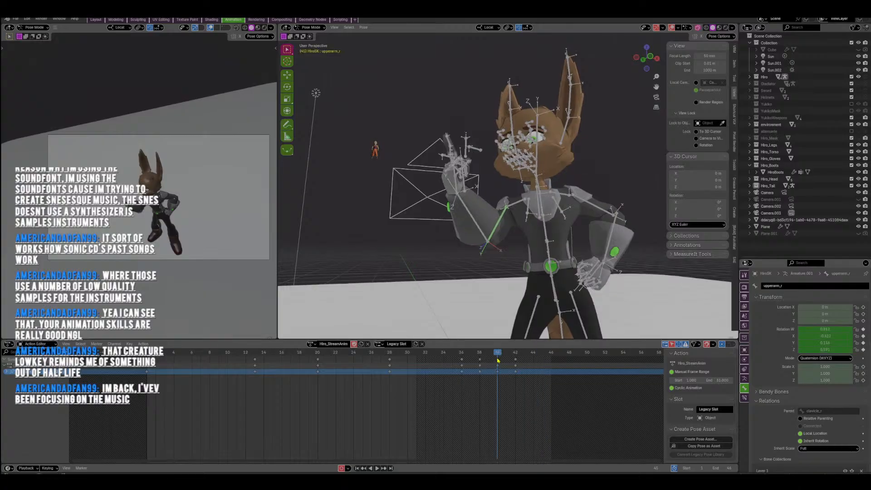
{"action": "left_click", "coordinate": [498, 359]}
{"action": "key", "text": "x"}
{"action": "left_click", "coordinate": [497, 359]}
{"action": "left_click_drag", "start_coordinate": [474, 361], "coordinate": [464, 367]}
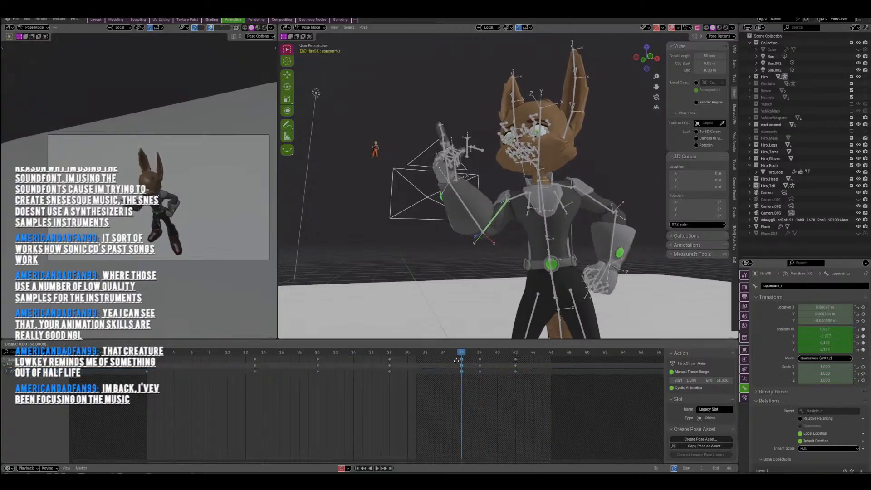
{"action": "key", "text": "space"}
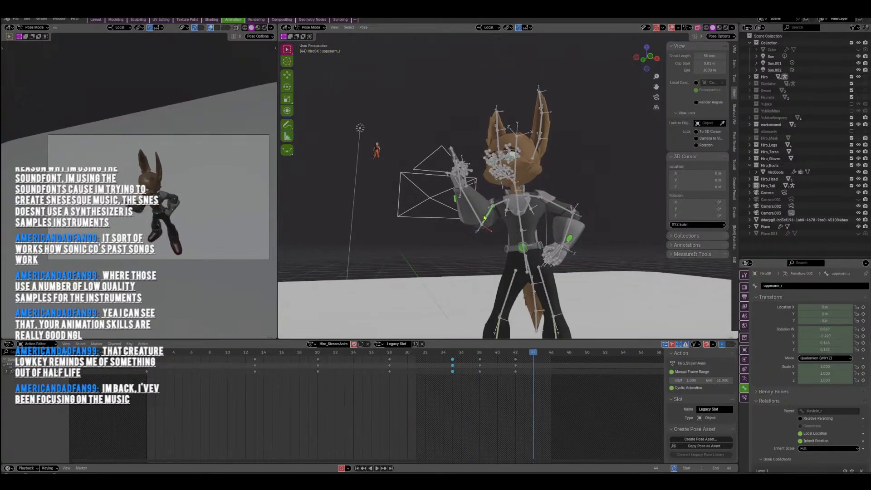
Move the right forearm lowerarm_r keyframe from frame 38 to frame 39.
{"action": "left_click", "coordinate": [472, 207]}
{"action": "middle_click_drag", "start_coordinate": [472, 208], "coordinate": [459, 213]}
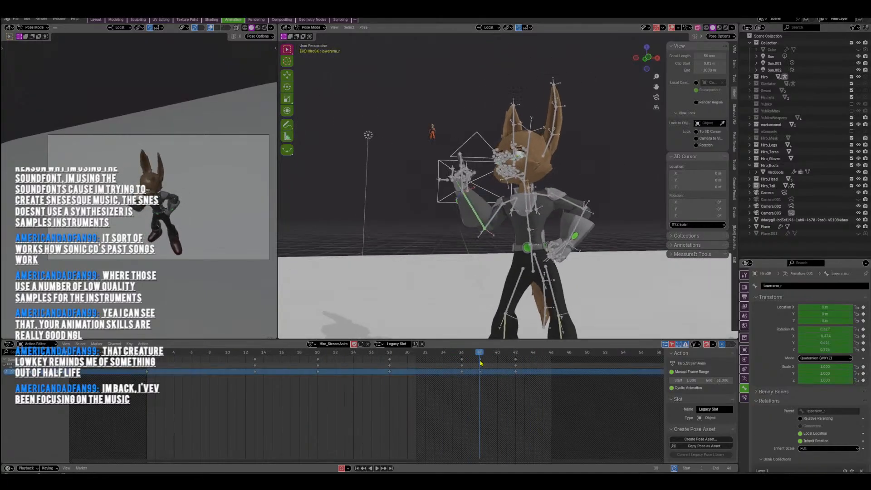
{"action": "left_click", "coordinate": [479, 359]}
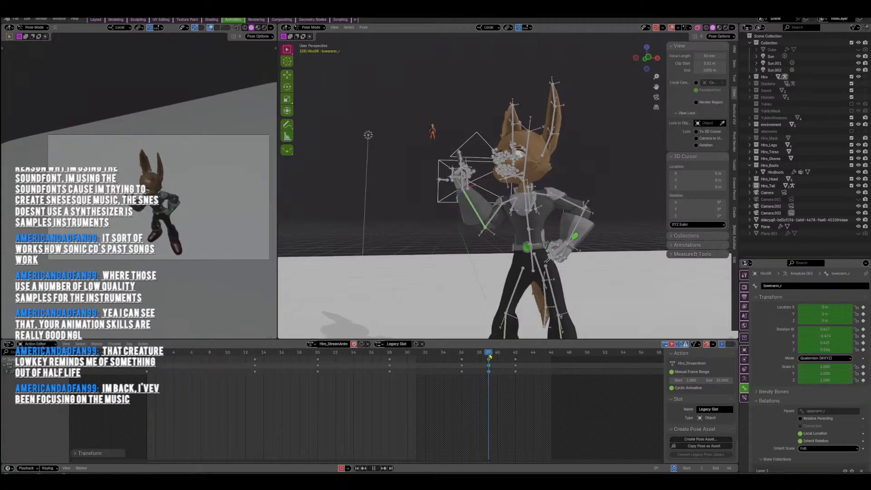
Rotate the right hand hand_r at frame 35 and play back the motion.
{"action": "middle_click_drag", "start_coordinate": [480, 214], "coordinate": [466, 185]}
{"action": "left_click", "coordinate": [456, 181]}
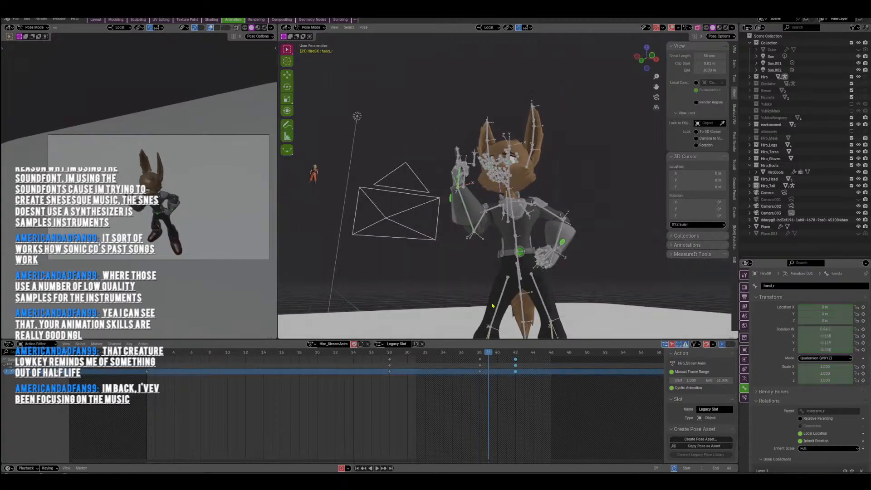
{"action": "middle_click_drag", "start_coordinate": [486, 258], "coordinate": [419, 259]}
{"action": "key", "text": "r"}
{"action": "left_click", "coordinate": [517, 211]}
{"action": "middle_click_drag", "start_coordinate": [517, 211], "coordinate": [572, 175]}
{"action": "key", "text": "r"}
{"action": "left_click", "coordinate": [543, 160]}
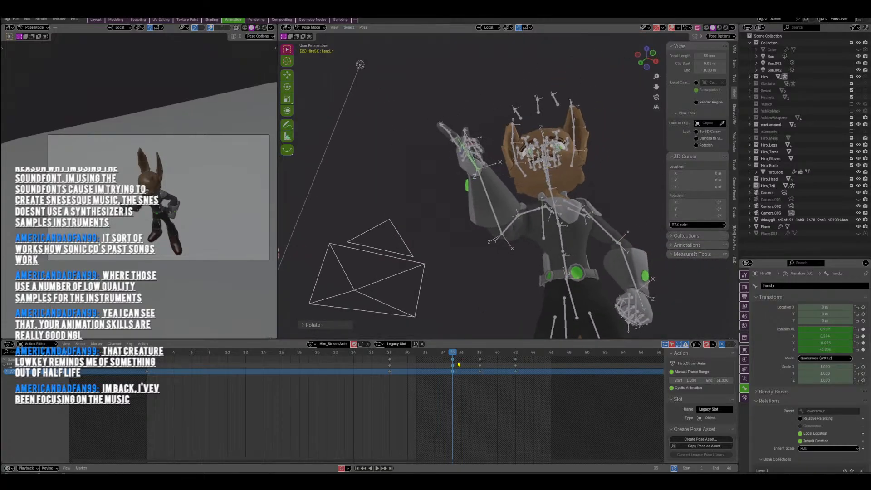
{"action": "key", "text": "space"}
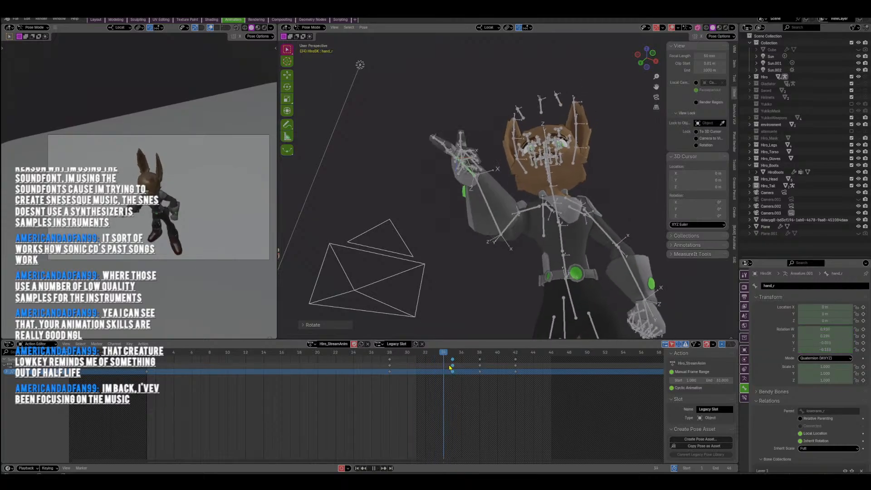
{"action": "middle_click_drag", "start_coordinate": [585, 213], "coordinate": [521, 229]}
{"action": "key", "text": "space"}
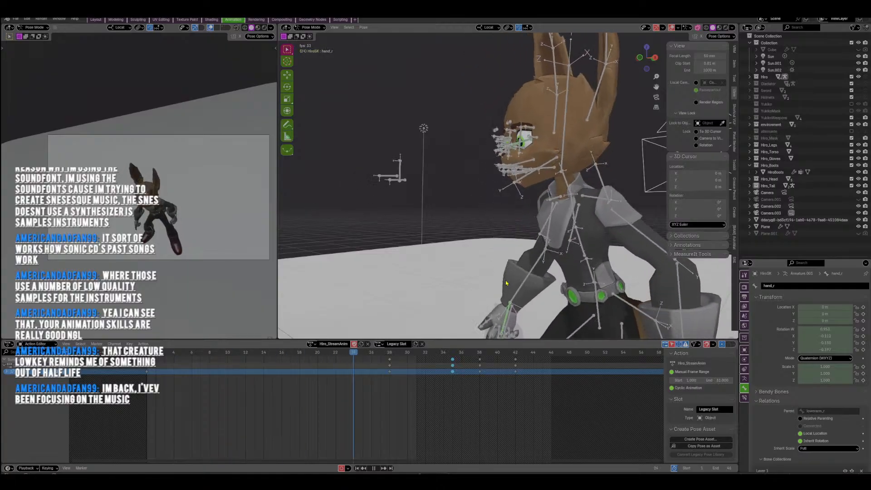
Try rotating the tail's end bones upward at frame 12 and play back the motion.
{"action": "scroll", "coordinate": [505, 306], "scroll_direction": "down", "scroll_amount": 3}
{"action": "middle_click_drag", "start_coordinate": [540, 254], "coordinate": [493, 234]}
{"action": "scroll", "coordinate": [542, 211], "scroll_direction": "down", "scroll_amount": 2}
{"action": "key", "text": "space"}
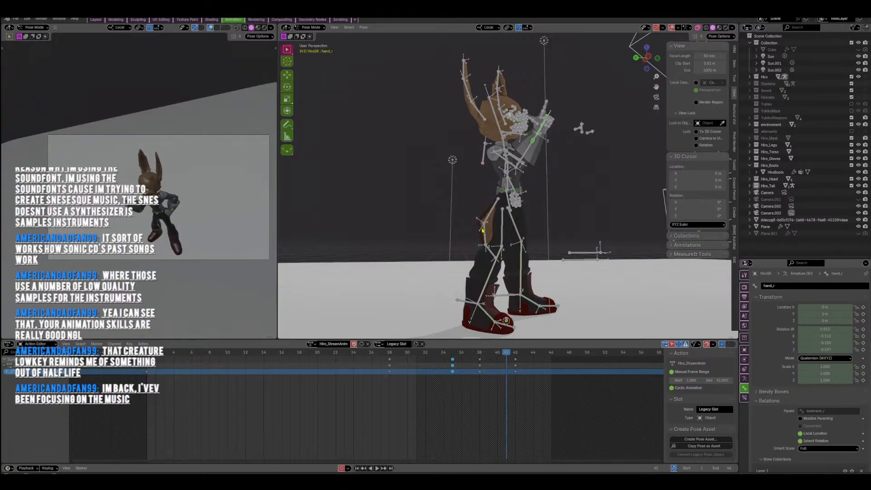
{"action": "left_click", "coordinate": [479, 251]}
{"action": "left_click", "coordinate": [268, 358]}
{"action": "key", "text": "space"}
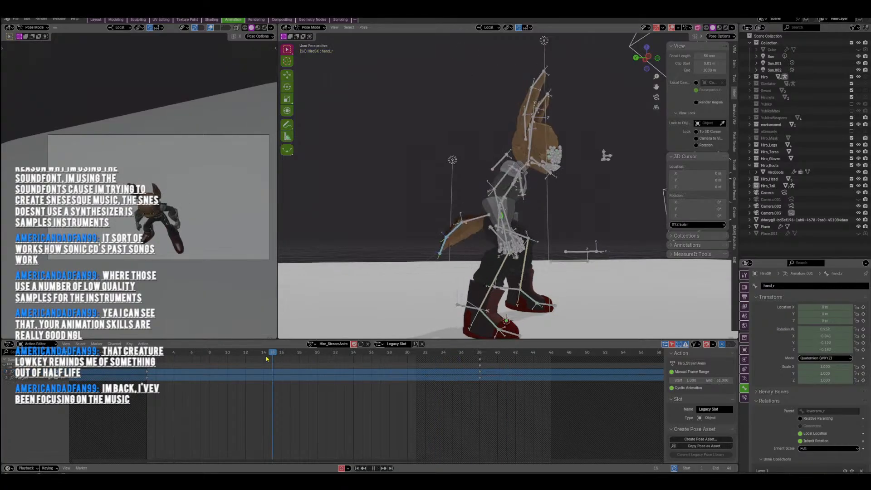
{"action": "middle_click_drag", "start_coordinate": [424, 267], "coordinate": [476, 238], "text": "shift"}
{"action": "scroll", "coordinate": [476, 238], "scroll_direction": "up", "scroll_amount": 1}
{"action": "key", "text": "r"}
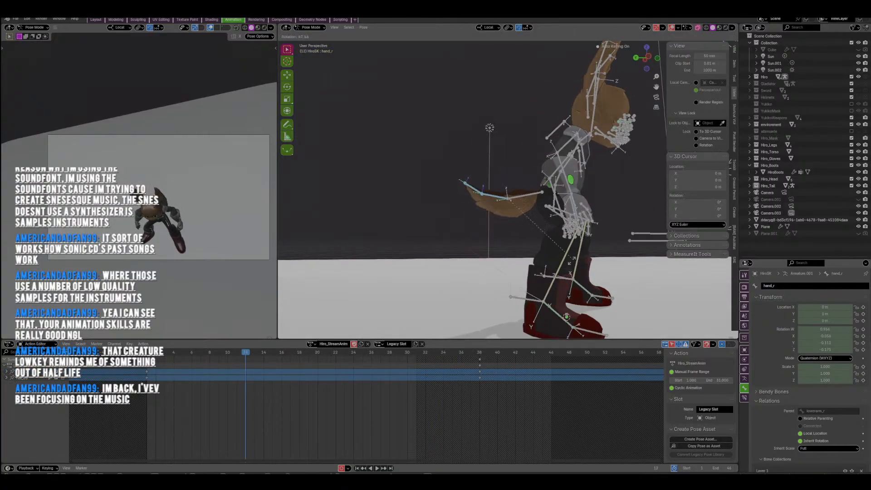
{"action": "left_click", "coordinate": [489, 295]}
{"action": "key", "text": "space"}
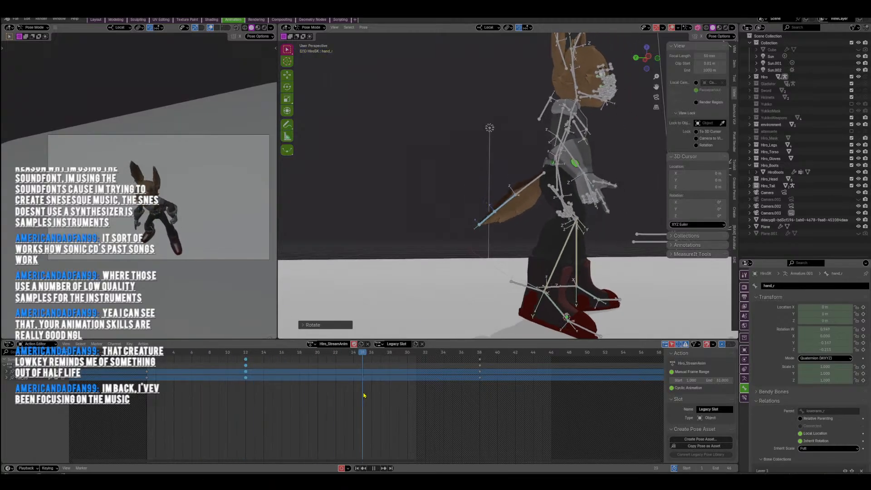
Try raising the tail's base bone Tail_01 at frame 12 and play back the motion.
{"action": "middle_click_drag", "start_coordinate": [511, 251], "coordinate": [501, 247], "text": "shift"}
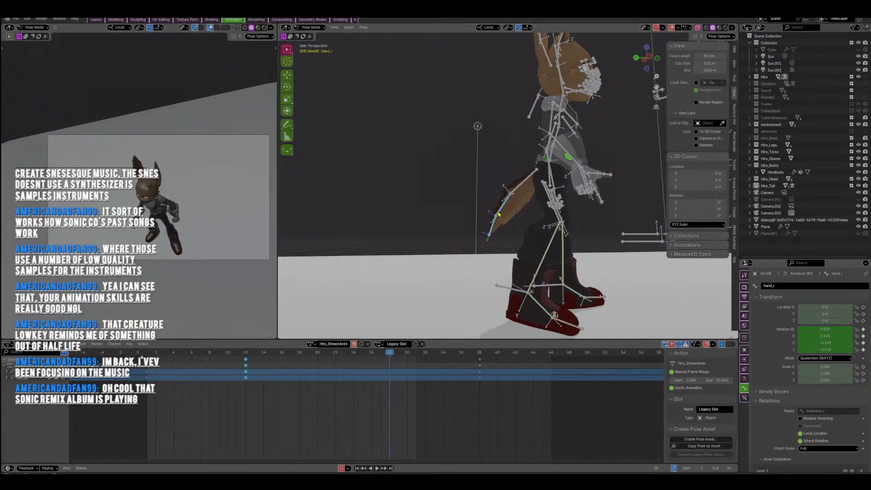
{"action": "left_click", "coordinate": [514, 192]}
{"action": "left_click", "coordinate": [245, 350]}
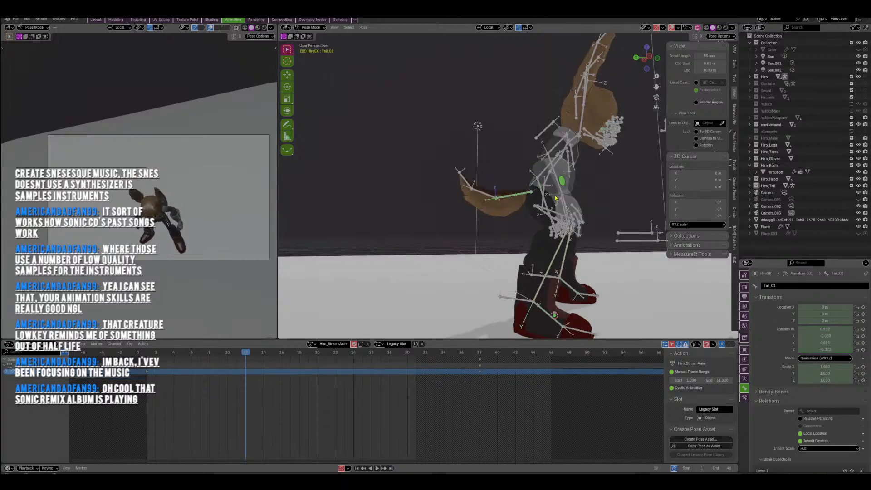
{"action": "key", "text": "r"}
{"action": "left_click", "coordinate": [590, 221]}
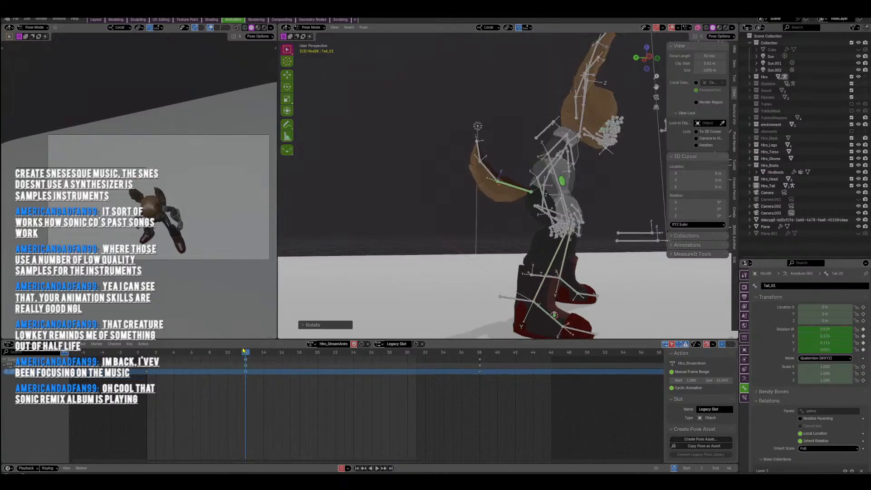
{"action": "key", "text": "space"}
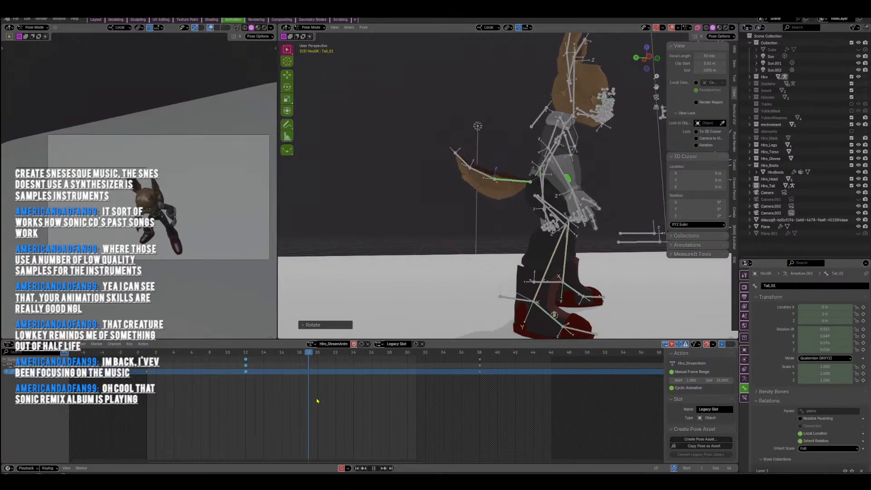
{"action": "key", "text": "space"}
Delete the tail bones' keyframes at frame 12 and rotate the tail downward at that frame instead.
{"action": "left_click_drag", "start_coordinate": [475, 190], "coordinate": [467, 190]}
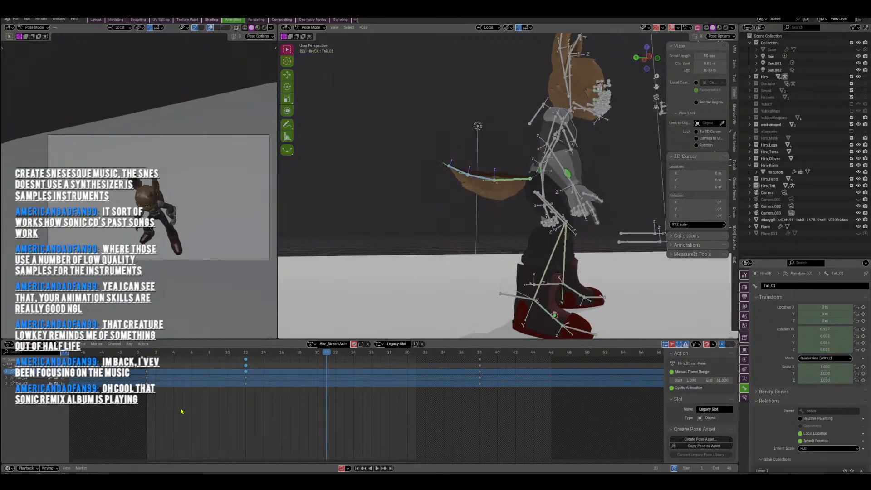
{"action": "left_click", "coordinate": [247, 354]}
{"action": "left_click", "coordinate": [246, 361]}
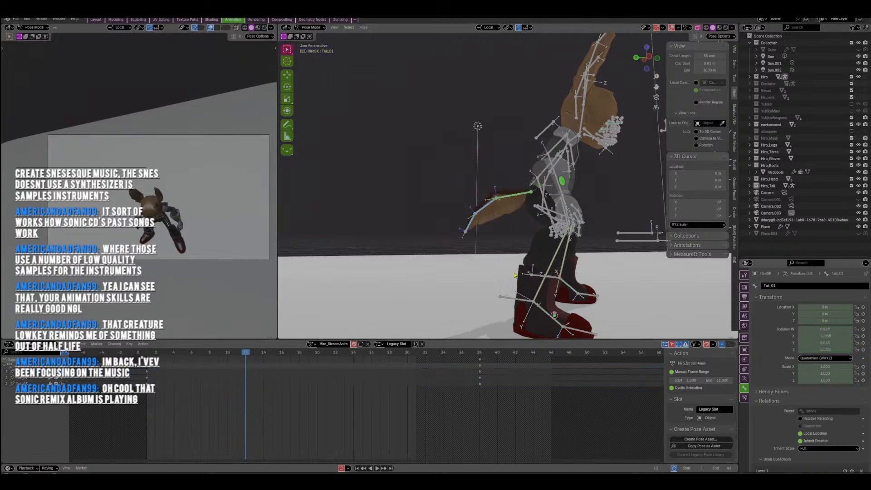
{"action": "key", "text": "r"}
{"action": "left_click", "coordinate": [624, 235]}
{"action": "key", "text": "r"}
{"action": "left_click", "coordinate": [621, 240]}
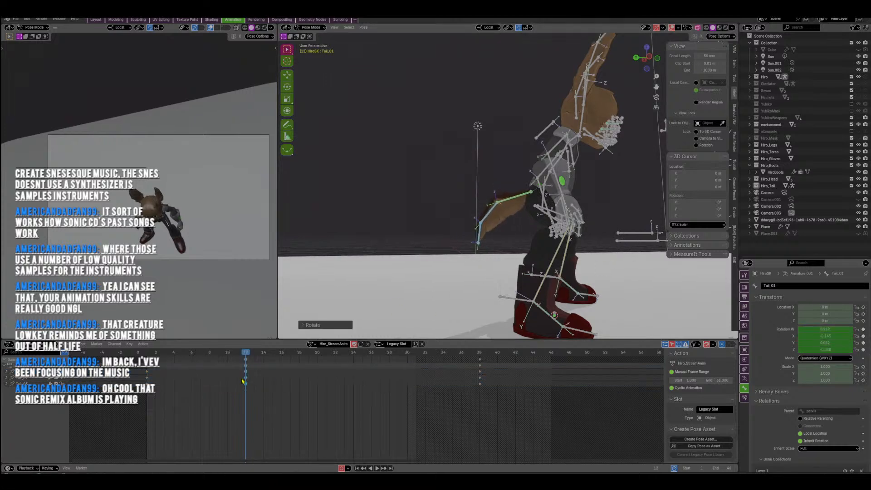
Rotate the tail bones at frame 26 so the tail end swings outward behind the legs.
{"action": "left_click_drag", "start_coordinate": [246, 353], "coordinate": [371, 403]}
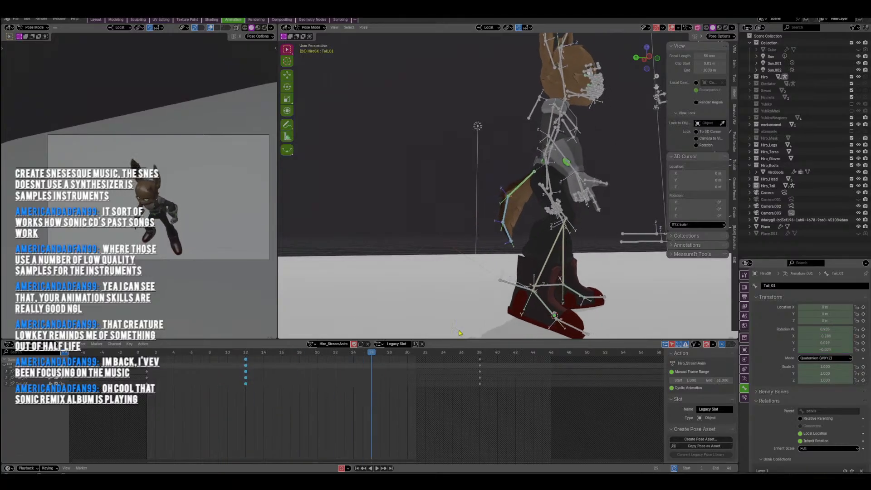
{"action": "key", "text": "r"}
{"action": "left_click", "coordinate": [521, 261]}
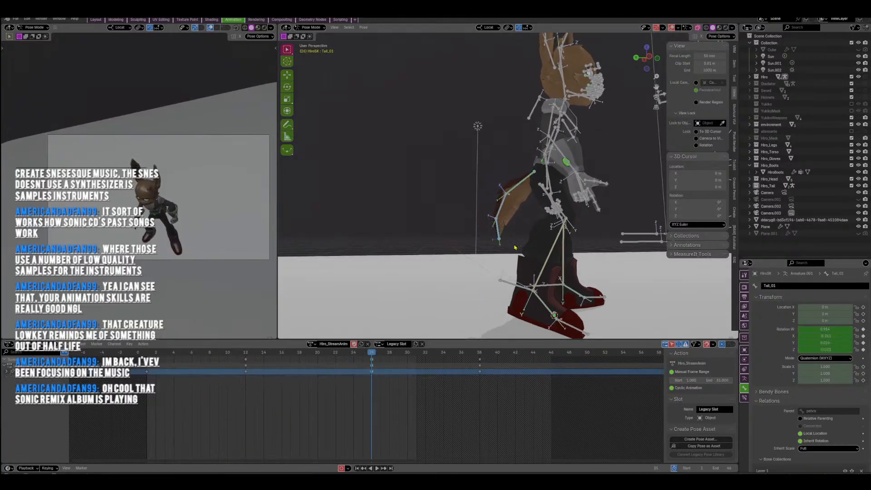
{"action": "key", "text": "r"}
{"action": "left_click", "coordinate": [512, 269]}
{"action": "key", "text": "space"}
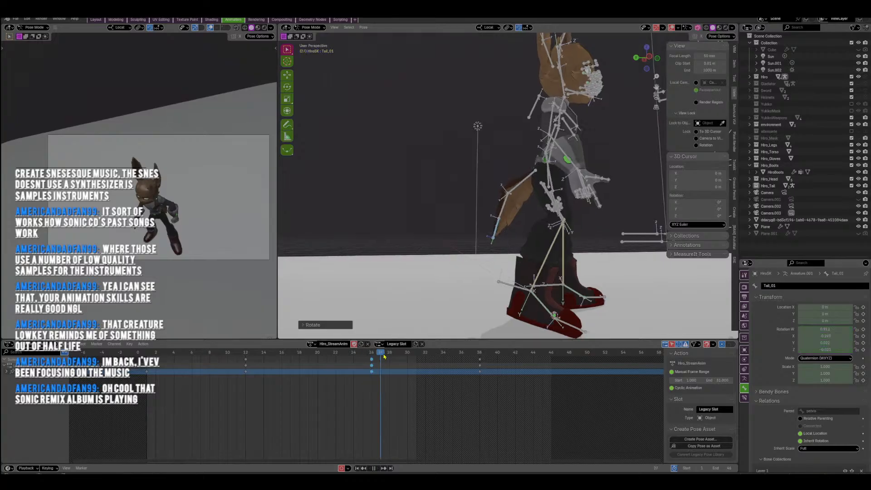
Rotate the tail's end bones up and backward at frame 35.
{"action": "left_click_drag", "start_coordinate": [469, 380], "coordinate": [452, 391]}
{"action": "left_click_drag", "start_coordinate": [516, 217], "coordinate": [510, 237]}
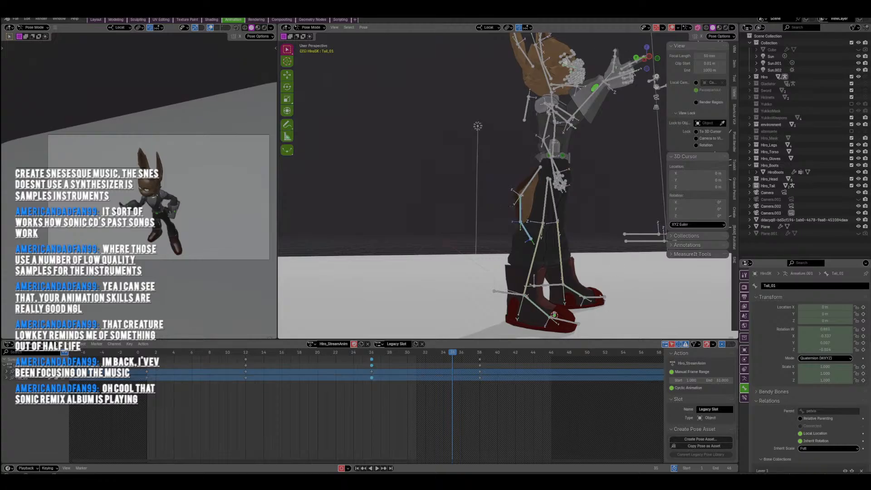
{"action": "key", "text": "r"}
{"action": "left_click", "coordinate": [537, 311]}
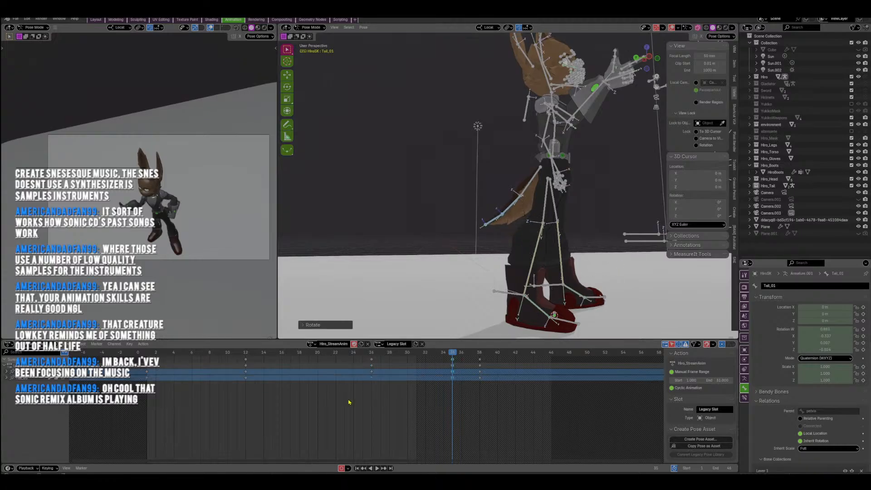
Rotate the whole tail at frame 38, bending its end bones backward away from the legs.
{"action": "left_click_drag", "start_coordinate": [452, 352], "coordinate": [486, 367]}
{"action": "left_click", "coordinate": [528, 190], "text": "shift"}
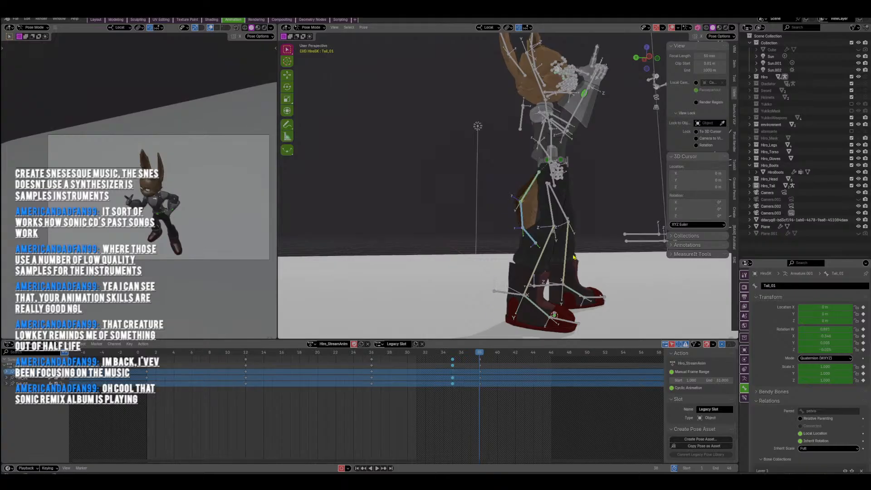
{"action": "key", "text": "r"}
{"action": "left_click", "coordinate": [566, 273]}
{"action": "key", "text": "r"}
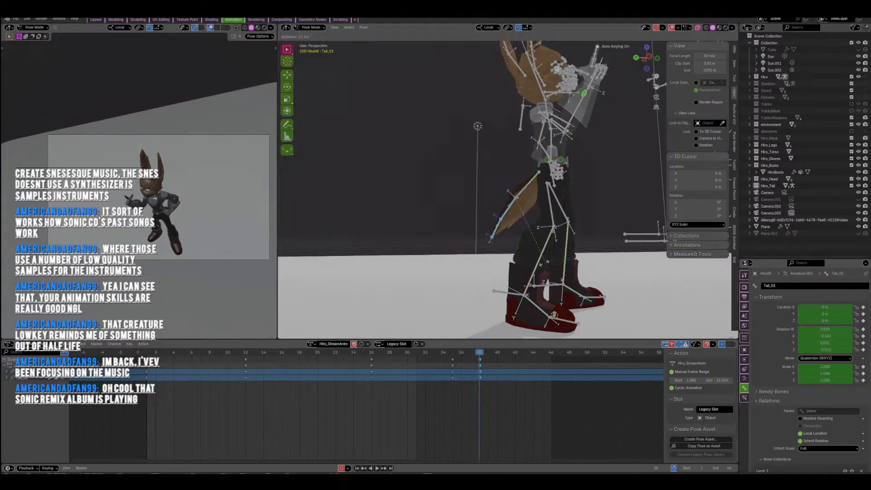
{"action": "left_click", "coordinate": [511, 228]}
{"action": "left_click_drag", "start_coordinate": [480, 242], "coordinate": [480, 243]}
{"action": "key", "text": "r"}
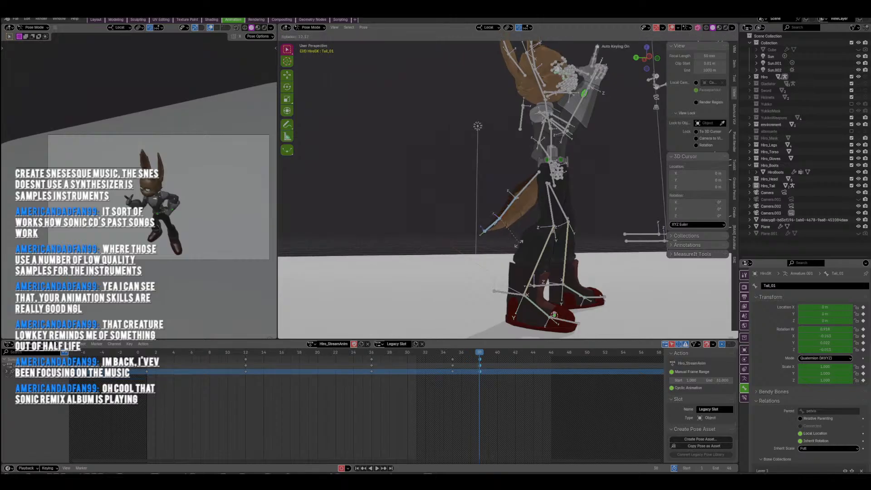
{"action": "left_click", "coordinate": [510, 217]}
Refine the bend of the middle tail bone and the base bone Tail_01 at frame 38.
{"action": "key", "text": "r"}
{"action": "left_click", "coordinate": [525, 199]}
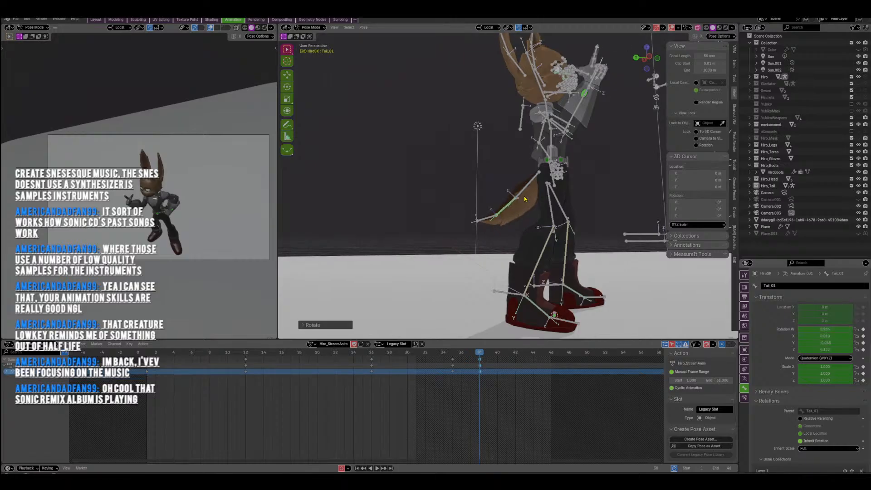
{"action": "key", "text": "r"}
{"action": "left_click", "coordinate": [585, 237]}
{"action": "key", "text": "r"}
{"action": "left_click", "coordinate": [564, 258]}
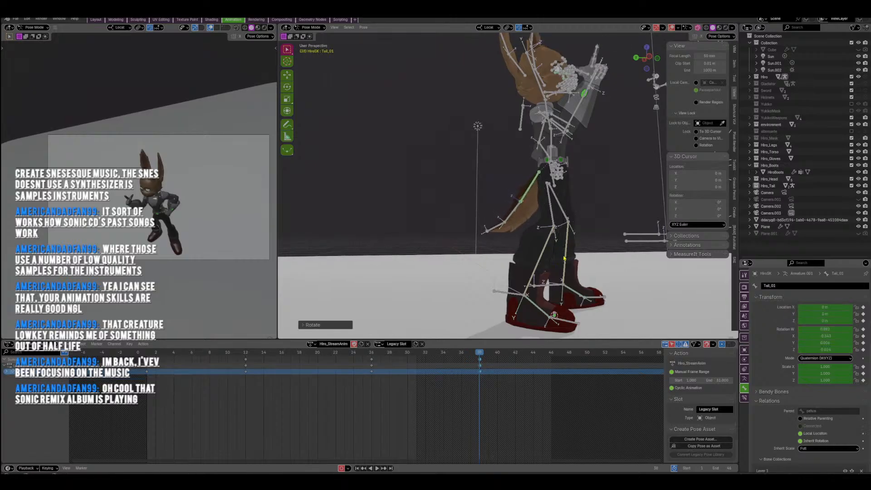
Move the tail bones' frame 38 keyframes to frame 40 and rotate the tail at frame 42.
{"action": "left_click_drag", "start_coordinate": [477, 242], "coordinate": [477, 242]}
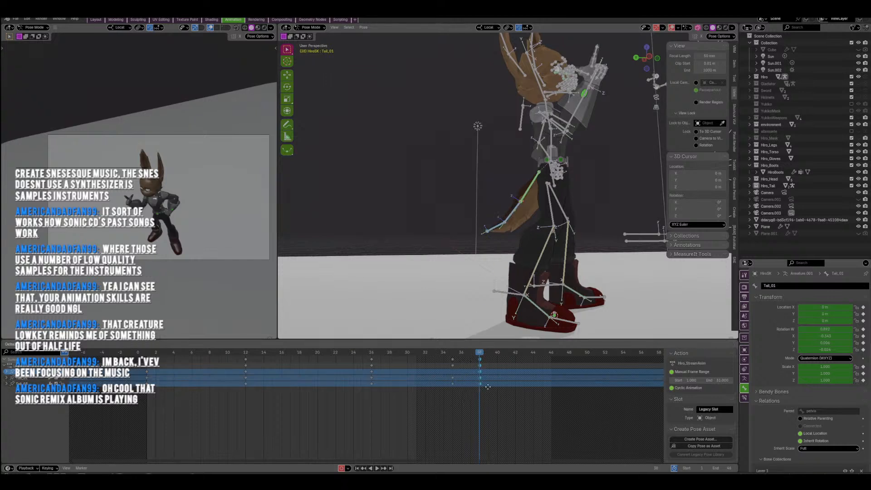
{"action": "left_click_drag", "start_coordinate": [498, 354], "coordinate": [516, 356]}
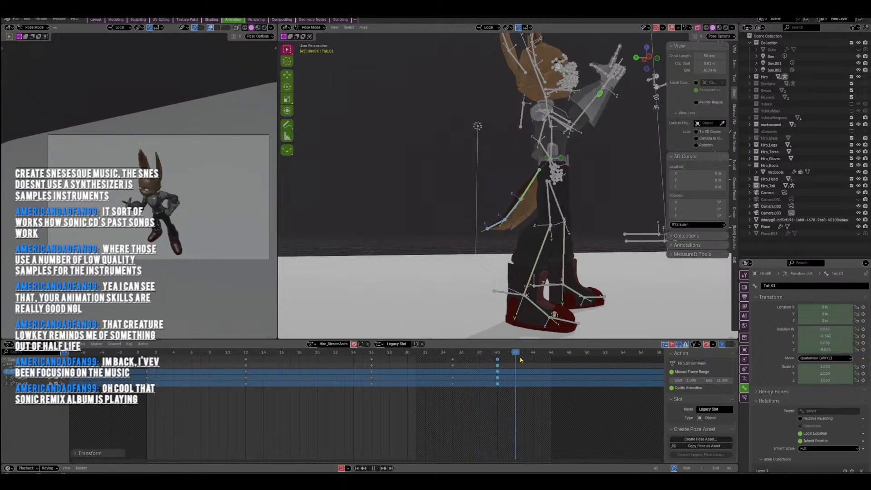
{"action": "key", "text": "r"}
{"action": "left_click", "coordinate": [618, 248]}
{"action": "key", "text": "space"}
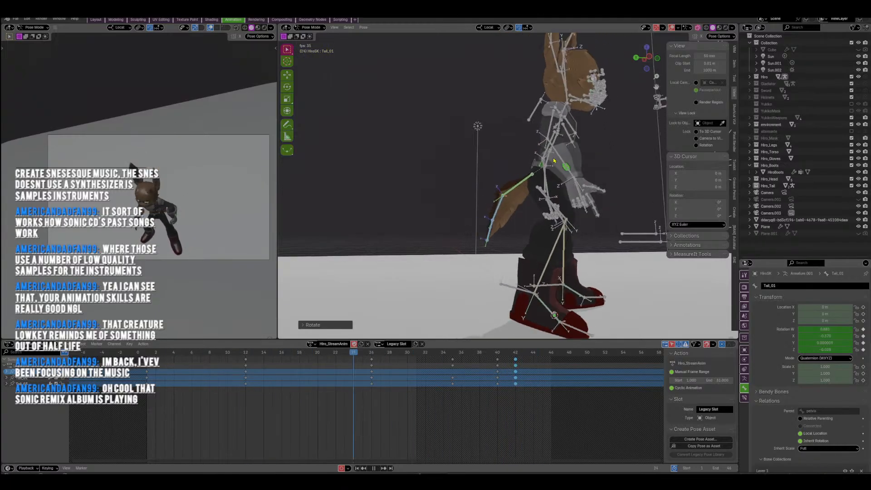
Move the Jaw bone at frame 21 to adjust the mouth.
{"action": "middle_click_drag", "start_coordinate": [467, 205], "coordinate": [538, 219]}
{"action": "scroll", "coordinate": [540, 226], "scroll_direction": "up", "scroll_amount": 8}
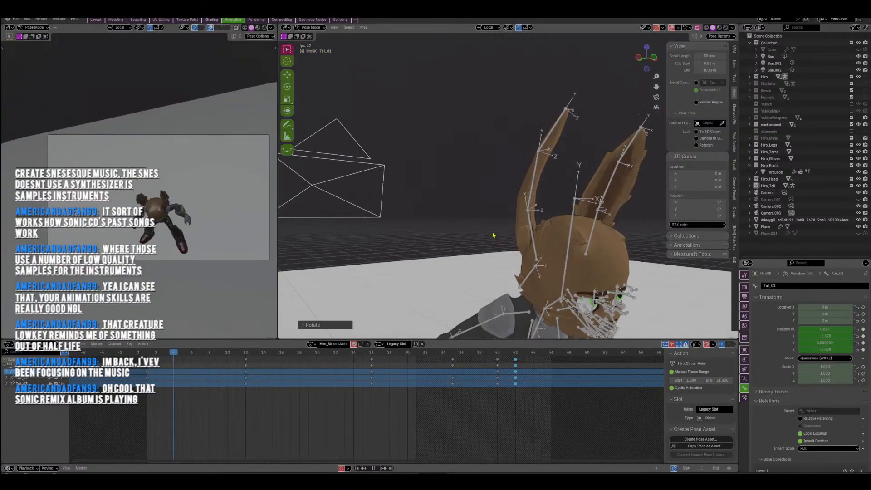
{"action": "middle_click_drag", "start_coordinate": [545, 272], "coordinate": [467, 213]}
{"action": "key", "text": "space"}
{"action": "left_click", "coordinate": [496, 208]}
{"action": "left_click_drag", "start_coordinate": [494, 350], "coordinate": [326, 364]}
{"action": "middle_click_drag", "start_coordinate": [433, 303], "coordinate": [521, 117], "text": "shift"}
{"action": "key", "text": "g"}
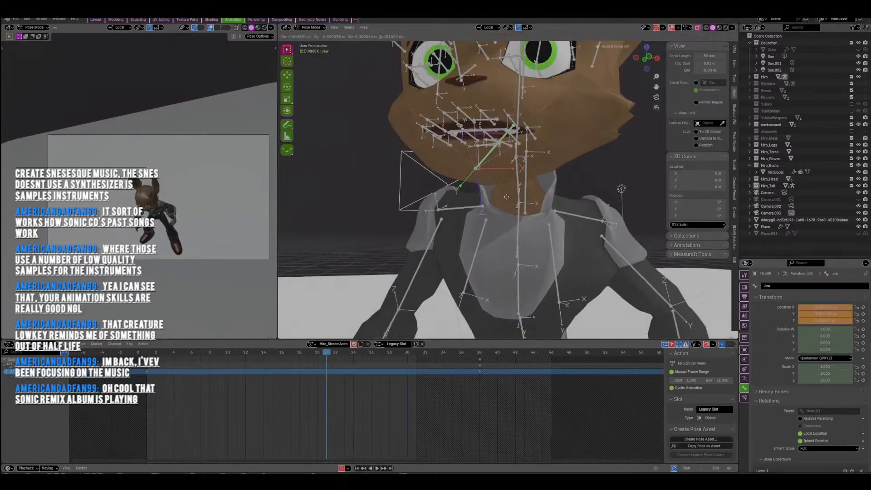
{"action": "left_click", "coordinate": [506, 195]}
Rotate and move the Jaw bone at frame 29.
{"action": "key", "text": "space"}
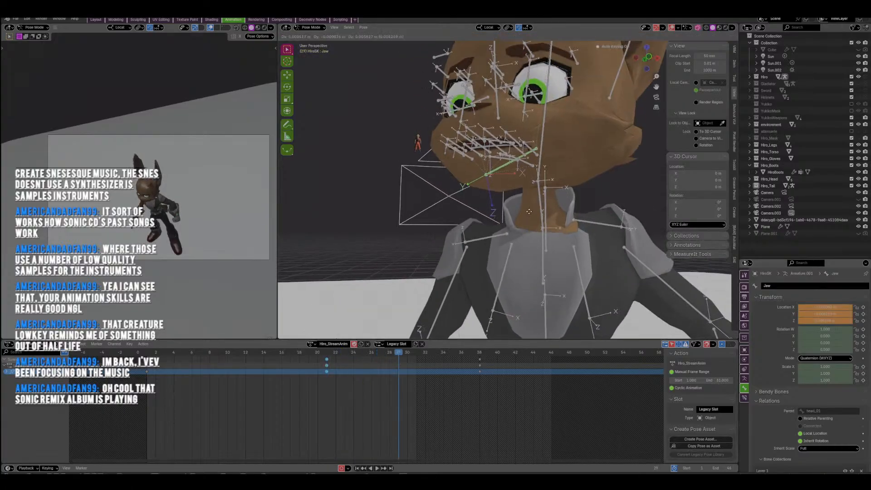
{"action": "key", "text": "space"}
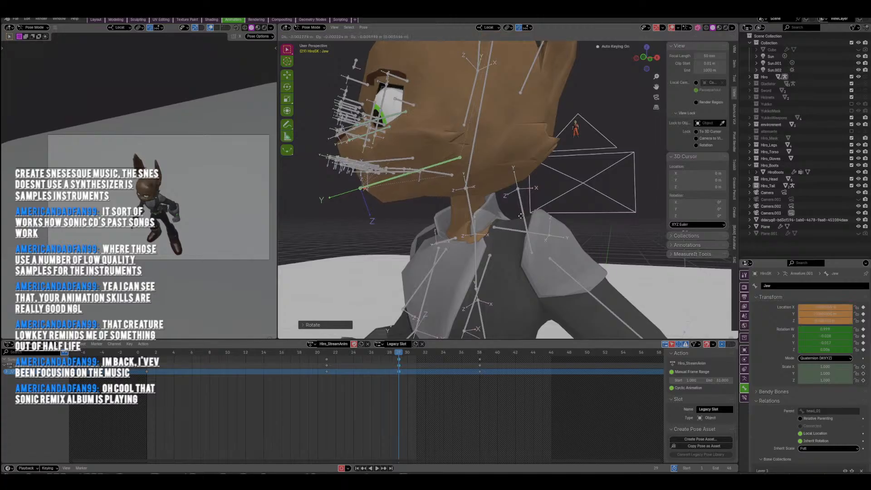
{"action": "middle_click_drag", "start_coordinate": [522, 206], "coordinate": [518, 180]}
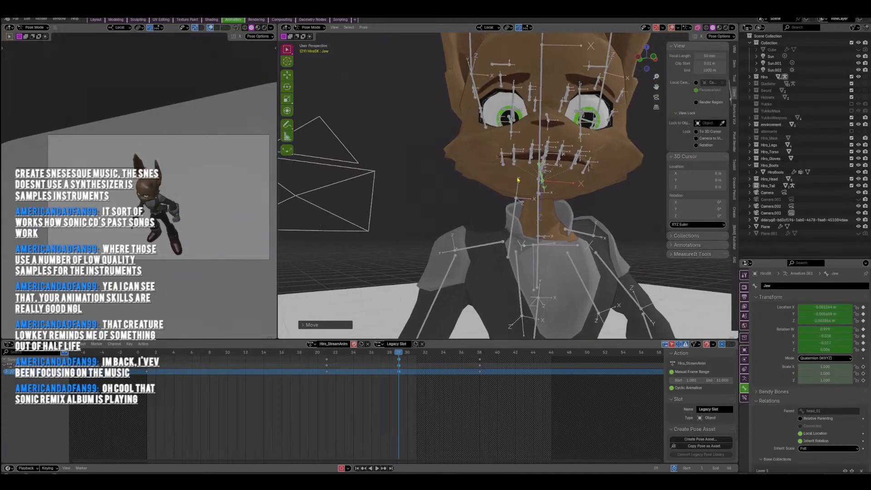
Move the mouth_smile_l bone at frame 29 to adjust the corner of the mouth.
{"action": "left_click_drag", "start_coordinate": [503, 164], "coordinate": [508, 171]}
{"action": "mouse_move", "coordinate": [508, 171]}
{"action": "middle_mouse_down"}
{"action": "mouse_move", "coordinate": [524, 178]}
{"action": "mouse_move", "coordinate": [512, 167]}
{"action": "middle_mouse_up"}
{"action": "key", "text": "g"}
{"action": "left_click", "coordinate": [508, 162]}
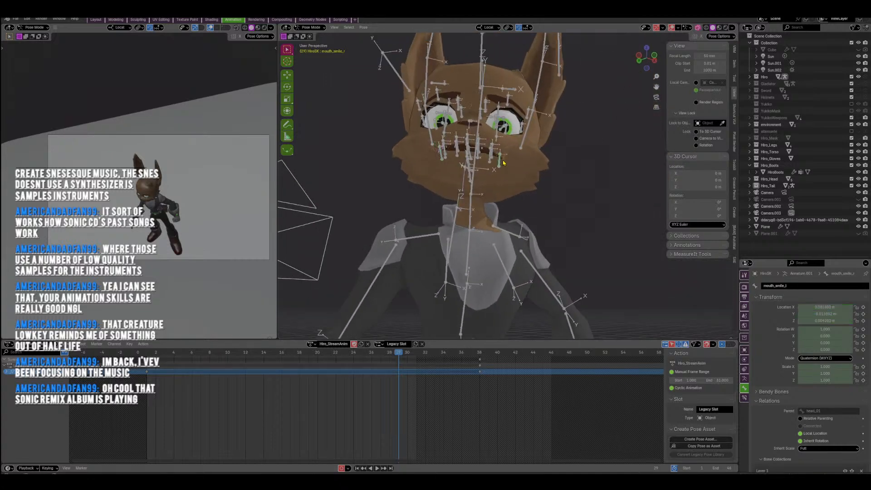
Play the animation and examine the character's pose and gaze at frame 42 from several angles, with and without the overlays.
{"action": "key", "text": "space"}
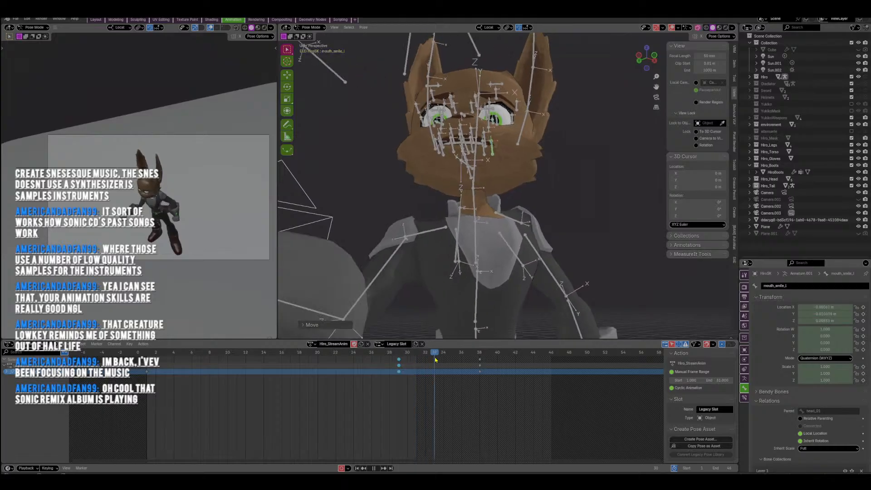
{"action": "left_click_drag", "start_coordinate": [436, 359], "coordinate": [517, 375]}
{"action": "scroll", "coordinate": [508, 226], "scroll_direction": "down", "scroll_amount": 3}
{"action": "middle_click_drag", "start_coordinate": [490, 213], "coordinate": [422, 188]}
{"action": "scroll", "coordinate": [553, 216], "scroll_direction": "down", "scroll_amount": 3}
{"action": "left_click", "coordinate": [527, 186]}
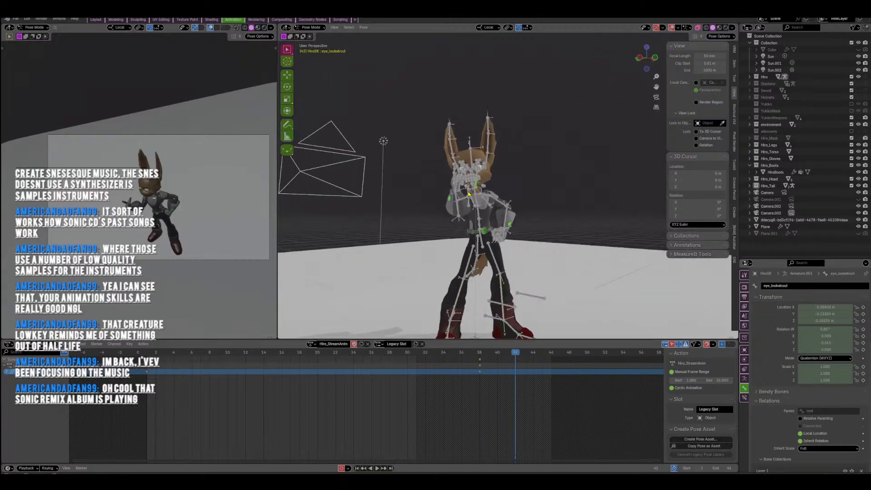
{"action": "scroll", "coordinate": [422, 188], "scroll_direction": "up", "scroll_amount": 1}
{"action": "left_click", "coordinate": [697, 28]}
{"action": "middle_click_drag", "start_coordinate": [560, 165], "coordinate": [578, 134], "text": "shift"}
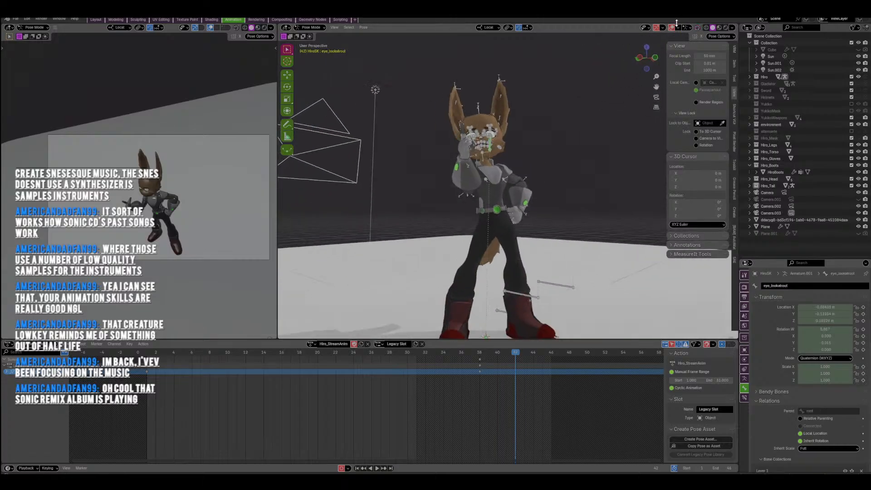
{"action": "left_click", "coordinate": [697, 28]}
{"action": "left_click", "coordinate": [670, 28]}
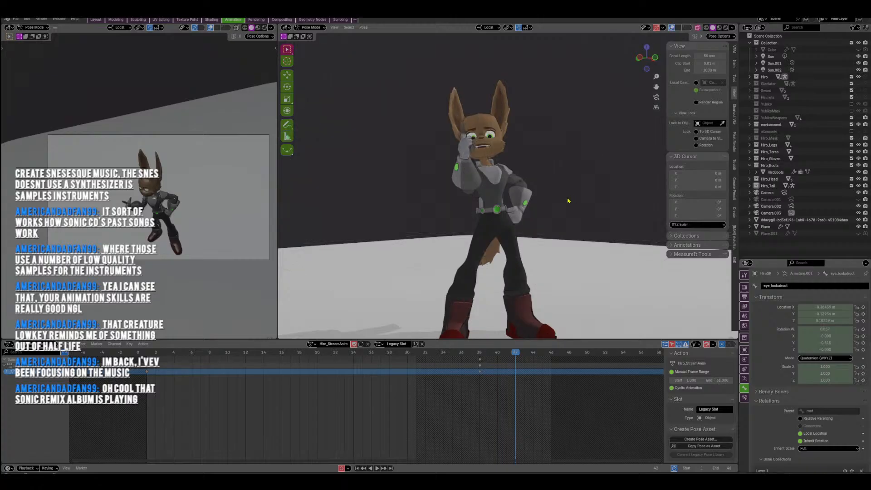
{"action": "middle_click_drag", "start_coordinate": [570, 200], "coordinate": [539, 208]}
{"action": "scroll", "coordinate": [540, 208], "scroll_direction": "down", "scroll_amount": 1}
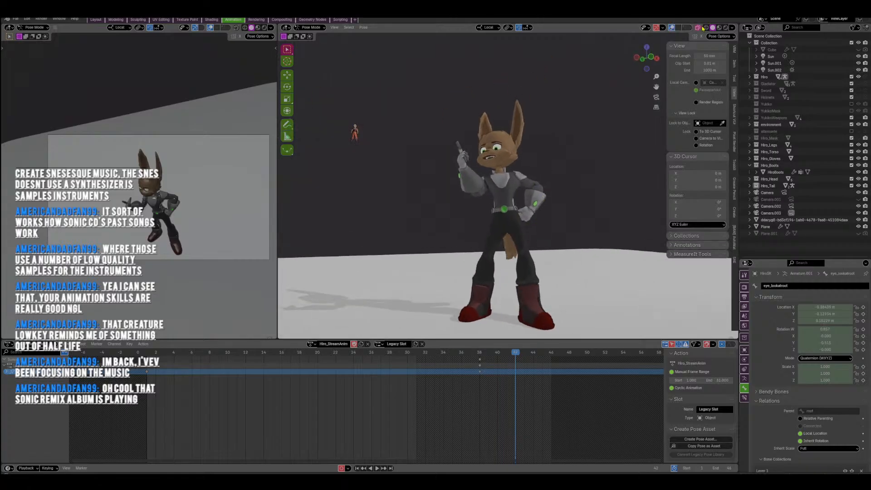
{"action": "left_click", "coordinate": [672, 28]}
{"action": "middle_click_drag", "start_coordinate": [526, 204], "coordinate": [485, 208]}
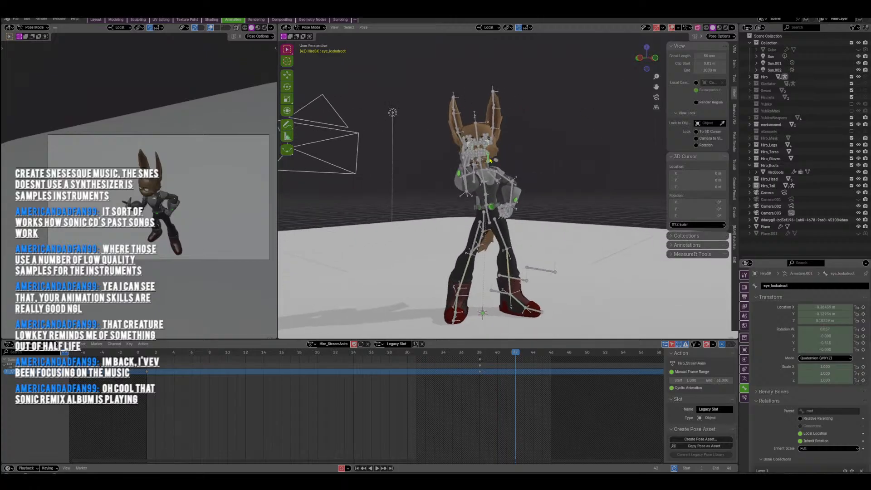
Reposition the eye_lookatroot bone at frame 38 to redirect the character's gaze, using an overlay-free view for the final adjustment.
{"action": "left_click", "coordinate": [482, 350]}
{"action": "key", "text": "g"}
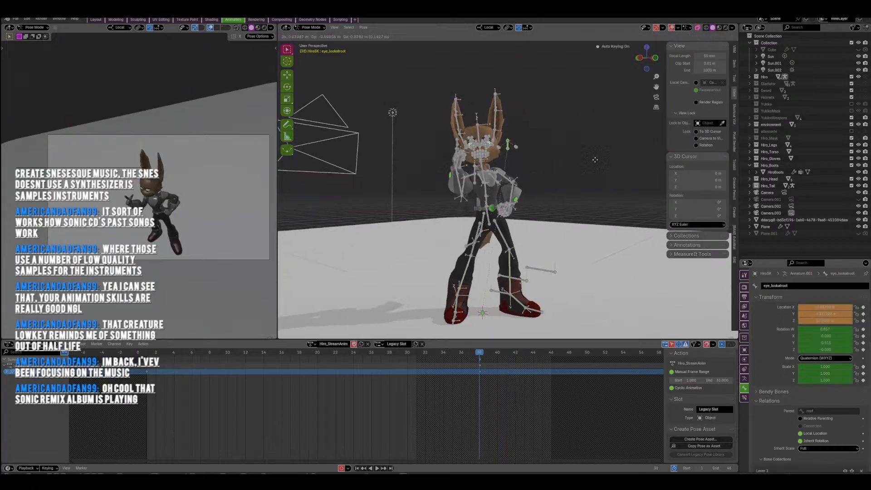
{"action": "left_click", "coordinate": [599, 143]}
{"action": "mouse_move", "coordinate": [599, 143]}
{"action": "middle_mouse_down"}
{"action": "mouse_move", "coordinate": [550, 171]}
{"action": "mouse_move", "coordinate": [585, 158]}
{"action": "mouse_move", "coordinate": [599, 134]}
{"action": "middle_mouse_up"}
{"action": "scroll", "coordinate": [550, 171], "scroll_direction": "up", "scroll_amount": 2}
{"action": "key", "text": "g"}
{"action": "left_click", "coordinate": [571, 181]}
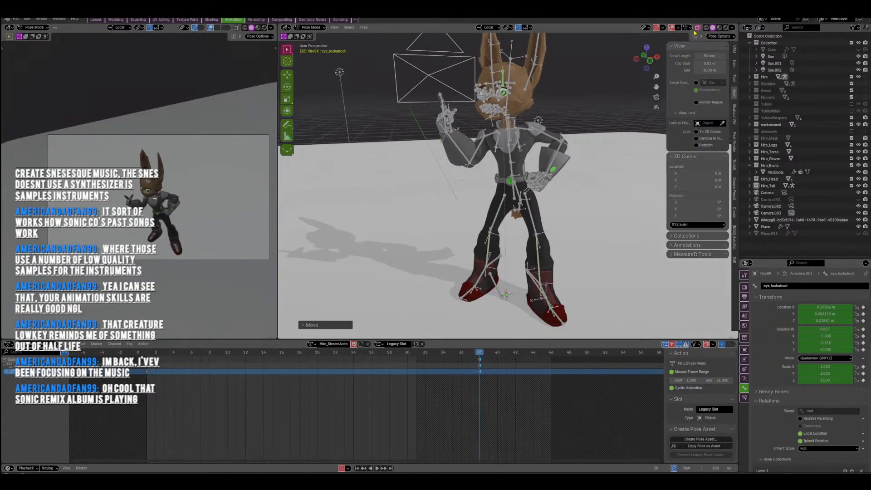
{"action": "left_click", "coordinate": [672, 28]}
{"action": "middle_click_drag", "start_coordinate": [580, 189], "coordinate": [577, 174]}
{"action": "key", "text": "g"}
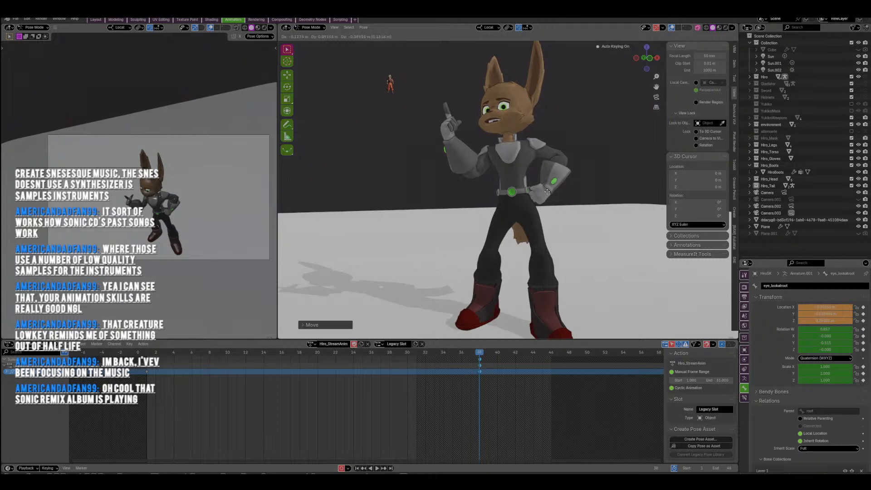
{"action": "left_click", "coordinate": [557, 195]}
{"action": "scroll", "coordinate": [535, 192], "scroll_direction": "down", "scroll_amount": 2}
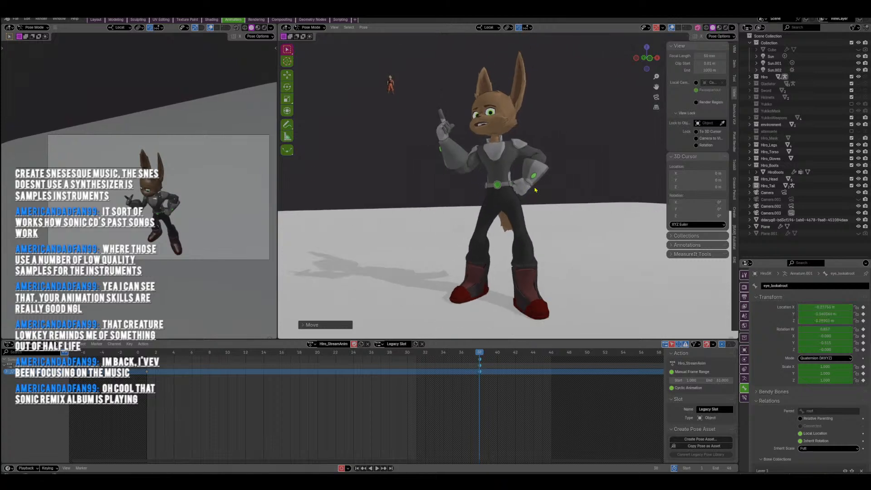
{"action": "mouse_move", "coordinate": [534, 204]}
{"action": "middle_mouse_down"}
{"action": "mouse_move", "coordinate": [535, 216]}
{"action": "mouse_move", "coordinate": [540, 212]}
{"action": "middle_mouse_up"}
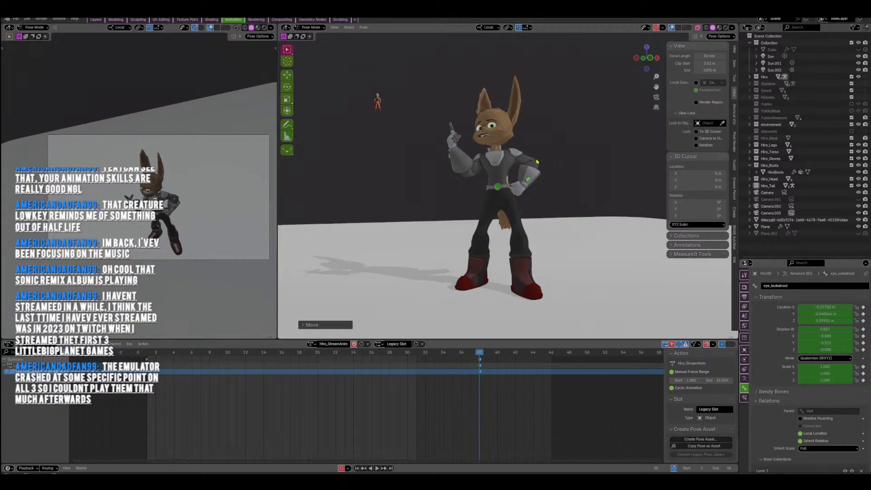
Show the overlays again, then rotate and move the head_01 bone at frame 27.
{"action": "middle_click_drag", "start_coordinate": [537, 162], "coordinate": [554, 200], "text": "shift"}
{"action": "scroll", "coordinate": [563, 200], "scroll_direction": "up", "scroll_amount": 2}
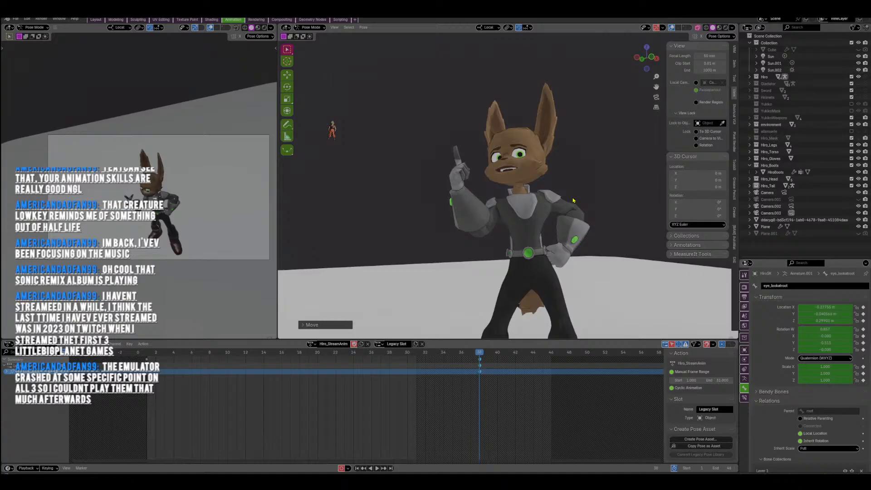
{"action": "left_click", "coordinate": [671, 27]}
{"action": "scroll", "coordinate": [511, 238], "scroll_direction": "up", "scroll_amount": 1}
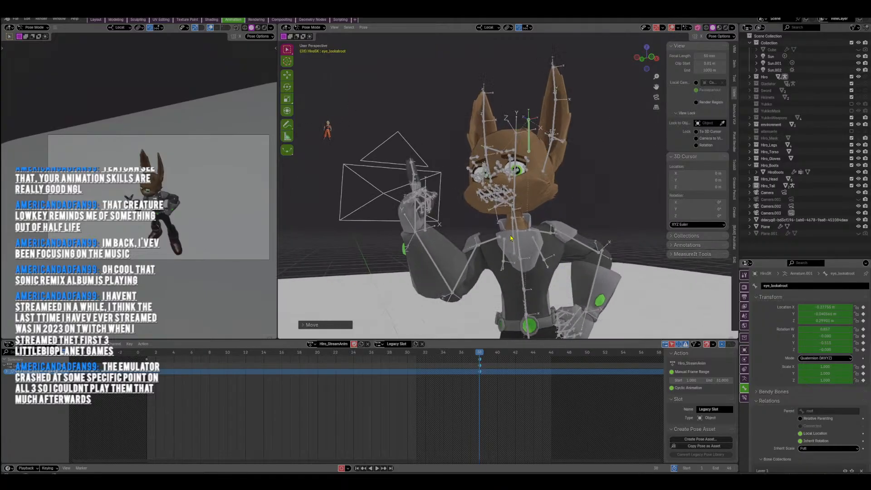
{"action": "left_click", "coordinate": [515, 189]}
{"action": "left_click_drag", "start_coordinate": [477, 353], "coordinate": [380, 366]}
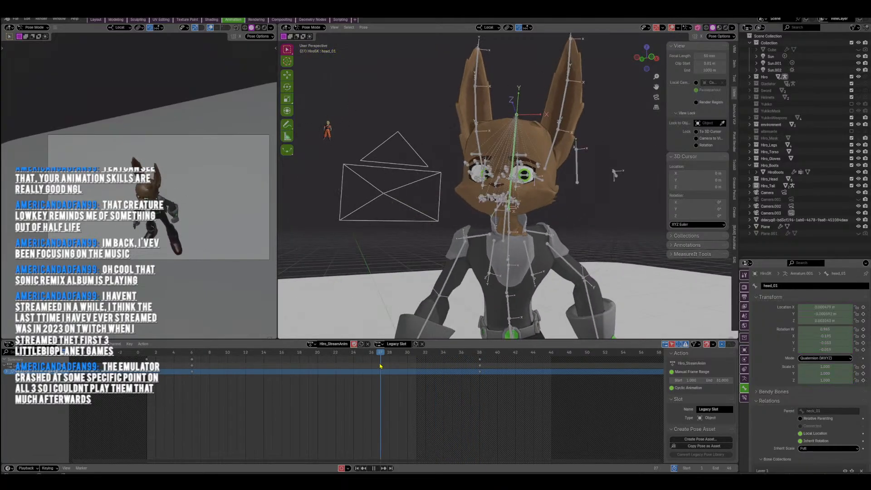
{"action": "middle_click_drag", "start_coordinate": [601, 227], "coordinate": [496, 231]}
{"action": "key", "text": "r"}
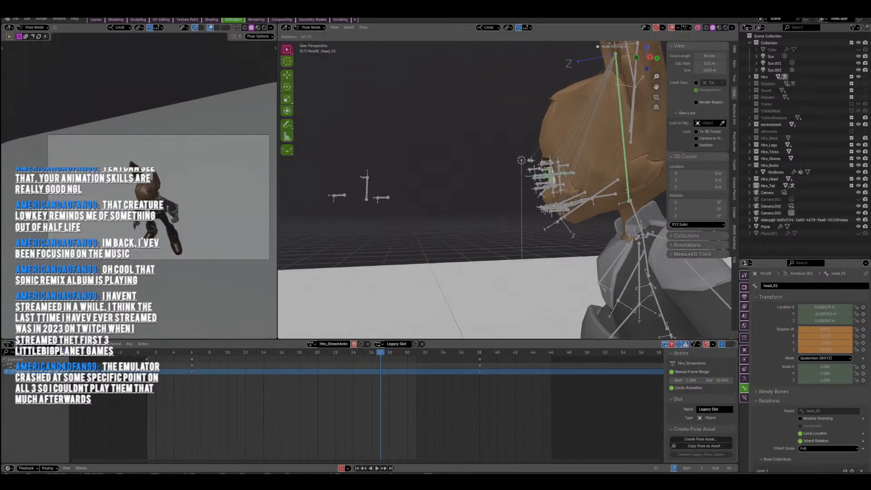
{"action": "left_click", "coordinate": [482, 290]}
{"action": "middle_click_drag", "start_coordinate": [482, 290], "coordinate": [427, 247], "text": "shift"}
{"action": "key", "text": "g"}
{"action": "left_click", "coordinate": [424, 272]}
{"action": "key", "text": "r"}
{"action": "left_click", "coordinate": [426, 312]}
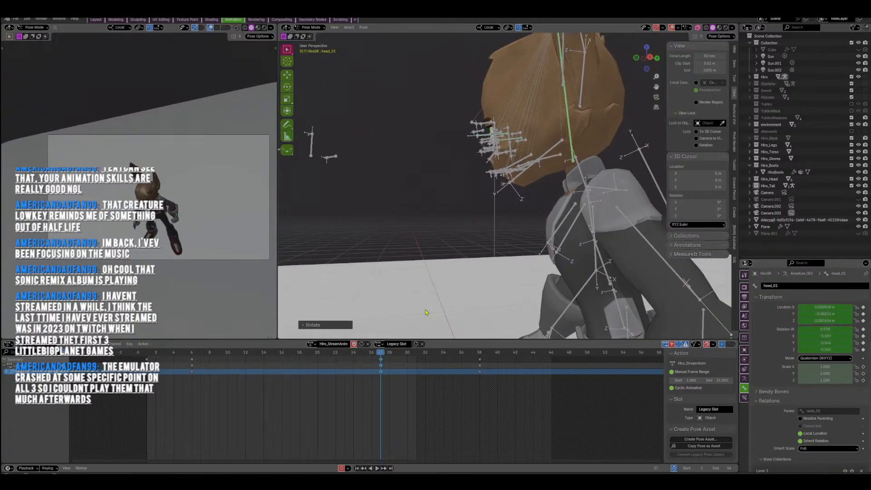
Play back the head motion and rotate the head_01 bone at frame 34.
{"action": "key", "text": "space"}
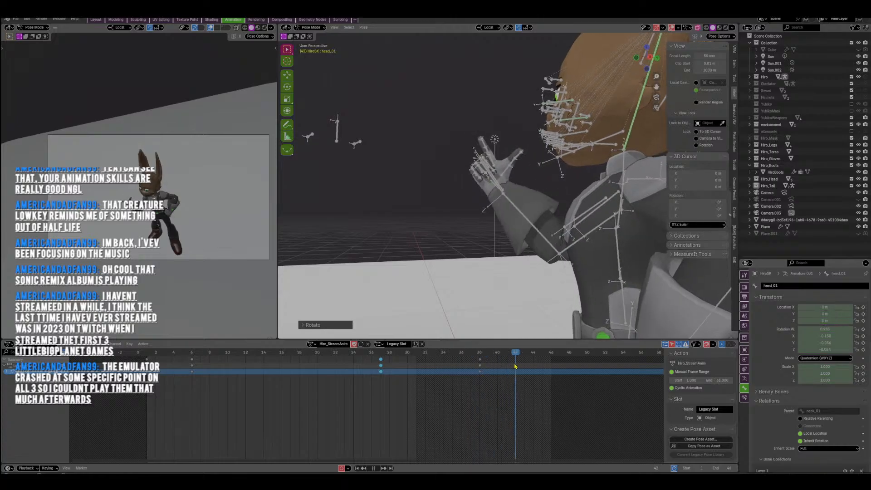
{"action": "key", "text": "space"}
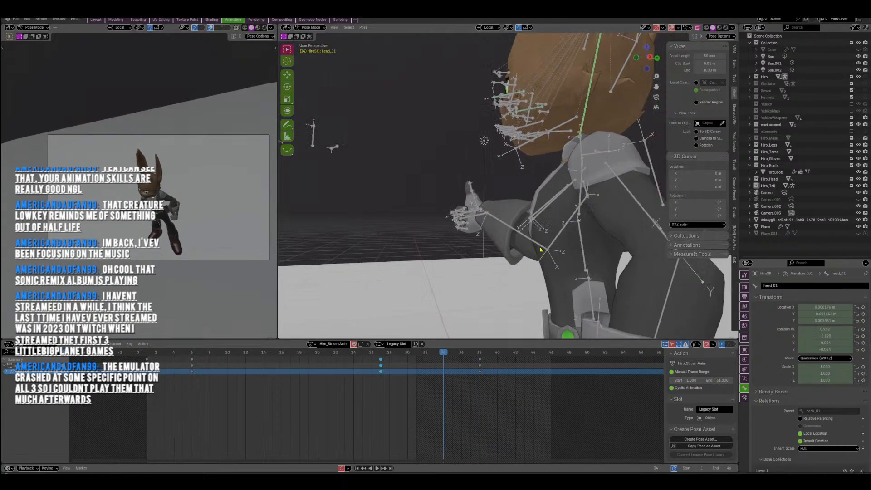
{"action": "middle_click_drag", "start_coordinate": [539, 249], "coordinate": [595, 267]}
{"action": "key", "text": "r"}
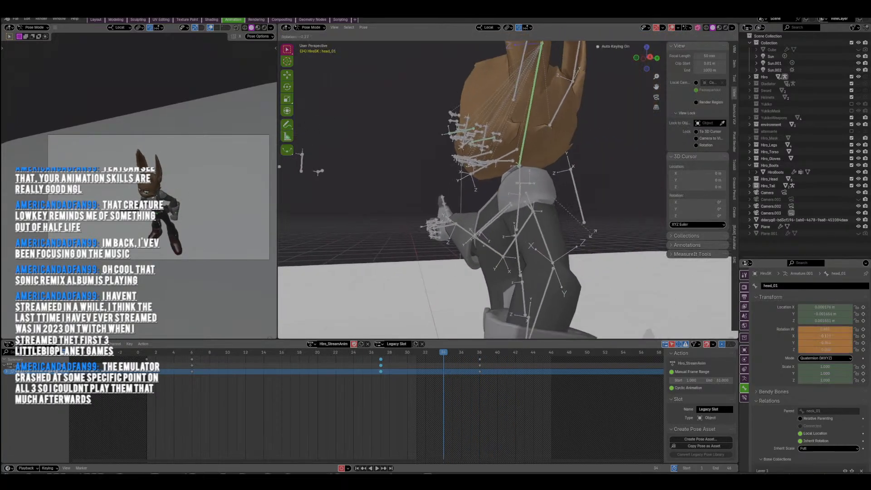
{"action": "left_click", "coordinate": [603, 240]}
Rotate the head_01 bone at frame 41, refining its tilt from the side and the front.
{"action": "left_click_drag", "start_coordinate": [467, 351], "coordinate": [507, 354]}
{"action": "key", "text": "r"}
{"action": "left_click", "coordinate": [605, 247]}
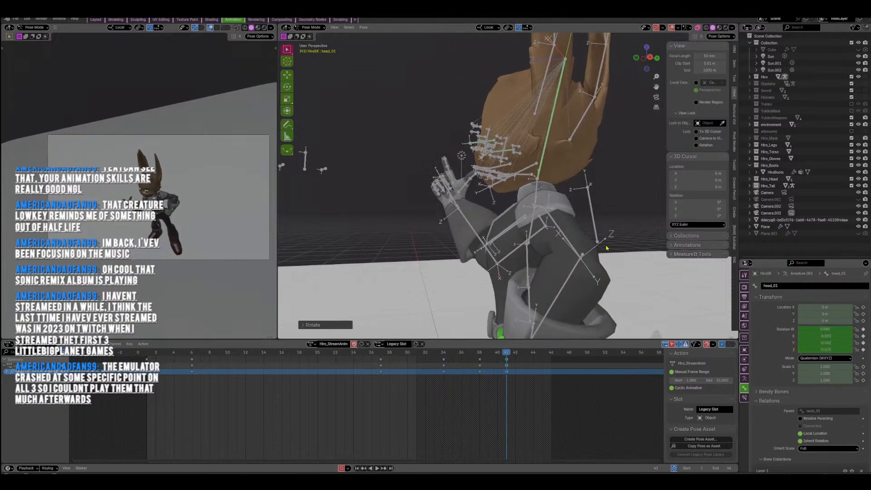
{"action": "key", "text": "r"}
{"action": "left_click", "coordinate": [605, 247]}
{"action": "middle_click_drag", "start_coordinate": [523, 233], "coordinate": [608, 209]}
{"action": "key", "text": "r"}
{"action": "left_click", "coordinate": [608, 215]}
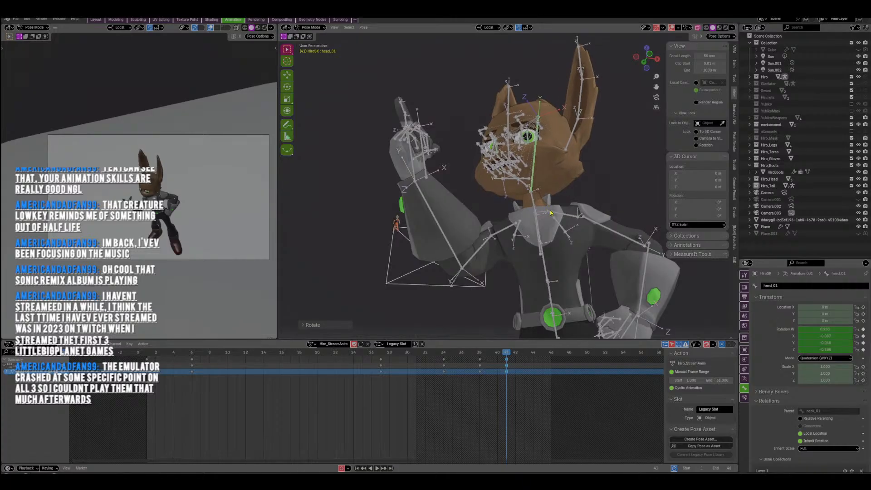
Rotate the neck_01 bone at frame 41.
{"action": "left_click", "coordinate": [533, 202]}
{"action": "key", "text": "r"}
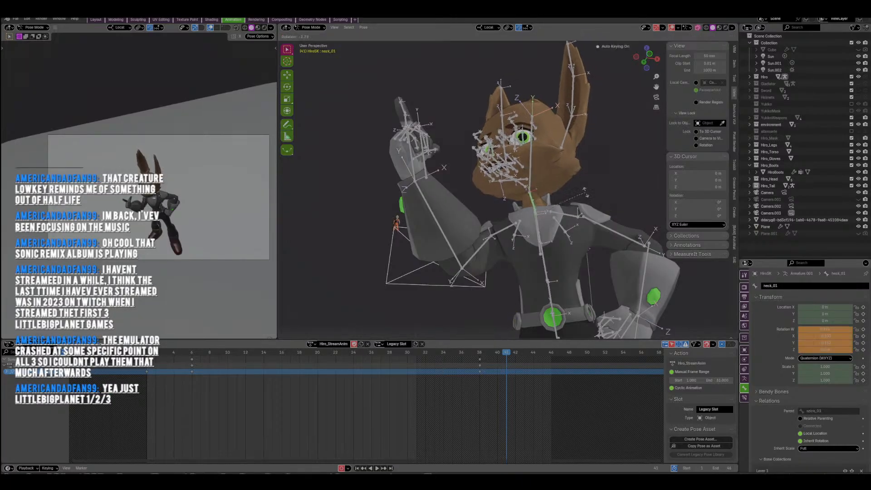
{"action": "left_click", "coordinate": [584, 212]}
Rotate and move the neck_01 bone at frame 33.
{"action": "left_click", "coordinate": [432, 353]}
{"action": "key", "text": "r"}
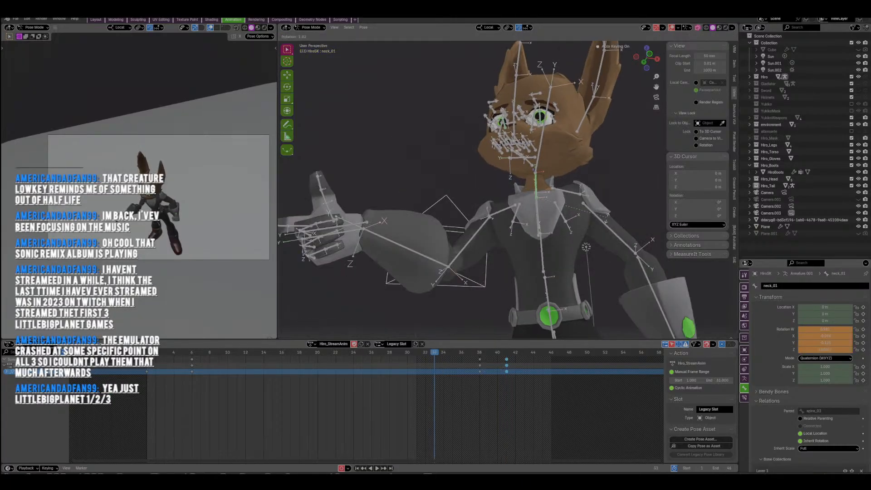
{"action": "left_click", "coordinate": [607, 219]}
{"action": "key", "text": "g"}
{"action": "left_click", "coordinate": [609, 214]}
Review the playback, then select the two upper spine bones and rotate them together at frame 43.
{"action": "middle_click_drag", "start_coordinate": [609, 214], "coordinate": [592, 223]}
{"action": "key", "text": "space"}
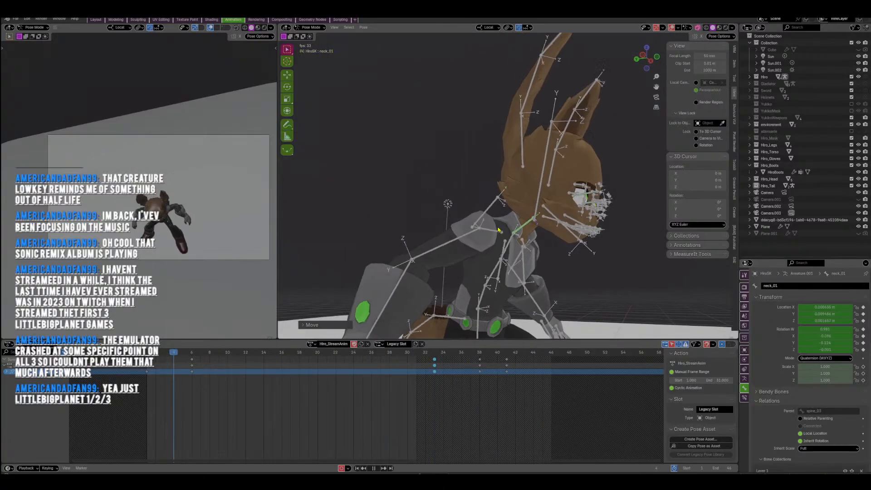
{"action": "key", "text": "space"}
{"action": "left_click", "coordinate": [490, 201]}
{"action": "left_click", "coordinate": [491, 199], "text": "shift"}
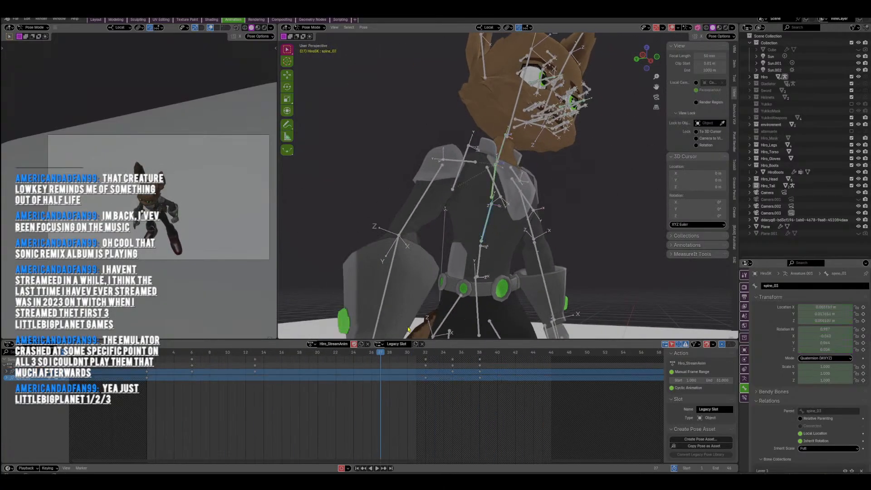
{"action": "key", "text": "space"}
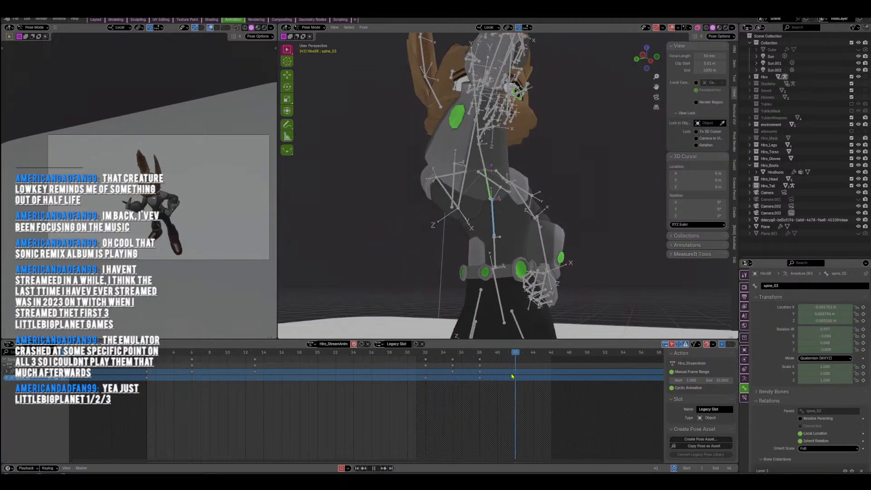
{"action": "left_click", "coordinate": [513, 376]}
{"action": "left_click", "coordinate": [522, 355]}
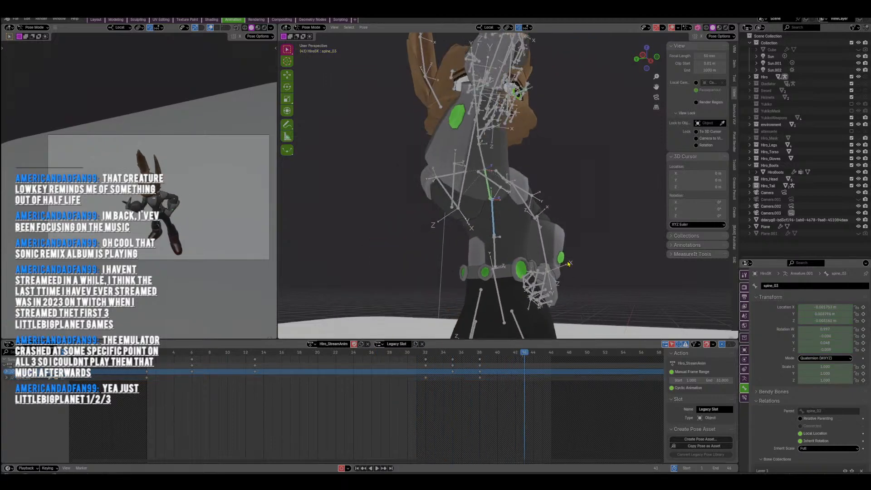
{"action": "key", "text": "r"}
{"action": "left_click", "coordinate": [614, 239]}
{"action": "key", "text": "r"}
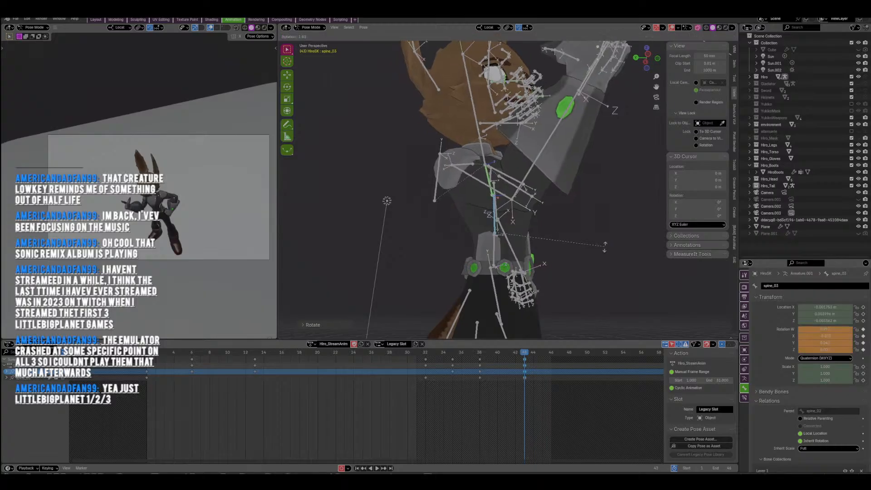
{"action": "left_click", "coordinate": [521, 228]}
Rotate the neck_01 bone and move the mid-spine bone at frame 43.
{"action": "left_click", "coordinate": [546, 196]}
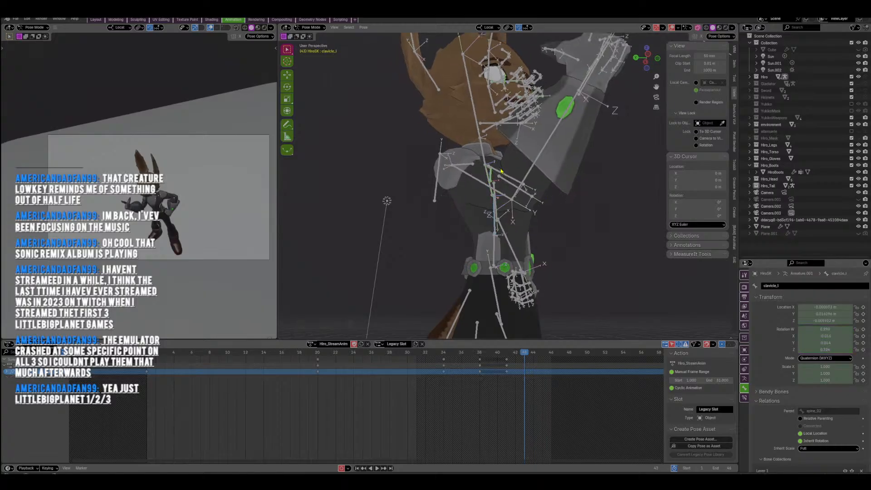
{"action": "left_click", "coordinate": [486, 158]}
{"action": "key", "text": "g"}
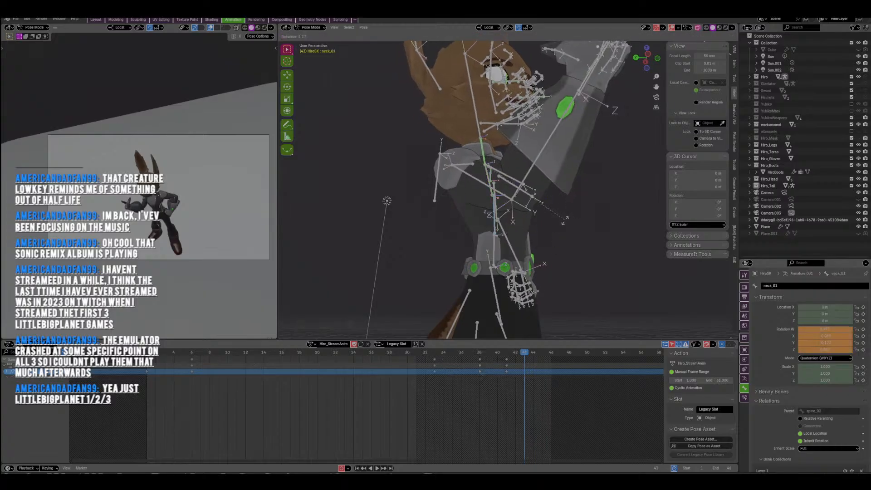
{"action": "left_click", "coordinate": [517, 215]}
{"action": "left_click", "coordinate": [495, 227]}
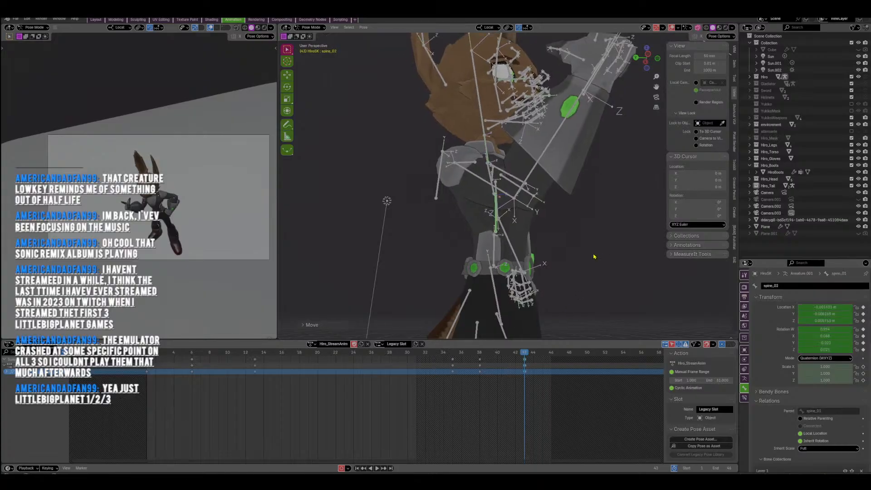
{"action": "left_click", "coordinate": [535, 254]}
Rotate and move the spine_01 bone at frame 43 to adjust the lean of the torso.
{"action": "left_click", "coordinate": [499, 255]}
{"action": "middle_click_drag", "start_coordinate": [532, 256], "coordinate": [502, 228], "text": "shift"}
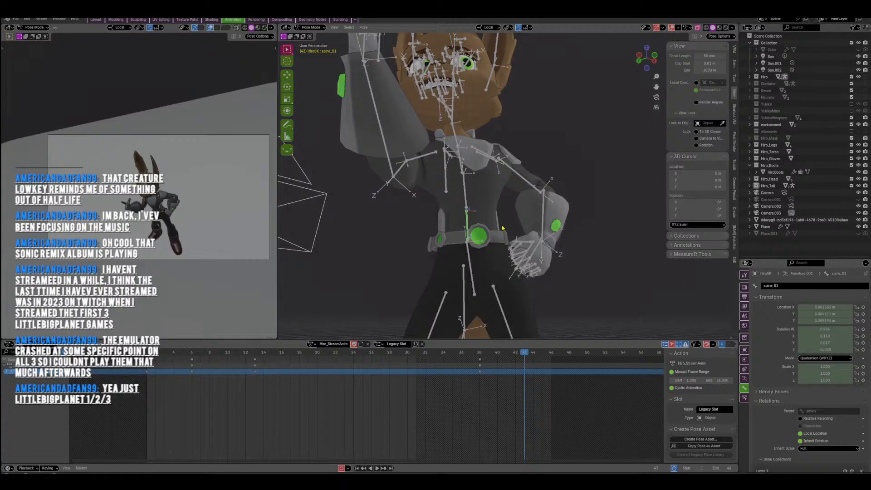
{"action": "key", "text": "r"}
{"action": "left_click", "coordinate": [608, 252]}
{"action": "key", "text": "g"}
{"action": "left_click", "coordinate": [611, 247]}
{"action": "key", "text": "r"}
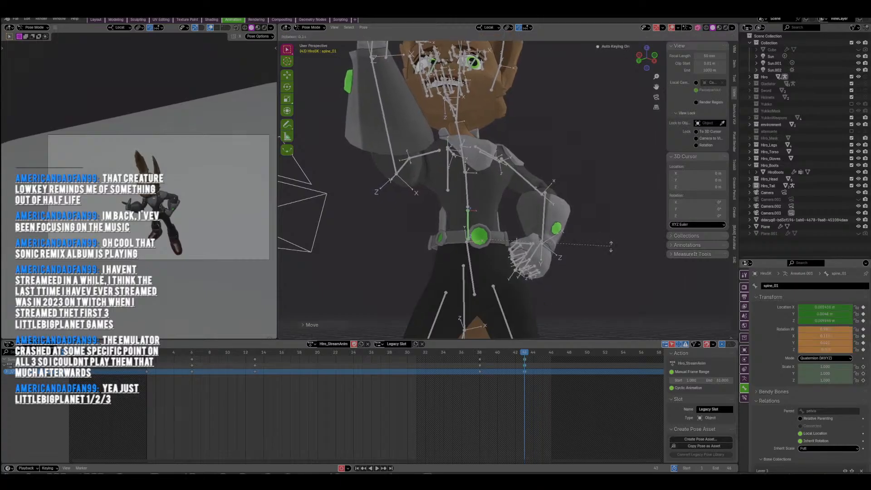
{"action": "left_click", "coordinate": [610, 248]}
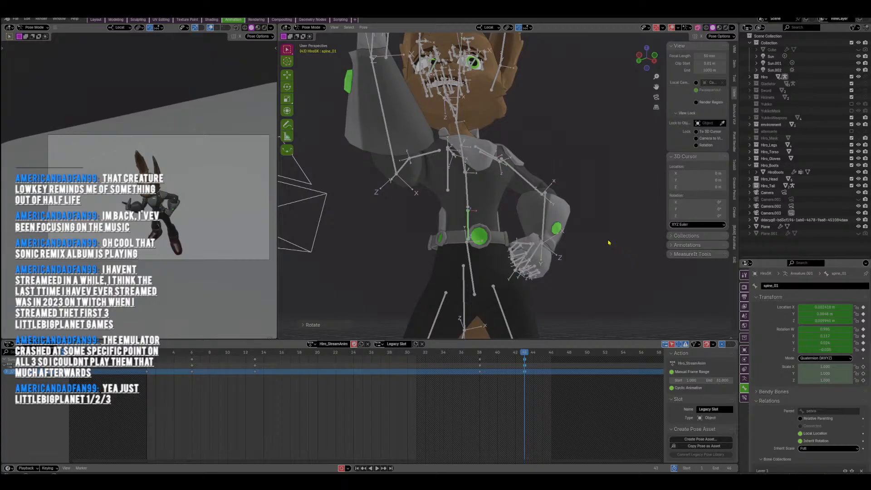
Review the playback, then move the eye_lookatroot bone at frame 28.
{"action": "key", "text": "space"}
{"action": "scroll", "coordinate": [566, 213], "scroll_direction": "down", "scroll_amount": 4}
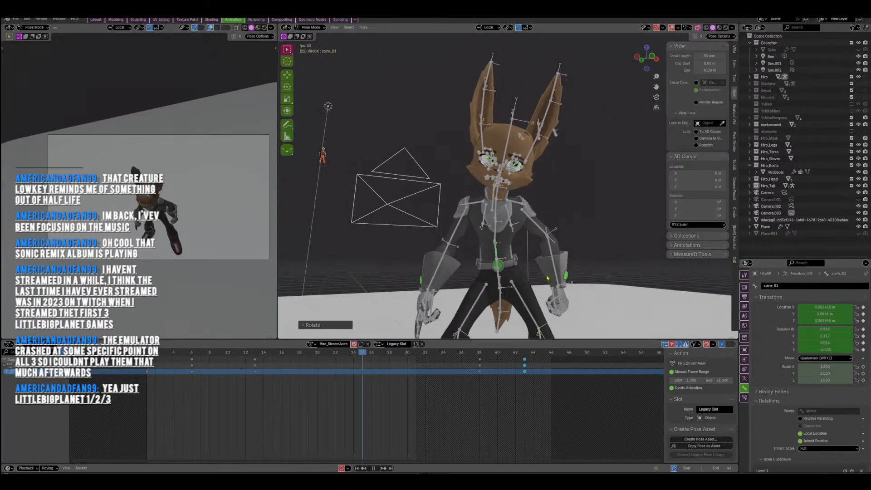
{"action": "middle_click_drag", "start_coordinate": [566, 219], "coordinate": [550, 225]}
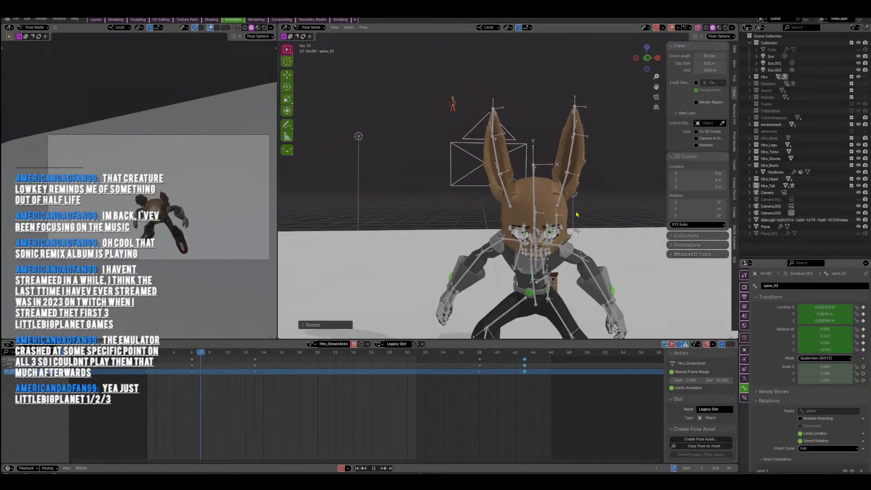
{"action": "key", "text": "space"}
{"action": "left_click", "coordinate": [471, 162]}
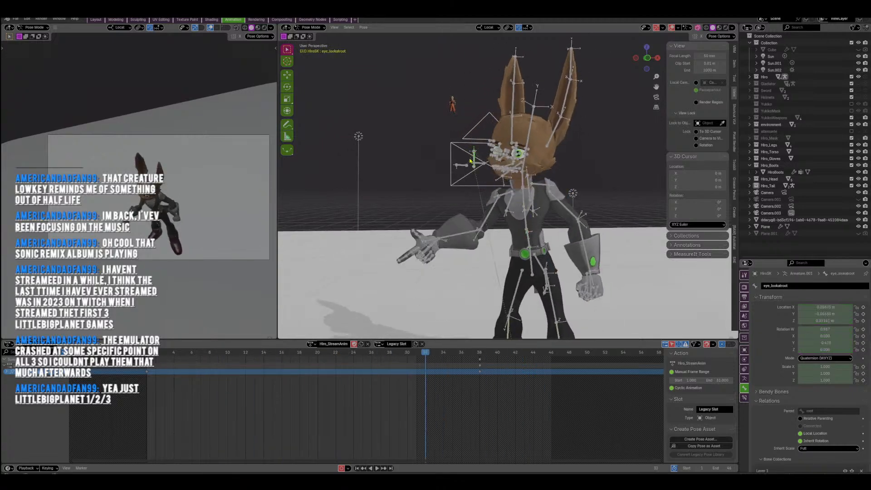
{"action": "left_click", "coordinate": [389, 352]}
{"action": "scroll", "coordinate": [585, 195], "scroll_direction": "down", "scroll_amount": 2}
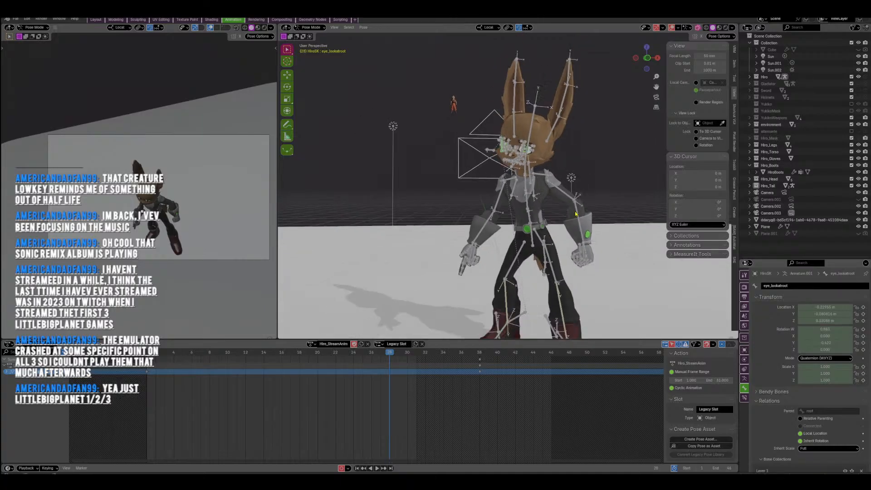
{"action": "middle_click_drag", "start_coordinate": [590, 194], "coordinate": [611, 245]}
{"action": "key", "text": "g"}
{"action": "left_click", "coordinate": [549, 244]}
{"action": "middle_click_drag", "start_coordinate": [548, 245], "coordinate": [566, 205]}
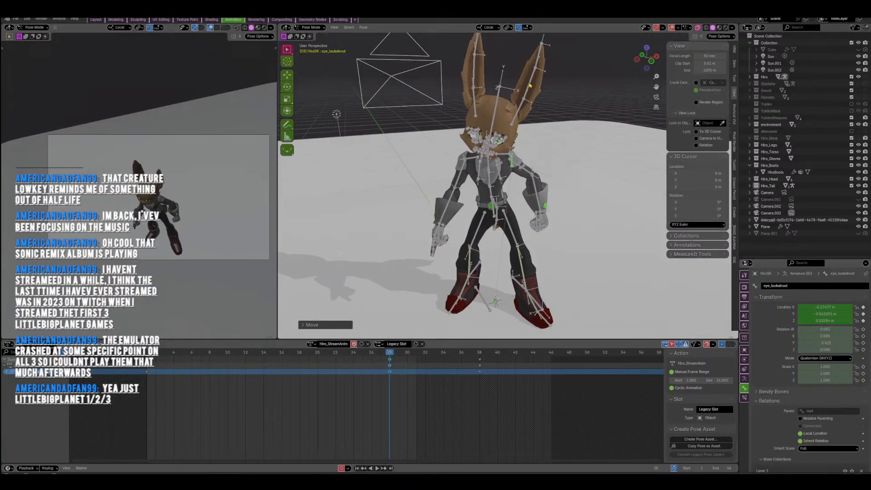
Rotate the eye_lookatroot bone around the global Z axis at frame 28.
{"action": "key", "text": "r"}
{"action": "key", "text": "z"}
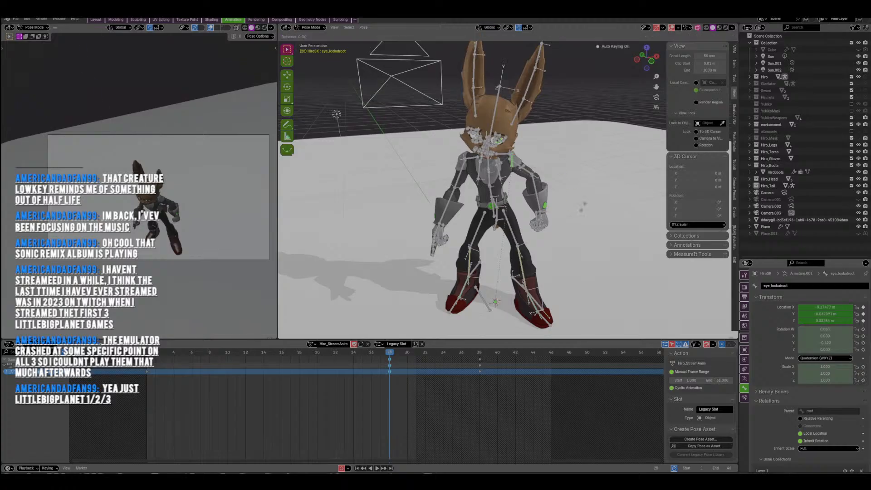
{"action": "left_click", "coordinate": [582, 142]}
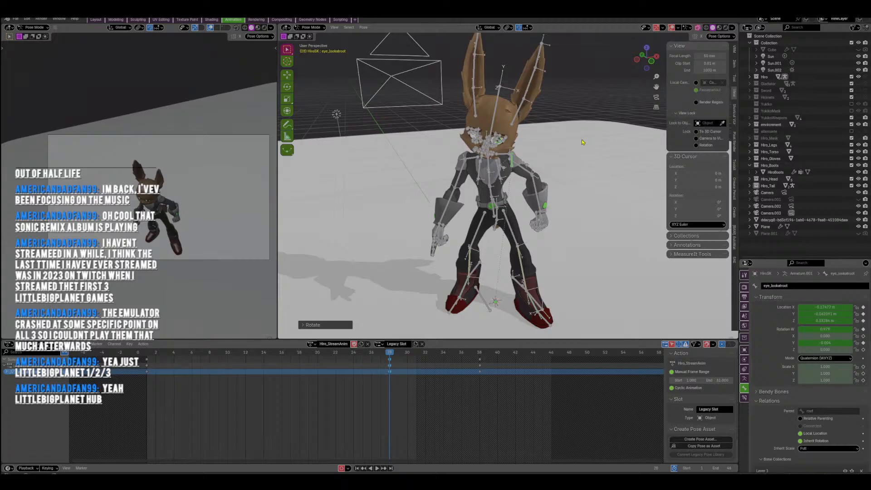
Play back the animation to check the gaze, with a closer view of the character in the preview viewport.
{"action": "scroll", "coordinate": [579, 117], "scroll_direction": "down", "scroll_amount": 2}
{"action": "key", "text": "space"}
{"action": "middle_click_drag", "start_coordinate": [566, 182], "coordinate": [540, 163]}
{"action": "scroll", "coordinate": [540, 163], "scroll_direction": "up", "scroll_amount": 2}
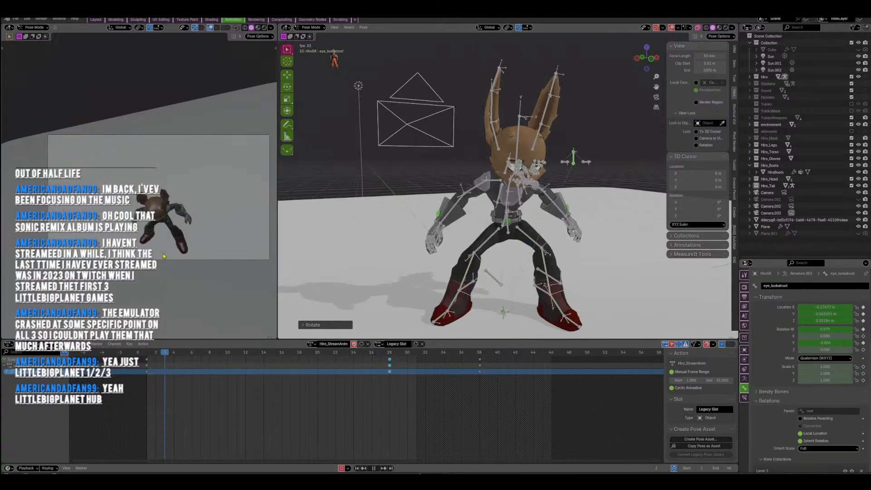
{"action": "middle_click_drag", "start_coordinate": [181, 253], "coordinate": [165, 218]}
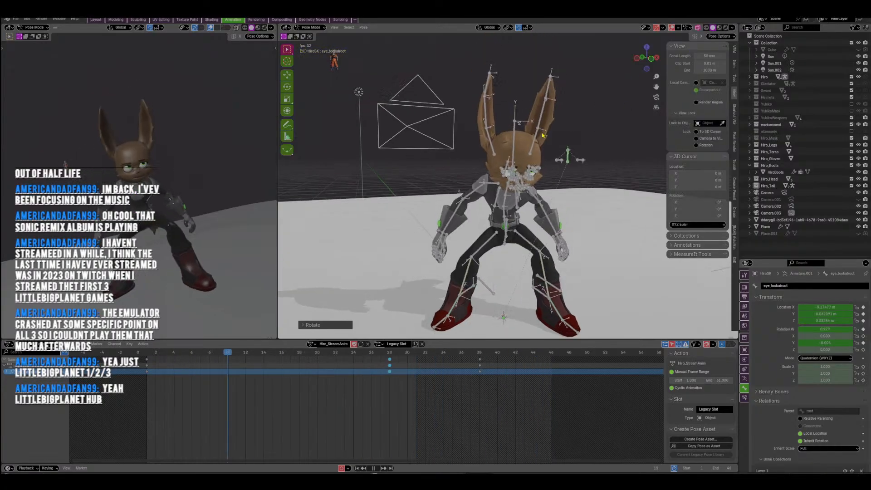
Move the mouth_smile_l bone at frame 38 to reshape the corner of the mouth.
{"action": "scroll", "coordinate": [522, 172], "scroll_direction": "up", "scroll_amount": 4}
{"action": "middle_click_drag", "start_coordinate": [518, 182], "coordinate": [486, 197]}
{"action": "scroll", "coordinate": [505, 186], "scroll_direction": "up", "scroll_amount": 3}
{"action": "left_click", "coordinate": [477, 198]}
{"action": "scroll", "coordinate": [488, 207], "scroll_direction": "up", "scroll_amount": 3}
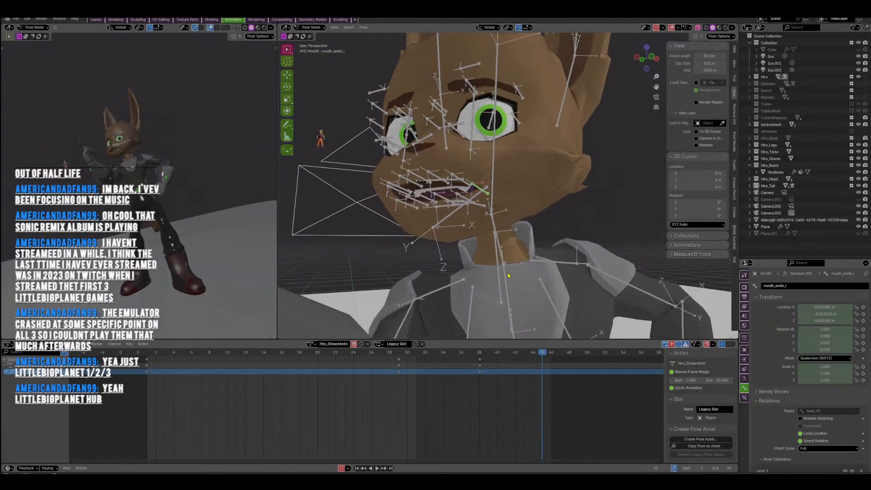
{"action": "left_click", "coordinate": [482, 355]}
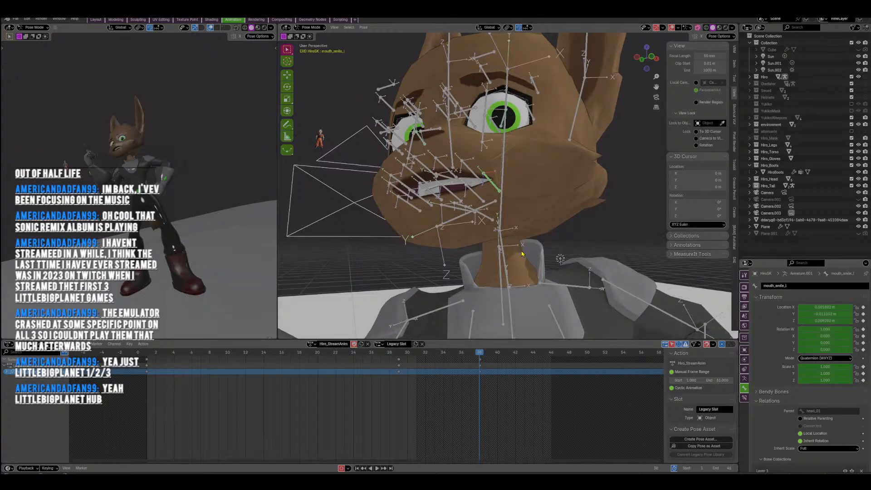
{"action": "key", "text": "g"}
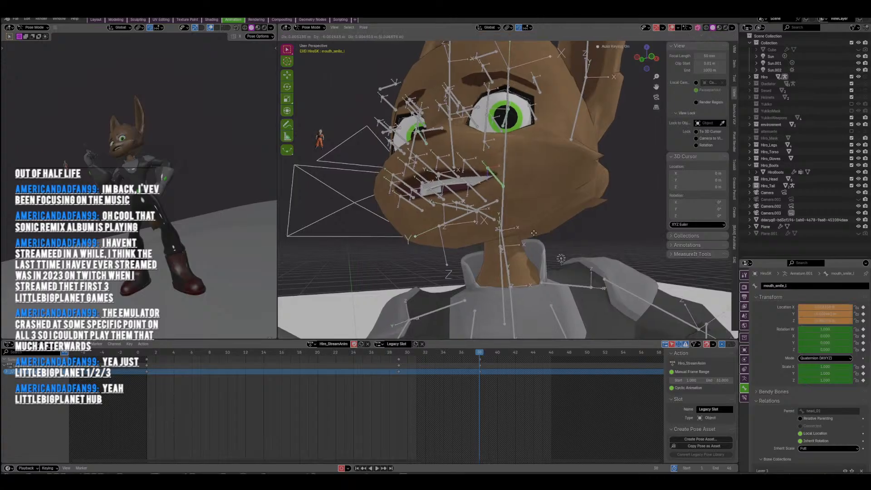
{"action": "left_click", "coordinate": [533, 233]}
Move the mouth_bot_03_l and Mouth_bot_mid bones at frame 38 to adjust the lower lip.
{"action": "left_click", "coordinate": [478, 196]}
{"action": "key", "text": "g"}
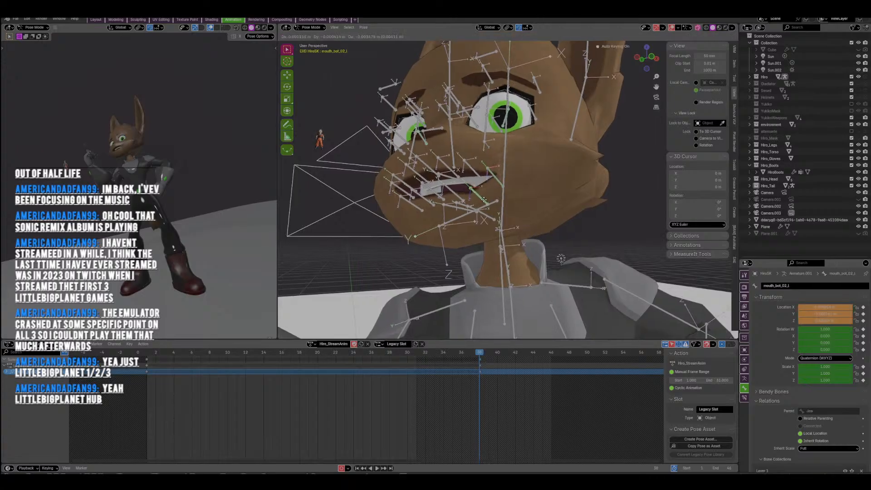
{"action": "left_click", "coordinate": [480, 200]}
{"action": "mouse_move", "coordinate": [463, 207]}
{"action": "middle_mouse_down"}
{"action": "mouse_move", "coordinate": [433, 219]}
{"action": "mouse_move", "coordinate": [520, 215]}
{"action": "mouse_move", "coordinate": [472, 211]}
{"action": "middle_mouse_up"}
{"action": "left_click", "coordinate": [485, 196]}
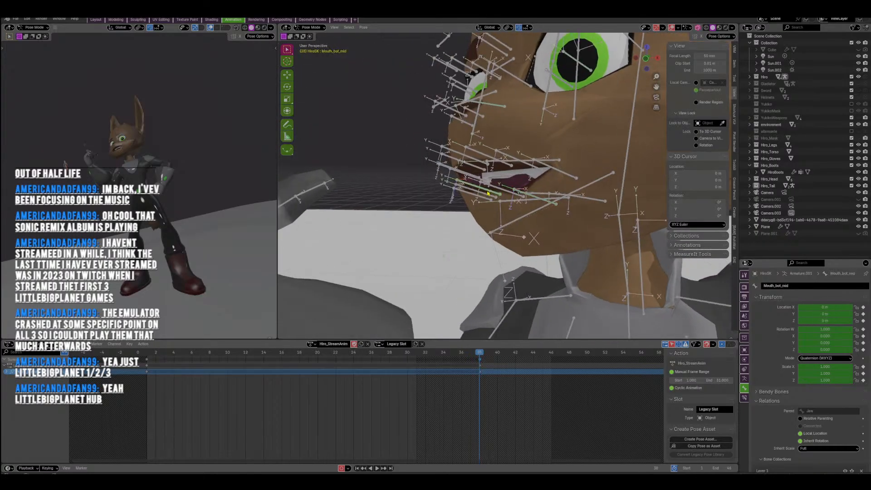
{"action": "right_click", "coordinate": [483, 191]}
{"action": "middle_click_drag", "start_coordinate": [557, 139], "coordinate": [585, 137]}
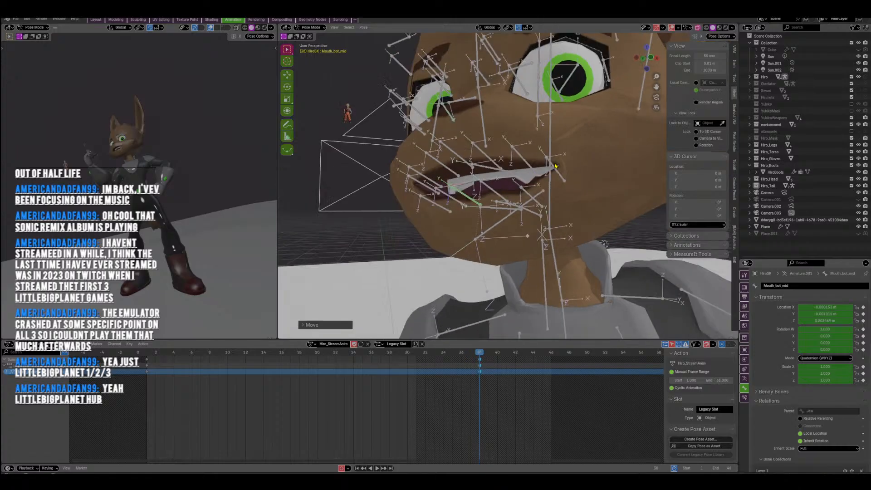
Select the central lower-lip bones, including mouth_bot_01_r, and move them together at frame 38.
{"action": "left_click", "coordinate": [502, 198]}
{"action": "left_click", "coordinate": [478, 198], "text": "shift"}
{"action": "left_click", "coordinate": [466, 200], "text": "shift"}
{"action": "mouse_move", "coordinate": [465, 199]}
{"action": "middle_mouse_down"}
{"action": "mouse_move", "coordinate": [497, 205]}
{"action": "mouse_move", "coordinate": [463, 199]}
{"action": "middle_mouse_up"}
{"action": "key", "text": "g"}
{"action": "left_click", "coordinate": [514, 211]}
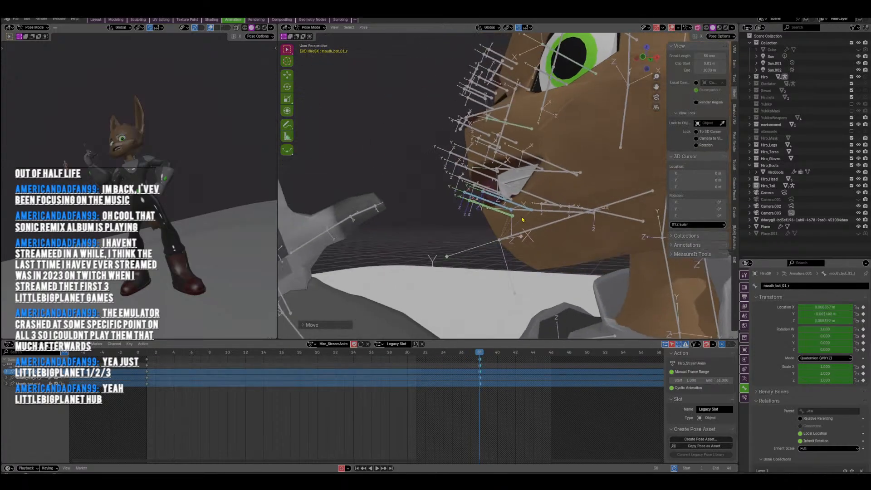
{"action": "key", "text": "g"}
{"action": "left_click", "coordinate": [513, 209]}
Move the Brow_l bone and the outer upper-eyelid bone of the character's left eye at frame 38.
{"action": "middle_click_drag", "start_coordinate": [528, 215], "coordinate": [508, 181]}
{"action": "left_click", "coordinate": [503, 141]}
{"action": "key", "text": "g"}
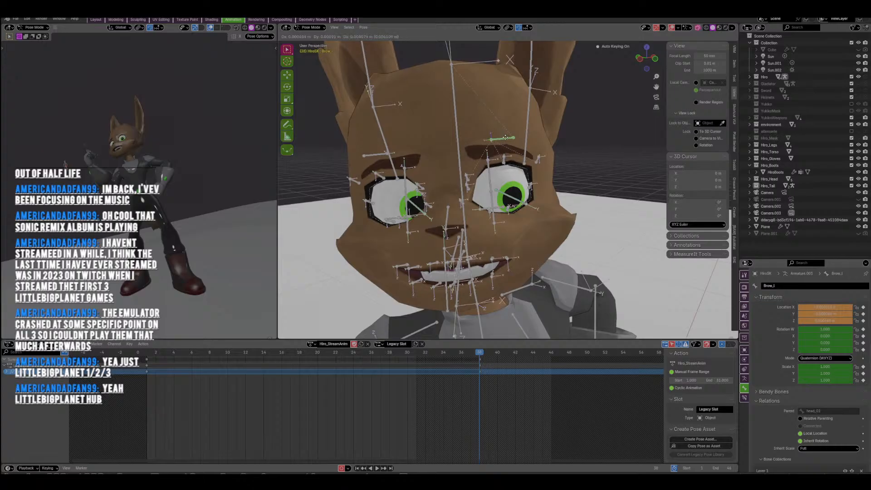
{"action": "left_click", "coordinate": [504, 136]}
{"action": "left_click", "coordinate": [538, 161]}
{"action": "key", "text": "g"}
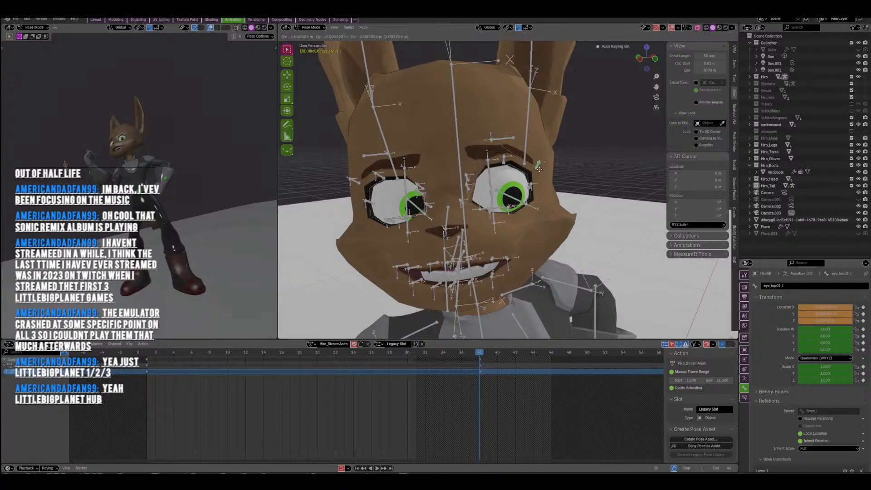
{"action": "left_click", "coordinate": [539, 171]}
Move the outer upper-eyelid bone of the character's right eye and the Brow_r bone at frame 38.
{"action": "middle_click_drag", "start_coordinate": [540, 171], "coordinate": [426, 173]}
{"action": "left_click", "coordinate": [425, 172]}
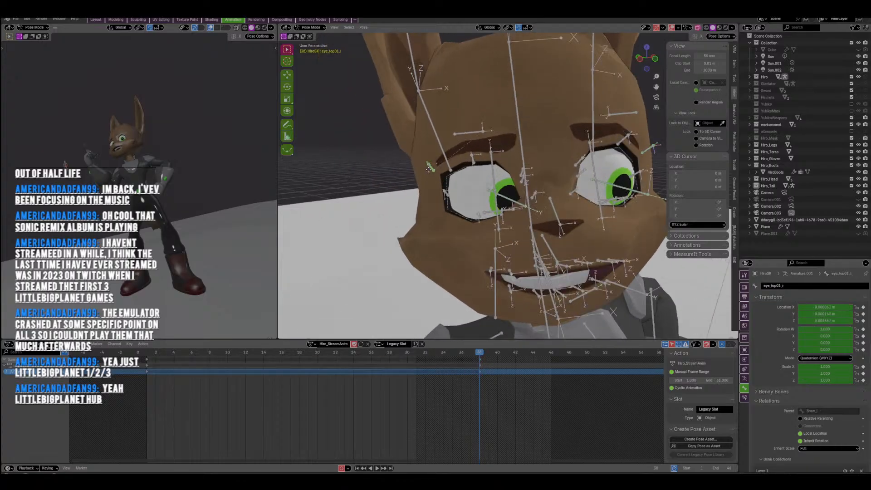
{"action": "key", "text": "g"}
{"action": "left_click", "coordinate": [431, 176]}
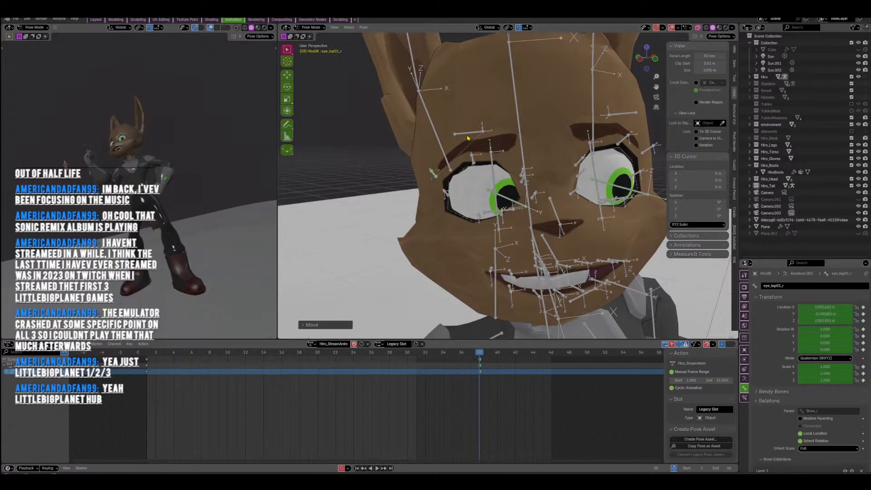
{"action": "left_click", "coordinate": [467, 134]}
{"action": "key", "text": "g"}
{"action": "left_click", "coordinate": [468, 128]}
Play back the animation to check the facial expression and examine the ears from the side.
{"action": "scroll", "coordinate": [481, 136], "scroll_direction": "down", "scroll_amount": 3}
{"action": "middle_click_drag", "start_coordinate": [549, 164], "coordinate": [534, 172]}
{"action": "scroll", "coordinate": [534, 172], "scroll_direction": "down", "scroll_amount": 2}
{"action": "key", "text": "space"}
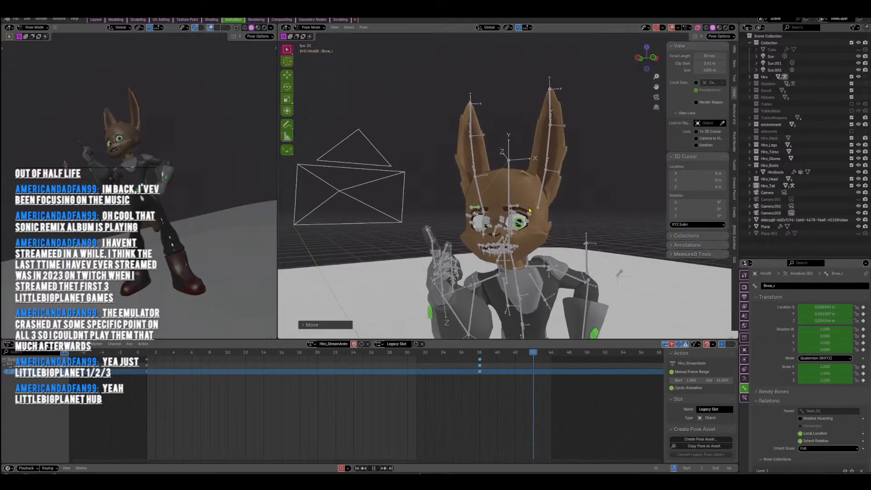
{"action": "key", "text": "space"}
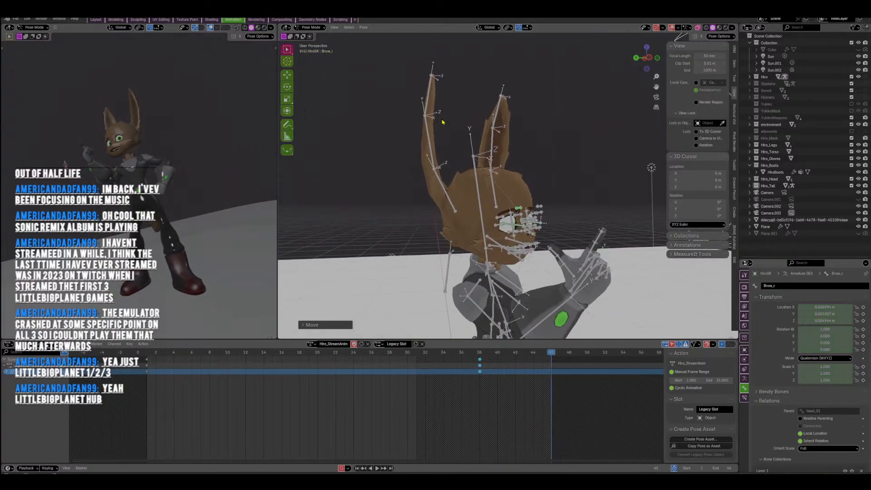
Select the bones of both ears and rotate them together at frame 12.
{"action": "left_click", "coordinate": [439, 189]}
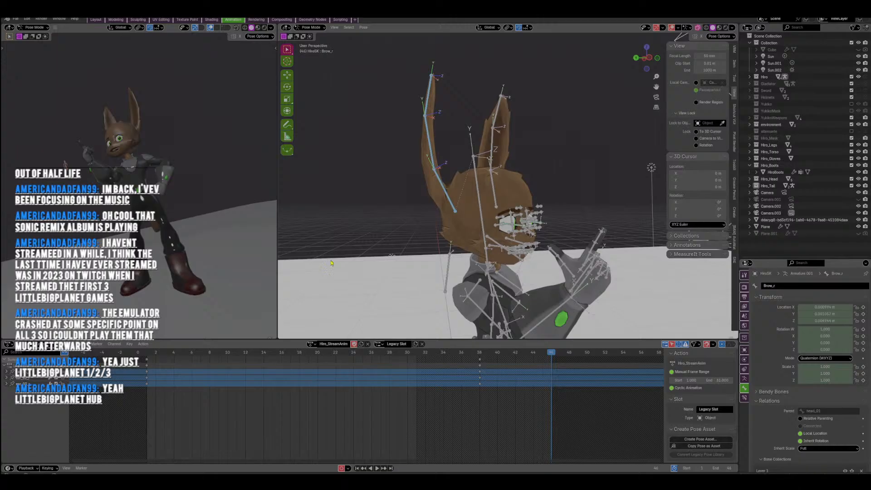
{"action": "mouse_move", "coordinate": [252, 356]}
{"action": "left_mouse_down"}
{"action": "mouse_move", "coordinate": [178, 363]}
{"action": "mouse_move", "coordinate": [246, 360]}
{"action": "left_mouse_up"}
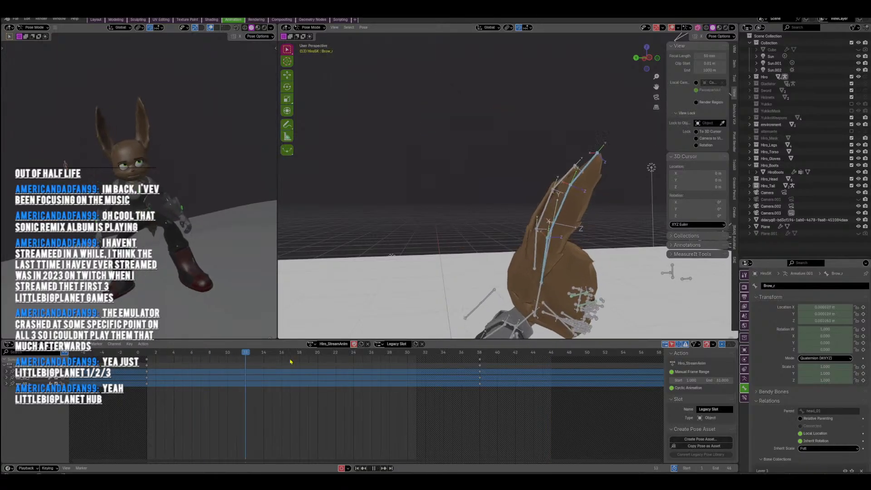
{"action": "middle_click_drag", "start_coordinate": [508, 261], "coordinate": [542, 219], "text": "shift"}
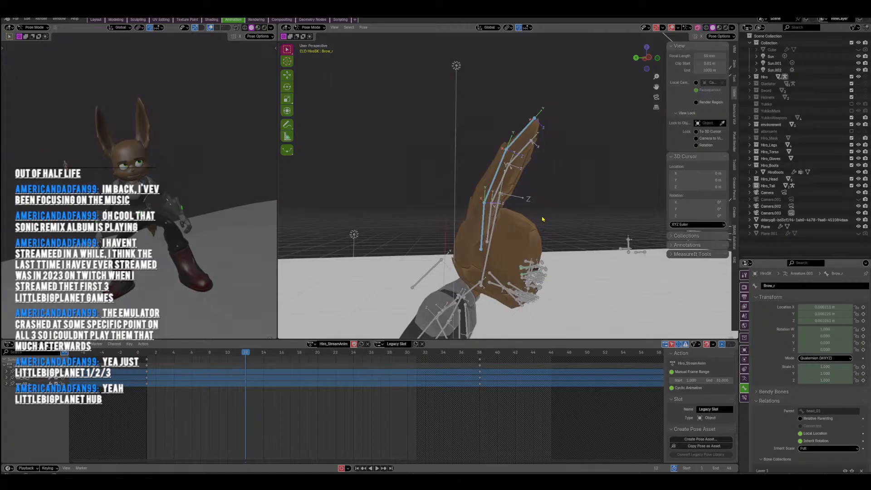
{"action": "left_click_drag", "start_coordinate": [502, 166], "coordinate": [495, 176], "text": "shift"}
{"action": "middle_click_drag", "start_coordinate": [496, 176], "coordinate": [467, 191]}
{"action": "key", "text": "r"}
{"action": "left_click", "coordinate": [552, 181]}
Refine the ear pose at frame 12 by reselecting groups of ear bones and rotating the character's left ear inward.
{"action": "left_click_drag", "start_coordinate": [464, 230], "coordinate": [462, 233]}
{"action": "key", "text": "r"}
{"action": "left_click", "coordinate": [571, 227]}
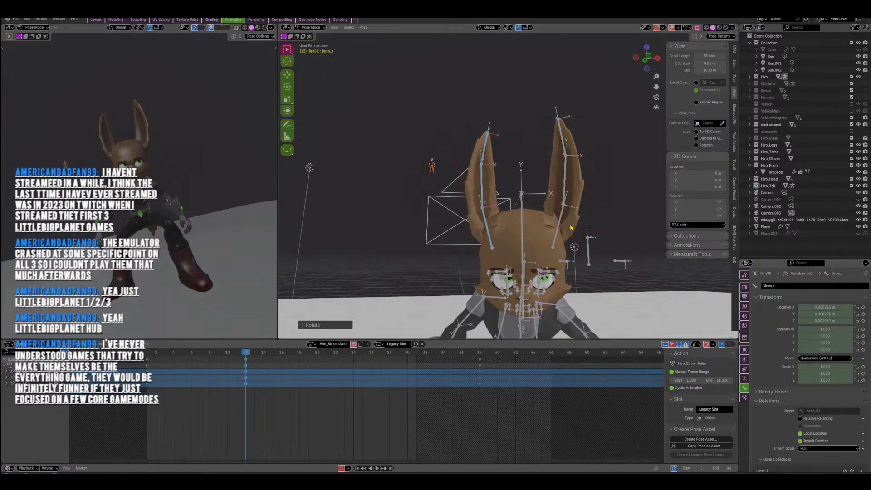
{"action": "left_click_drag", "start_coordinate": [555, 224], "coordinate": [556, 222]}
{"action": "key", "text": "r"}
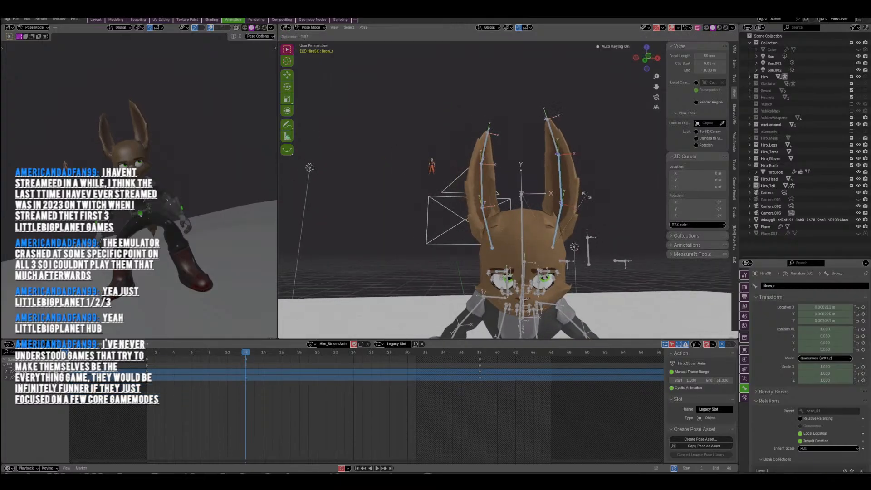
{"action": "left_click", "coordinate": [587, 195]}
Bend both ears forward at frame 20 by rotating their bones.
{"action": "key", "text": "space"}
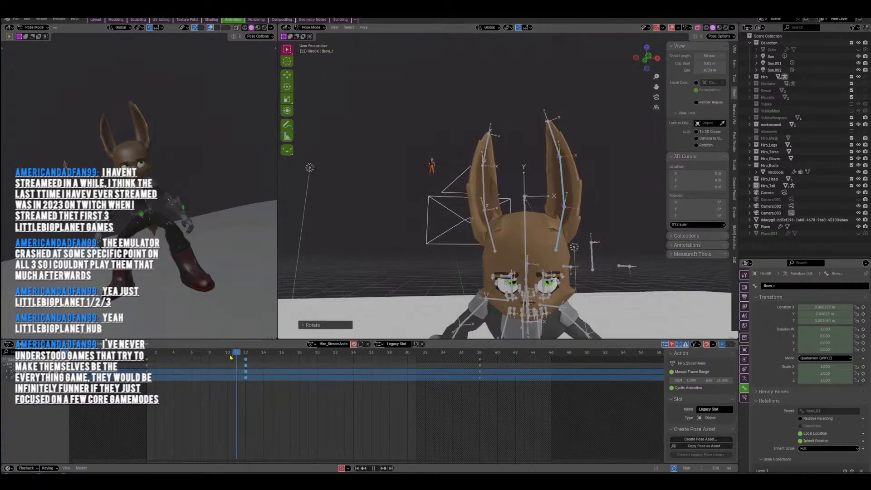
{"action": "left_click_drag", "start_coordinate": [221, 368], "coordinate": [318, 373]}
{"action": "middle_click_drag", "start_coordinate": [431, 235], "coordinate": [492, 204]}
{"action": "left_click_drag", "start_coordinate": [438, 167], "coordinate": [421, 193]}
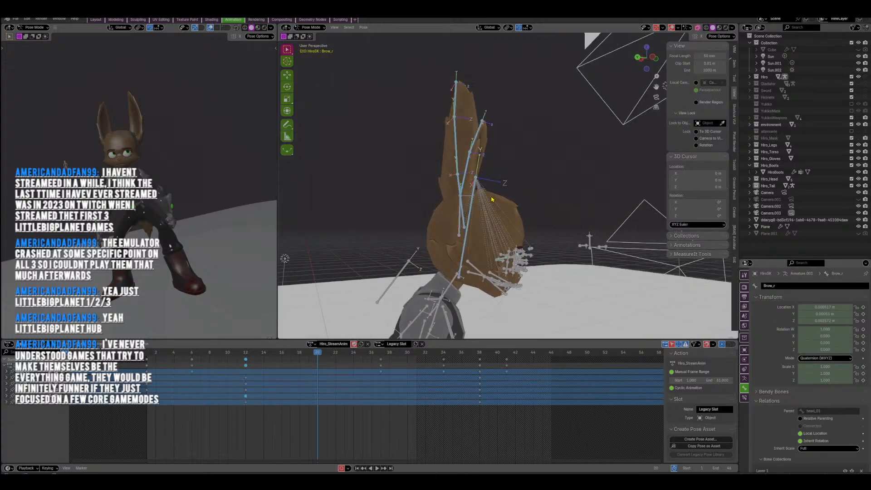
{"action": "left_click_drag", "start_coordinate": [471, 203], "coordinate": [472, 202]}
{"action": "key", "text": "r"}
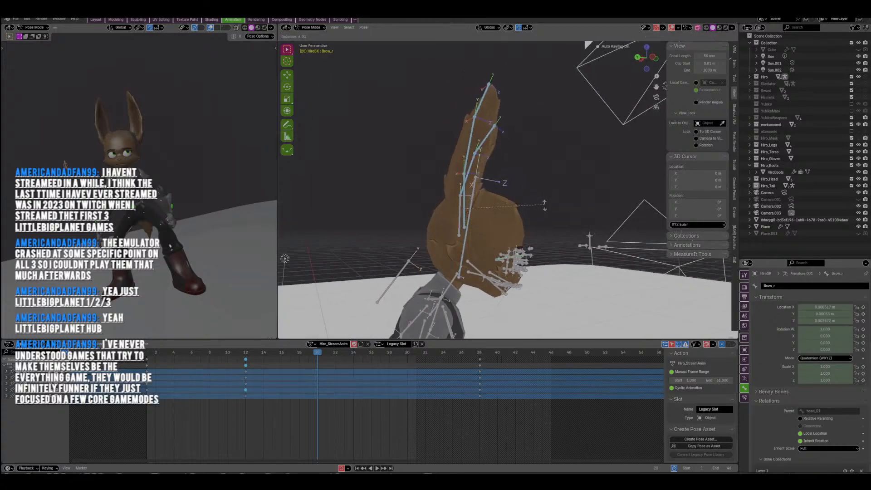
{"action": "left_click", "coordinate": [540, 222]}
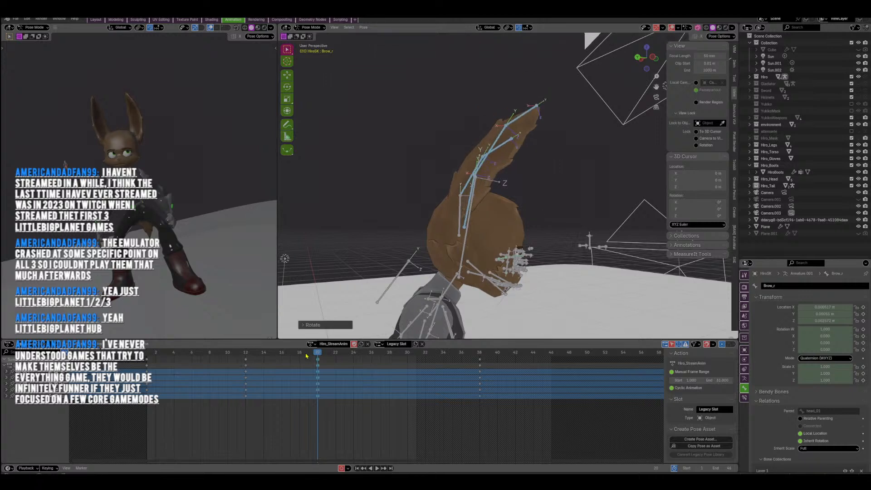
Rotate the bones of both ears forward at frame 29.
{"action": "key", "text": "space"}
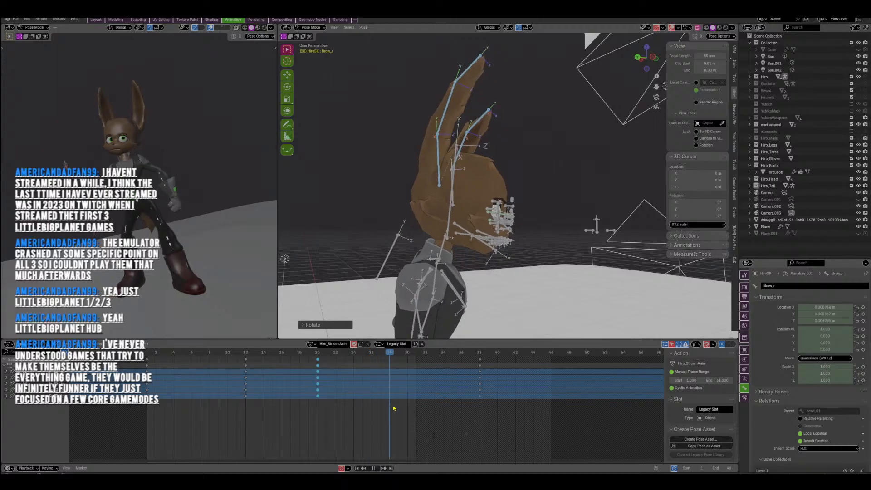
{"action": "key", "text": "space"}
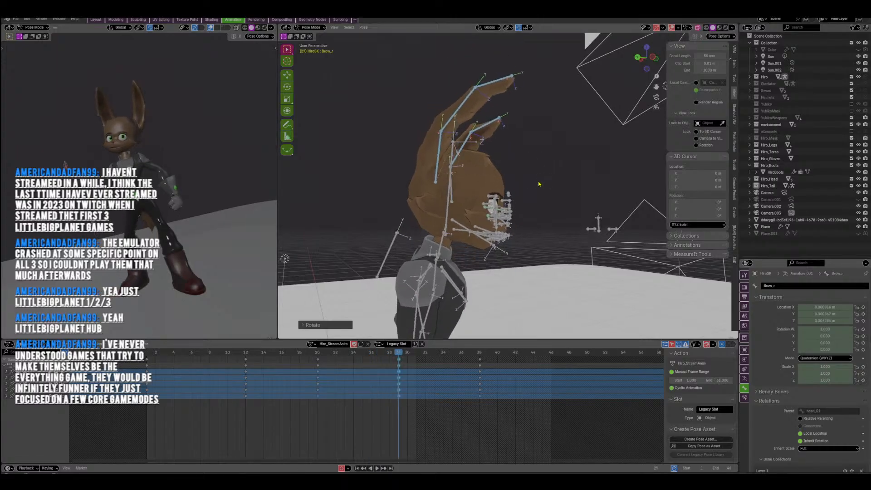
Keyframe the ear bones at frame 41 with their frame 38 pose, then return to frame 38.
{"action": "key", "text": "space"}
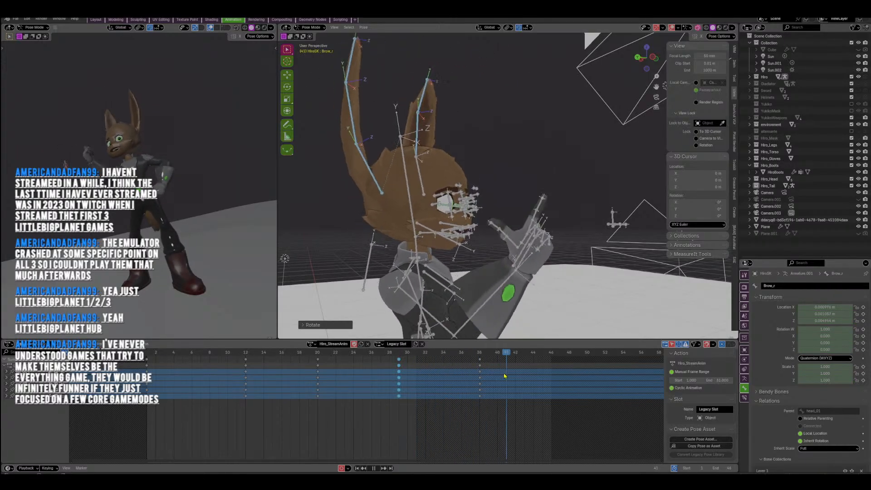
{"action": "right_click_drag", "start_coordinate": [504, 372], "coordinate": [482, 358], "text": "shift"}
{"action": "middle_click_drag", "start_coordinate": [447, 221], "coordinate": [532, 223], "text": "shift"}
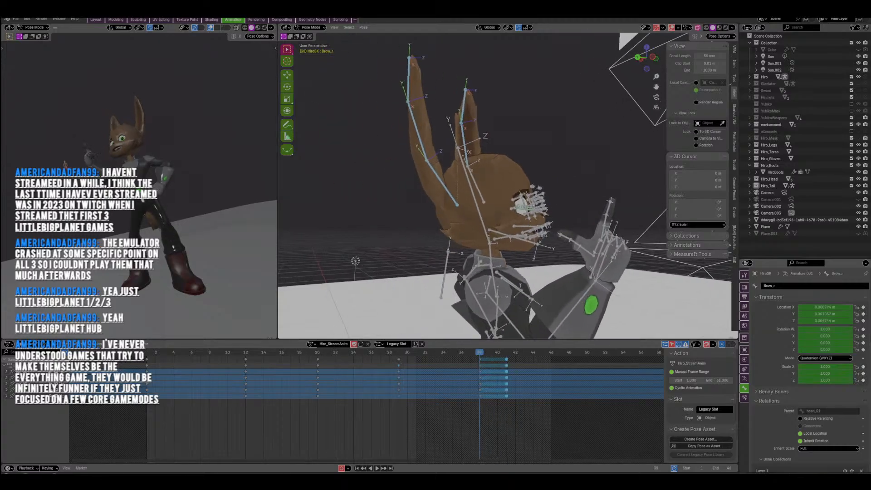
Rotate both ears' bones backward at frame 38 and forward at frame 44, and play back the animation.
{"action": "key", "text": "r"}
{"action": "left_click", "coordinate": [554, 197]}
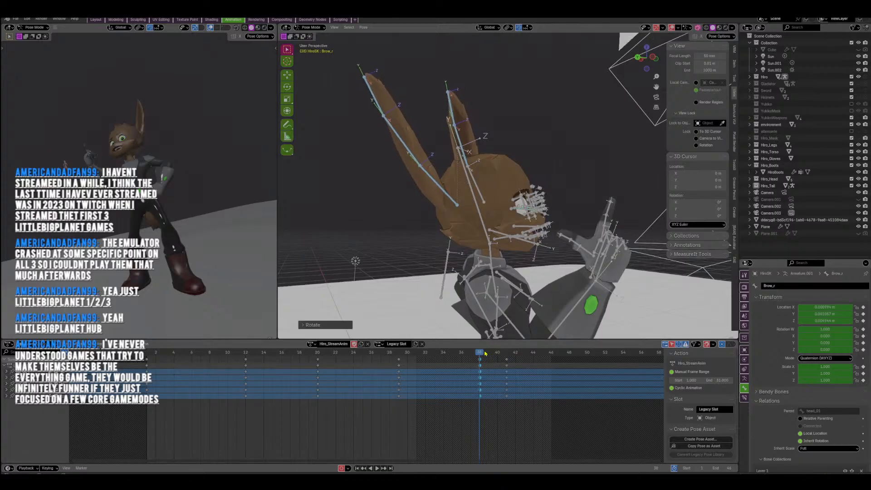
{"action": "key", "text": "space"}
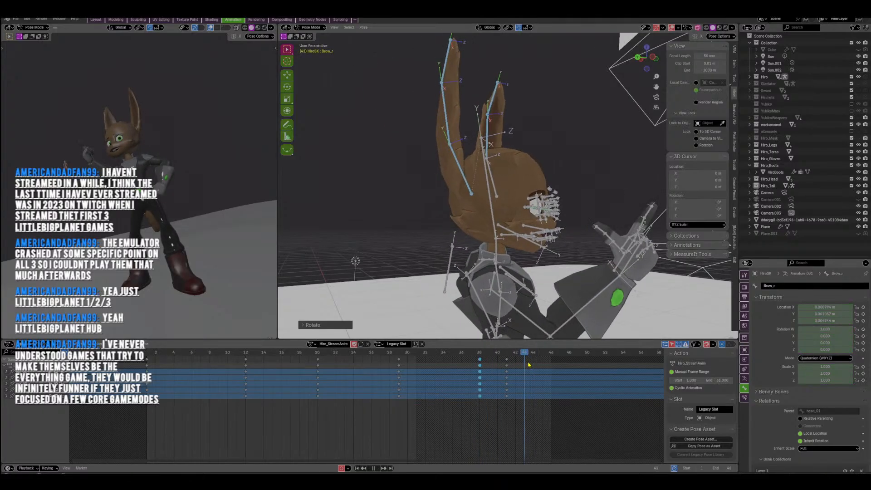
{"action": "key", "text": "r"}
{"action": "left_click", "coordinate": [591, 198]}
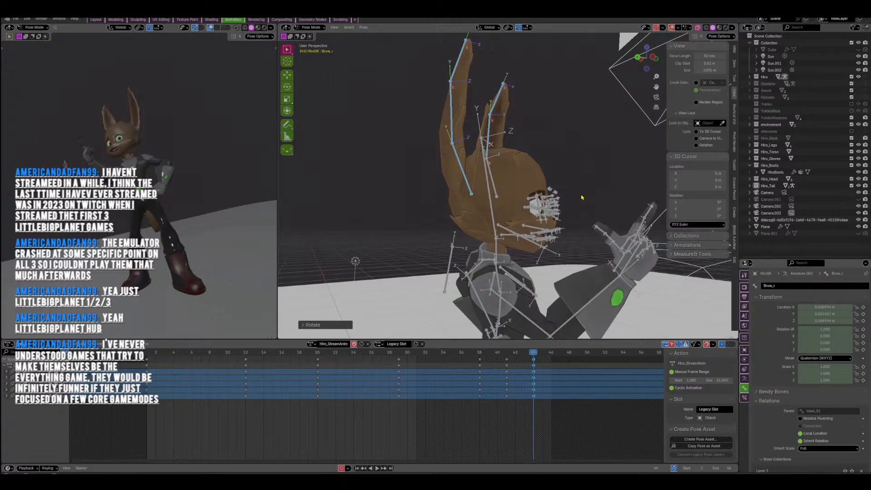
{"action": "key", "text": "space"}
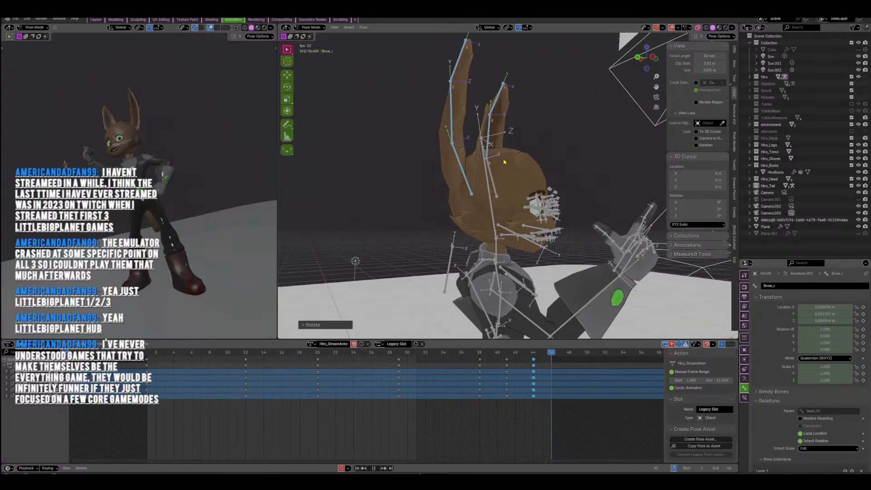
{"action": "left_click_drag", "start_coordinate": [457, 123], "coordinate": [442, 127]}
{"action": "key", "text": "space"}
Rotate the selected bones of both ears backward at frame 17.
{"action": "left_click_drag", "start_coordinate": [295, 355], "coordinate": [289, 356]}
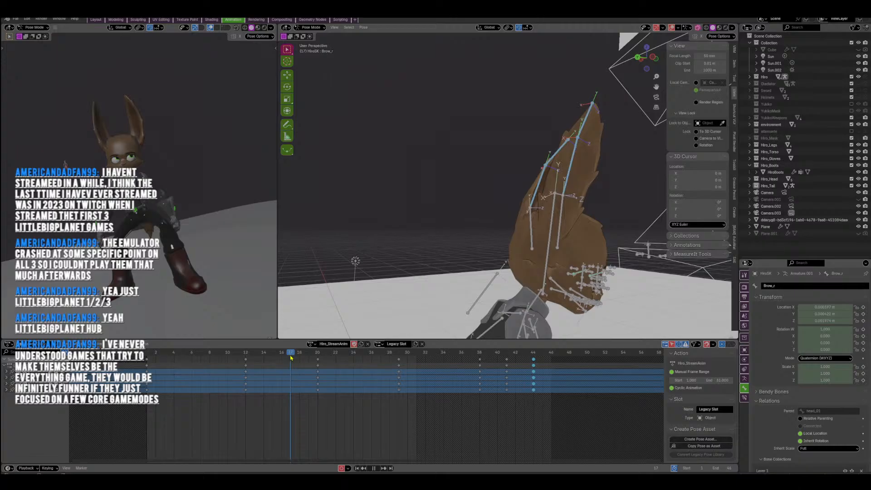
{"action": "middle_click_drag", "start_coordinate": [479, 255], "coordinate": [562, 178]}
{"action": "key", "text": "r"}
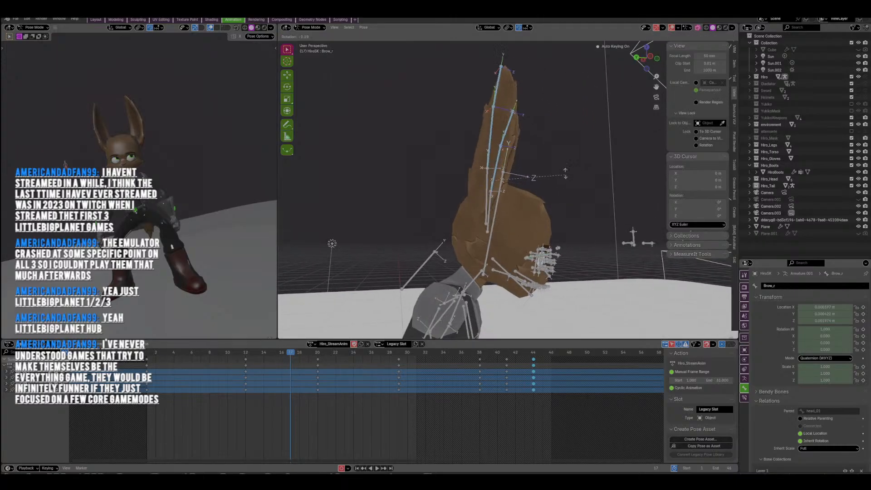
{"action": "left_click", "coordinate": [566, 164]}
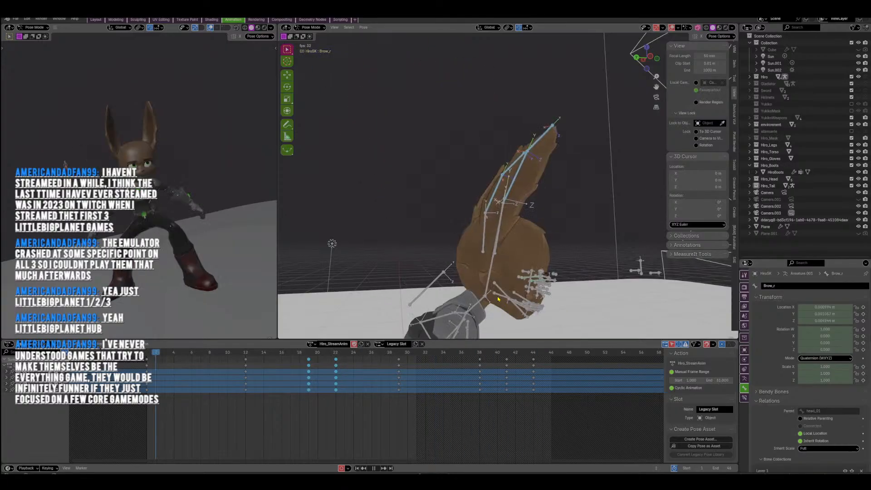
Select the character's right forearm bone and refine its rotation at frame 25.
{"action": "middle_click_drag", "start_coordinate": [497, 299], "coordinate": [518, 216], "text": "shift"}
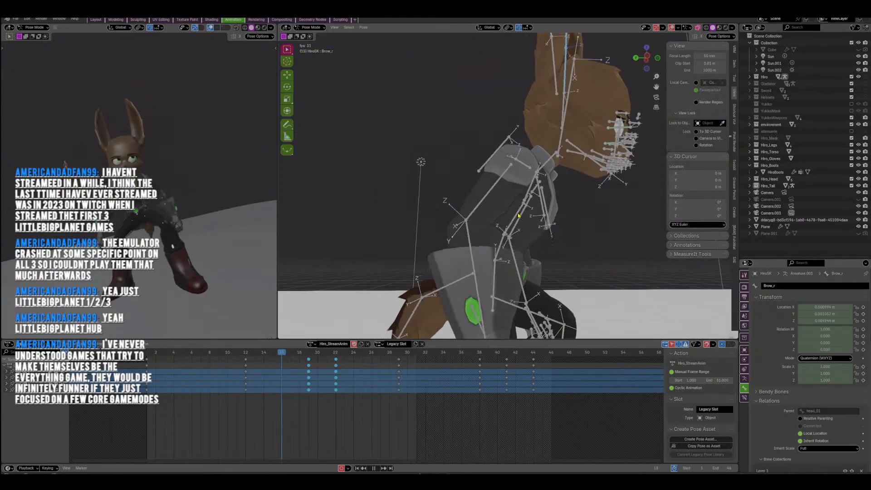
{"action": "key", "text": "space"}
{"action": "left_click", "coordinate": [547, 140]}
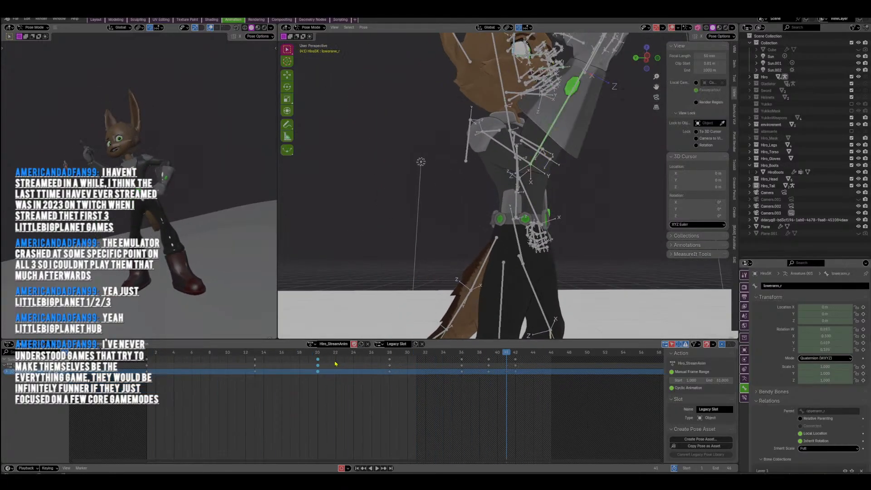
{"action": "left_click", "coordinate": [363, 353]}
{"action": "middle_click_drag", "start_coordinate": [526, 301], "coordinate": [521, 180]}
{"action": "key", "text": "r"}
{"action": "left_click", "coordinate": [526, 216]}
{"action": "key", "text": "r"}
{"action": "left_click", "coordinate": [527, 218]}
Rotate the character's left upper arm and forearm bones at frame 25 to bring the arm closer to the body.
{"action": "left_click", "coordinate": [550, 180]}
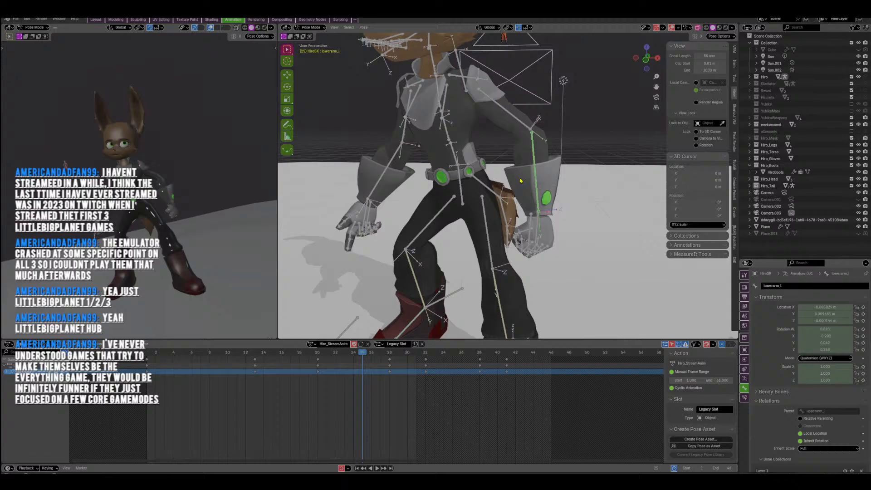
{"action": "left_click", "coordinate": [514, 128]}
{"action": "left_click", "coordinate": [522, 123]}
{"action": "middle_click_drag", "start_coordinate": [558, 150], "coordinate": [502, 153]}
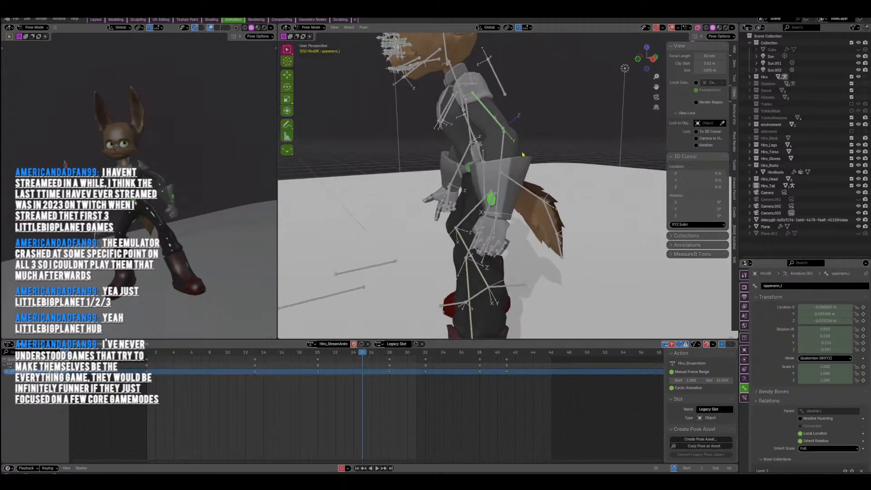
{"action": "key", "text": "r"}
{"action": "left_click", "coordinate": [492, 159]}
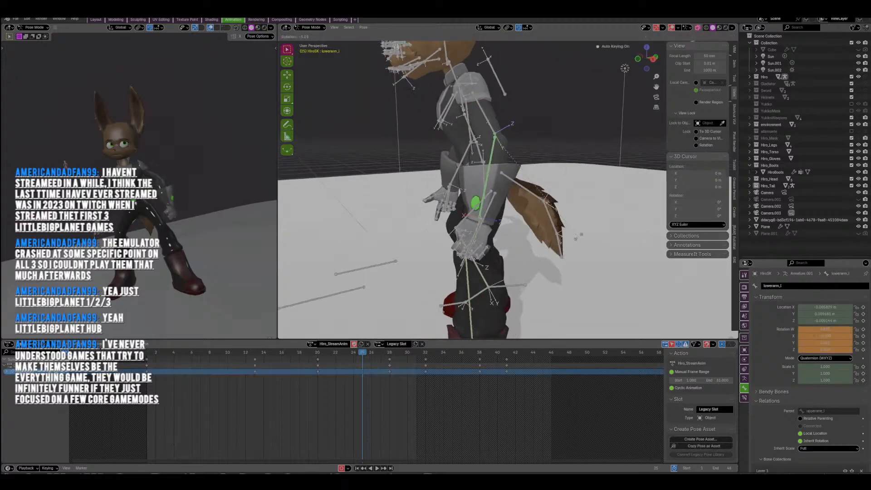
{"action": "left_click", "coordinate": [578, 240]}
{"action": "middle_click_drag", "start_coordinate": [517, 240], "coordinate": [580, 222]}
{"action": "key", "text": "r"}
{"action": "left_click", "coordinate": [584, 221]}
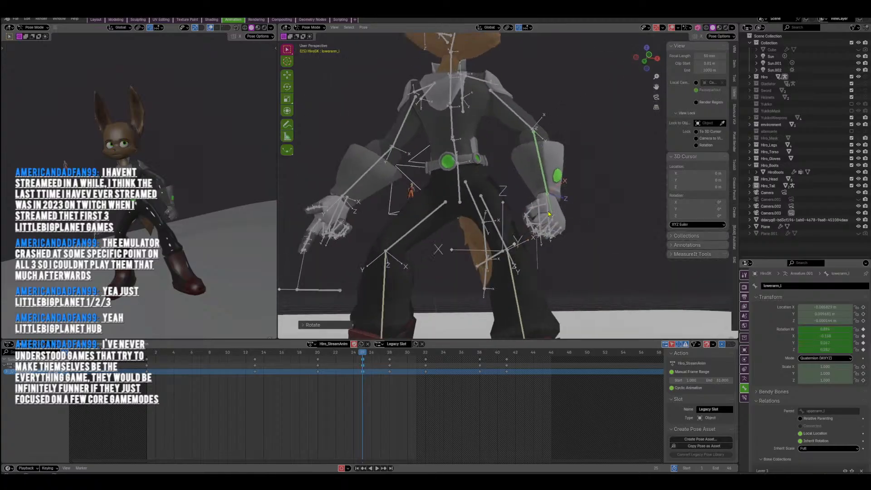
Move the character's left hand bone at frame 25 and play back the animation to check the arm motion.
{"action": "key", "text": "g"}
{"action": "left_click", "coordinate": [566, 225]}
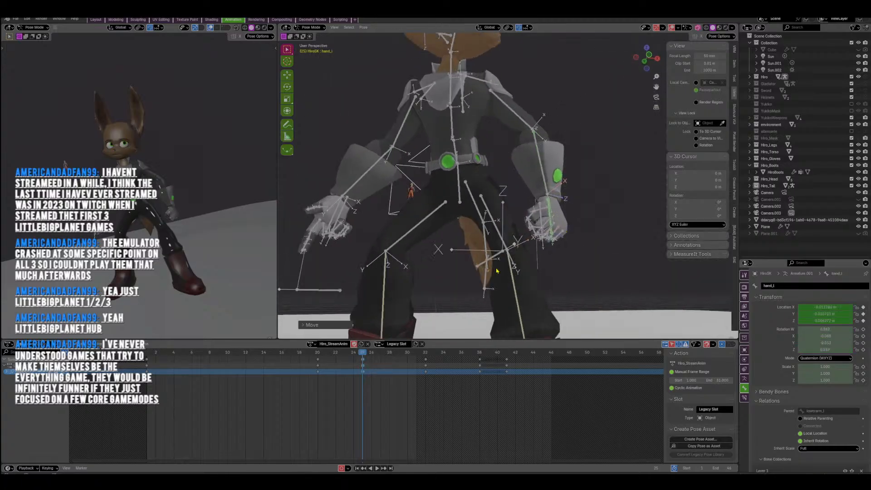
{"action": "key", "text": "space"}
{"action": "scroll", "coordinate": [496, 271], "scroll_direction": "down", "scroll_amount": 5}
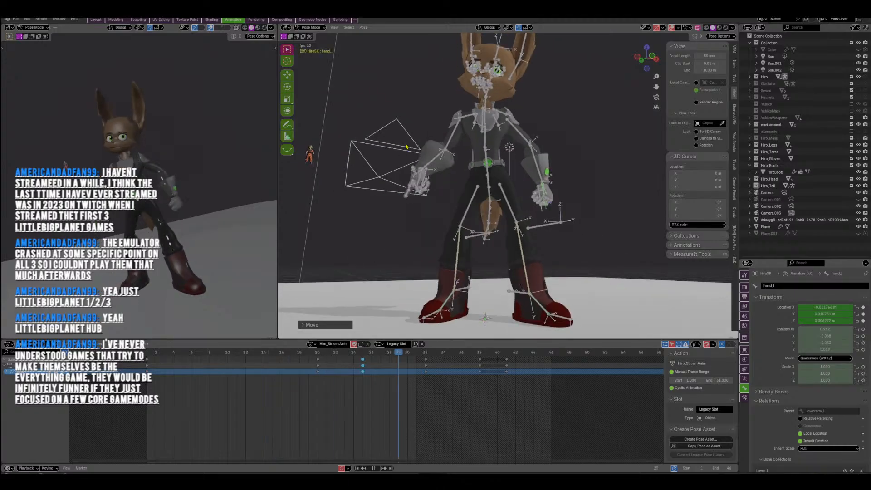
{"action": "scroll", "coordinate": [406, 147], "scroll_direction": "down", "scroll_amount": 3}
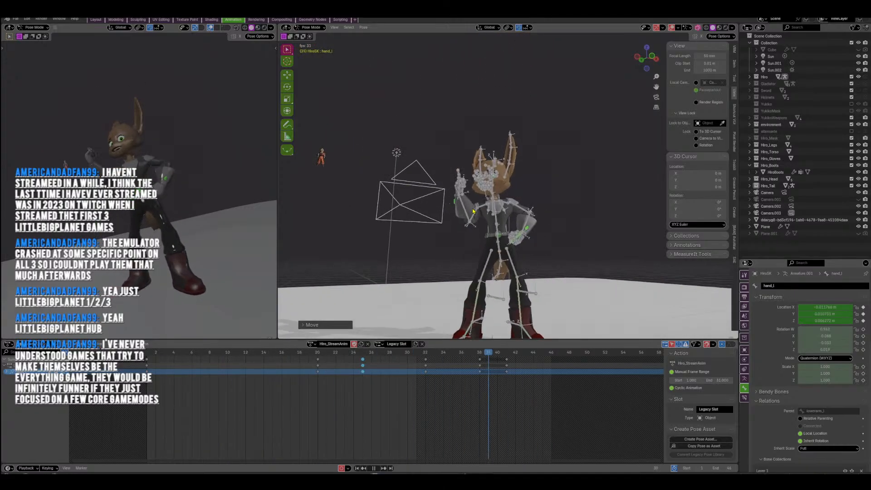
{"action": "scroll", "coordinate": [483, 204], "scroll_direction": "up", "scroll_amount": 4}
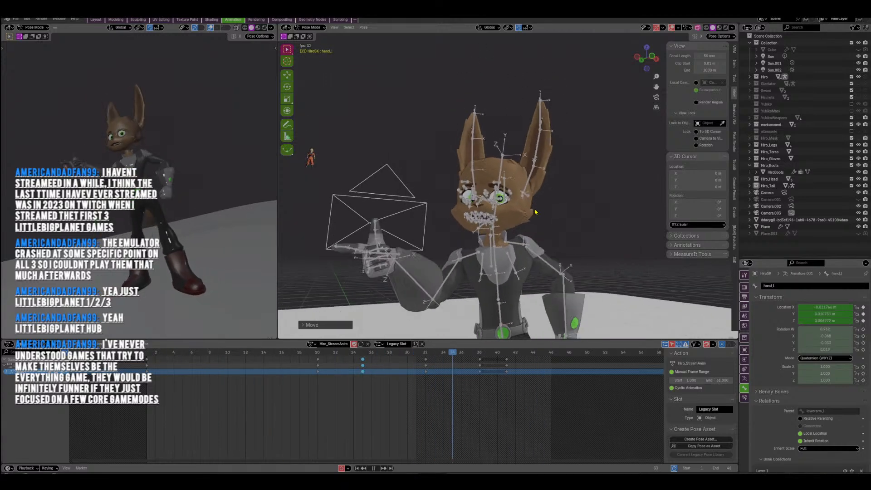
{"action": "key", "text": "Escape"}
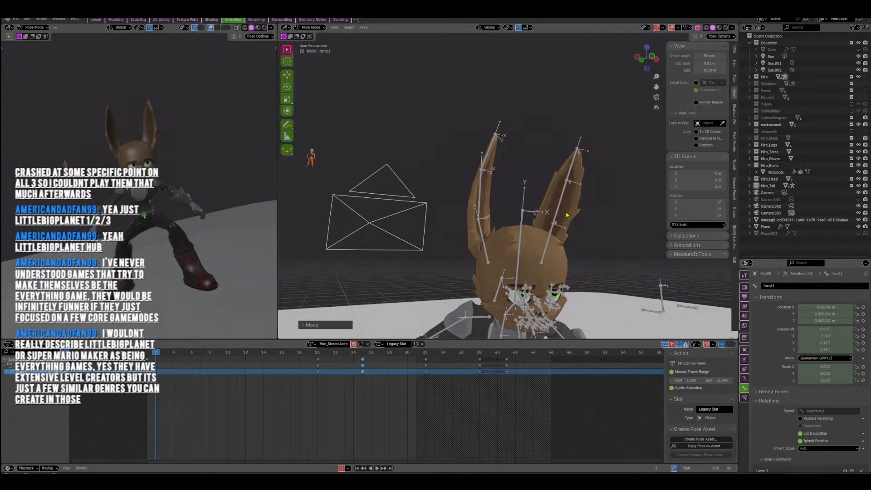
Rotate the base bone of the character's left ear at frame 22.
{"action": "middle_click_drag", "start_coordinate": [527, 234], "coordinate": [528, 250]}
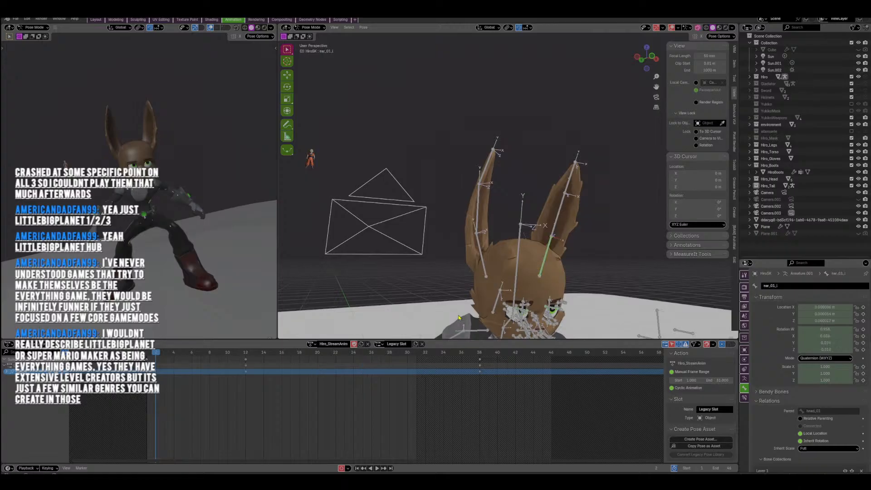
{"action": "key", "text": "space"}
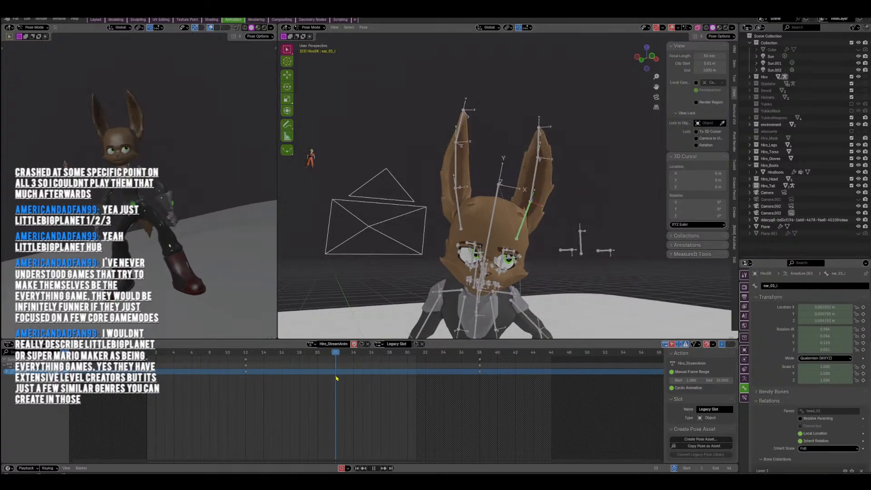
{"action": "mouse_move", "coordinate": [541, 250]}
{"action": "middle_mouse_down"}
{"action": "mouse_move", "coordinate": [606, 232]}
{"action": "mouse_move", "coordinate": [567, 248]}
{"action": "mouse_move", "coordinate": [541, 246]}
{"action": "middle_mouse_up"}
{"action": "key", "text": "r"}
{"action": "left_click", "coordinate": [604, 253]}
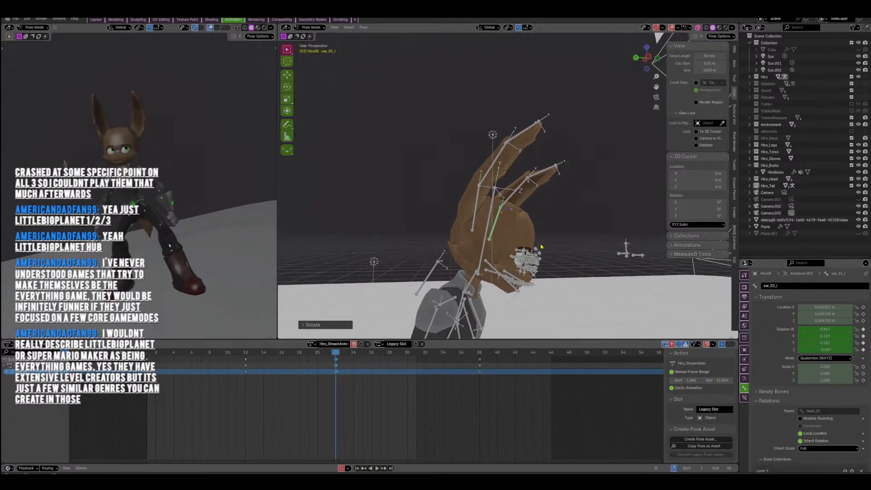
Rotate the second bone of the character's right ear at frame 26 and play back the ear motion.
{"action": "middle_click_drag", "start_coordinate": [547, 209], "coordinate": [479, 172]}
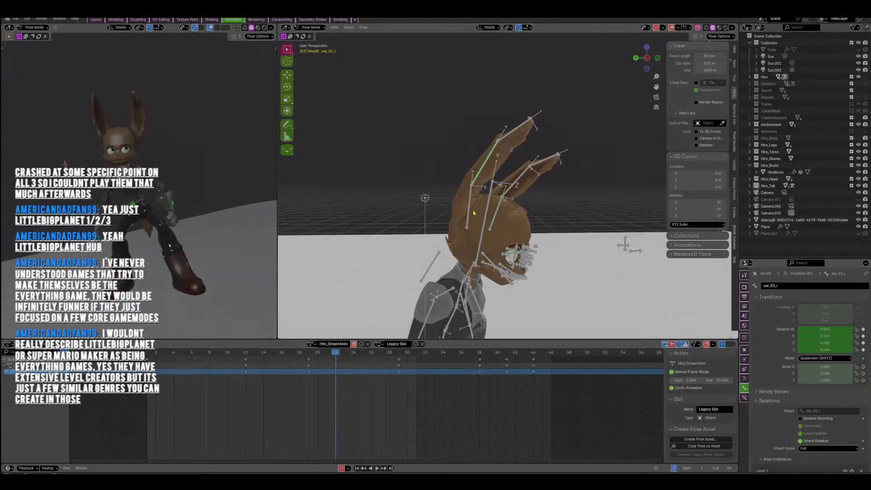
{"action": "left_click", "coordinate": [371, 360]}
{"action": "key", "text": "space"}
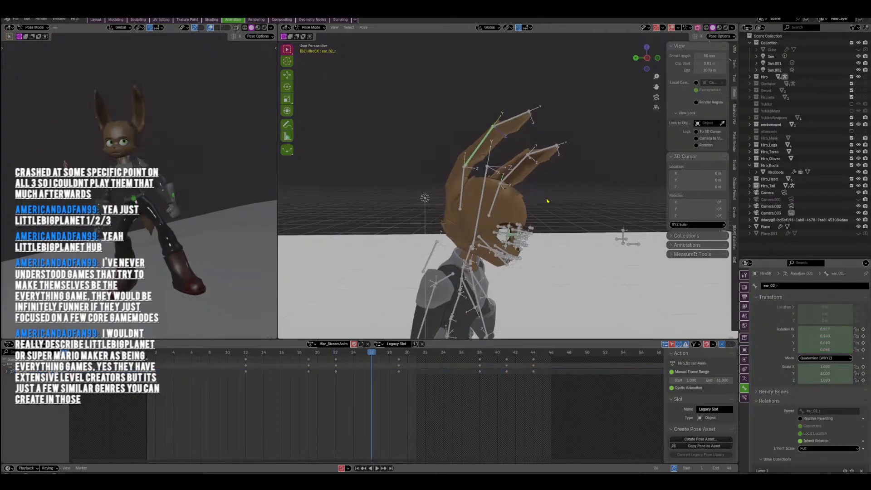
{"action": "key", "text": "r"}
{"action": "left_click", "coordinate": [543, 208]}
{"action": "key", "text": "space"}
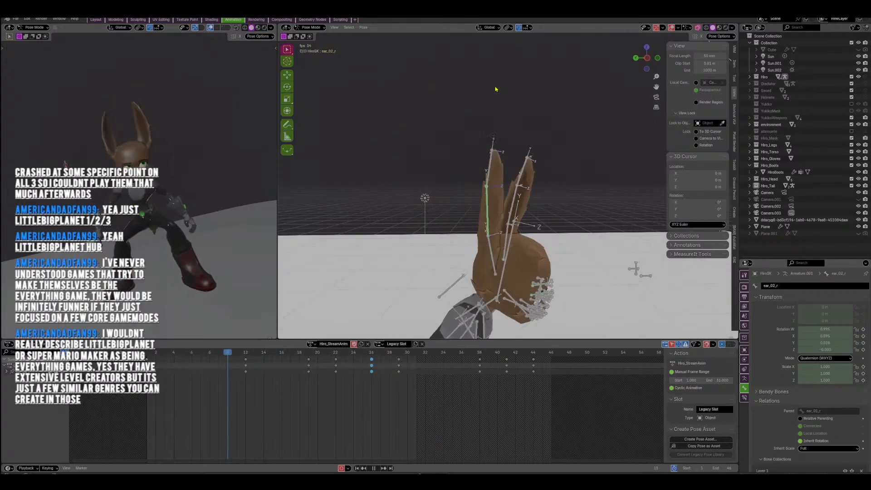
{"action": "scroll", "coordinate": [481, 172], "scroll_direction": "down", "scroll_amount": 1}
{"action": "key", "text": "space"}
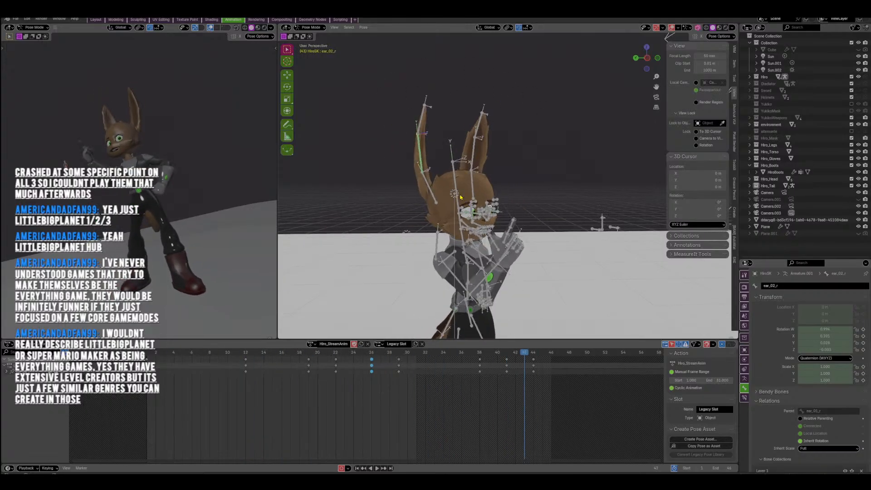
Refine the head bone's forward and backward tilt at frame 18, and play the animation through to frame 41.
{"action": "left_click", "coordinate": [461, 196]}
{"action": "left_click_drag", "start_coordinate": [309, 357], "coordinate": [298, 357]}
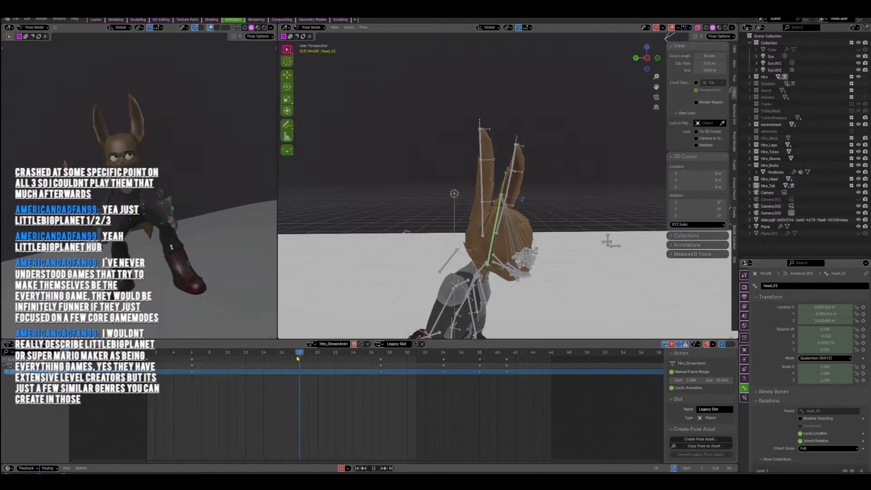
{"action": "key", "text": "r"}
{"action": "left_click", "coordinate": [568, 250]}
{"action": "middle_click_drag", "start_coordinate": [569, 250], "coordinate": [562, 173], "text": "shift"}
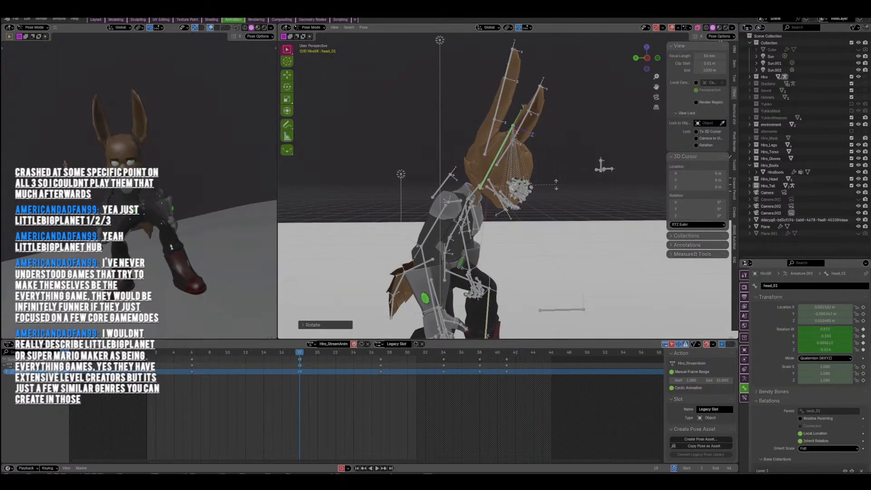
{"action": "key", "text": "r"}
{"action": "left_click", "coordinate": [562, 175]}
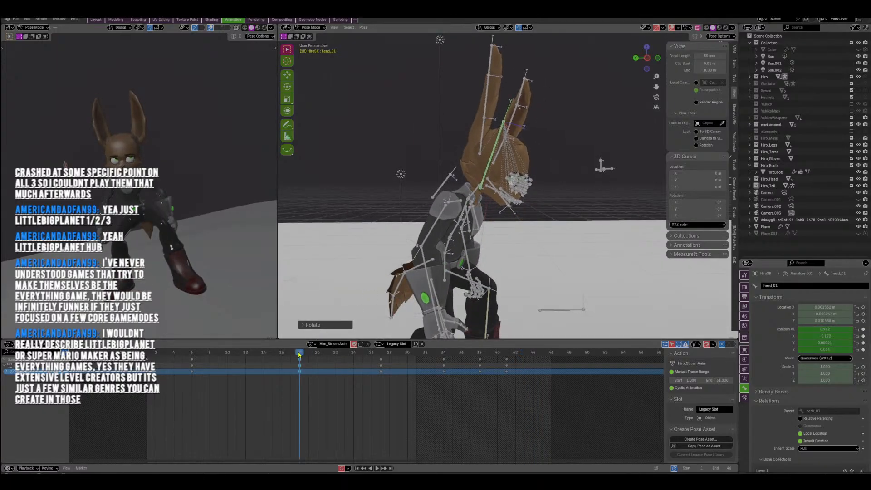
{"action": "key", "text": "space"}
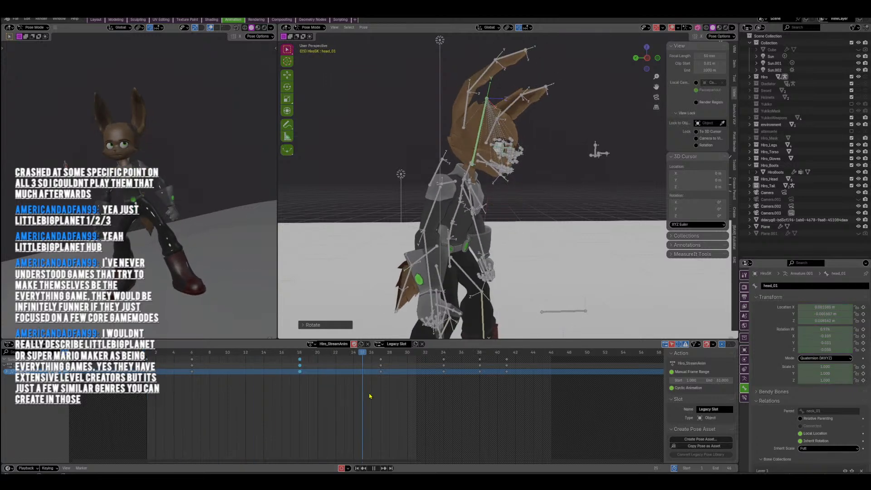
{"action": "key", "text": "space"}
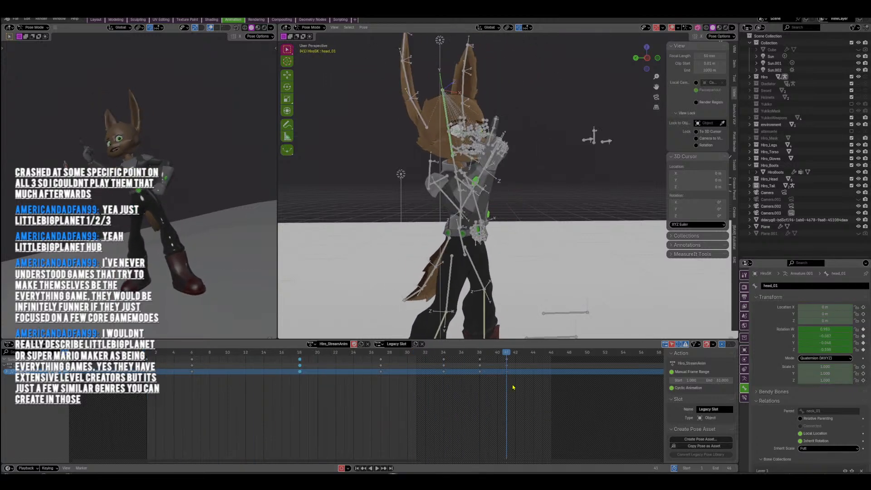
Rotate the head bone slightly at frame 43 to extend its settle.
{"action": "left_click_drag", "start_coordinate": [512, 355], "coordinate": [524, 388]}
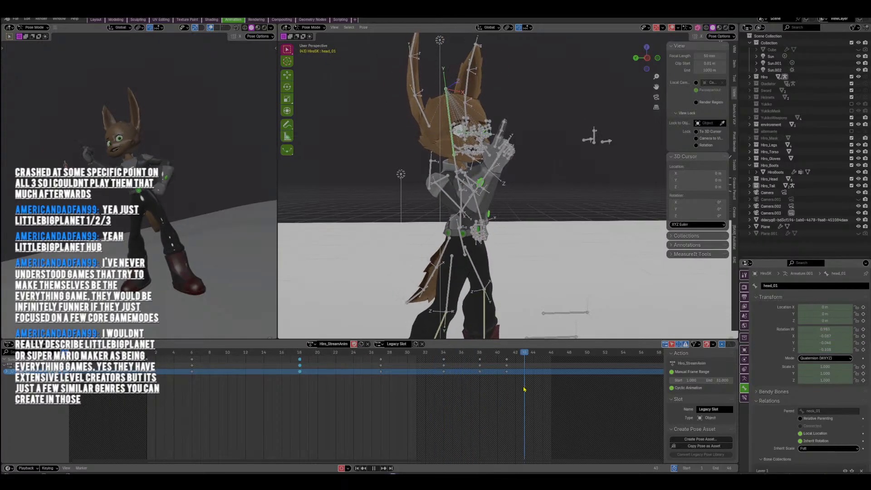
{"action": "key", "text": "r"}
{"action": "left_click", "coordinate": [476, 217]}
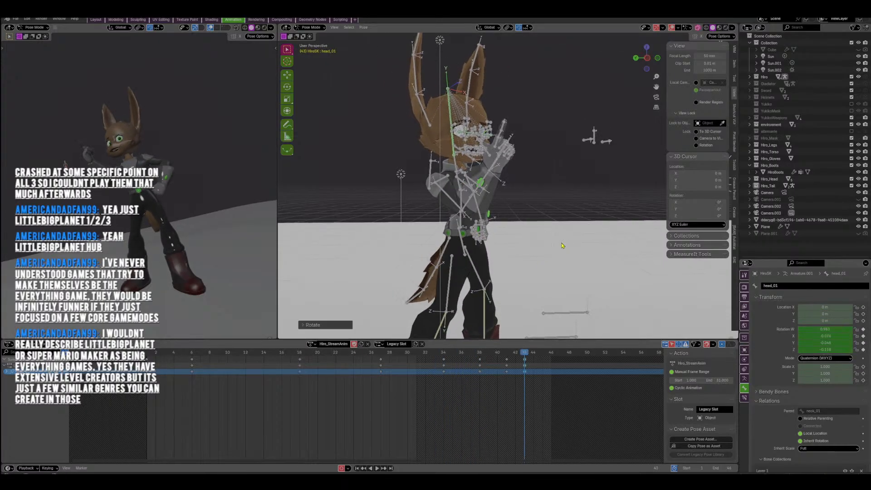
Rotate the spine_01 bone slightly at frame 45 to continue the torso's settle.
{"action": "scroll", "coordinate": [476, 216], "scroll_direction": "up", "scroll_amount": 1}
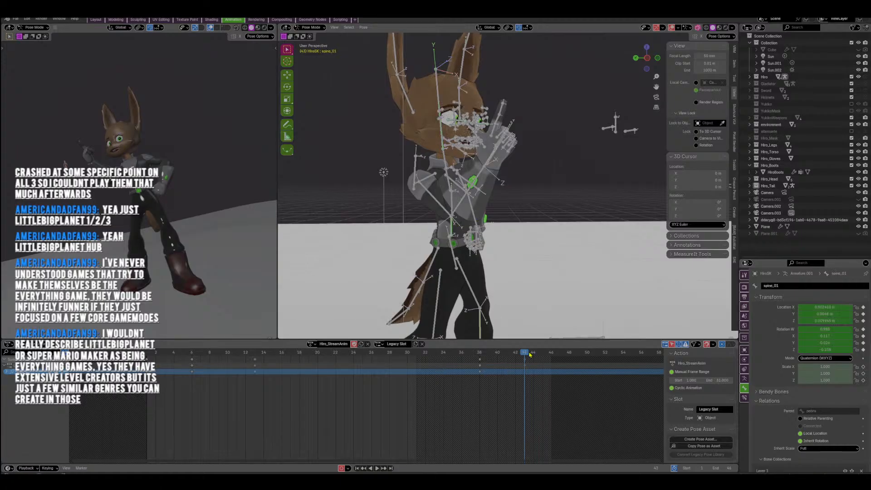
{"action": "key", "text": "r"}
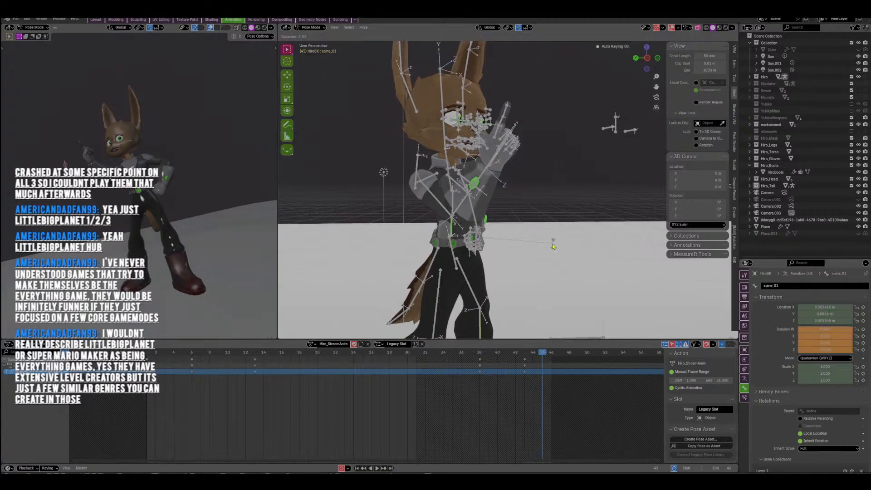
{"action": "left_click", "coordinate": [525, 257]}
{"action": "scroll", "coordinate": [503, 234], "scroll_direction": "up", "scroll_amount": 2}
{"action": "middle_click_drag", "start_coordinate": [471, 275], "coordinate": [438, 214], "text": "shift"}
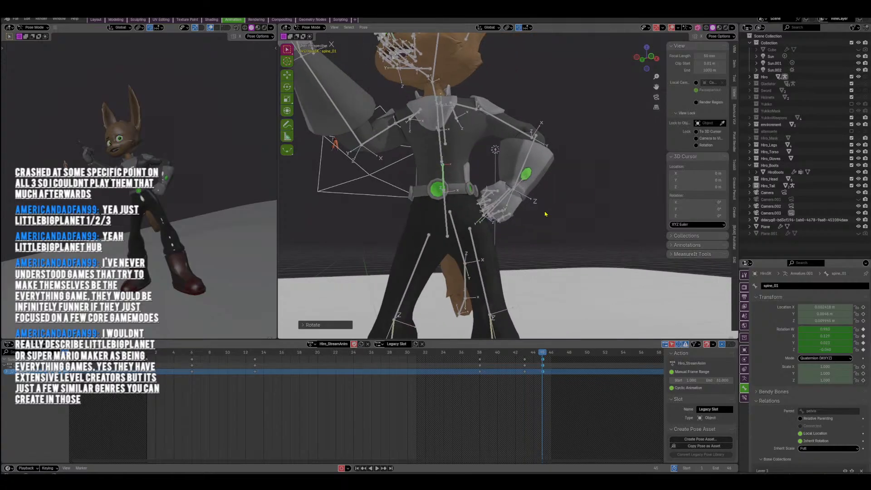
Rotate the spine_01 bone further and the pelvis bone slightly at frame 45, and play back the whole-body settle.
{"action": "key", "text": "r"}
{"action": "left_click", "coordinate": [542, 222]}
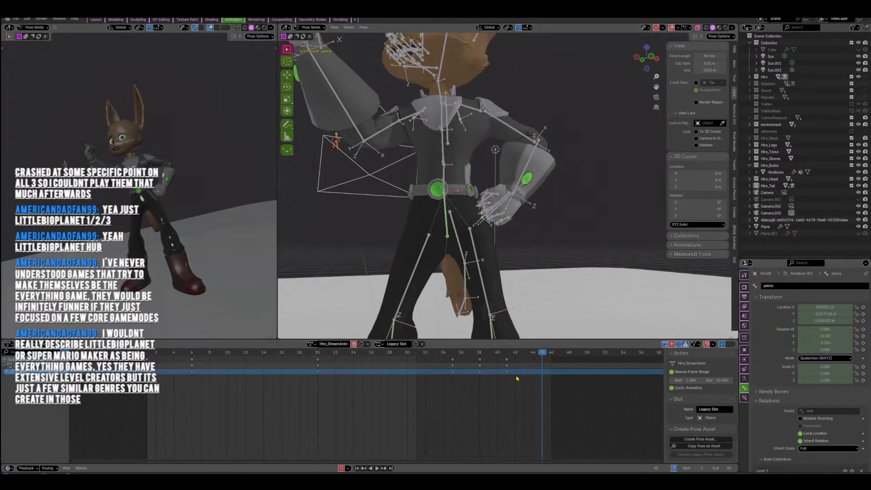
{"action": "key", "text": "r"}
{"action": "left_click", "coordinate": [455, 187]}
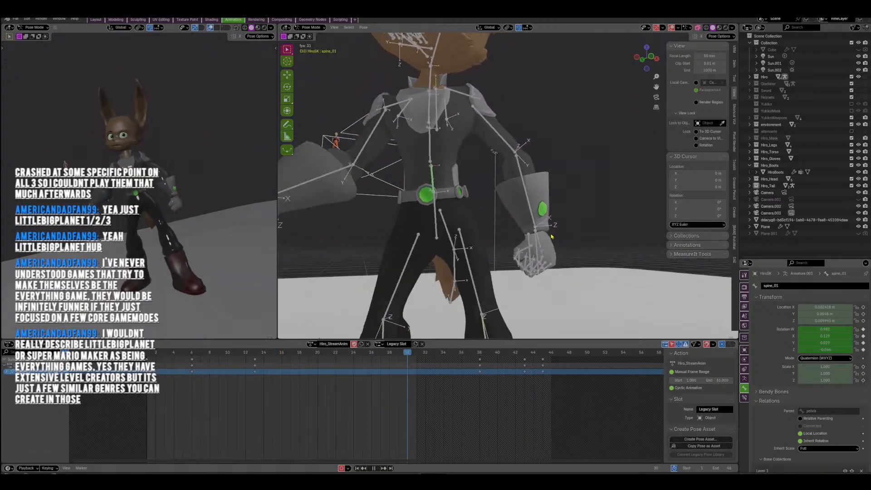
{"action": "scroll", "coordinate": [551, 233], "scroll_direction": "down", "scroll_amount": 3}
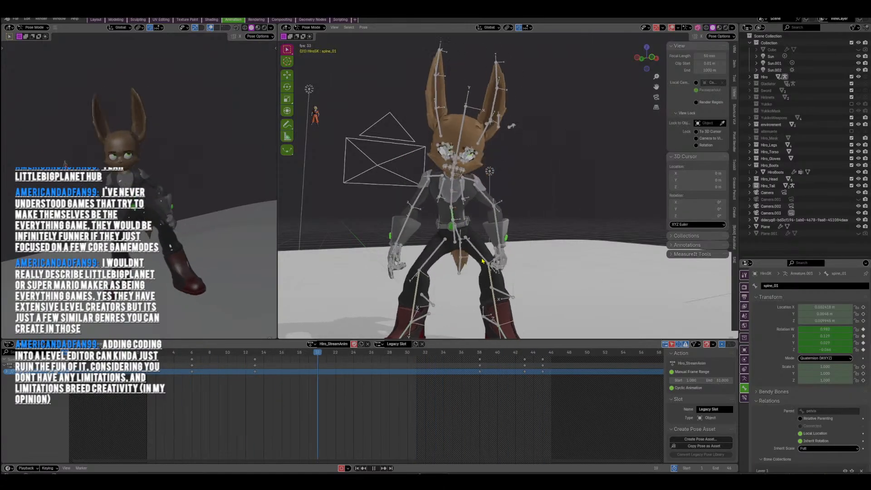
{"action": "key", "text": "space"}
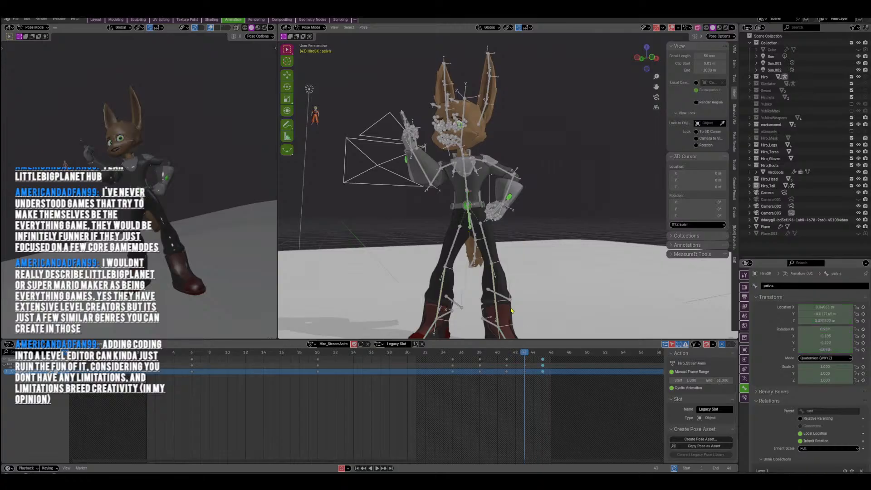
Readjust the pelvis bone's rotation at frame 45.
{"action": "key", "text": "space"}
{"action": "key", "text": "r"}
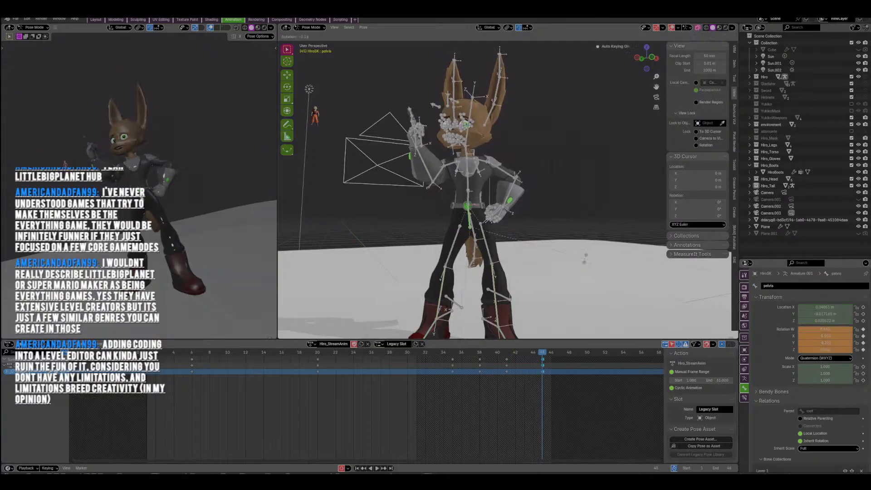
{"action": "left_click", "coordinate": [569, 280]}
Insert a pelvis keyframe at frame 43 from its in-between pose and move it to frame 45, replacing the key there.
{"action": "left_click_drag", "start_coordinate": [544, 352], "coordinate": [528, 371]}
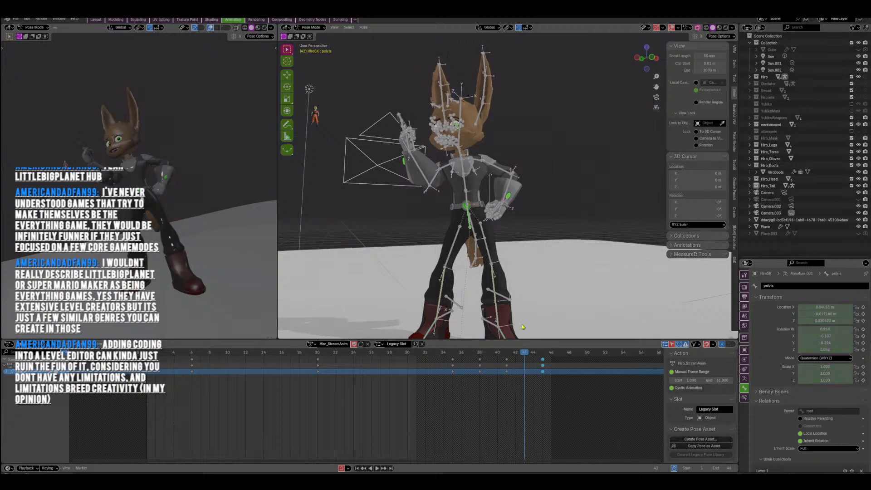
{"action": "key", "text": "i"}
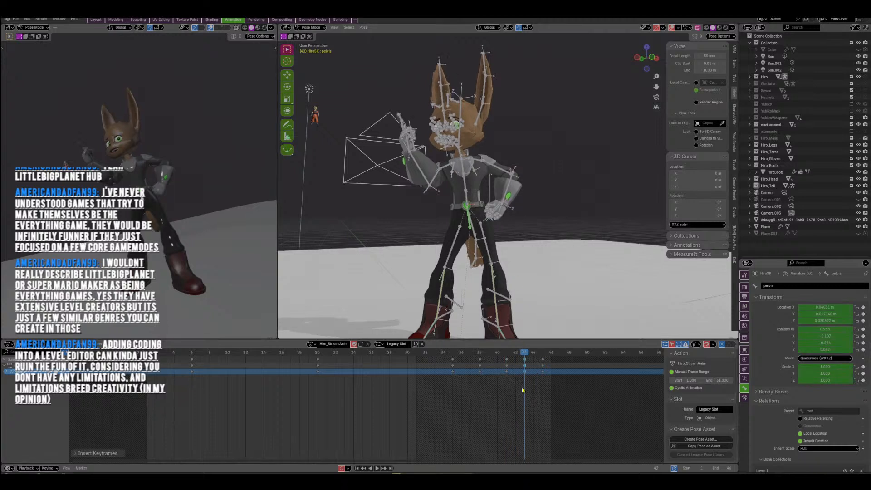
{"action": "left_click", "coordinate": [525, 359]}
{"action": "key", "text": "g"}
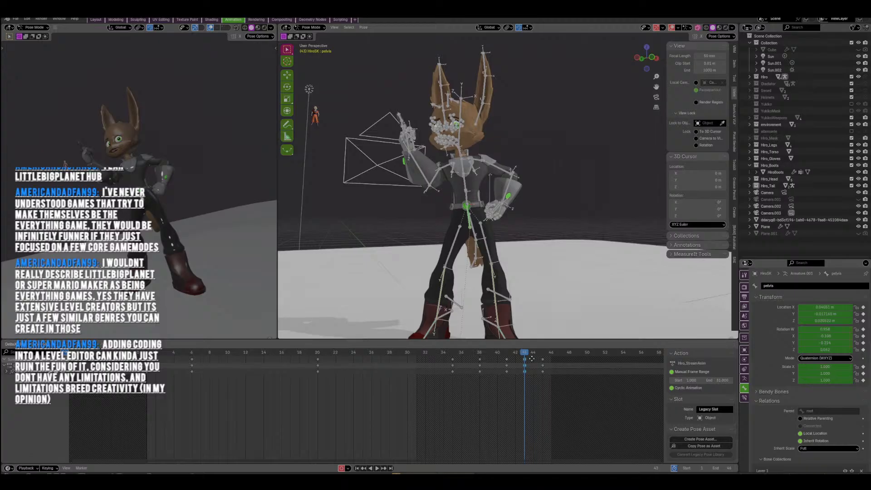
{"action": "left_click", "coordinate": [540, 359]}
Play the animation with the bone overlays hidden to review the pelvis settle, and show the overlays again.
{"action": "key", "text": "space"}
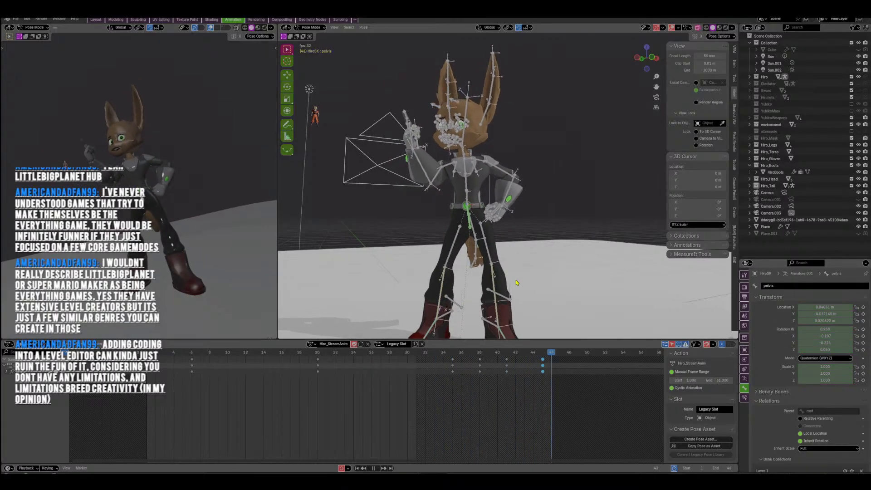
{"action": "middle_click_drag", "start_coordinate": [501, 244], "coordinate": [547, 263], "text": "shift"}
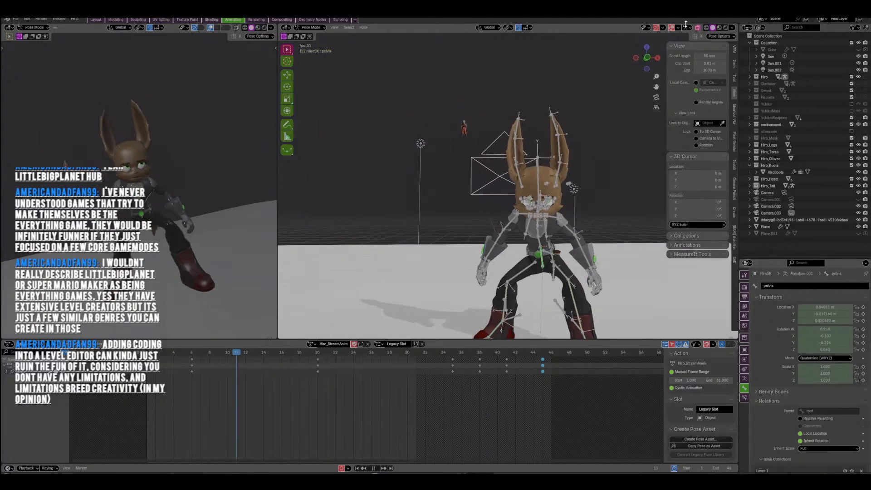
{"action": "left_click", "coordinate": [671, 28]}
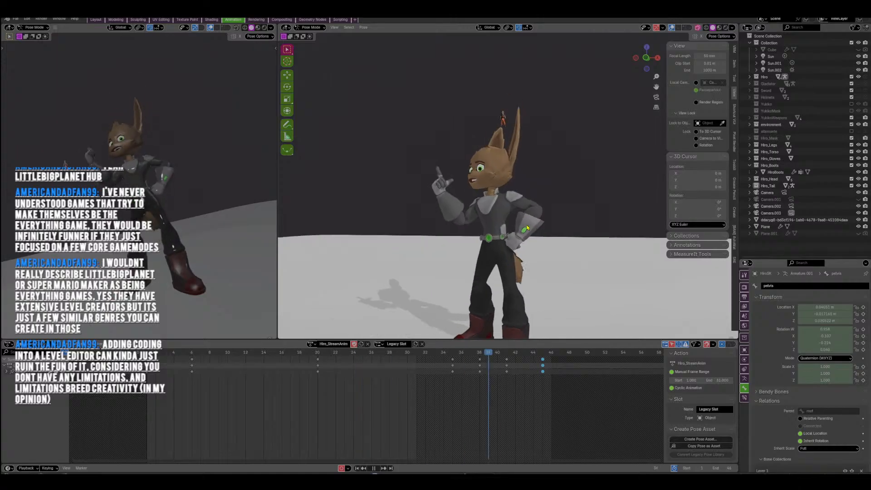
{"action": "key", "text": "shift+alt+z"}
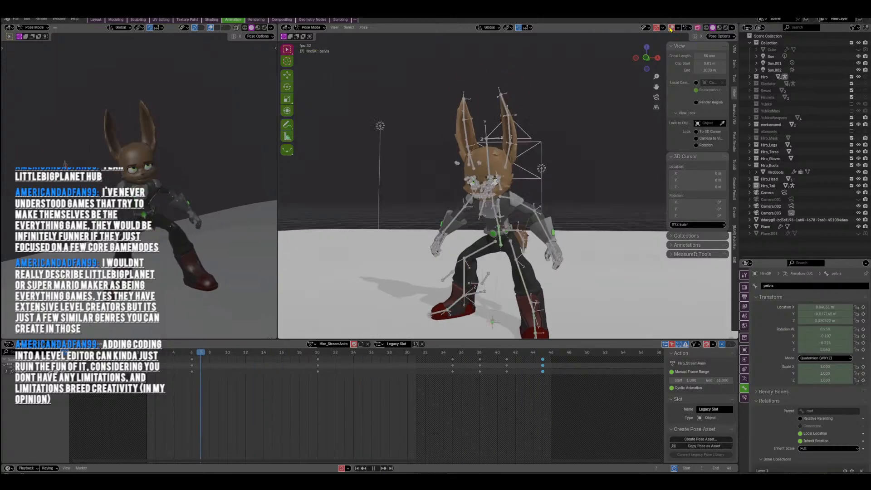
{"action": "key", "text": "space"}
Check the spine poses around frame 42 and delete the spine_01 bone's keyframe at frame 43.
{"action": "left_click", "coordinate": [497, 196]}
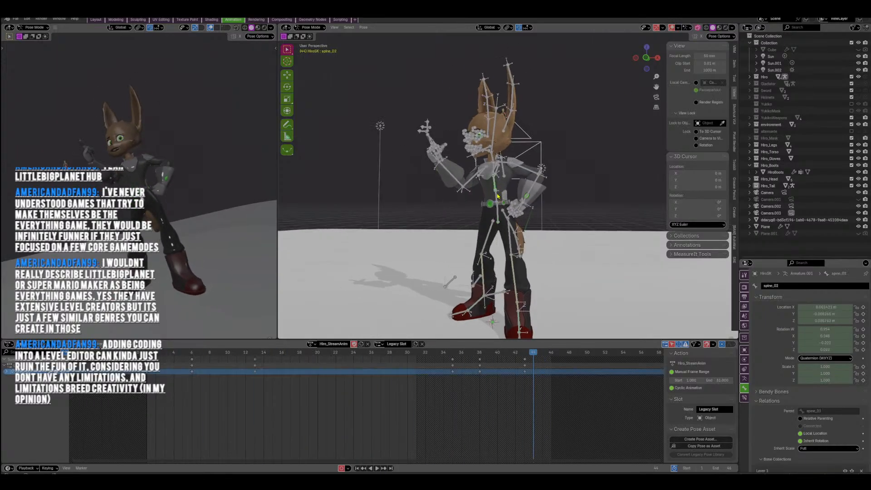
{"action": "left_click", "coordinate": [524, 352]}
{"action": "scroll", "coordinate": [494, 199], "scroll_direction": "up", "scroll_amount": 4}
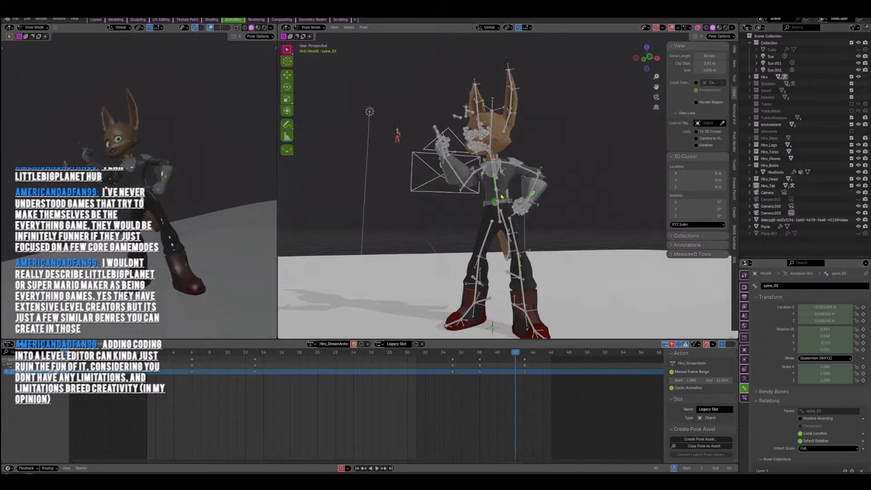
{"action": "mouse_move", "coordinate": [516, 357]}
{"action": "left_mouse_down"}
{"action": "mouse_move", "coordinate": [525, 358]}
{"action": "mouse_move", "coordinate": [506, 358]}
{"action": "left_mouse_up"}
{"action": "left_click", "coordinate": [525, 359]}
{"action": "key", "text": "x"}
{"action": "left_click", "coordinate": [521, 373]}
Play back the animation with the overlays hidden to review the smoothed spine motion on the whole character.
{"action": "key", "text": "space"}
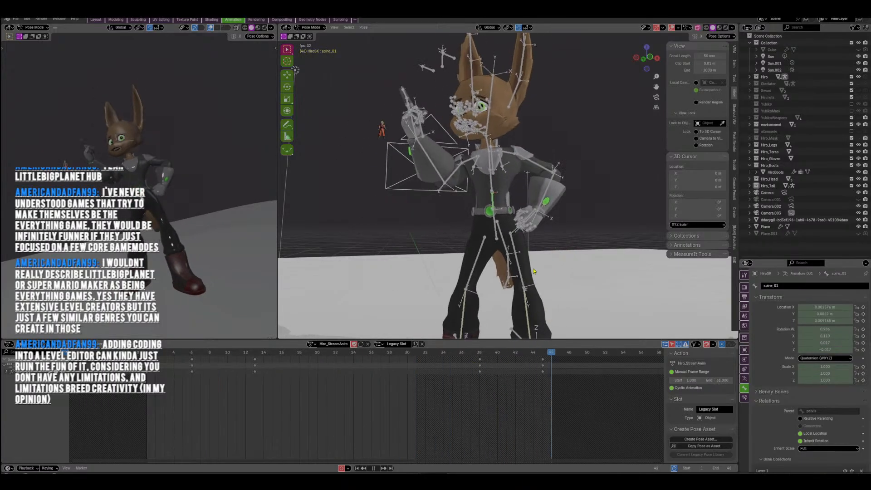
{"action": "scroll", "coordinate": [528, 236], "scroll_direction": "down", "scroll_amount": 4}
{"action": "middle_click_drag", "start_coordinate": [527, 237], "coordinate": [511, 242]}
{"action": "left_click", "coordinate": [671, 28]}
{"action": "mouse_move", "coordinate": [559, 190]}
{"action": "middle_mouse_down"}
{"action": "mouse_move", "coordinate": [524, 194]}
{"action": "mouse_move", "coordinate": [554, 199]}
{"action": "middle_mouse_up"}
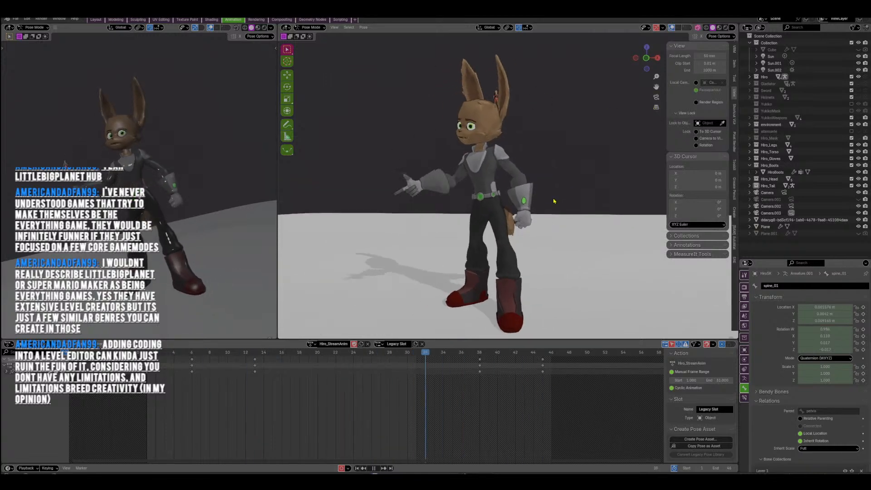